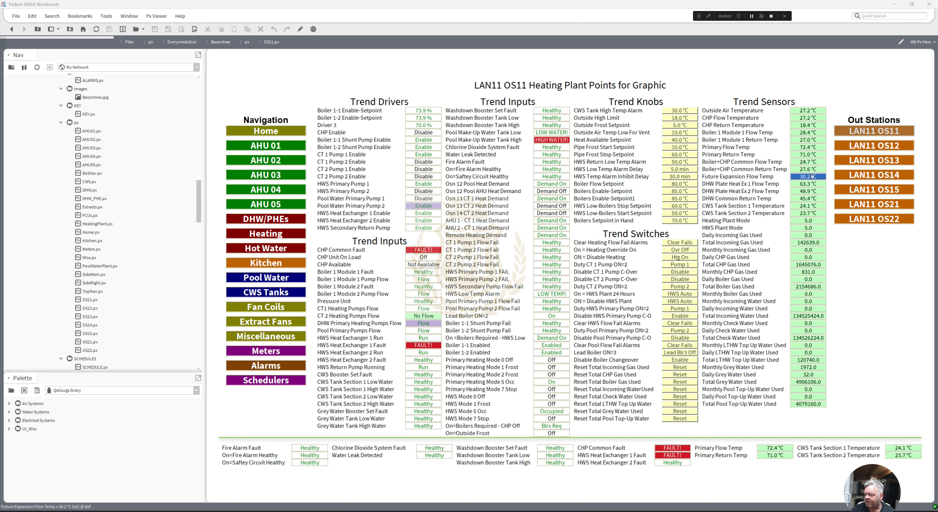
Review the out station points pages LAN11 OS12, OS13, OS14, OS15, OS21 and OS22, finishing back on LAN11 OS11.
left_click(863, 145)
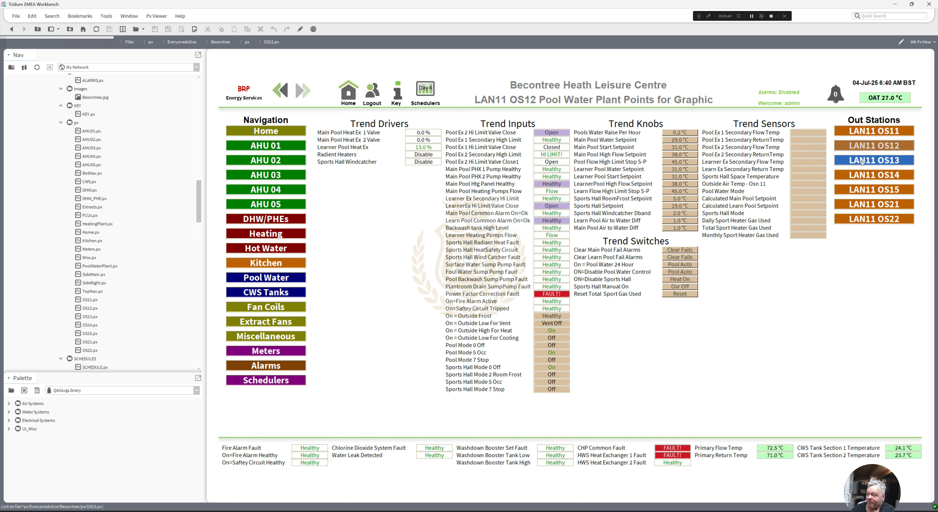
left_click(862, 161)
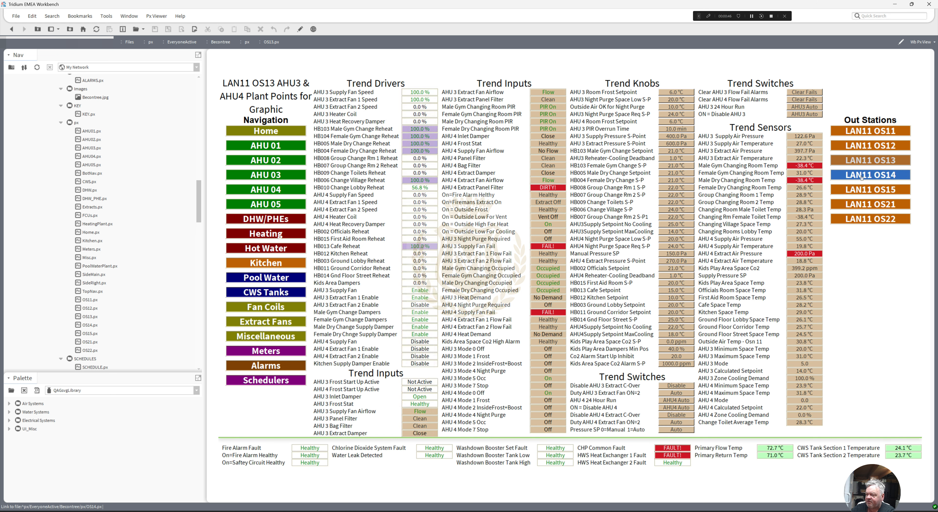
left_click(861, 176)
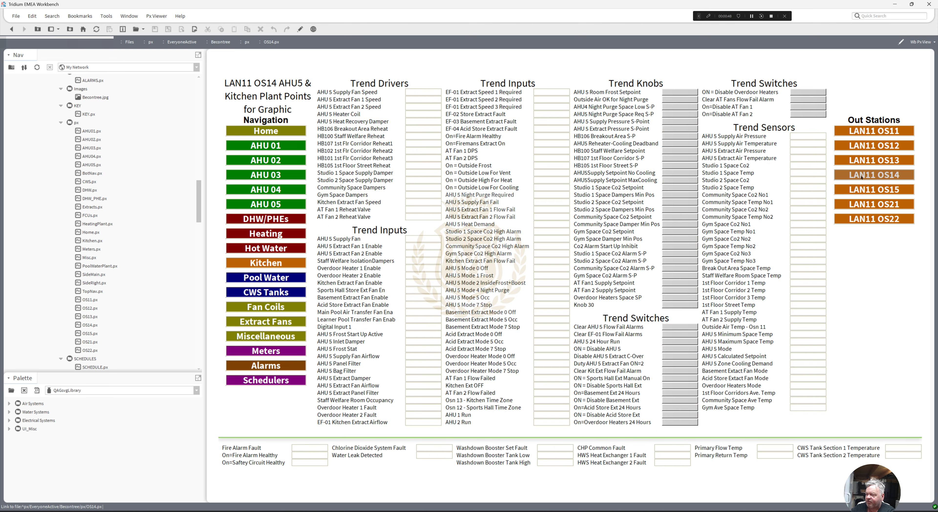
left_click(861, 189)
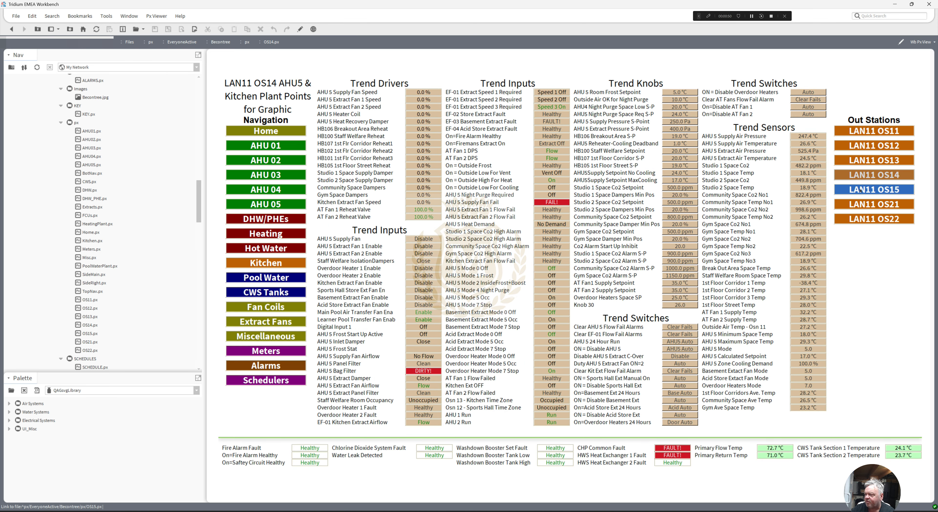
left_click(860, 205)
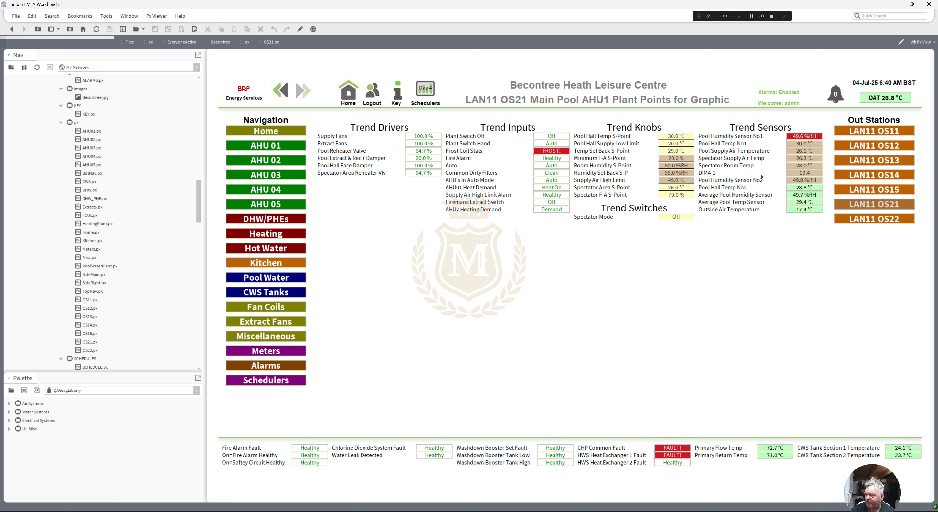
left_click(865, 218)
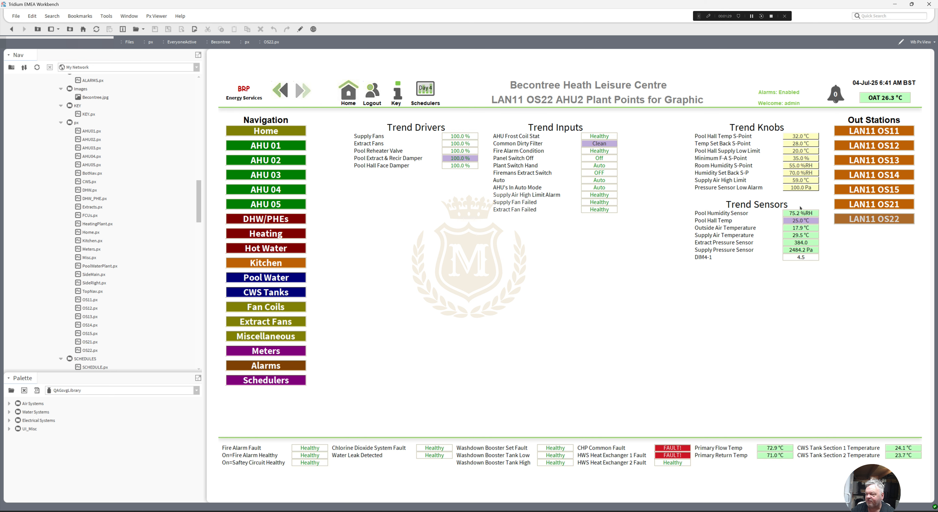
left_click(862, 132)
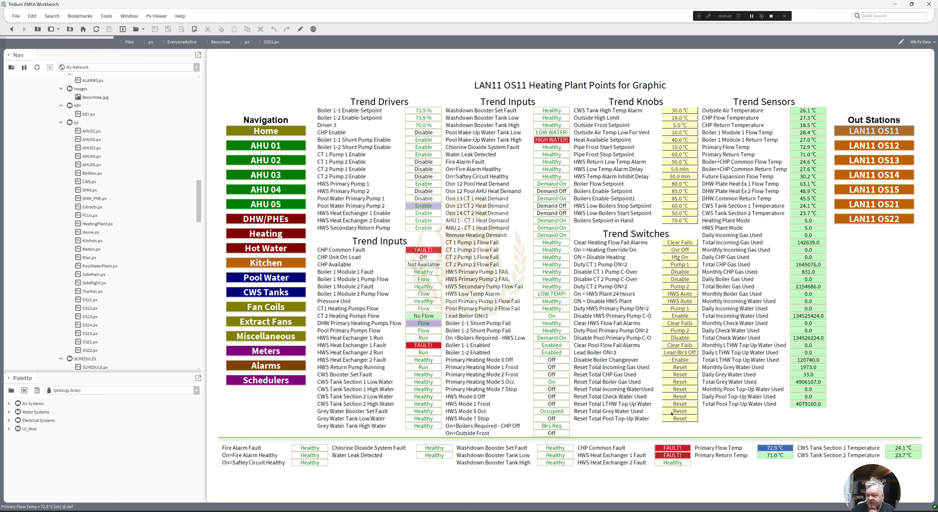
Look through the five air handling unit pages, from AHU 01 to AHU 05.
left_click(262, 146)
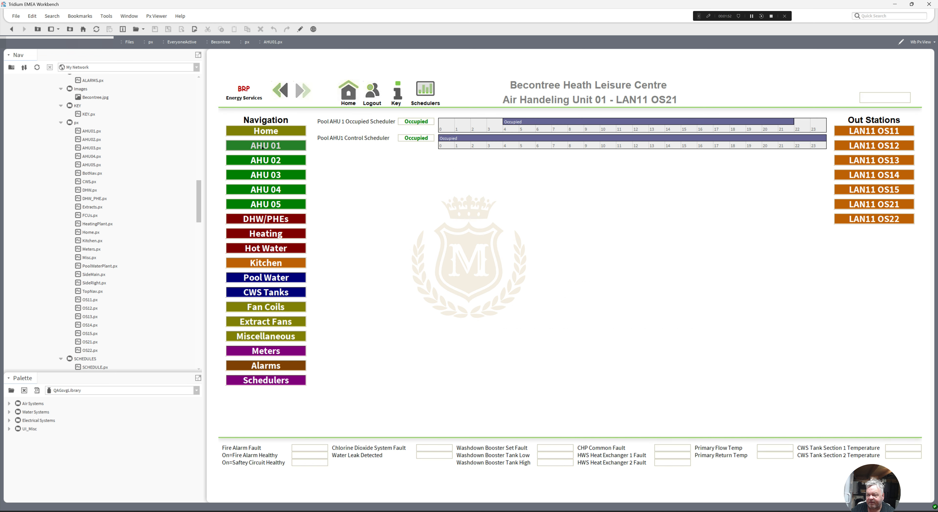
left_click(259, 160)
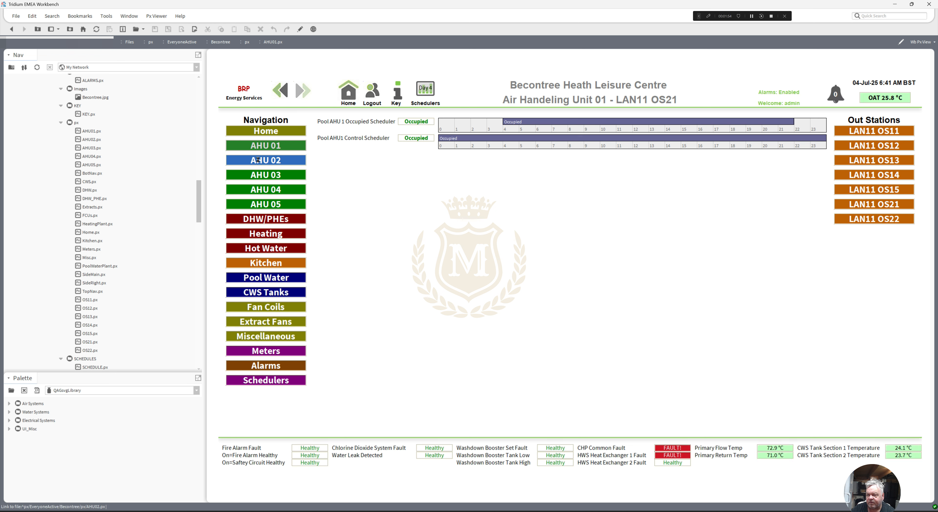
left_click(259, 176)
left_click(259, 190)
left_click(258, 204)
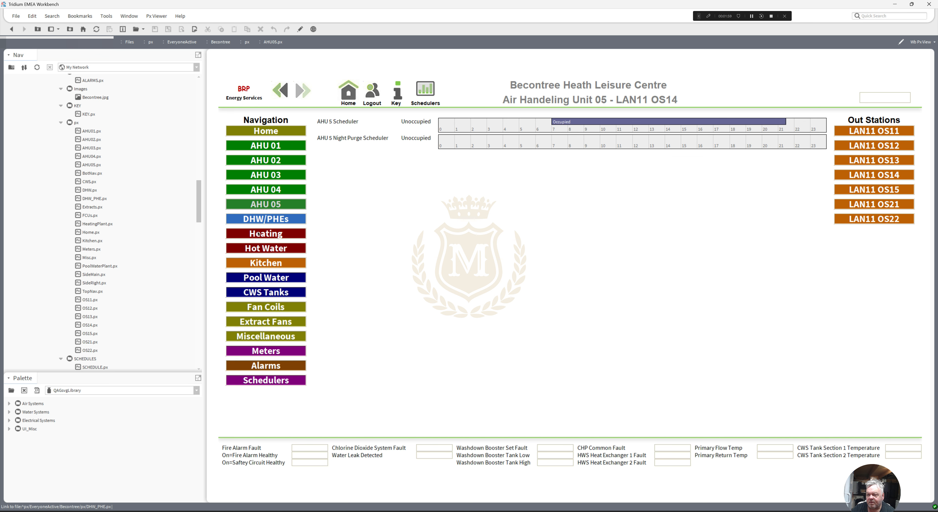
Look through the DHW/PHEs, Heating, Hot Water, Kitchen, Pool Water and CWS Tanks plant pages.
left_click(265, 221)
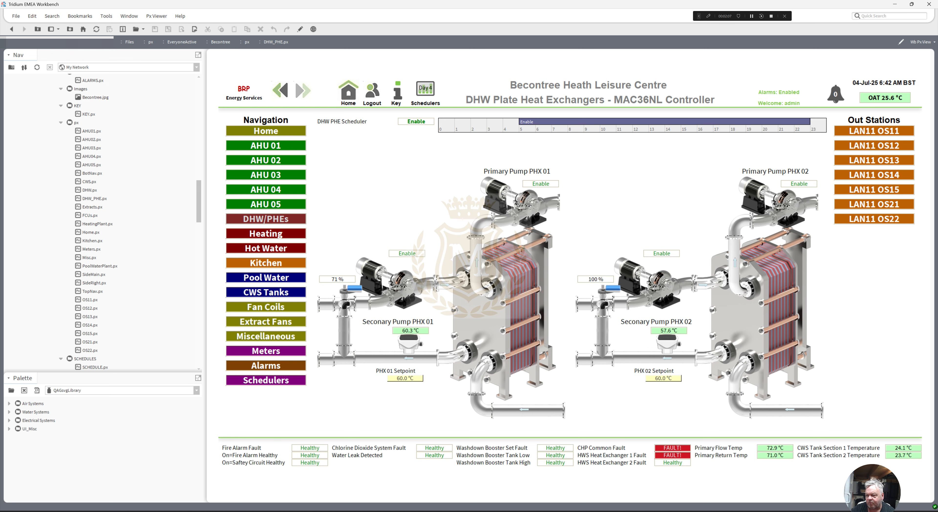
left_click(273, 238)
left_click(267, 247)
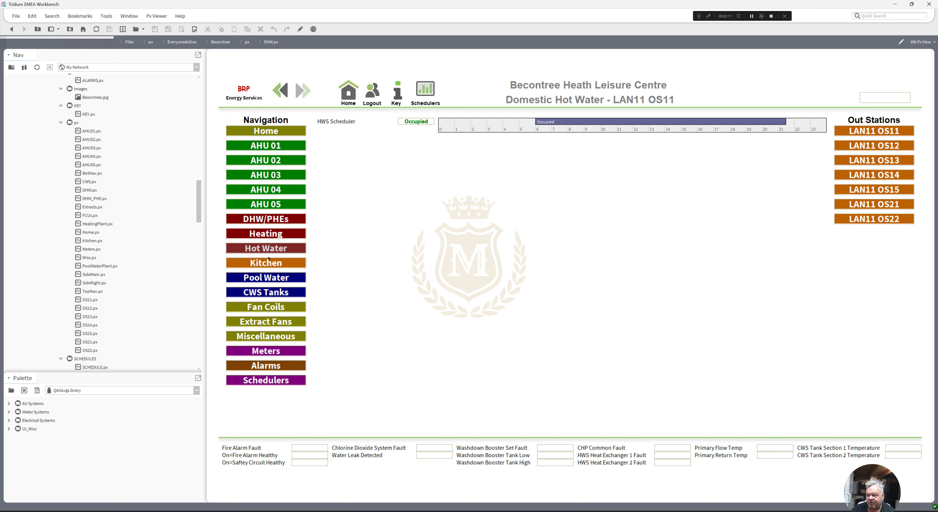
left_click(267, 263)
left_click(267, 277)
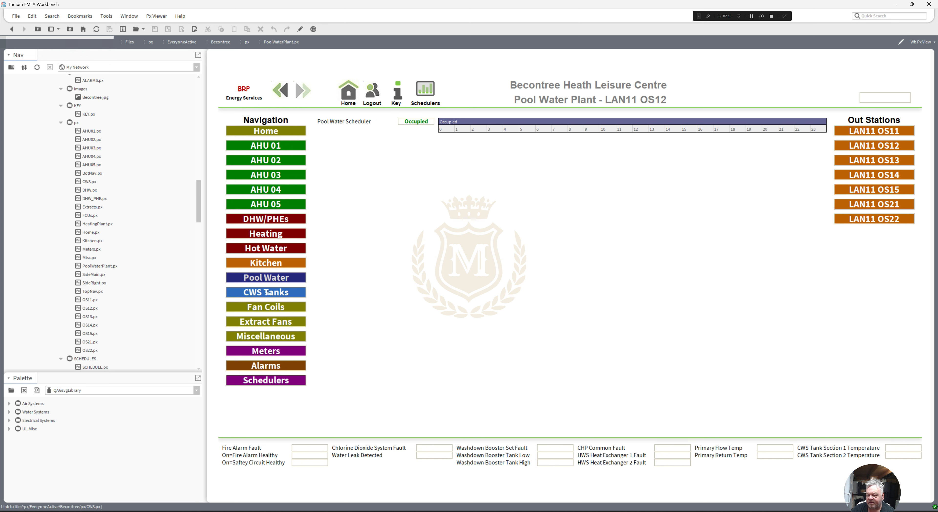
left_click(267, 292)
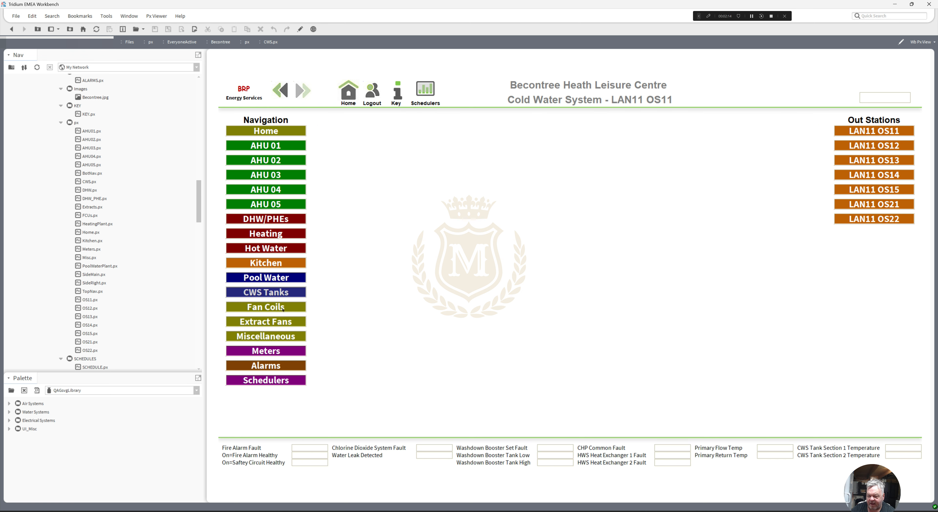
View the Fan Coils page and the time schedulers overview, and return to the main home page.
left_click(270, 309)
left_click(265, 379)
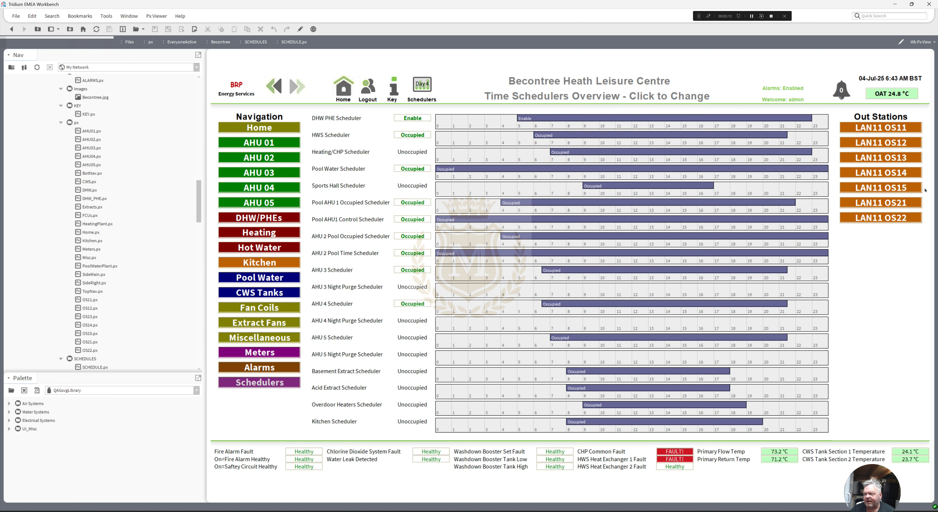
left_click(342, 92)
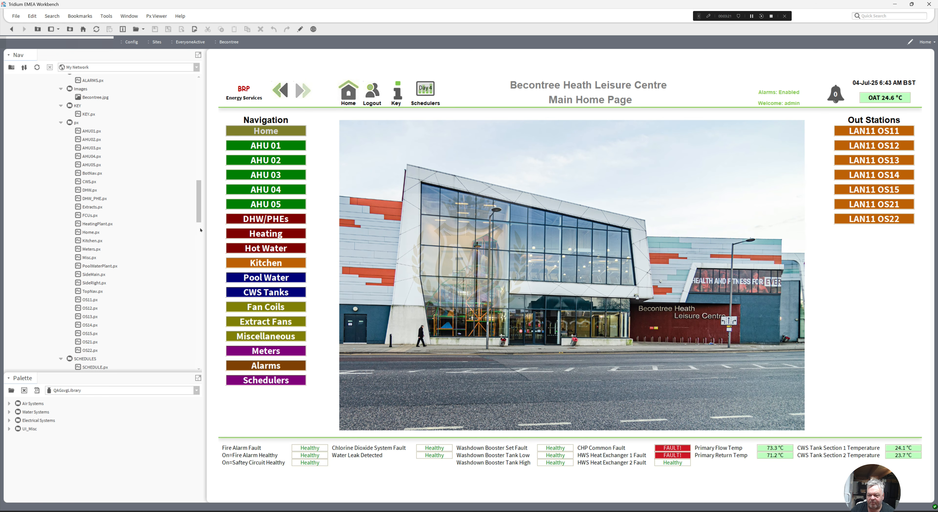
left_click(91, 299)
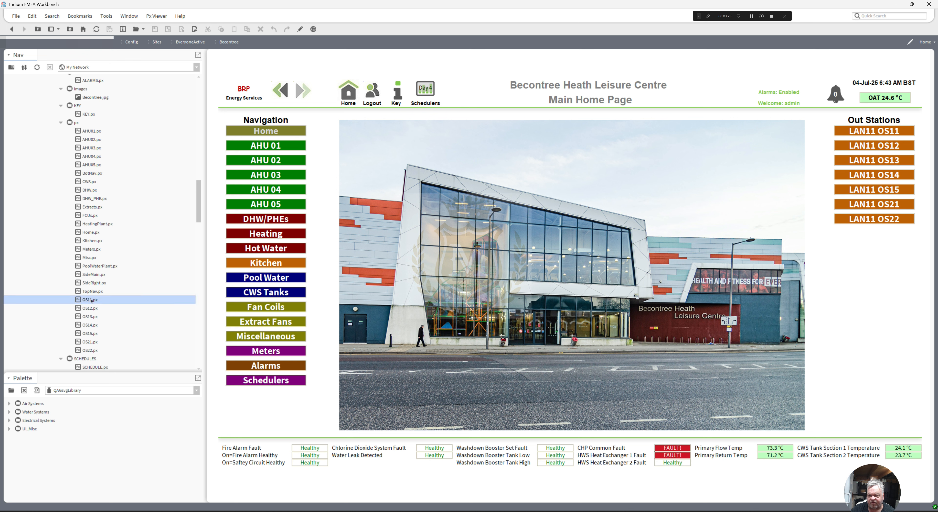
left_click(89, 350, "shift")
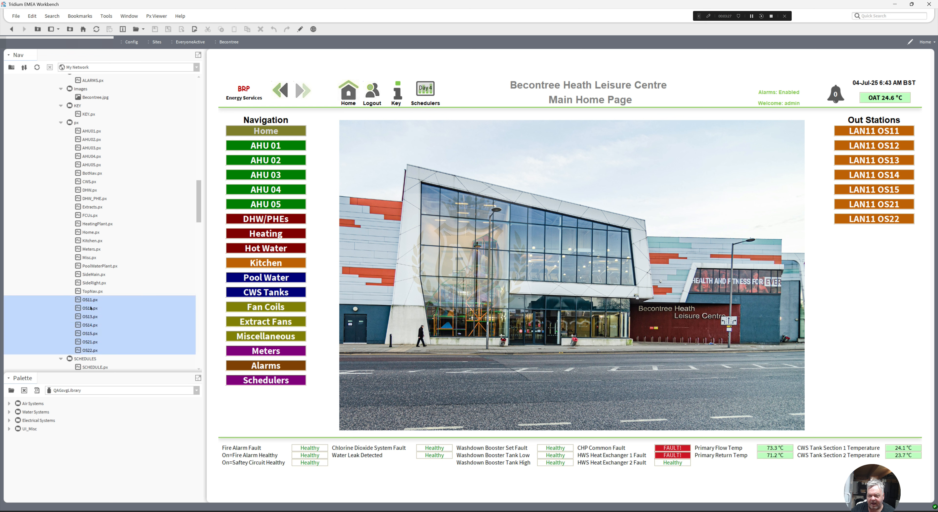
left_click(90, 300)
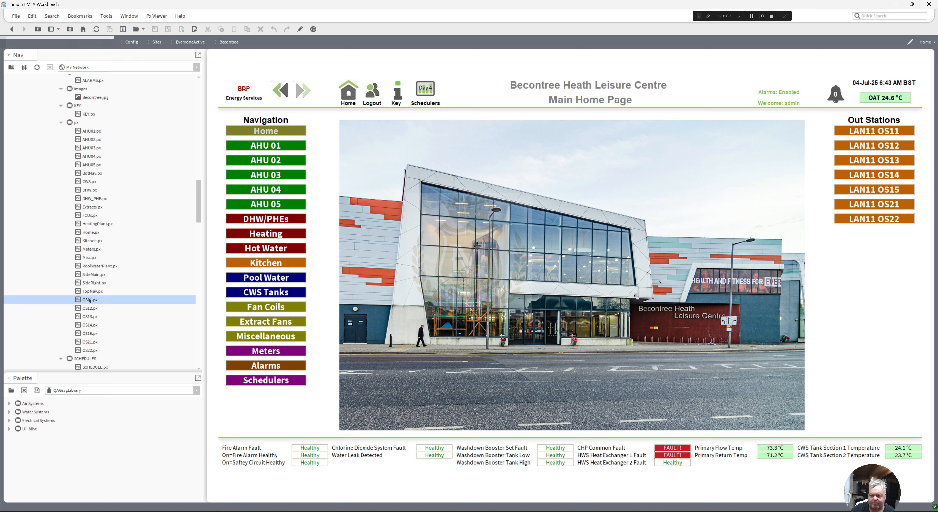
right_click(90, 300)
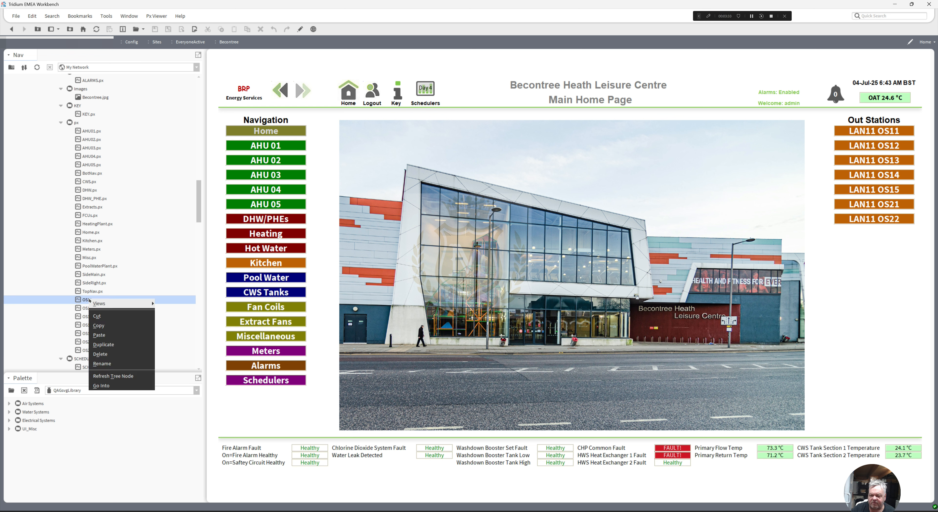
left_click(102, 363)
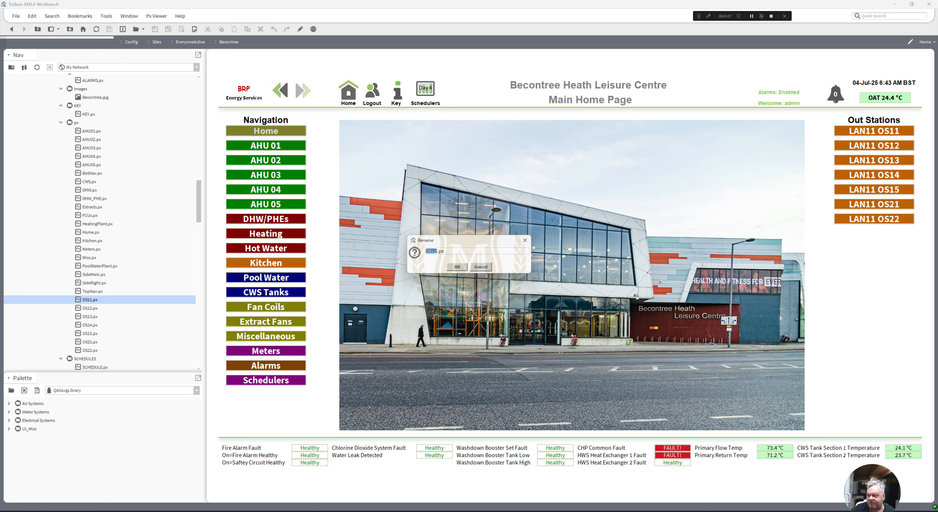
left_click(481, 267)
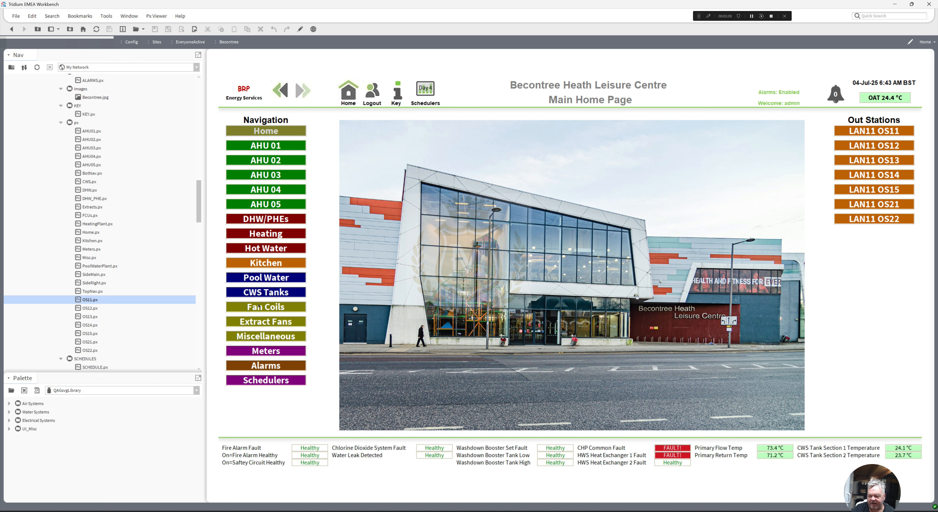
Duplicate OS11.px in the px folder and name the copy OS11_backup.px.
right_click(88, 300)
left_click(110, 343)
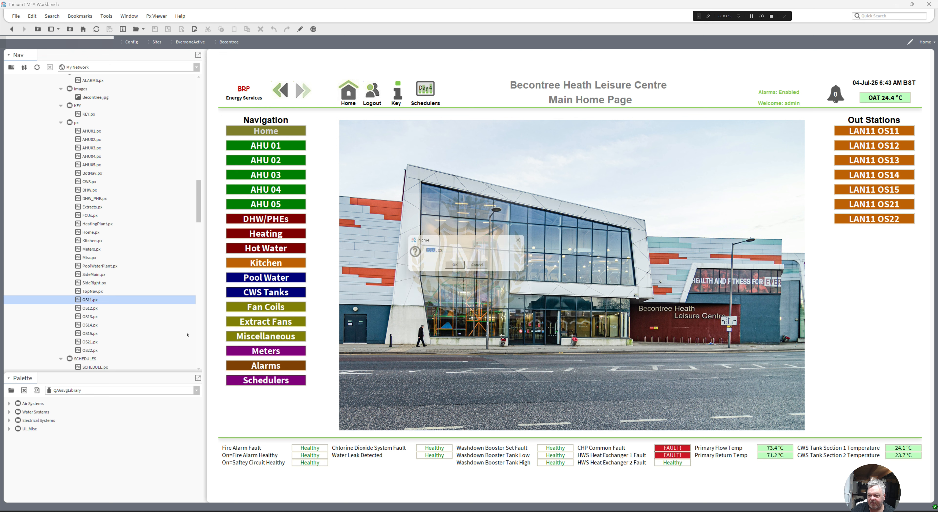
left_click(438, 251)
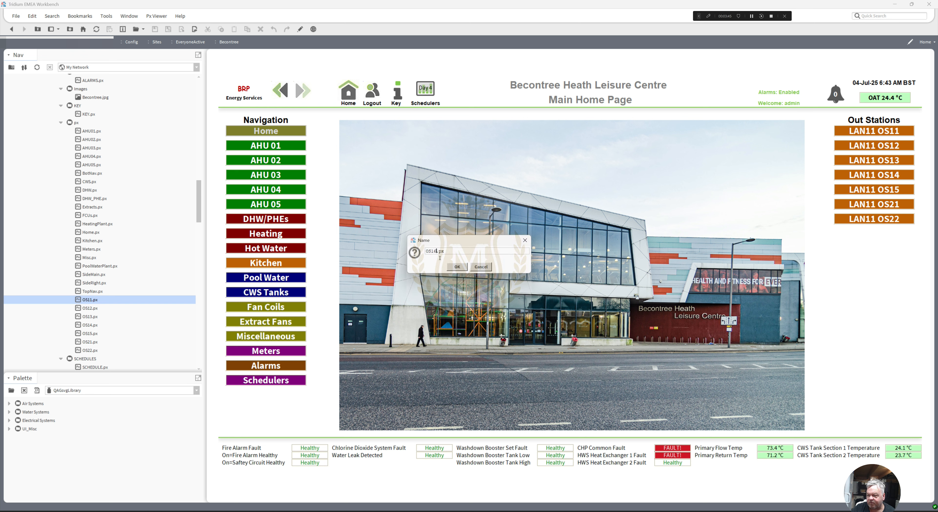
key("BackSpace")
type("1_")
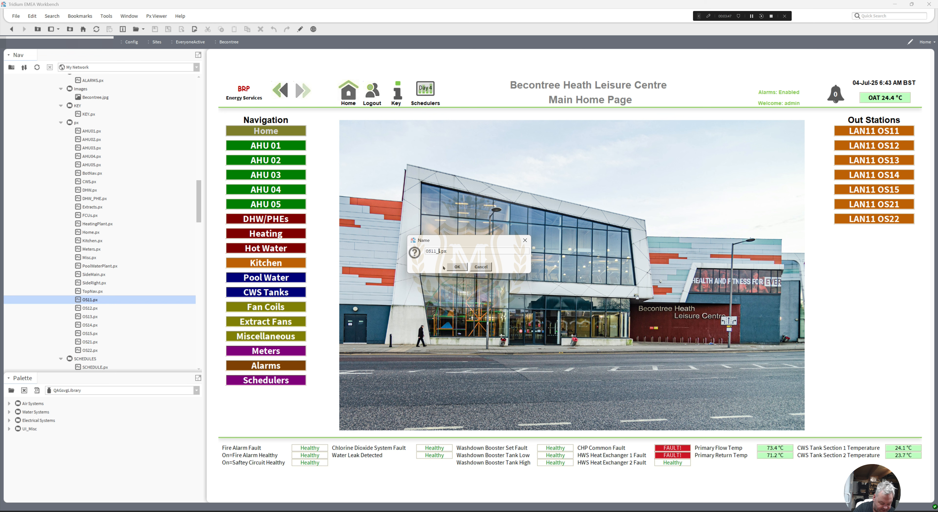
type("backup")
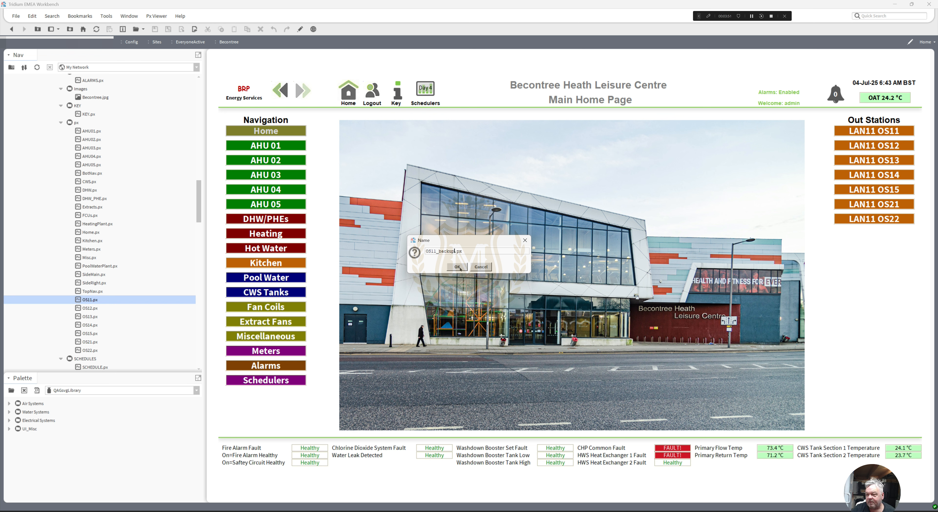
left_click(458, 268)
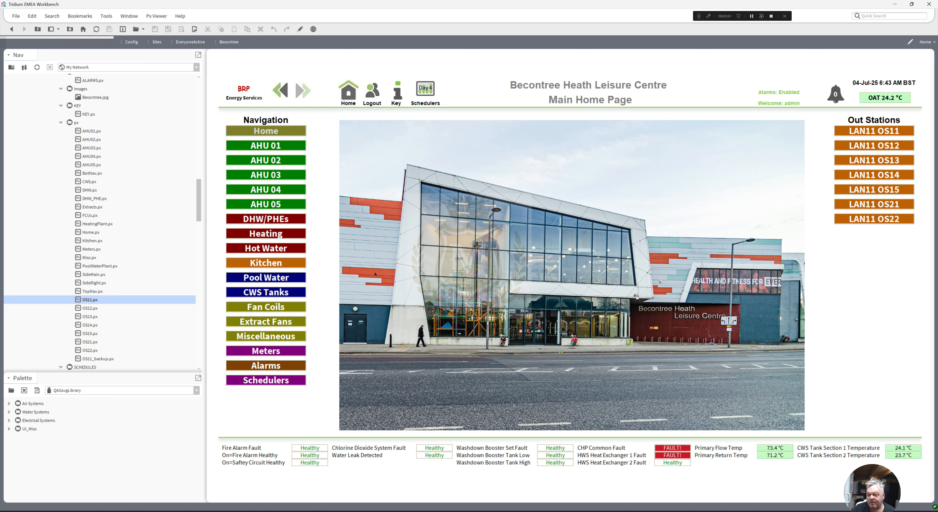
Duplicate OS12.px in the px folder and name the copy OS12_backup.px.
right_click(90, 308)
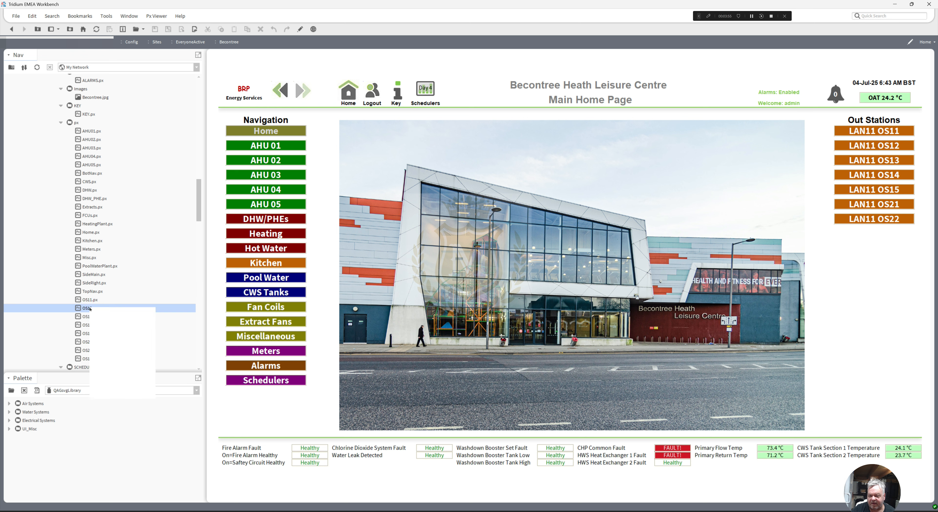
left_click(99, 344)
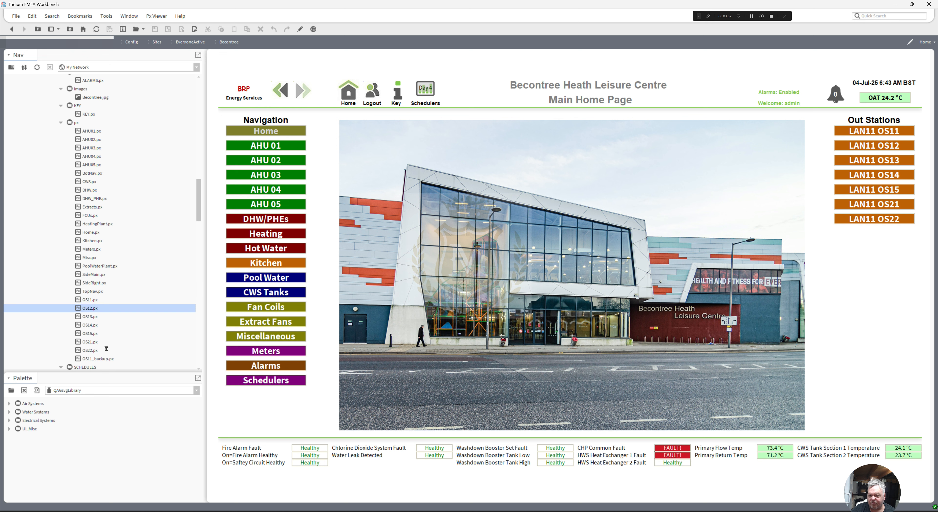
type("OS12_")
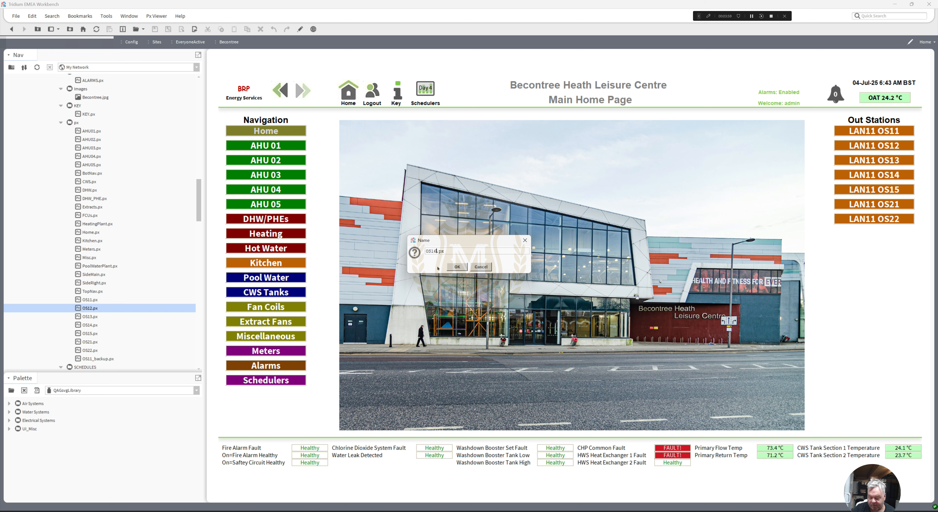
type("backup")
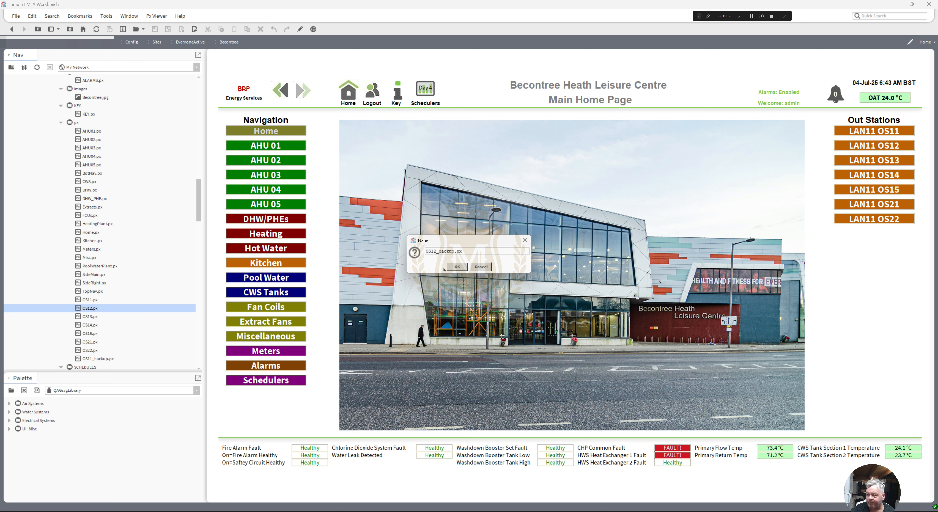
left_click(458, 267)
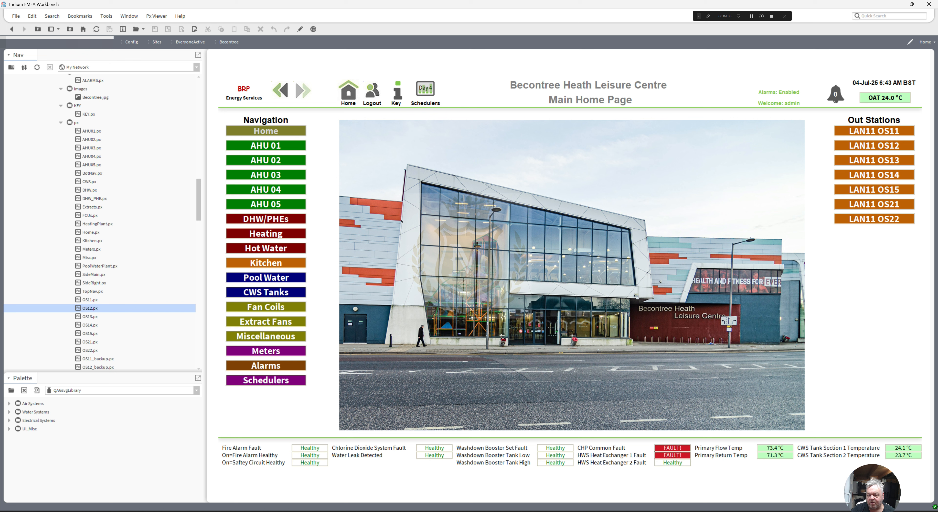
left_click(753, 17)
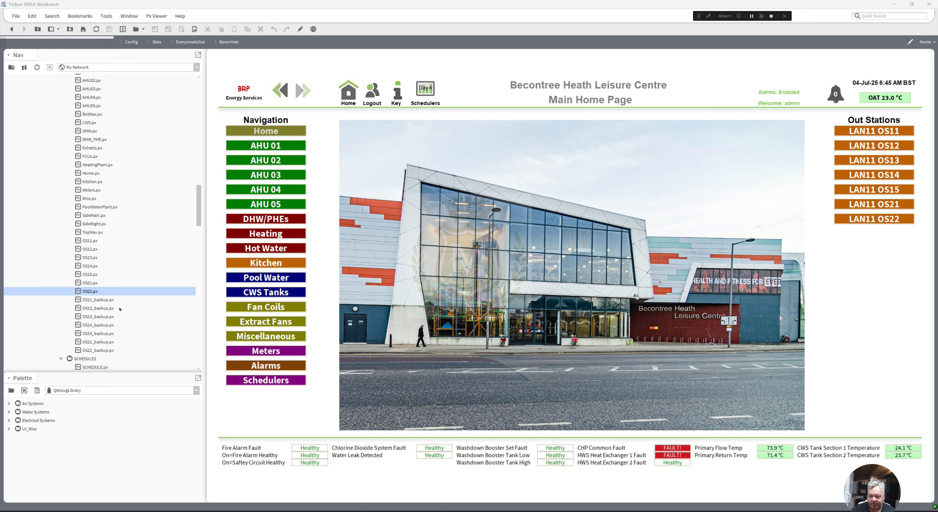
Check the OS backup files in the px folder and select the original OS11.px file.
left_click(110, 300)
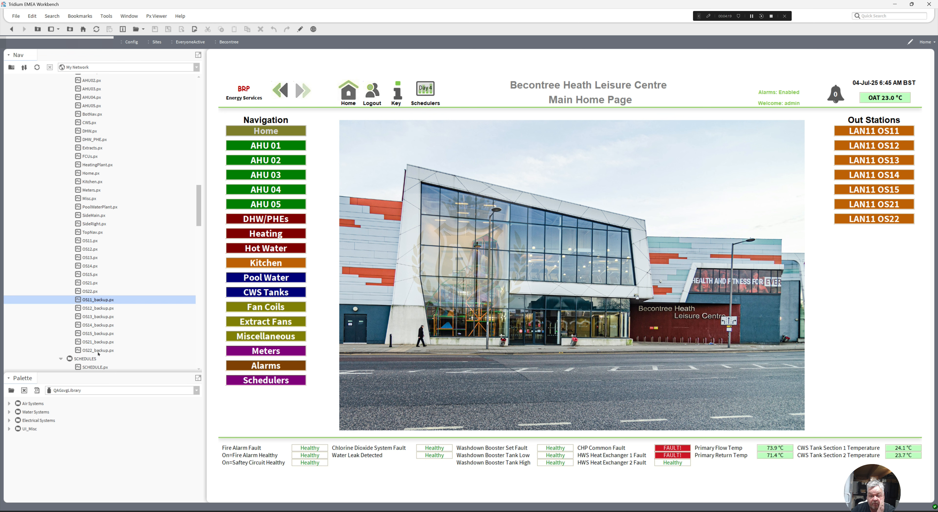
left_click(89, 241)
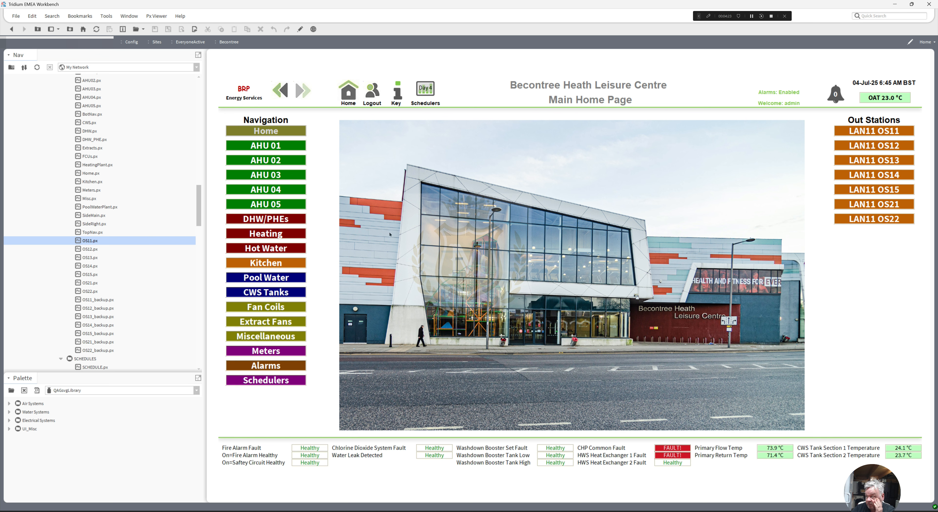
View the point lists on the LAN11 OS12, OS13, OS14, OS15 and OS21 out station pages.
left_click(863, 145)
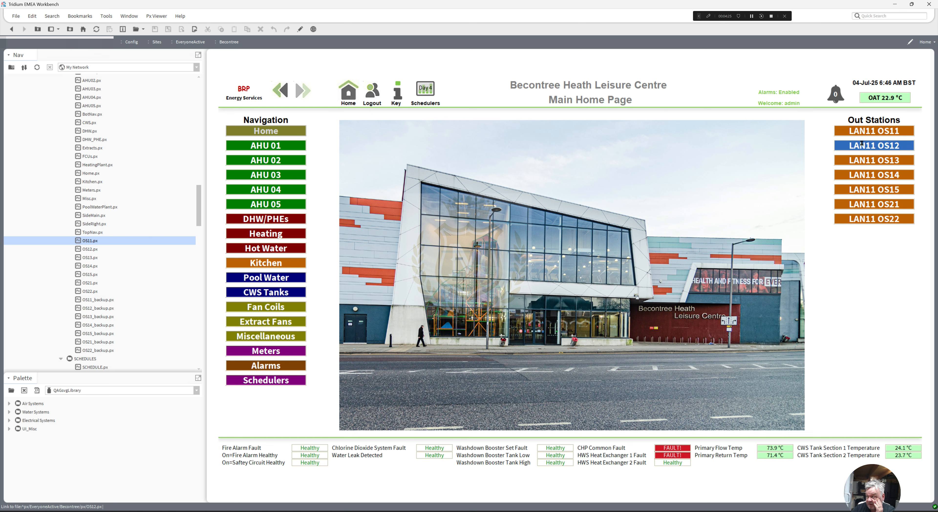
left_click(864, 161)
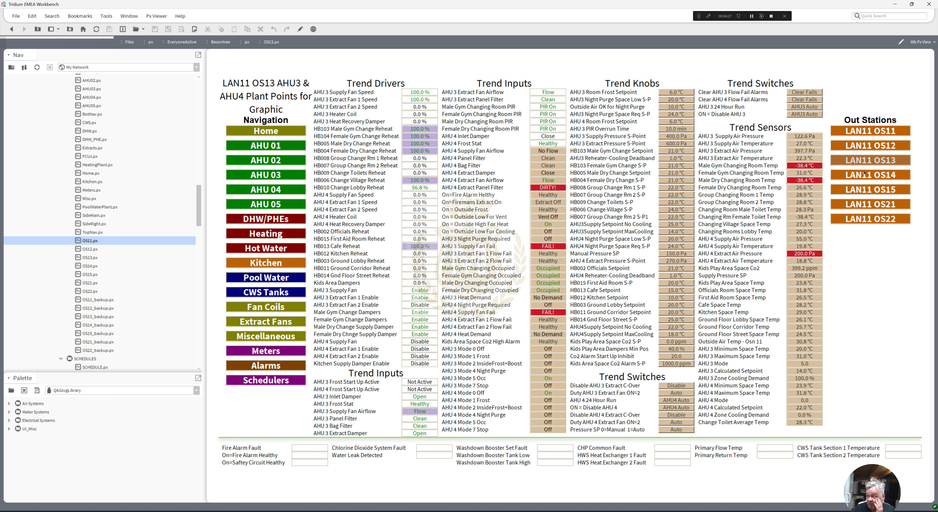
left_click(864, 183)
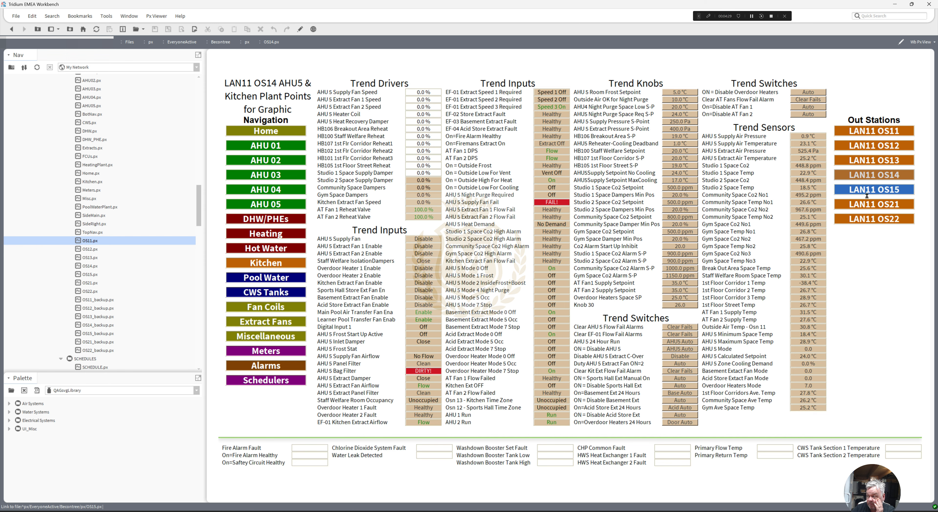
left_click(866, 192)
left_click(868, 205)
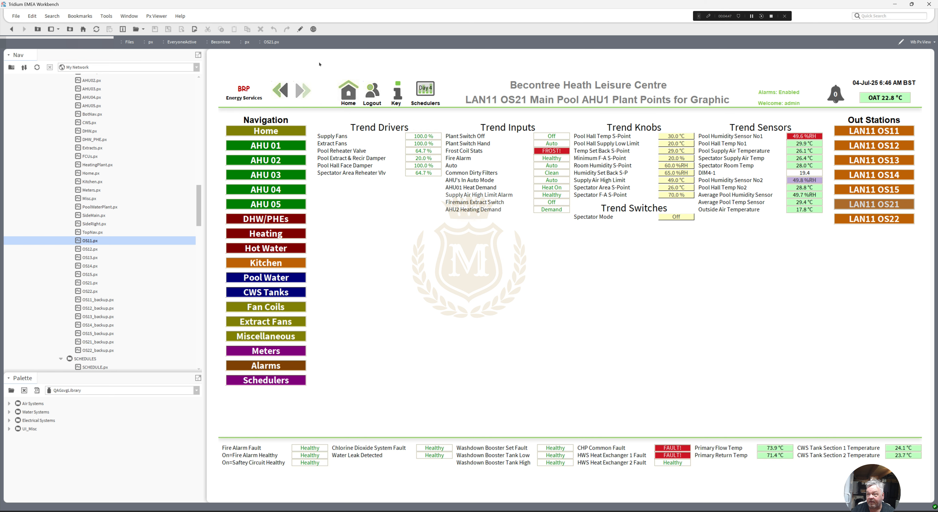
Cut all the plant points and the Trend Switches heading from the OS21 page, leaving out the AHU2 Heating Demand label and value.
left_click(300, 30)
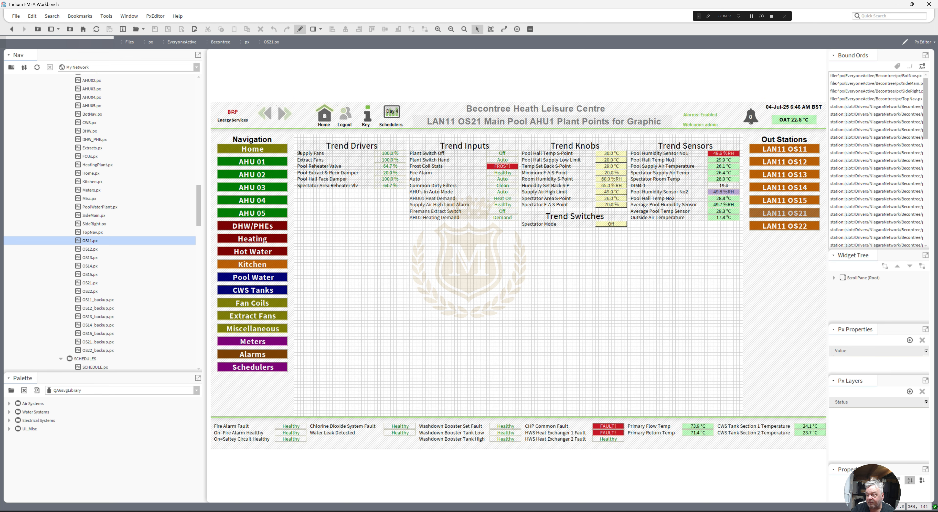
left_click_drag(295, 150, 703, 227)
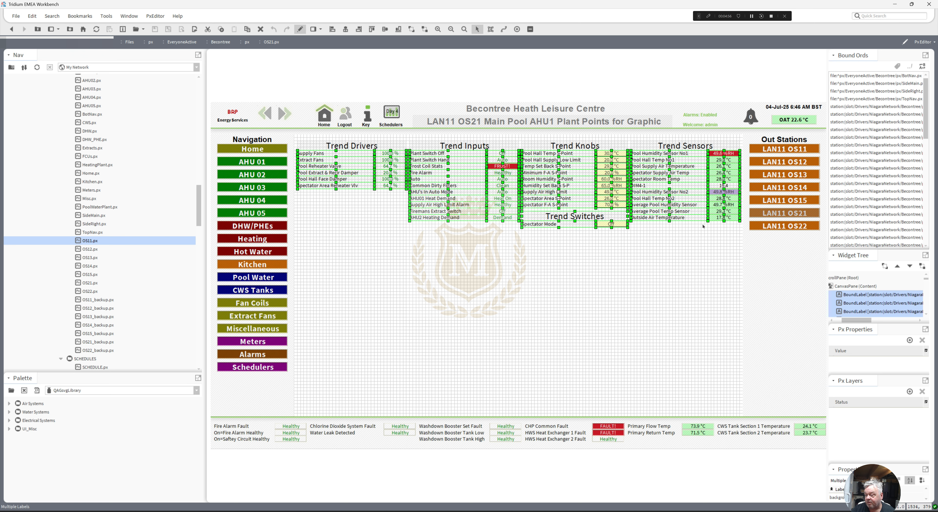
left_click(501, 219, "ctrl")
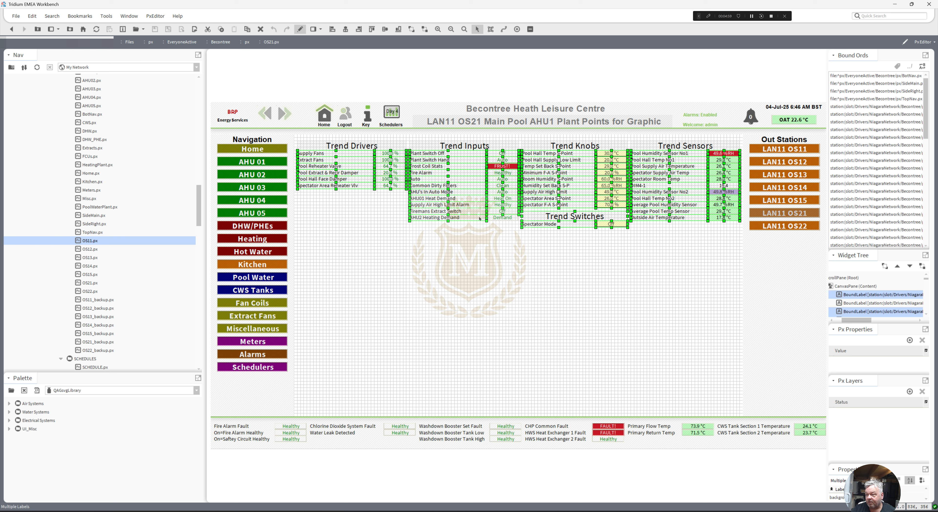
left_click(479, 219, "ctrl")
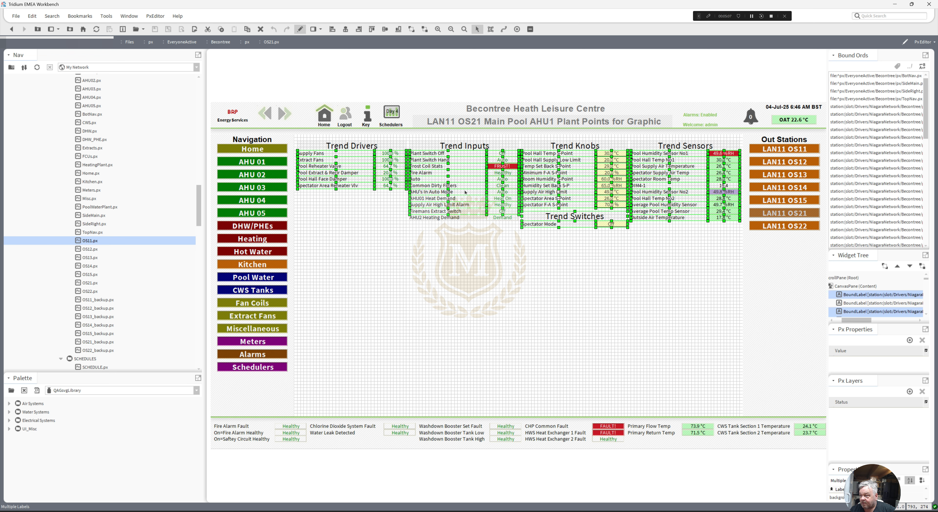
right_click(442, 193)
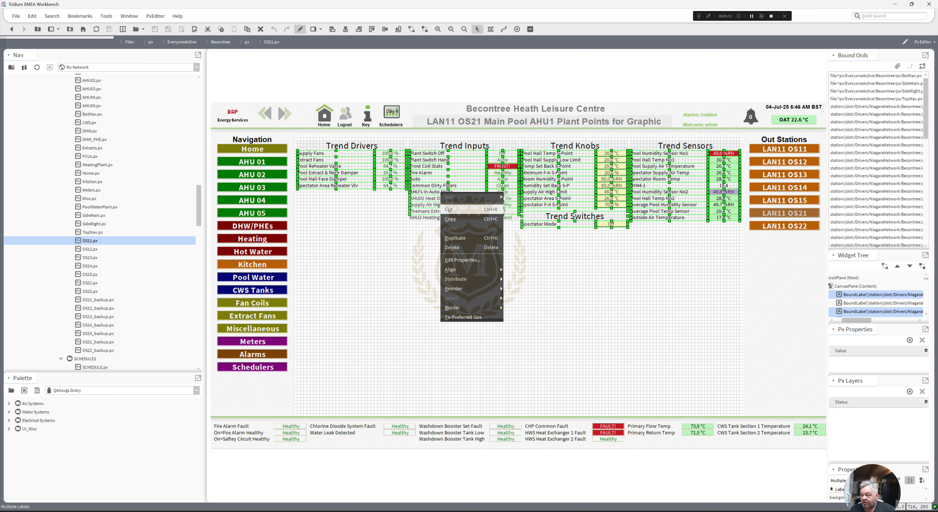
left_click(450, 209)
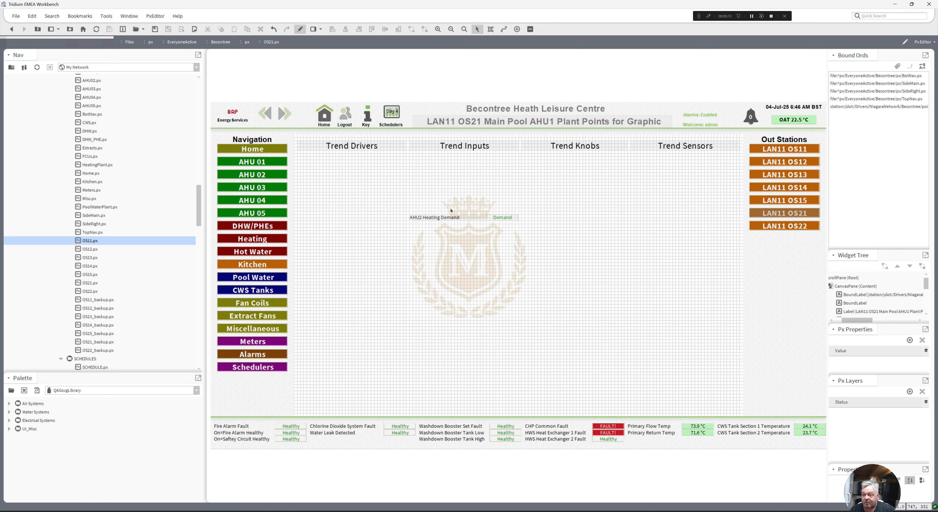
left_click(300, 30)
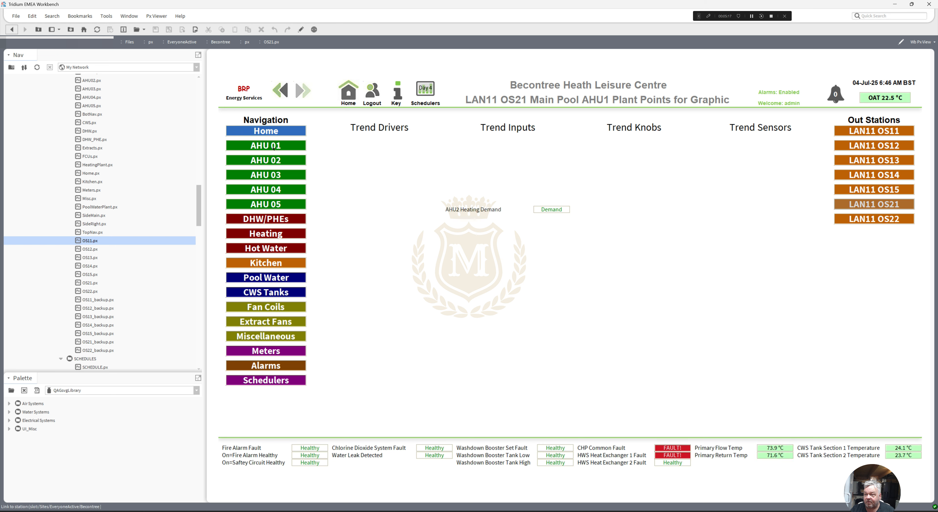
Paste the cut OS21 points into the AHU 01 page and place them just below the two scheduler bars.
left_click(271, 147)
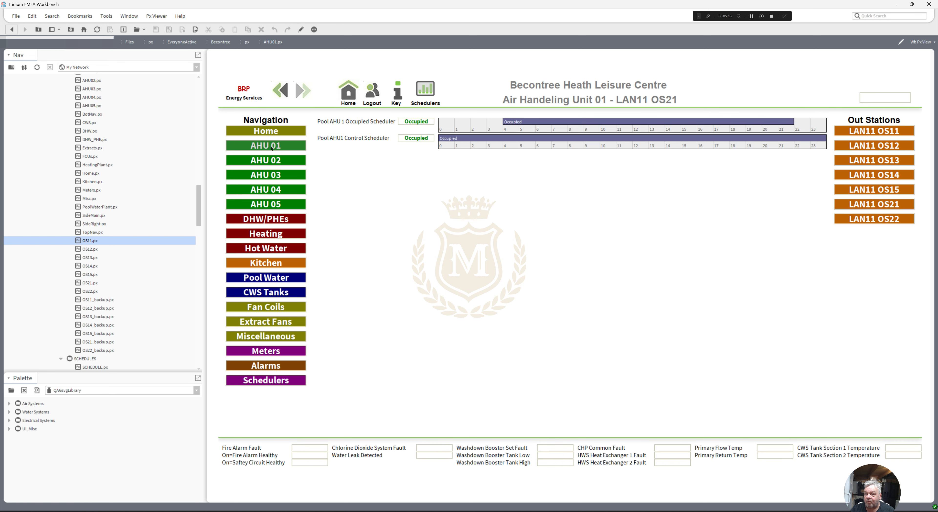
left_click(301, 29)
right_click(355, 208)
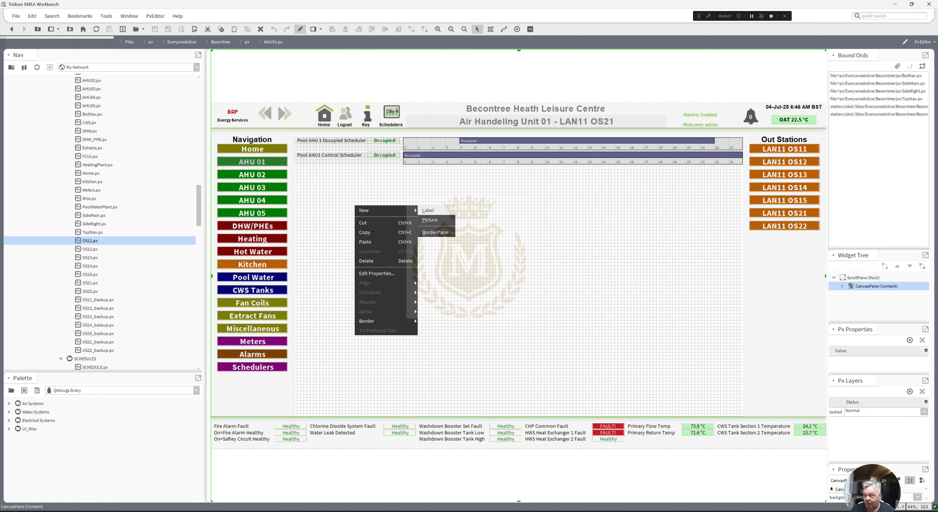
left_click(373, 231)
left_click_drag(406, 214, 348, 171)
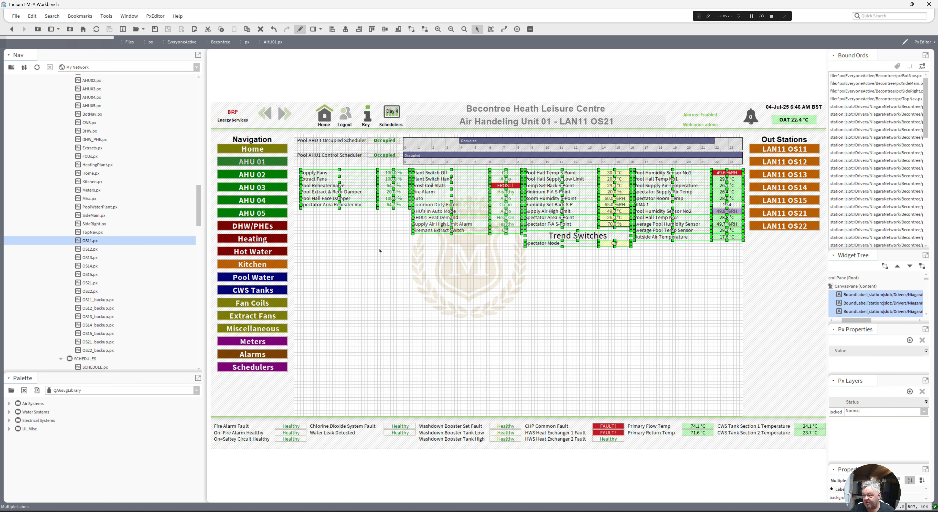
left_click(574, 299)
Delete the Trend Switches heading and the DIM4-1 label and value from the AHU 01 page, and finish editing it.
left_click(574, 235)
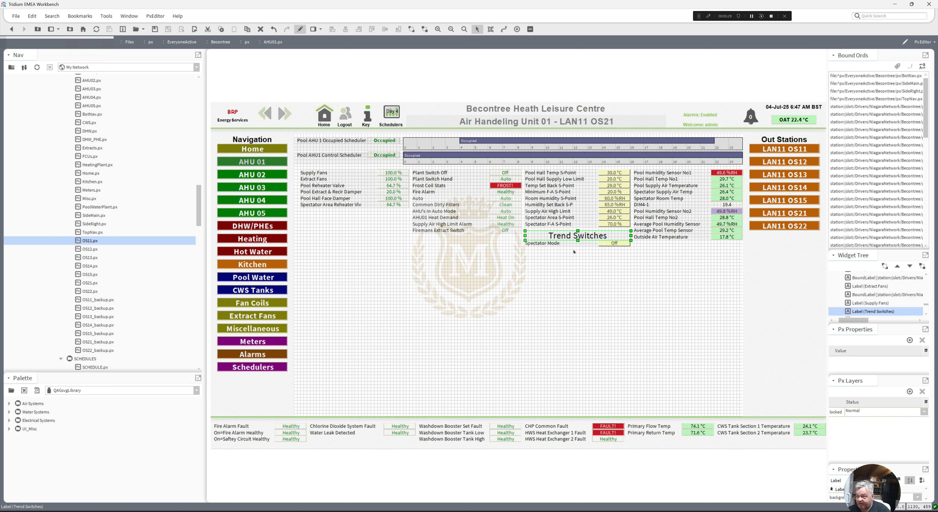
key("Delete")
left_click(642, 204)
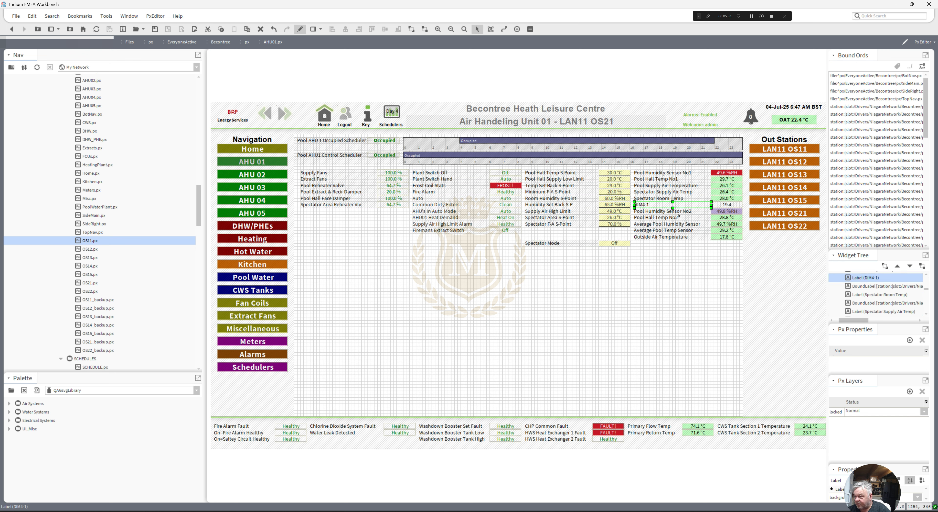
key("Delete")
left_click(725, 206)
key("Delete")
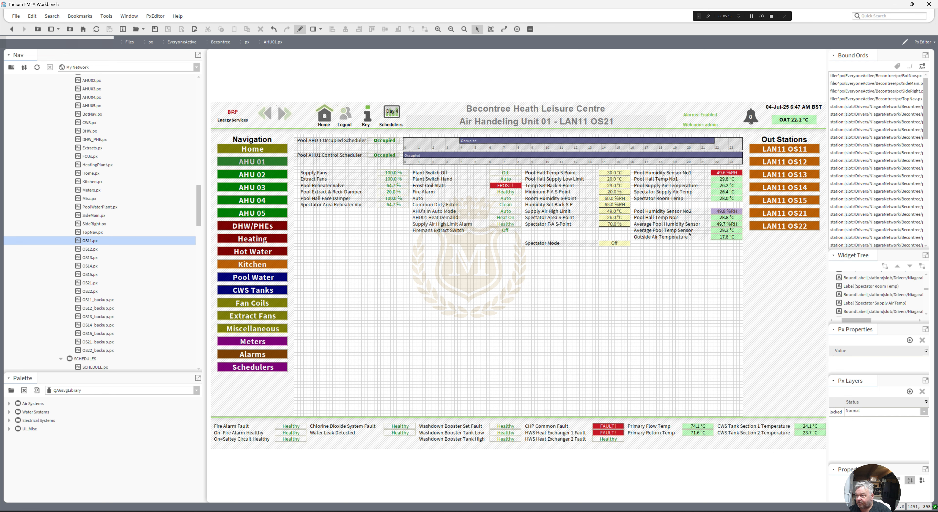
left_click(300, 30)
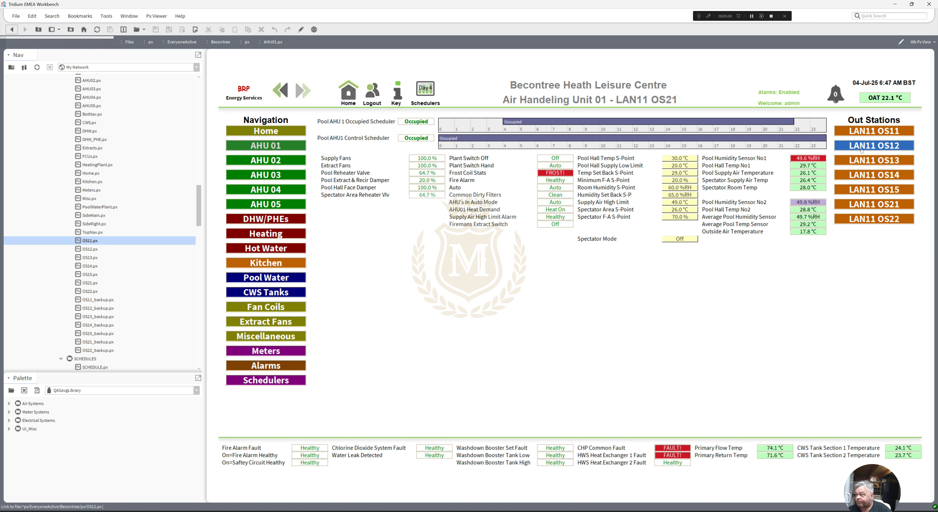
Check the OS11 and OS22 pages, then cut the AHU2 Heating Demand label and value from the OS21 page.
left_click(861, 132)
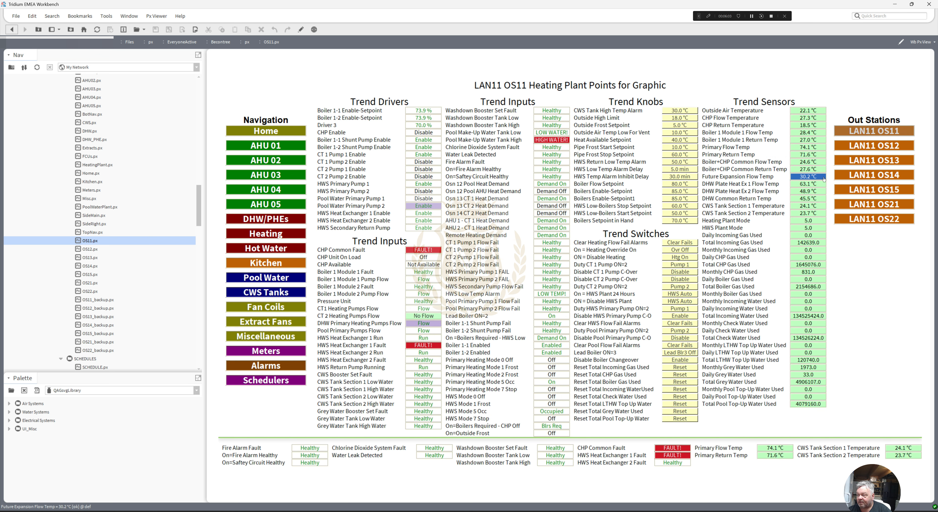
left_click(874, 219)
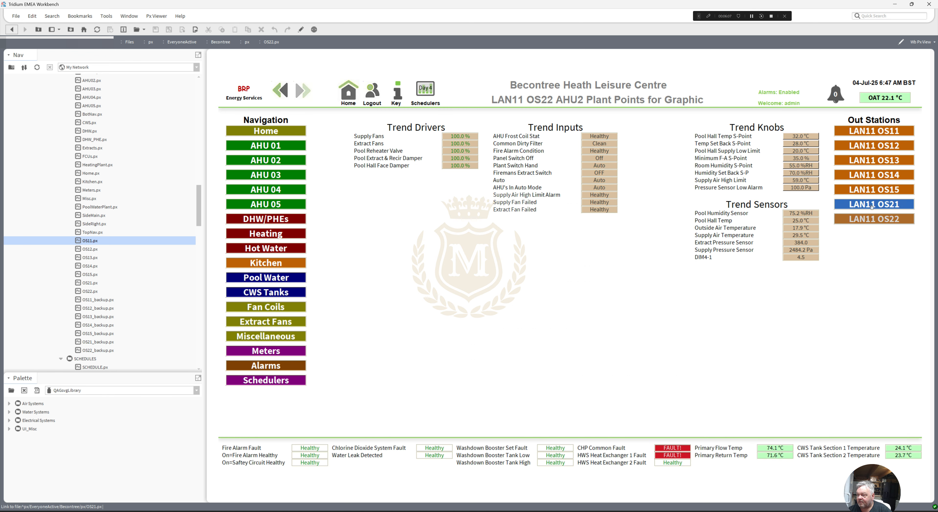
left_click(872, 205)
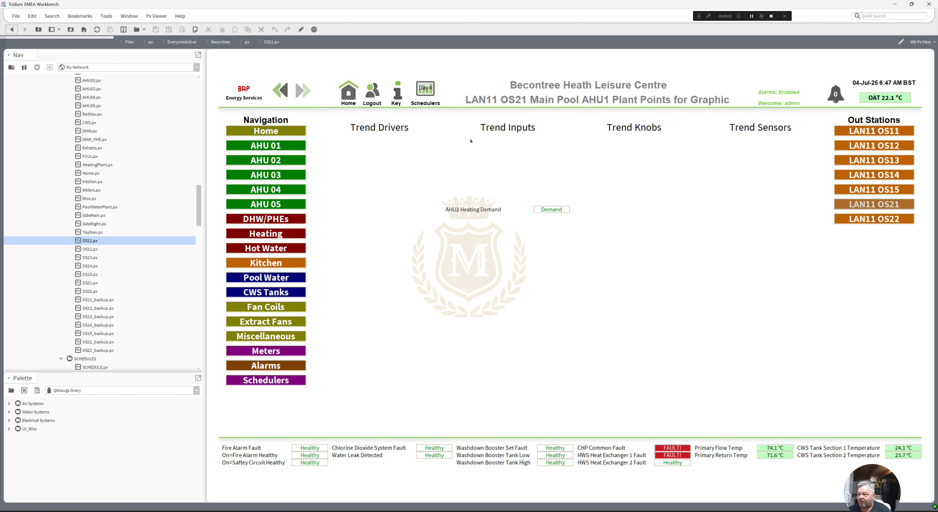
left_click(301, 29)
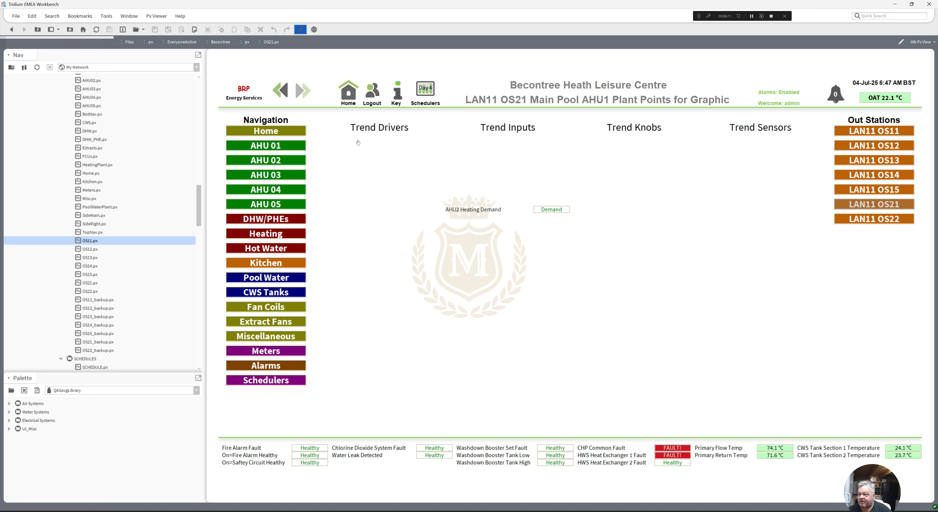
left_click_drag(391, 202, 534, 233)
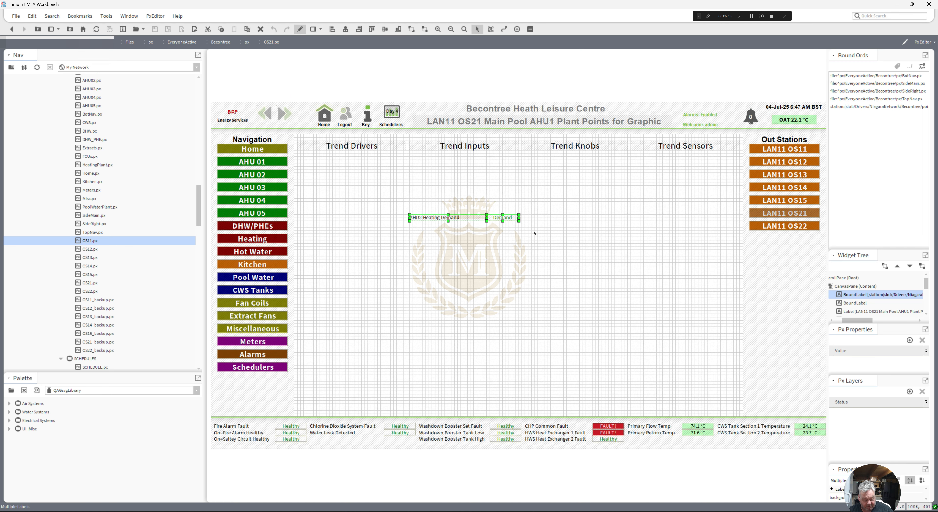
right_click(501, 218)
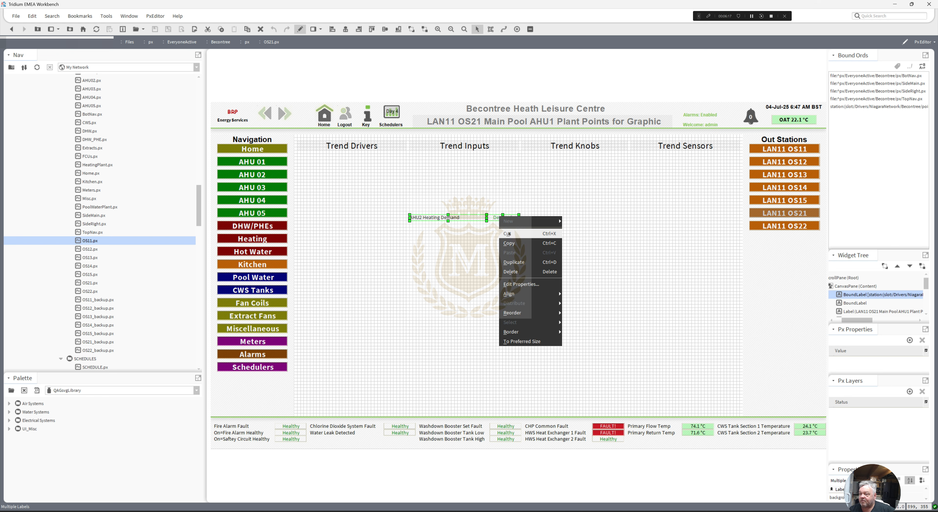
left_click(509, 234)
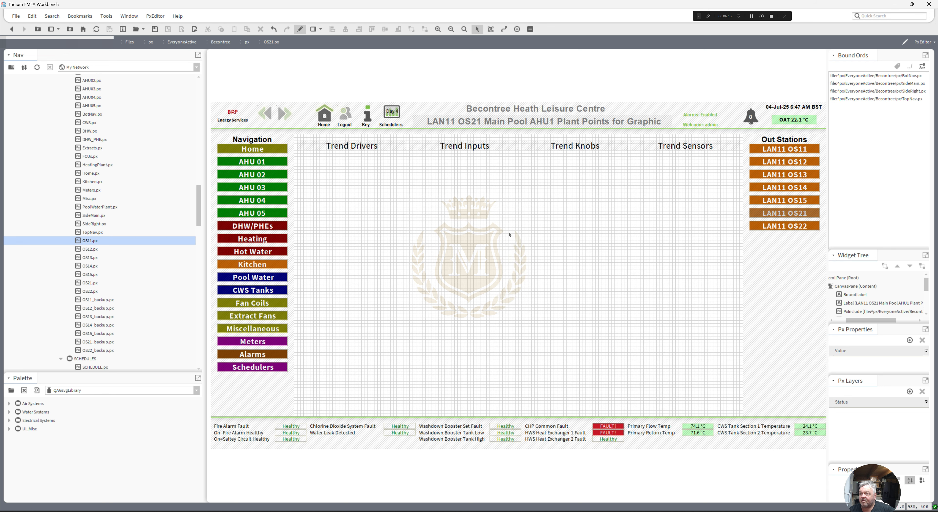
left_click(265, 173)
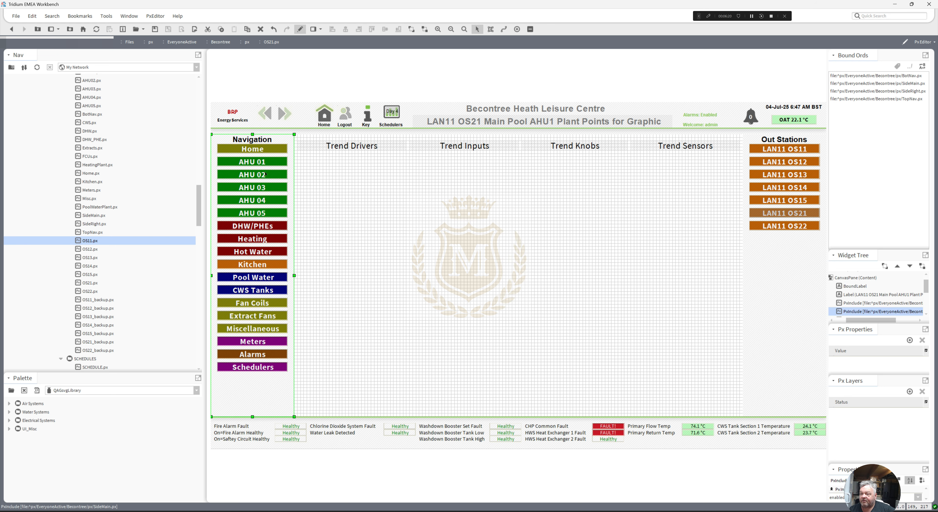
left_click(301, 31)
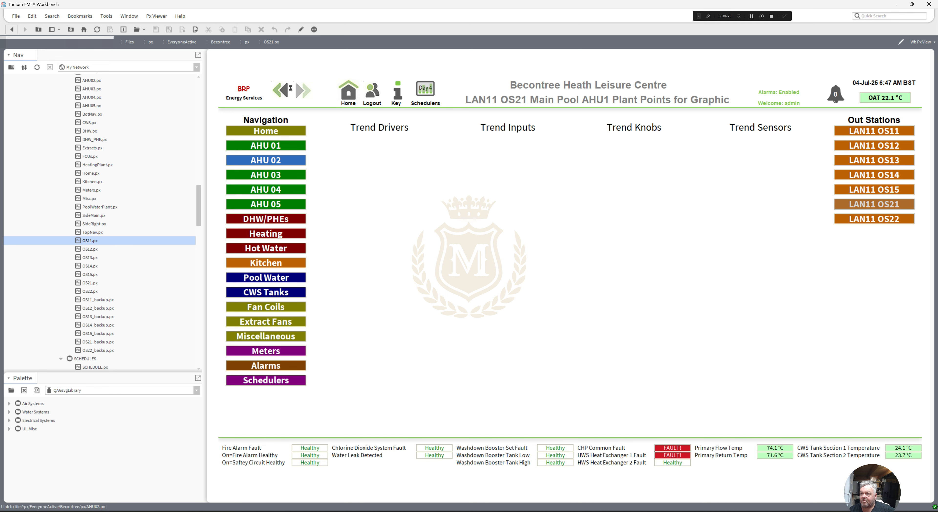
Paste the AHU2 Heating Demand label and value into the AHU 02 page, aligned below the AHU 2 Pool Time Scheduler row.
left_click(301, 30)
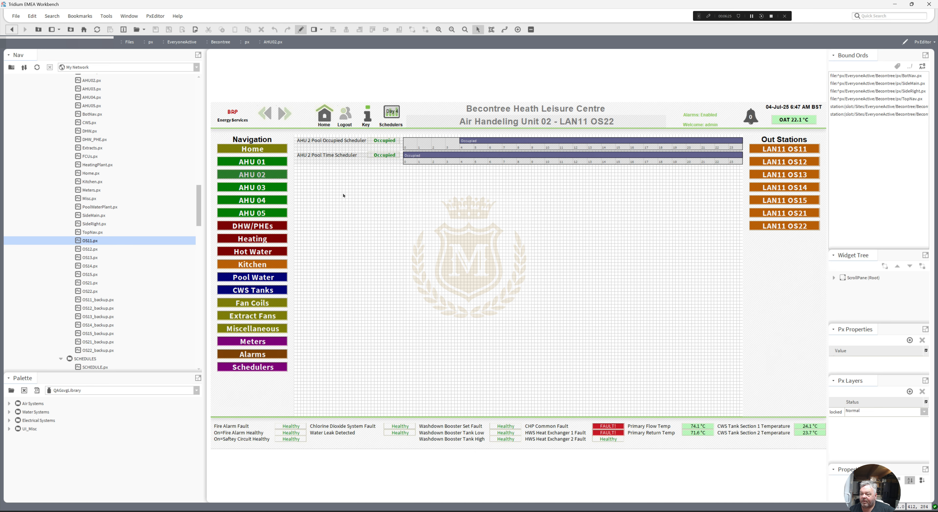
right_click(343, 195)
left_click(364, 213)
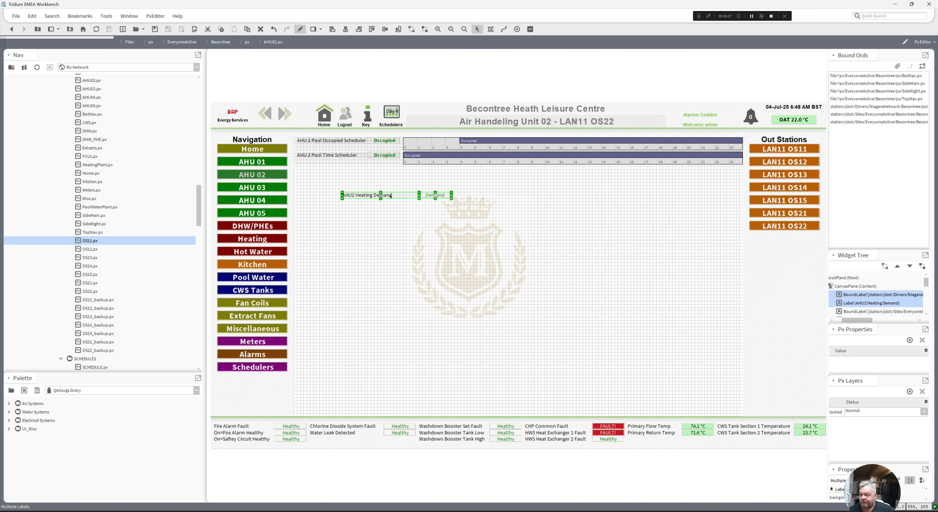
left_click_drag(355, 182, 311, 164)
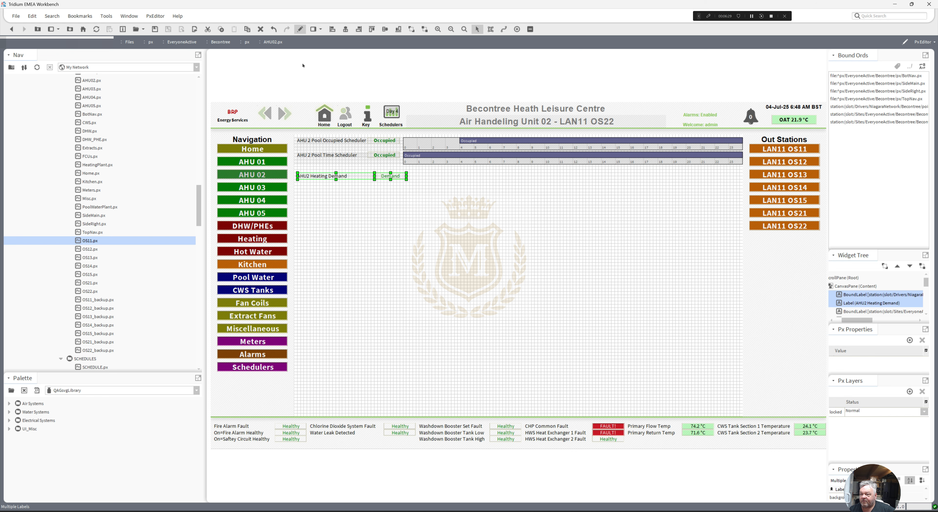
left_click(302, 31)
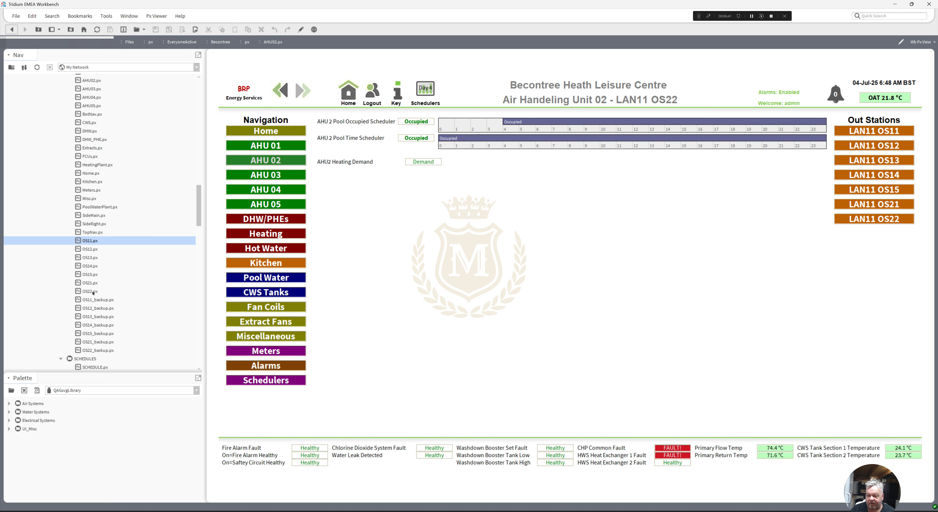
Open OS22.px for editing and cut all its plant points together with the Trend Sensors heading.
double_click(90, 291)
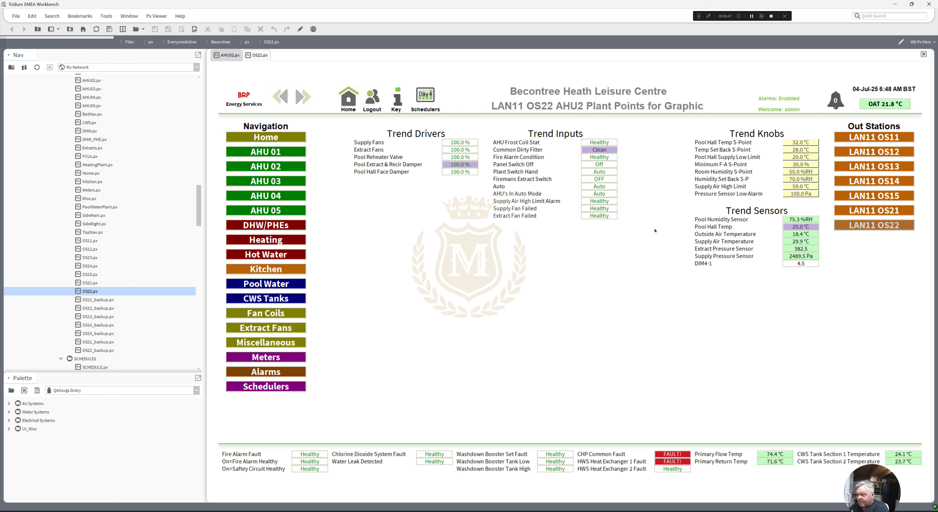
left_click(300, 29)
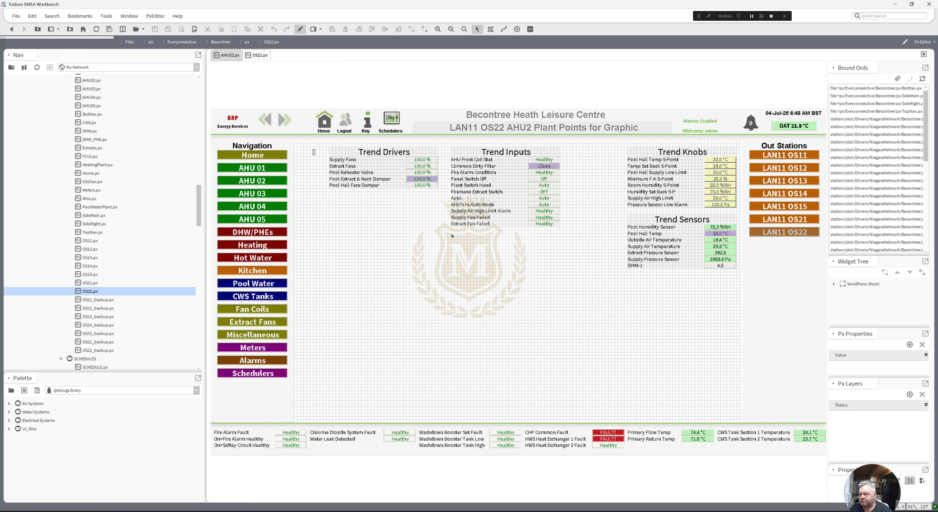
left_click_drag(313, 151, 751, 289)
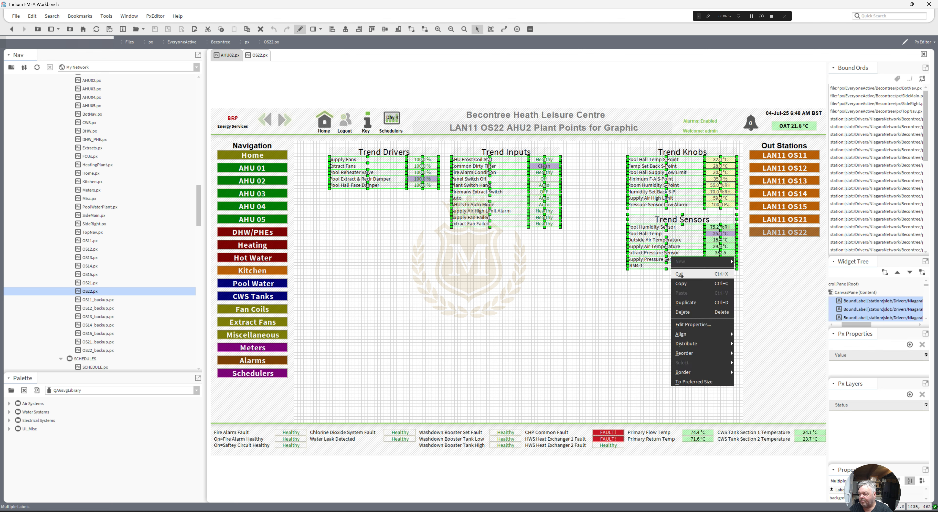
left_click(680, 274)
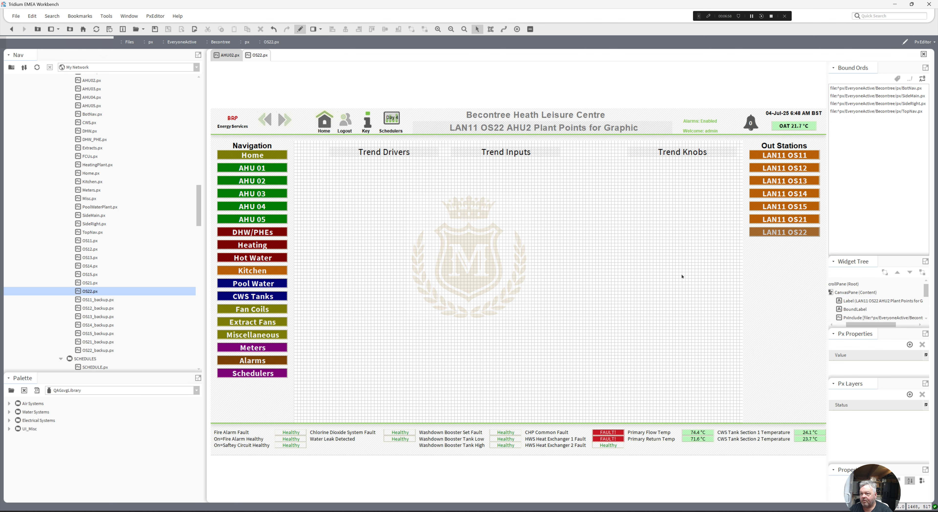
Paste the cut OS22 plant points into the AHU 02 page and position the Supply Fans block under the AHU2 Heating Demand row.
left_click(227, 55)
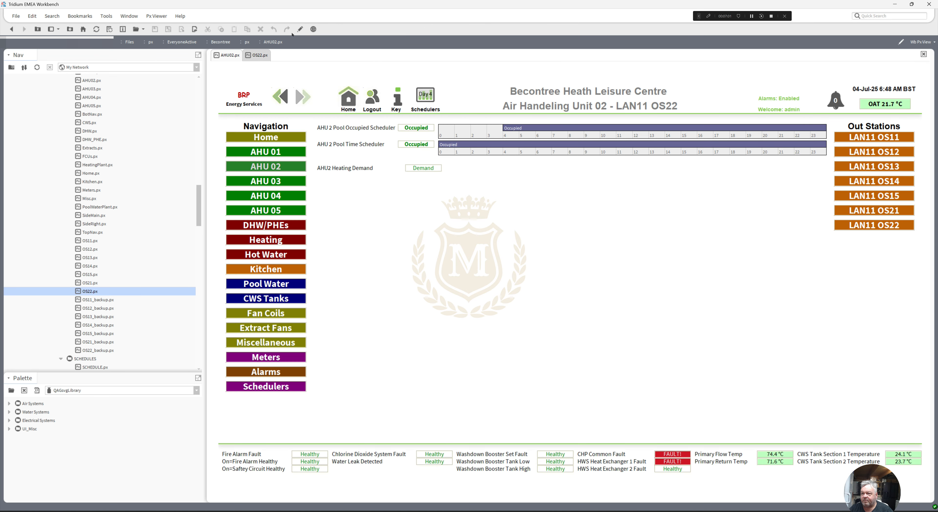
left_click(301, 29)
right_click(338, 210)
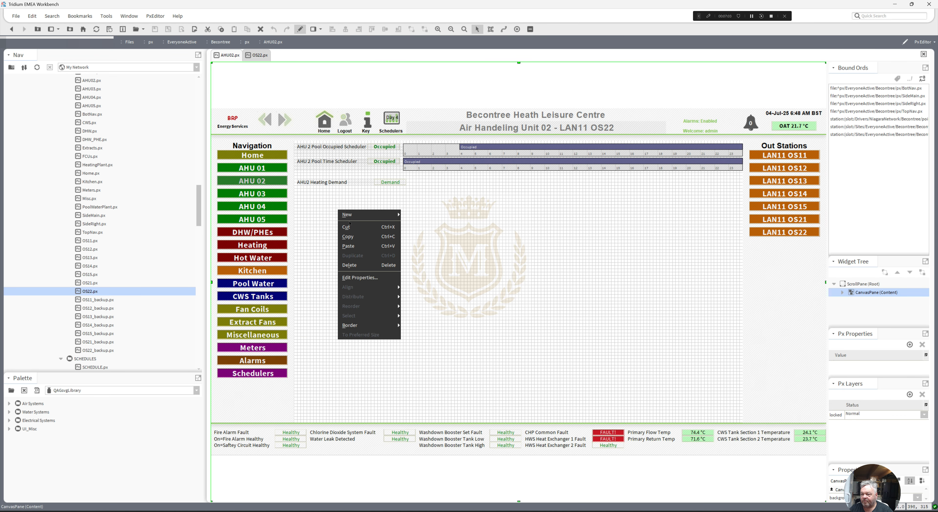
left_click(361, 245)
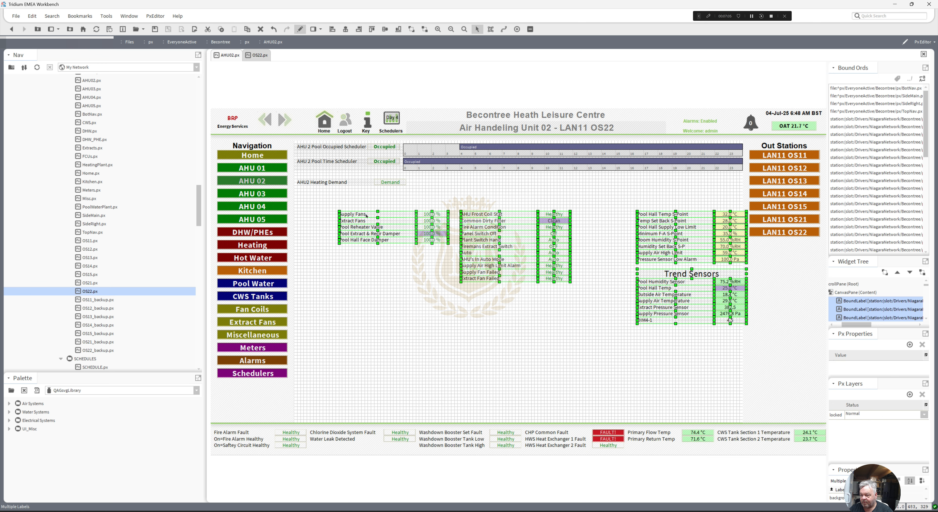
left_click_drag(367, 216, 323, 193)
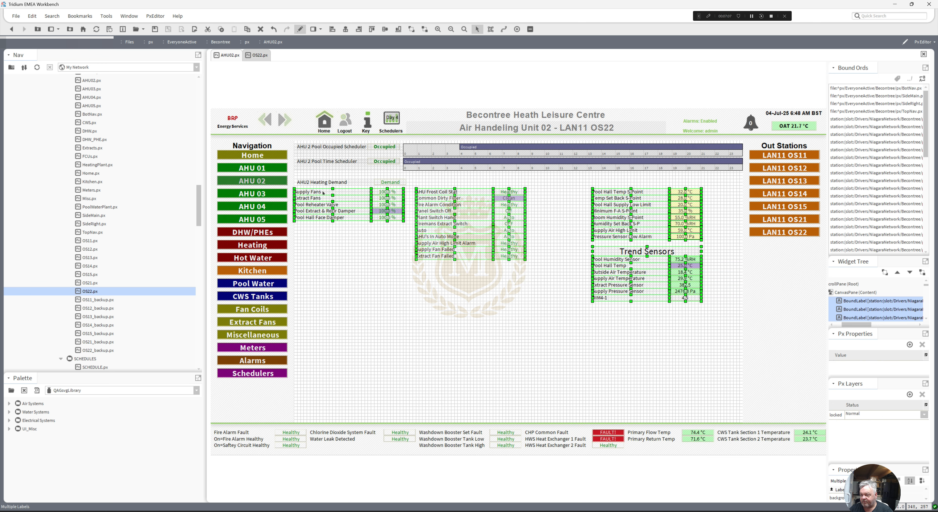
Stack the AHU Frost Coil Stat block and the Pool Hall Temp S-Point block below the Pool Hall Face Damper row in one column.
left_click(432, 269)
left_click_drag(552, 274, 323, 228)
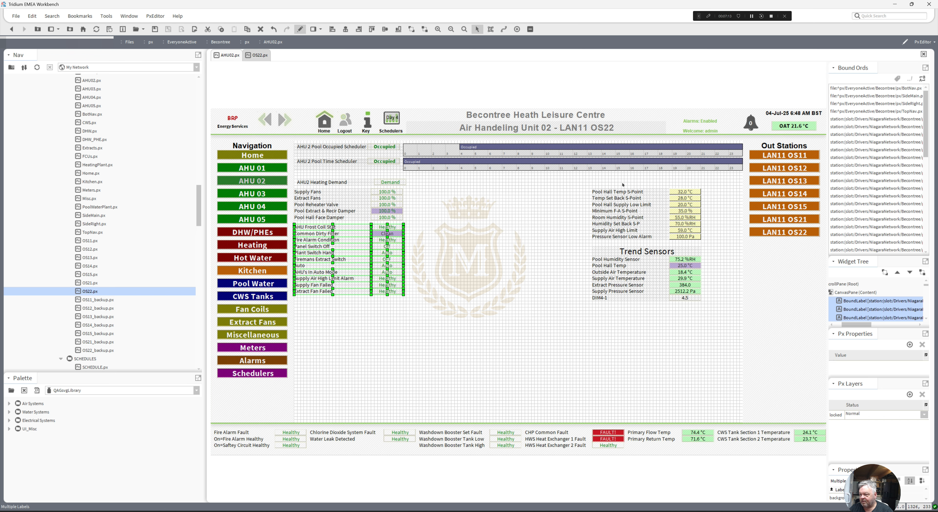
left_click_drag(585, 185, 716, 248)
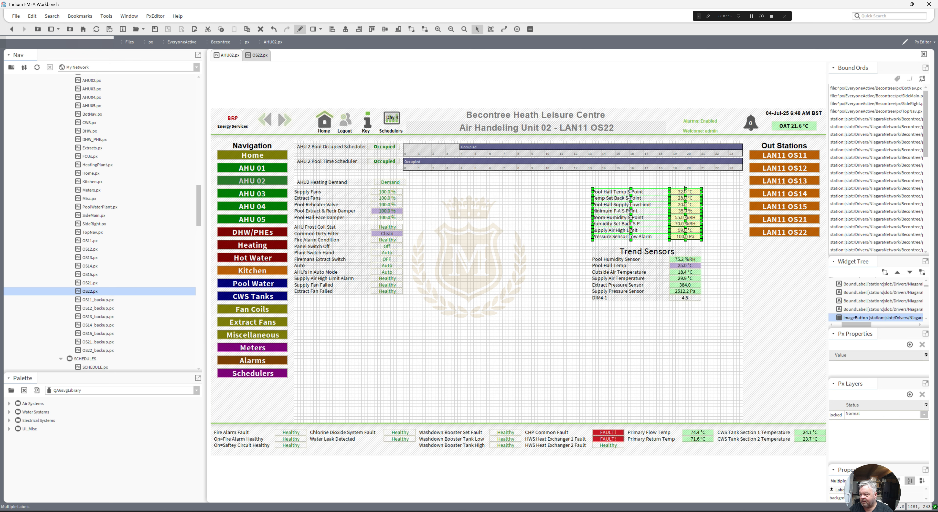
left_click_drag(685, 193, 388, 301)
Delete the Trend Sensors heading and the DIM4-1 label and value from the AHU 02 page.
left_click_drag(572, 234, 731, 318)
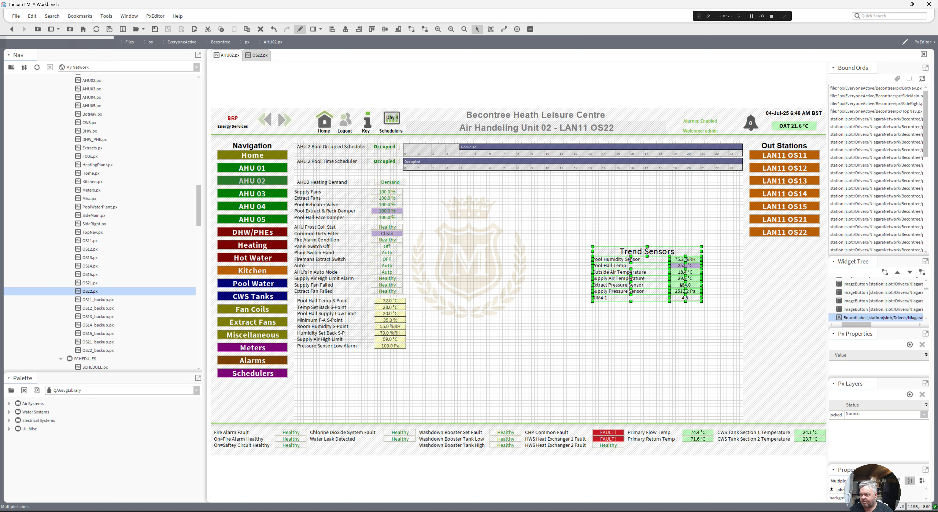
left_click(653, 252)
key("Delete")
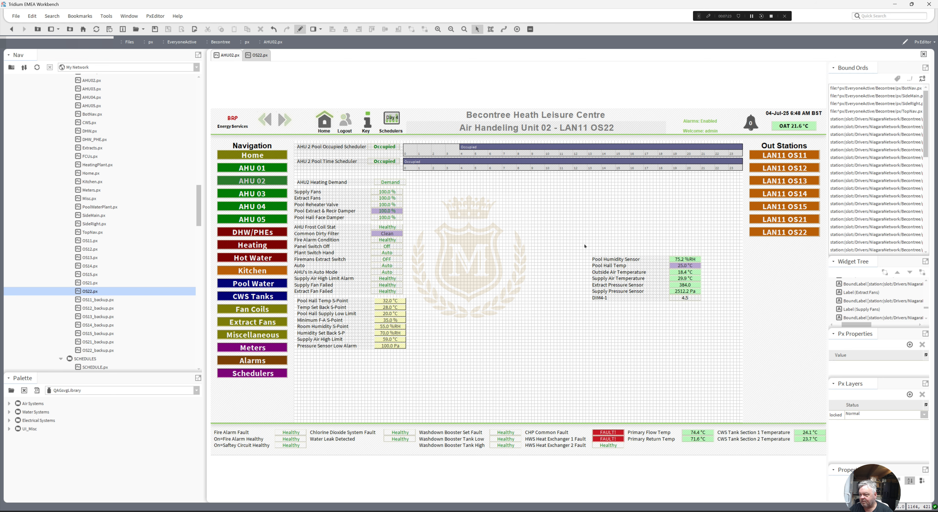
left_click_drag(585, 246, 724, 322)
left_click(624, 304)
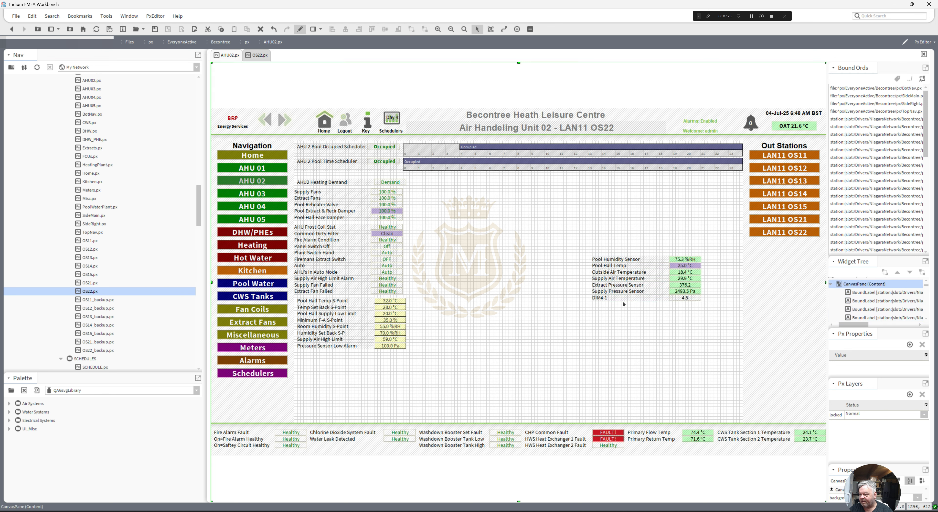
left_click(622, 298)
key("Delete")
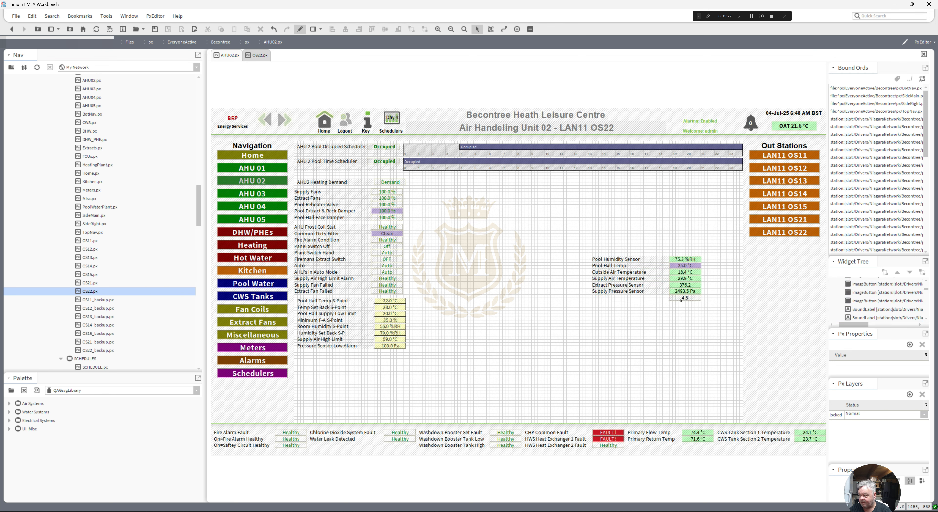
left_click(684, 298)
key("Delete")
Place the sensor block below the setpoints, align the setpoint and AHU2 Heating Demand rows with the column, and finish editing the AHU 02 page.
left_click_drag(682, 302, 735, 311)
left_click_drag(632, 287, 304, 299)
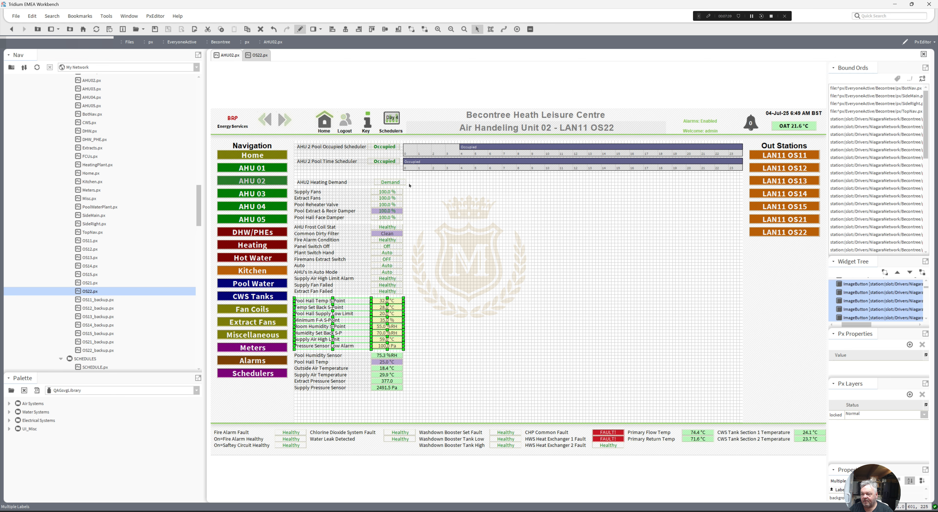
left_click_drag(335, 176, 307, 182)
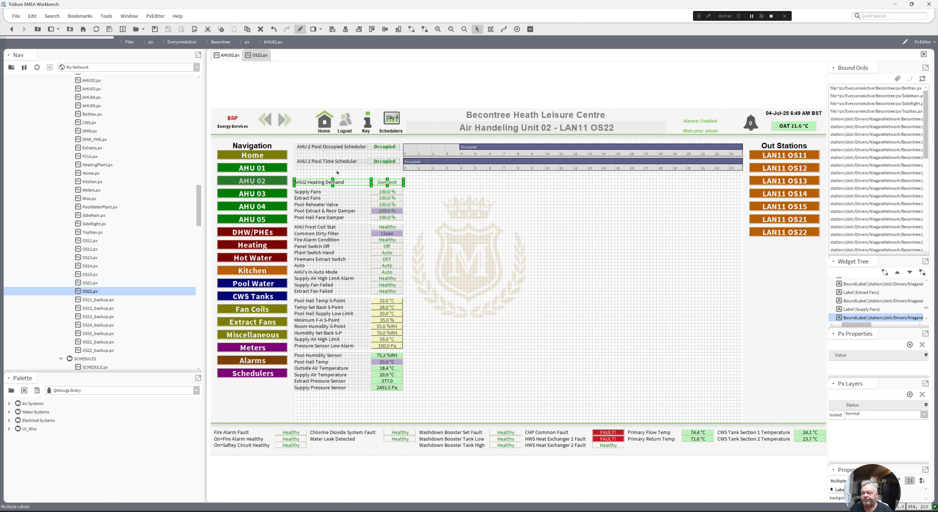
left_click(300, 29)
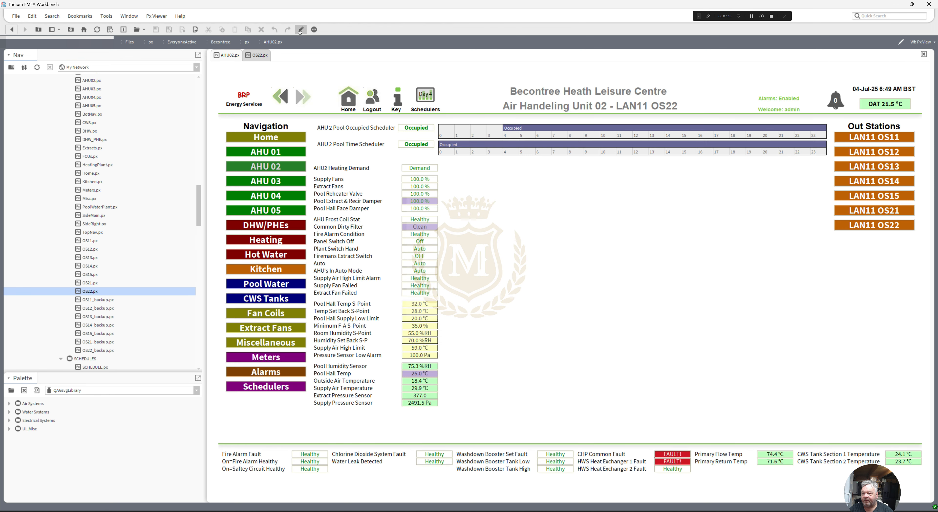
Finish editing OS22.px and check the OS21 and OS22 pages for remaining plant points.
left_click(263, 55)
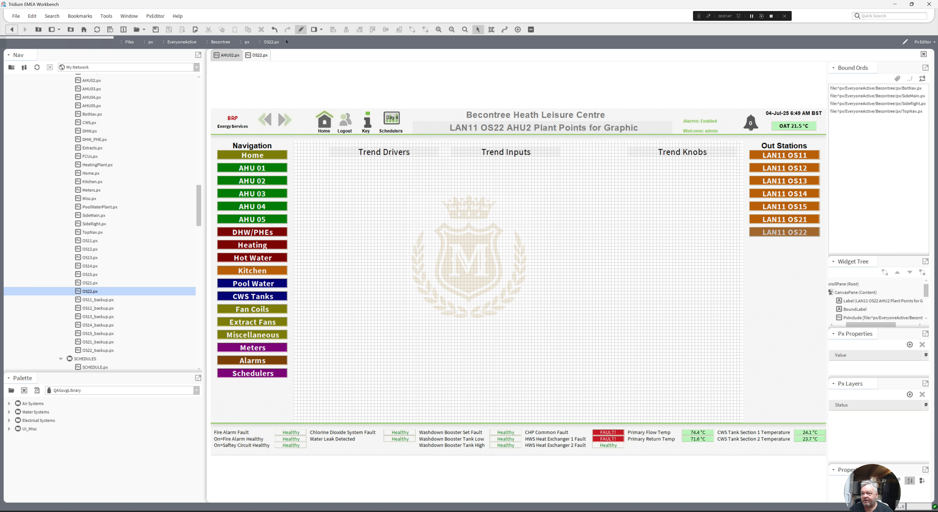
left_click(300, 30)
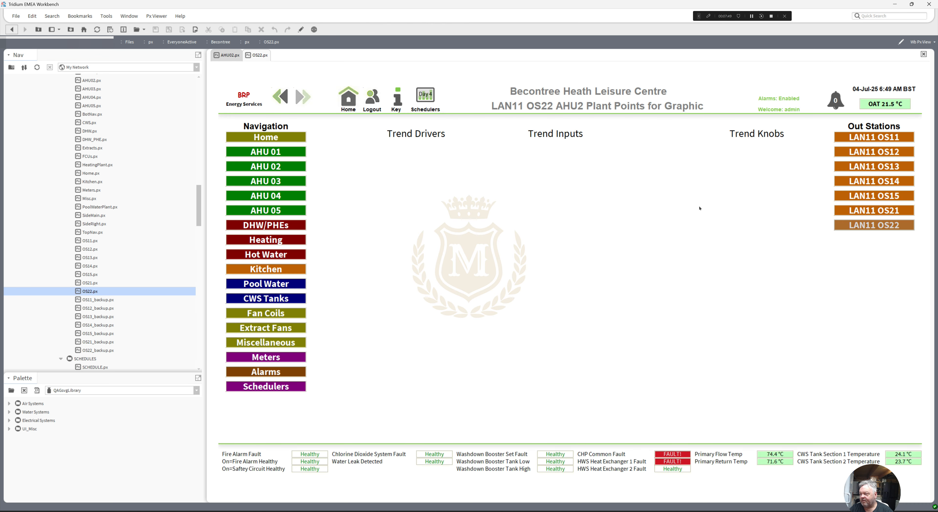
left_click(867, 213)
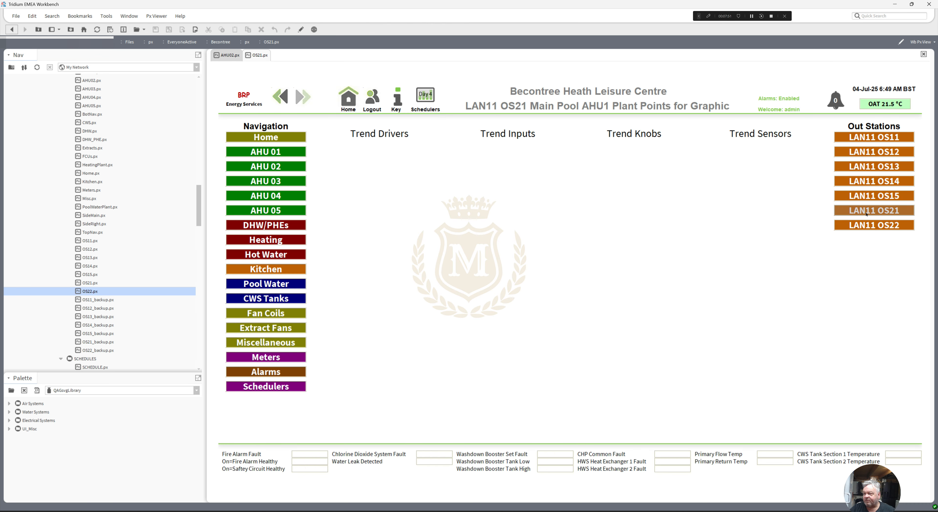
left_click(868, 226)
left_click(865, 209)
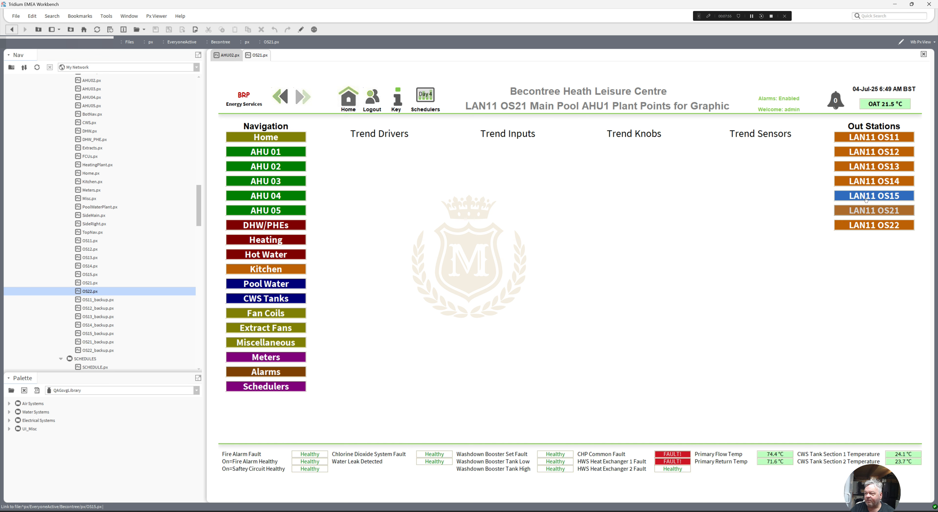
Open the OS15 page for editing and copy all its FCU points, headings and the 8000 = Healthy note.
left_click(866, 199)
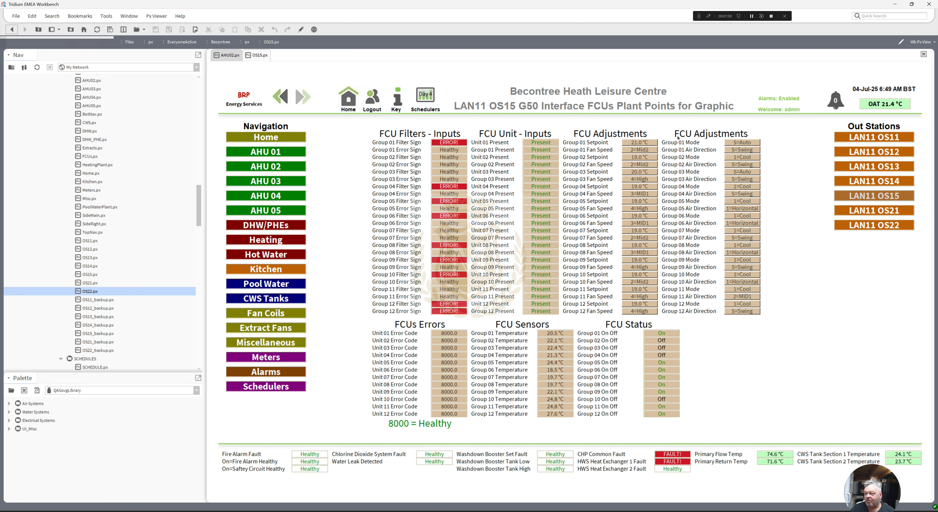
left_click(301, 29)
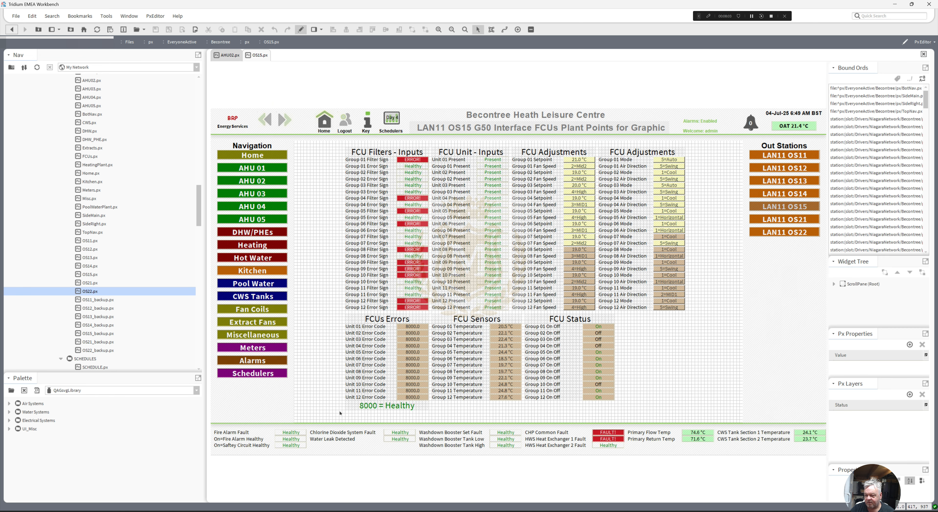
left_click_drag(336, 414, 706, 140)
right_click(662, 149)
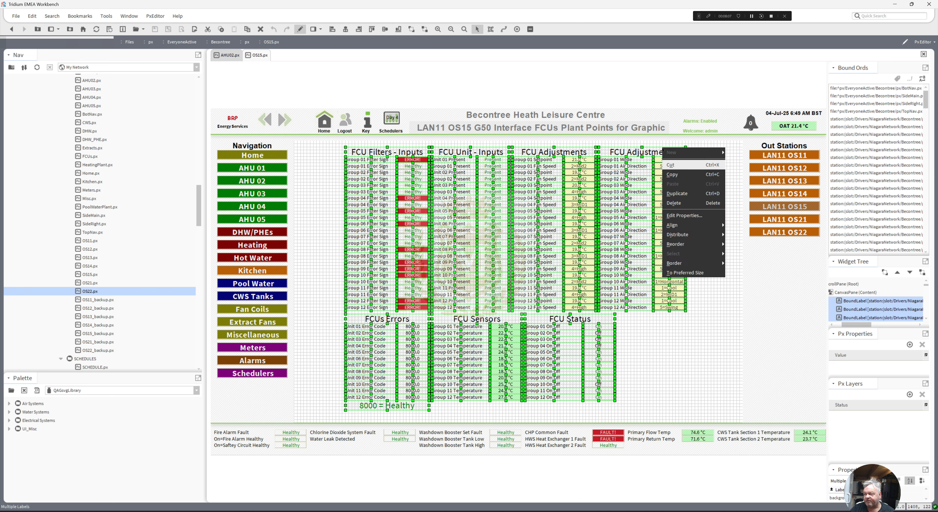
left_click(677, 174)
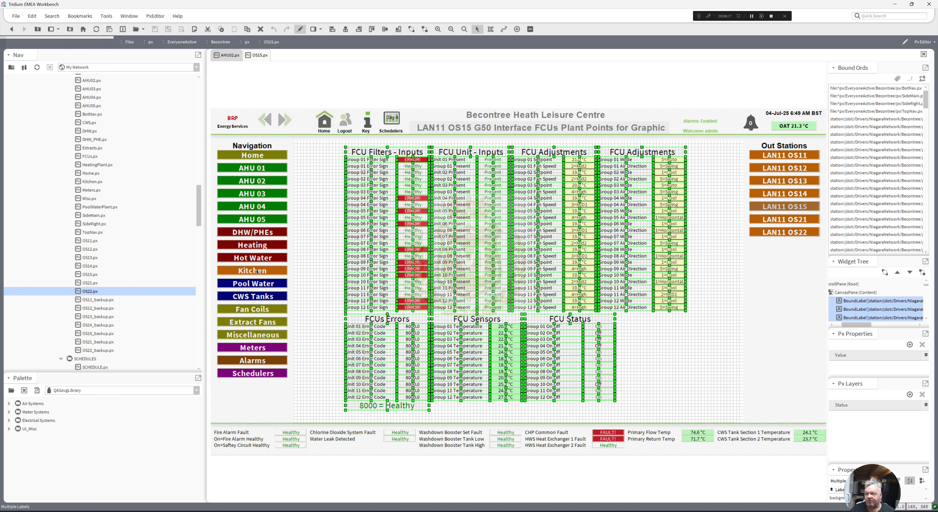
Paste the copied FCU points into the Fan Coils page and move them up so they fit between the header and footer.
left_click(228, 55)
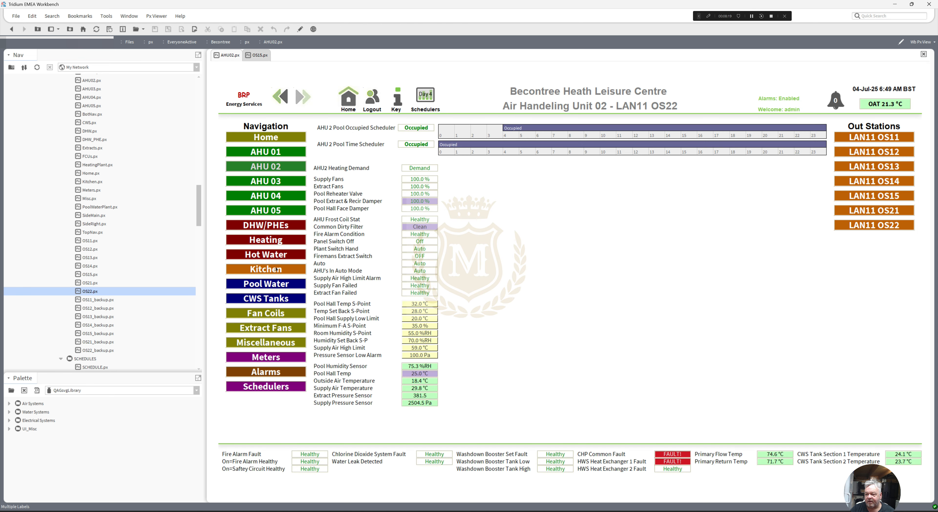
left_click(269, 313)
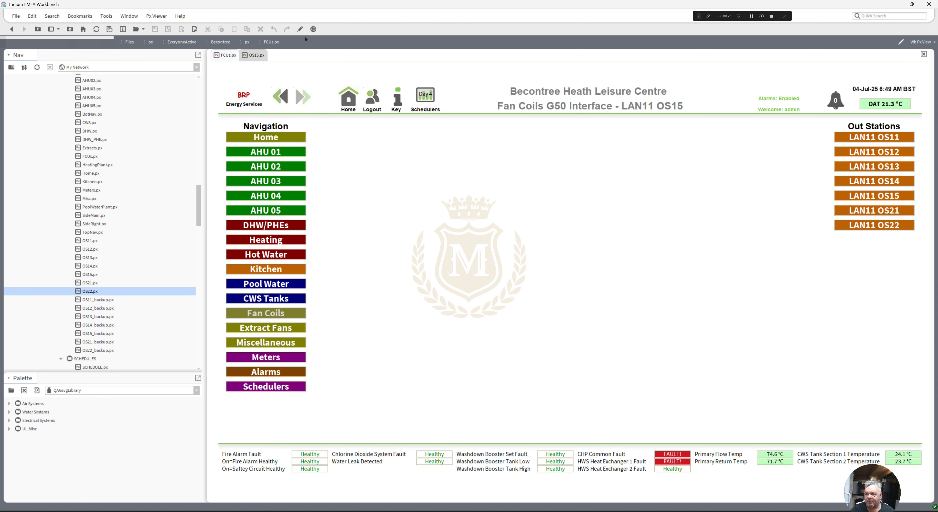
left_click(300, 29)
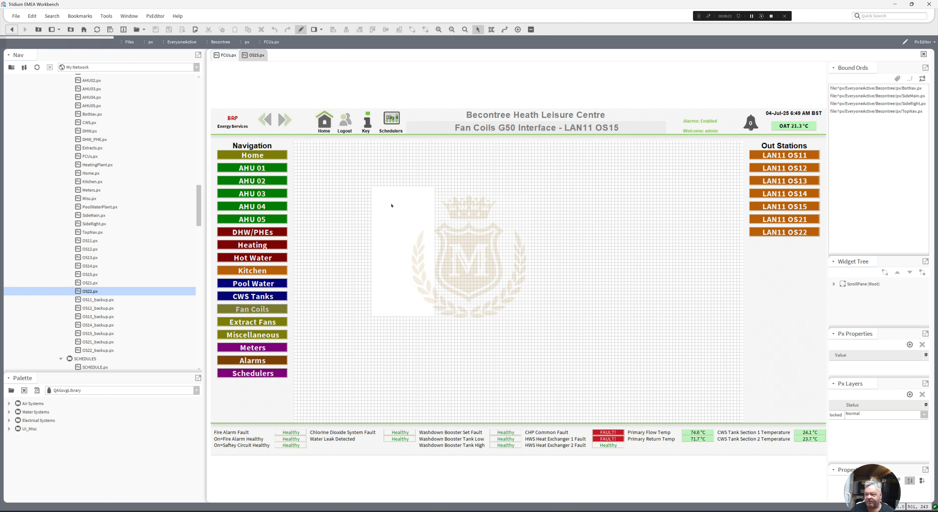
left_click(403, 220)
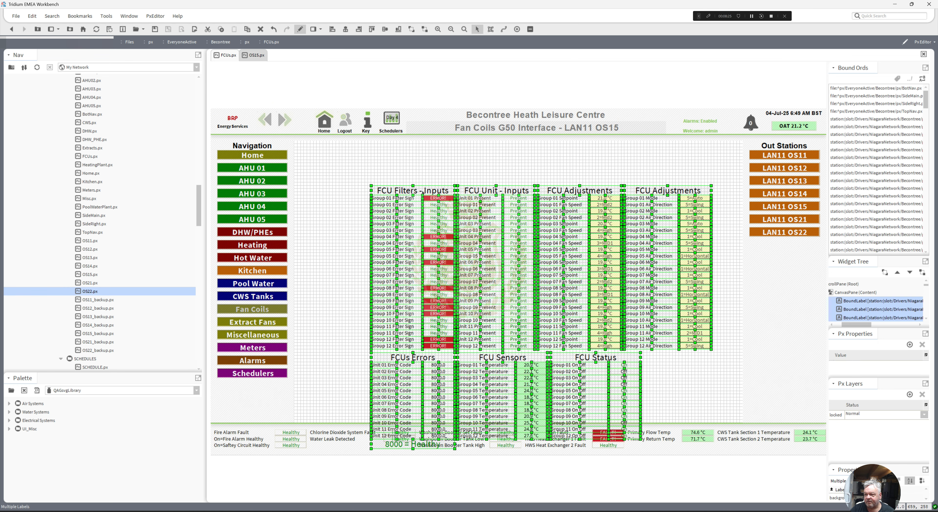
left_click_drag(450, 332, 389, 291)
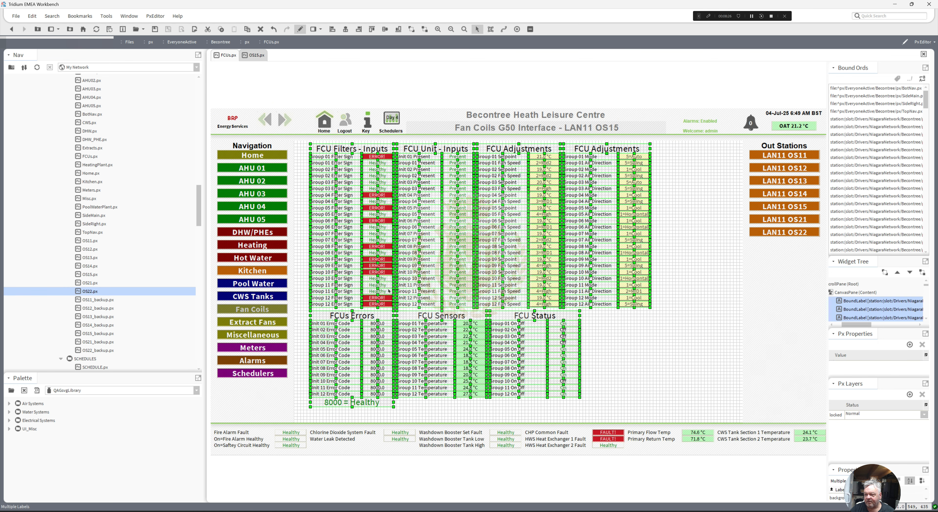
Delete the FCUs Errors, FCU Sensors and FCU Status headings from the Fan Coils page.
left_click(359, 320)
key("Delete")
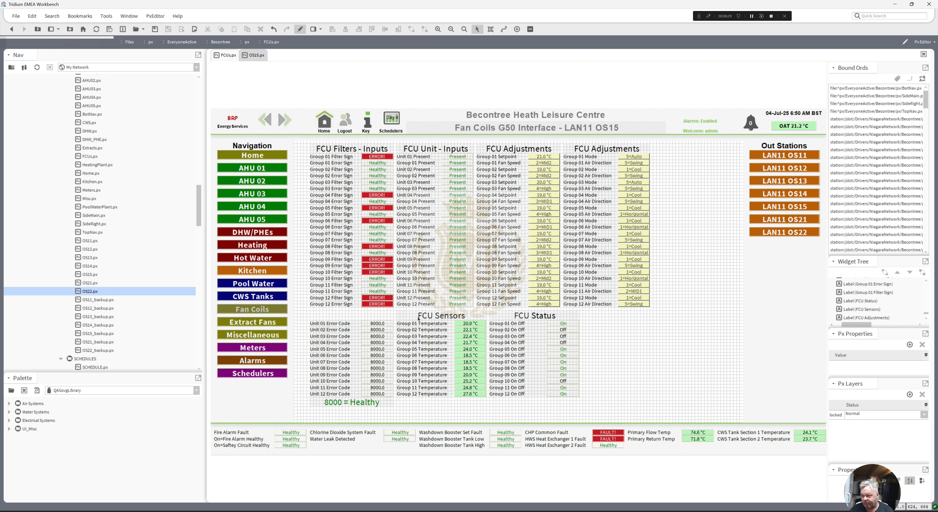
left_click(433, 319)
key("Delete")
left_click(536, 316)
key("Delete")
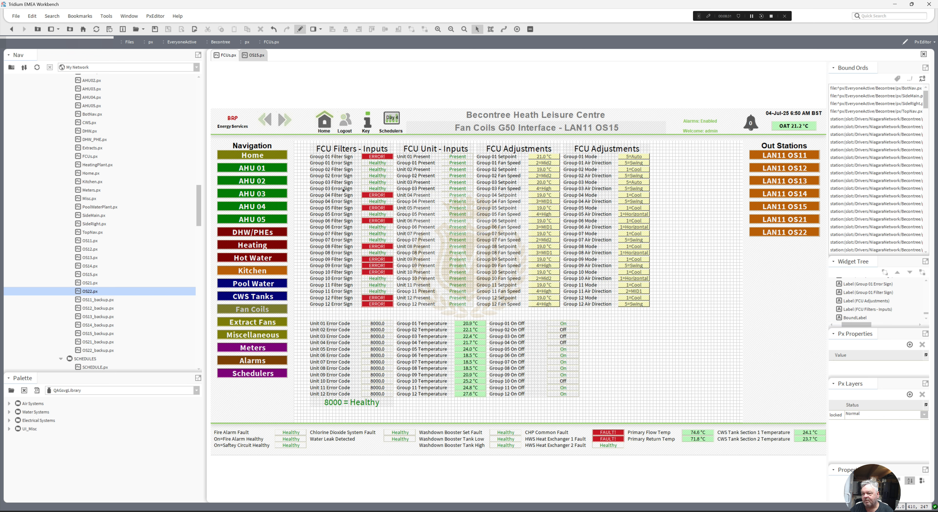
Delete the FCU Filters - Inputs, FCU Unit - Inputs and both FCU Adjustments headings, plus the 8000 = Healthy note.
left_click(338, 149)
key("Delete")
left_click(433, 149)
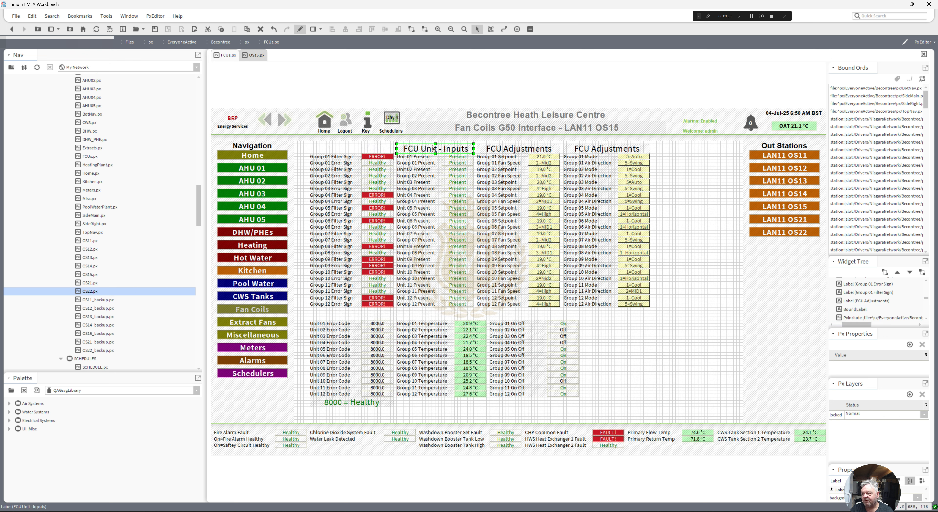
key("Delete")
left_click(498, 151)
key("Delete")
left_click(586, 148)
key("Delete")
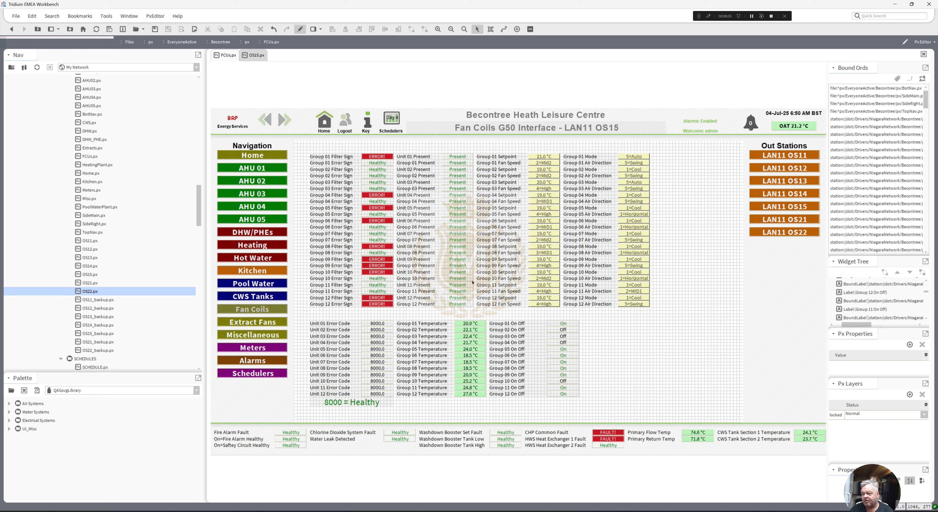
left_click(369, 404)
key("Delete")
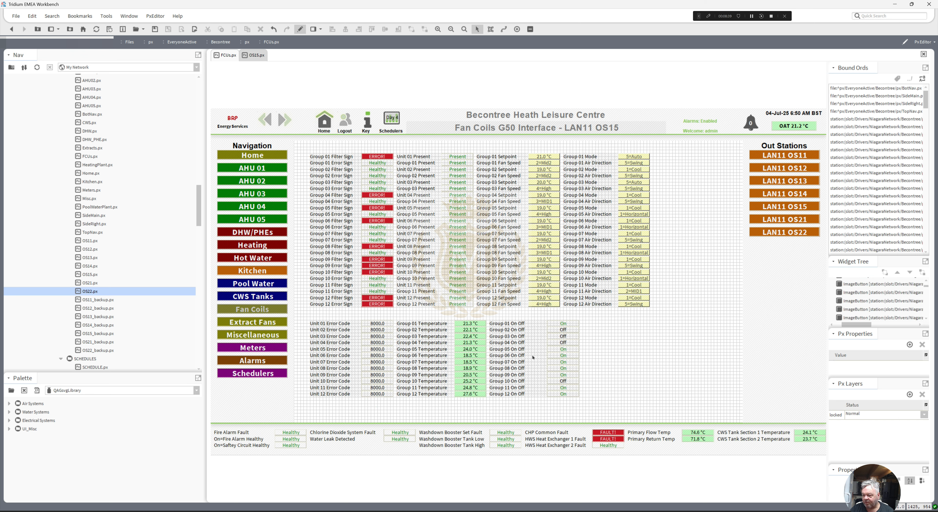
Shift all FCU points right on the Fan Coils page and stack the Unit/Group 01 Filter Sign, Error Sign and Present points in the freed upper-left space.
left_click_drag(533, 357, 476, 171)
left_click(328, 192)
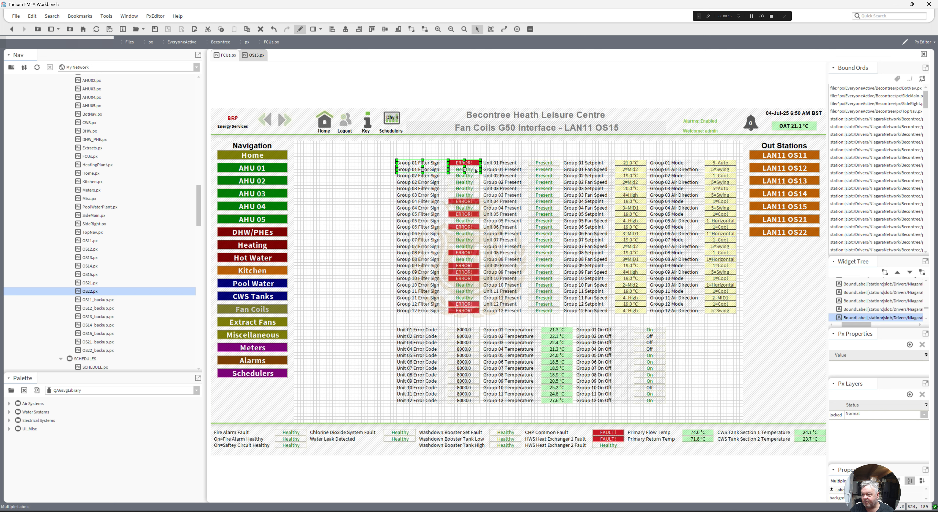
left_click_drag(402, 162, 375, 150)
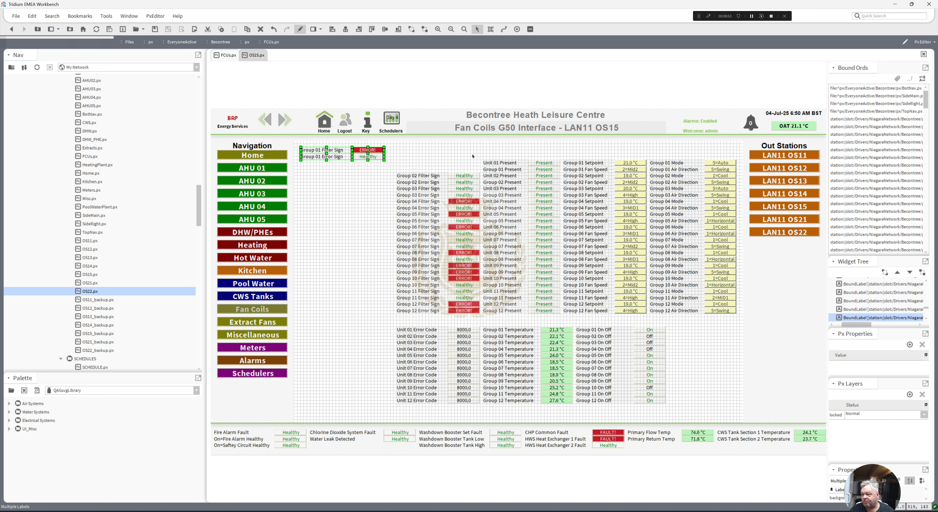
left_click_drag(472, 154, 564, 180)
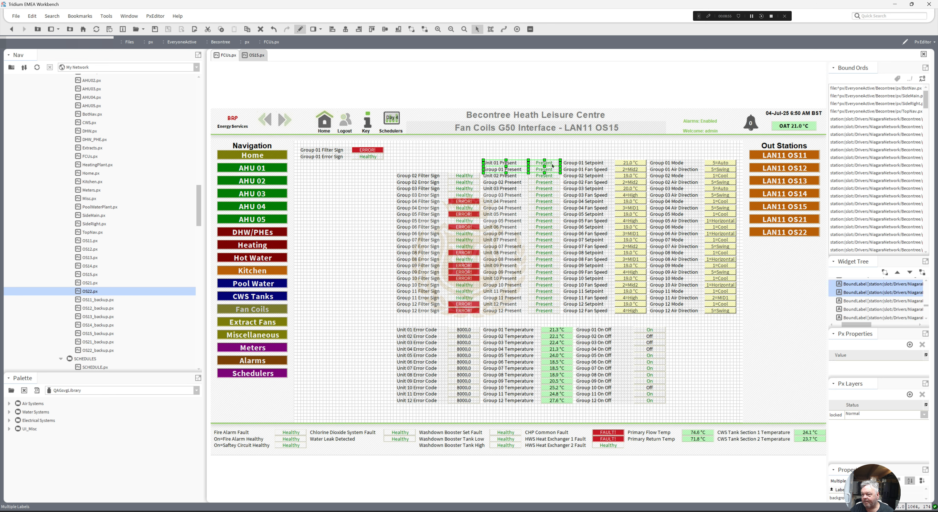
left_click_drag(494, 165, 380, 164)
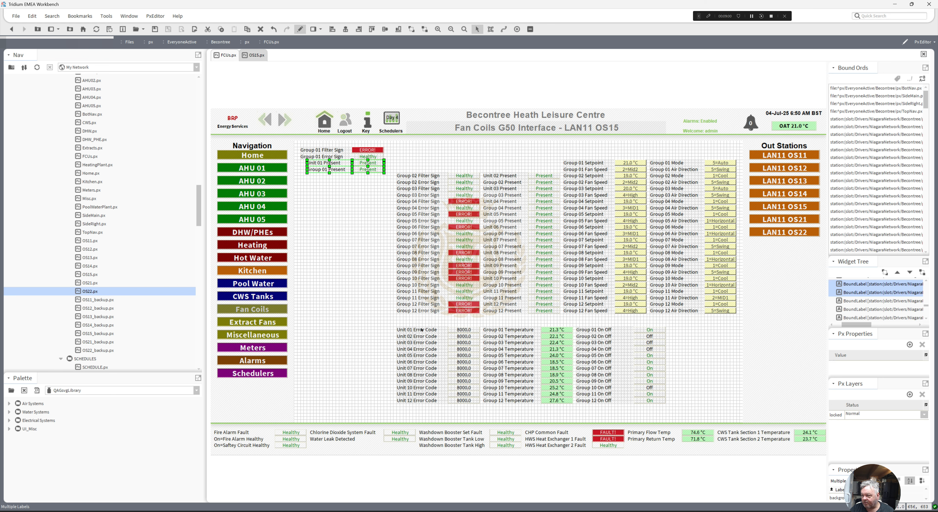
Stack the Group 01 Setpoint, Fan Speed, Mode, Air Direction, Unit 01 Error Code, Group 01 Temperature and On Off points beneath the Present points.
left_click_drag(552, 150, 648, 174)
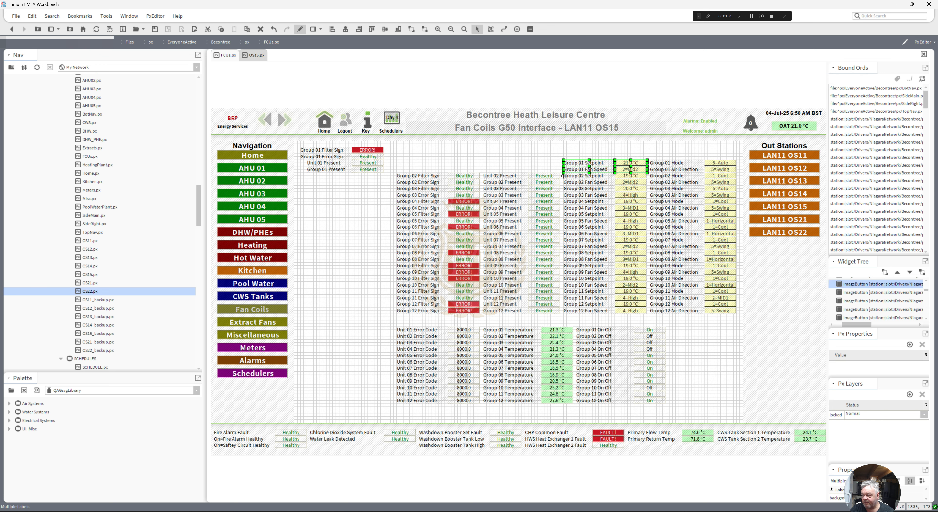
left_click_drag(564, 176, 377, 177)
left_click_drag(636, 152, 368, 188)
left_click_drag(390, 321, 369, 203)
left_click_drag(474, 318, 374, 208)
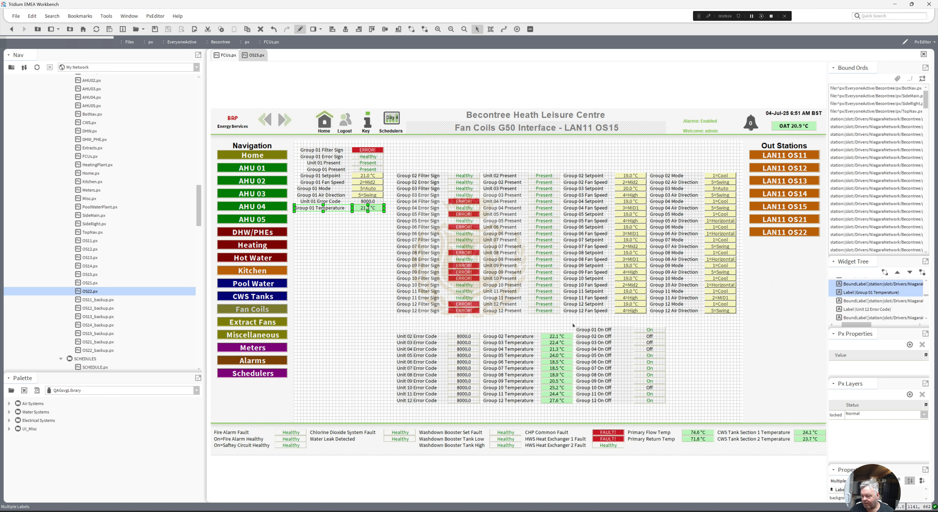
left_click_drag(571, 321, 373, 214)
Extend the Unit 01 Error Code and Group 01 Mode, Air Direction, Setpoint and Fan Speed labels leftward to a common left edge.
left_click(326, 212)
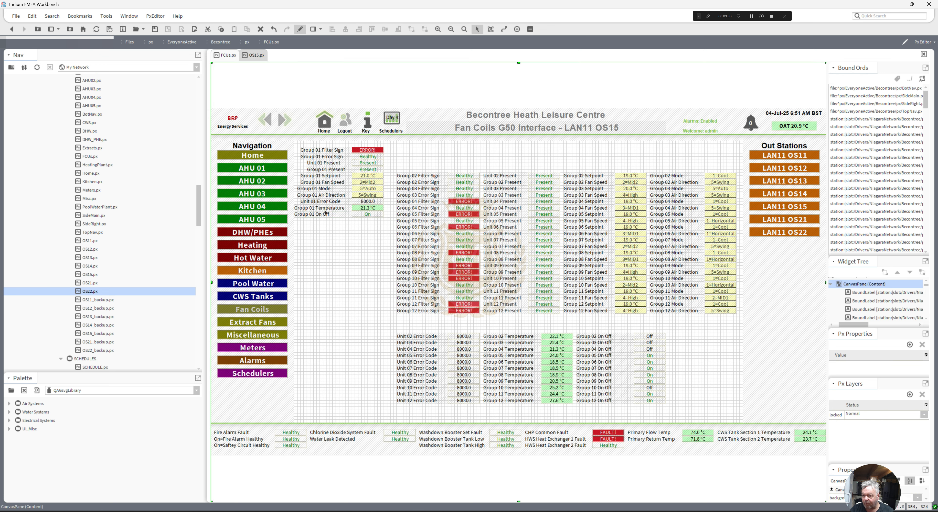
left_click(321, 202)
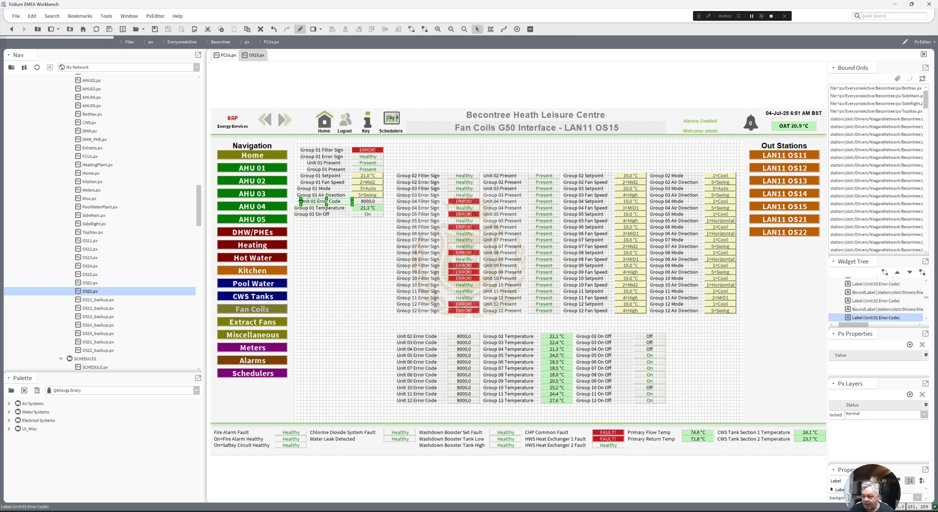
left_click_drag(300, 201, 293, 187)
left_click(307, 180)
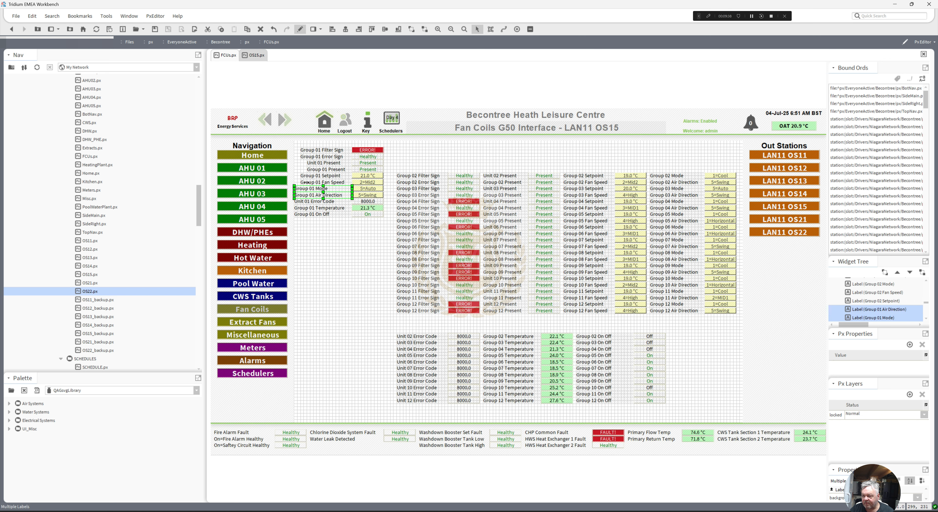
left_click(302, 177, "shift")
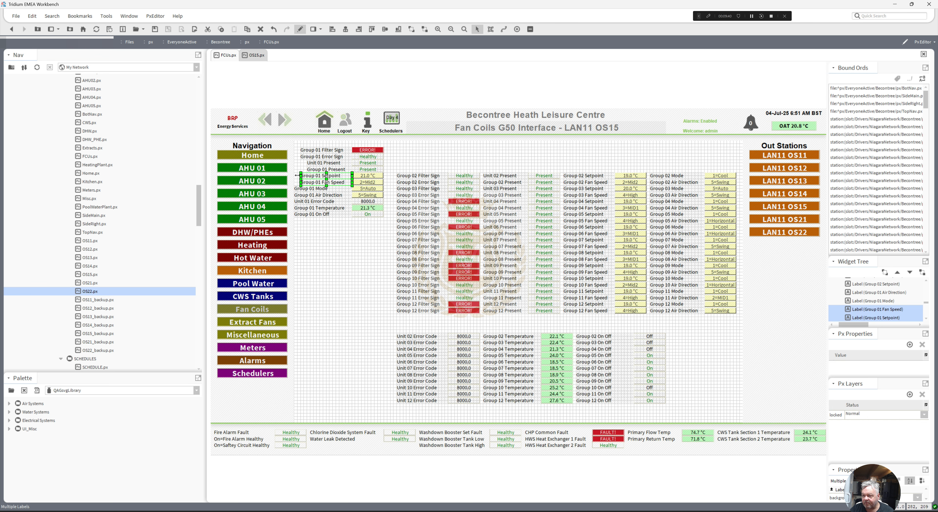
left_click_drag(297, 175, 295, 177)
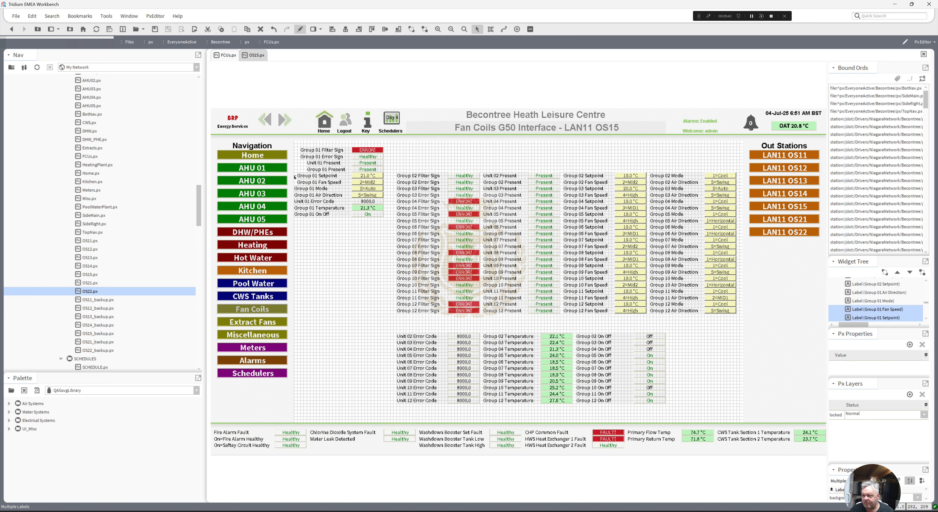
left_click(294, 177)
left_click(312, 183)
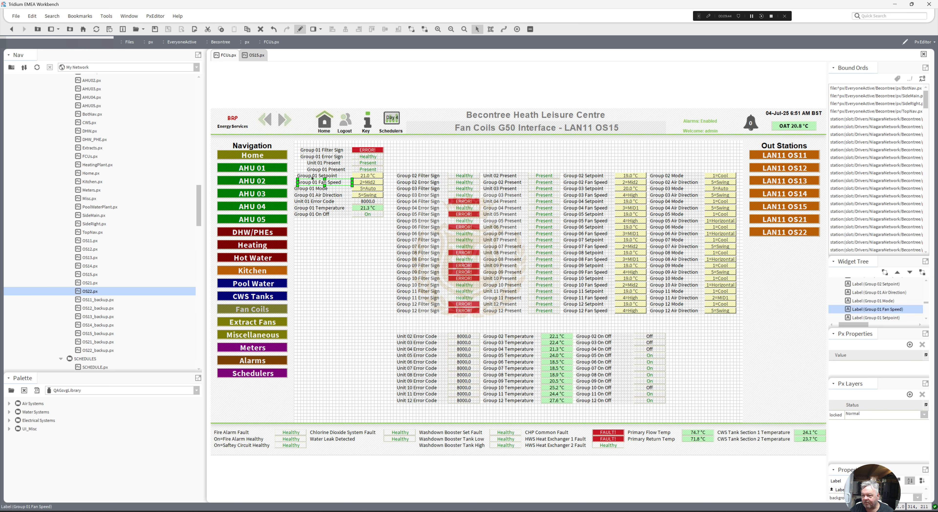
left_click(312, 177, "shift")
left_click_drag(297, 175, 294, 176)
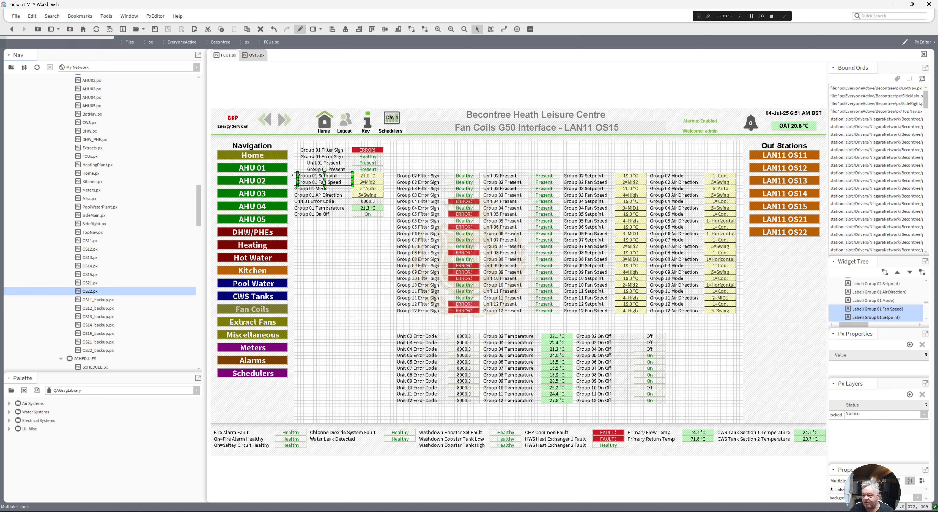
Extend the Unit/Group 01 Present, Error Sign and Filter Sign labels to the same left edge and nudge the whole block slightly right and down.
left_click(318, 169)
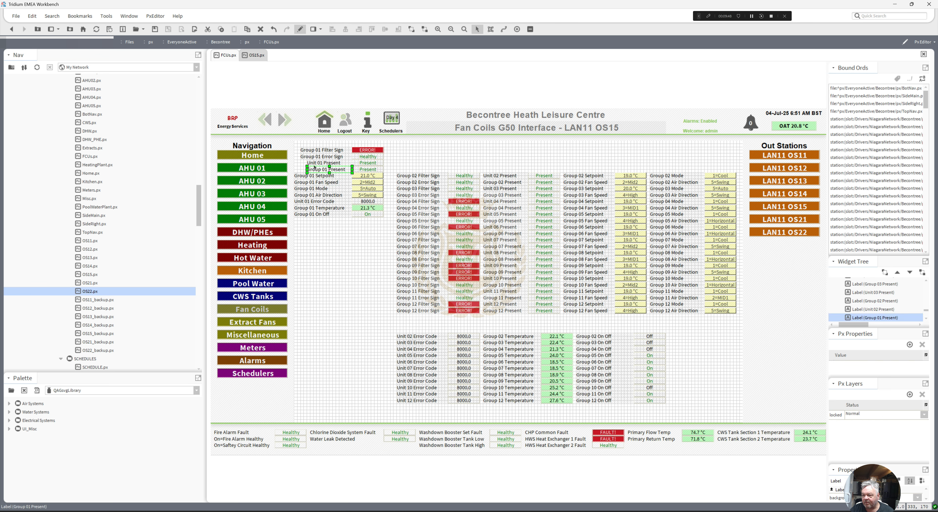
left_click(314, 164, "shift")
left_click_drag(300, 162, 294, 162)
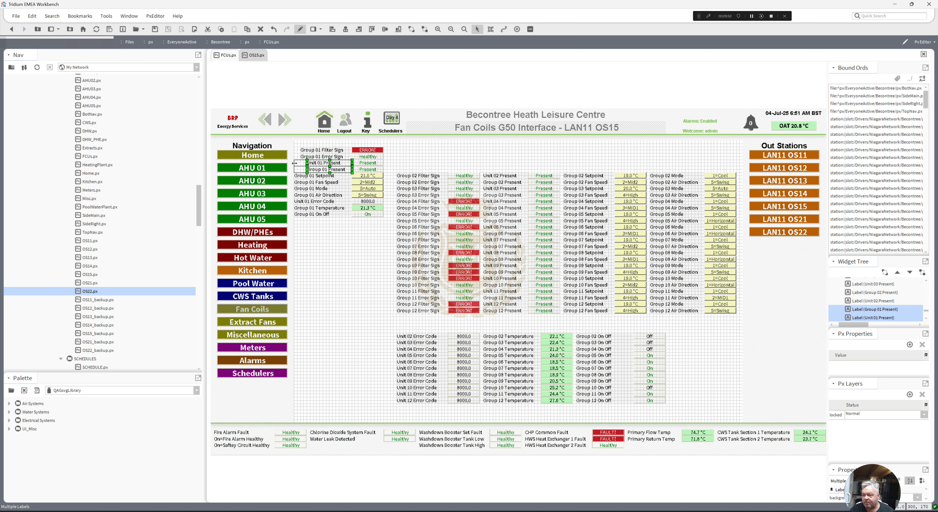
left_click(312, 154)
left_click(305, 150, "shift")
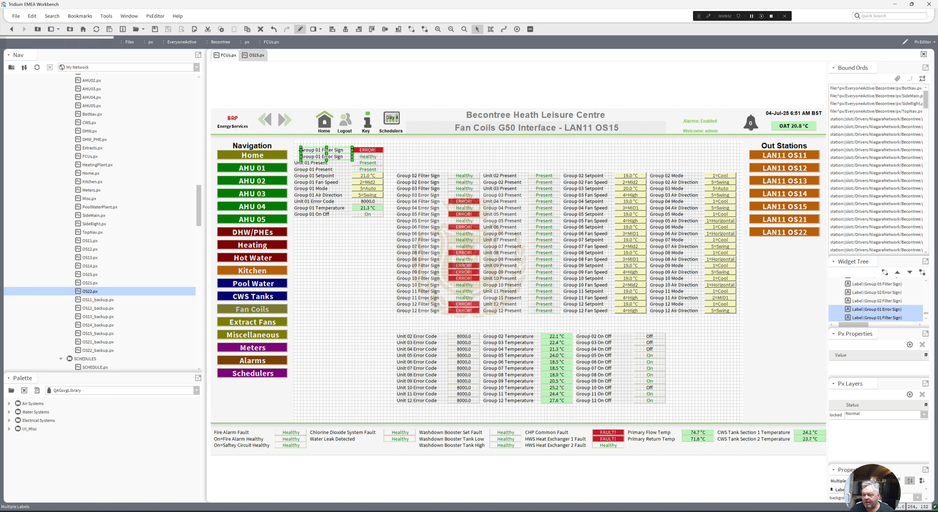
left_click_drag(298, 149, 294, 150)
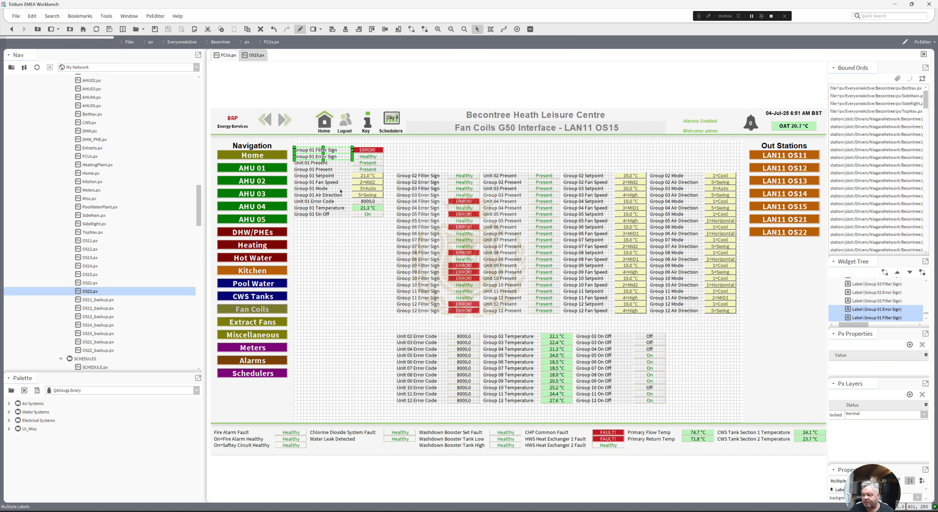
left_click_drag(392, 228, 309, 154)
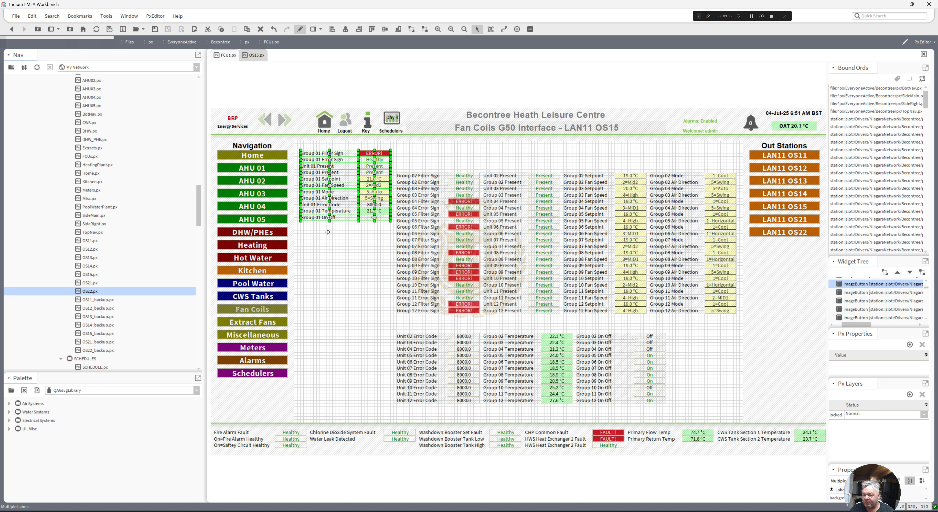
left_click(329, 256)
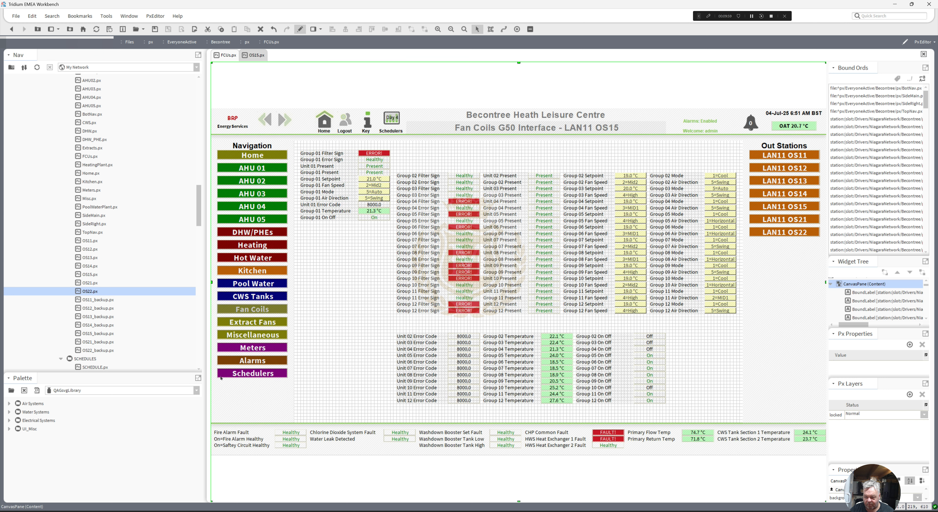
Load the kitPx palette and place a BooleanImage around the Group 01 block, sized about 300 by 240.
left_click(197, 390)
scroll(195, 425, "down", 4)
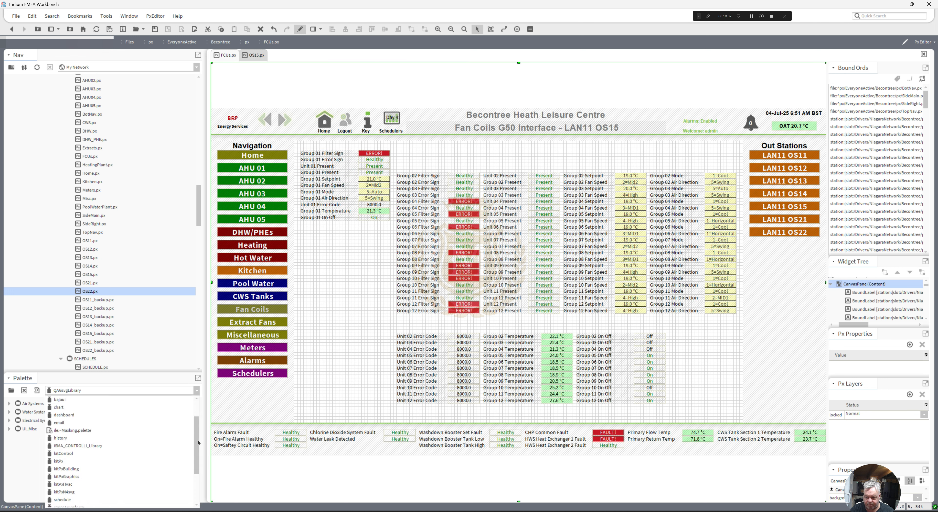
left_click(91, 454)
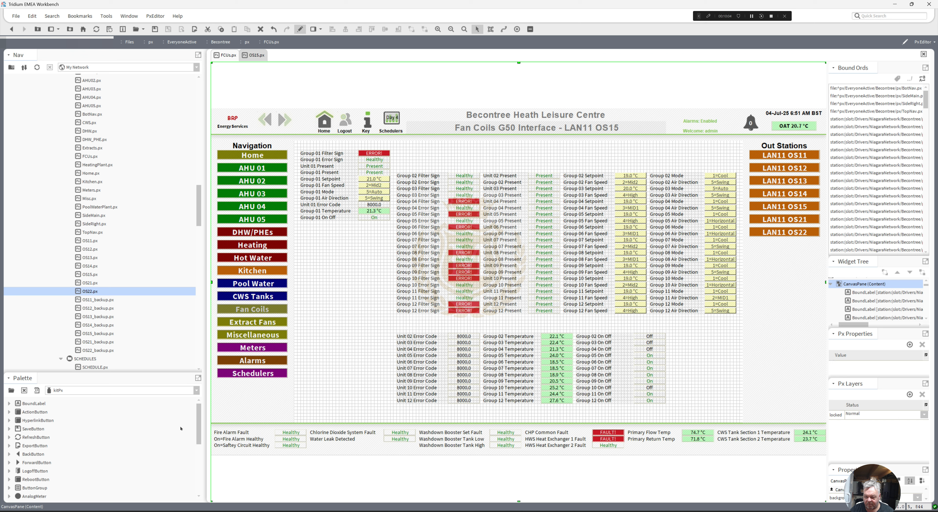
left_click_drag(196, 428, 209, 479)
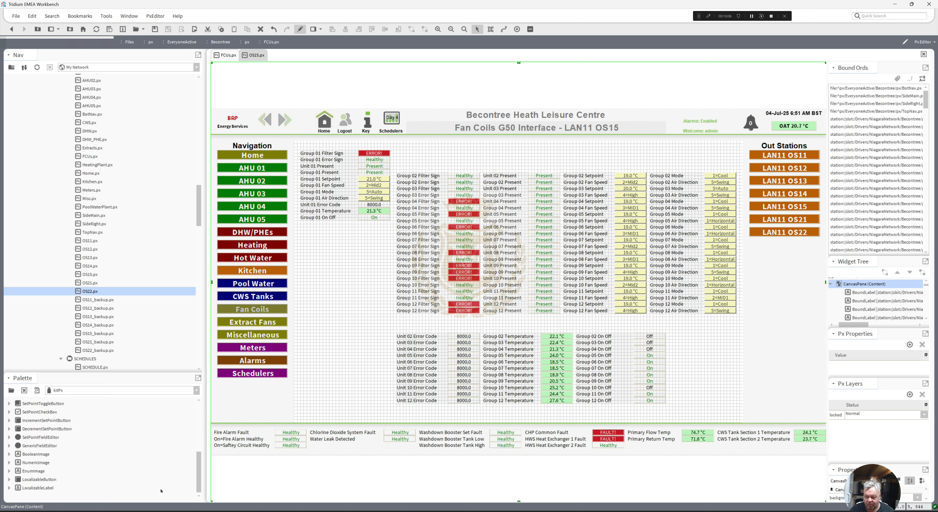
left_click_drag(35, 453, 393, 223)
Give the new BooleanImage a solid border on all sides, 2 wide, in green #40ff40.
double_click(361, 223)
left_click(556, 166)
left_click(396, 235)
left_click(382, 249)
double_click(408, 233)
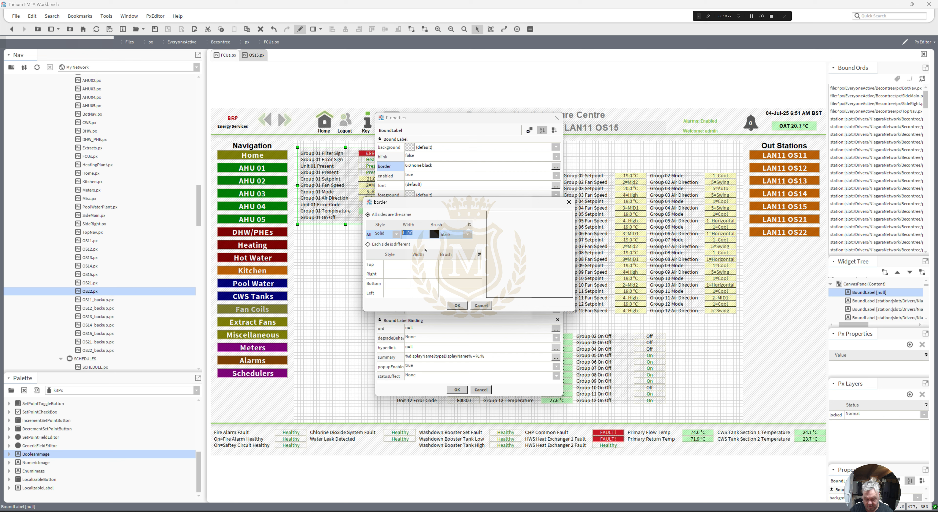
type("2")
left_click(434, 234)
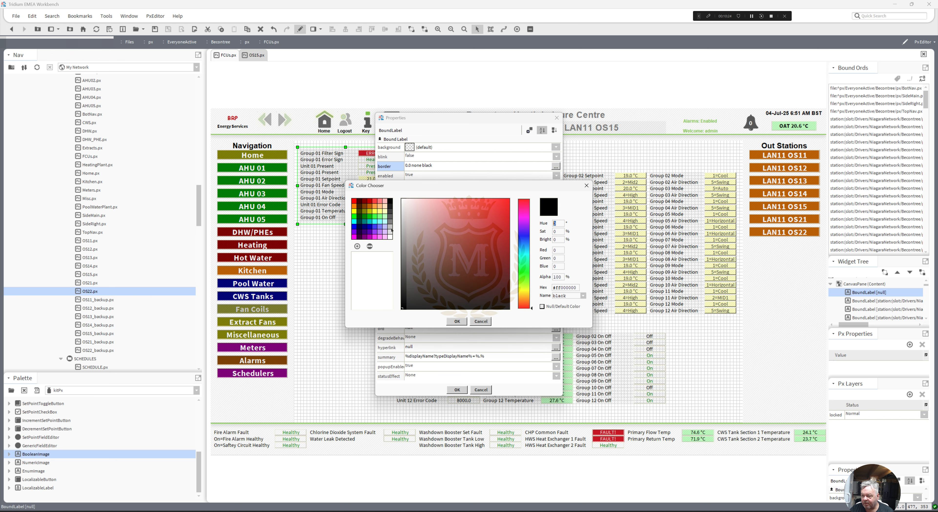
left_click(375, 217)
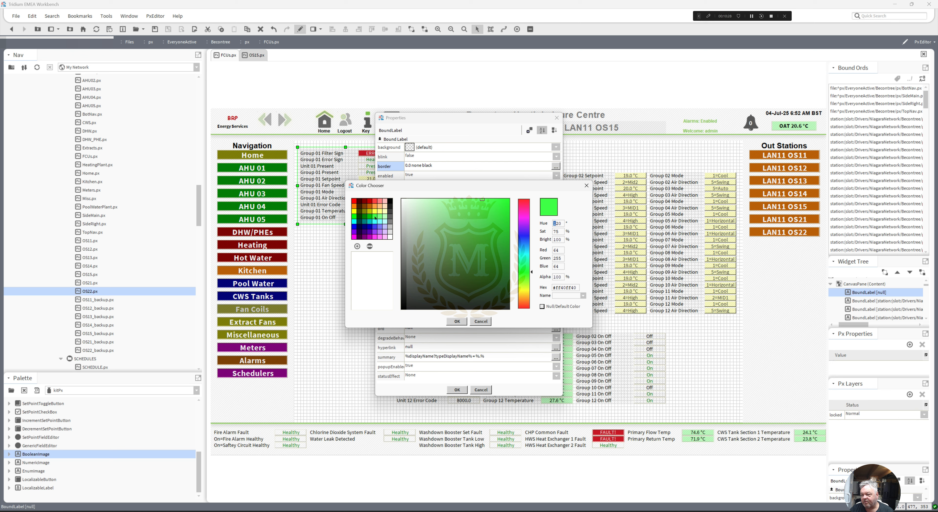
left_click(456, 321)
left_click(458, 306)
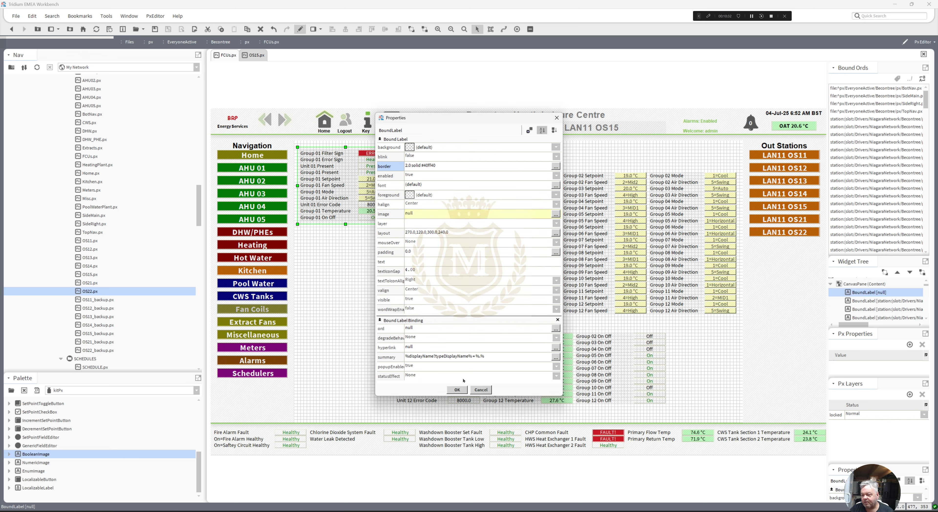
left_click(458, 390)
Reorder the green-bordered frame to the bottom, behind the Group 01 points, and switch the Fan Coils page to view mode.
right_click(330, 193)
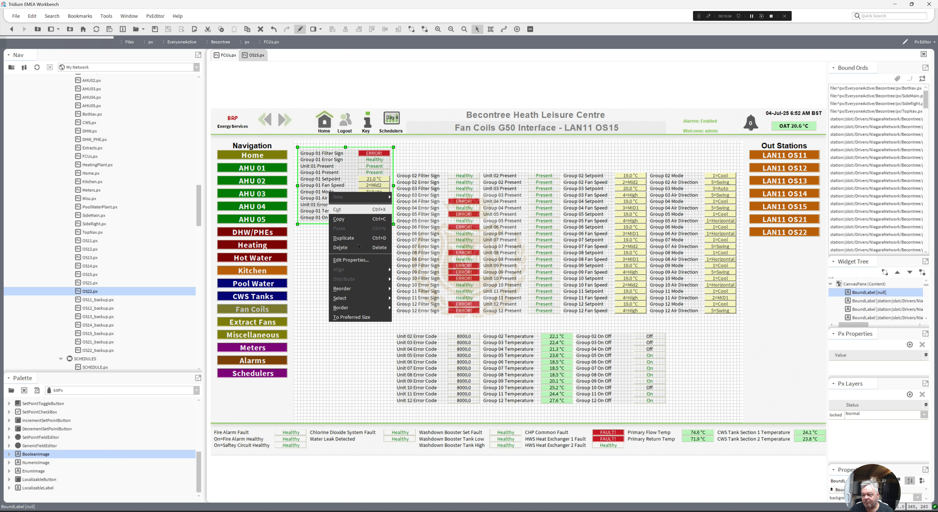
mouse_move(361, 288)
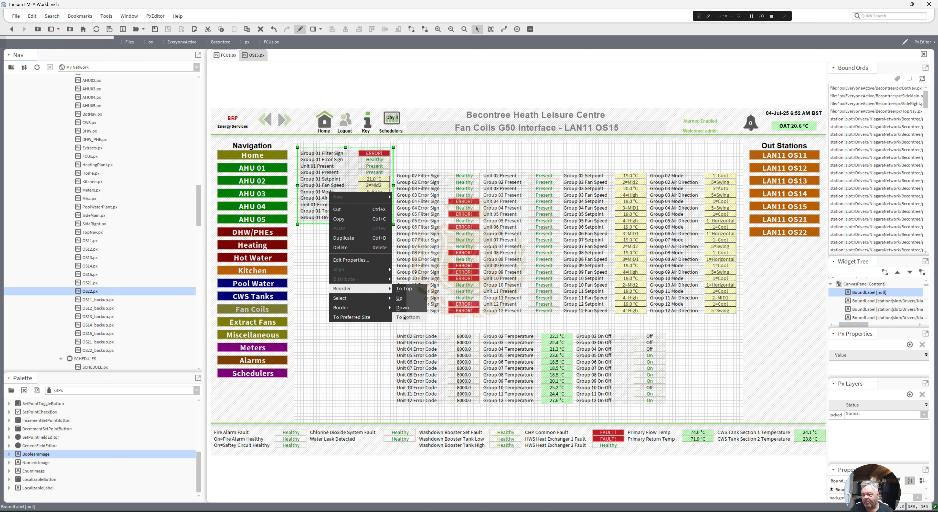
left_click(408, 317)
left_click(316, 257)
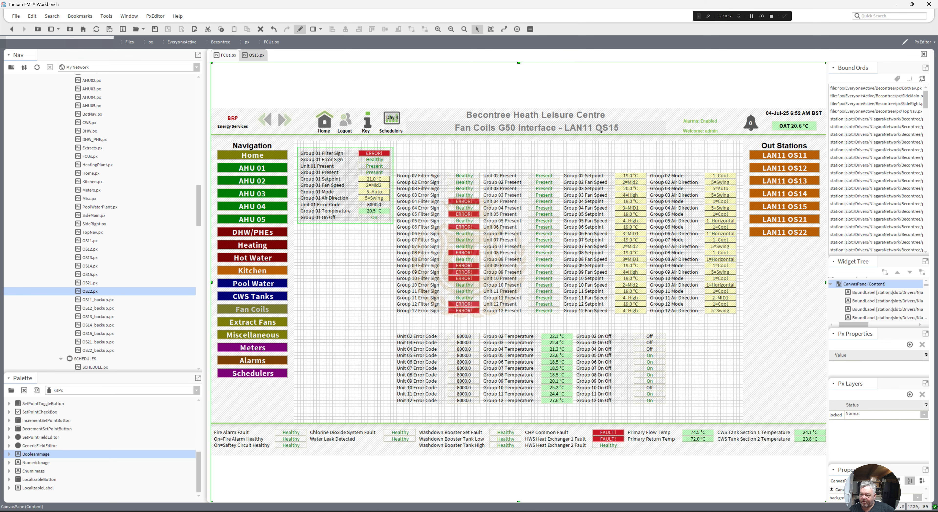
left_click(300, 29)
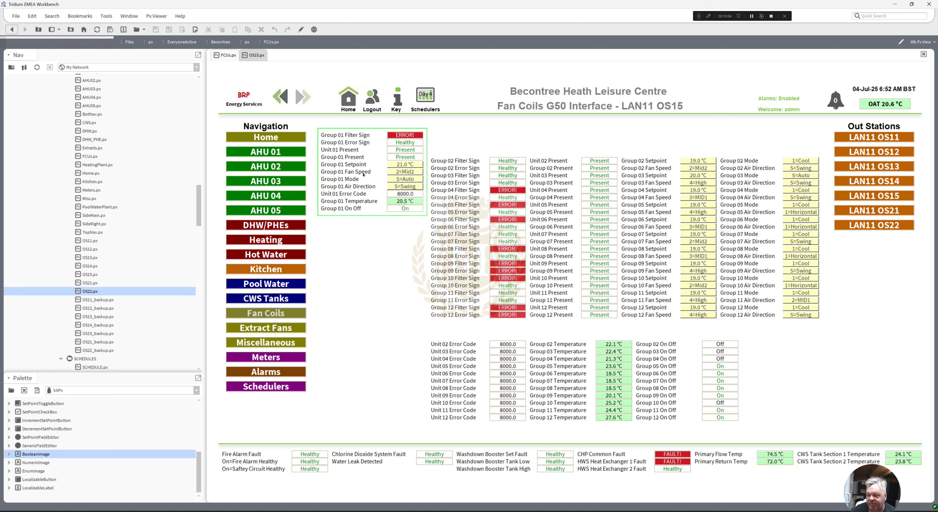
Delete all the FCU points, headings and the 8000 = Healthy note from the OS15 page, and check them against the Fan Coils page.
left_click(255, 55)
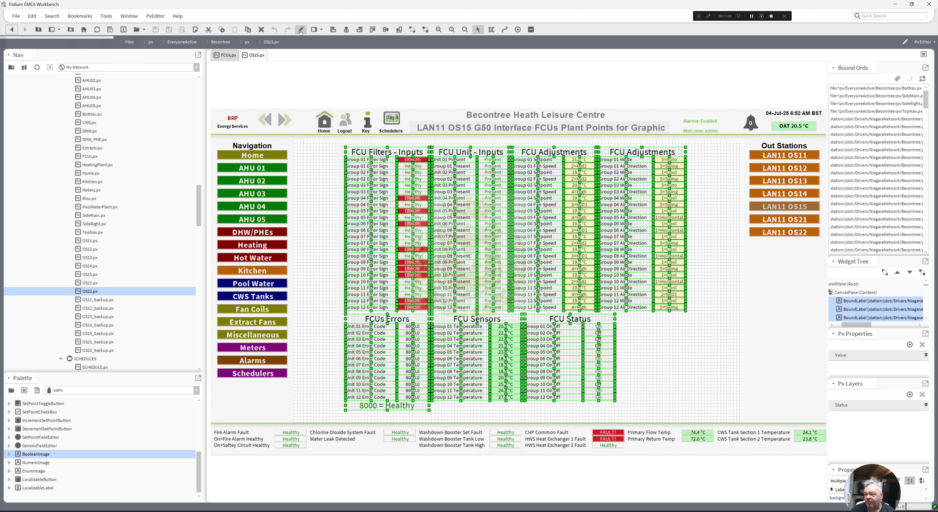
right_click(408, 167)
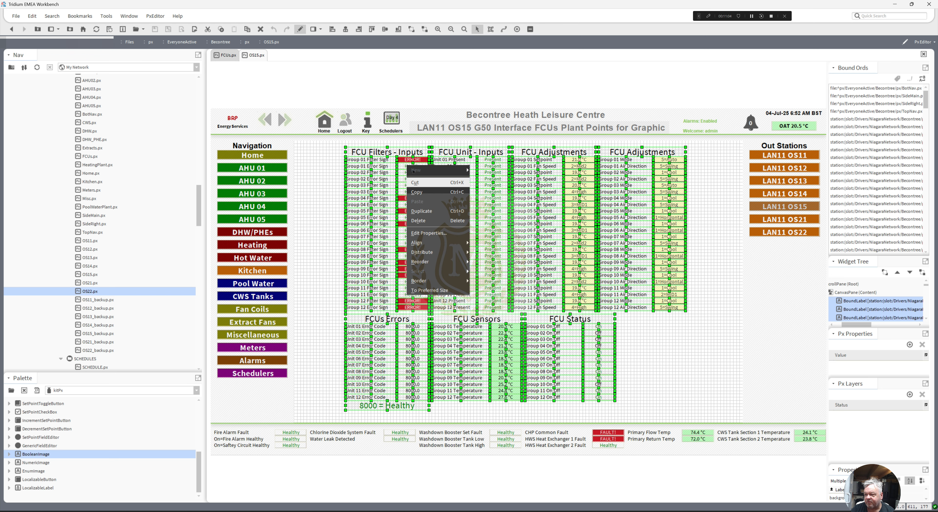
left_click(443, 222)
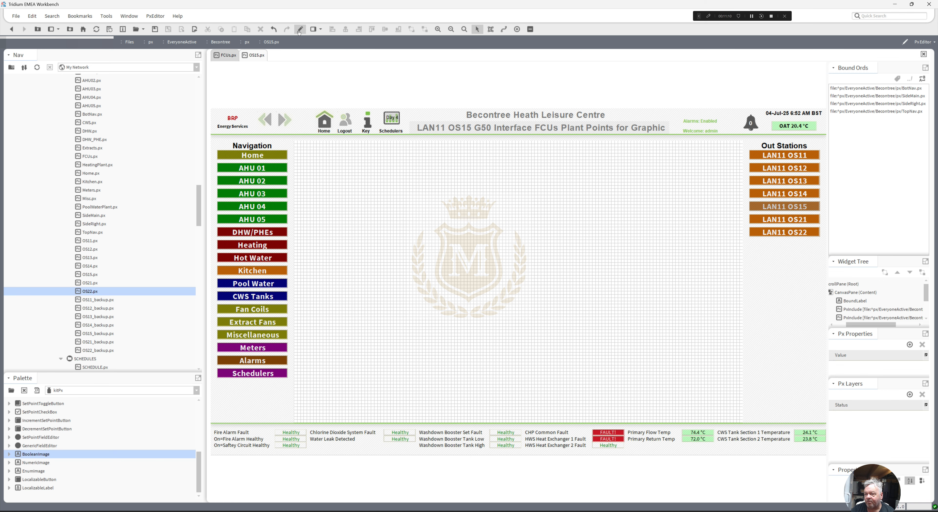
left_click(226, 55)
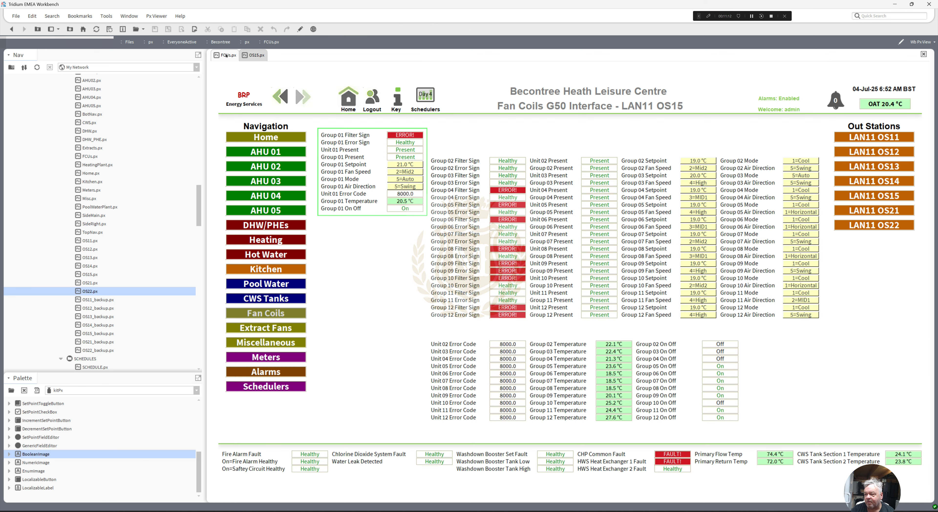
left_click(253, 55)
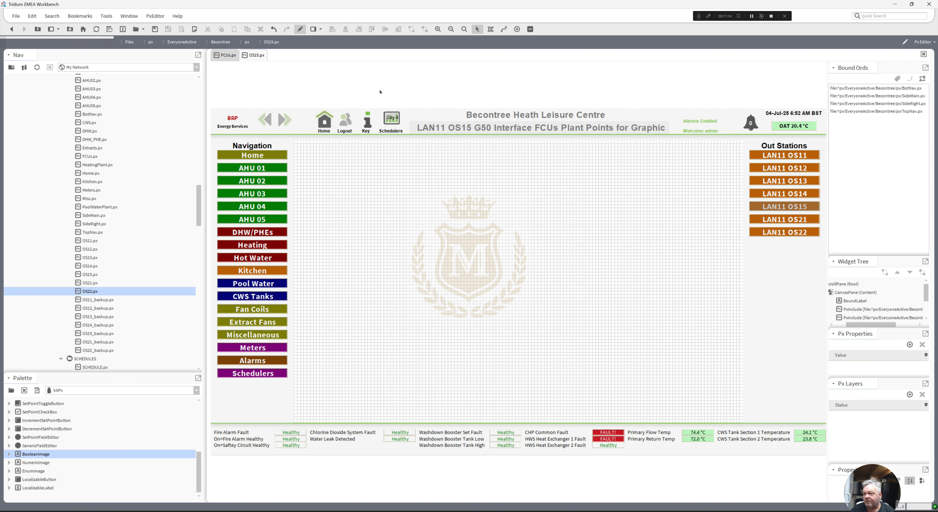
Switch the OS15 page to view mode and open the LAN11 OS14 page for editing.
left_click(300, 29)
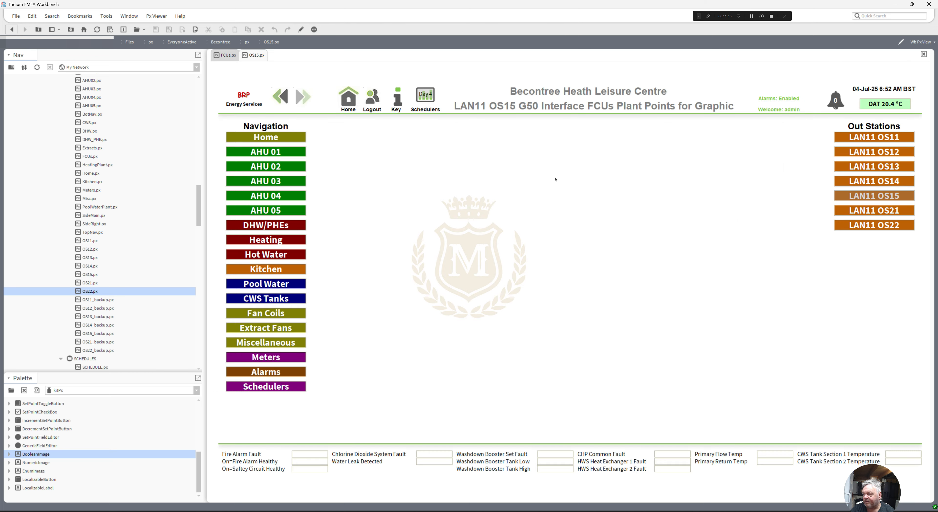
left_click(848, 184)
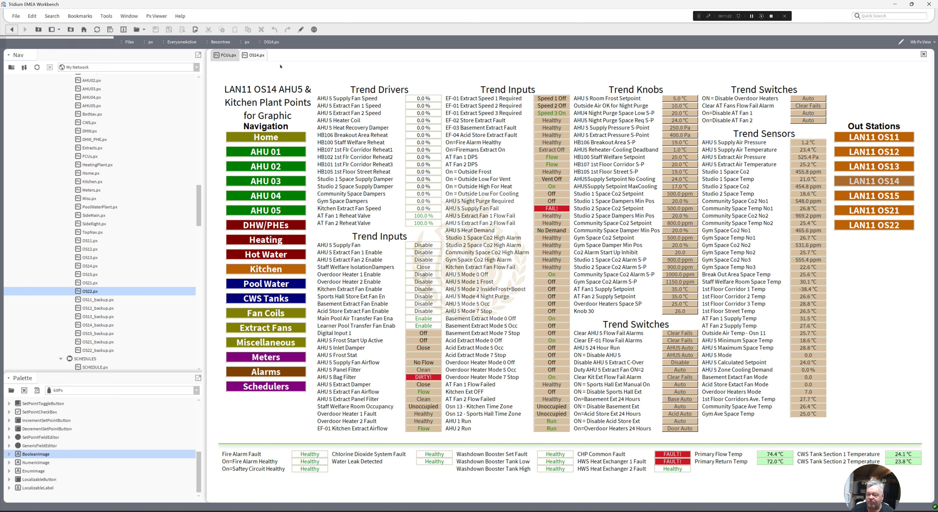
left_click(300, 30)
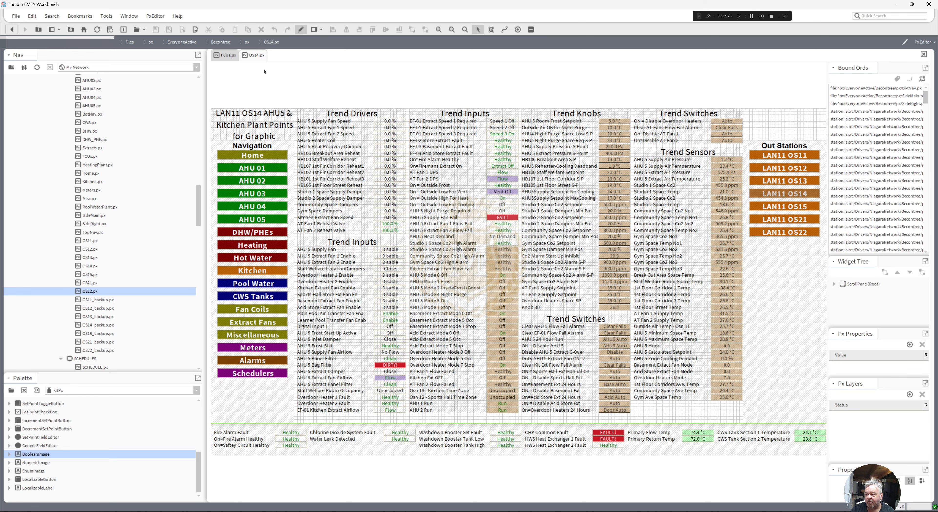
Cut the first five Trend Drivers points, AHU 5 Supply Fan Speed through AHU 5 Heat Recovery Damper, from OS14.
left_click_drag(414, 151, 295, 117)
right_click(306, 123)
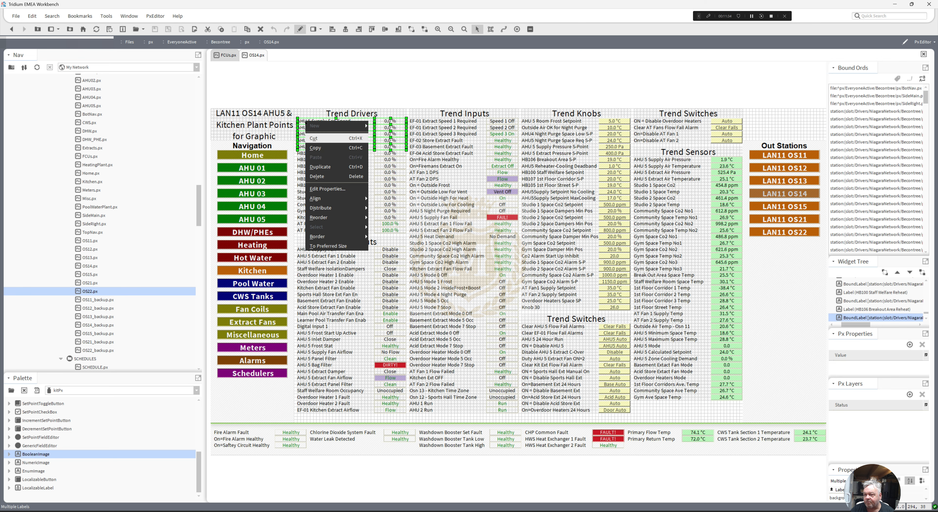
left_click(315, 148)
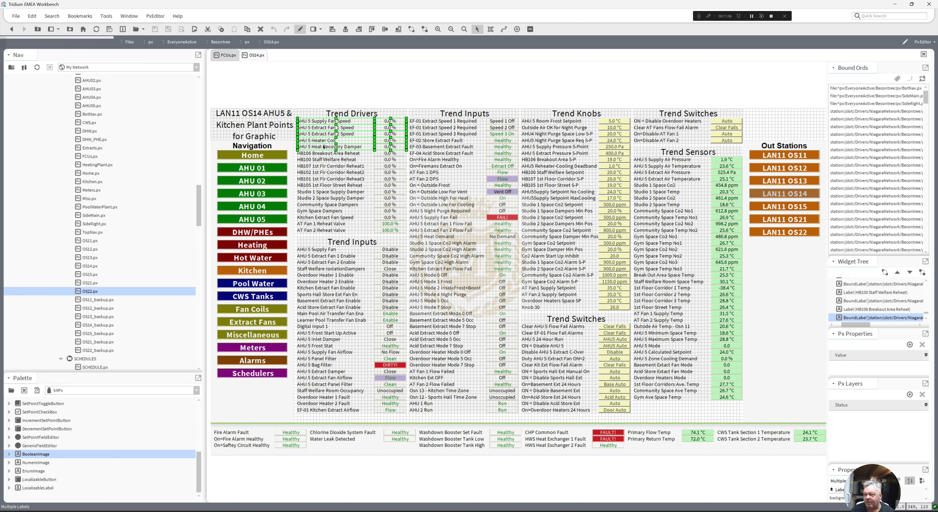
right_click(323, 147)
left_click(333, 162)
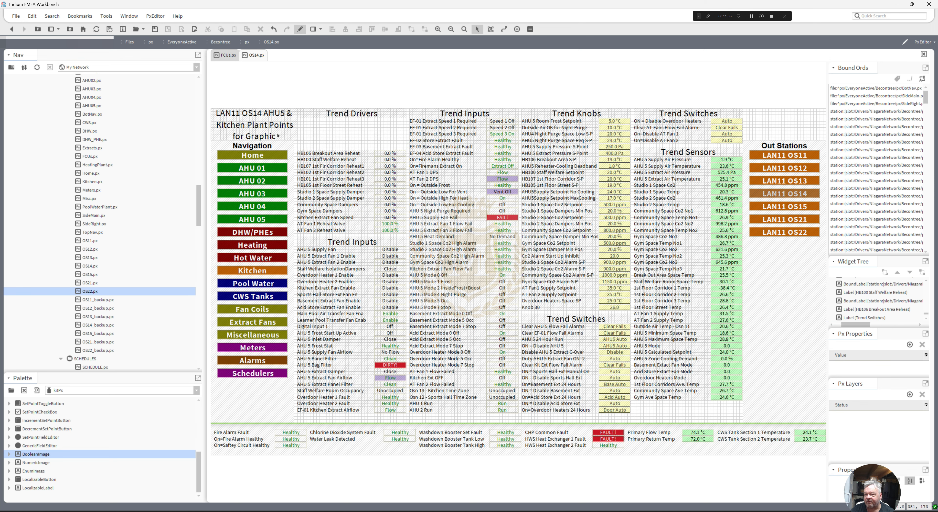
Open the AHU 05 graphic for editing in the Fan Coils tab and paste the cut driver points beneath the schedulers.
left_click(229, 55)
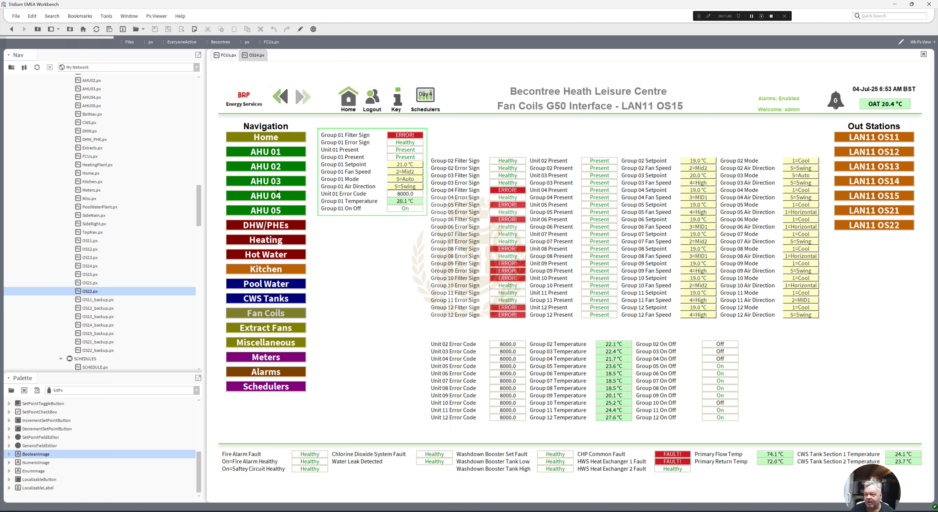
left_click(268, 211)
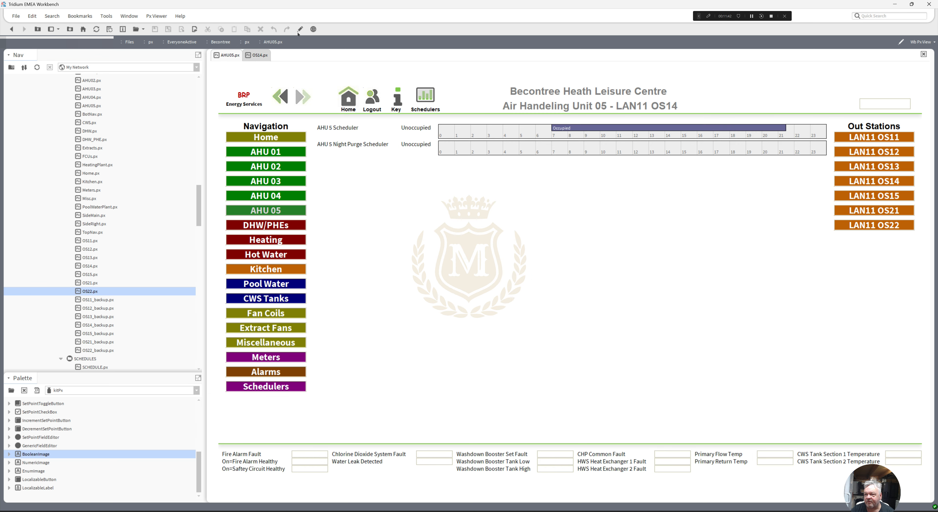
left_click(299, 31)
right_click(352, 193)
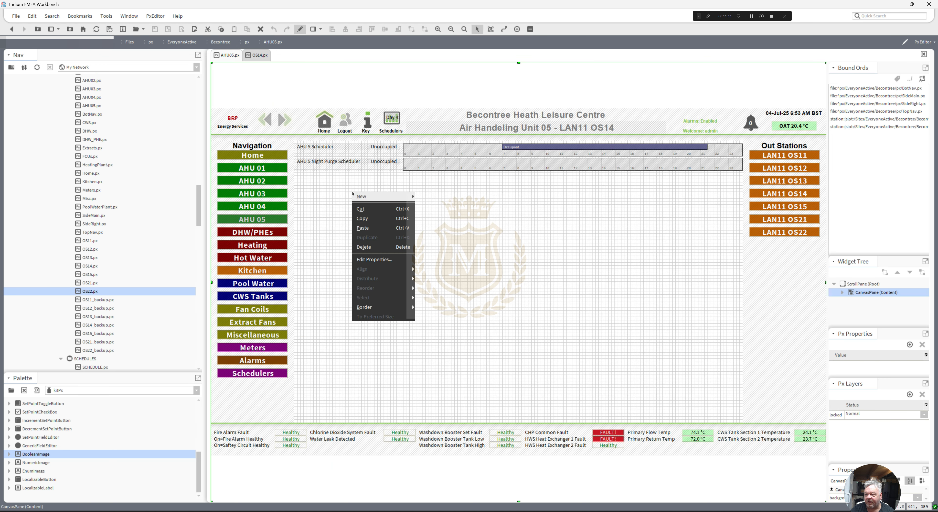
left_click(363, 227)
left_click_drag(392, 192, 339, 182)
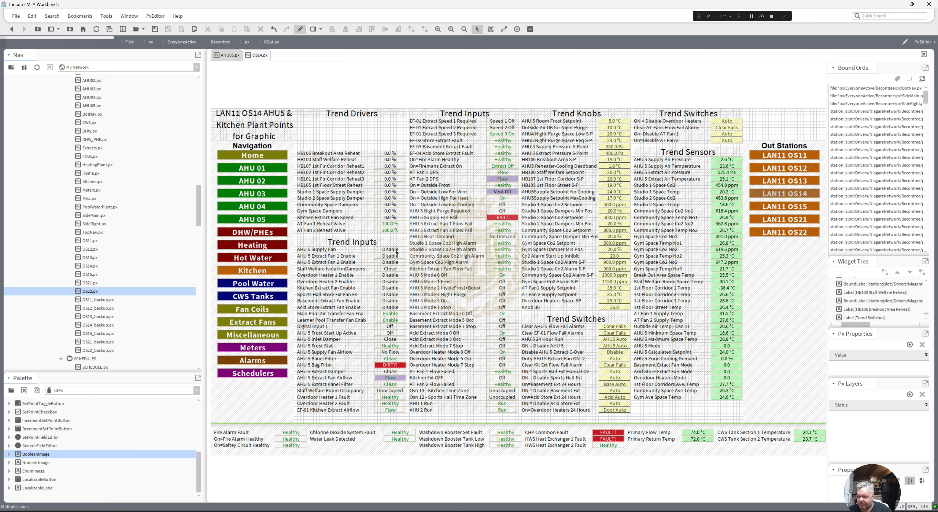
Move the AHU 5 Supply Fan and Extract Fan 1 and 2 Enable points from OS14 to AHU 05, below Heat Recovery Damper.
left_click_drag(408, 244, 300, 262)
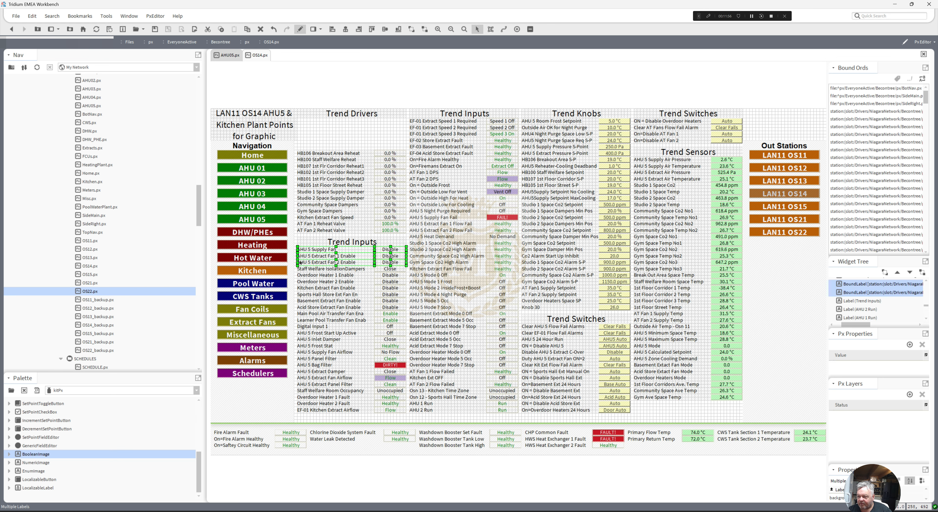
right_click(310, 252)
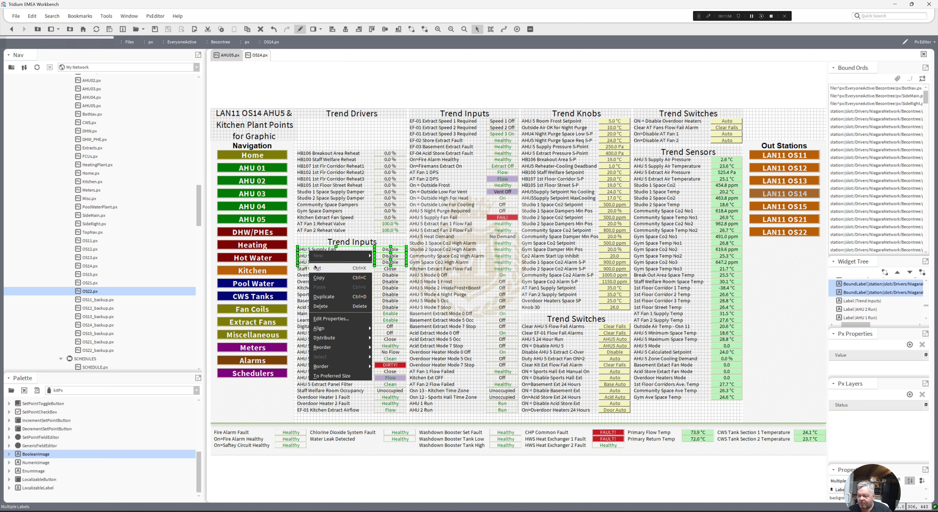
left_click(317, 267)
left_click(228, 55)
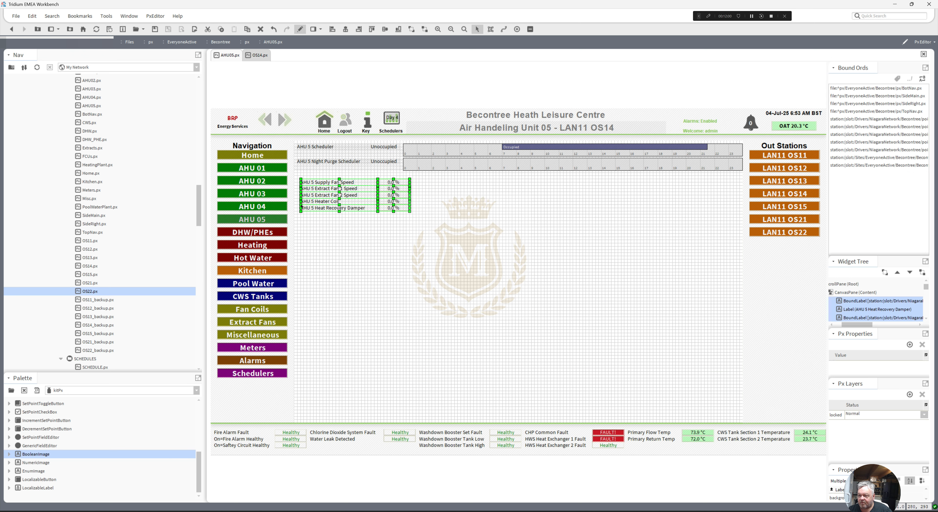
right_click(320, 233)
left_click(338, 268)
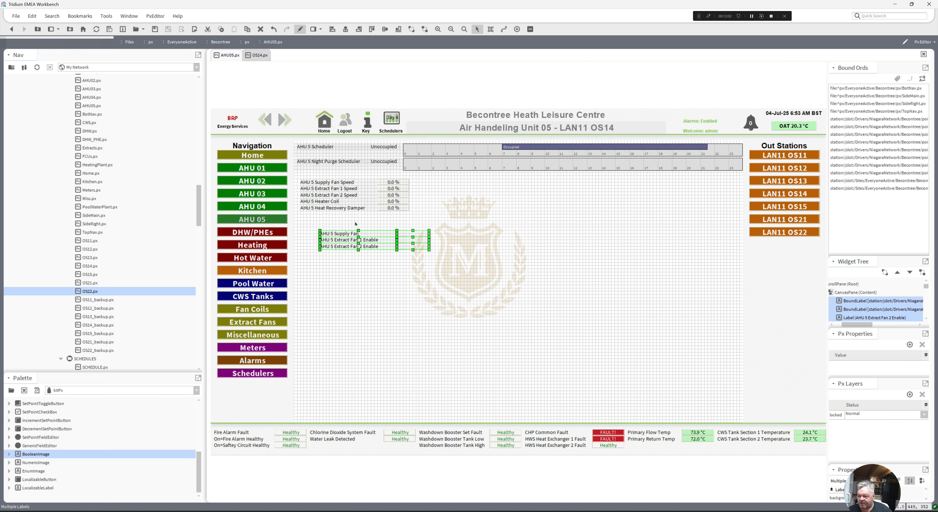
left_click_drag(355, 236, 333, 218)
Move AHU 5 Frost Start Up Active through Extract Panel Filter from OS14 to AHU 05, aligning them and the fan enables with the speed points.
left_click(257, 55)
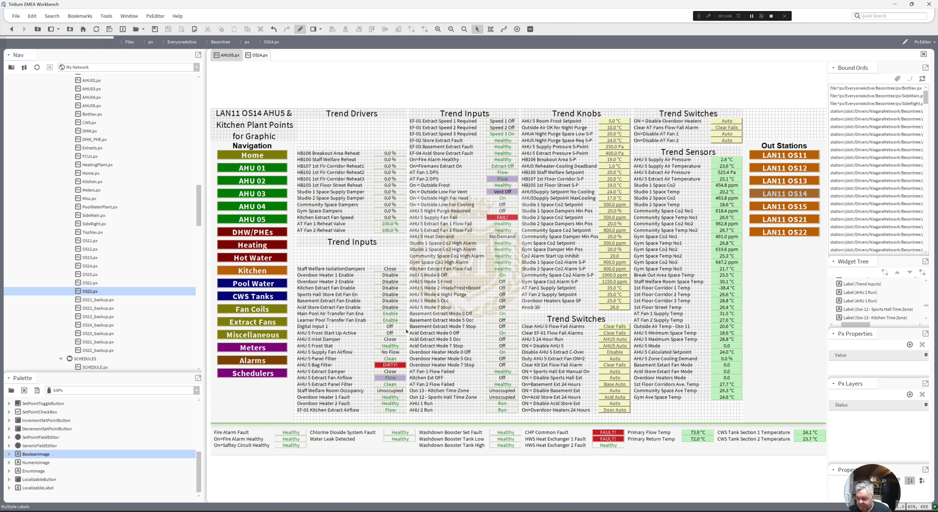
left_click_drag(409, 328, 311, 387)
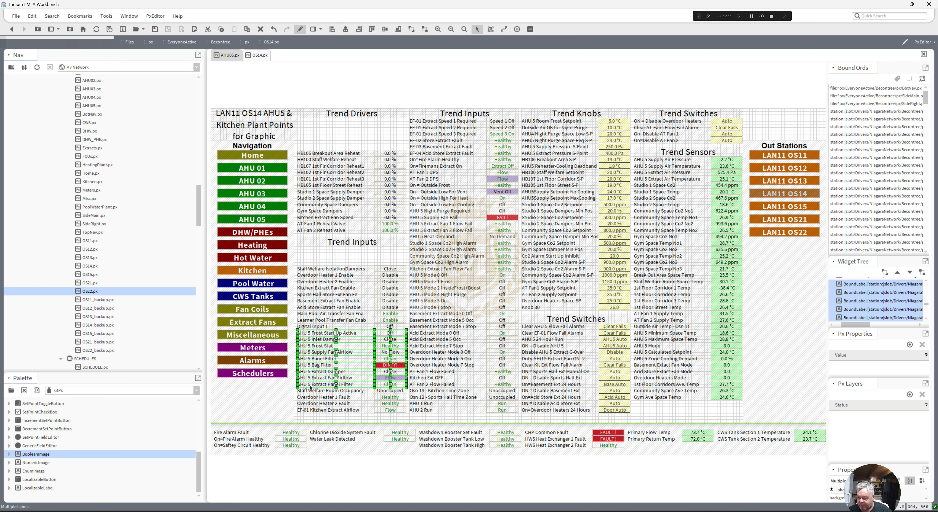
right_click(312, 386)
left_click(325, 398)
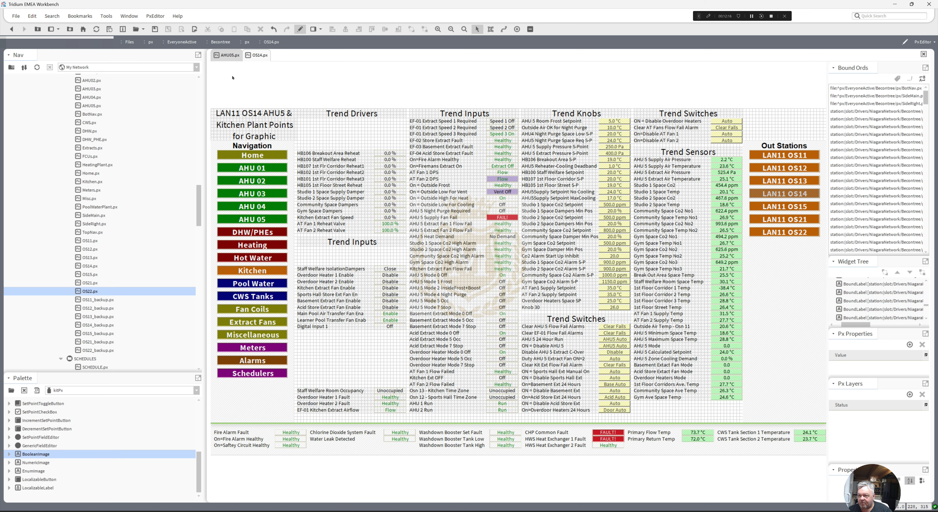
left_click(229, 55)
right_click(334, 276)
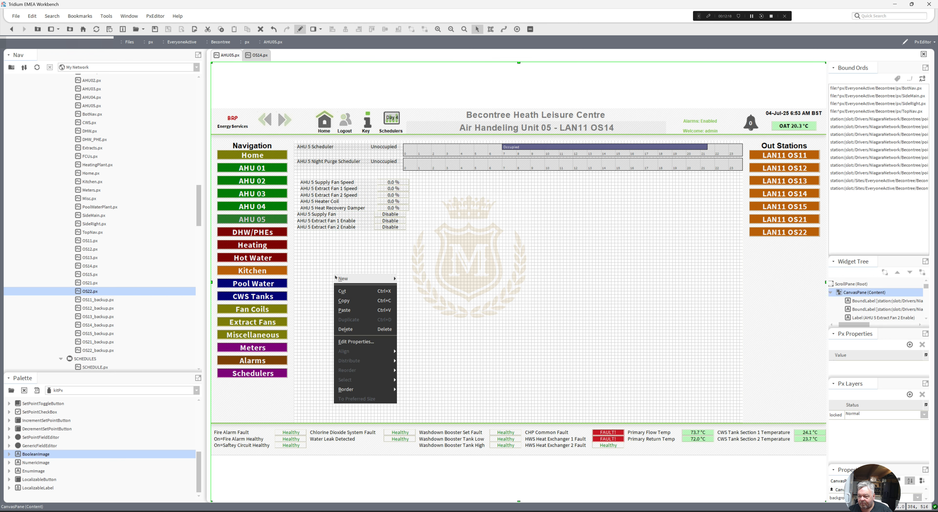
left_click(346, 306)
left_click_drag(368, 278, 333, 236)
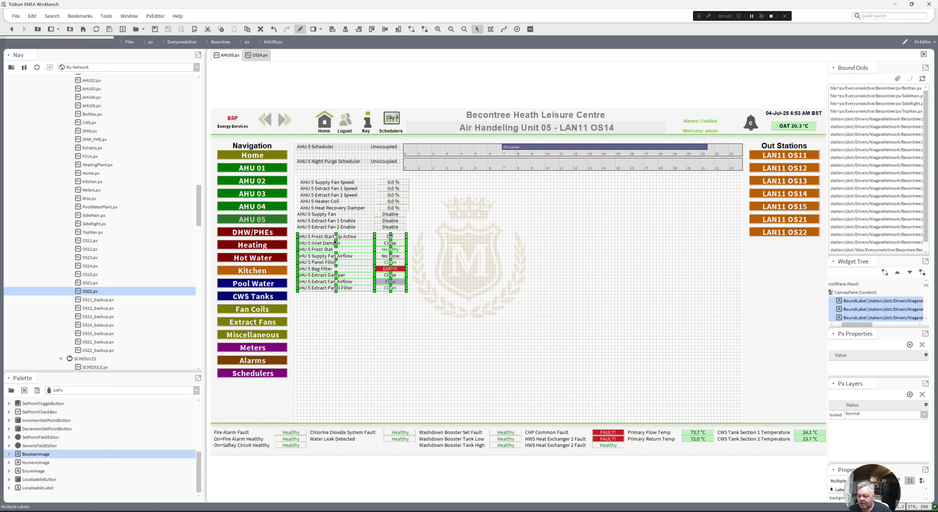
left_click_drag(420, 311, 311, 216)
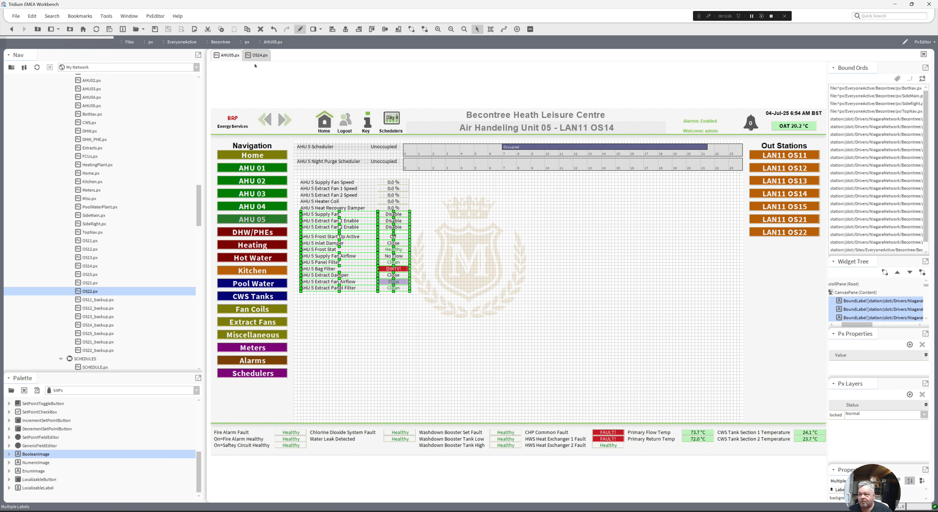
Move the AHU 5 Supply Fan Fail, Extract Fan 1 and 2 Flow Fail and Heat Demand points from OS14 to below Extract Panel Filter on AHU 05.
left_click(257, 56)
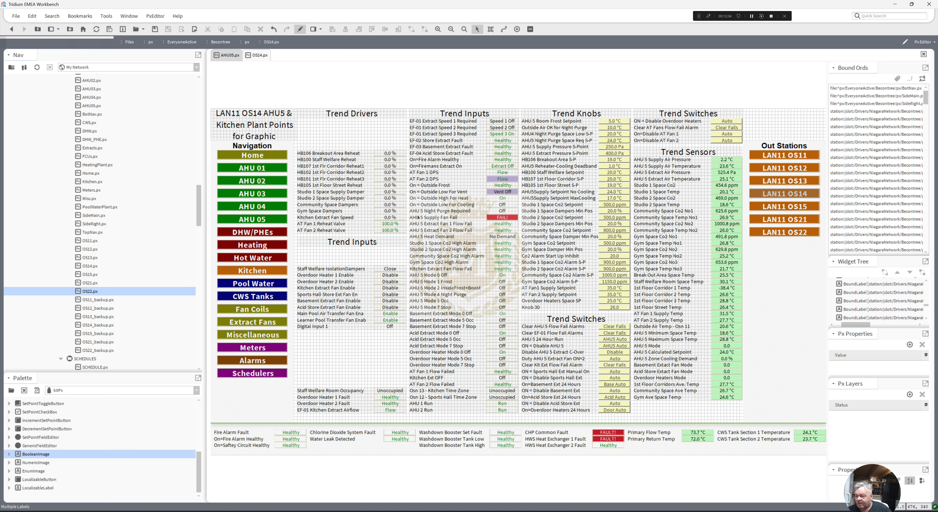
left_click_drag(408, 214, 524, 241)
right_click(448, 218)
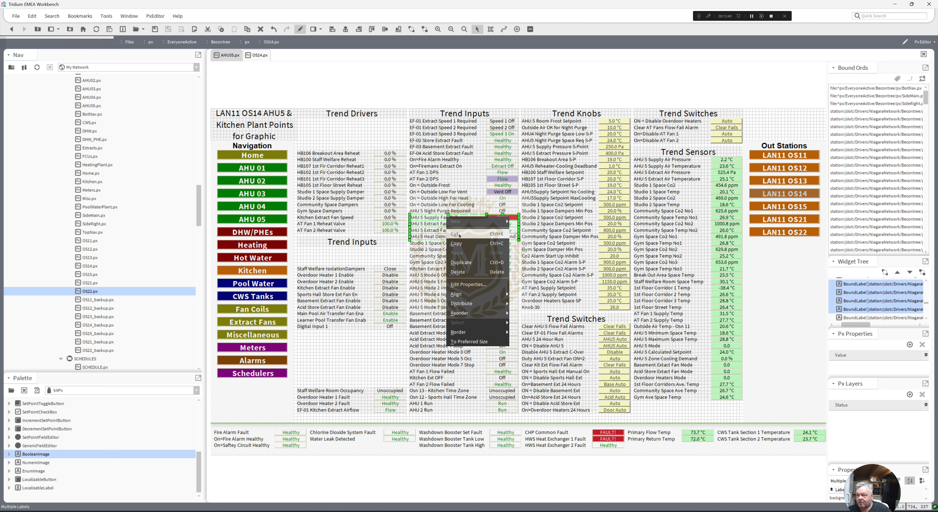
left_click(456, 233)
left_click(236, 55)
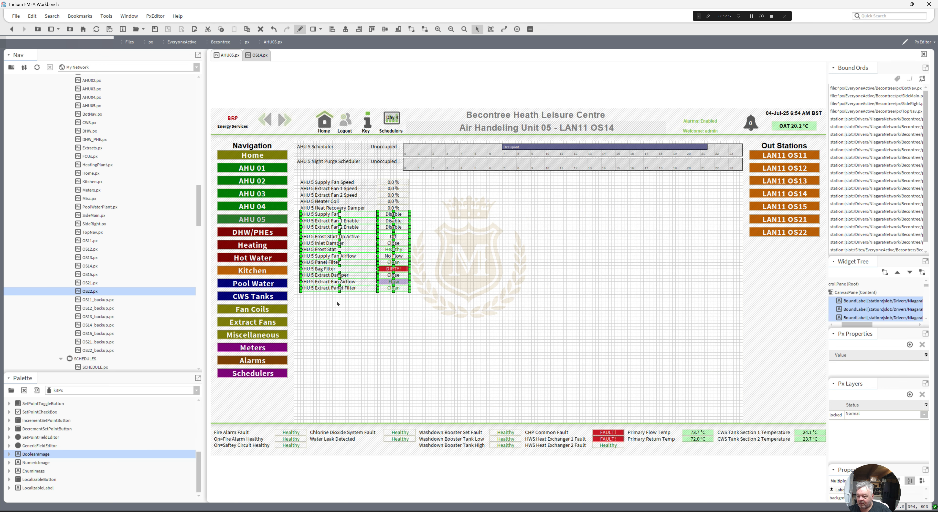
right_click(338, 303)
left_click(350, 338)
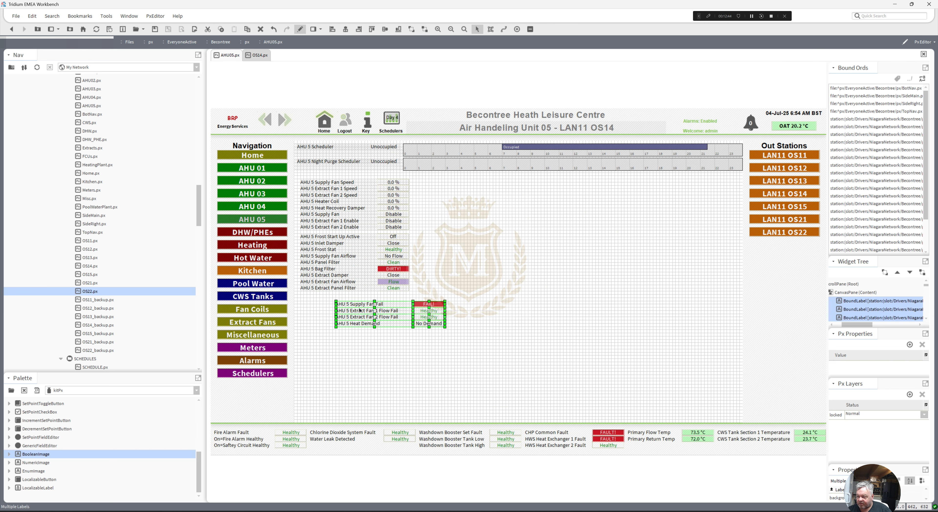
left_click_drag(349, 305, 323, 296)
Move the six AHU 5 Mode points, Mode 0 Off through Mode 7 Stop, from OS14 to below Heat Demand on AHU 05.
left_click(257, 55)
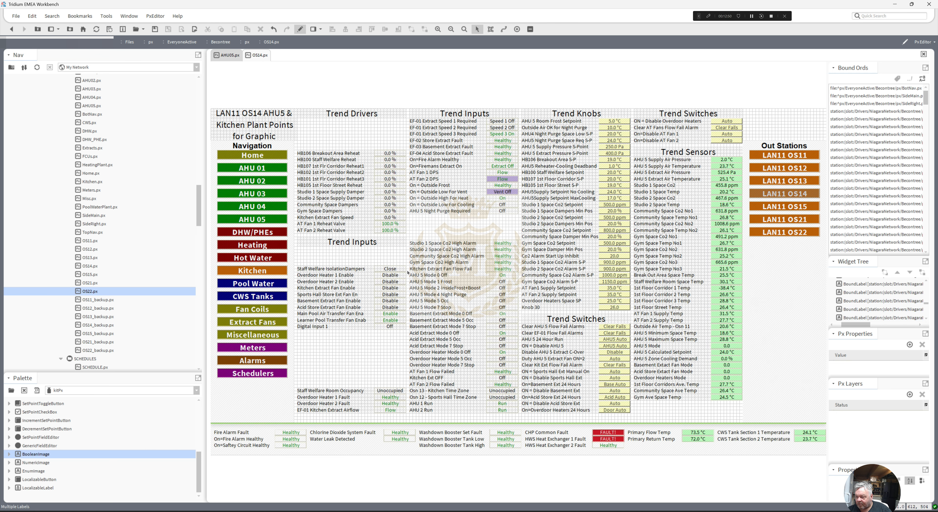
left_click_drag(408, 269, 524, 316)
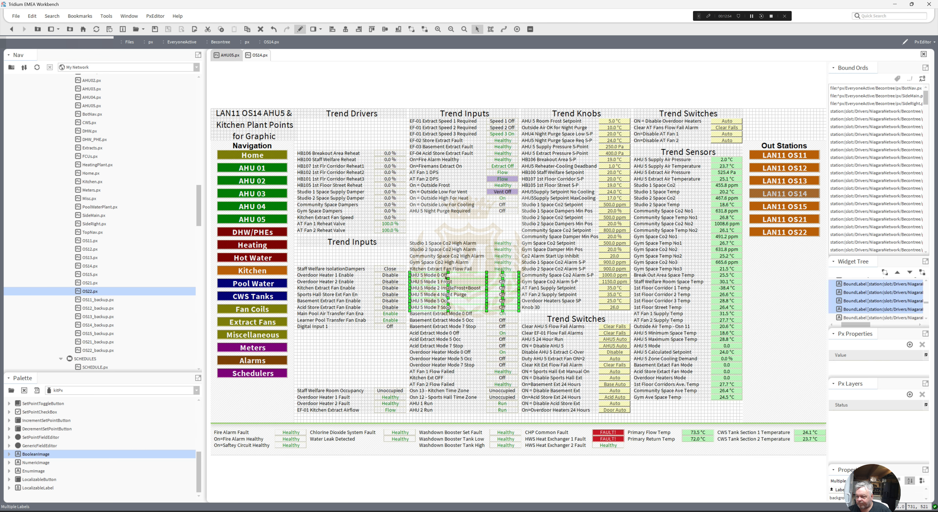
right_click(446, 278)
left_click(458, 293)
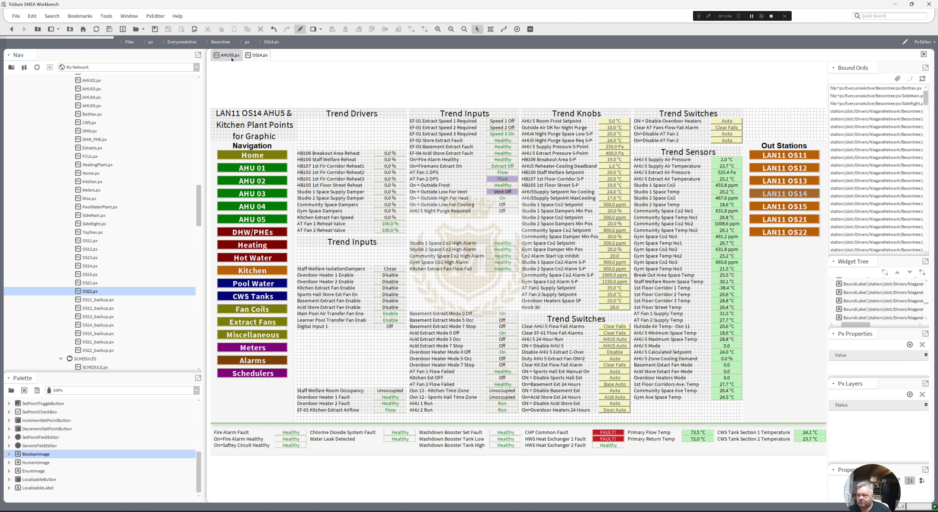
key("ctrl+Tab")
right_click(373, 351)
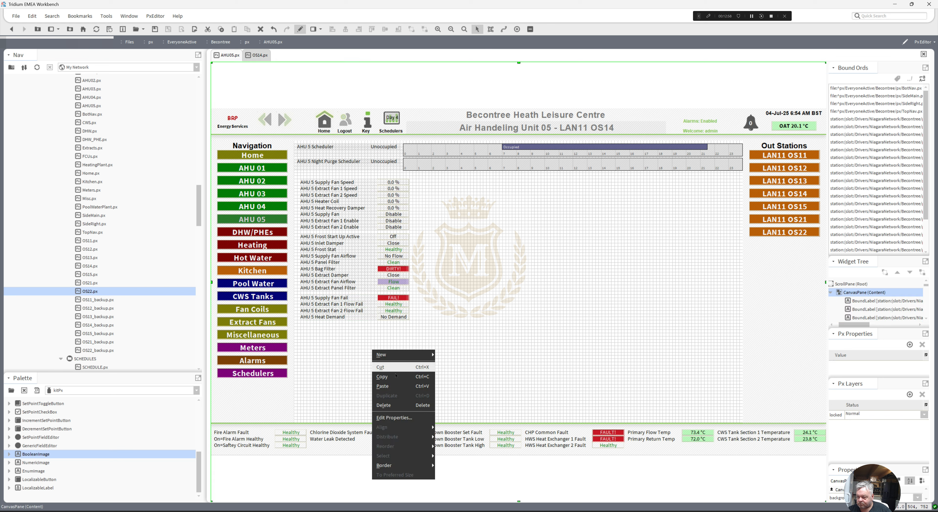
left_click(386, 384)
left_click_drag(400, 352, 328, 327)
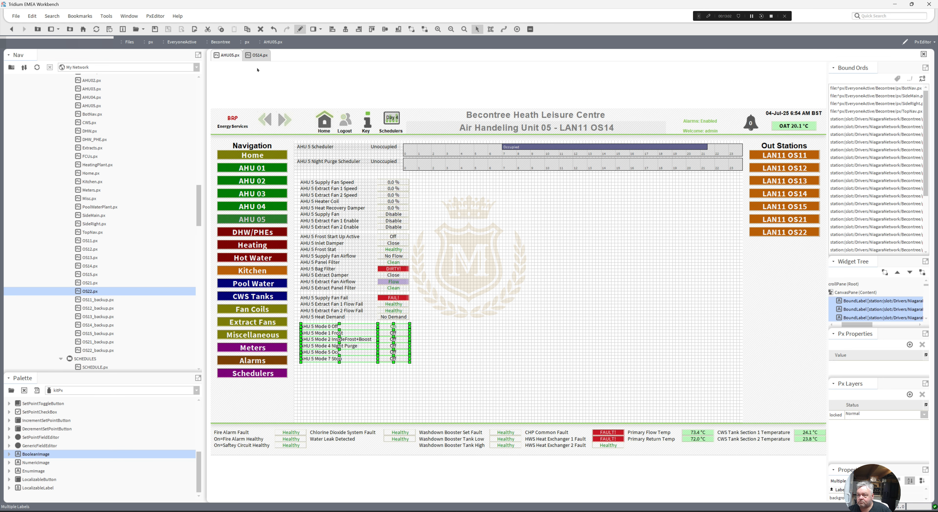
Move the AHU 1 Run point from OS14 to AHU 01, below Spectator Area Reheater Vlv.
key("ctrl+Tab")
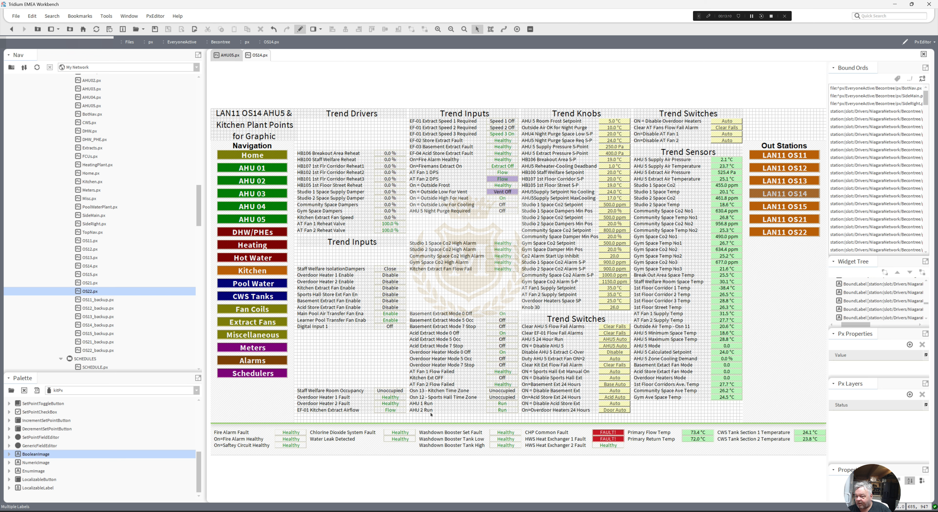
left_click(421, 404)
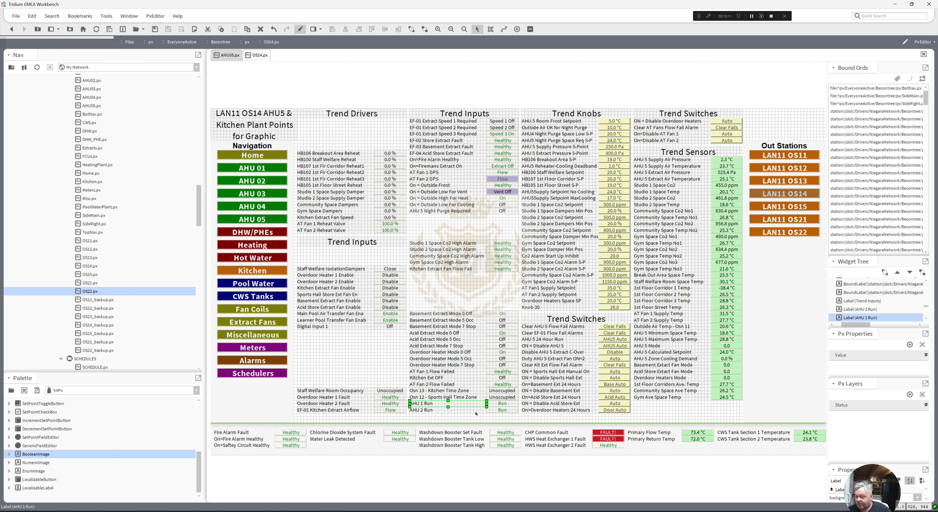
left_click(500, 405, "shift")
right_click(500, 404)
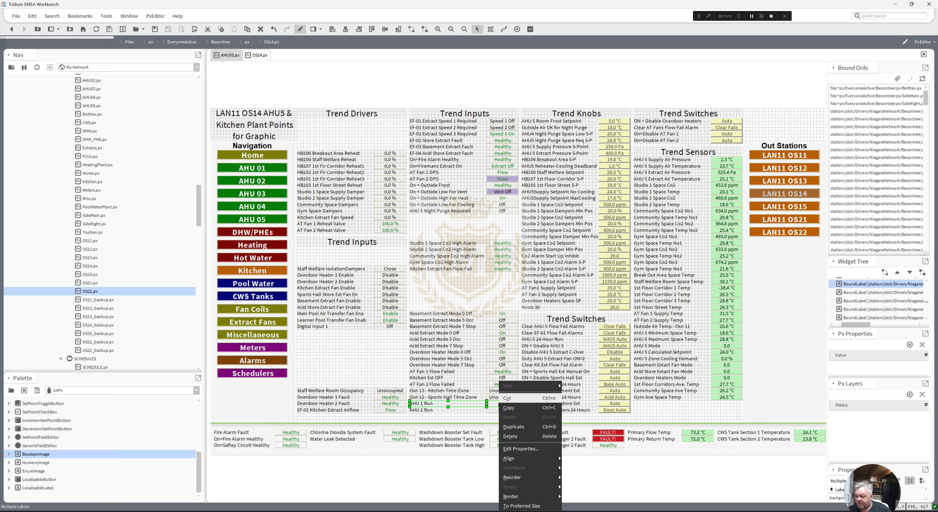
left_click(512, 400)
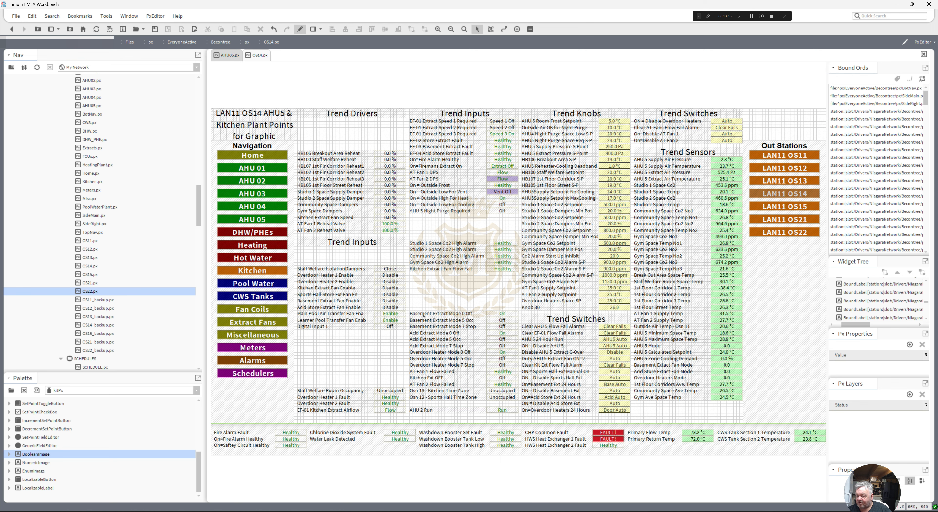
left_click(299, 31)
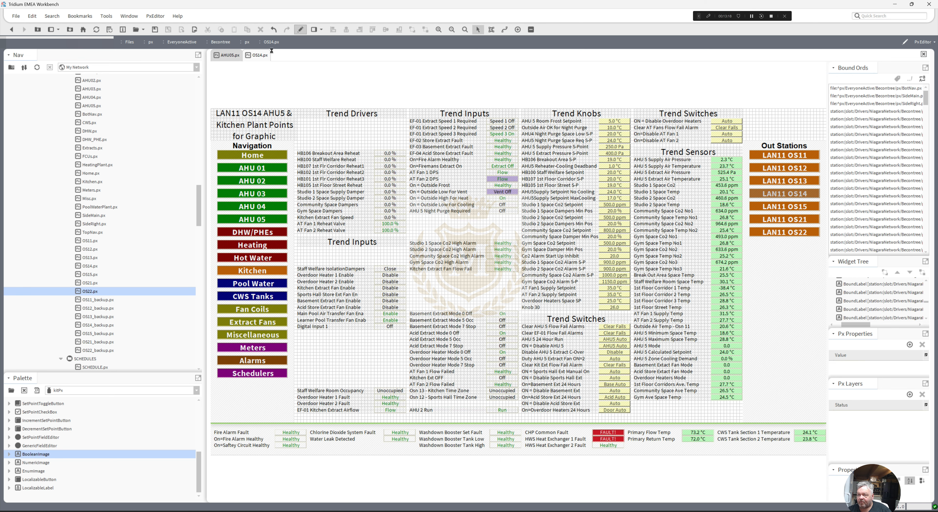
left_click(229, 55)
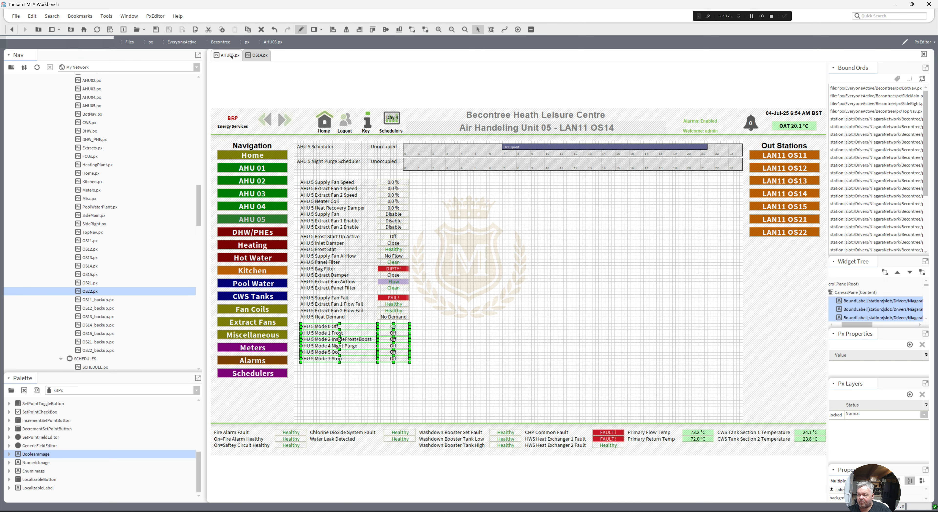
left_click(301, 29)
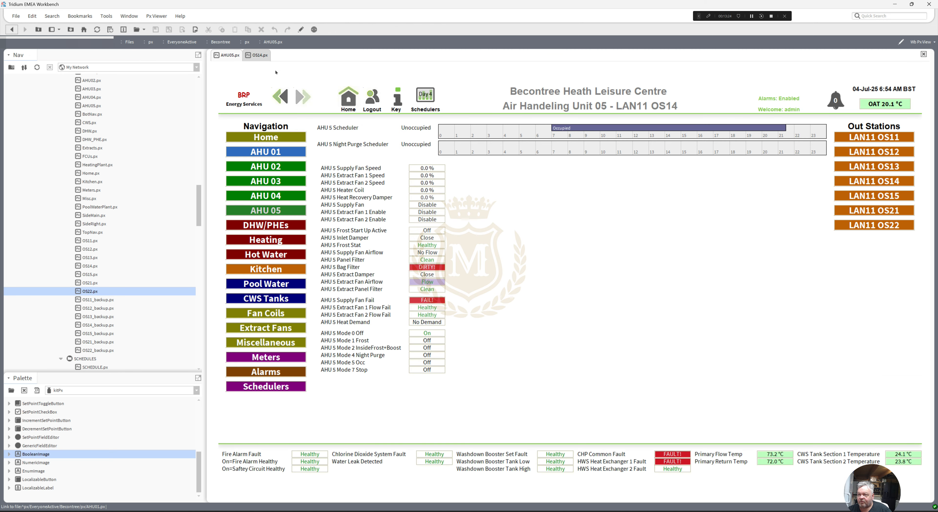
left_click(301, 30)
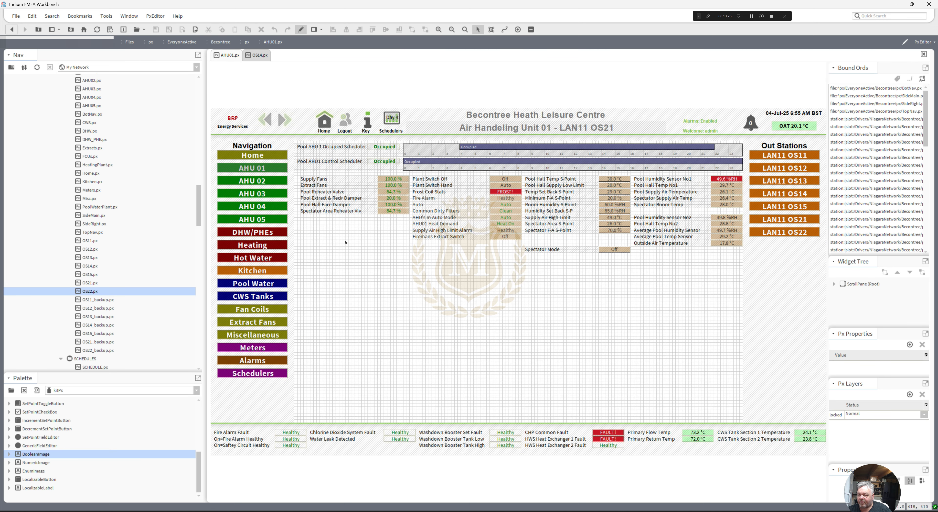
right_click(345, 241)
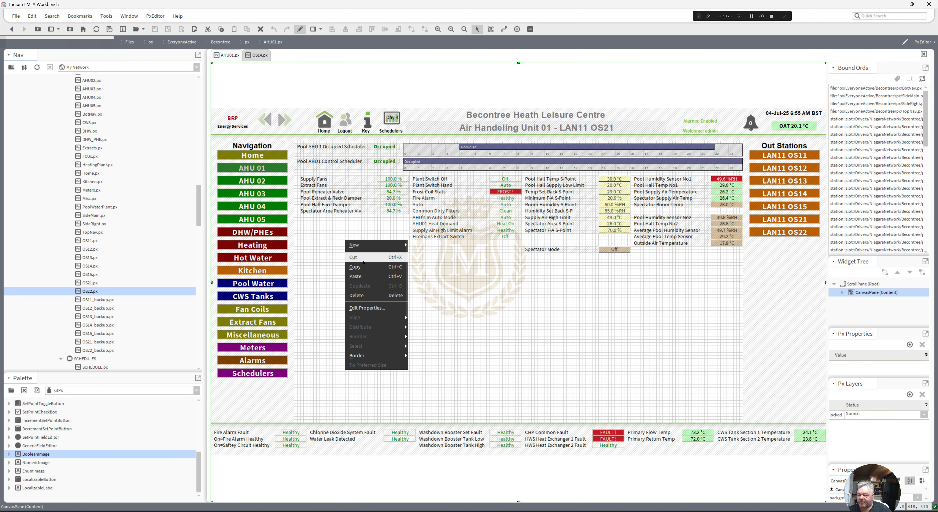
left_click(365, 276)
left_click_drag(371, 244, 326, 221)
Move the AHU 2 Run point from OS14 to AHU 02, directly above AHU2 Heating Demand.
left_click(259, 55)
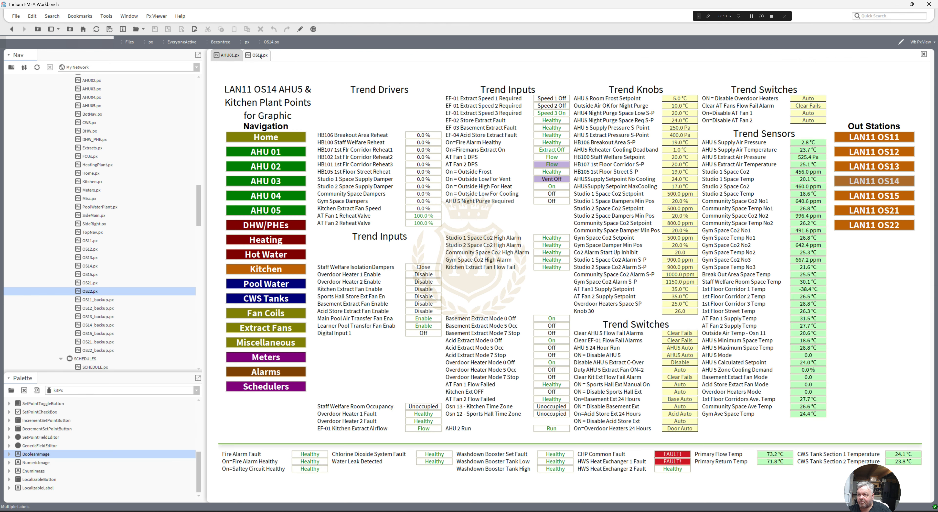
left_click(300, 29)
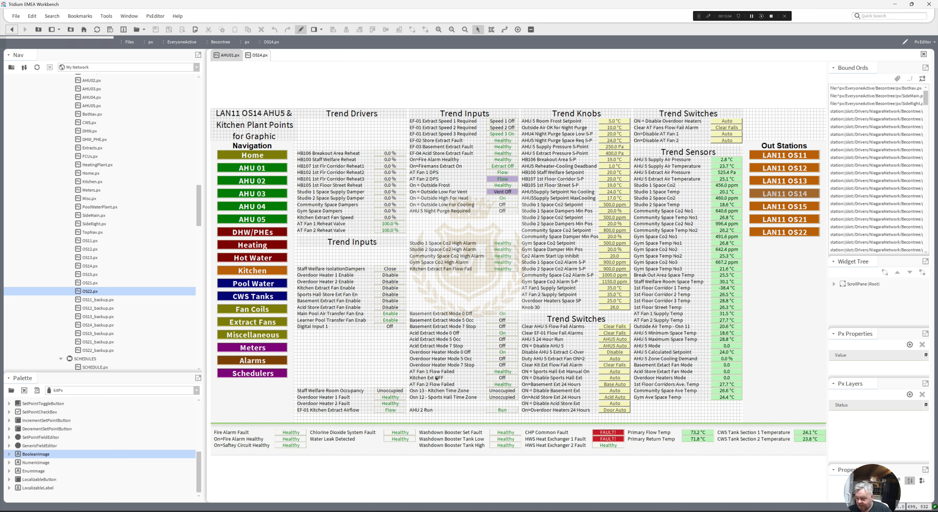
left_click_drag(497, 419, 527, 422)
right_click(504, 412)
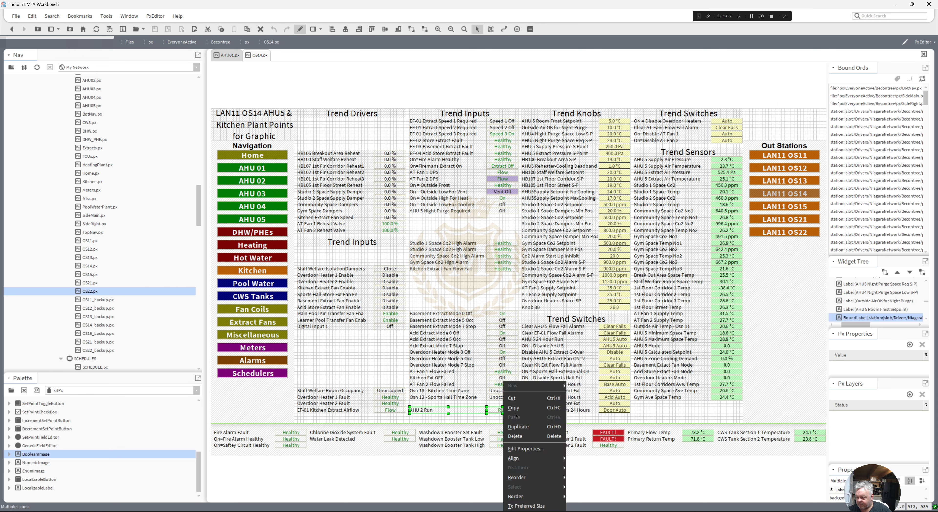
left_click(513, 399)
left_click(234, 55)
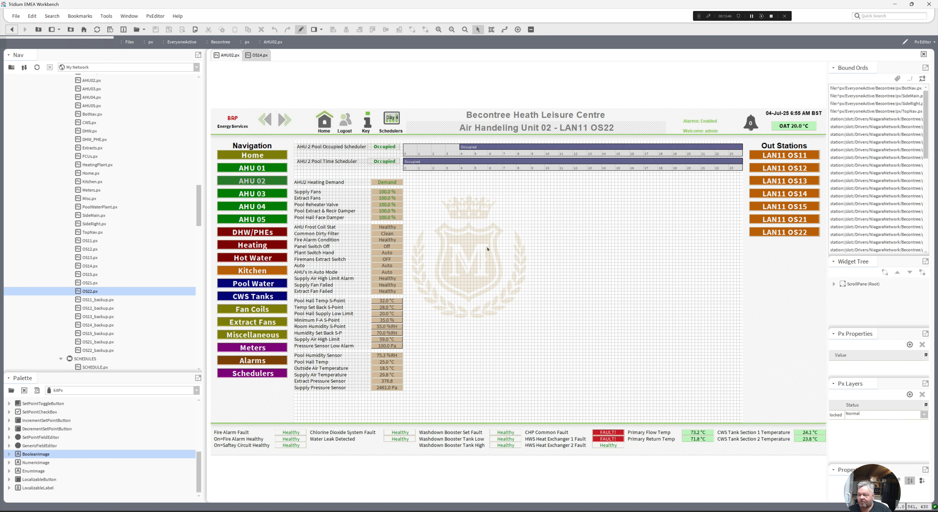
right_click(488, 247)
left_click(497, 283)
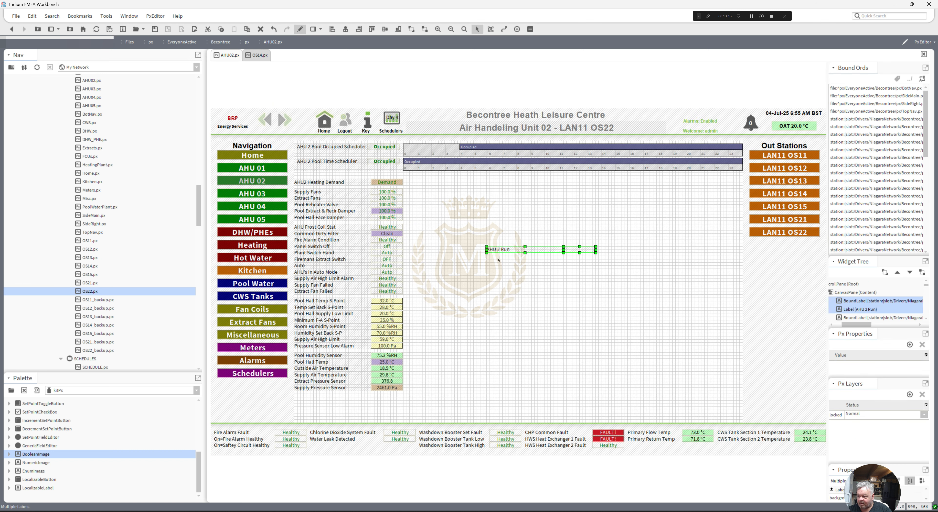
left_click_drag(499, 249, 306, 174)
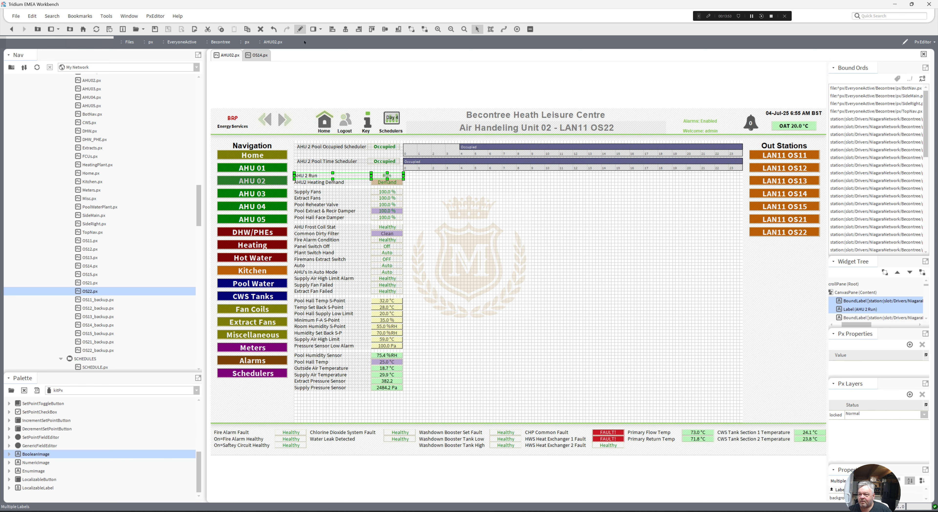
Cut the AHU 5 knobs, Room Frost Setpoint through Supply Setpoint MaxCooling, plus Outside Air OK for Night Purge from OS14, skipping the AHU4 and HB points.
left_click(264, 55)
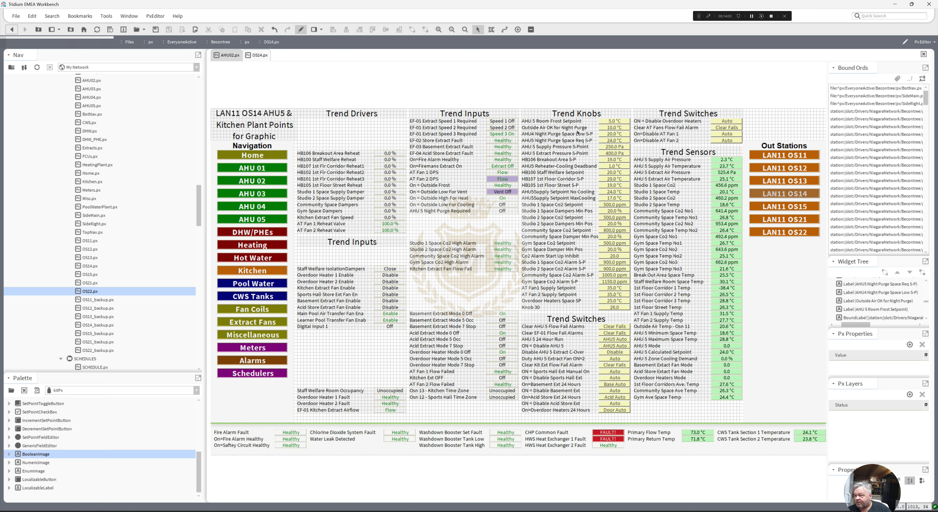
left_click(594, 122)
left_click(613, 121, "ctrl")
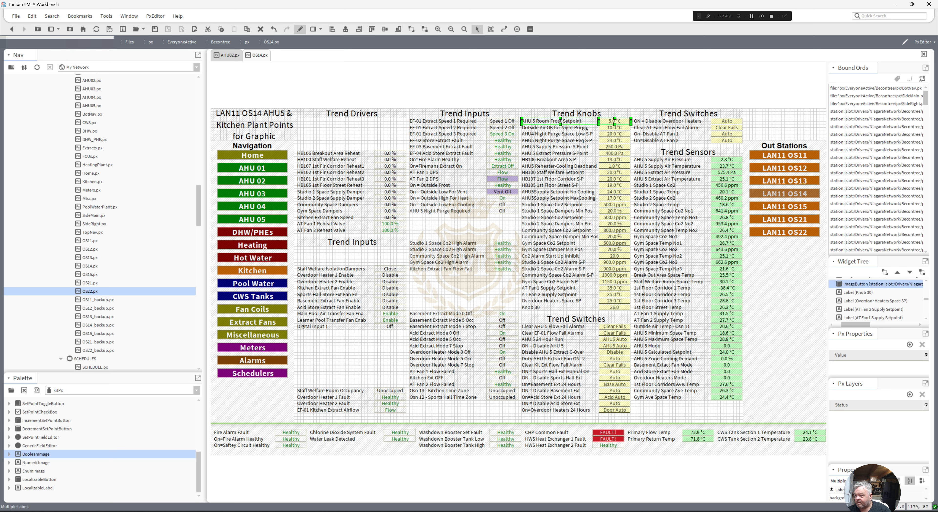
left_click(573, 129, "ctrl")
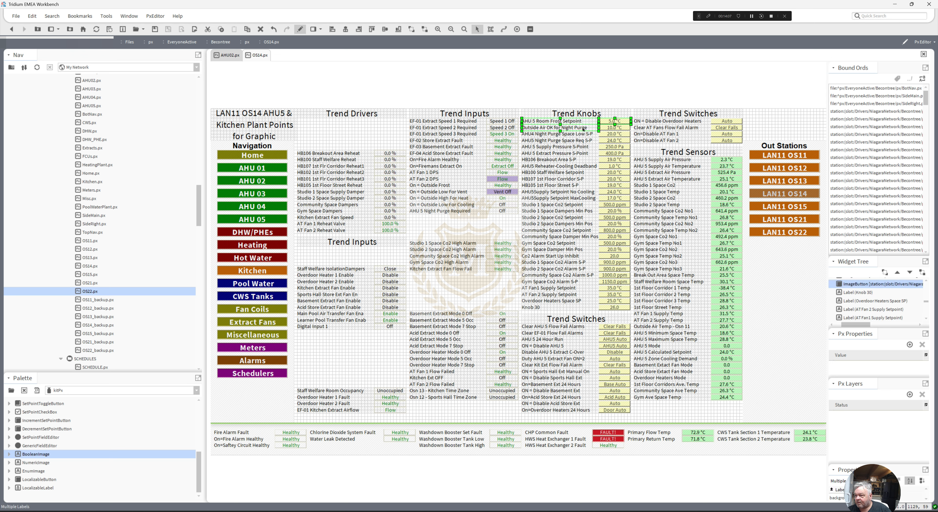
left_click(609, 128, "ctrl")
left_click(582, 141, "ctrl")
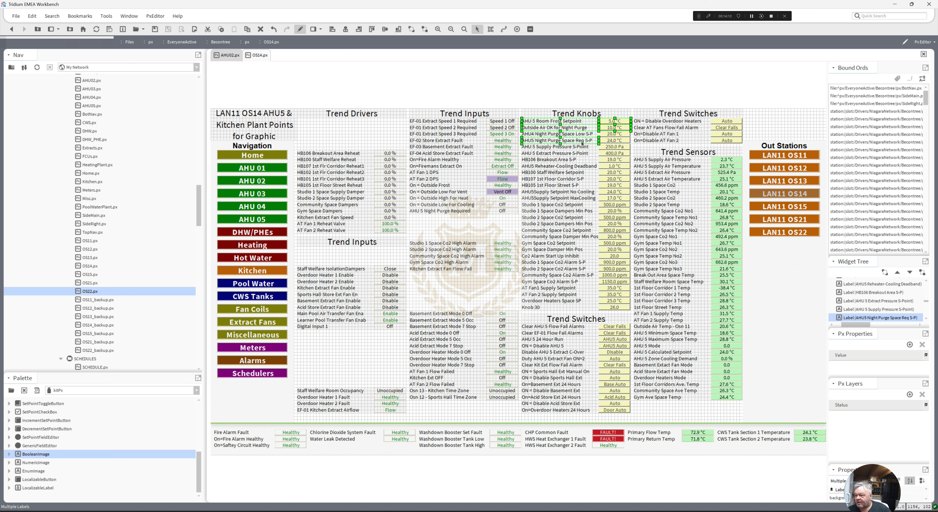
left_click(609, 141, "ctrl")
left_click(599, 147, "ctrl")
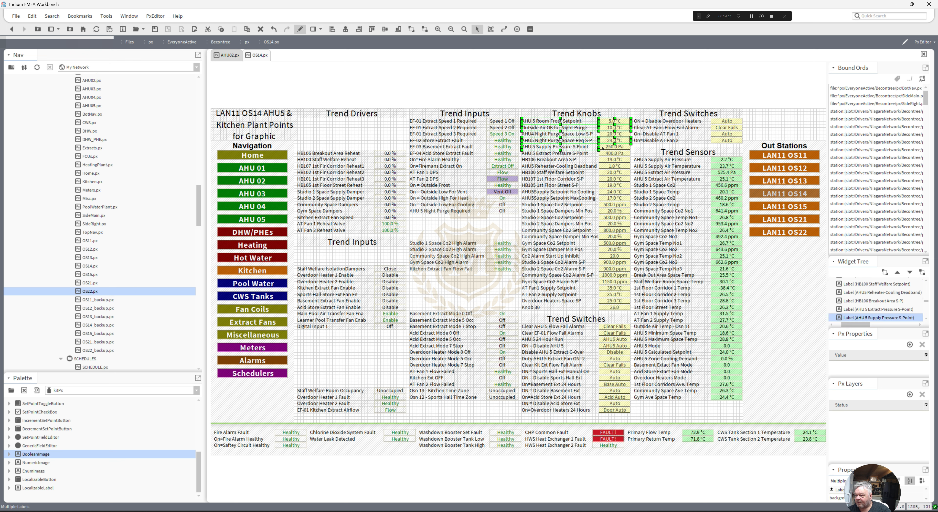
left_click(614, 146, "ctrl")
left_click(566, 154, "ctrl")
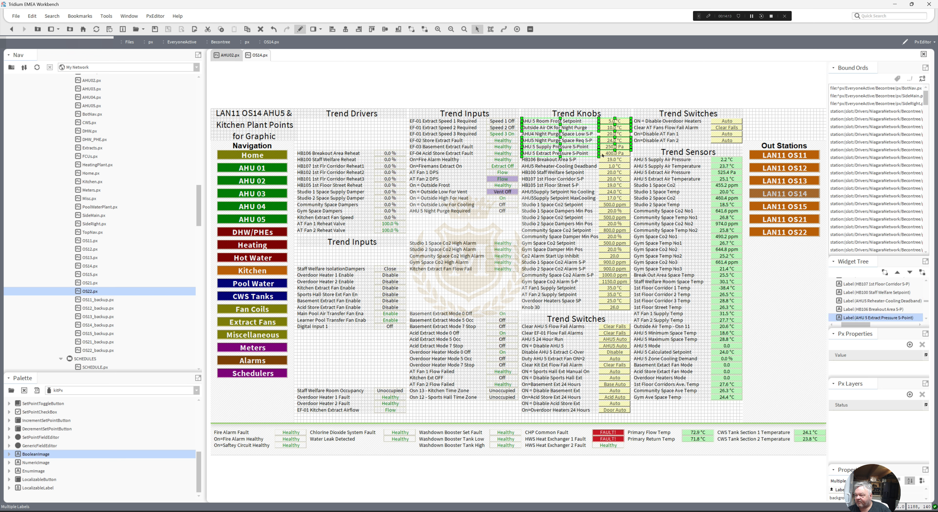
left_click(609, 154, "ctrl")
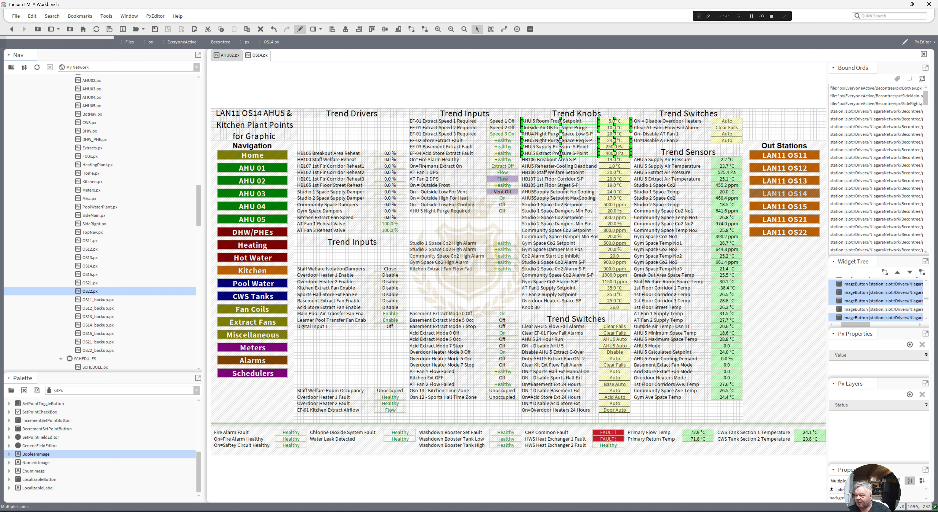
left_click(577, 167, "ctrl")
left_click(612, 166, "ctrl")
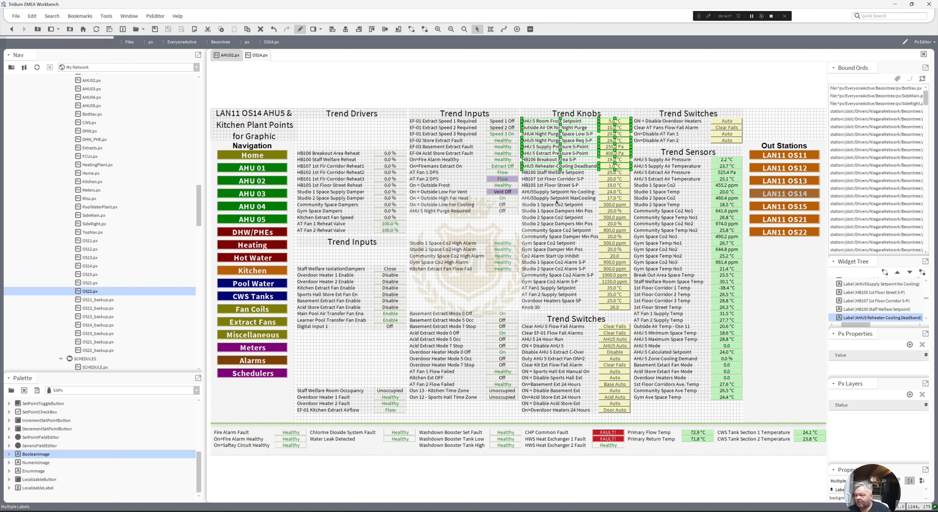
left_click(541, 192, "ctrl")
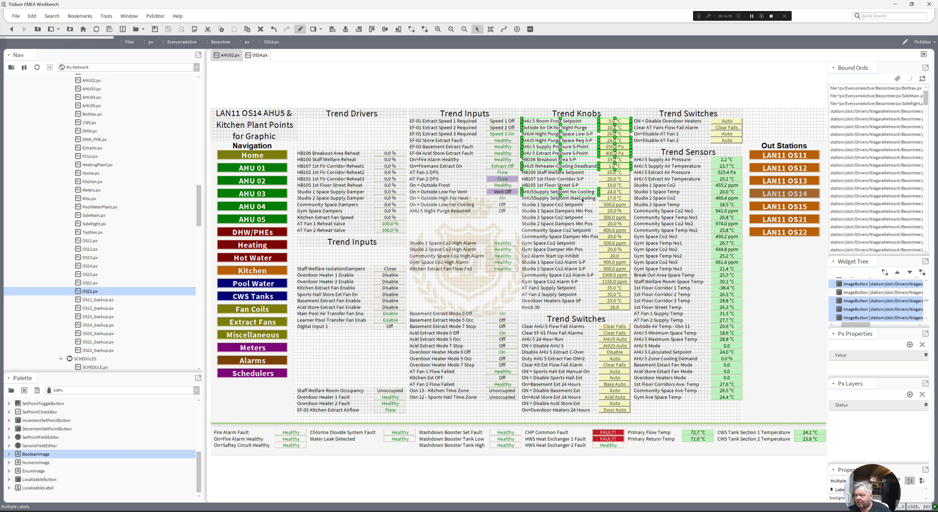
left_click(609, 192, "ctrl")
left_click(573, 199, "ctrl")
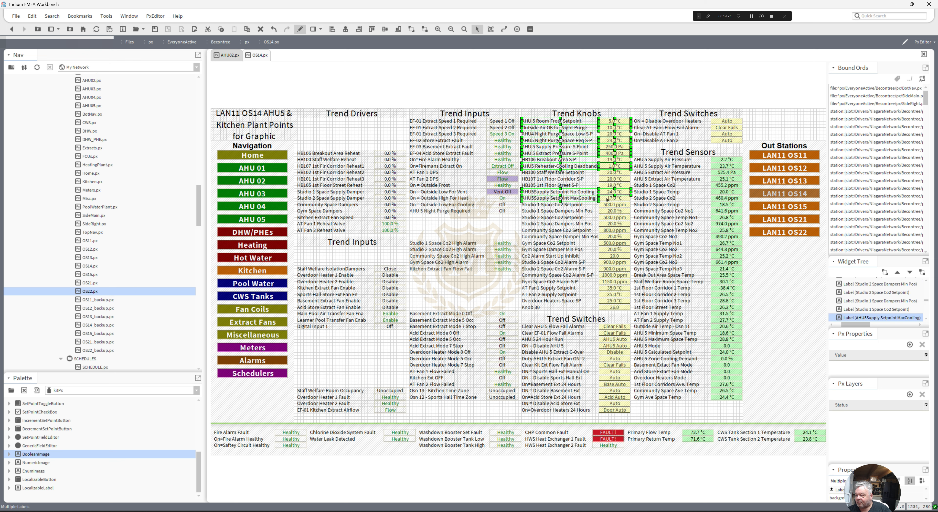
left_click(605, 199, "ctrl")
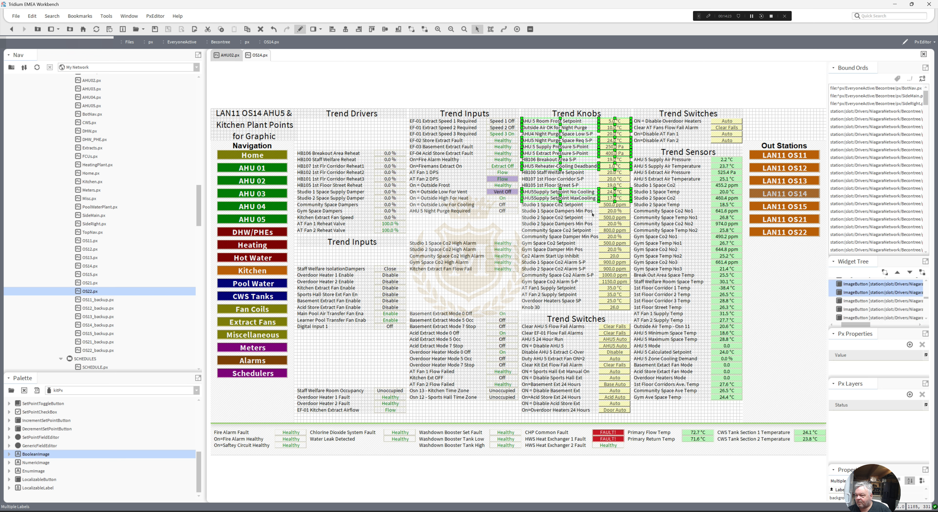
right_click(553, 199)
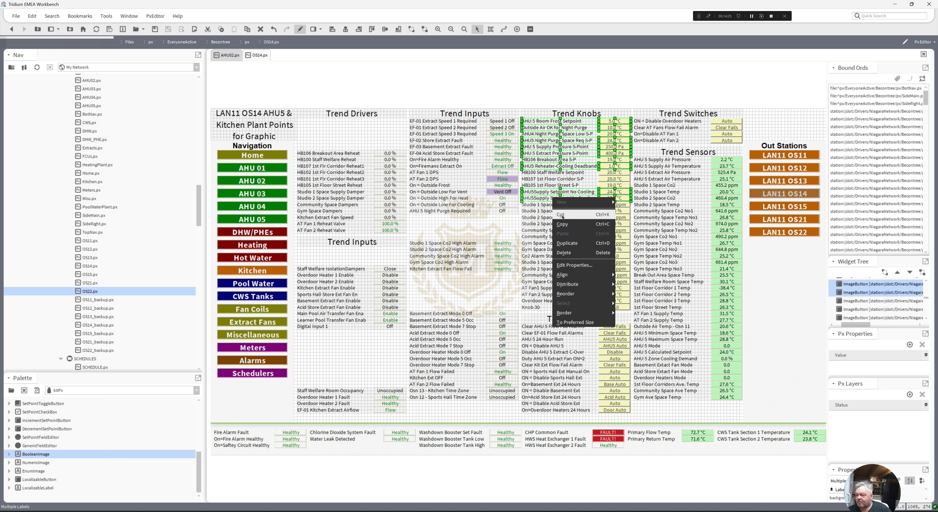
left_click(561, 215)
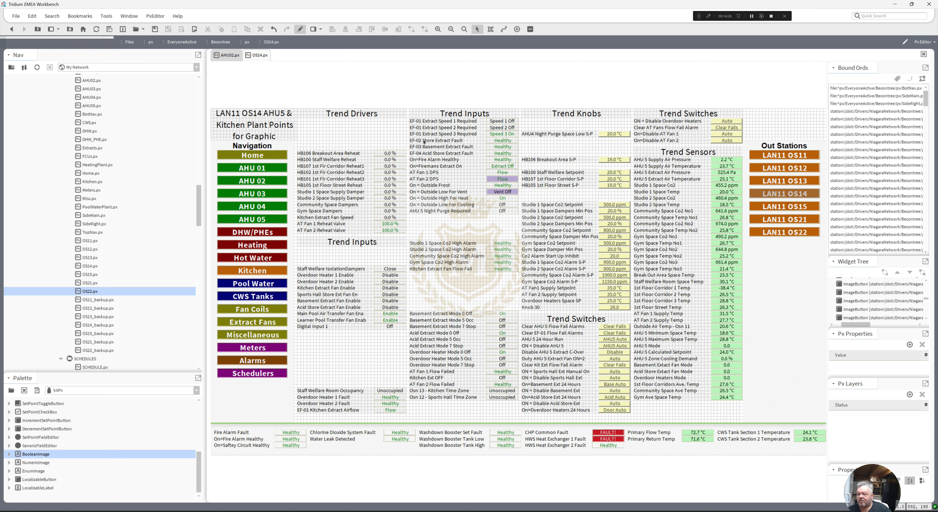
Paste the eight cut setpoints onto AHU 05, beside the fan speed points with the first row level with AHU 5 Supply Fan Speed.
left_click(229, 55)
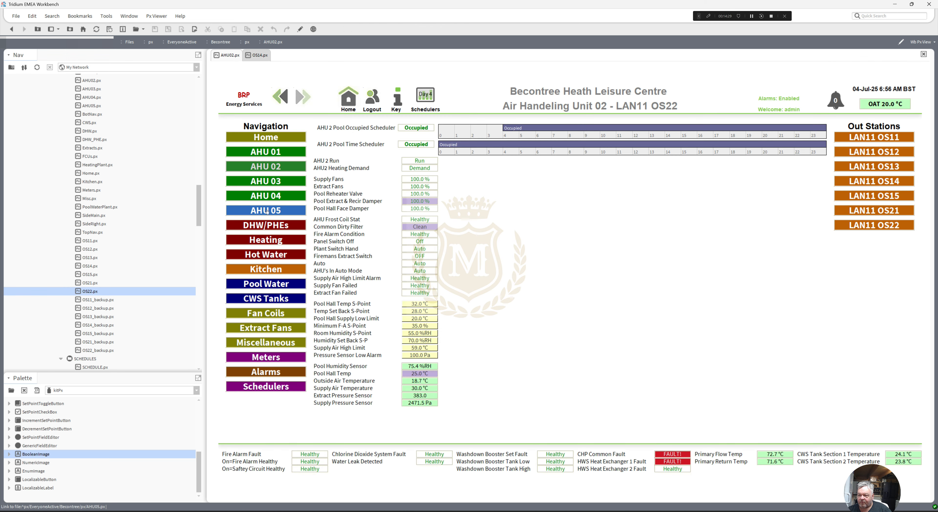
left_click(289, 211)
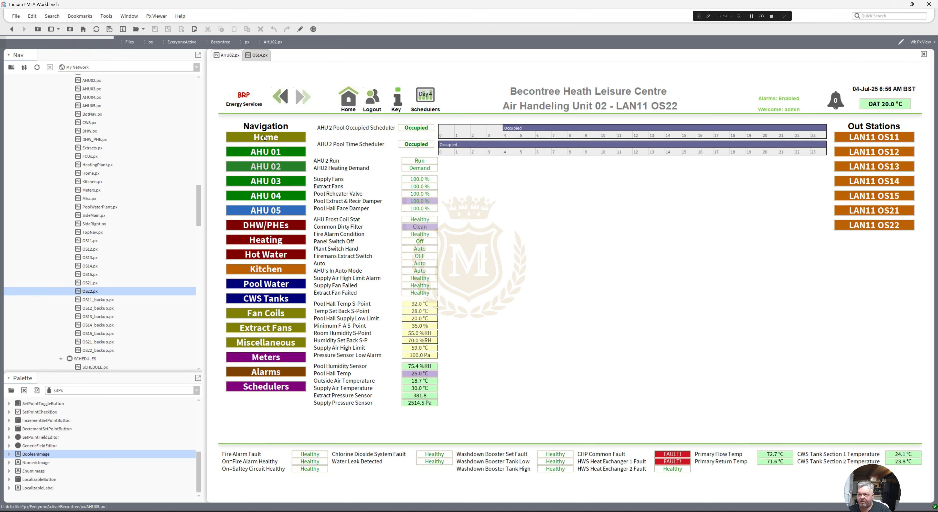
left_click(300, 28)
right_click(472, 239)
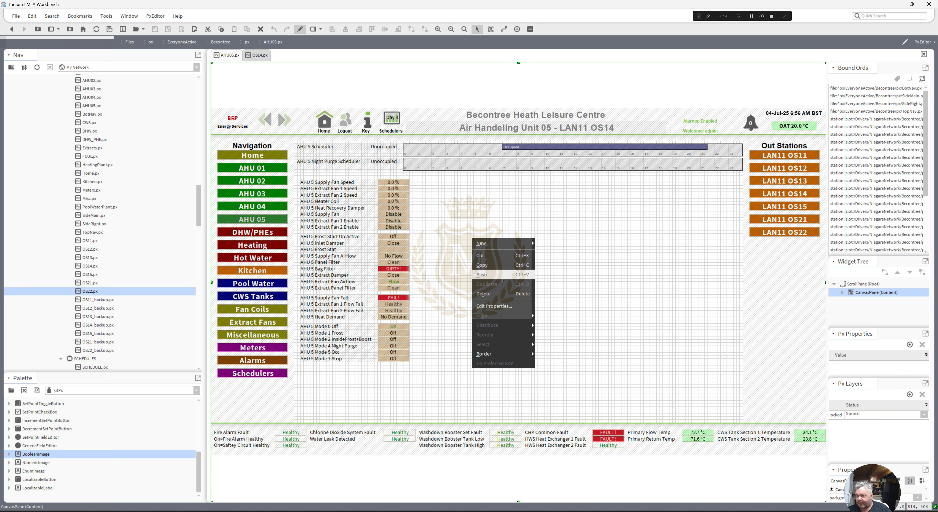
left_click(503, 274)
left_click_drag(500, 241, 446, 183)
Close the row gaps between the eight AHU 05 setpoints and move the whole block below AHU 5 Mode 7 Stop.
left_click_drag(543, 281, 398, 244)
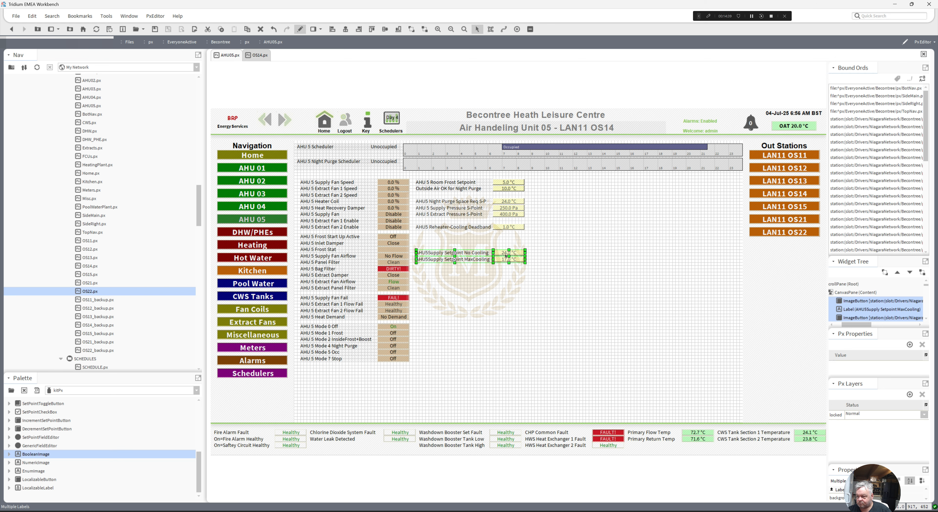
left_click_drag(505, 256, 405, 213)
left_click_drag(503, 229, 503, 223)
left_click_drag(537, 249, 412, 224)
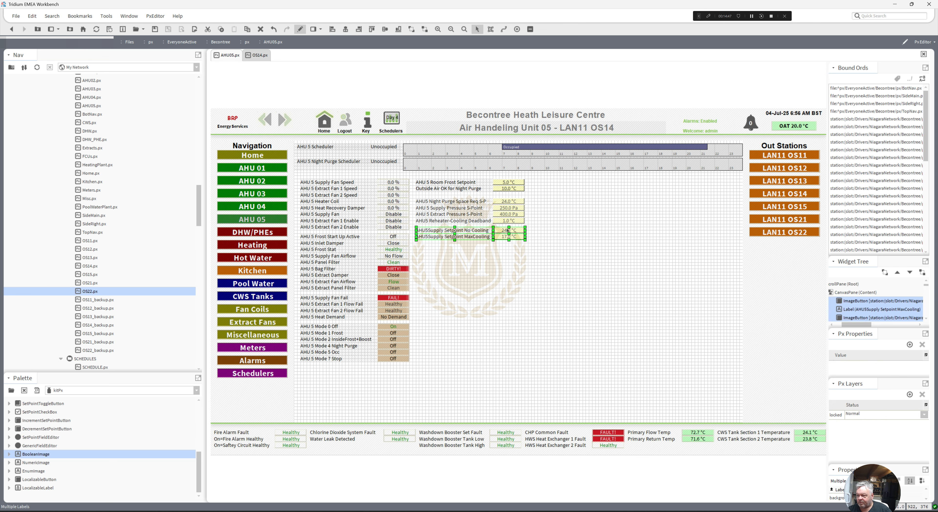
left_click_drag(509, 230, 412, 195)
left_click_drag(503, 201, 503, 195)
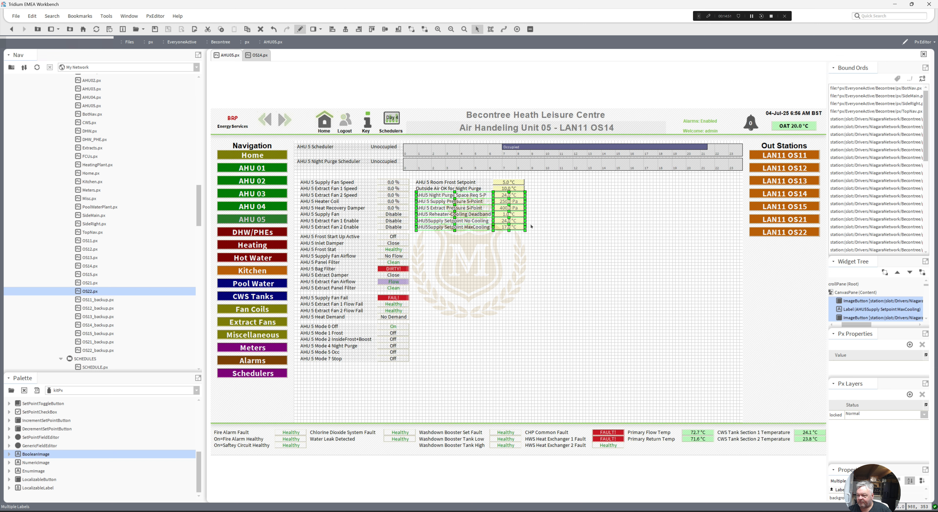
left_click_drag(536, 237, 312, 367)
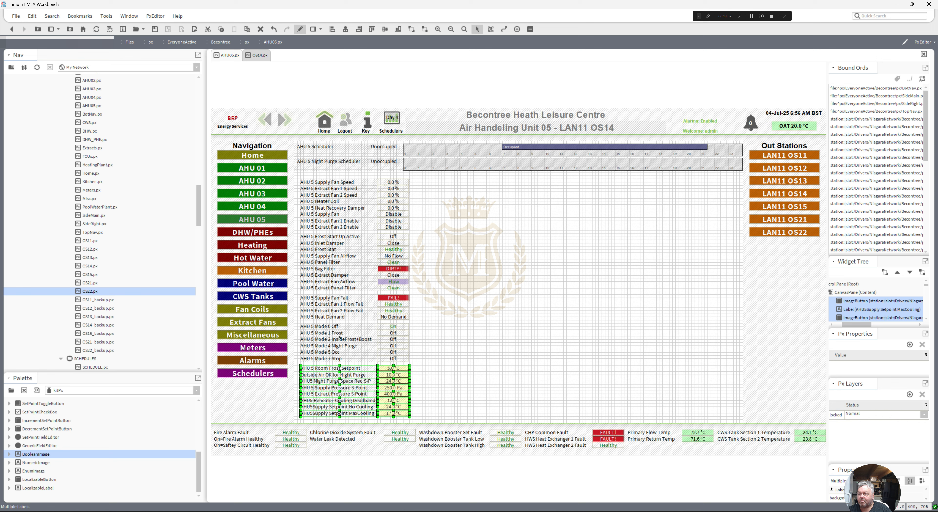
Cut the AHU 5 24 Hour Run, ON = Disable AHU 5, Disable AHU 5 Extract C-Over and Duty AHU 5 Extract Fan ON=2 switches from OS14.
left_click(257, 55)
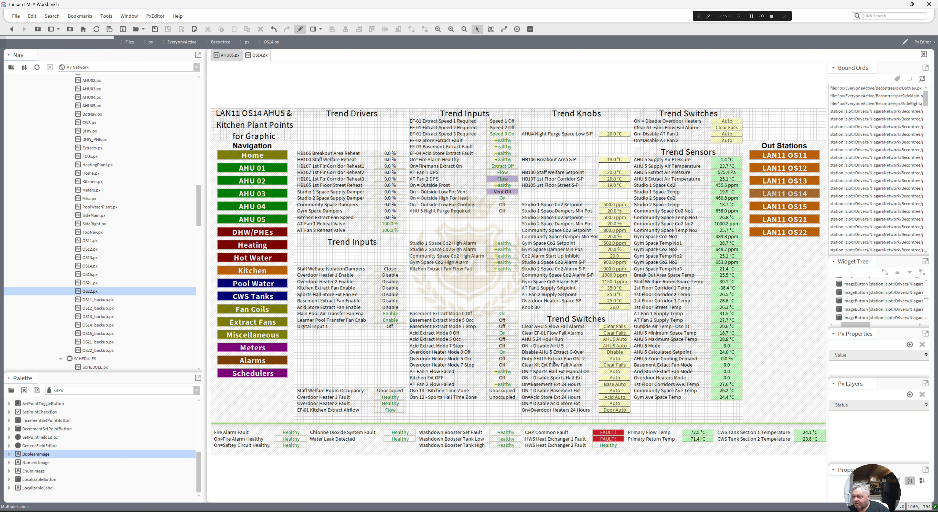
left_click(542, 346)
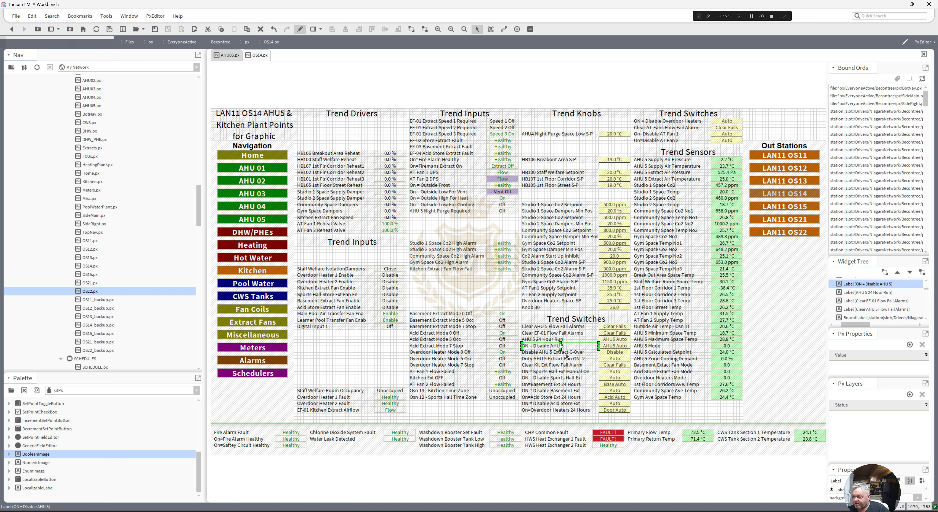
left_click(553, 352, "shift")
left_click(558, 359, "shift")
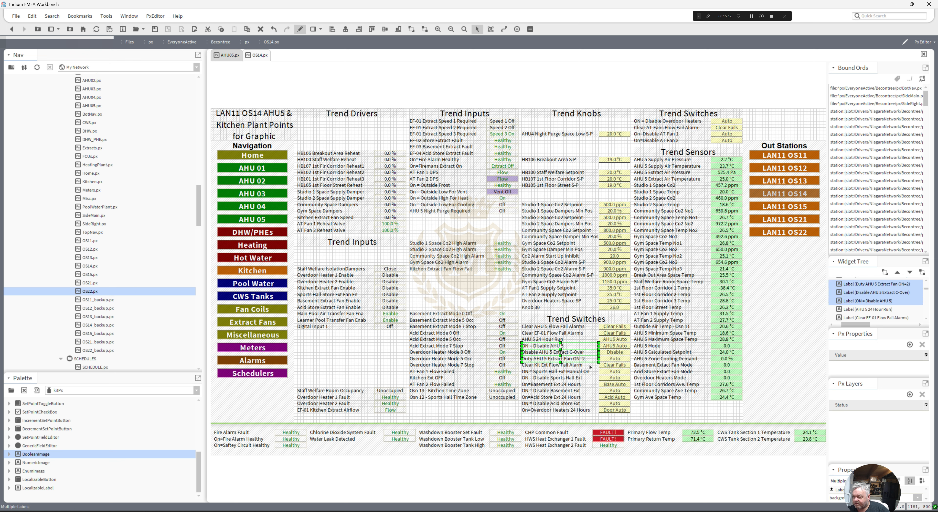
left_click(608, 359, "shift")
left_click(609, 353, "shift")
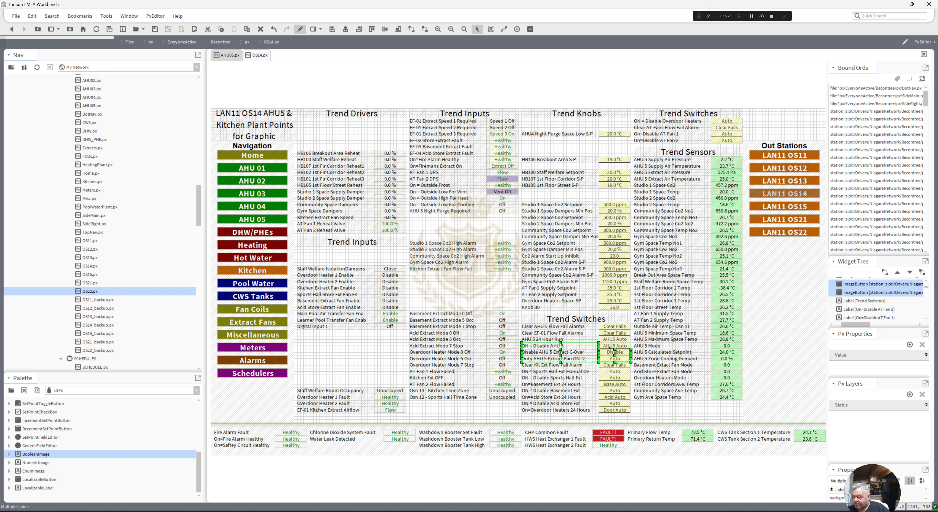
left_click(610, 346, "shift")
left_click(609, 339, "shift")
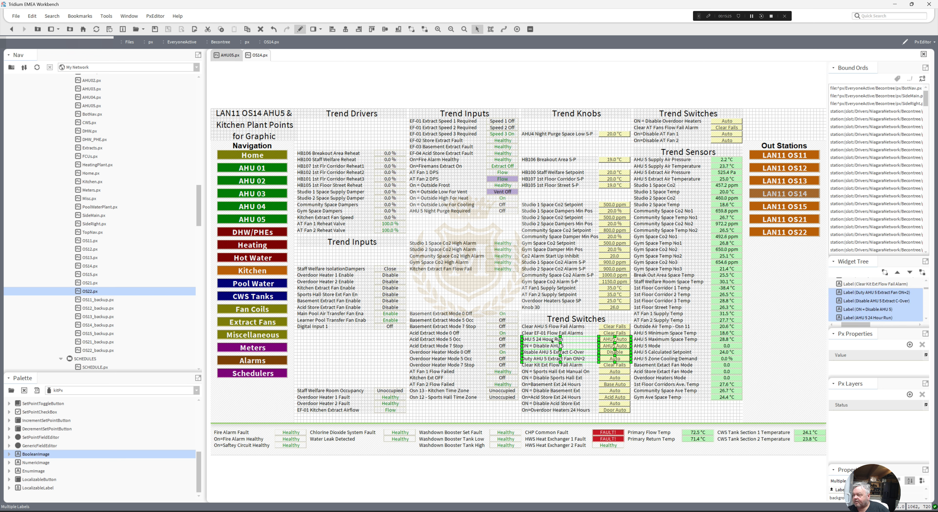
right_click(553, 341)
left_click(566, 356)
Paste the four cut switches onto AHU 05, beside the fan speed points with AHU 5 24 Hour Run level with AHU 5 Supply Fan Speed.
left_click(231, 56)
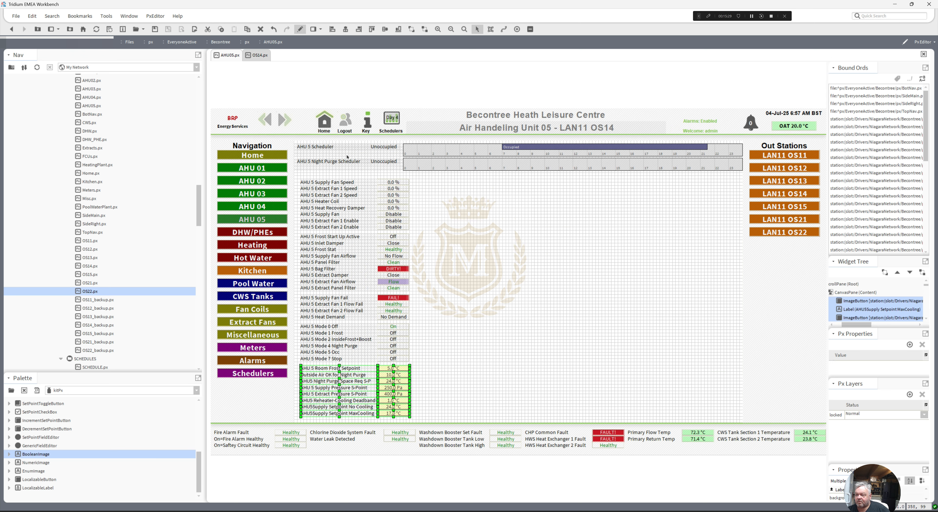
right_click(454, 214)
left_click(473, 249)
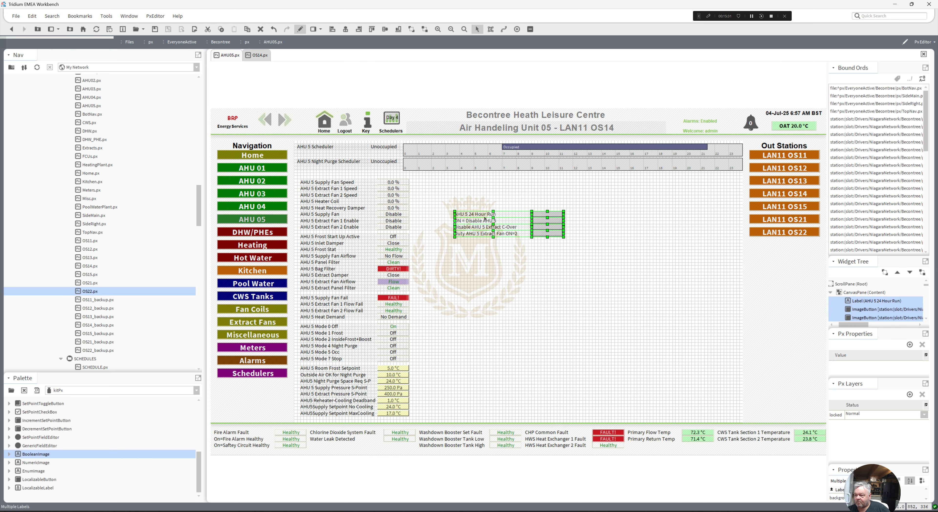
left_click_drag(484, 218, 445, 182)
Cut the AHU 5 supply and extract air pressure and temperature sensors, plus AHU 5 Minimum Space Temp through Zone Cooling Demand, from OS14.
left_click(268, 57)
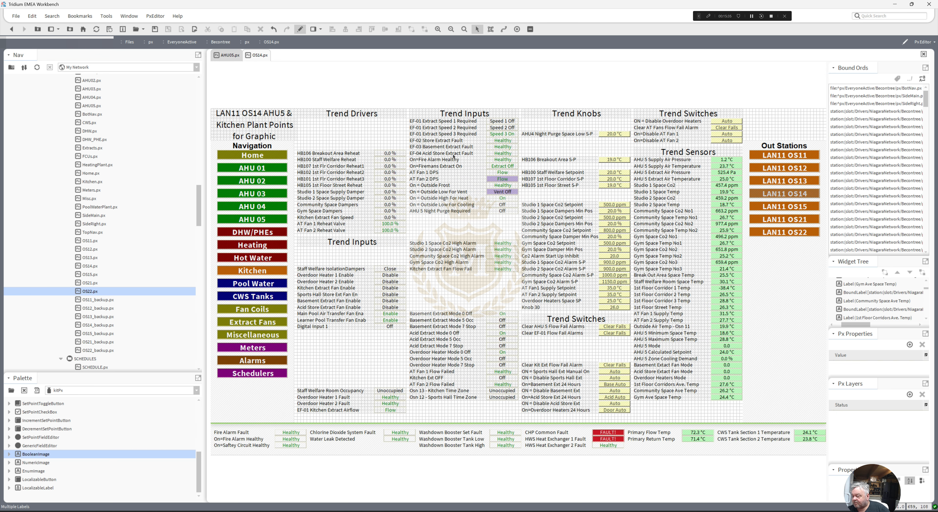
left_click(648, 160)
left_click(650, 166, "ctrl")
left_click(651, 172, "ctrl")
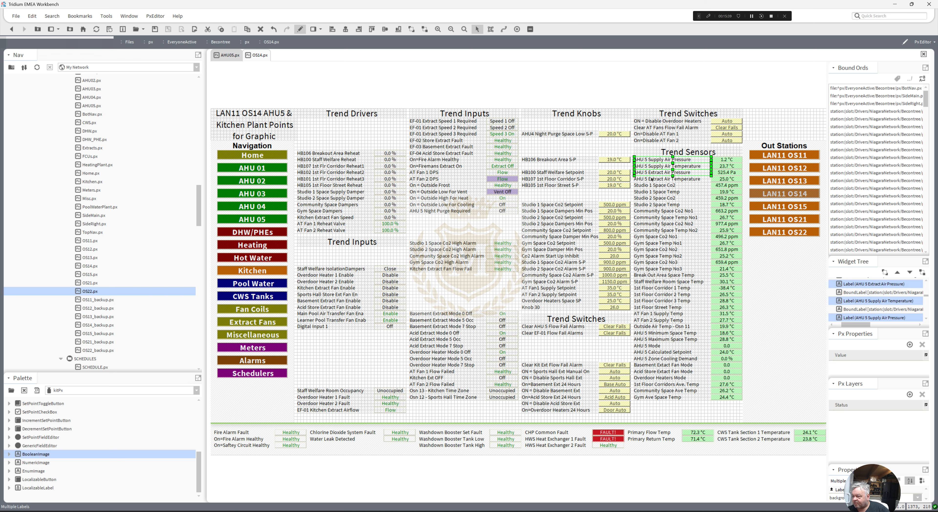
left_click(652, 179, "ctrl")
left_click(723, 179, "ctrl")
left_click(725, 172, "ctrl")
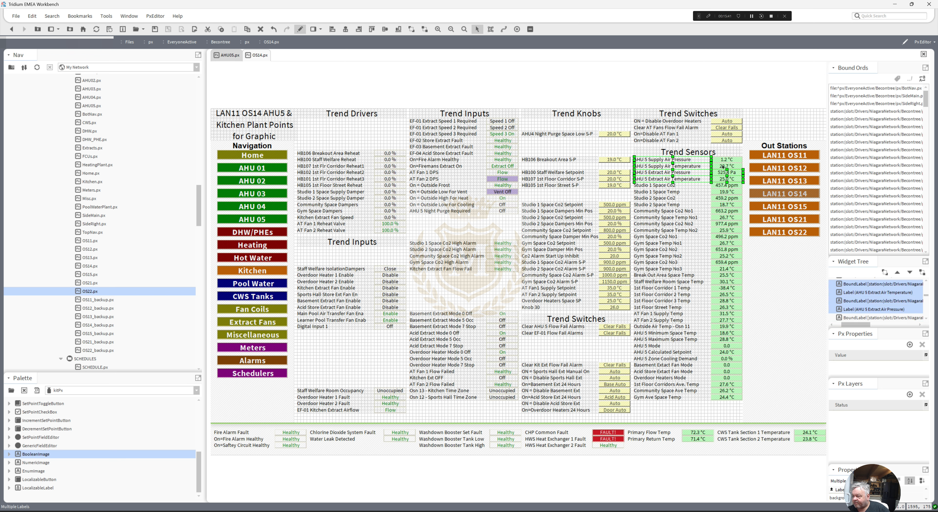
left_click(725, 166, "ctrl")
left_click(725, 160, "ctrl")
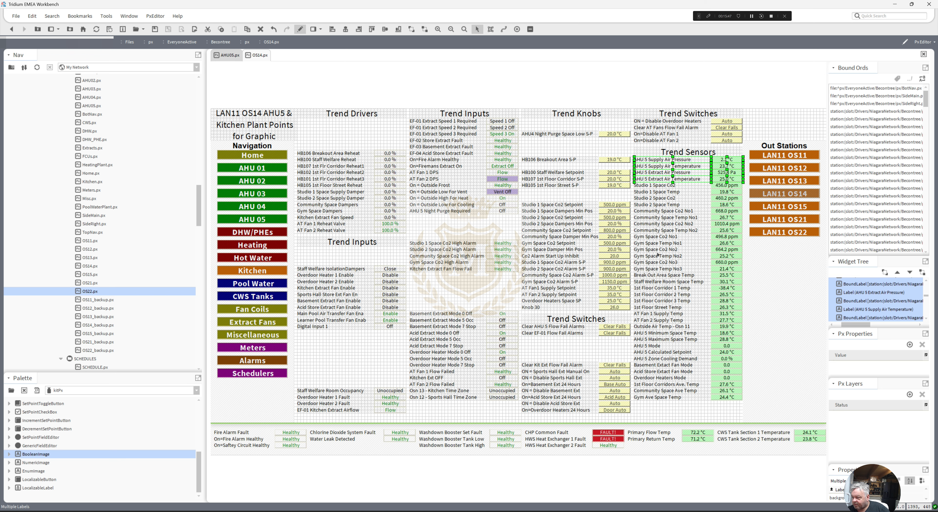
left_click(660, 333, "ctrl")
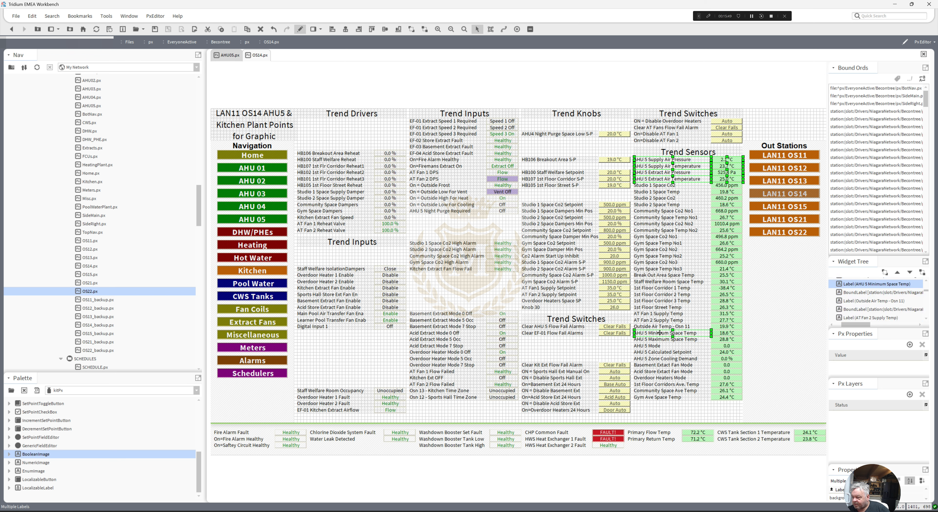
left_click(661, 339, "ctrl")
left_click(659, 346, "ctrl")
left_click(660, 352, "ctrl")
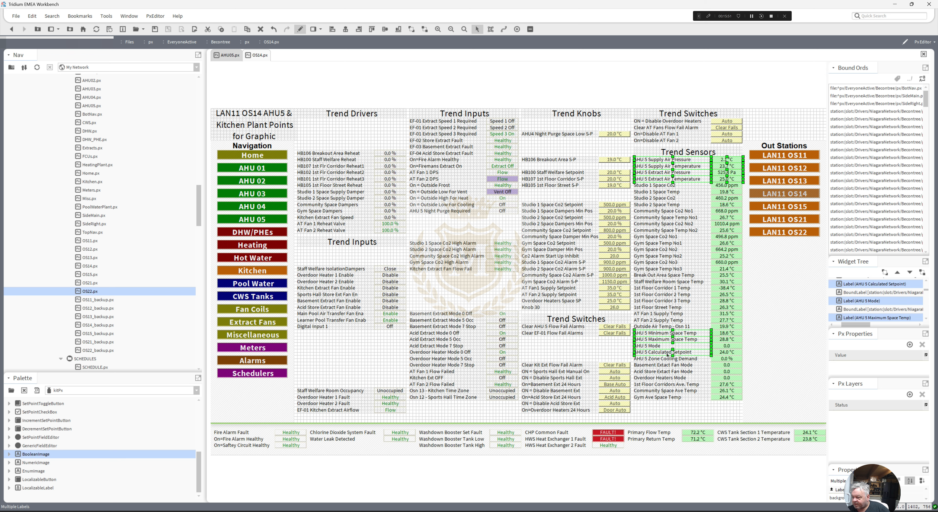
left_click(667, 359, "ctrl")
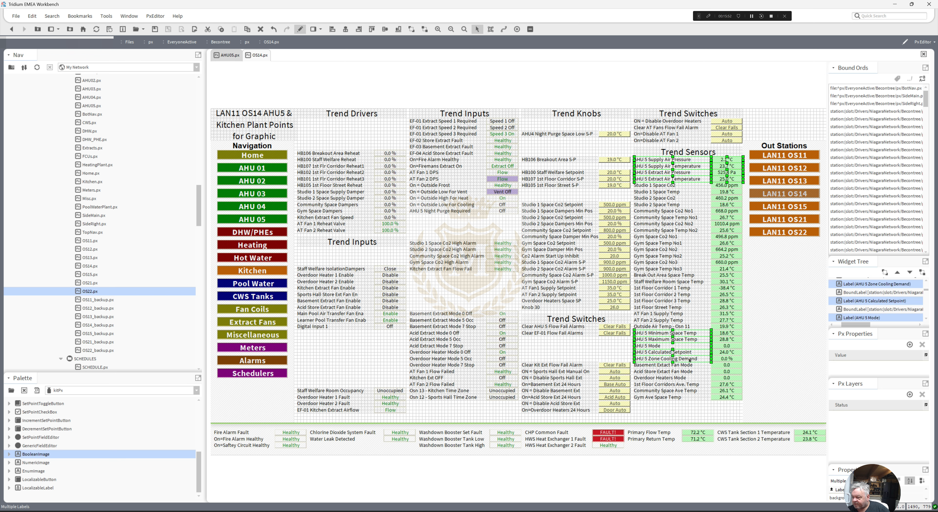
left_click(723, 357, "ctrl")
left_click(721, 351, "ctrl")
left_click(723, 345, "ctrl")
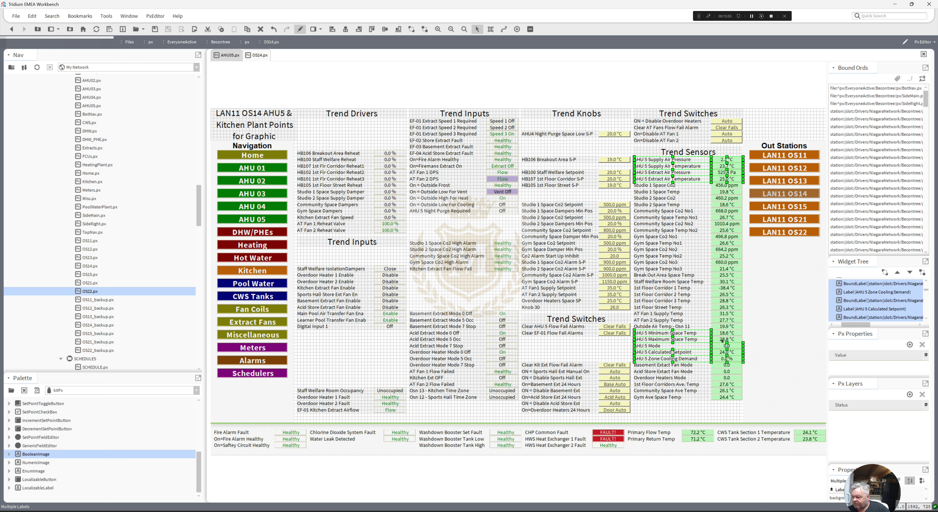
left_click(723, 338, "ctrl")
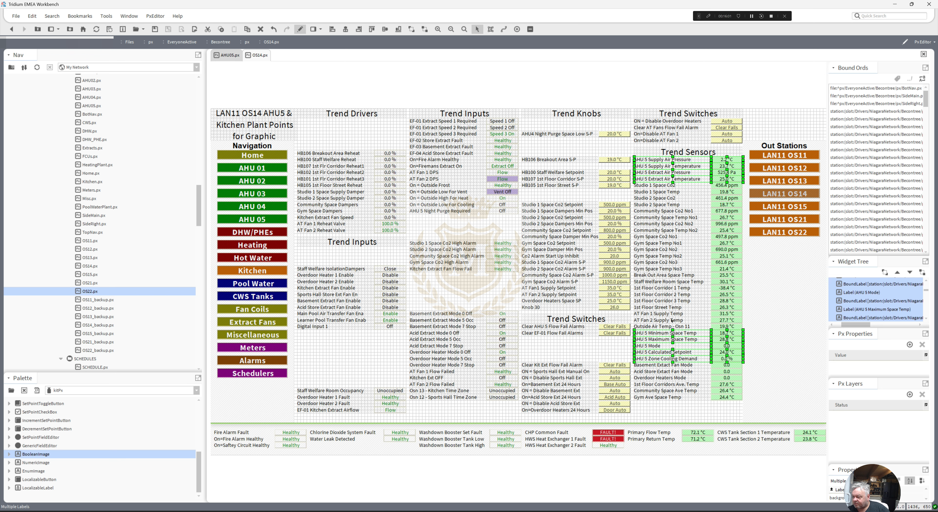
right_click(656, 333)
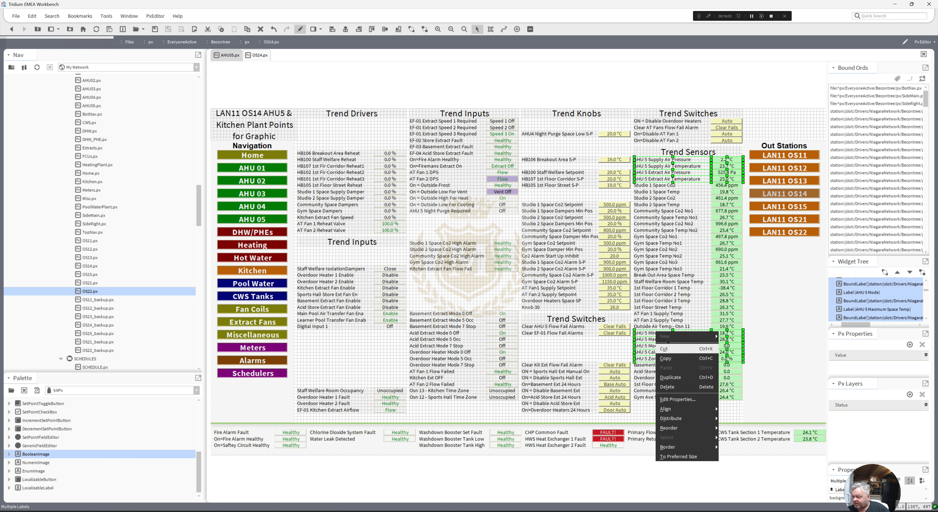
left_click(668, 348)
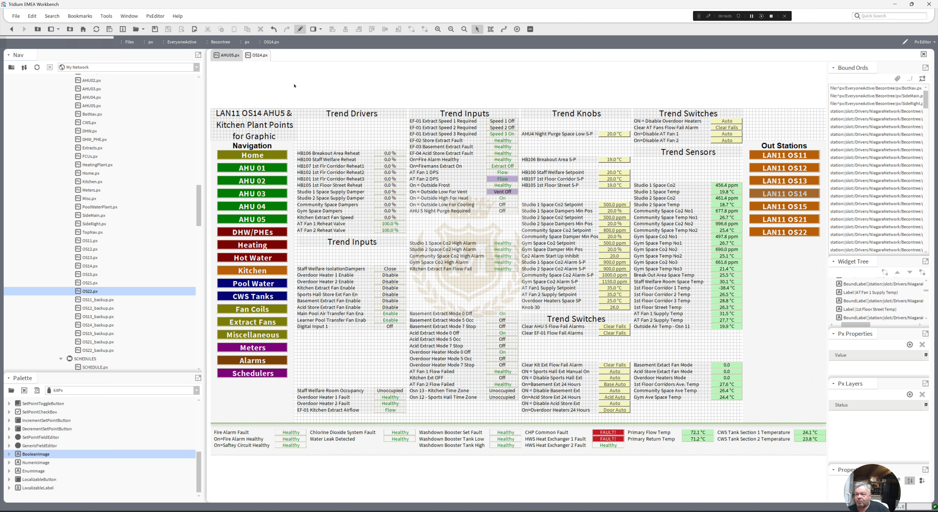
Paste the nine cut sensors onto AHU 05, with AHU 5 Supply Air Pressure just below the Duty AHU 5 Extract Fan switch.
left_click(230, 55)
key("ctrl+v")
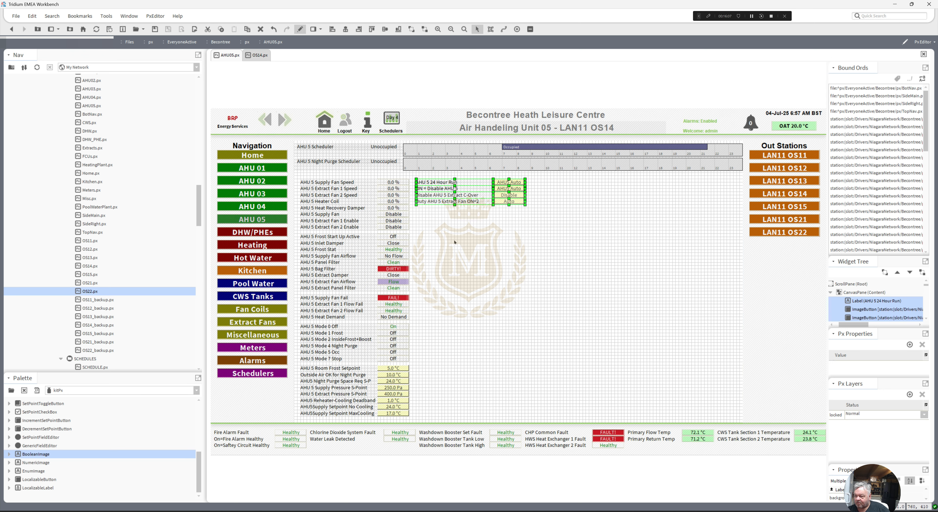
key("ctrl+v")
left_click(455, 242)
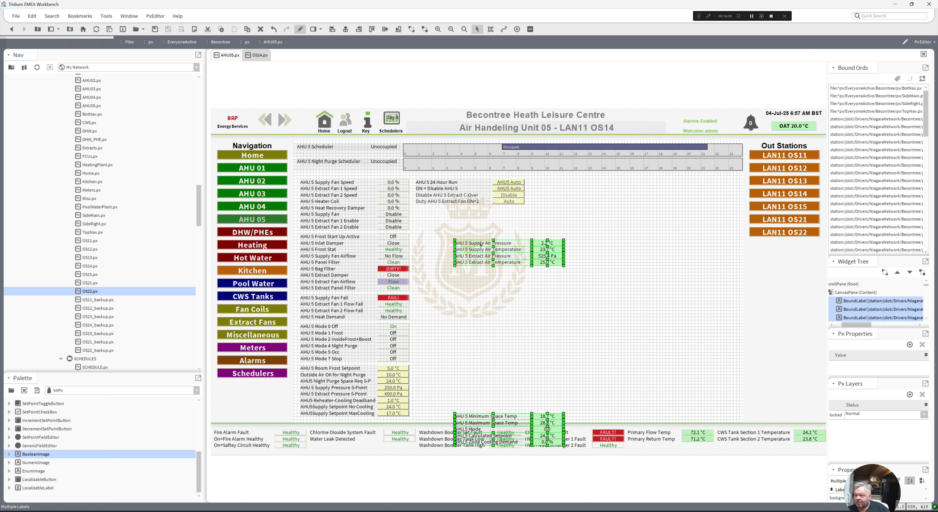
left_click_drag(481, 244, 442, 212)
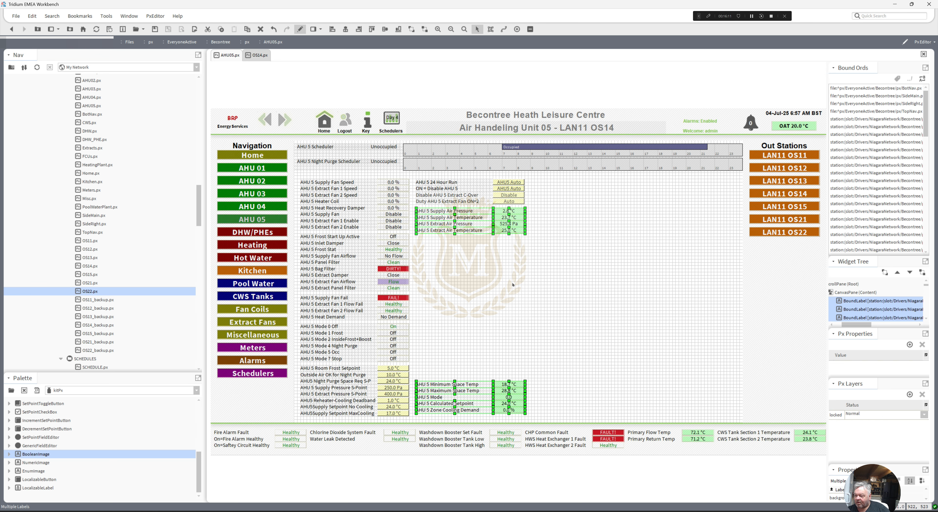
Move the five points from AHU 5 Minimum Space Temp to Zone Cooling Demand up to just below AHU 5 Extract Air Temperature.
left_click(551, 313)
left_click_drag(546, 359, 410, 424)
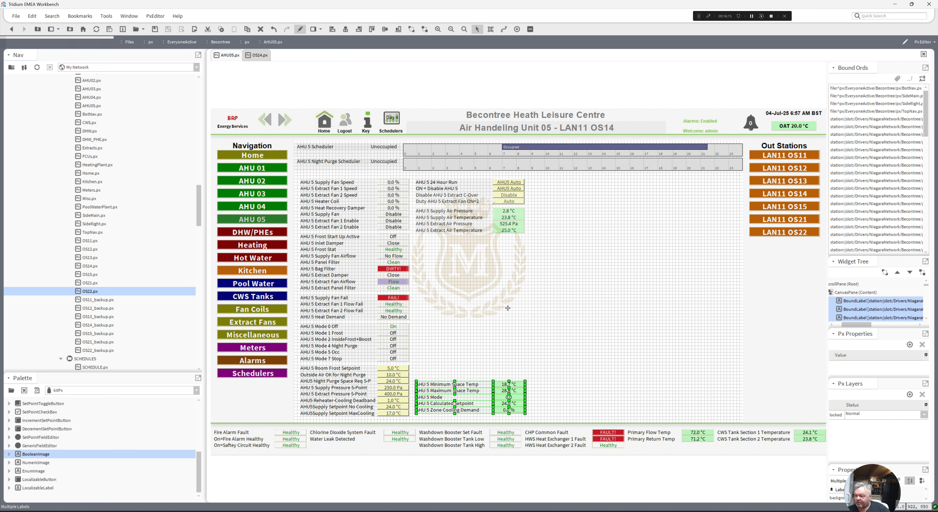
left_click_drag(508, 308, 506, 236)
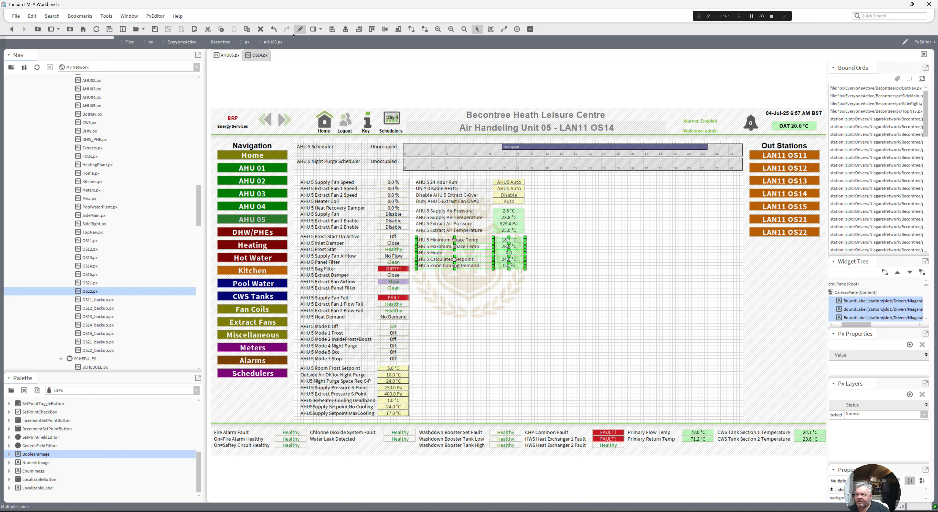
Cut Overdoor Heater 1 and 2 Enable and Fault, Overdoor Heater Modes 0, 5 and 7, ON = Disable Overdoor Heaters, and Overdoor Heaters Mode from OS14.
left_click(258, 55)
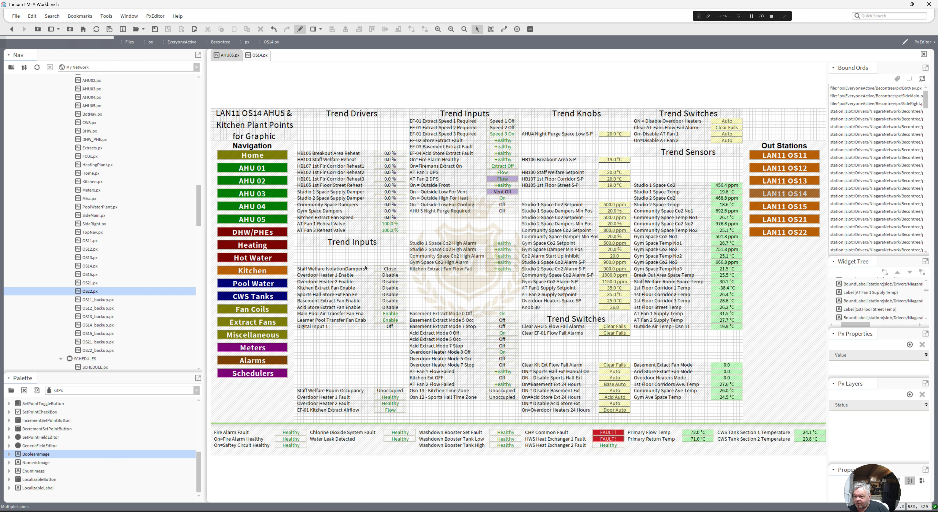
left_click(335, 276)
left_click(360, 284, "ctrl")
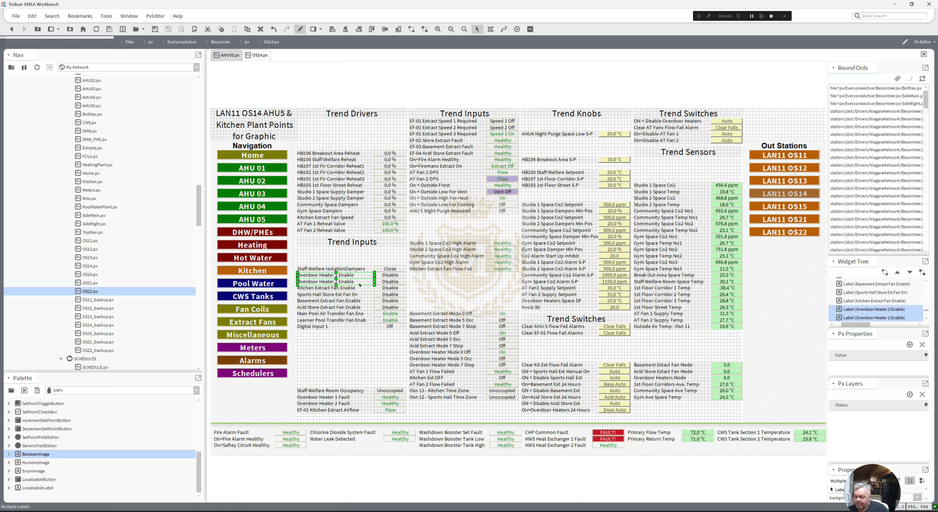
left_click(385, 284, "ctrl")
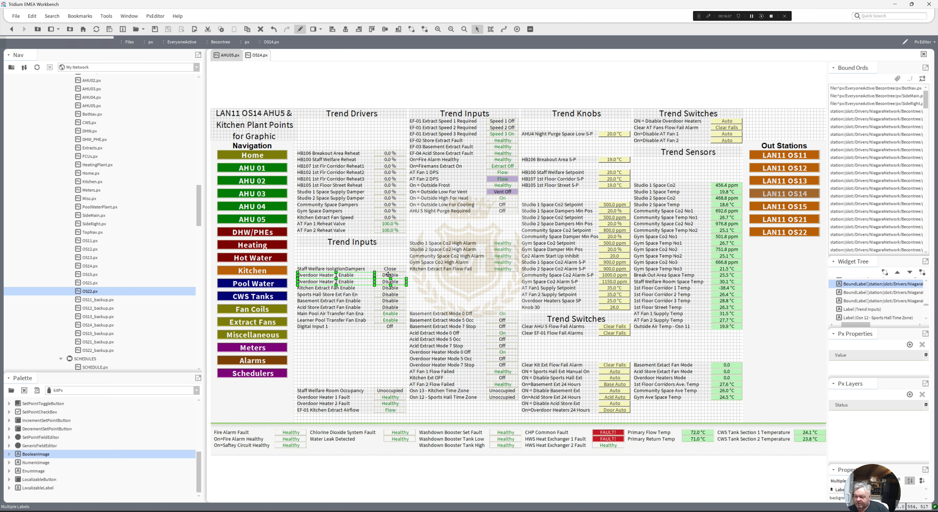
left_click(388, 275, "ctrl")
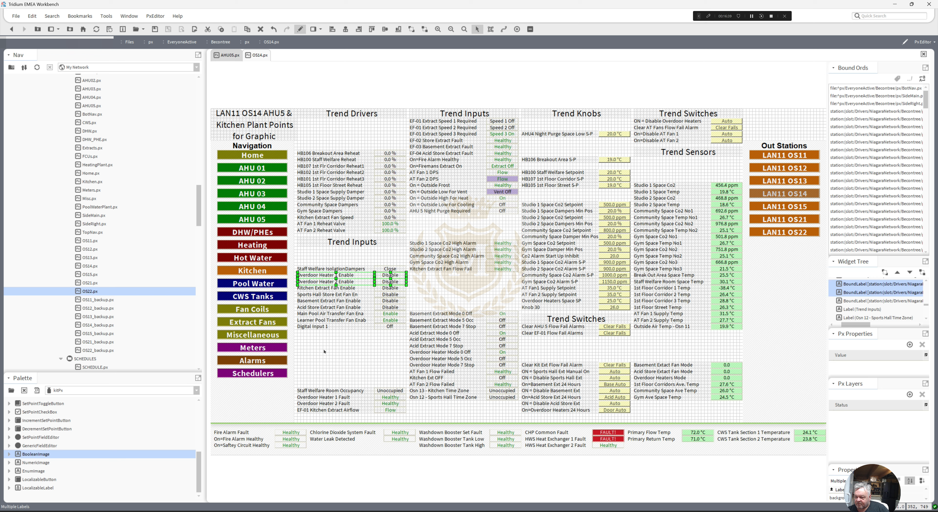
left_click(323, 398, "ctrl")
left_click(361, 405, "ctrl")
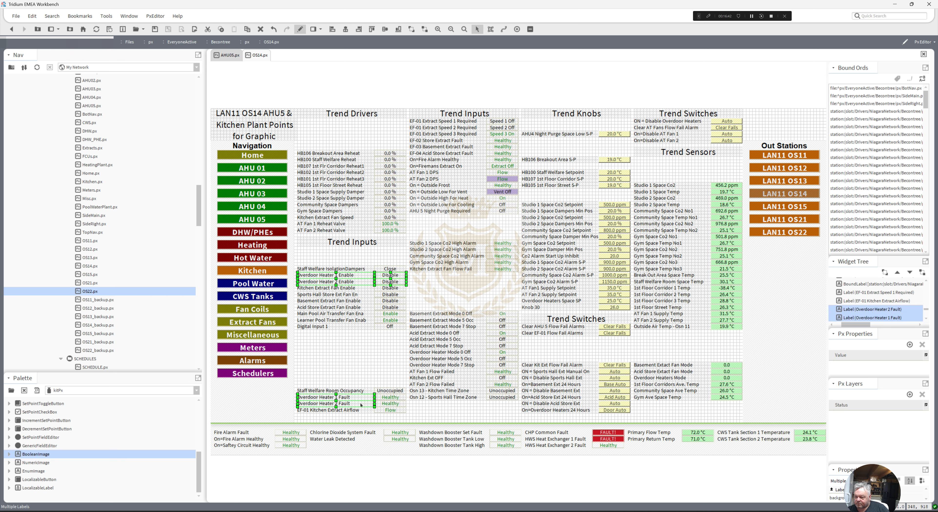
left_click(384, 404, "ctrl")
left_click(386, 399, "ctrl")
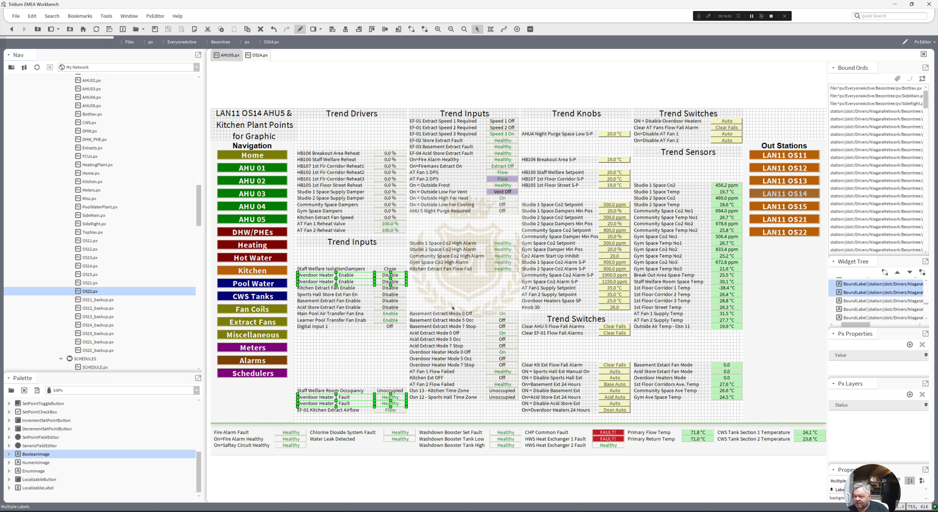
left_click(439, 352, "ctrl")
left_click(437, 359, "ctrl")
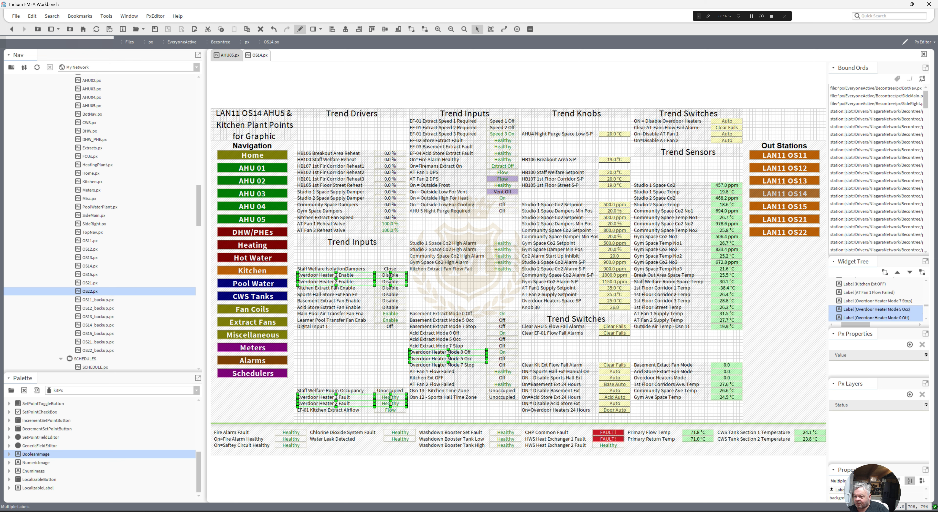
left_click(475, 365, "ctrl")
left_click(496, 365, "ctrl")
left_click(500, 359, "ctrl")
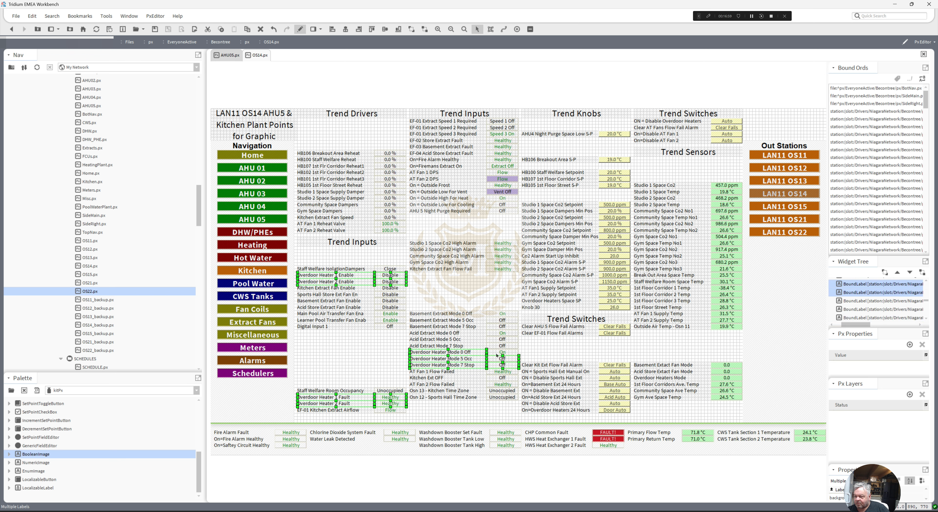
left_click(497, 350, "ctrl")
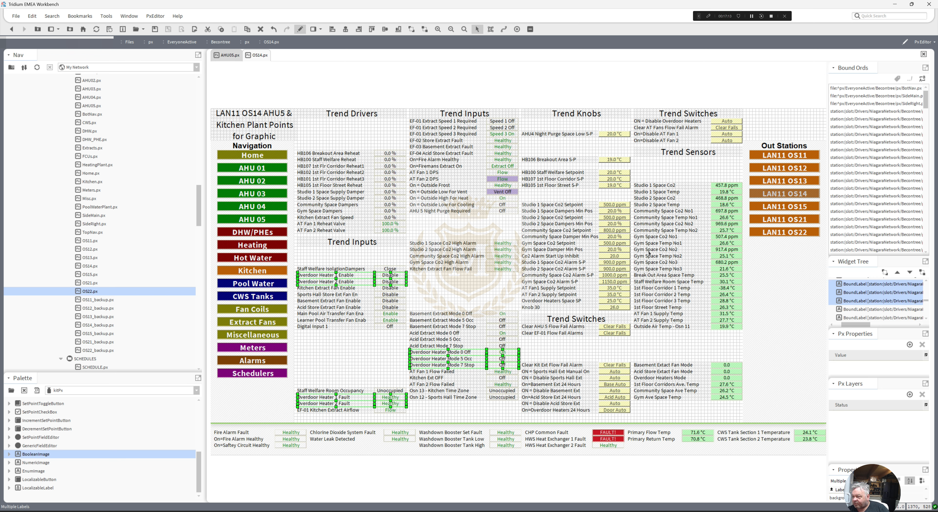
left_click(672, 121, "ctrl")
left_click(727, 121, "ctrl")
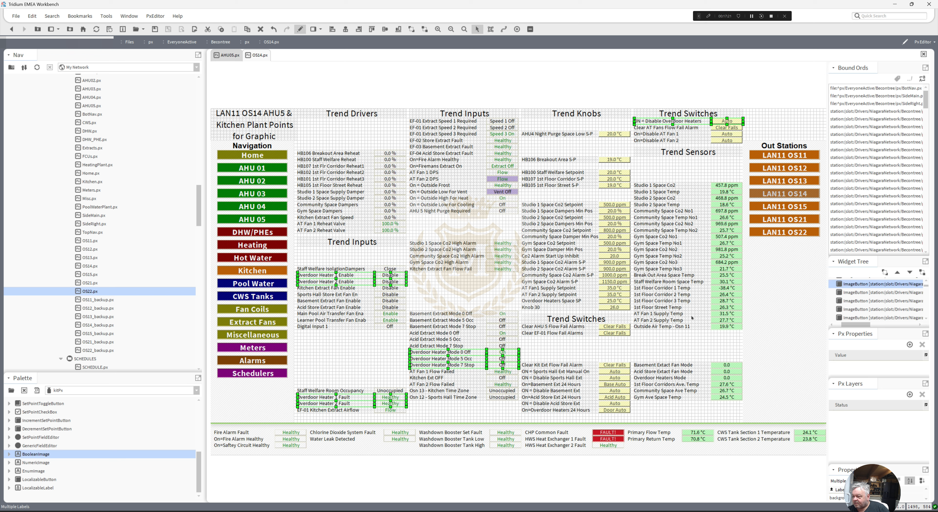
left_click(667, 379, "ctrl")
left_click(724, 379, "ctrl")
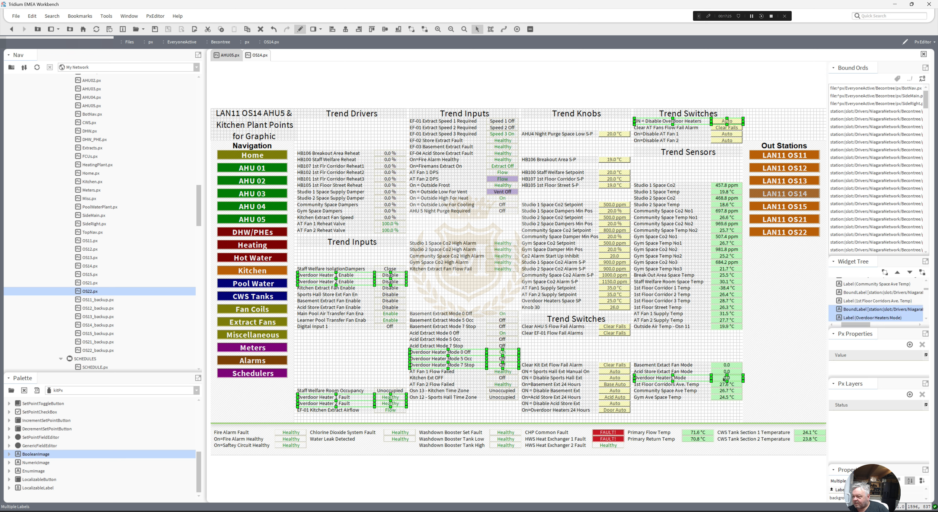
right_click(688, 380)
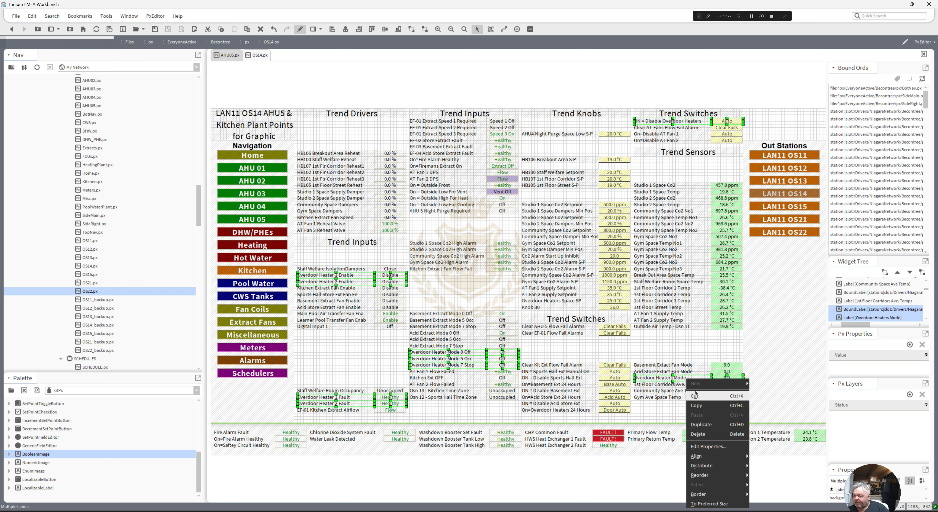
left_click(695, 397)
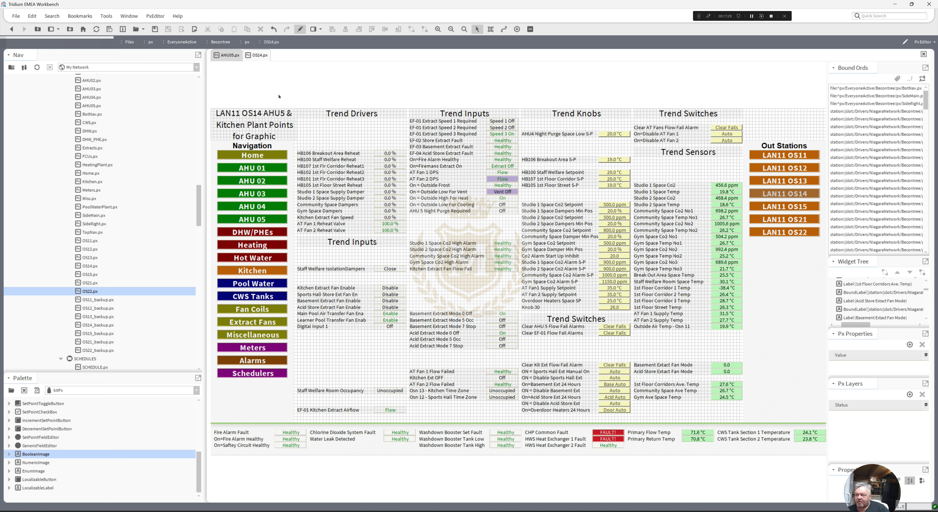
Paste the cut overdoor heater points onto the Miscellaneous Plant graphic and shift them so the Enable labels start near the grid's left edge.
left_click(228, 55)
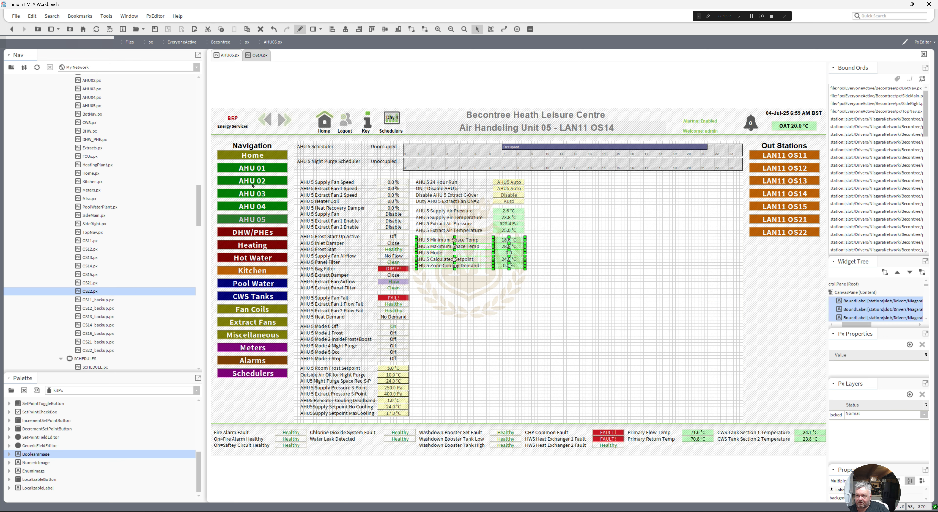
left_click(300, 30)
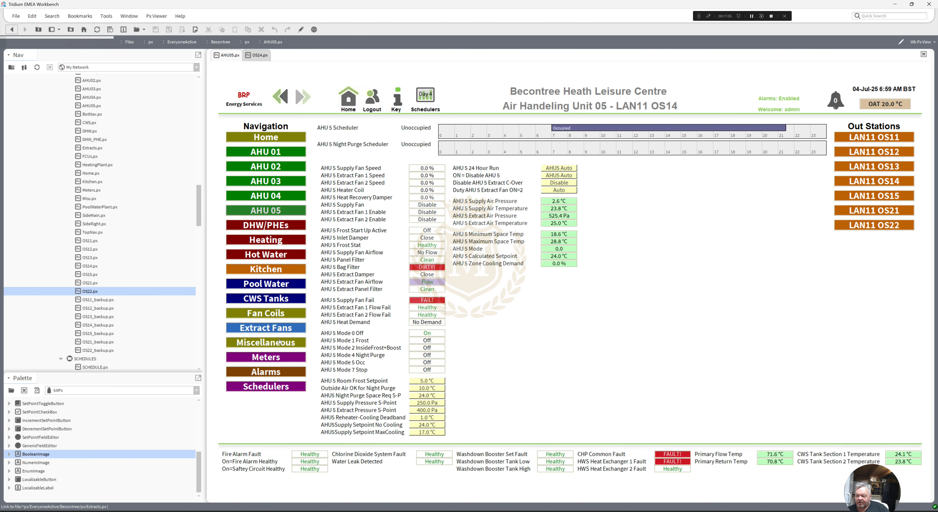
left_click(275, 342)
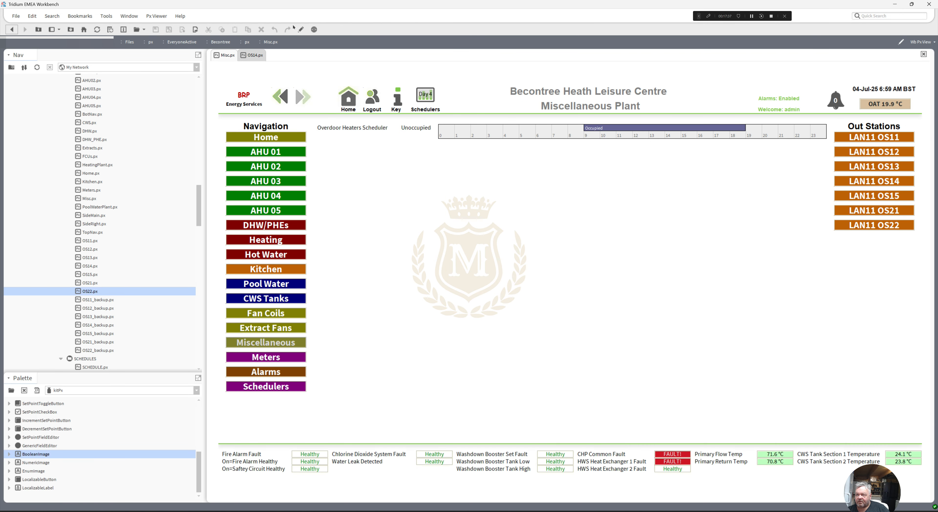
left_click(301, 30)
right_click(366, 179)
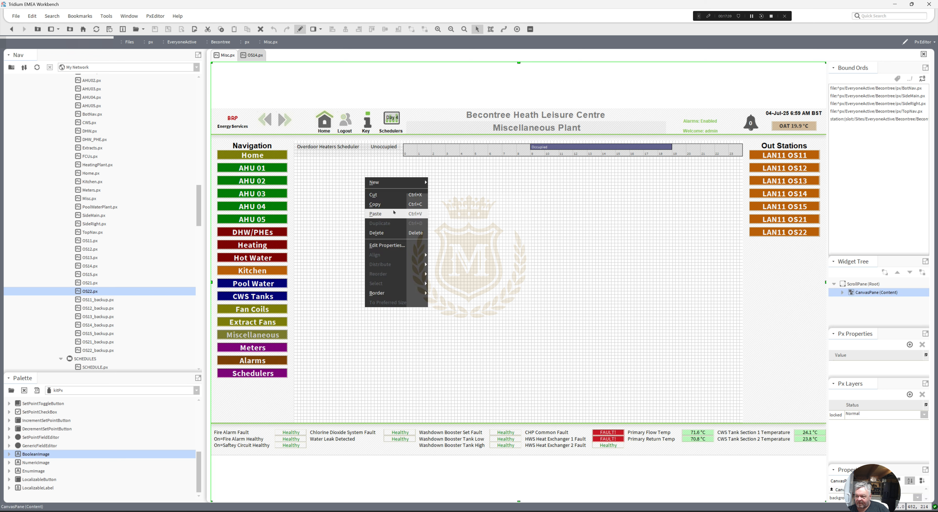
left_click(375, 214)
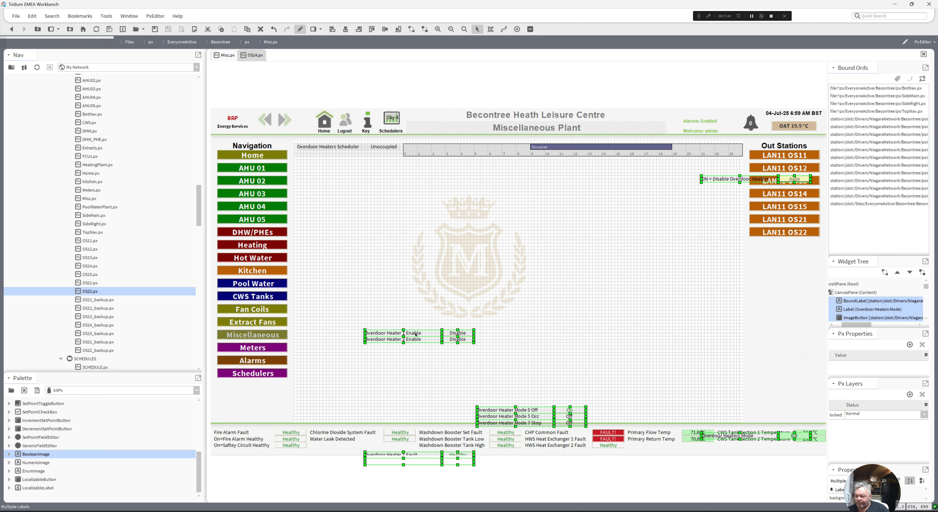
left_click_drag(391, 256, 349, 178)
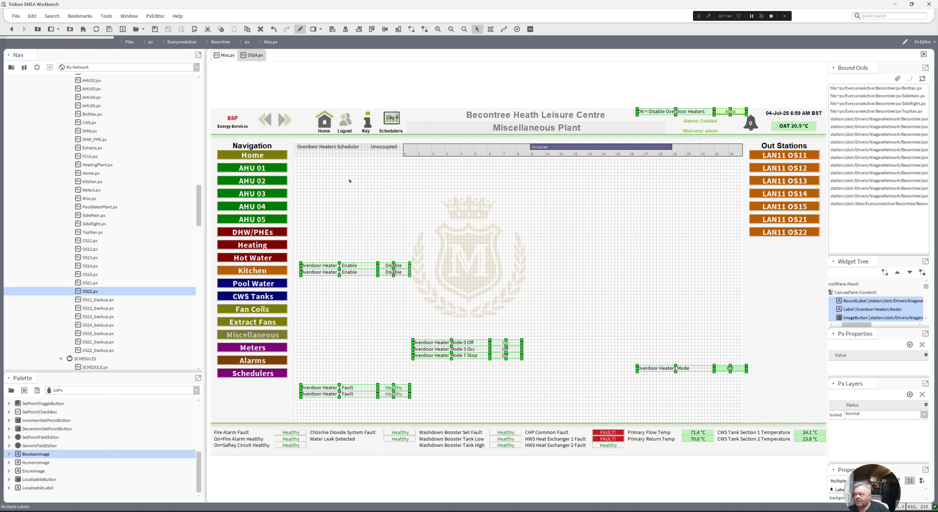
Stack ON = Disable Overdoor Heaters, the three Overdoor Heater Mode points and the two Fault points beneath Overdoor Heater 2 Enable.
left_click_drag(611, 176, 392, 280)
left_click_drag(402, 330, 559, 376)
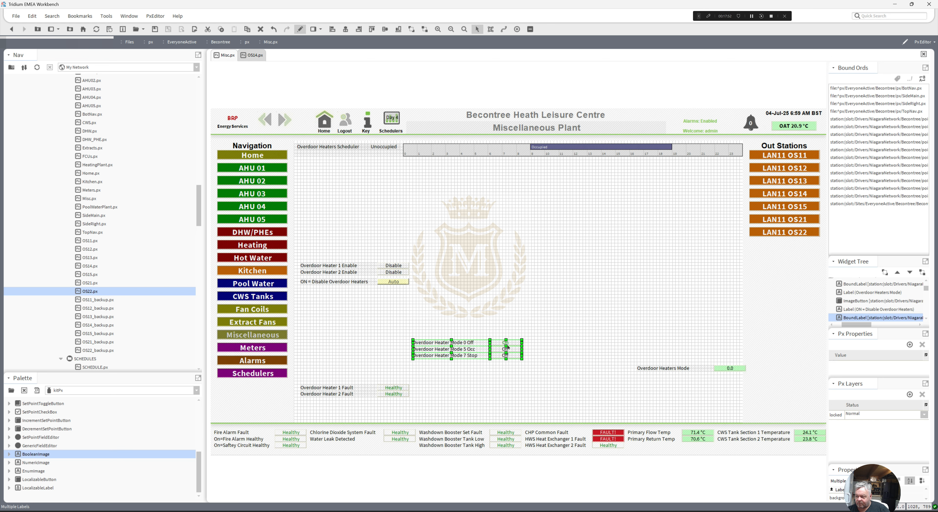
left_click_drag(504, 344, 390, 296)
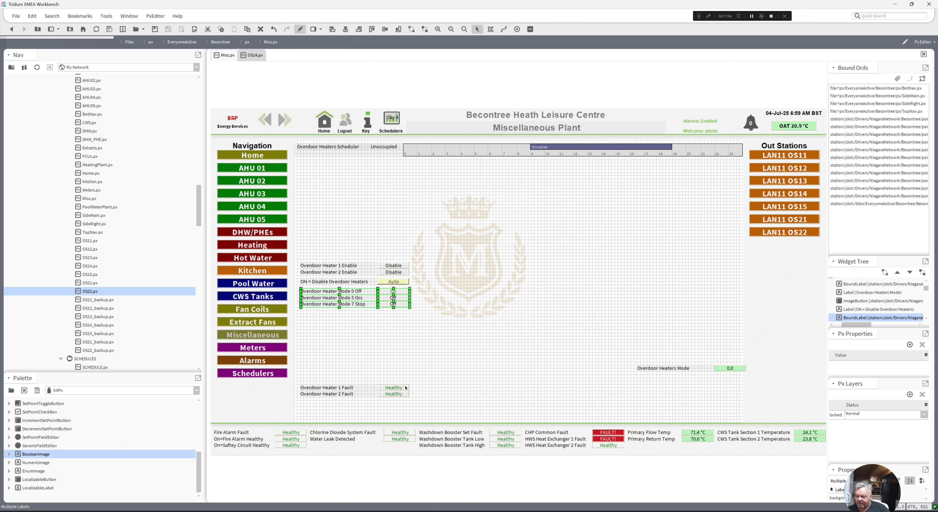
mouse_move(429, 372)
left_mouse_down()
mouse_move(342, 413)
mouse_move(290, 414)
left_mouse_up()
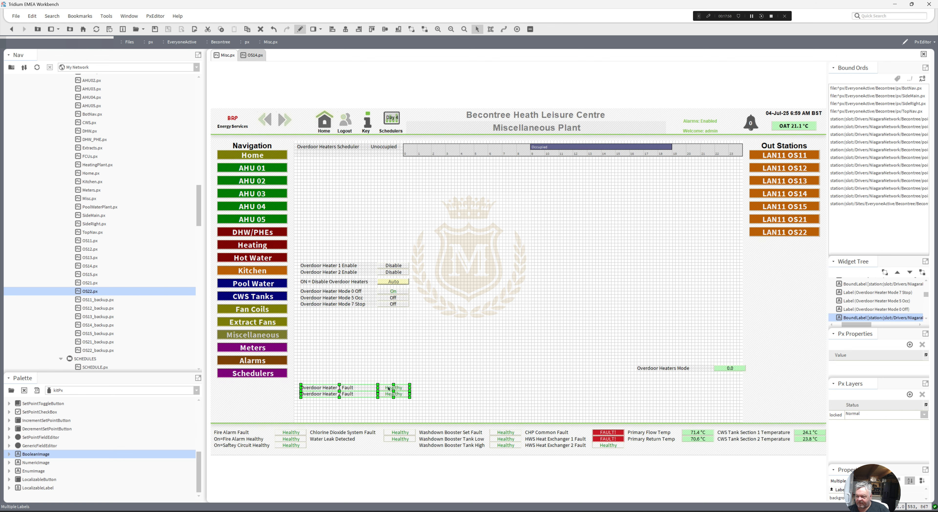
left_click_drag(389, 389, 389, 314)
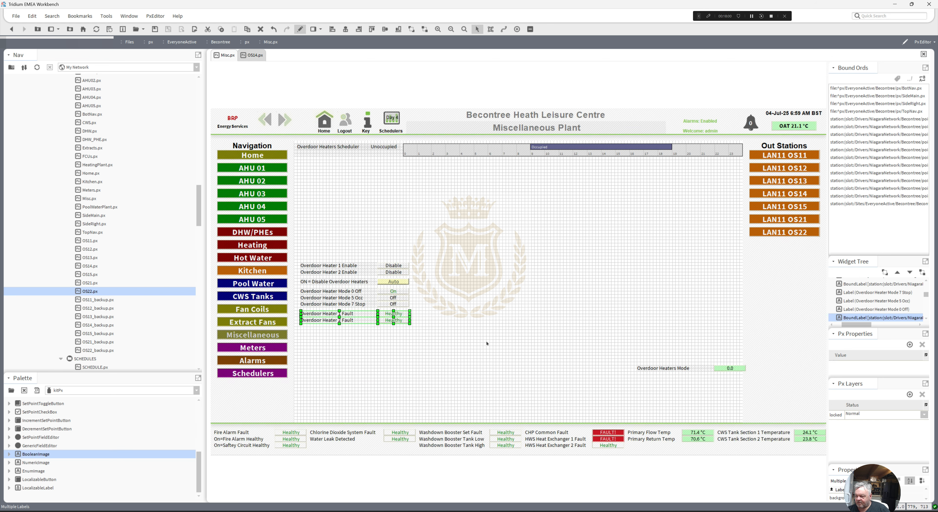
Place Overdoor Heaters Mode below the Fault points, move the whole block up beneath the Overdoor Heaters Scheduler, and leave edit mode.
left_click_drag(611, 352, 793, 390)
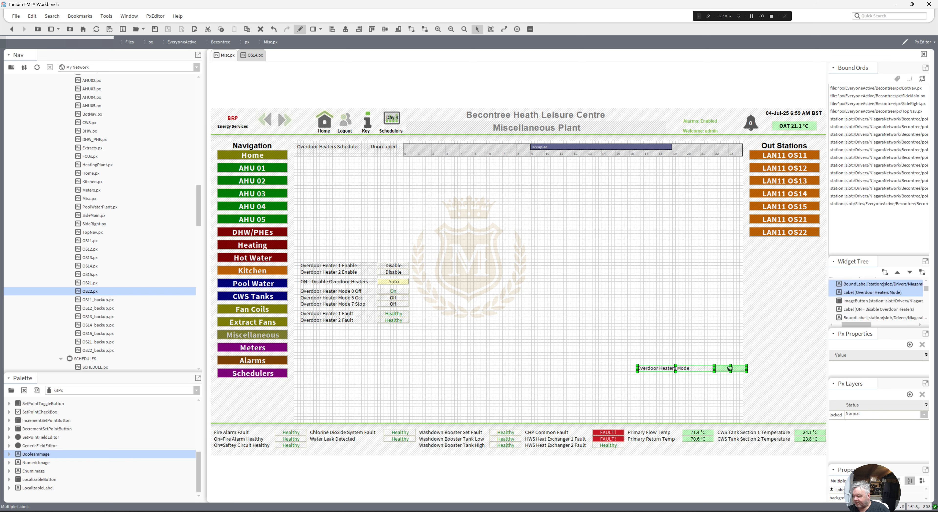
left_click_drag(731, 368, 293, 244)
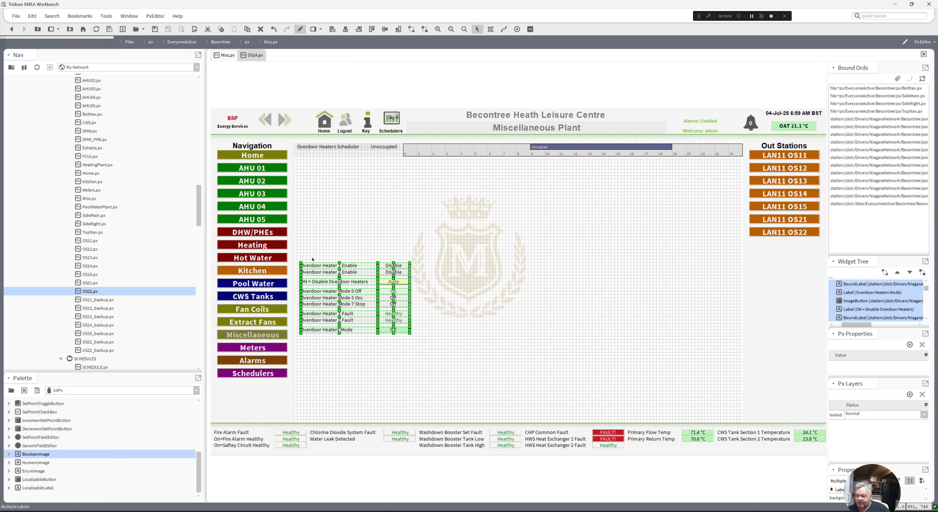
left_click_drag(322, 206, 314, 164)
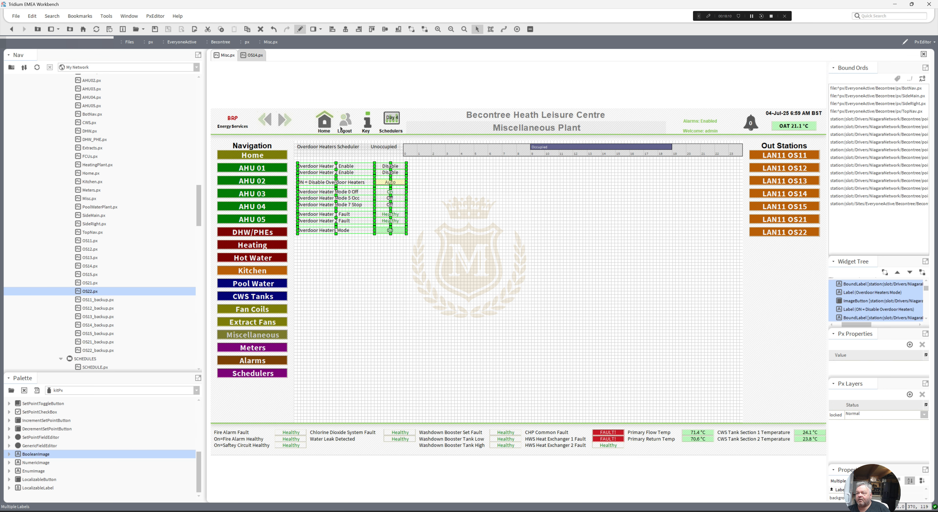
left_click(300, 32)
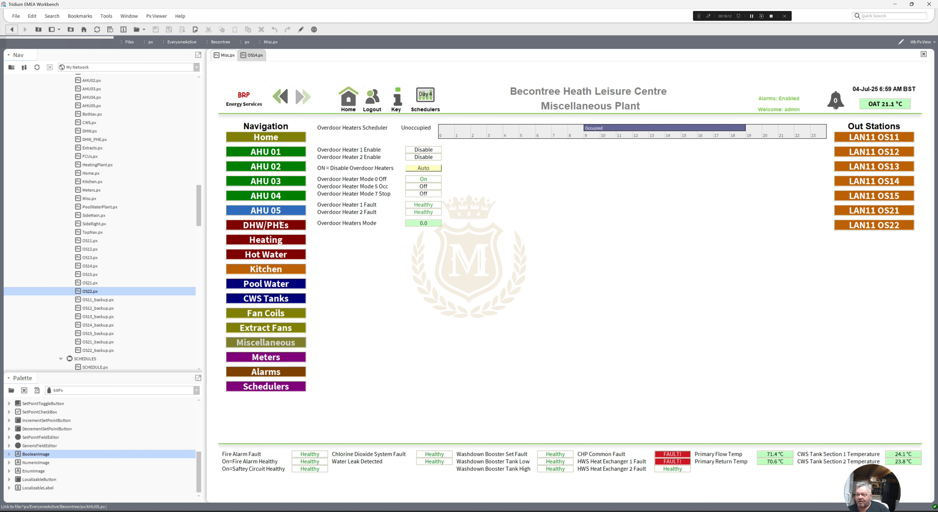
Bring back the AHU 05 graphic and cut the Clear AHU 5 Flow Fail Alarms switch with its label from OS14.
left_click(265, 211)
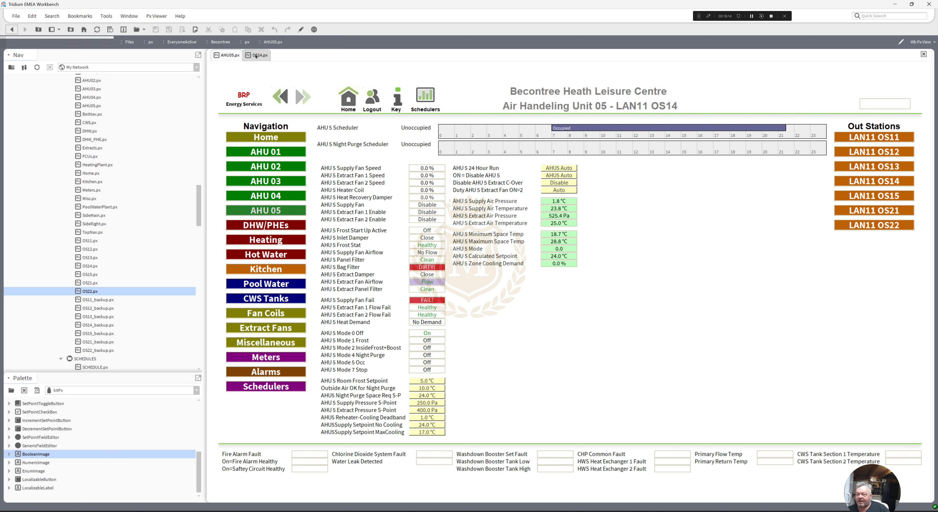
left_click(258, 55)
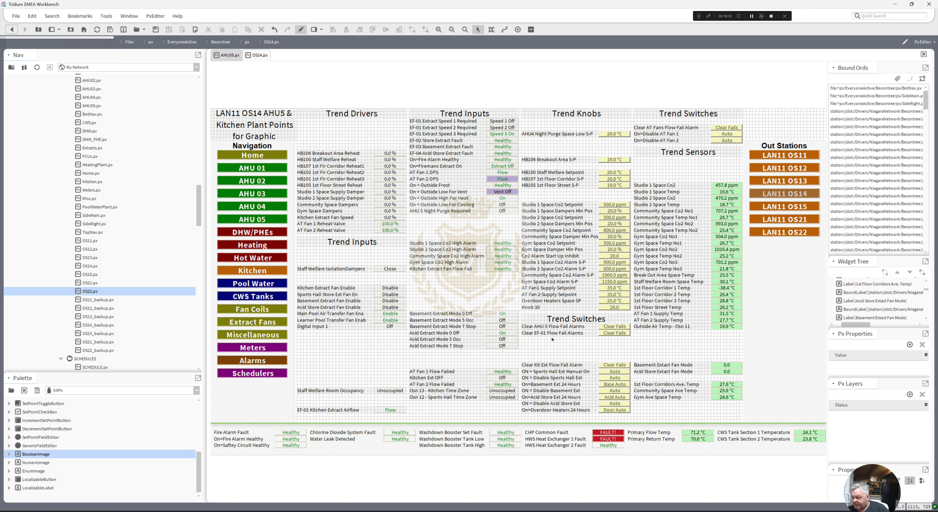
left_click(545, 327)
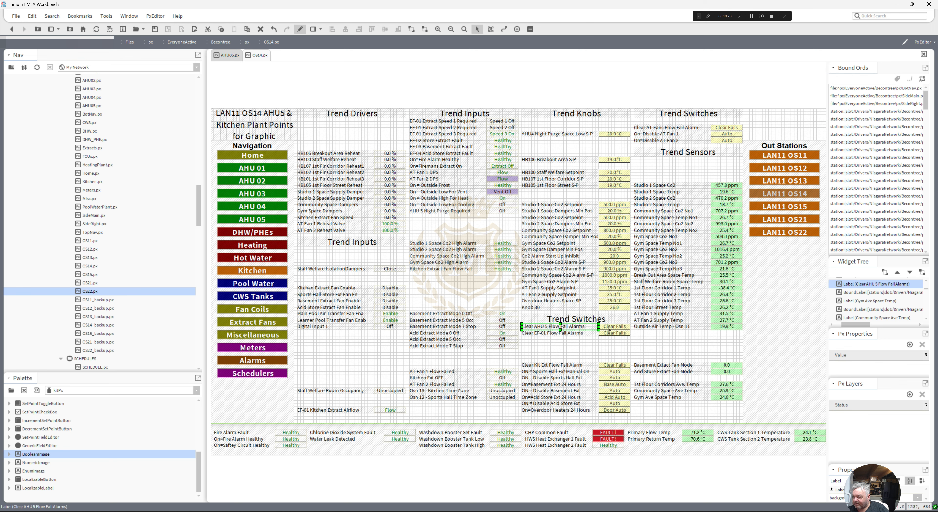
left_click(608, 330, "ctrl")
right_click(609, 328)
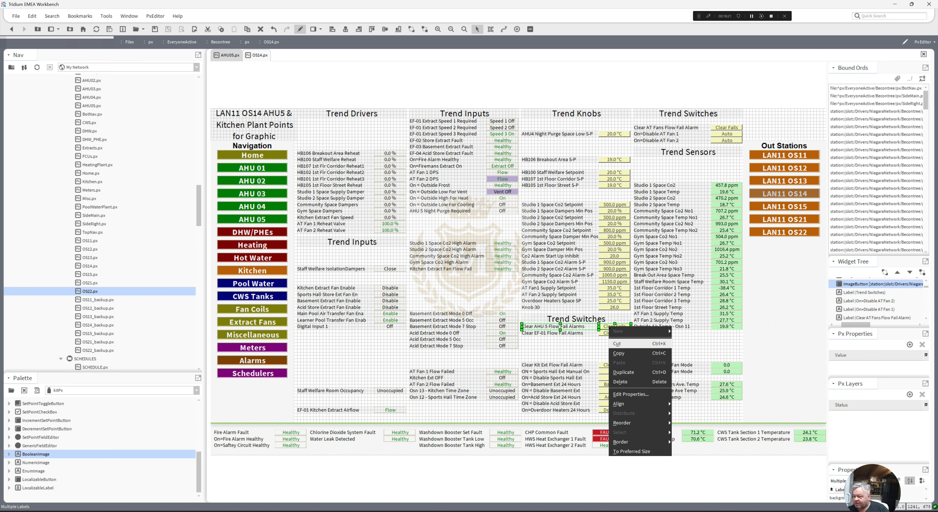
left_click(619, 345)
Paste the Clear AHU 5 Flow Fail Alarms switch onto AHU 05 just below AHU 5 Zone Cooling Demand, and return to OS14.
left_click(228, 56)
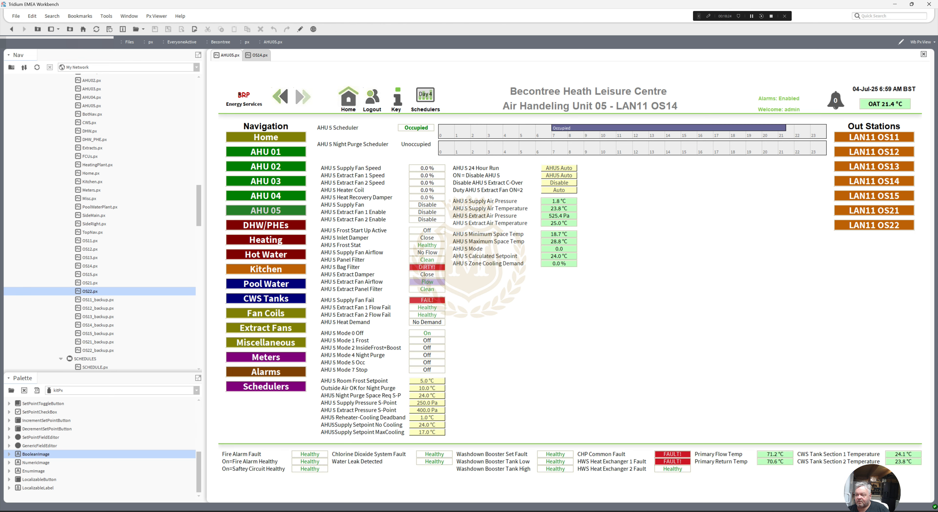
left_click(300, 30)
right_click(447, 283)
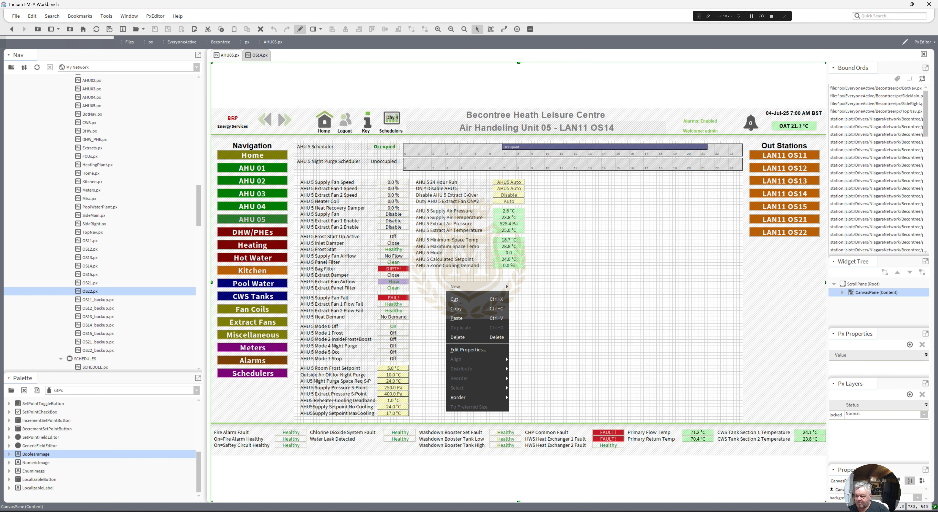
left_click(456, 318)
left_click_drag(458, 284, 429, 274)
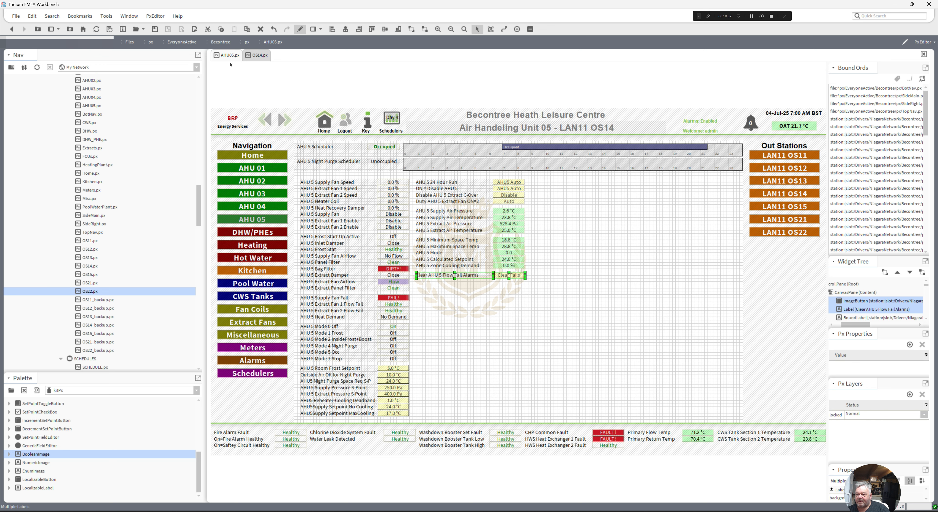
left_click(250, 56)
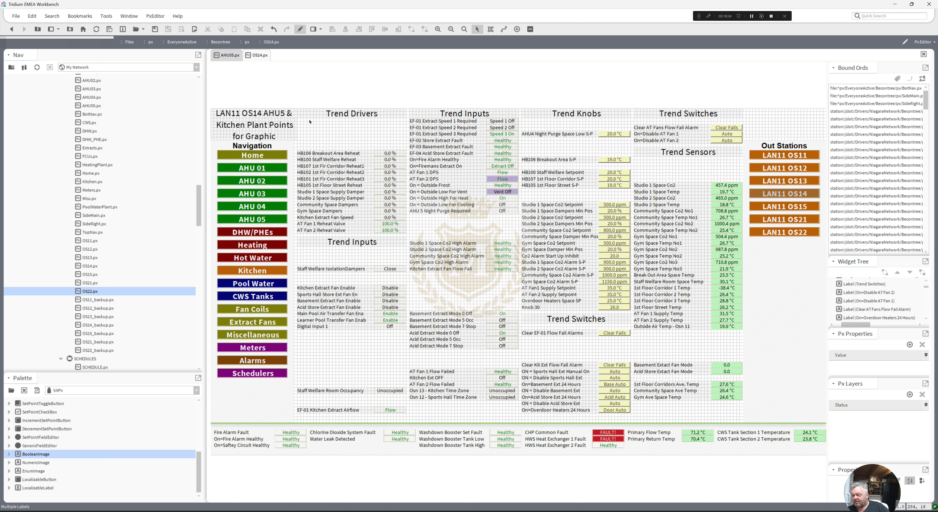
Cut the Overdoor Heaters Space SP setpoint together with its label from OS14.
left_click(545, 301)
left_click(606, 301, "ctrl")
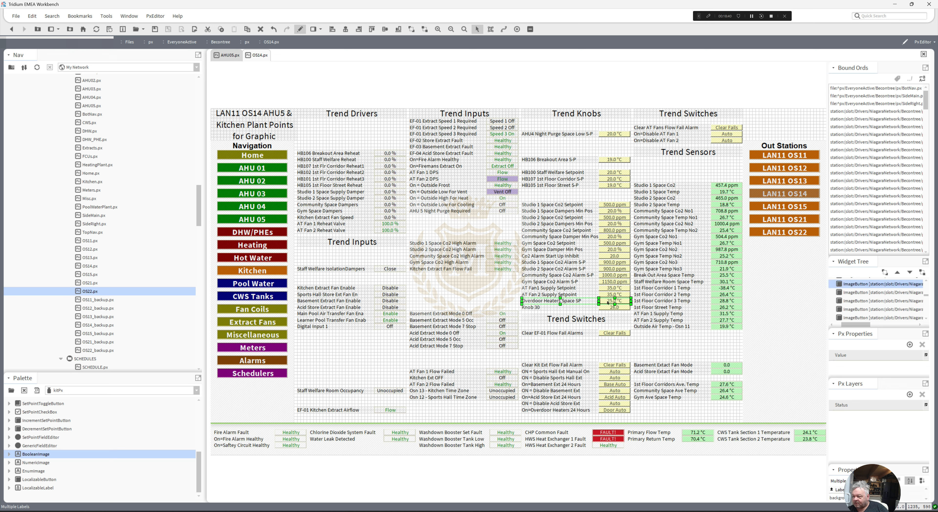
right_click(607, 301)
left_click(615, 318)
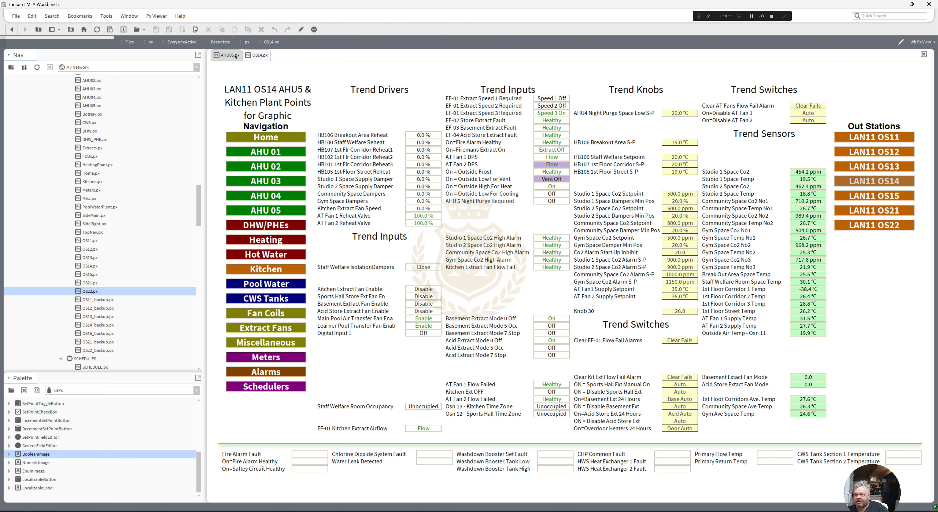
Paste the Overdoor Heaters Space SP setpoint onto Miscellaneous Plant, place it just below Overdoor Heaters Mode, and return to OS14.
left_click(227, 55)
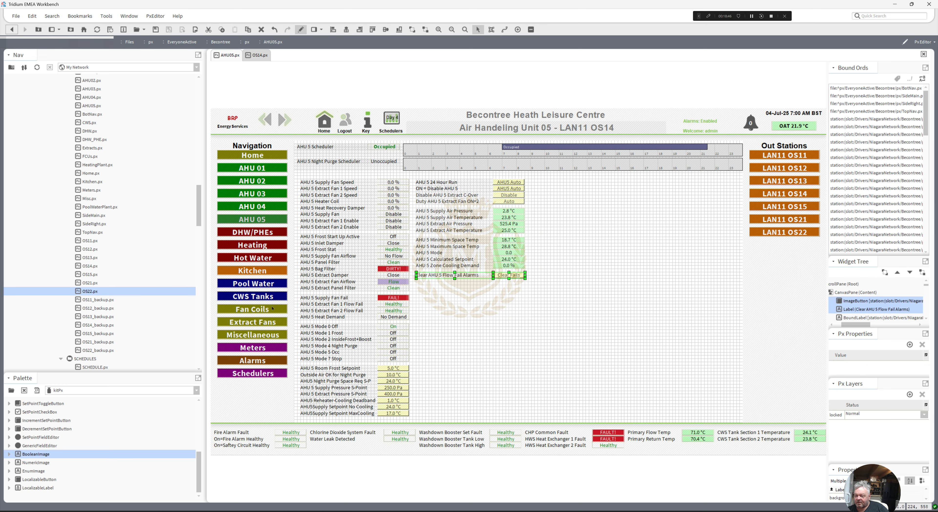
left_click(301, 30)
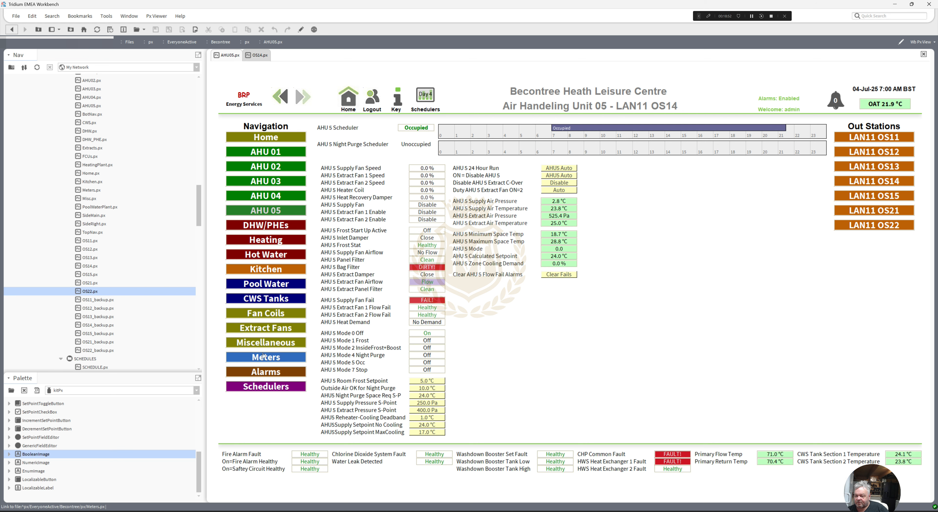
left_click(263, 345)
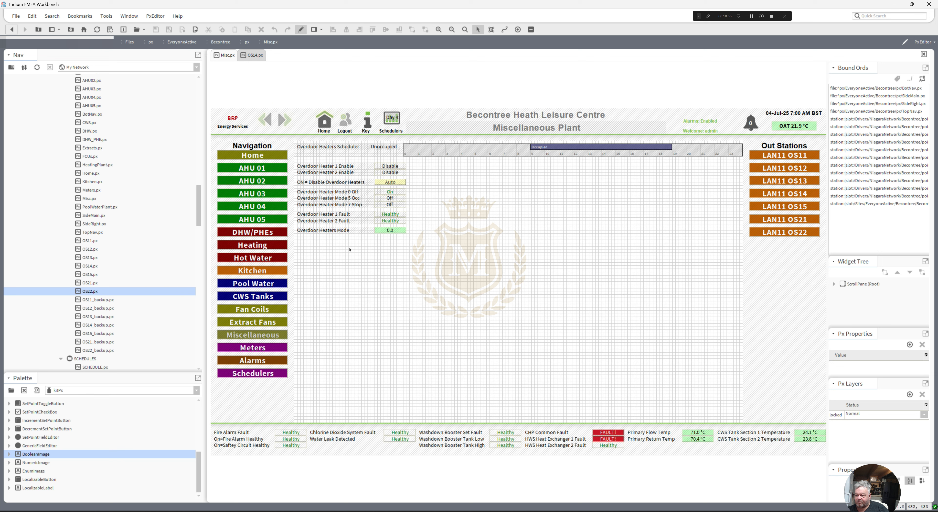
right_click(349, 249)
left_click(365, 284)
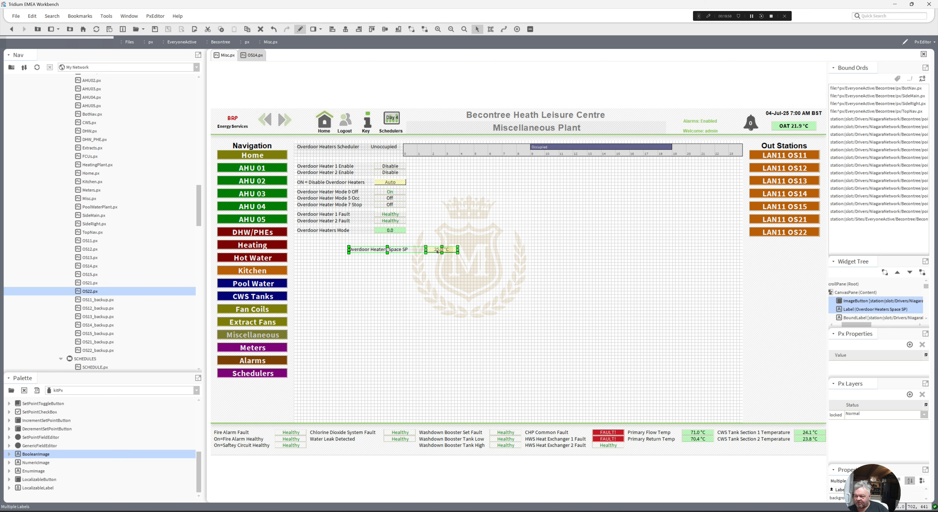
left_click_drag(387, 246, 336, 236)
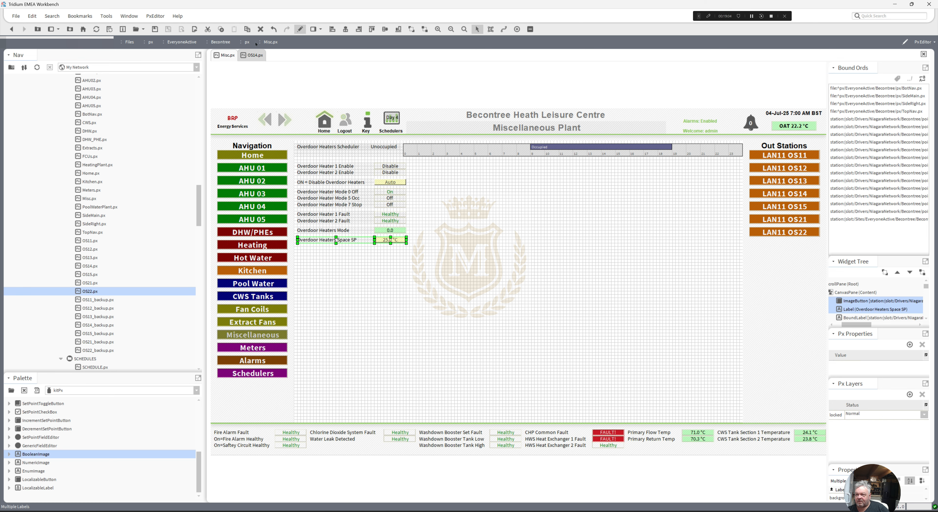
left_click(300, 29)
left_click(252, 55)
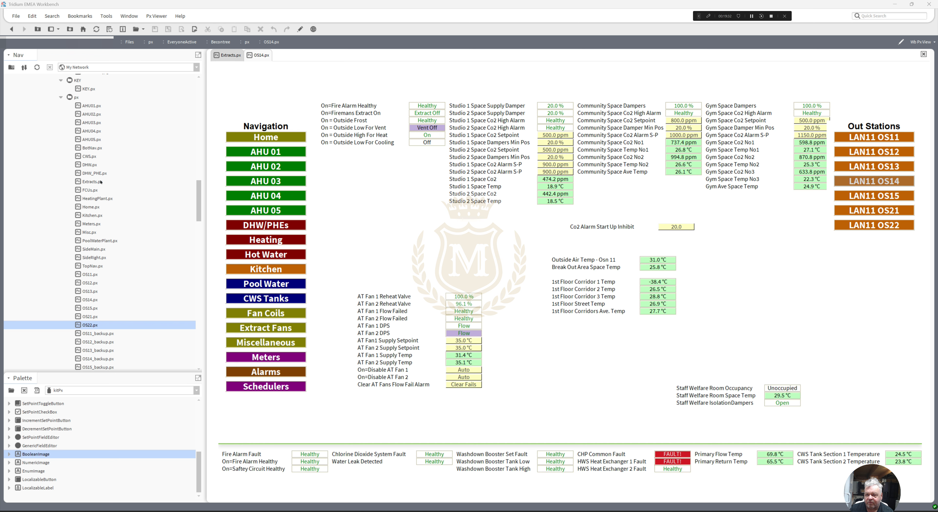
Bring up the Hot Water graphic and start duplicating its DHW.px file.
left_click(86, 165)
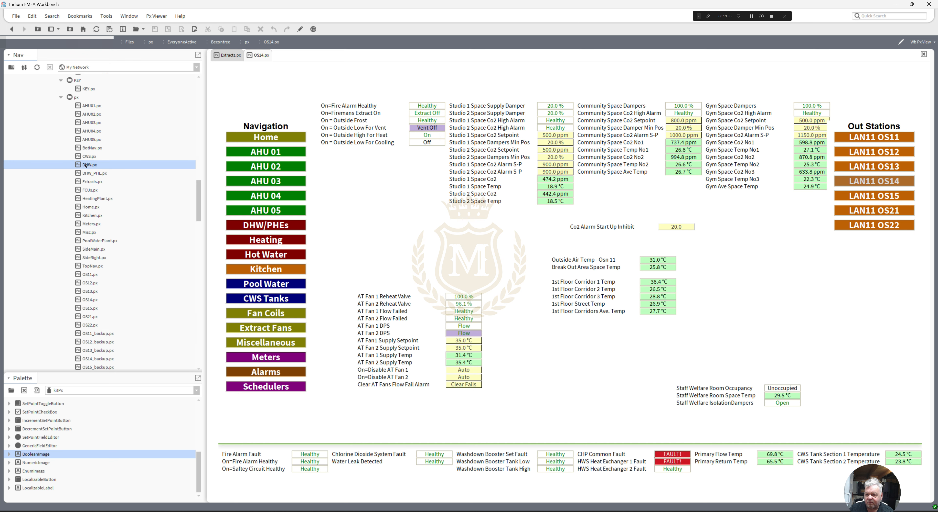
left_click(262, 256)
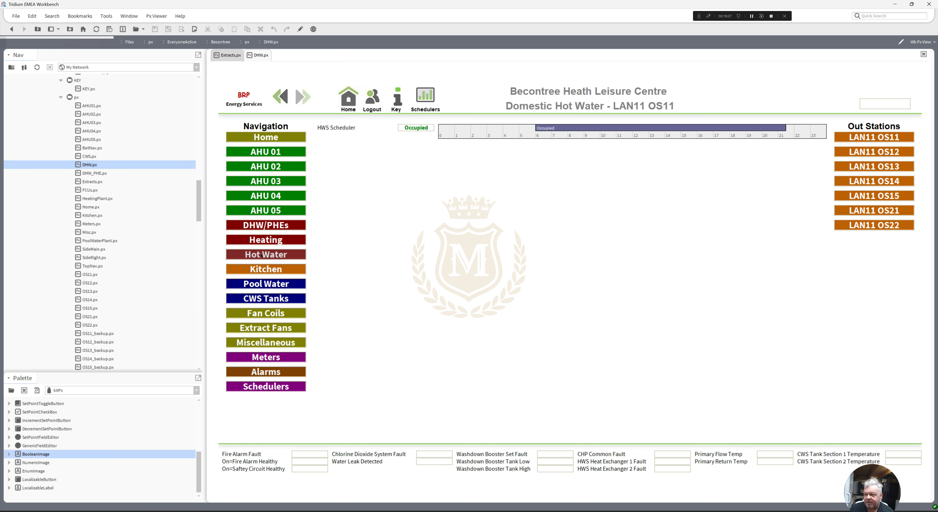
right_click(86, 165)
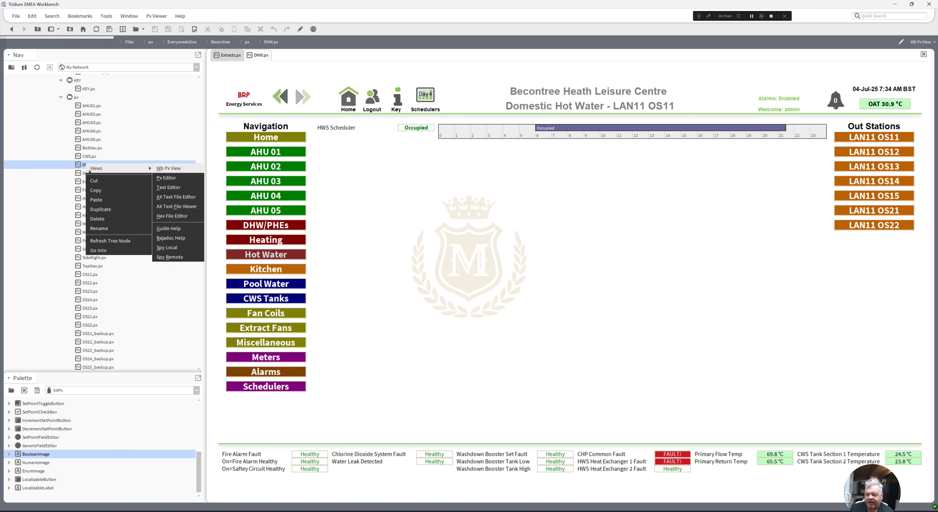
left_click(100, 209)
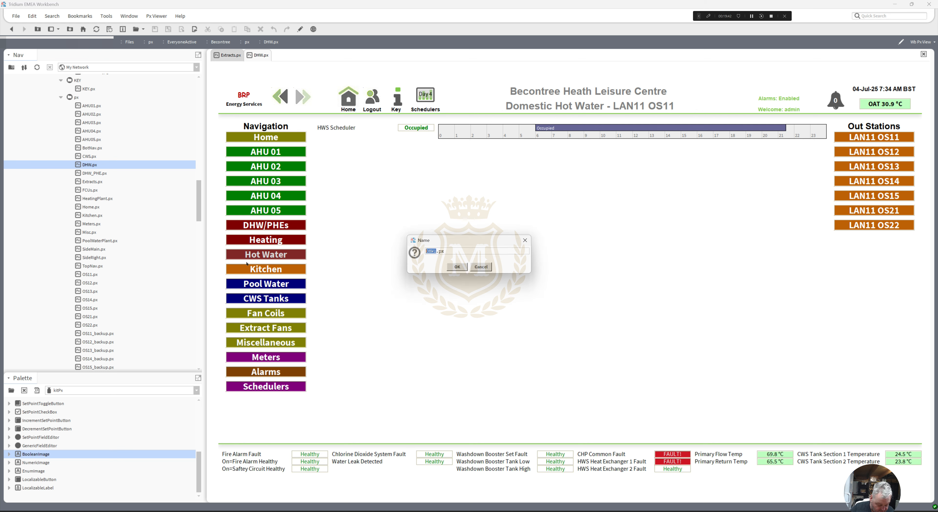
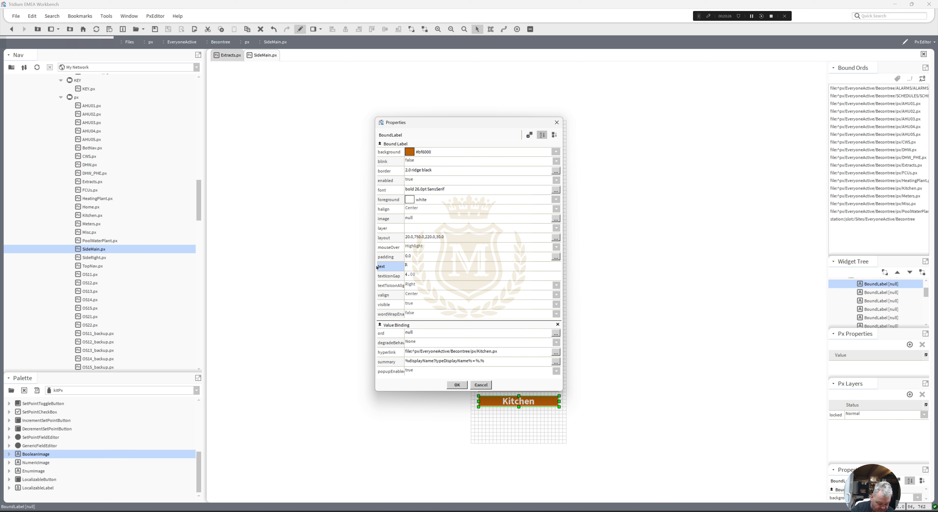
Relabel the extra Kitchen navigation button below Schedulers as Rooms, link it to Areas.px in the Becontree px folder, and leave edit mode.
type("ooms")
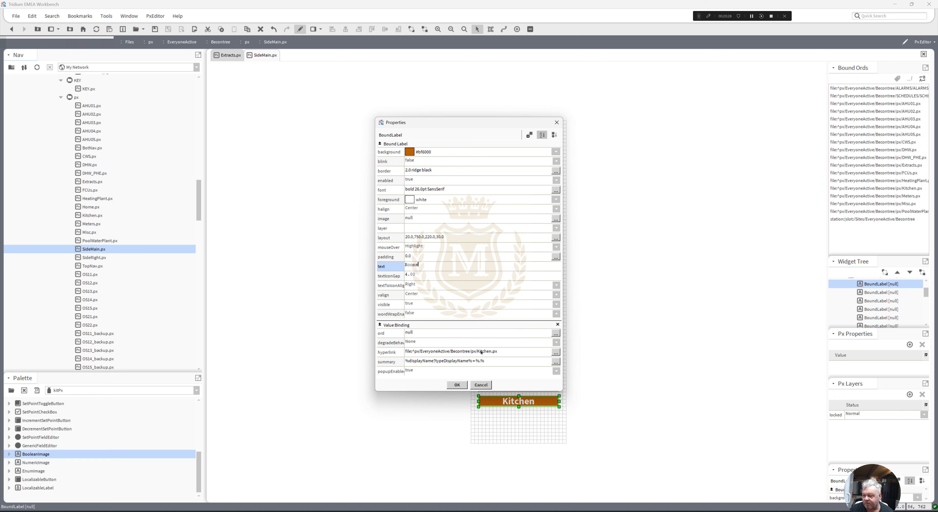
left_click(480, 352)
left_click_drag(460, 249, 477, 248)
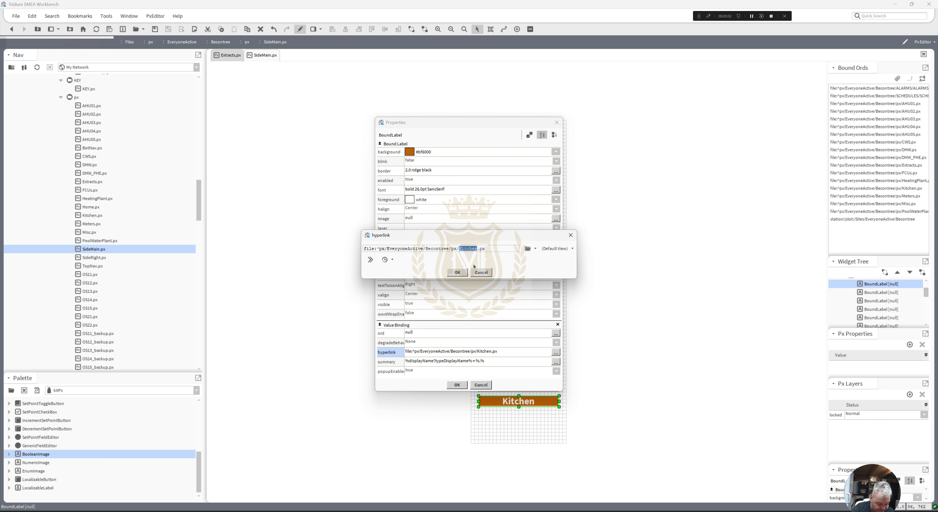
type("Areas")
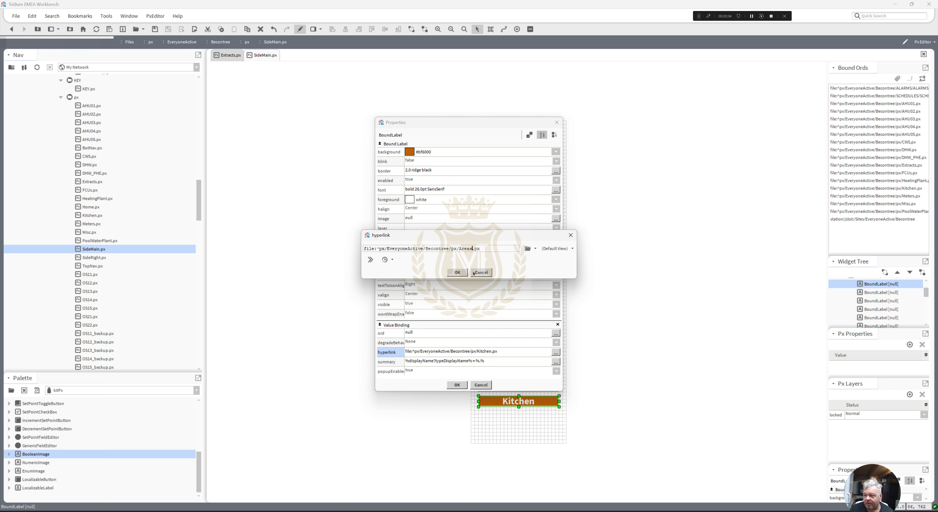
left_click(457, 272)
left_click(457, 384)
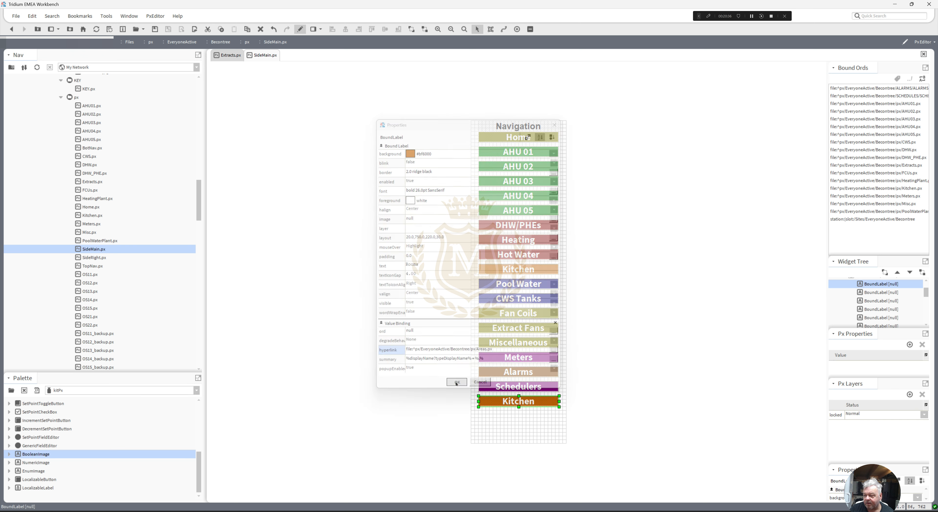
left_click(300, 29)
On the page opened by the Rooms link, change the title to All Rooms/Areas and move the current-page overlay from Hot Water to Rooms.
left_click(572, 401)
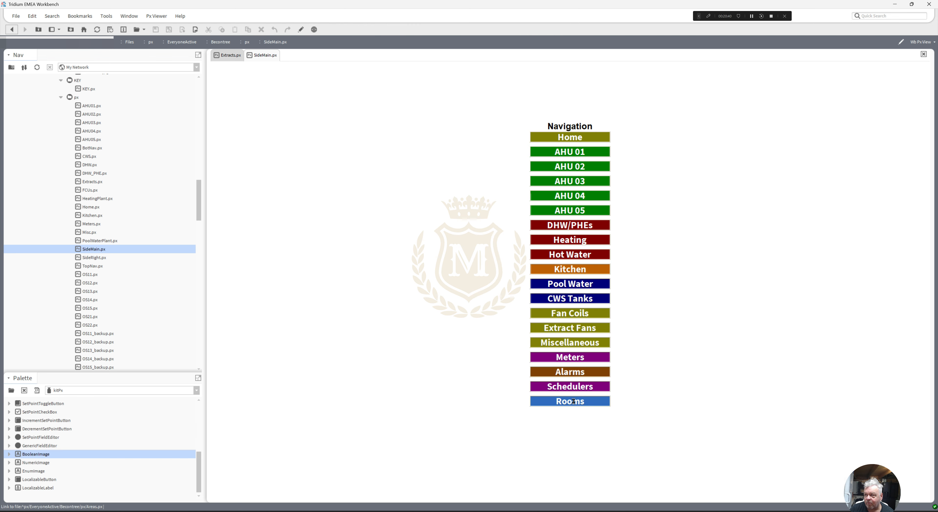
left_click(301, 29)
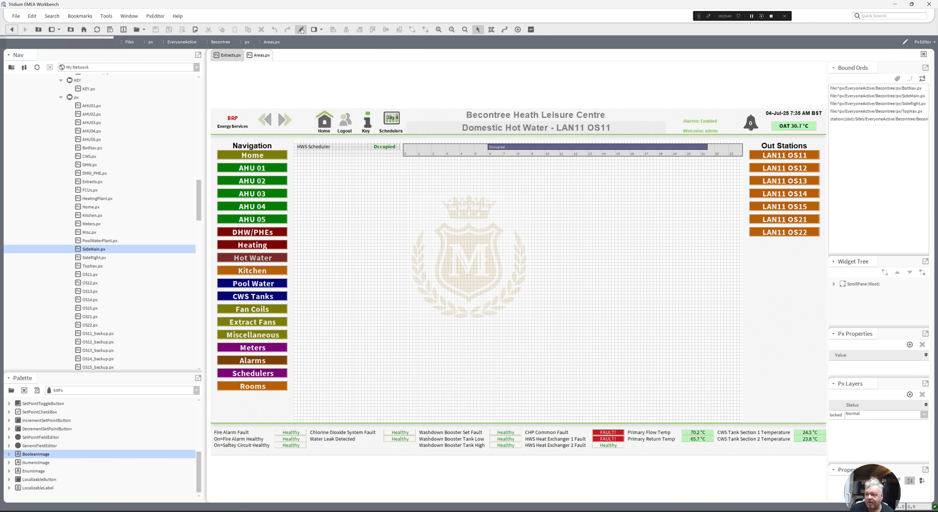
double_click(488, 128)
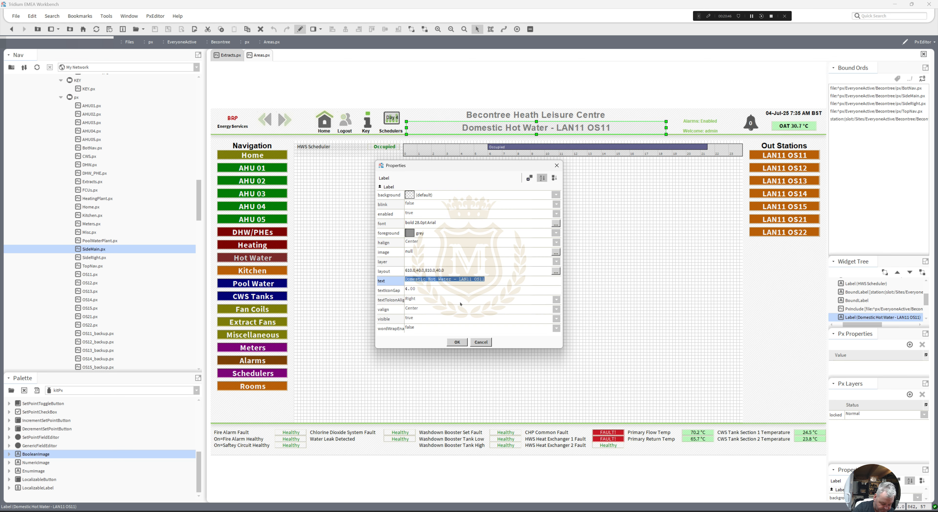
type("A")
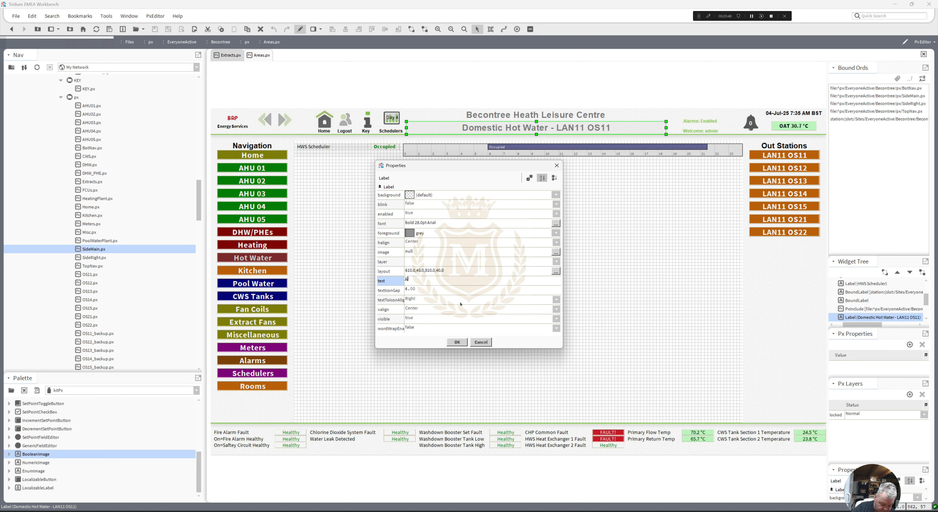
type("ll Rooms/Atreas")
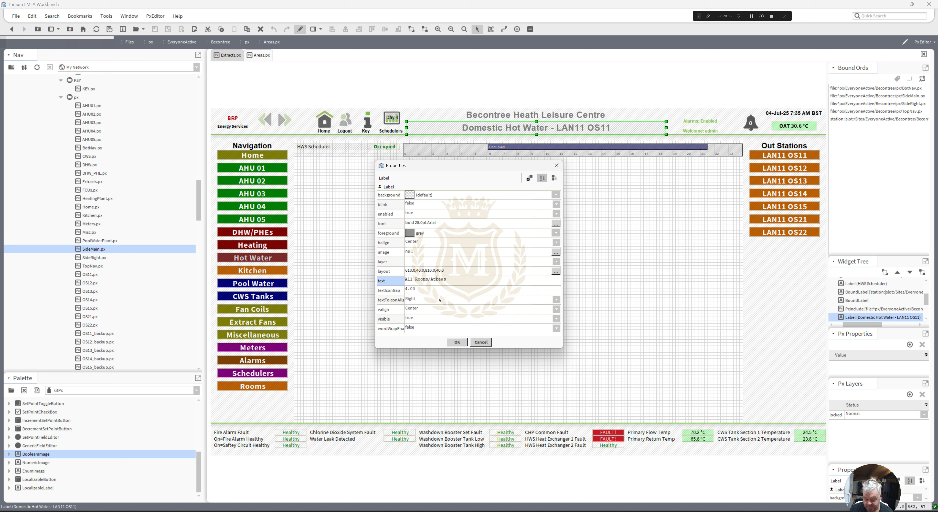
key("BackSpace")
left_click(456, 344)
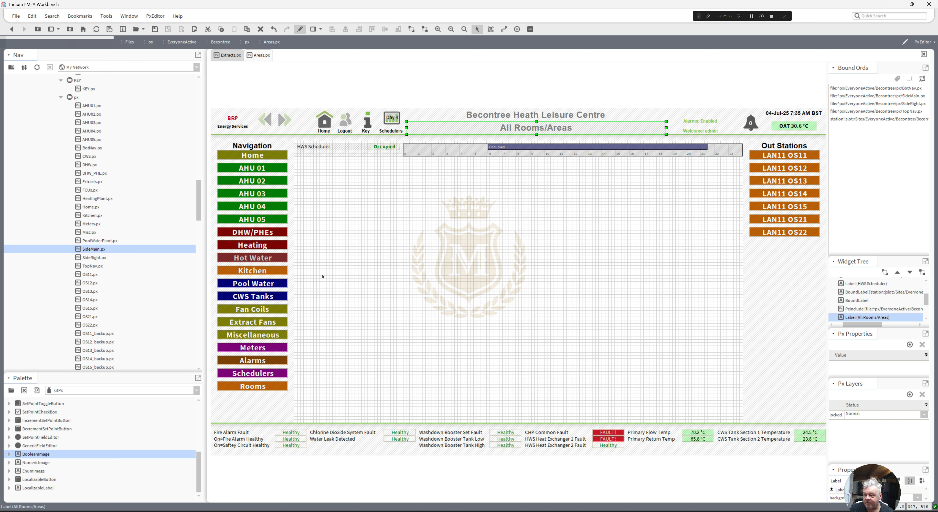
left_click(270, 259)
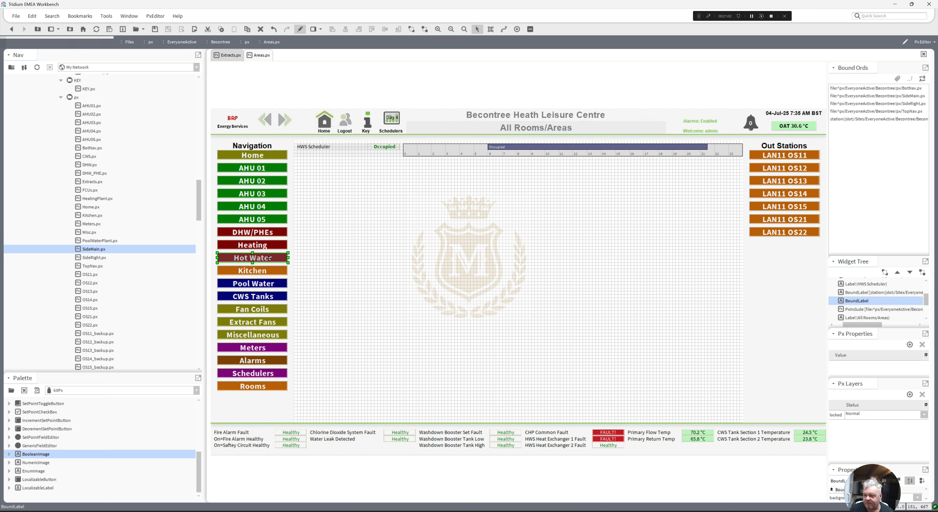
left_click(270, 388)
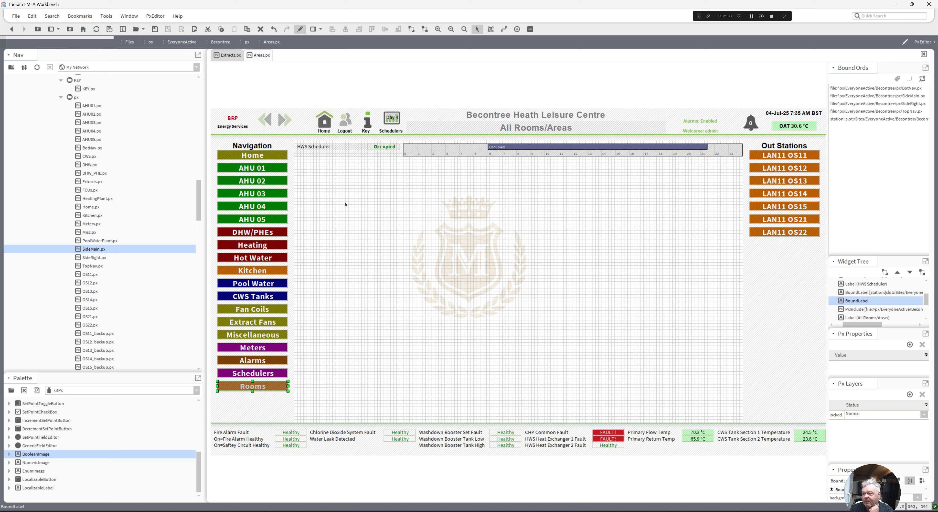
Delete the HWS Scheduler timeline, its link overlay, status and label from All Rooms/Areas, and leave edit mode.
left_click(649, 154)
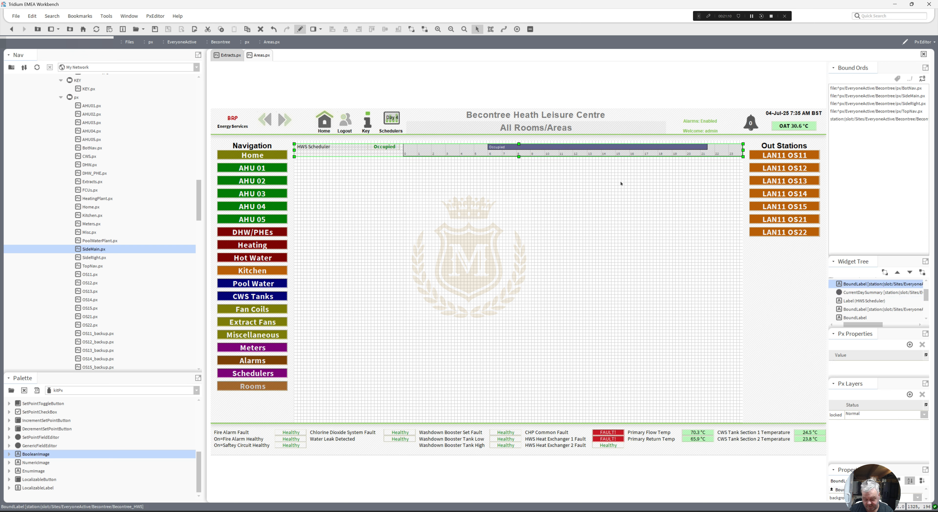
left_click(616, 180)
left_click(607, 154)
key("Delete")
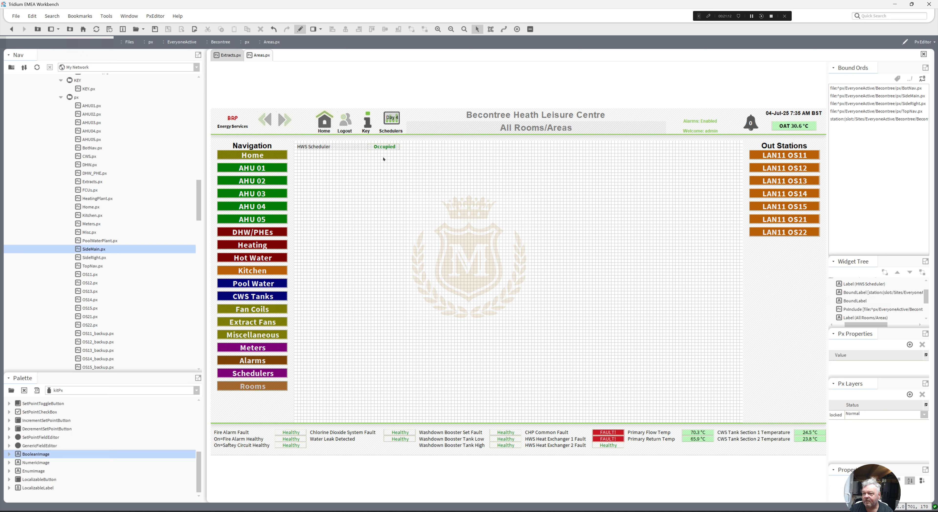
left_click(385, 147)
key("Delete")
left_click(349, 149)
key("Delete")
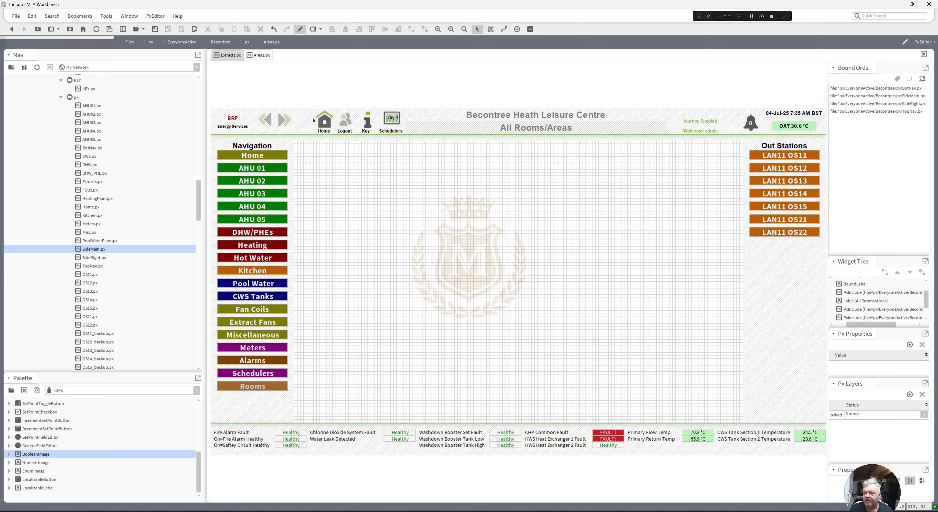
left_click(301, 32)
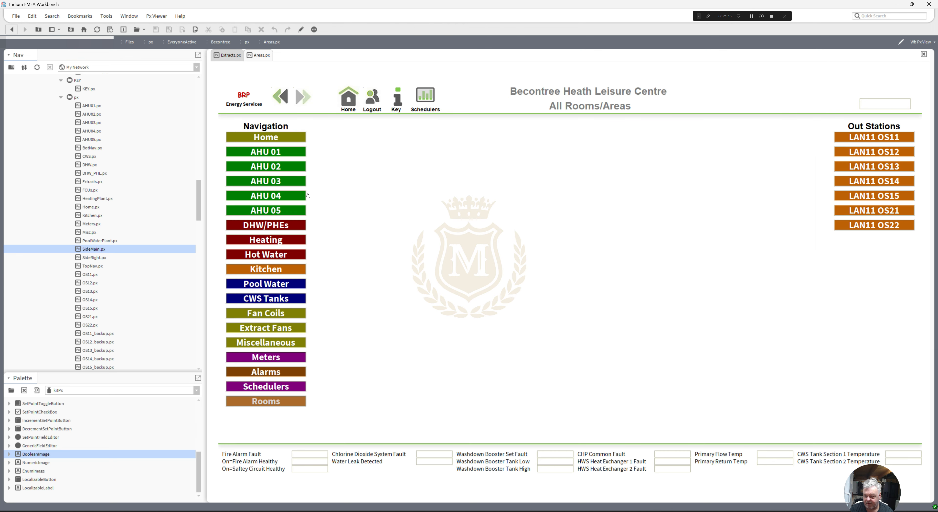
Copy the Sports Hall Scheduler row with its label, status and timeline from the Time Schedulers Overview, and leave edit mode.
left_click(279, 379)
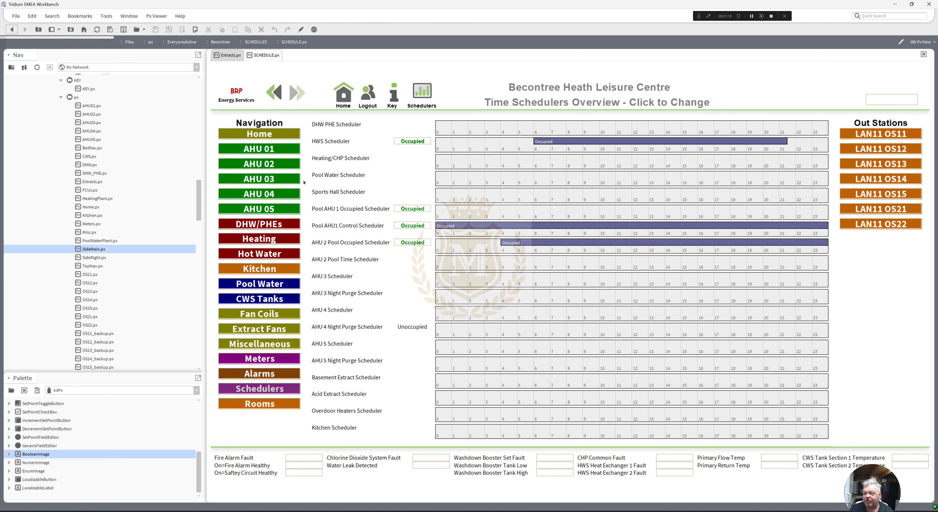
left_click(300, 30)
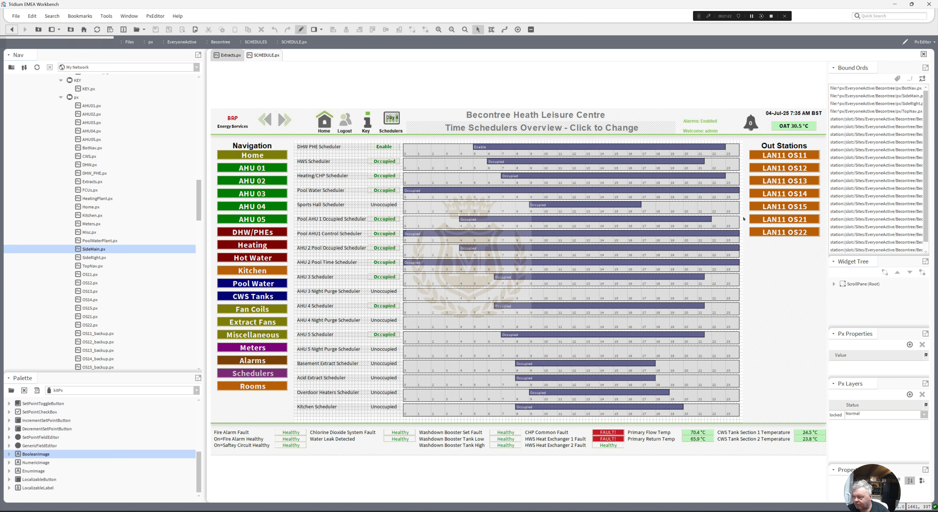
left_click_drag(743, 217, 285, 198)
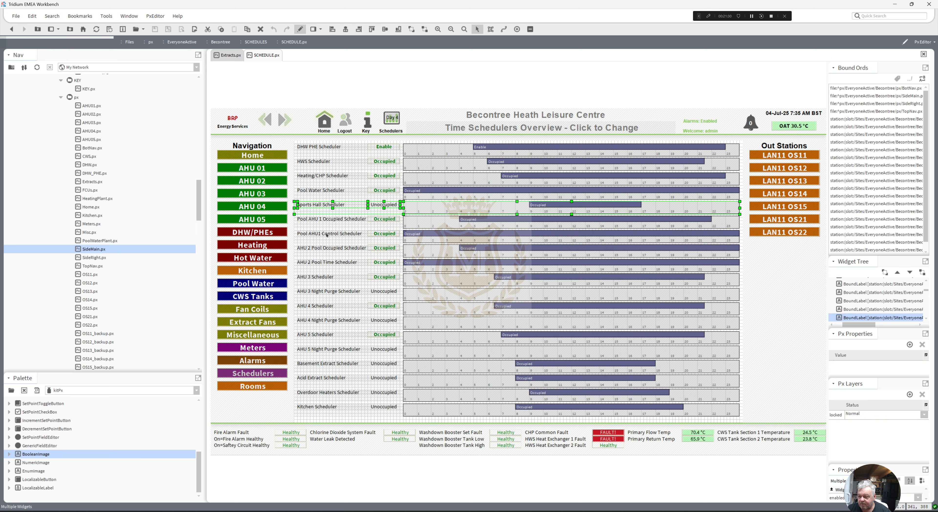
left_click(300, 29)
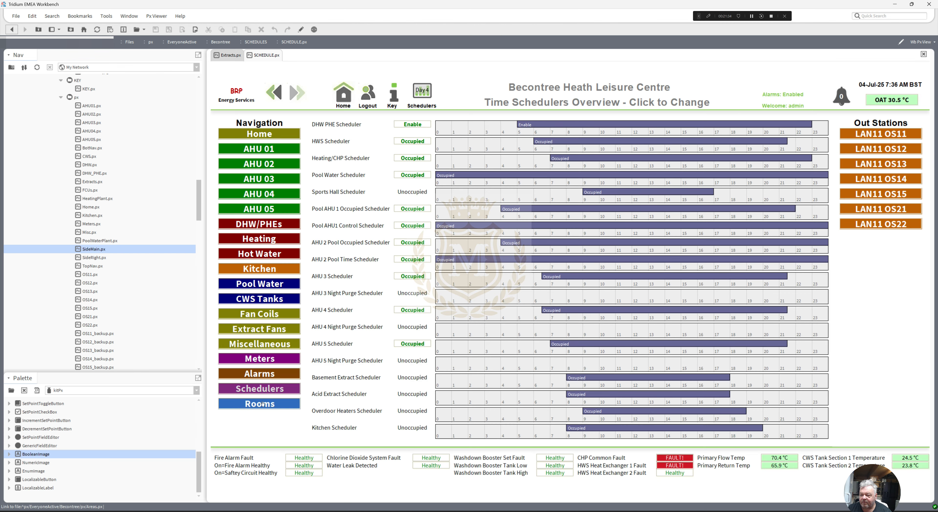
Paste the copied Sports Hall Scheduler row into All Rooms/Areas, place it at the top of the content area, and leave edit mode.
left_click(275, 339)
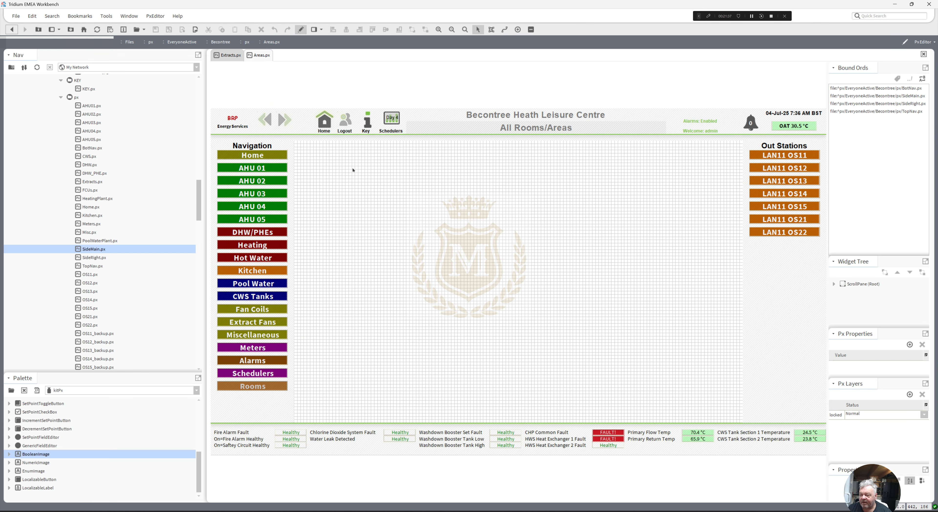
left_click(367, 189)
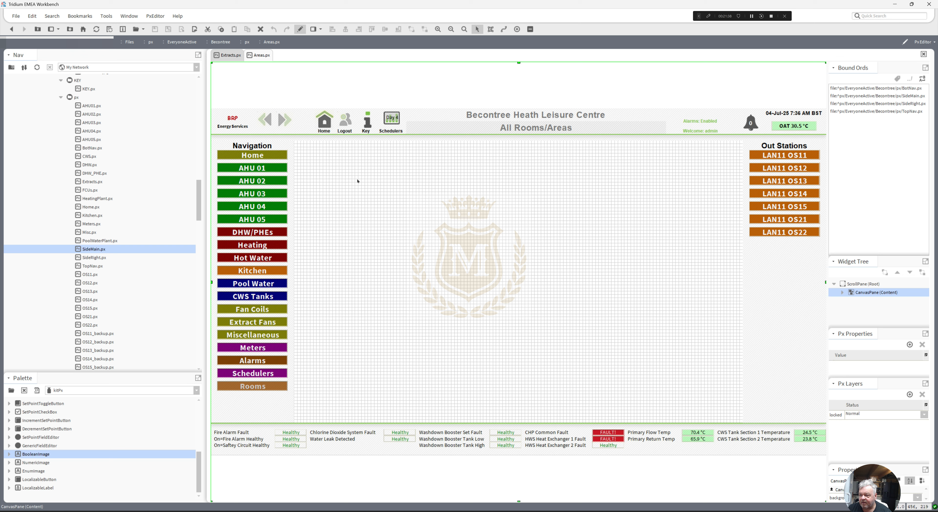
right_click(357, 180)
left_click(386, 210)
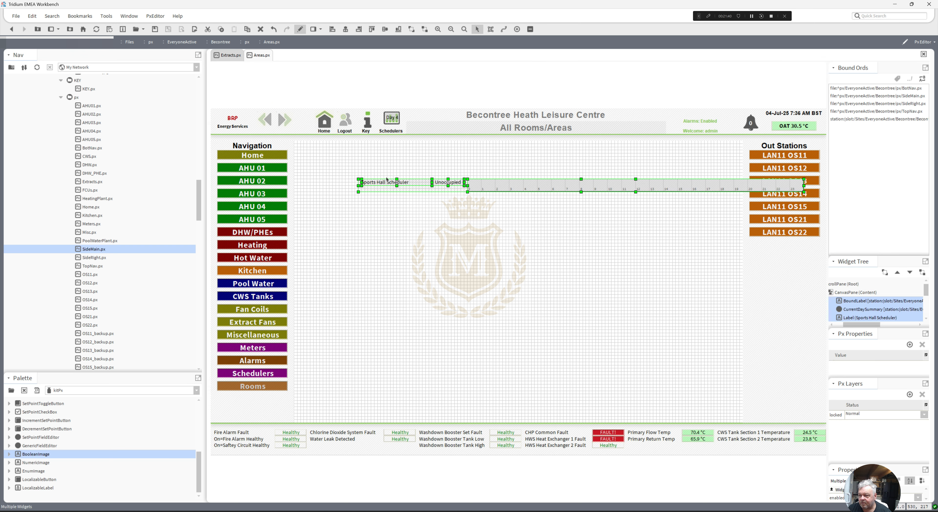
left_click_drag(386, 180, 333, 149)
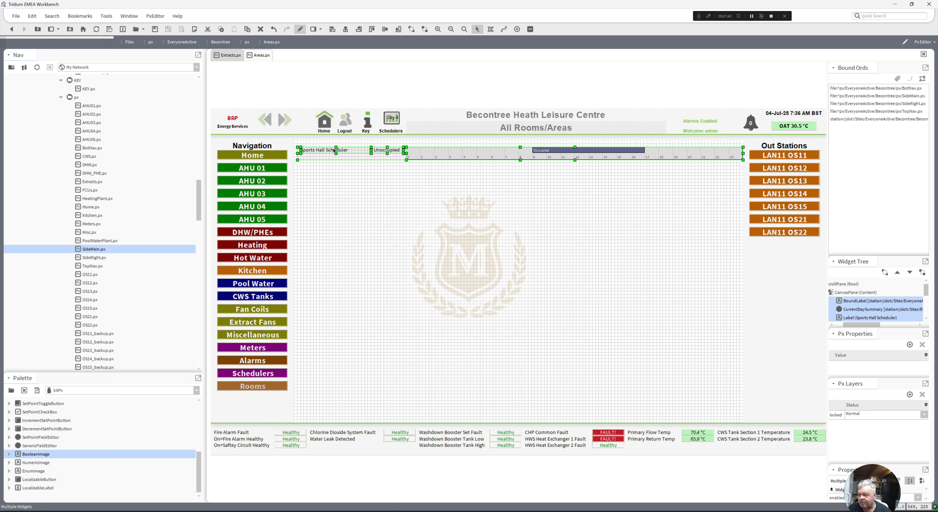
left_click(365, 202)
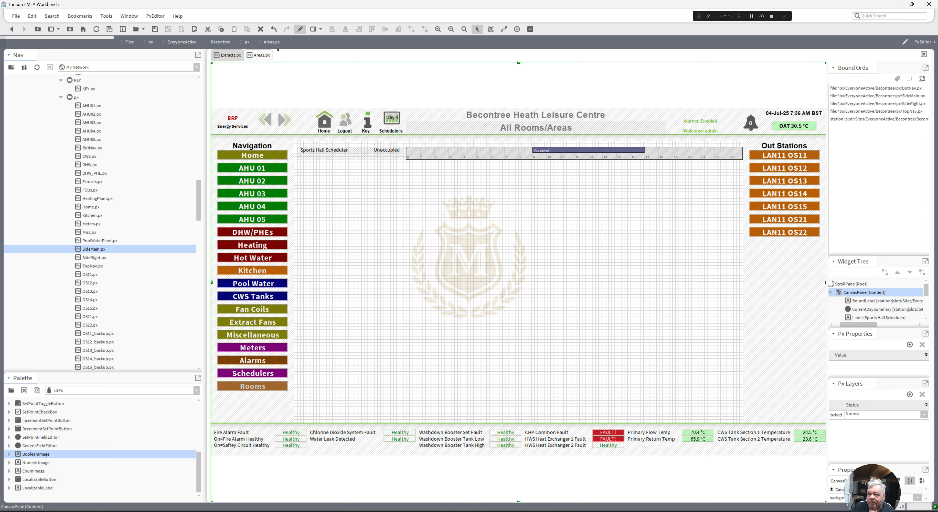
left_click(300, 30)
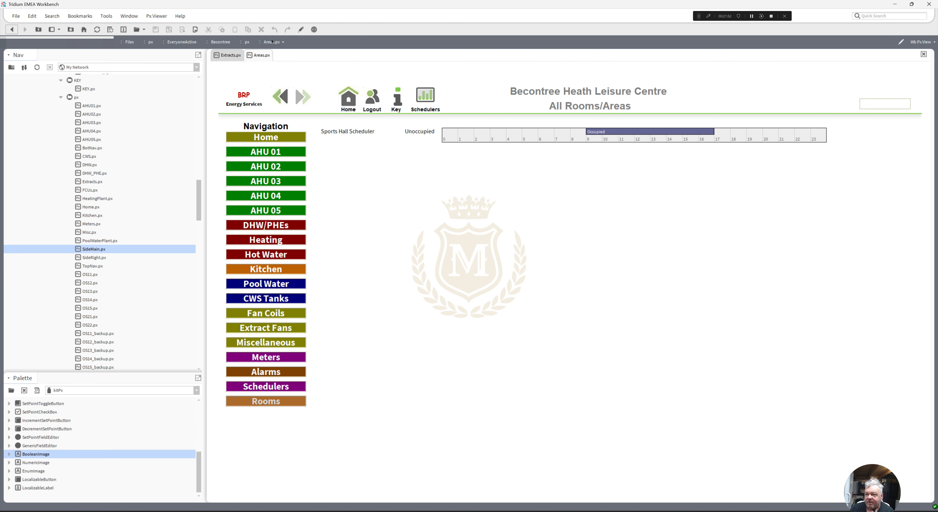
Refresh the Extract Fans page, follow its Rooms link, and open LAN11 OS14 in the other Areas.px tab.
left_click(226, 55)
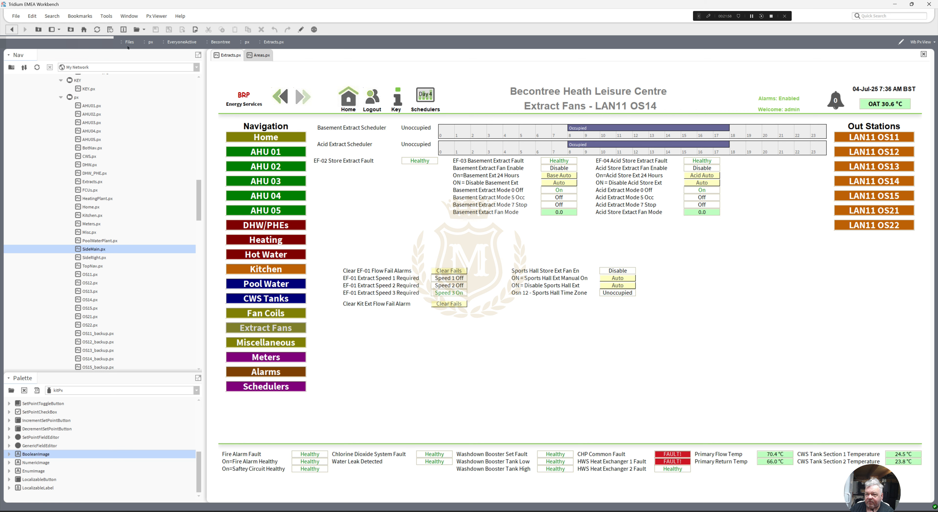
left_click(97, 30)
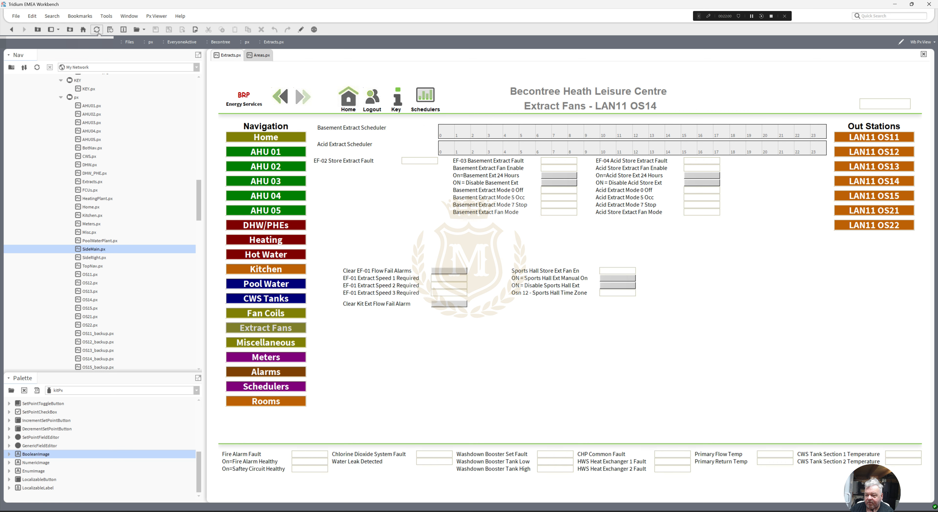
left_click(271, 403)
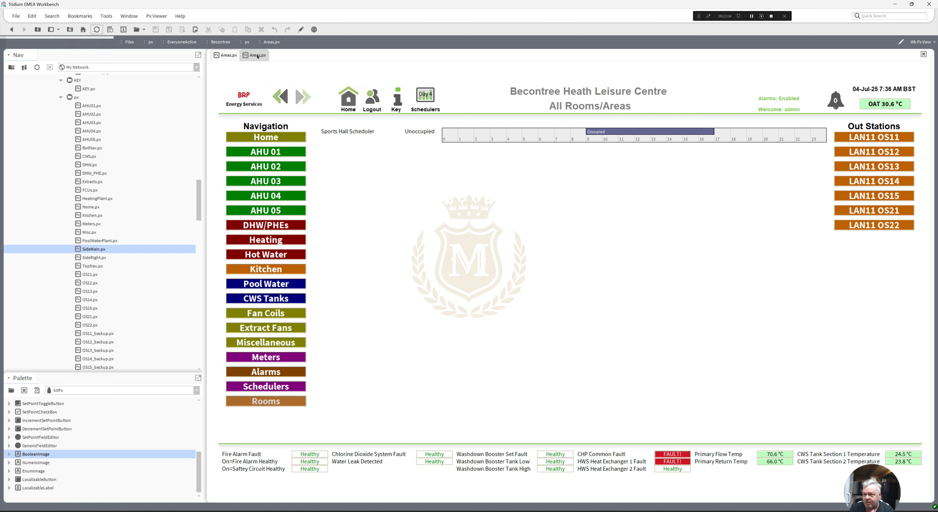
left_click(843, 181)
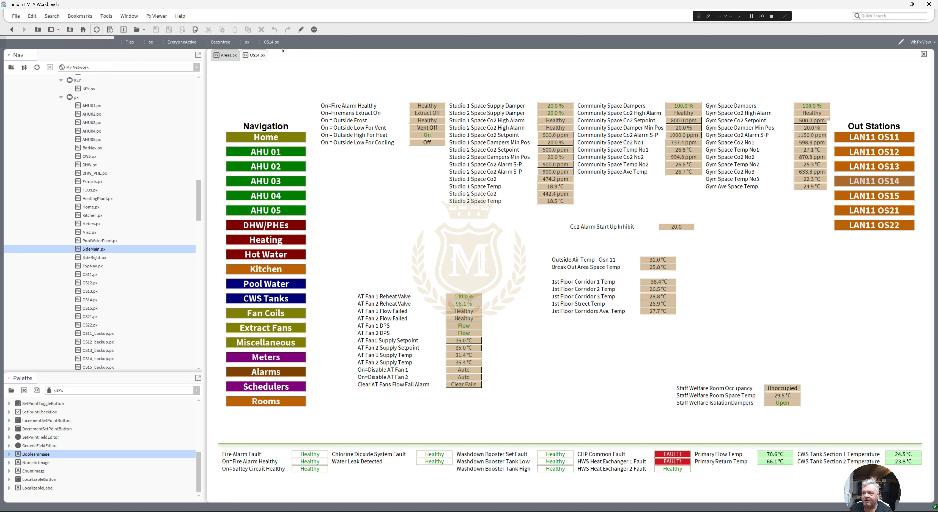
Cut the Studio, Community Space and Gym Space points from OS14 and paste them into All Rooms/Areas below the Sports Hall Scheduler row.
left_click(302, 30)
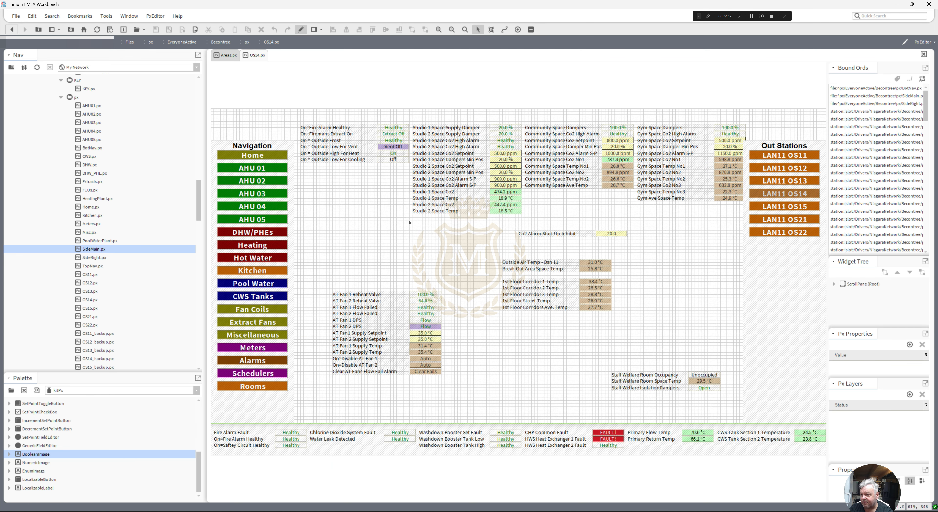
left_click_drag(410, 221, 757, 116)
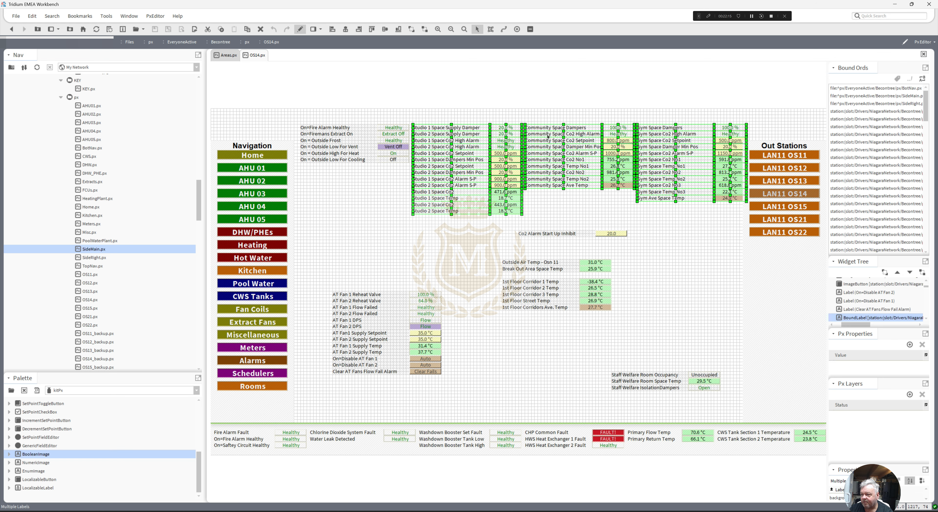
right_click(487, 129)
left_click(496, 144)
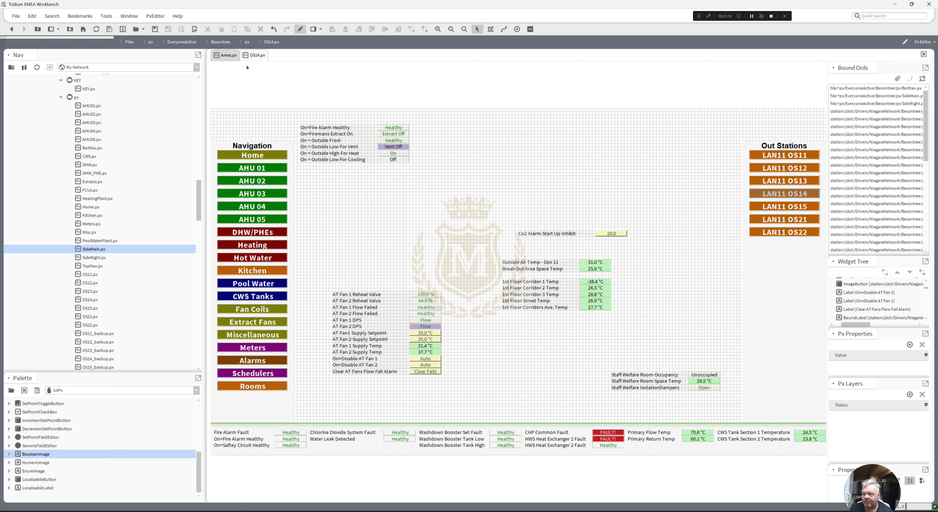
left_click(227, 55)
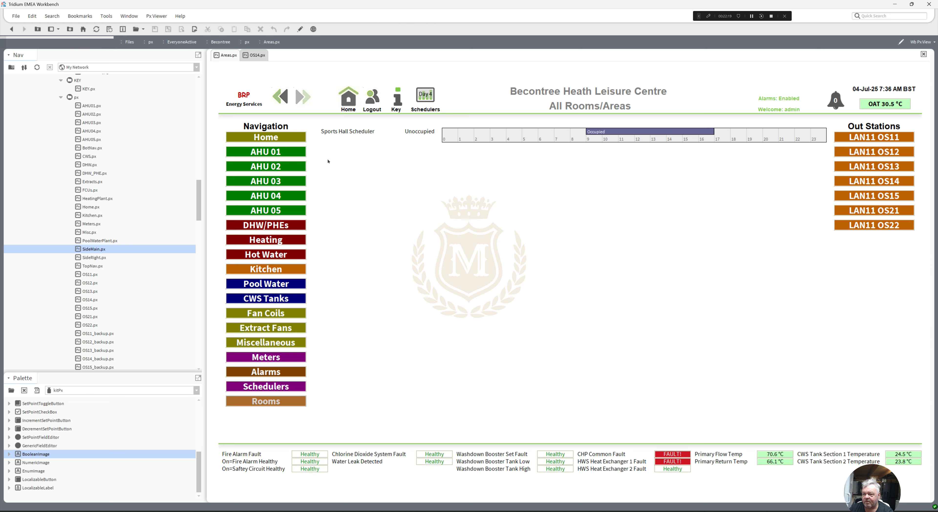
left_click(300, 29)
right_click(345, 189)
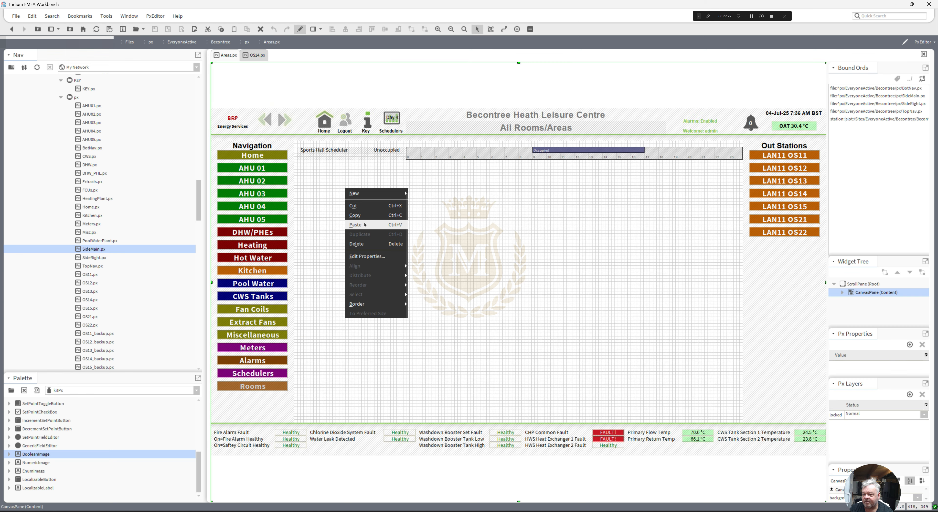
left_click(358, 224)
left_click_drag(344, 181, 296, 159)
Move OS14's Co2 inhibit, outside air, break out and 1st floor temperature points to All Rooms/Areas, placing Co2 Alarm Start Up Inhibit below the temperatures.
left_click(257, 57)
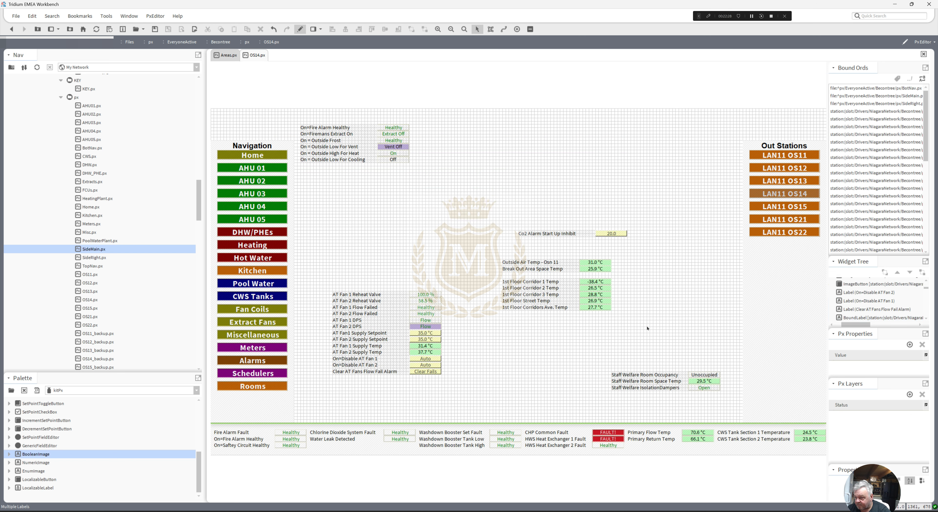
left_click_drag(648, 327, 475, 223)
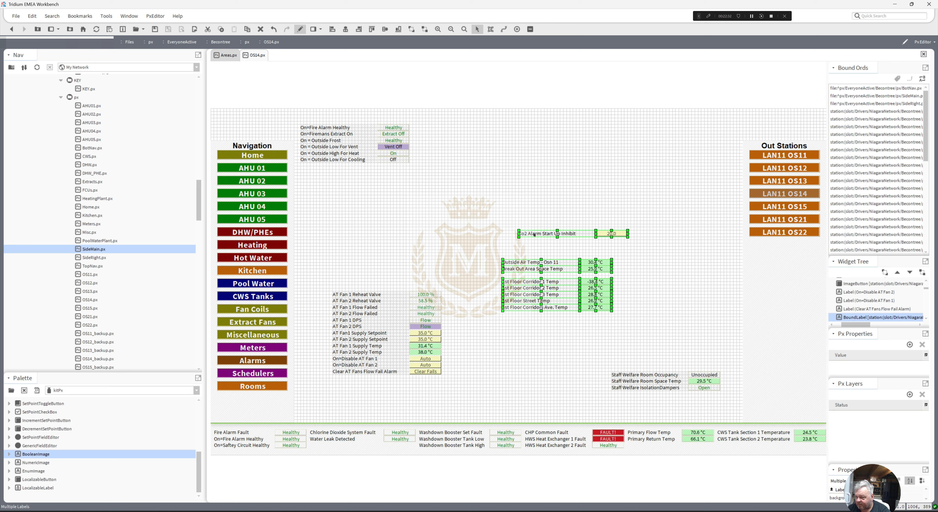
right_click(534, 233)
left_click(547, 251)
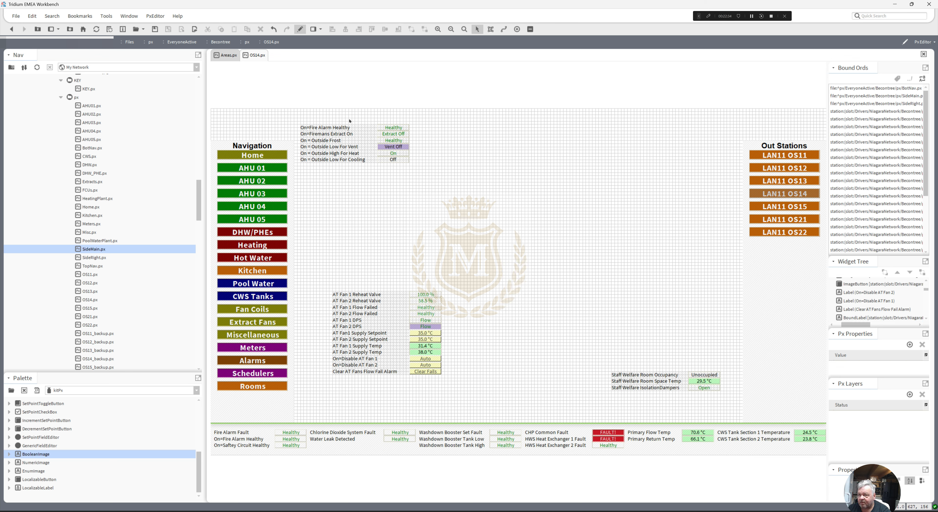
left_click(228, 55)
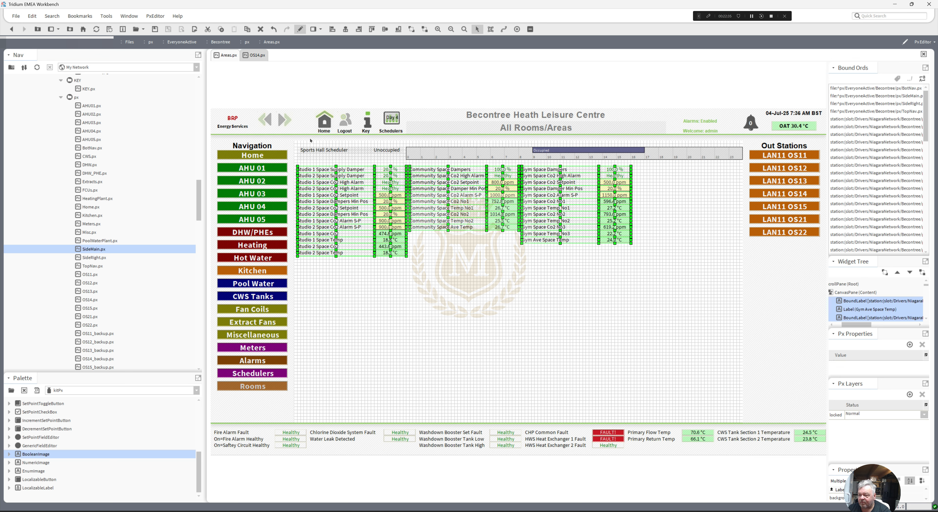
right_click(480, 284)
left_click(502, 309)
left_click(502, 307)
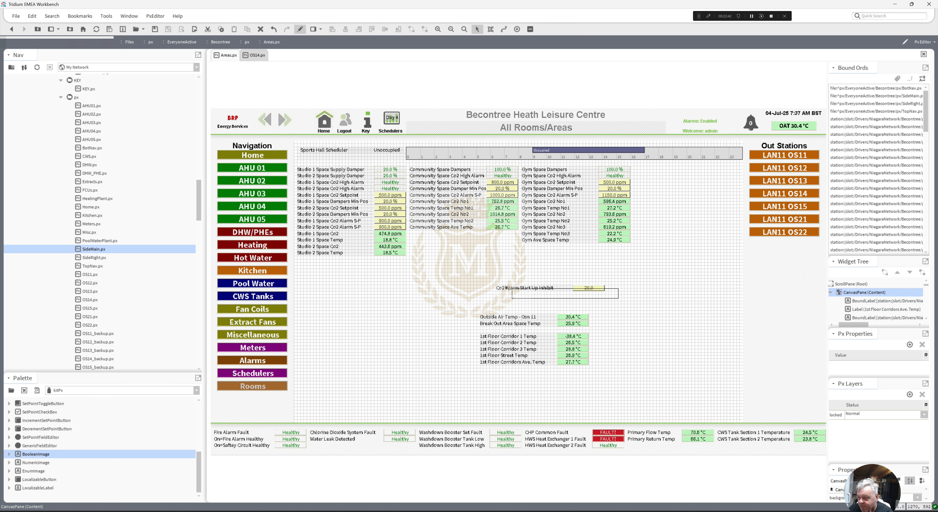
left_click_drag(618, 301, 510, 382)
left_click(582, 392)
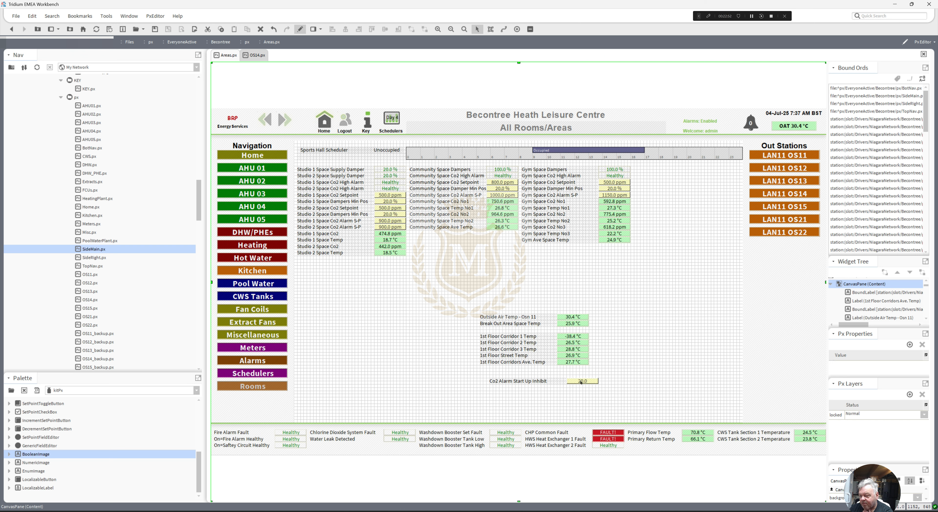
Append min to the Co2 Alarm Start Up Inhibit value's text format, and move it with the temperature points beneath the Studio column.
double_click(582, 381)
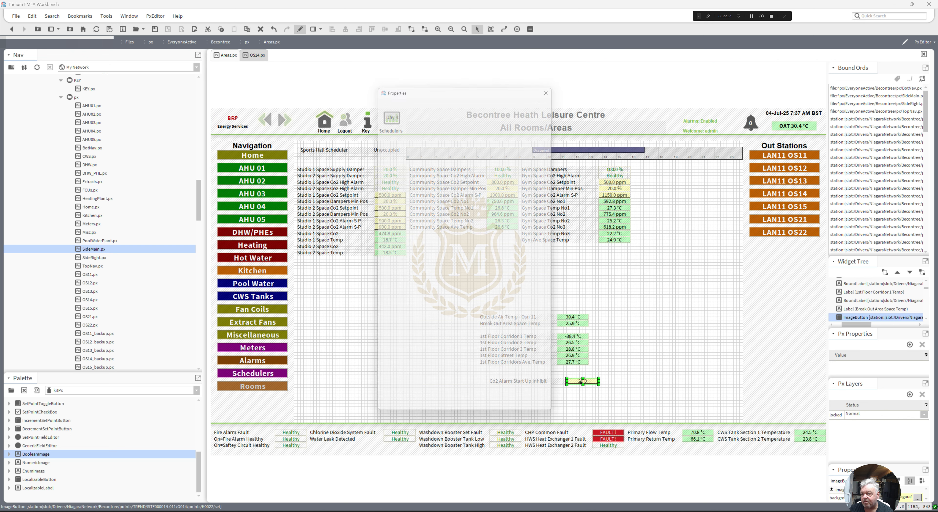
left_click(471, 261)
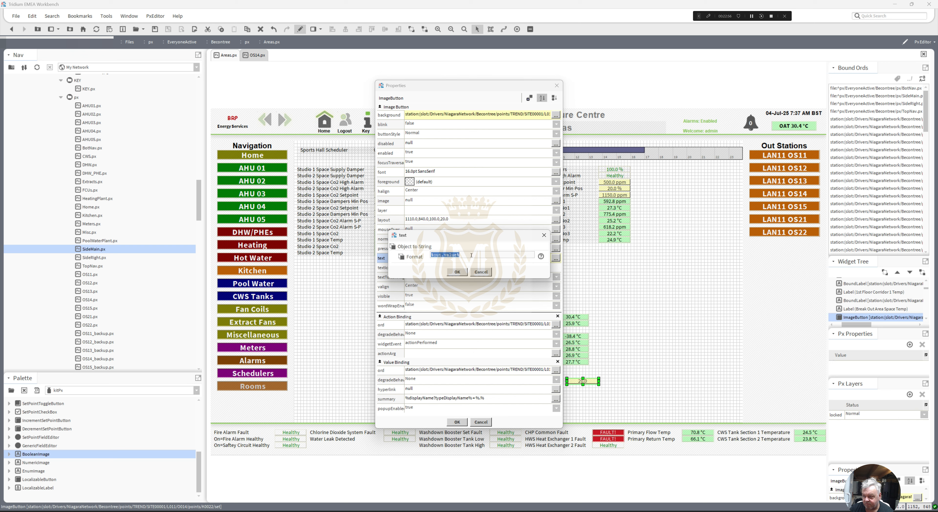
left_click(471, 255)
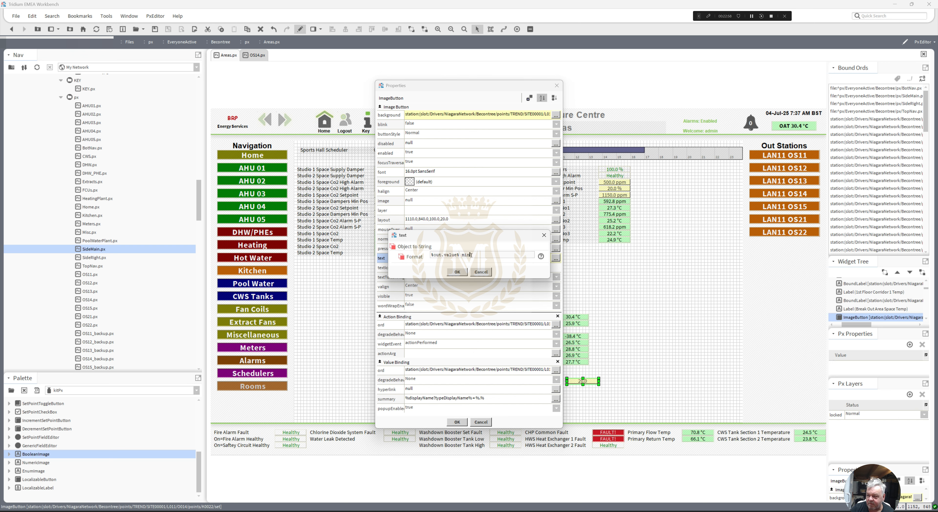
type("min")
left_click(465, 274)
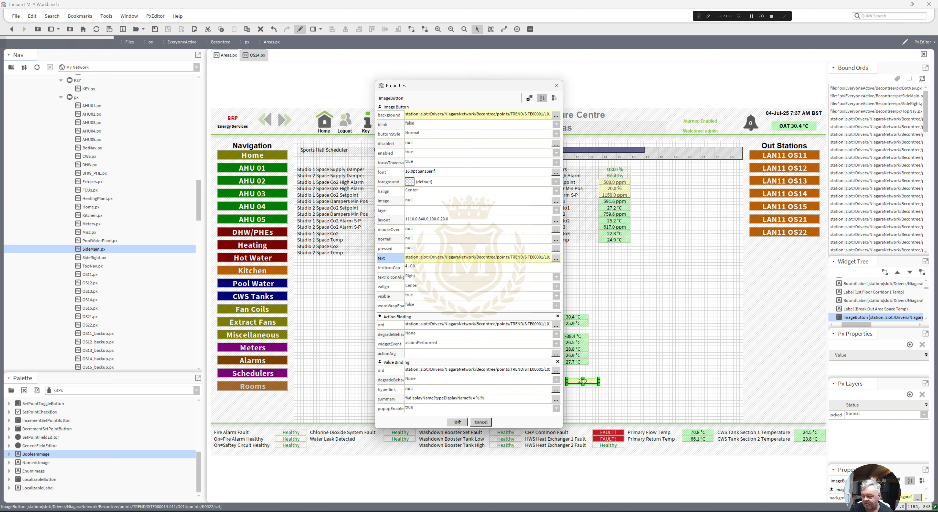
left_click(458, 421)
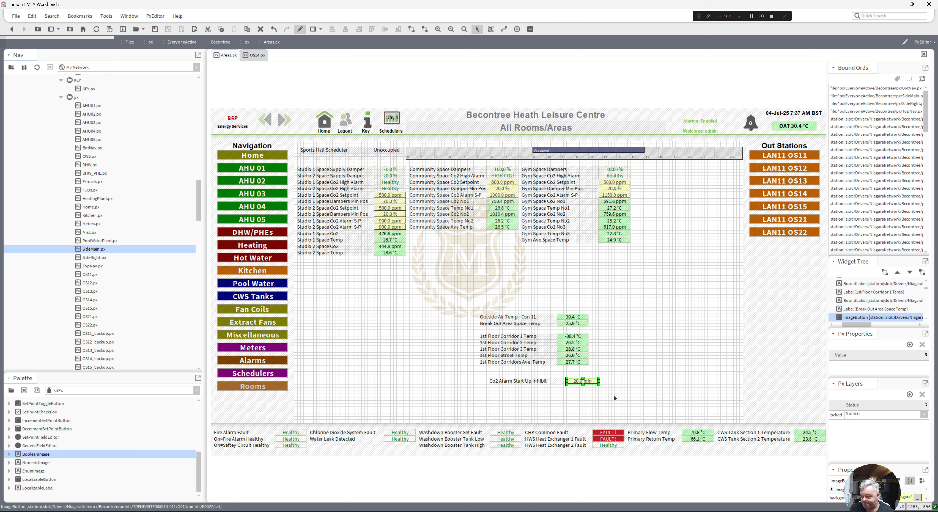
left_click_drag(615, 397, 471, 296)
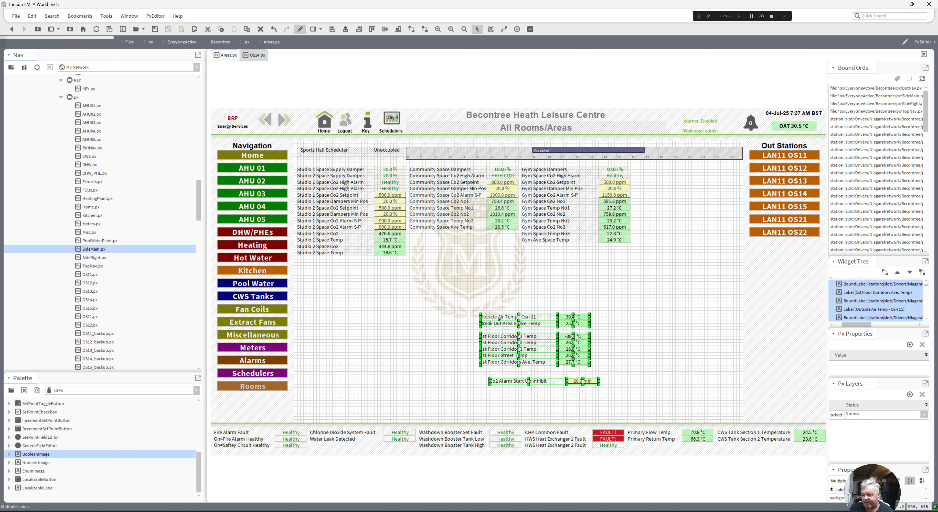
left_click_drag(509, 318, 316, 303)
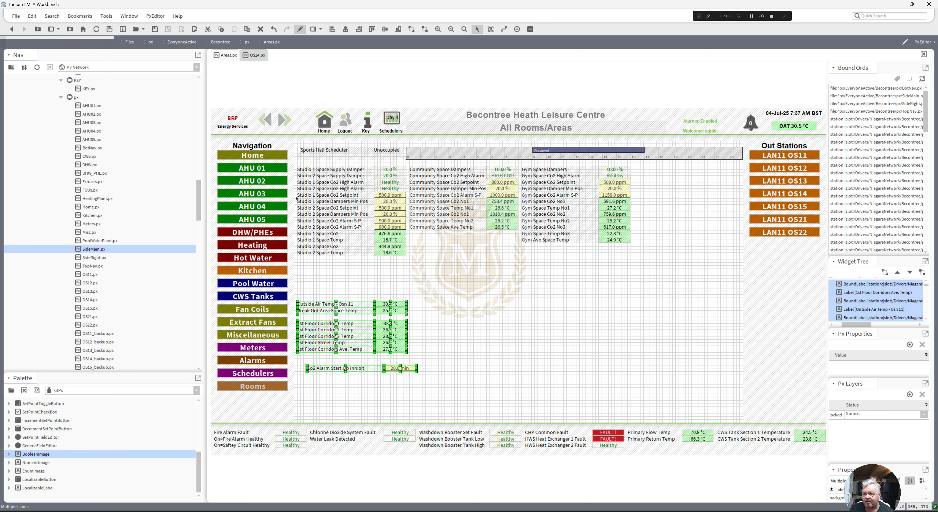
On OS14, move the AT Fan block up to the page top and the fire alarm and outside-condition points directly above the Staff Welfare points.
left_click(257, 55)
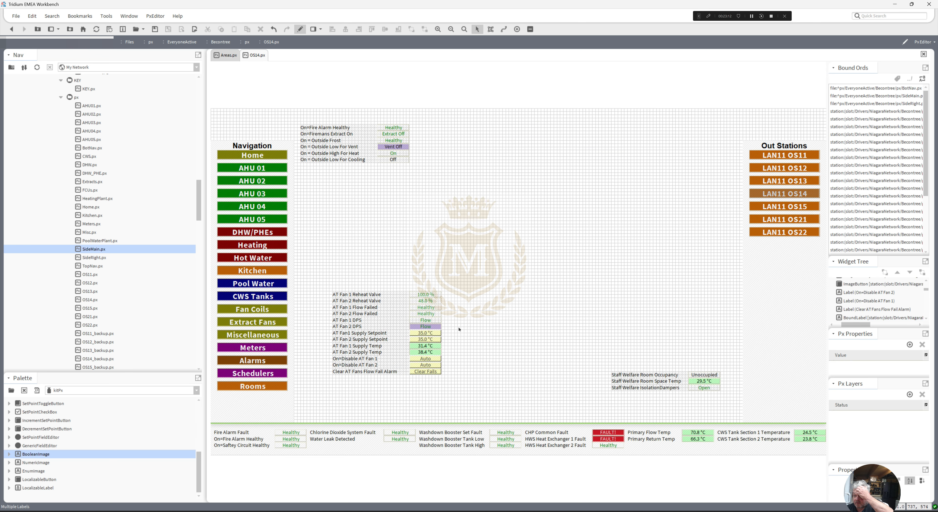
left_click_drag(479, 385, 449, 127)
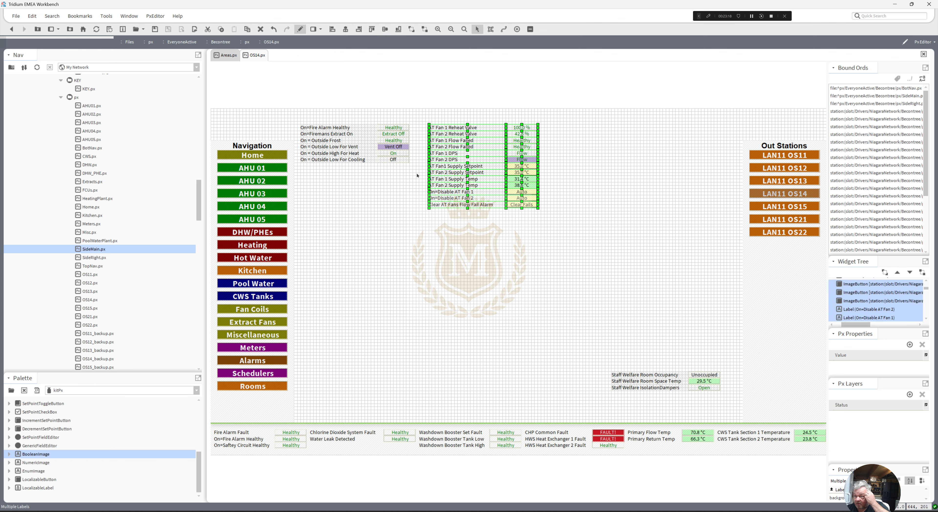
left_click_drag(418, 171, 291, 118)
left_click_drag(377, 158, 736, 402)
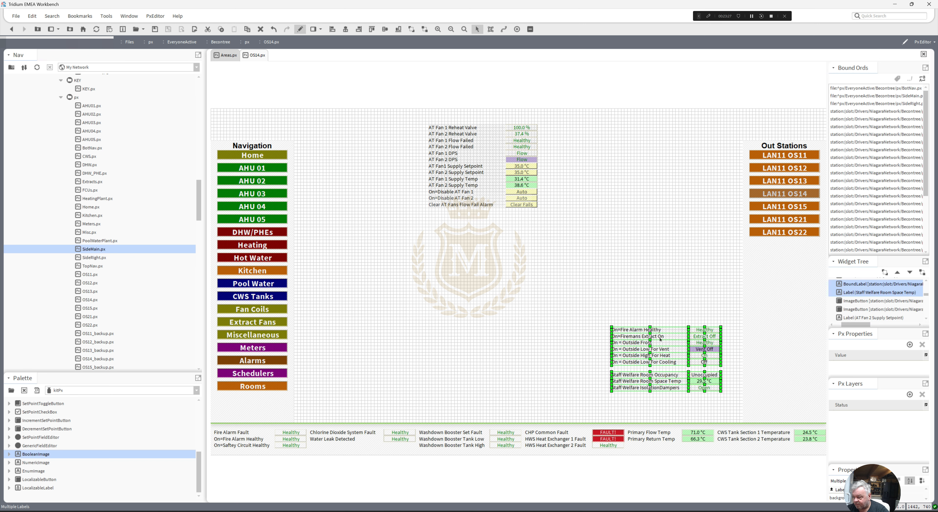
Cut the fire alarm, outside-condition and Staff Welfare points from OS14 and paste them into All Rooms/Areas beside the corridor temperatures.
right_click(637, 329)
left_click(645, 345)
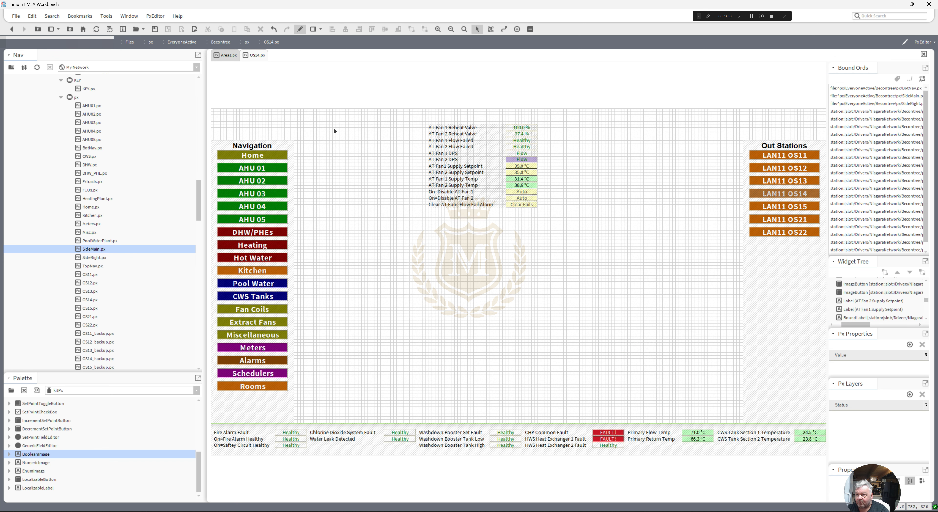
left_click(227, 55)
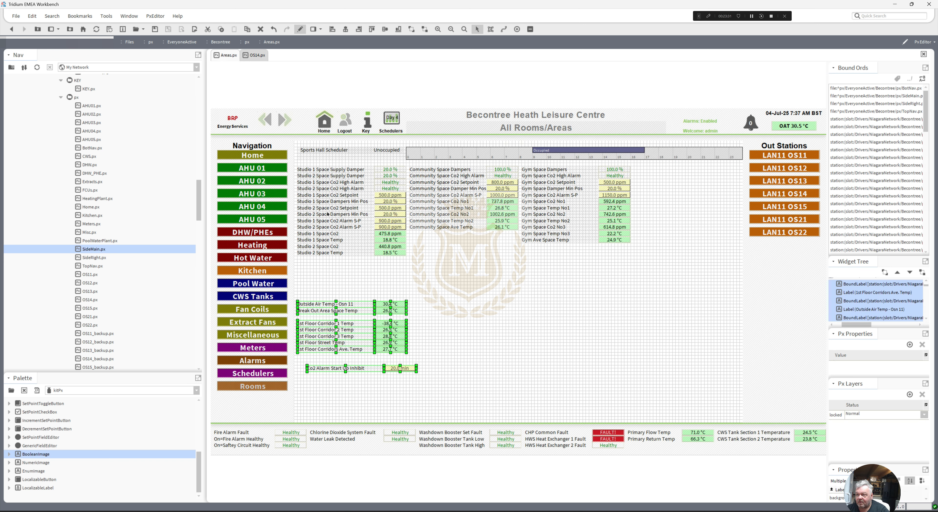
right_click(462, 356)
left_click(482, 390)
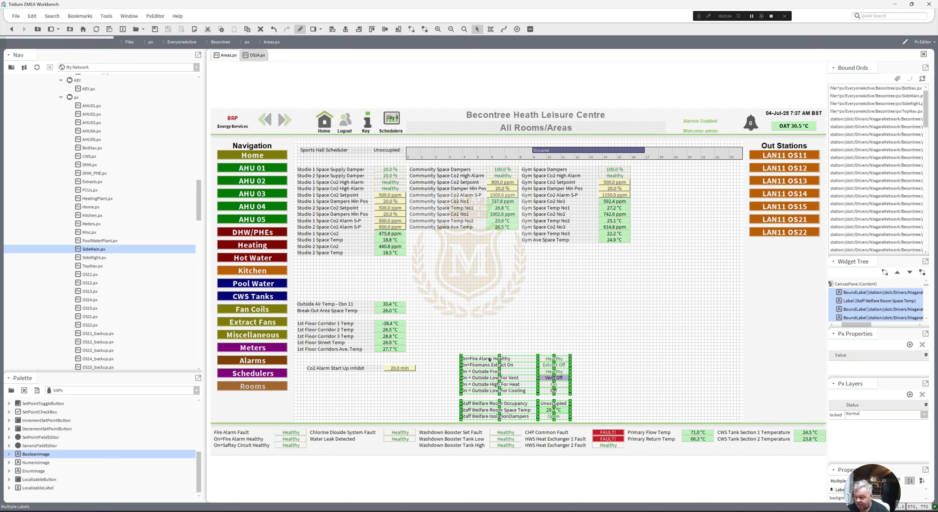
left_click_drag(469, 320, 468, 321)
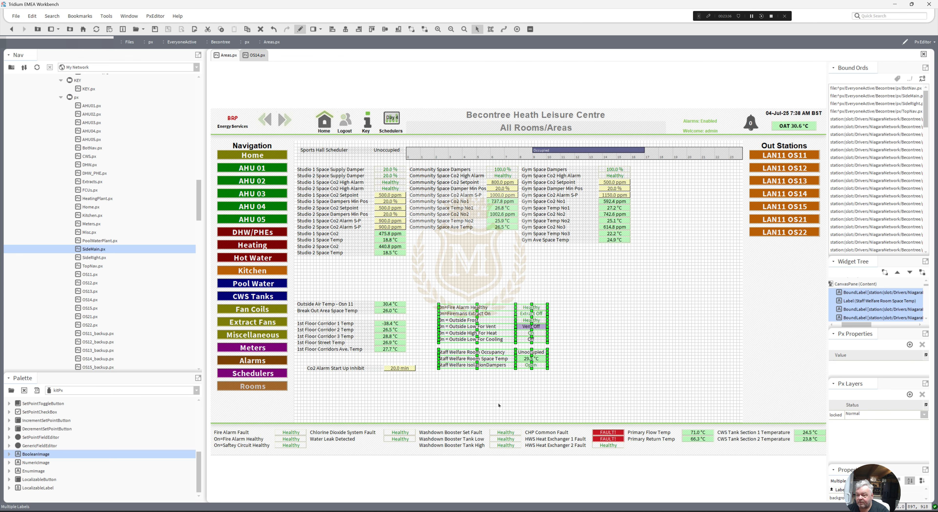
Align the Co2 Alarm Start Up Inhibit label and value beneath the 1st floor corridor temperatures and return the page to view mode.
left_click(499, 405)
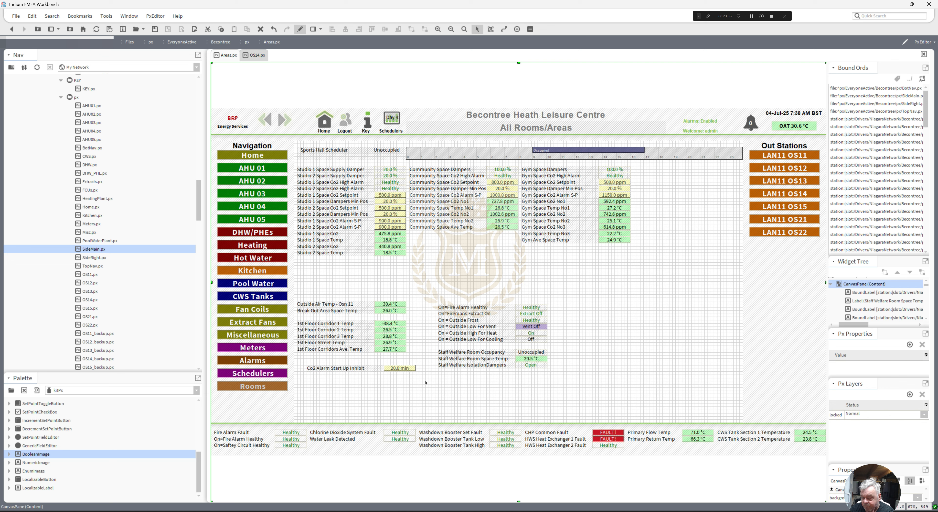
left_click_drag(426, 380, 310, 361)
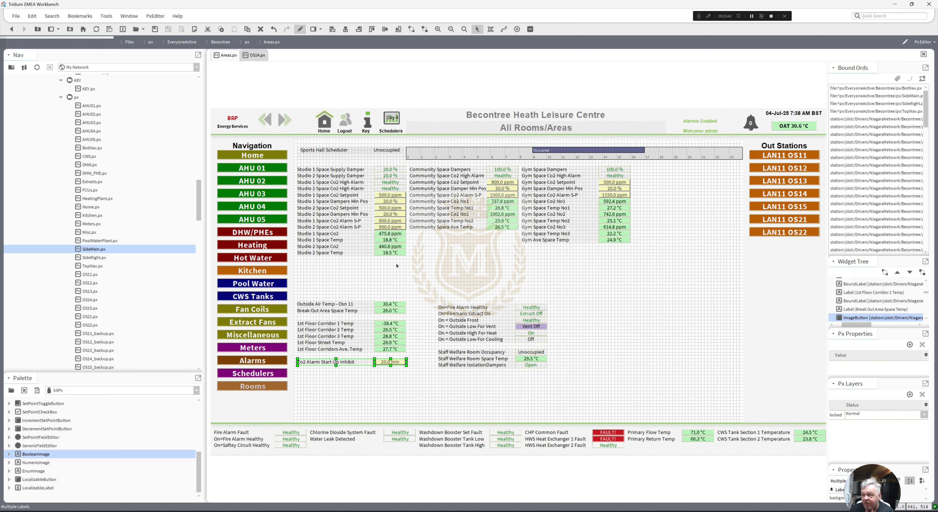
left_click(300, 29)
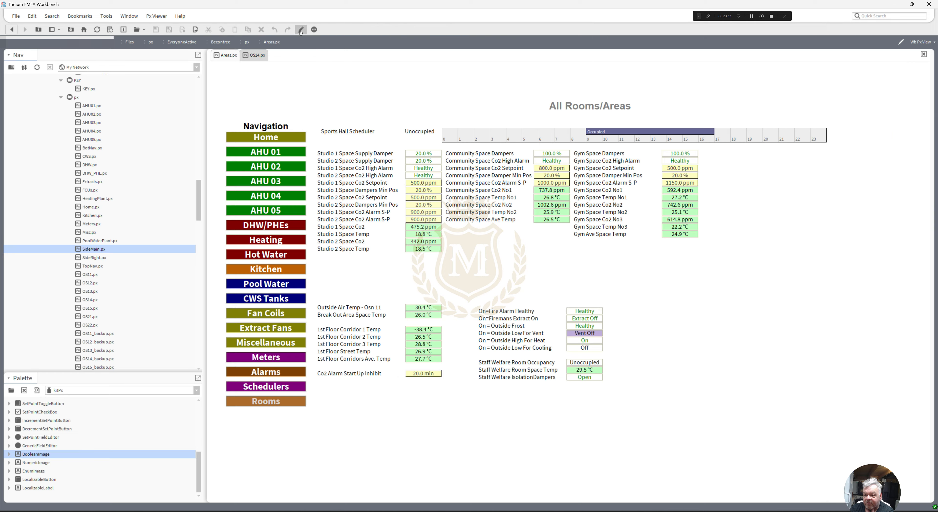
In OS14_backup.px, append min to the Co2 Alarm Start Up Inhibit value's text format and return the page to view mode.
double_click(101, 359)
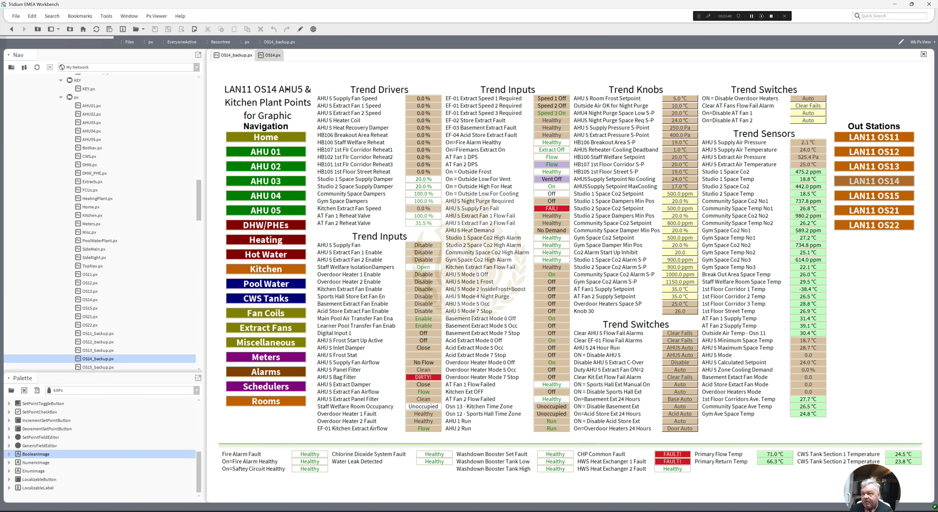
left_click(299, 29)
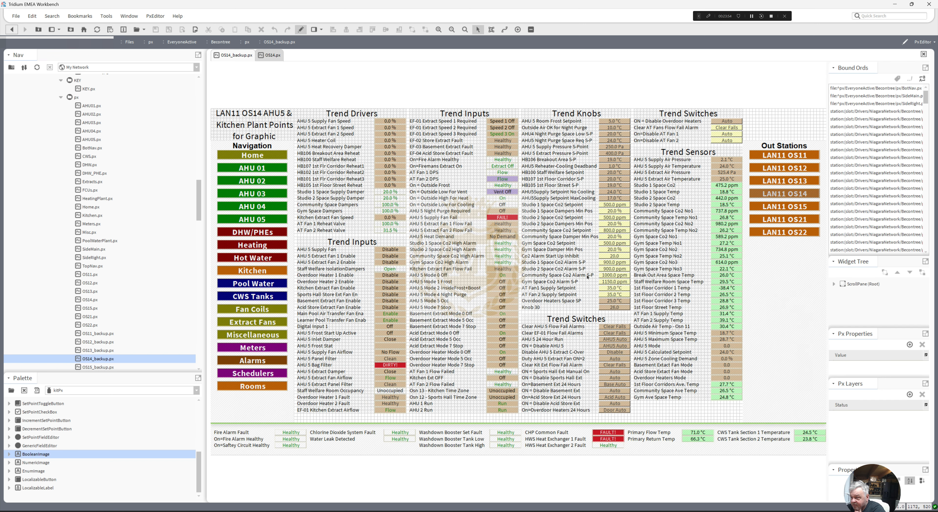
left_click(613, 257)
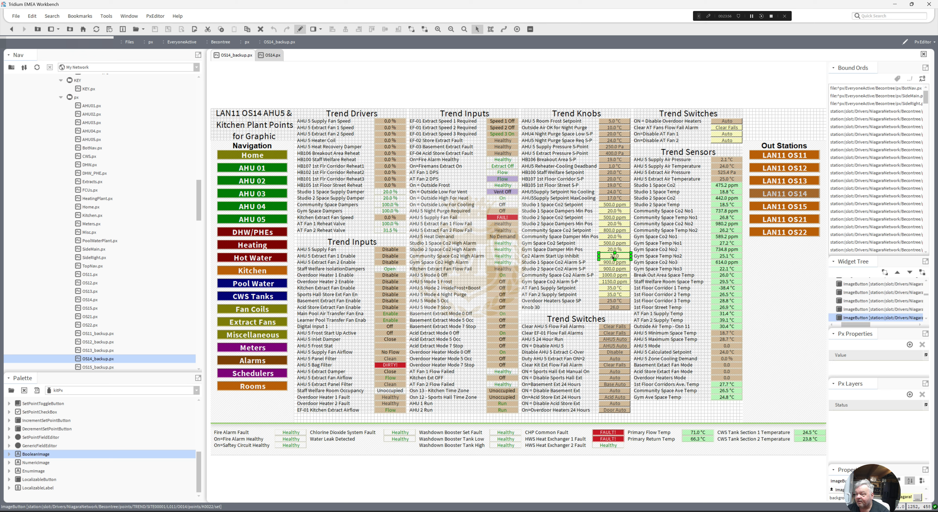
double_click(615, 257)
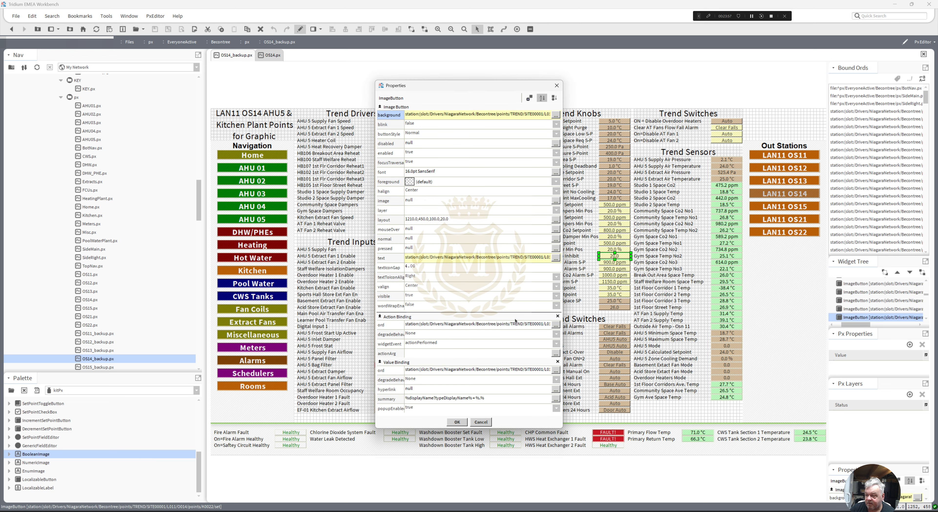
double_click(478, 258)
left_click(472, 253)
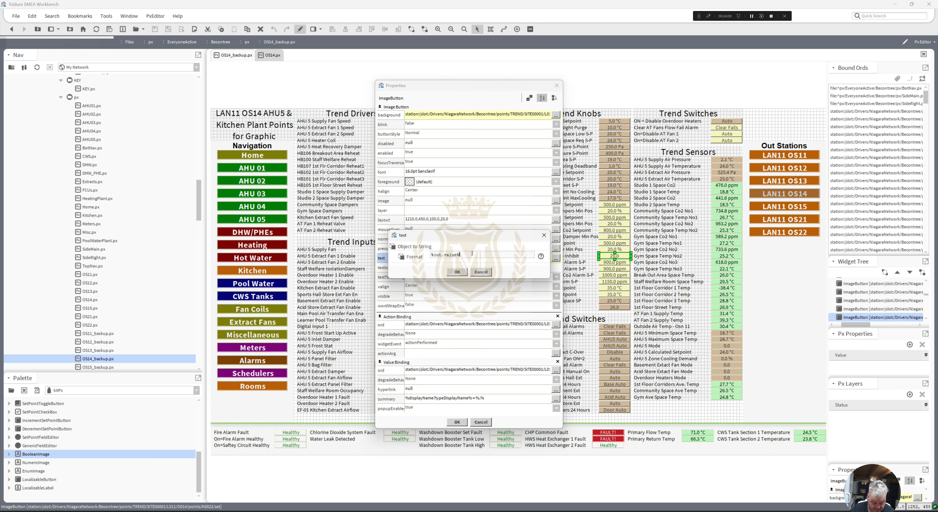
left_click(457, 271)
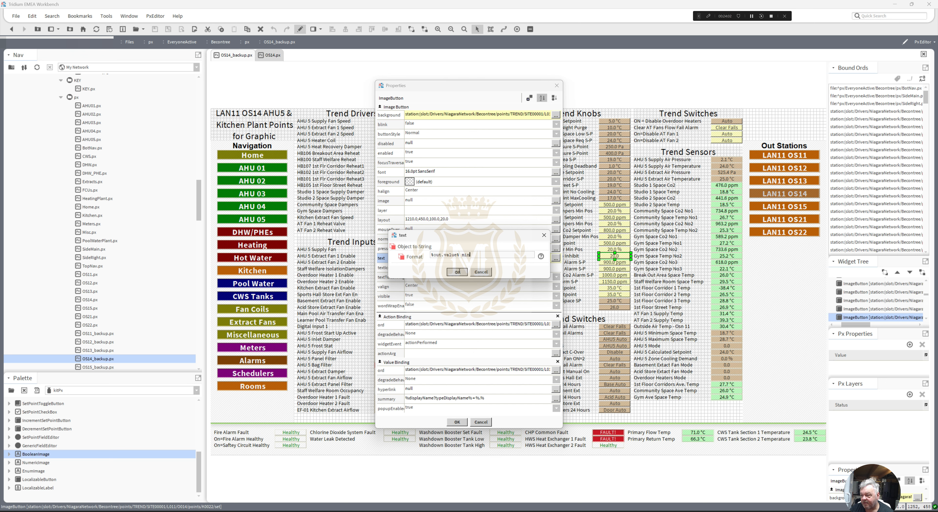
left_click(458, 422)
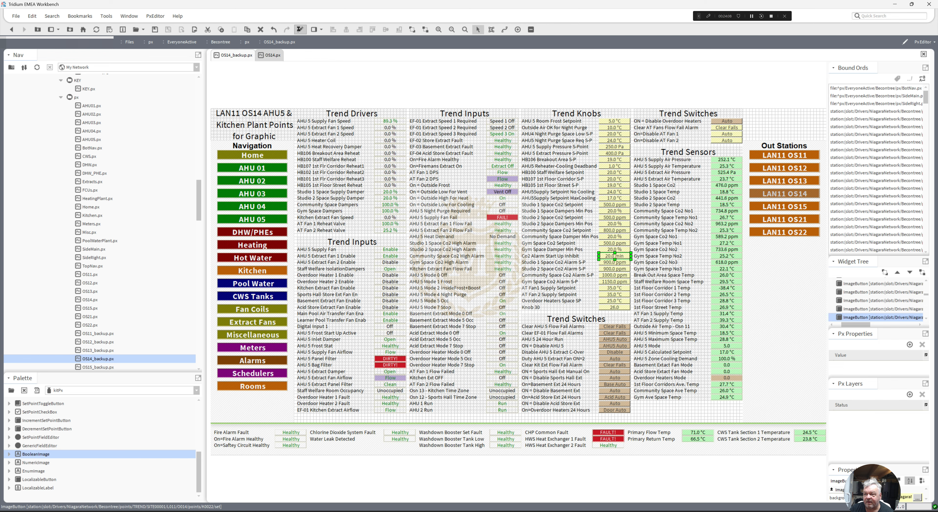
left_click(300, 29)
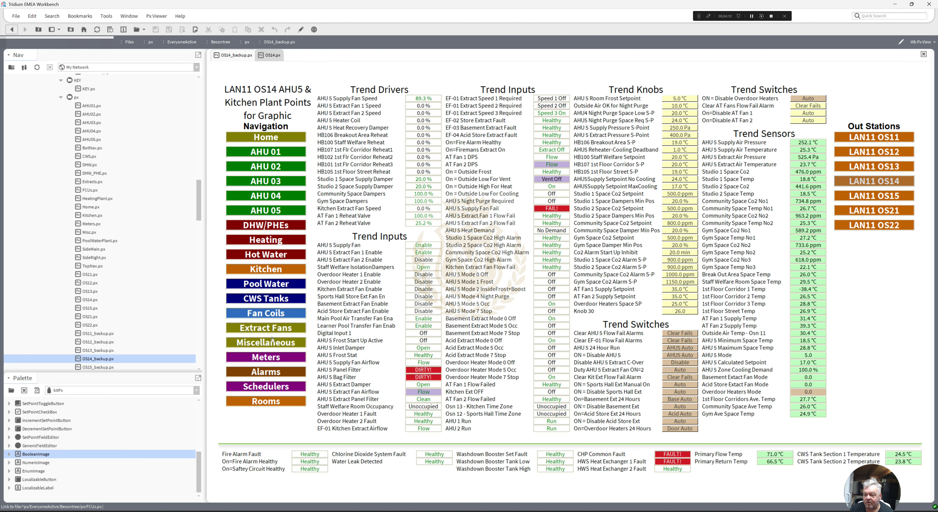
Reopen the All Rooms/Areas page, switch OS14 to view mode, and open the LAN11 OS13 page in its place.
left_click(265, 401)
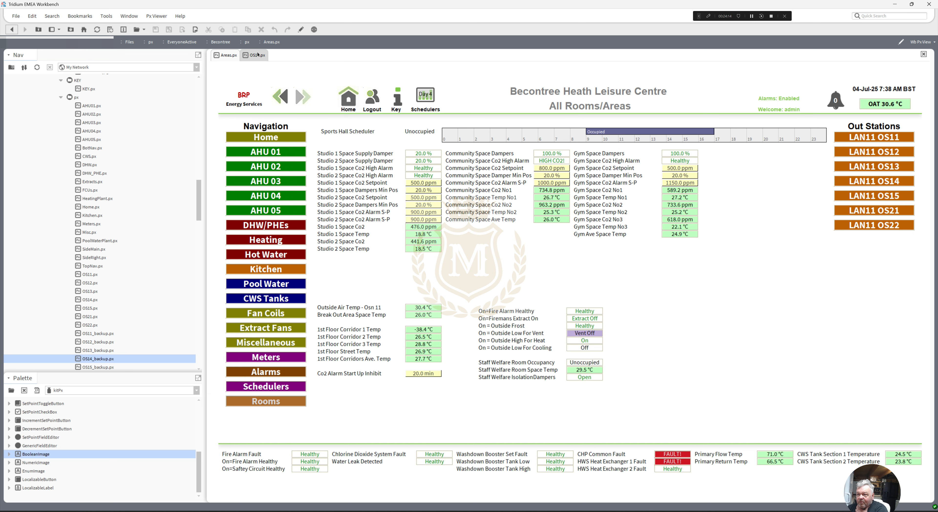
left_click(258, 55)
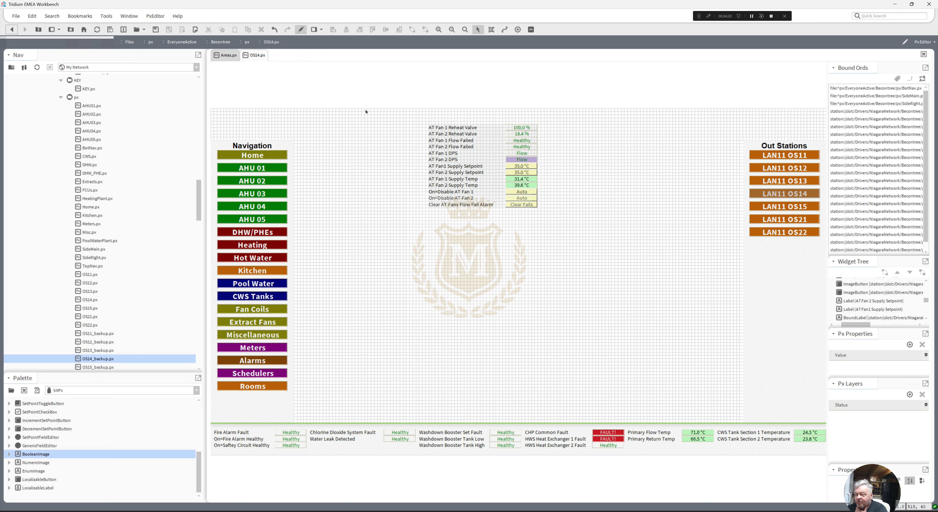
left_click(302, 29)
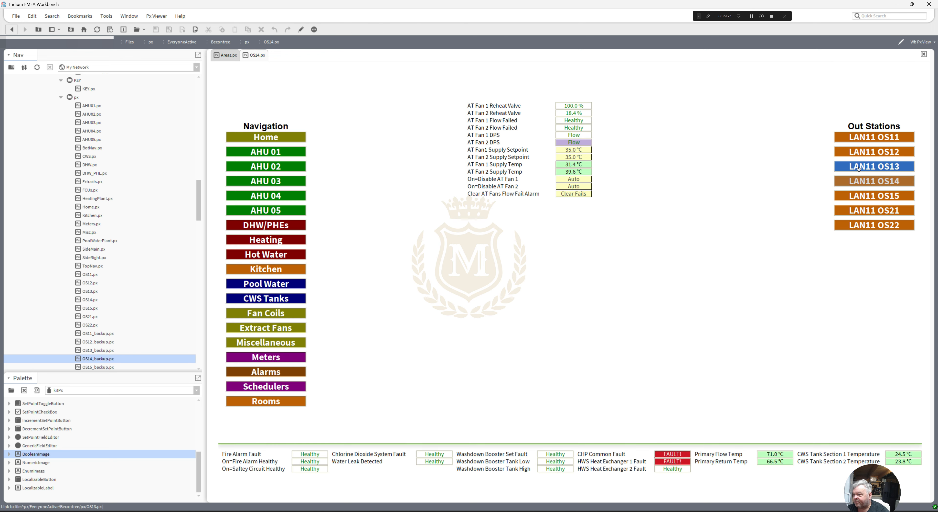
left_click(859, 169)
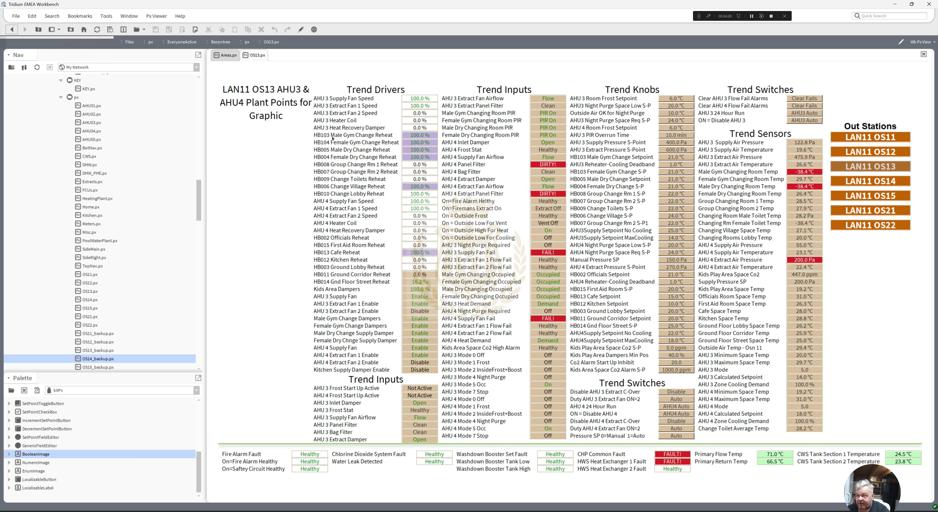
Move OS13's changing area reheat points, HB103 Male Gym Change to HB010 Change Lobby, to Miscellaneous Plant directly below HB105 1st Floor Street S-P.
left_click(301, 29)
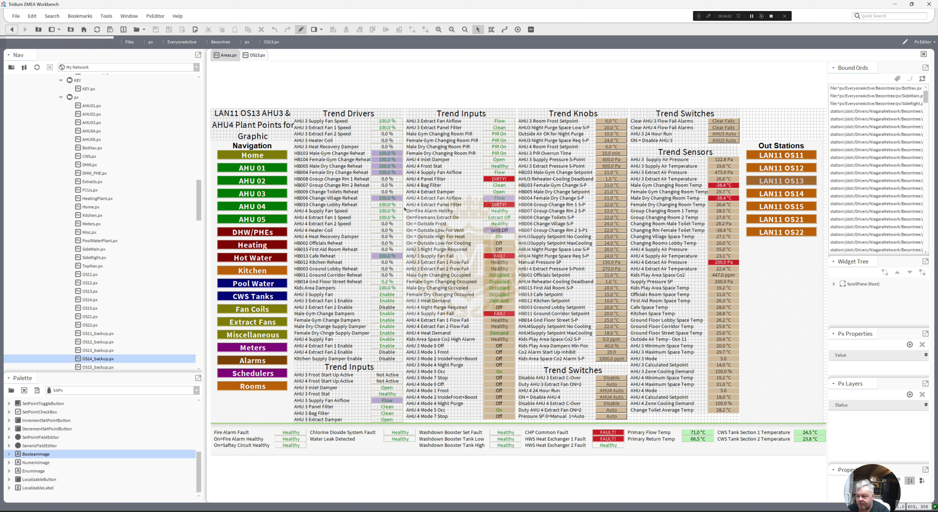
left_click_drag(405, 210, 291, 147)
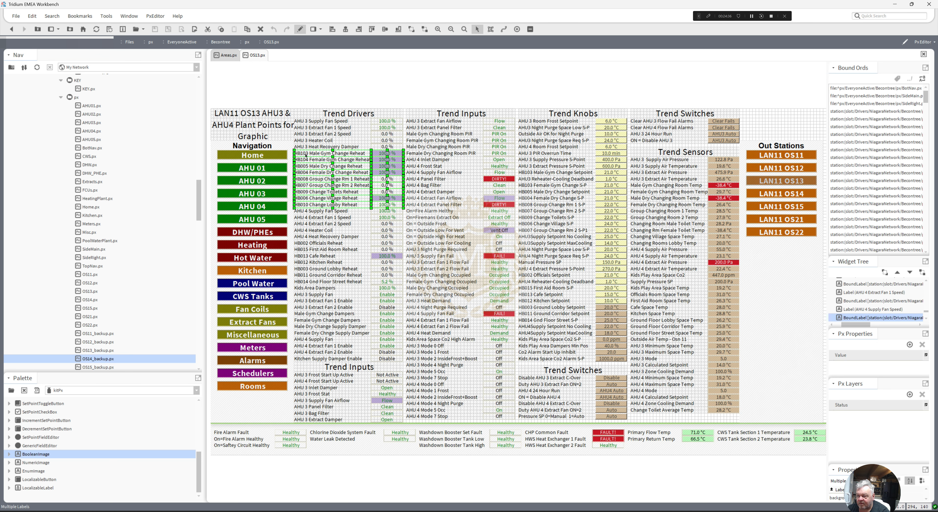
right_click(313, 157)
left_click(313, 171)
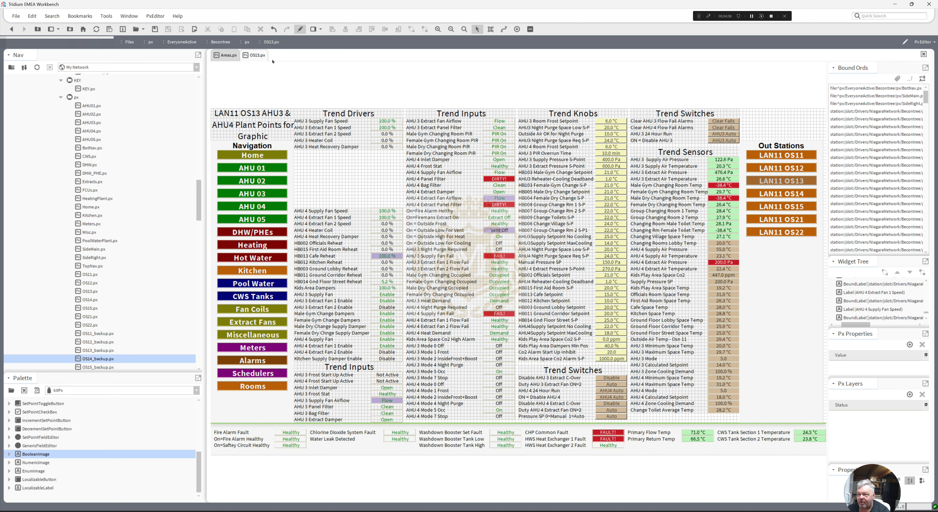
left_click(225, 57)
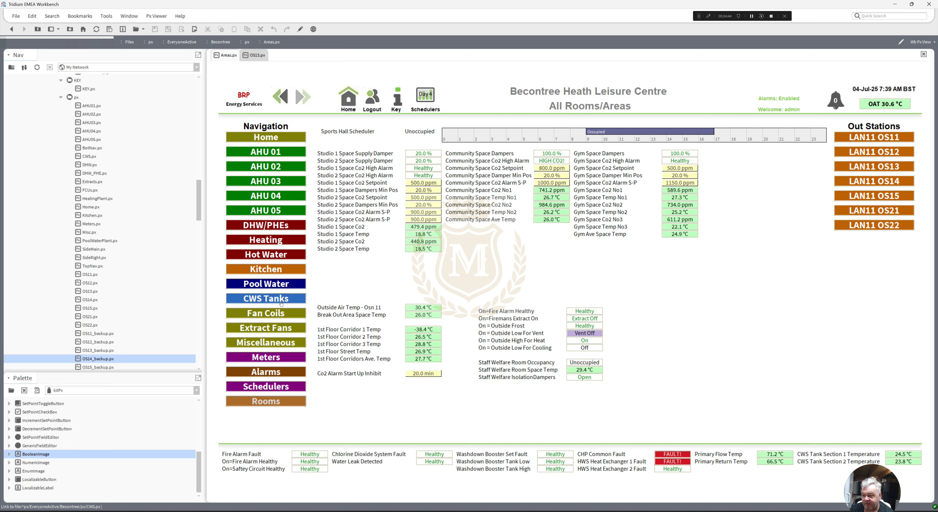
left_click(271, 342)
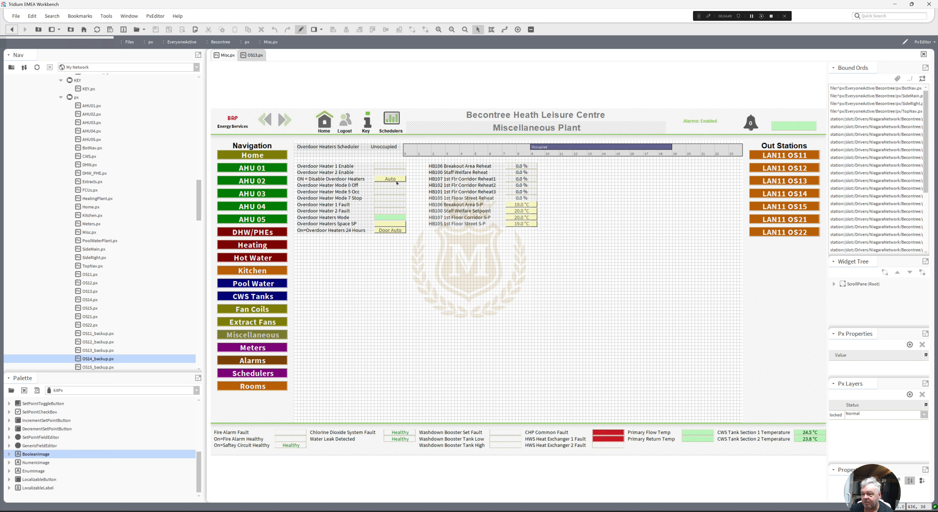
left_click(300, 30)
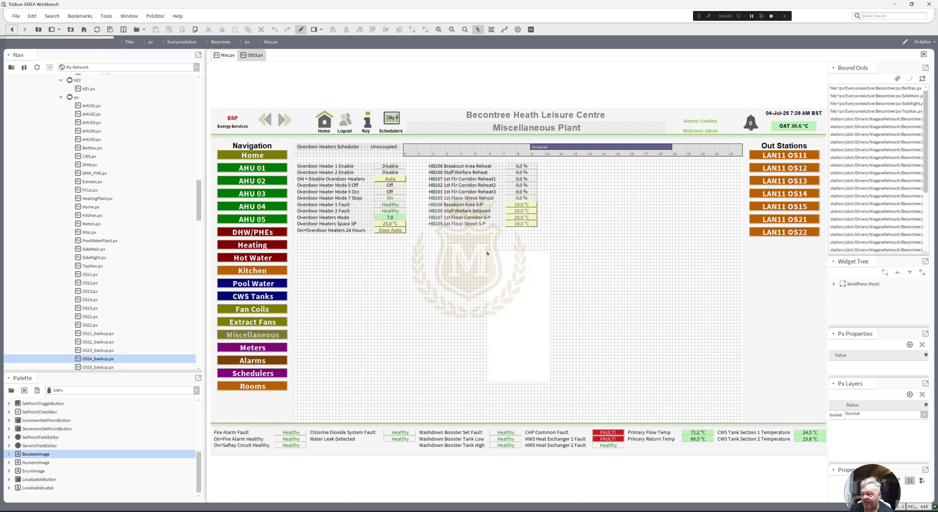
right_click(488, 254)
left_click(503, 289)
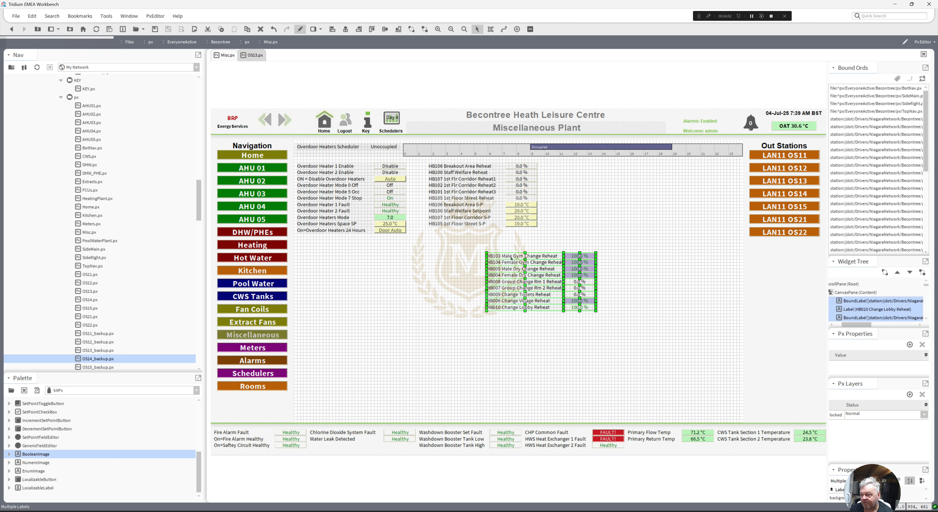
left_click_drag(512, 258, 452, 233)
Move OS13's HB002 Officials to HB014 Gnd Floor Street reheat points to Miscellaneous Plant directly below HB010 Change Lobby Reheat.
left_click(255, 55)
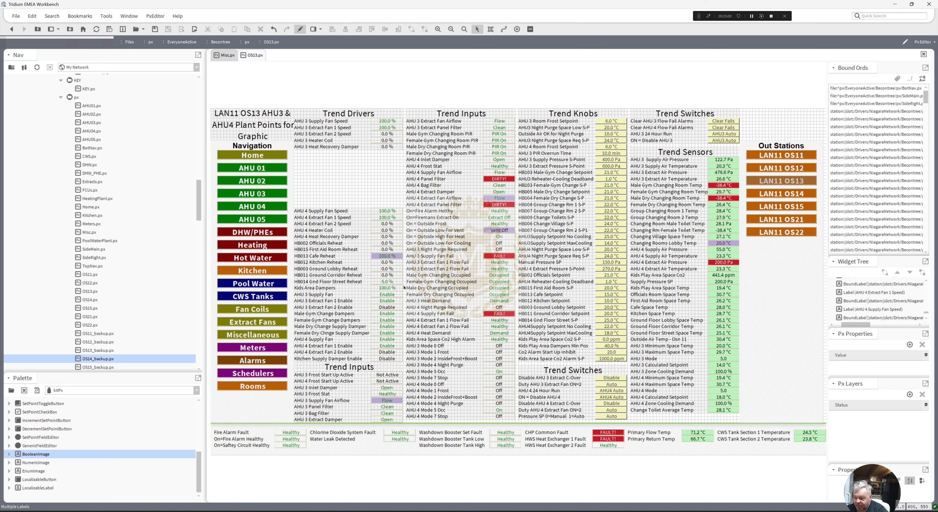
left_click_drag(404, 286, 292, 239)
right_click(306, 243)
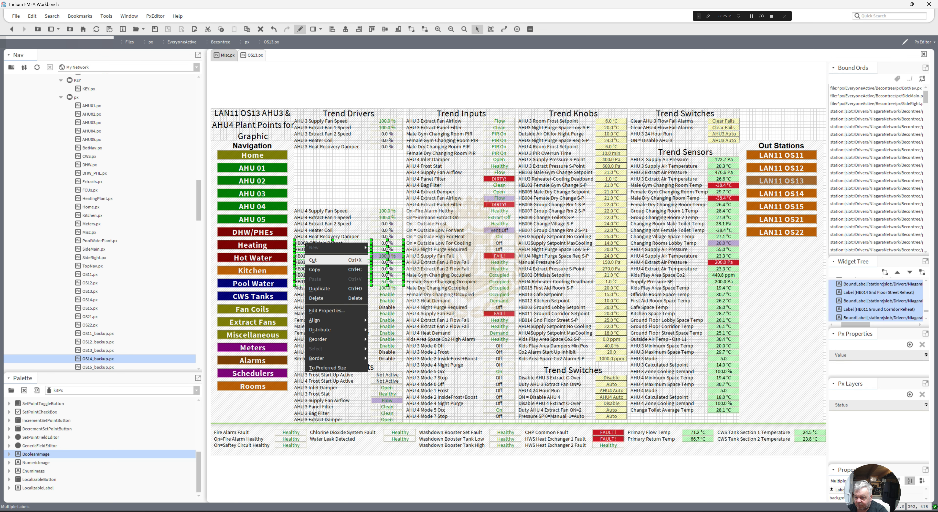
left_click(322, 261)
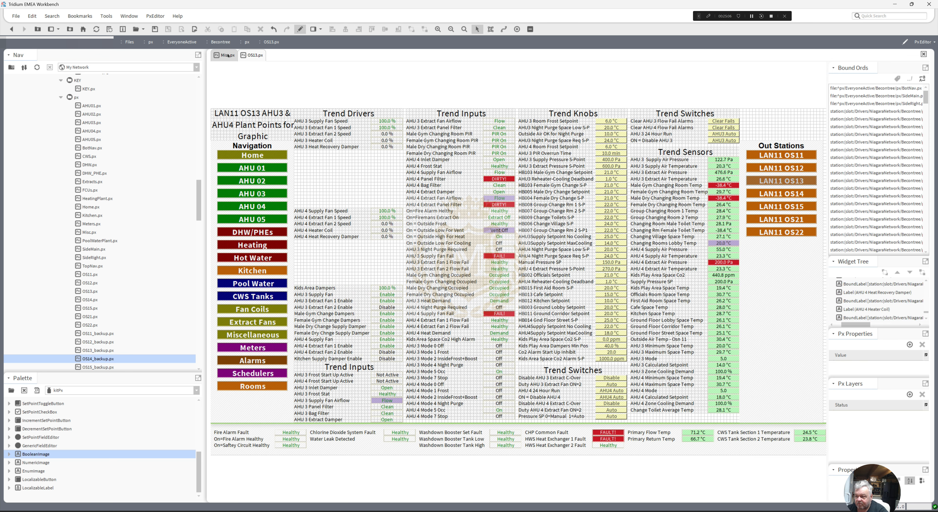
left_click(228, 55)
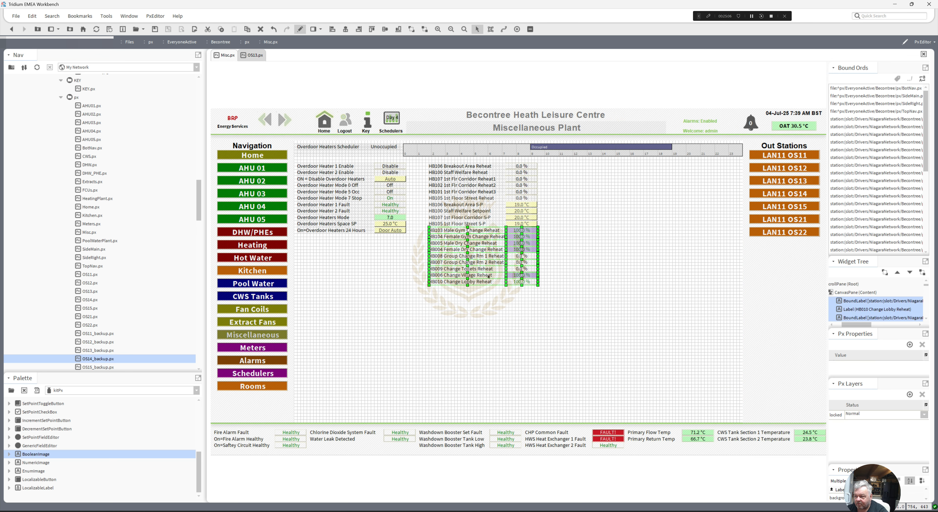
right_click(455, 313)
left_click(473, 337)
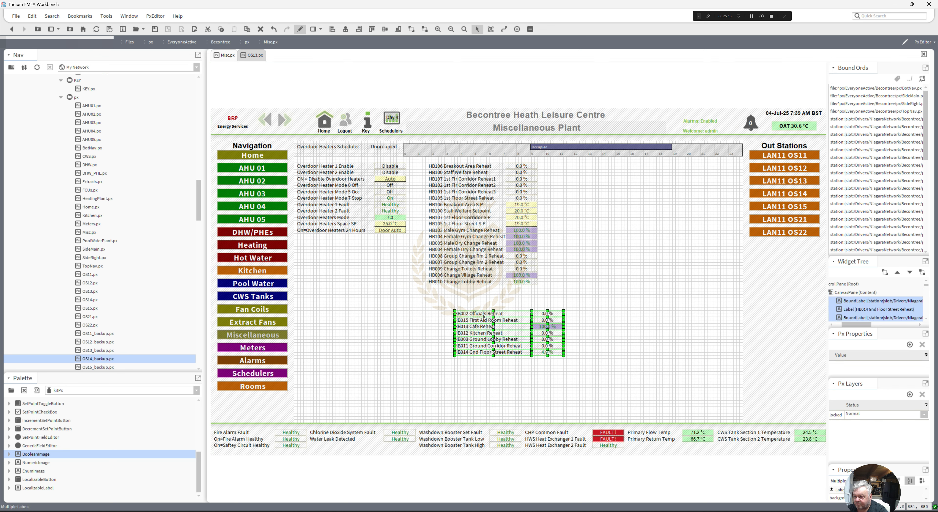
left_click_drag(481, 316, 456, 290)
Move OS13's setpoints from HB103 Female Gym Change S-P to HB007 Group Change Rm 2 S-P1 to Miscellaneous Plant below HB014 Gnd Floor Street Reheat.
left_click(254, 56)
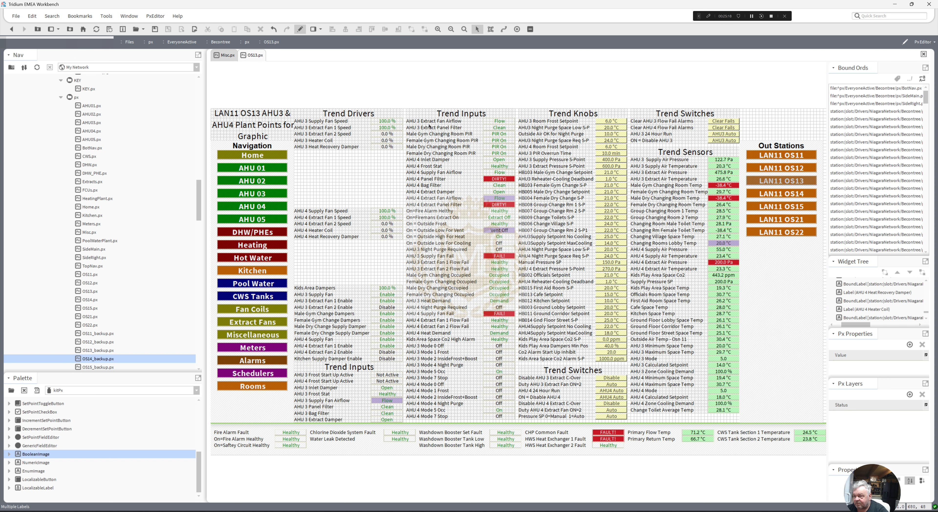
left_click_drag(516, 181, 629, 235)
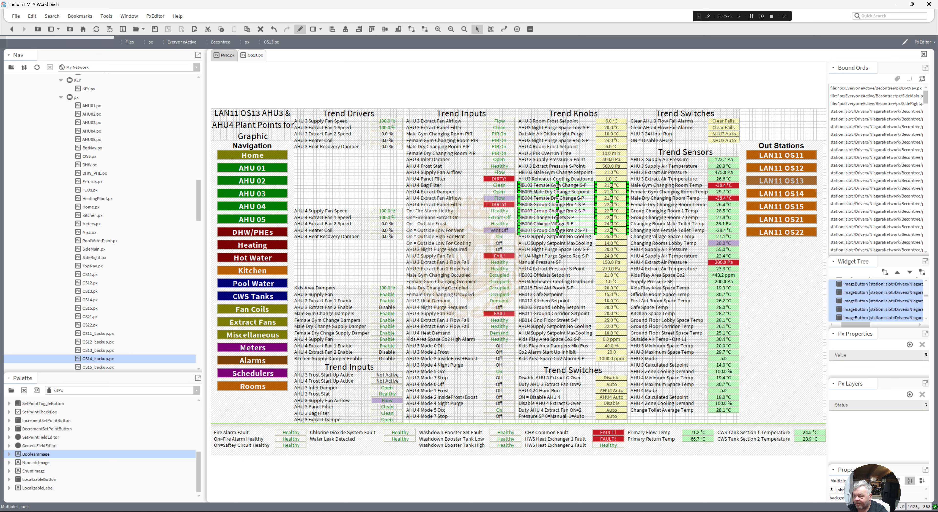
right_click(539, 222)
left_click(547, 239)
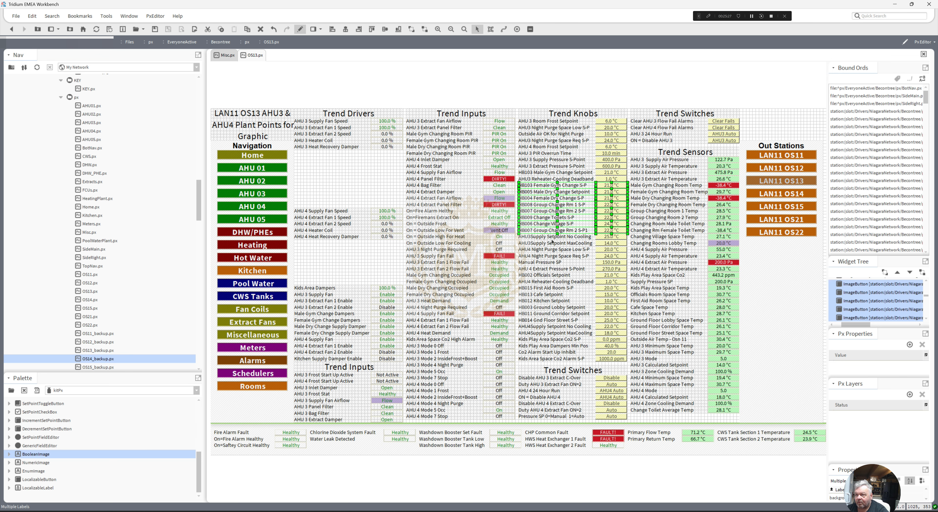
left_click(225, 55)
right_click(588, 300)
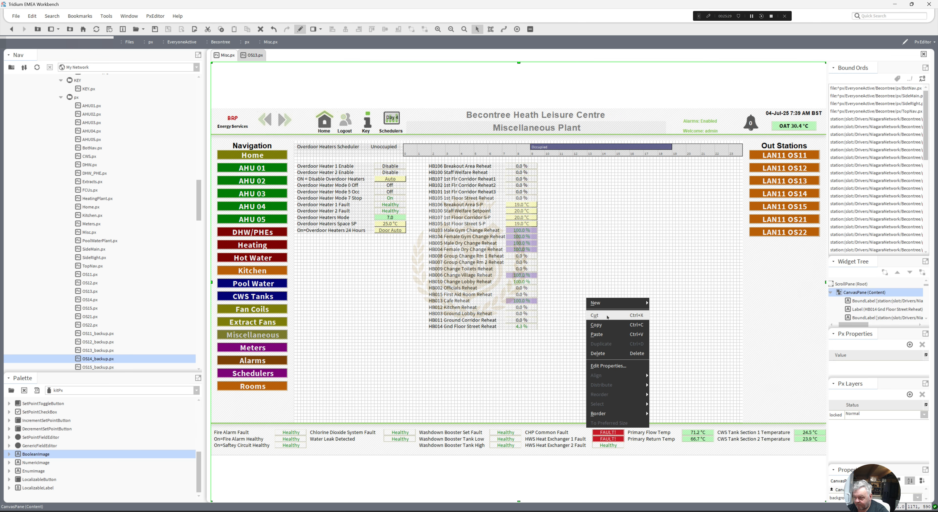
left_click(607, 334)
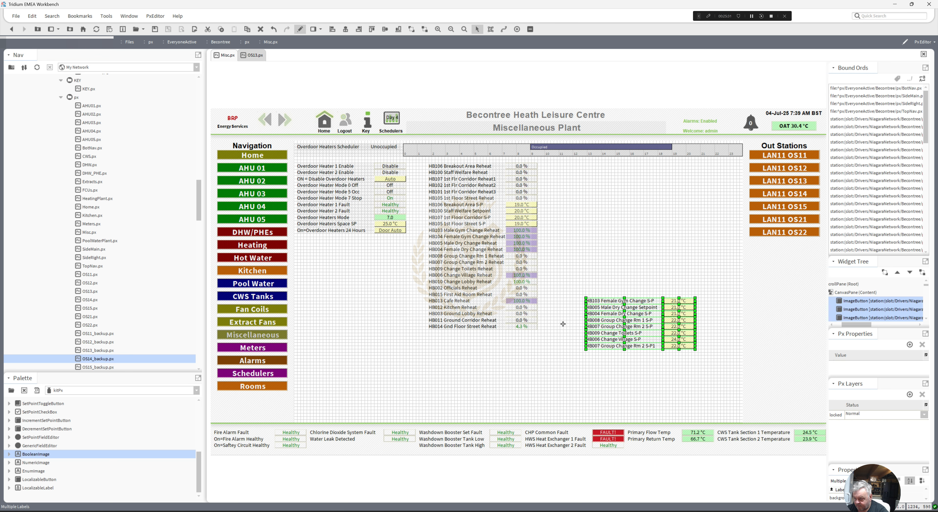
left_click_drag(606, 300, 449, 334)
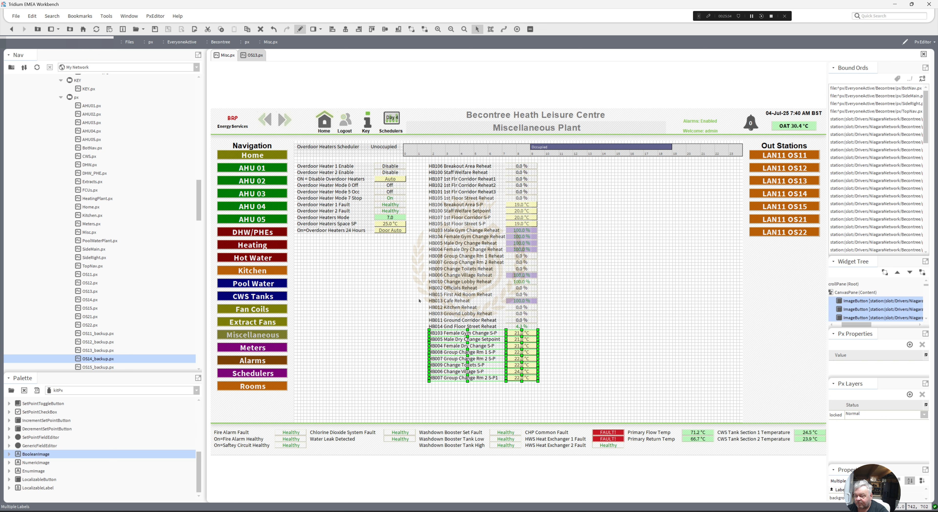
Cut OS13's setpoints HB002 Officials, HB015 First Aid, HB013 Cafe, HB012 Kitchen, HB003 Ground Lobby, HB011 Ground Corridor and HB014 Gnd Floor Street with their values.
left_click(255, 55)
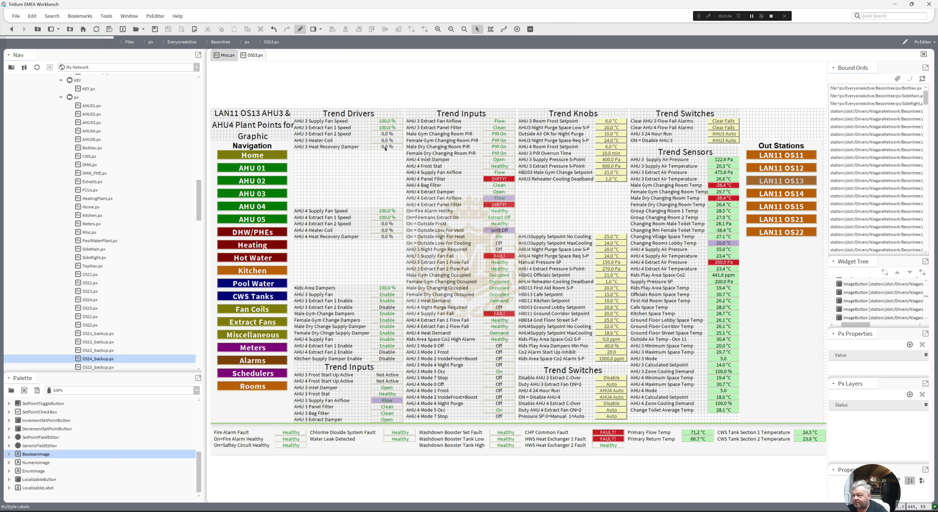
left_click(551, 277)
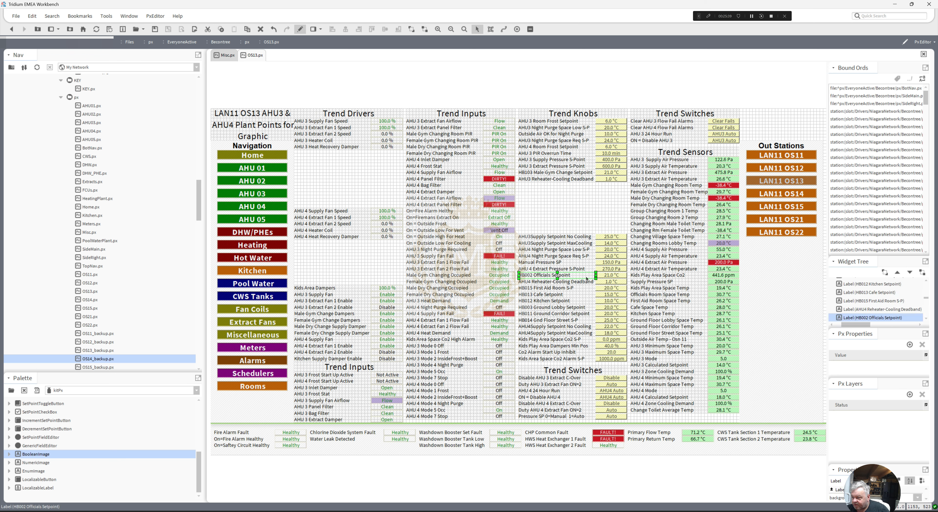
left_click(606, 276, "ctrl")
left_click(548, 288, "ctrl")
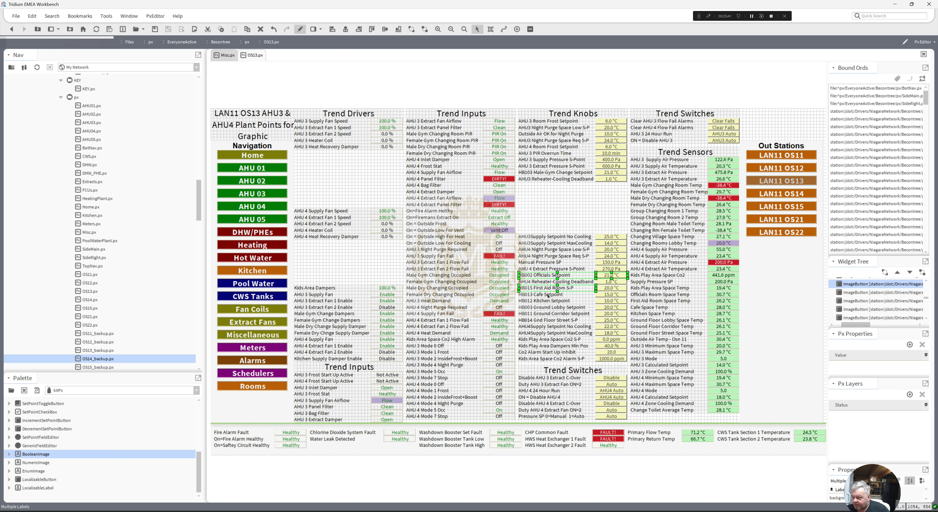
left_click(548, 294, "ctrl")
left_click(548, 300, "ctrl")
left_click(548, 307, "ctrl")
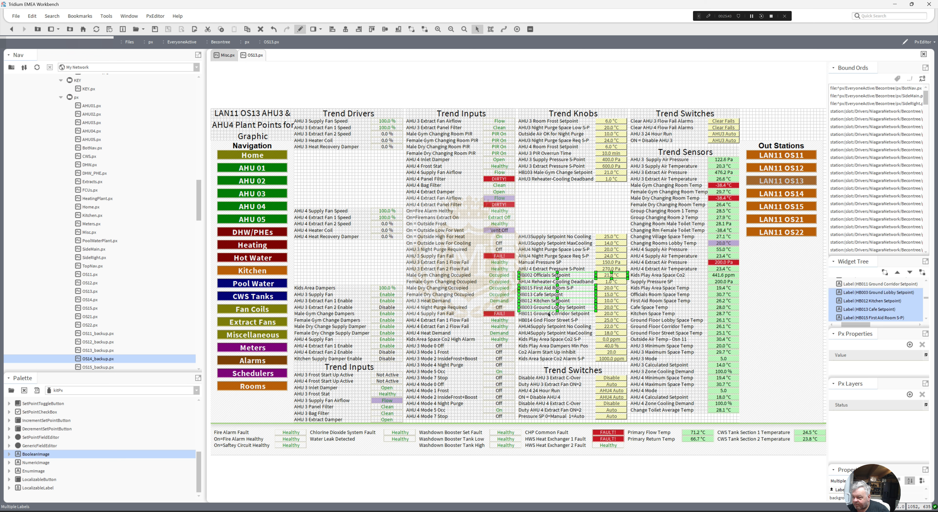
left_click(548, 313, "ctrl")
left_click(548, 321, "ctrl")
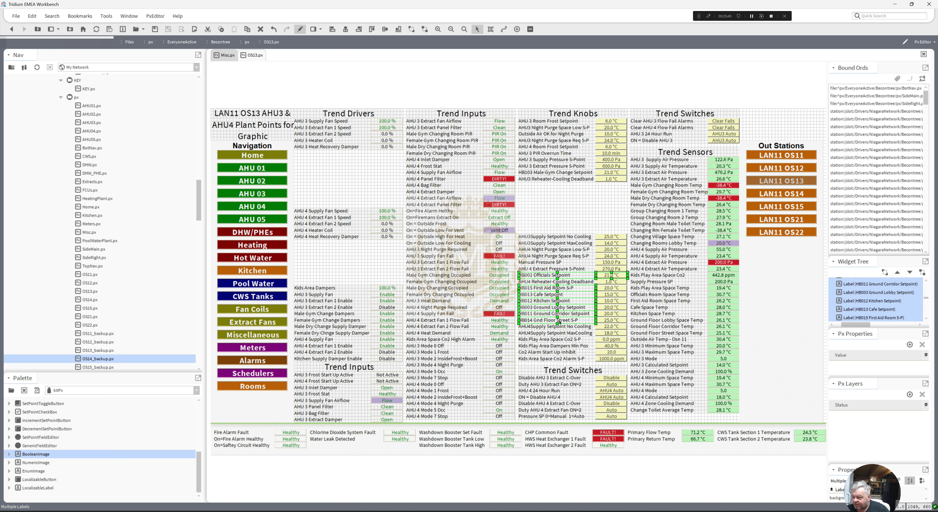
left_click(606, 319, "ctrl")
left_click(606, 313, "ctrl")
left_click(606, 307, "ctrl")
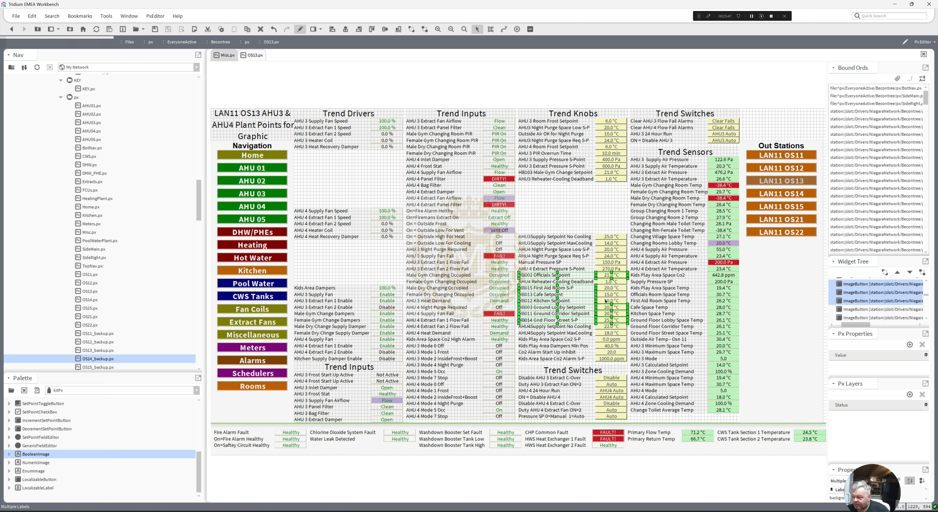
left_click(606, 301, "ctrl")
left_click(606, 294, "ctrl")
left_click(605, 288, "ctrl")
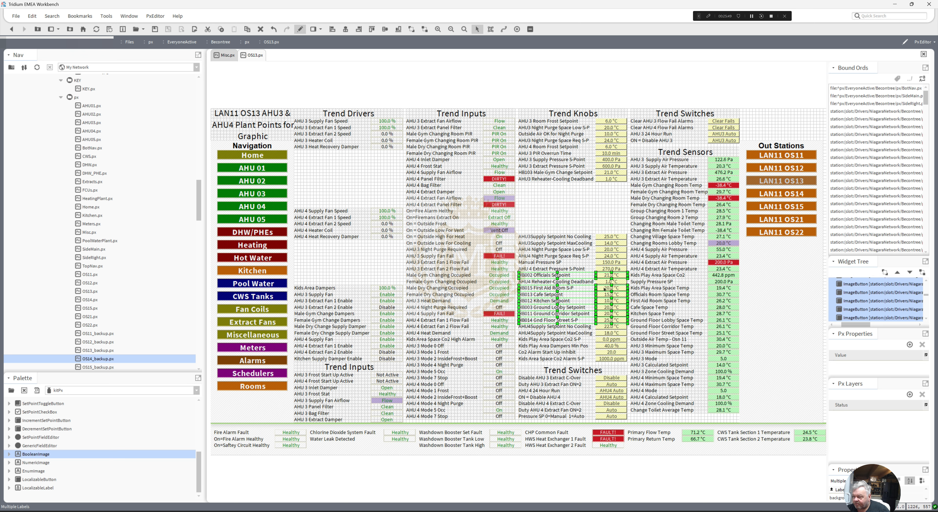
right_click(605, 289)
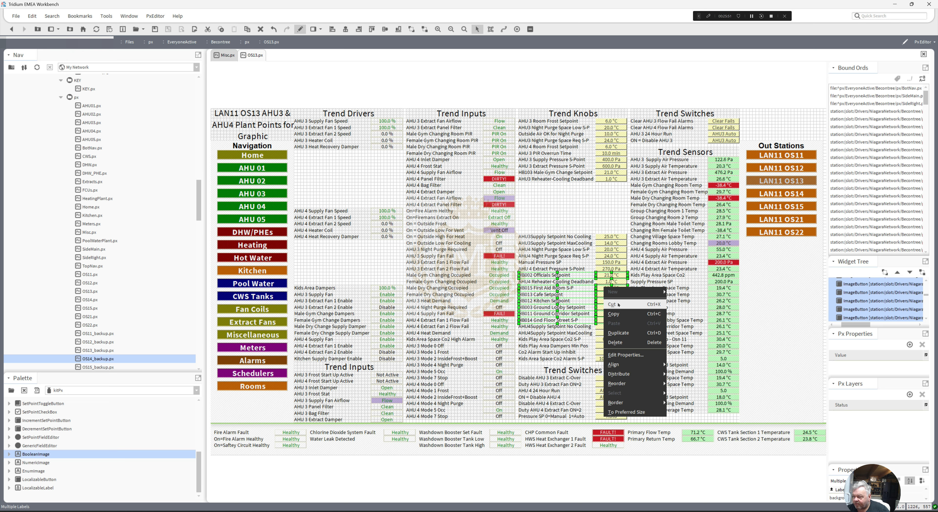
left_click(618, 304)
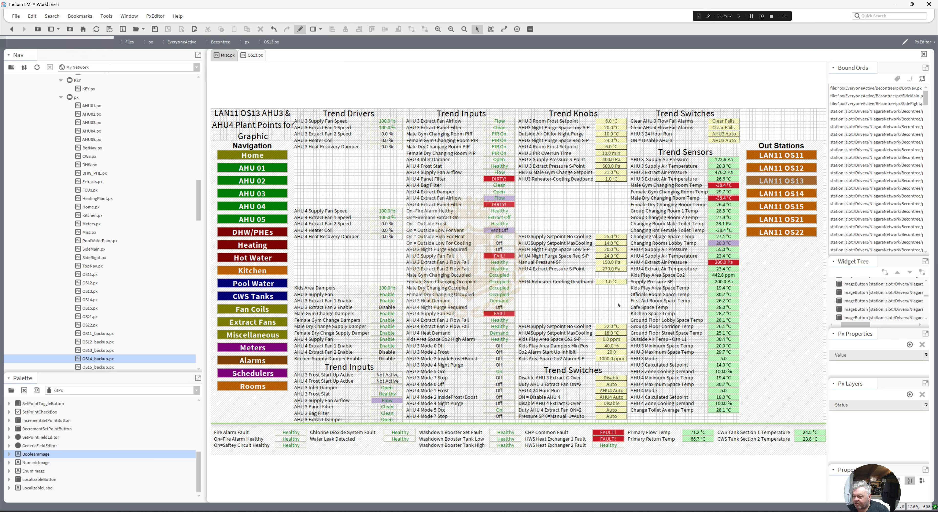
Paste the cut setpoints onto Miscellaneous Plant as a new column, with HB002 Officials Setpoint level with HB106 Breakout Area Reheat.
left_click(225, 56)
right_click(574, 316)
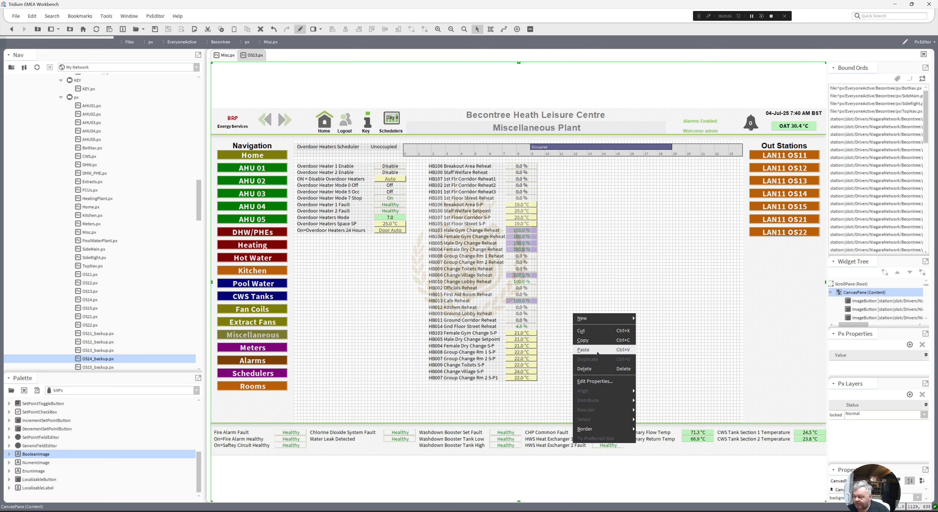
left_click(594, 343)
left_click_drag(597, 318, 567, 166)
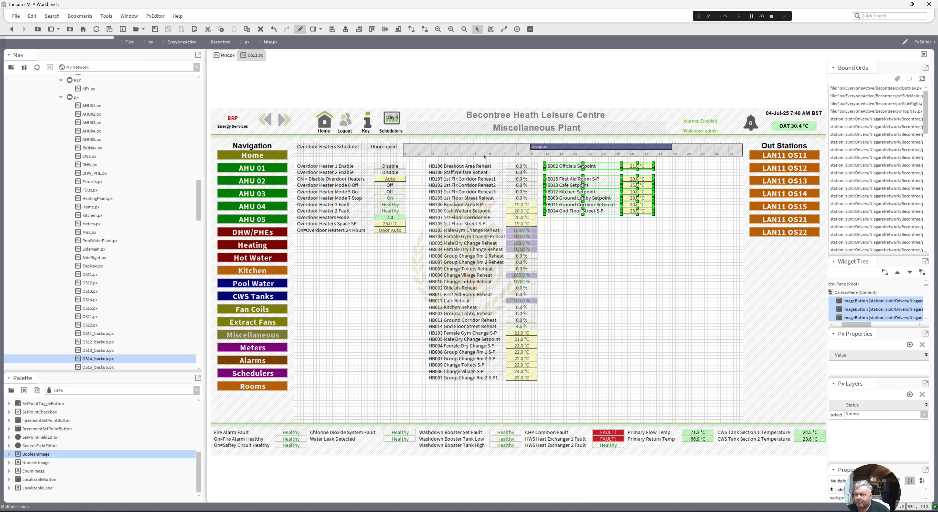
Move OS13's HB103 Male Gym Change Setpoint and its value to Miscellaneous Plant directly below HB014 Gnd Floor Street S-P.
left_click(253, 55)
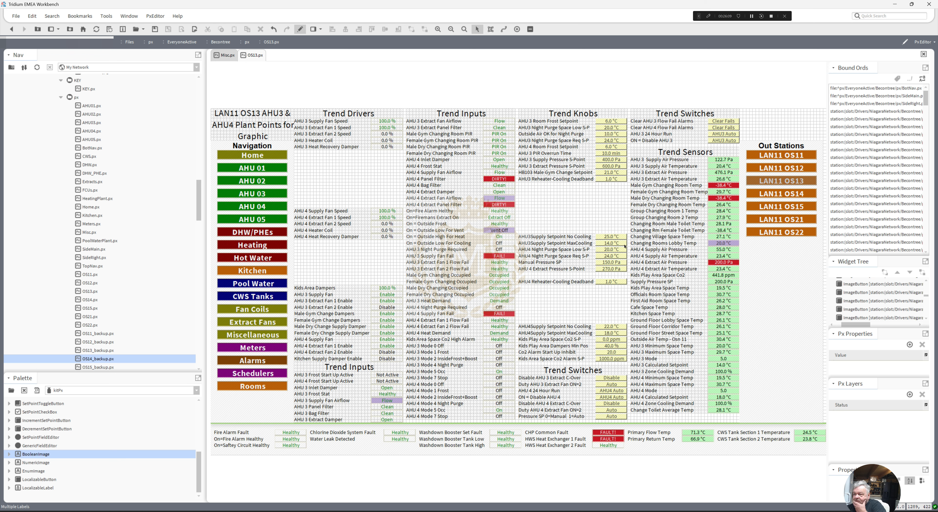
left_click(579, 174)
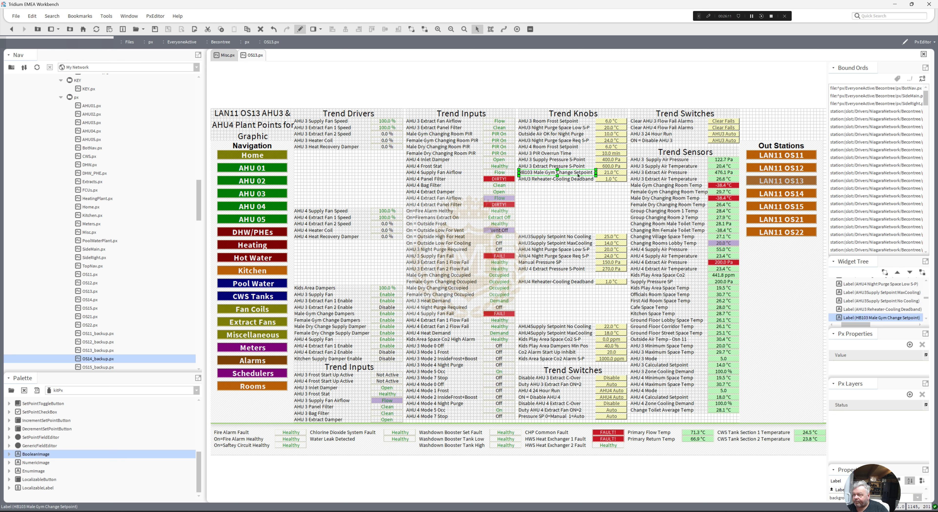
left_click(611, 175, "ctrl")
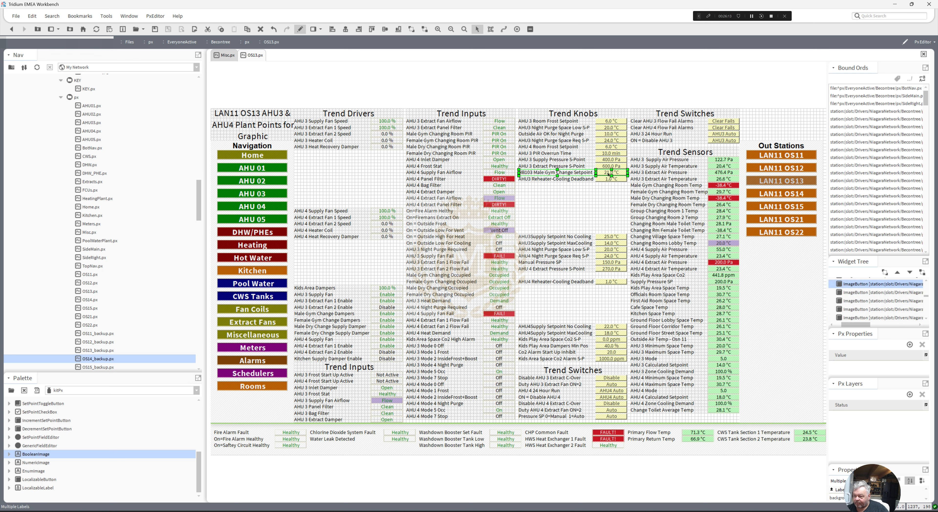
right_click(608, 174)
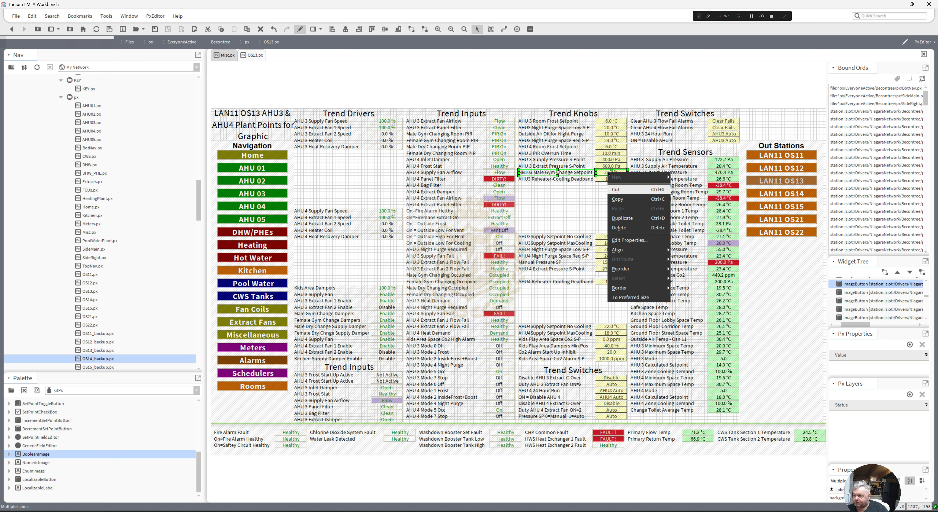
left_click(617, 198)
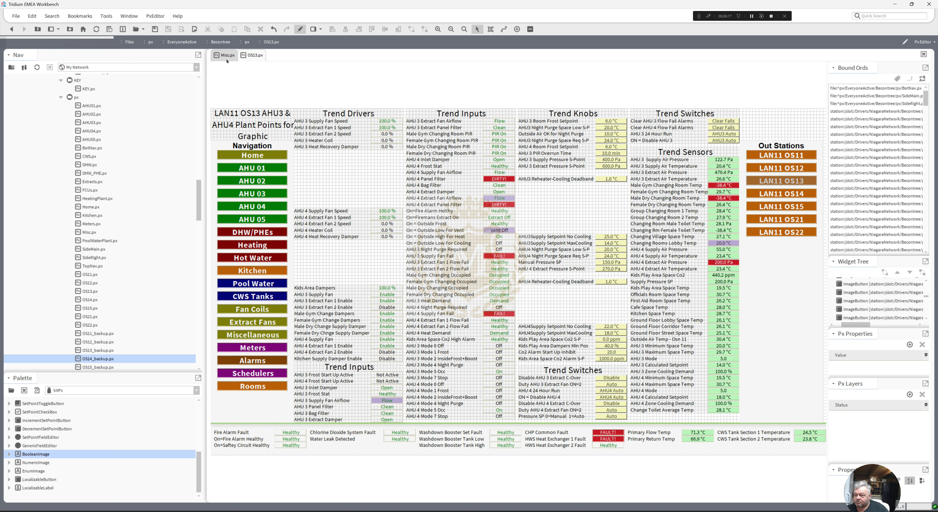
left_click(226, 55)
right_click(562, 229)
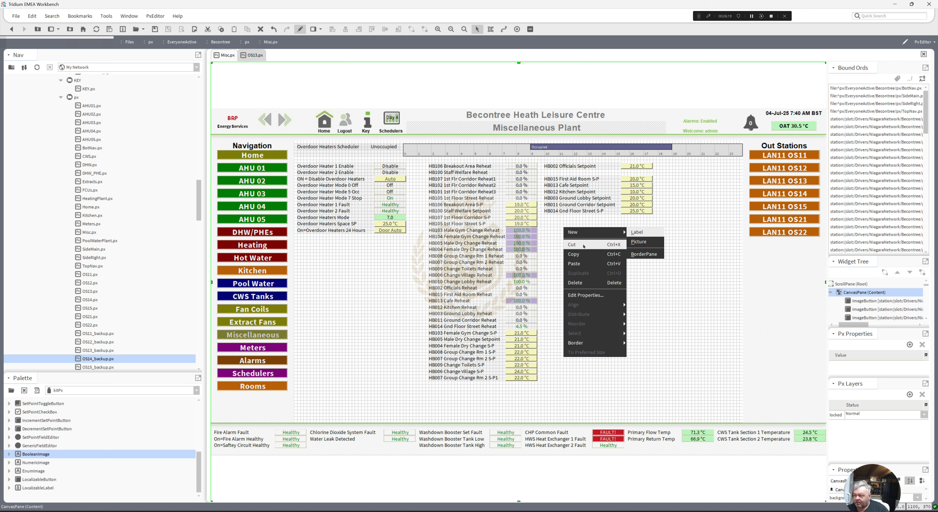
left_click(583, 253)
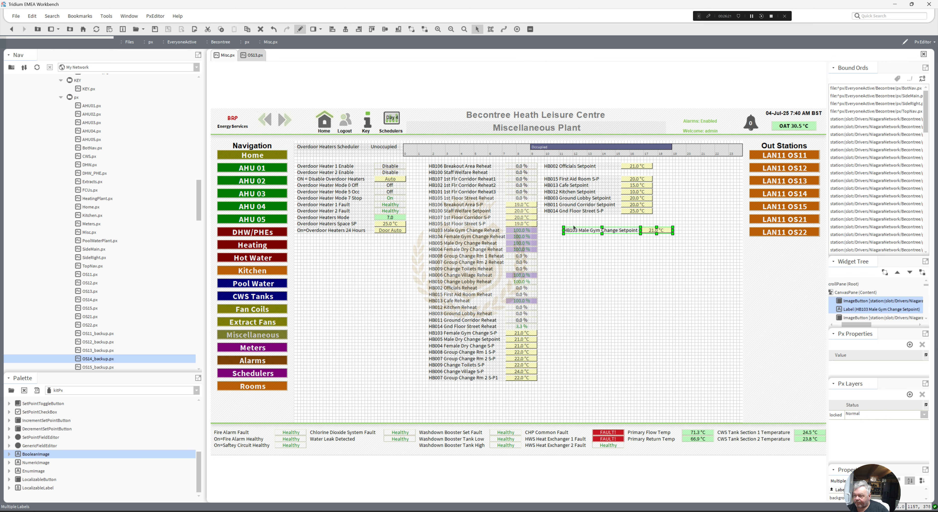
left_click_drag(574, 227, 565, 219)
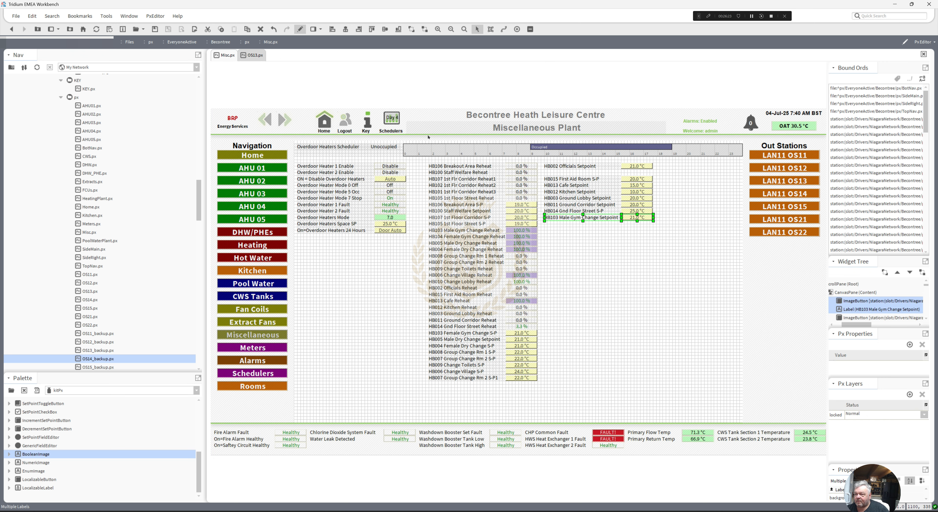
Cut OS13's AHU 3 drivers, from AHU 3 Supply Fan Speed to AHU 3 Heat Recovery Damper, together with their values.
left_click(252, 56)
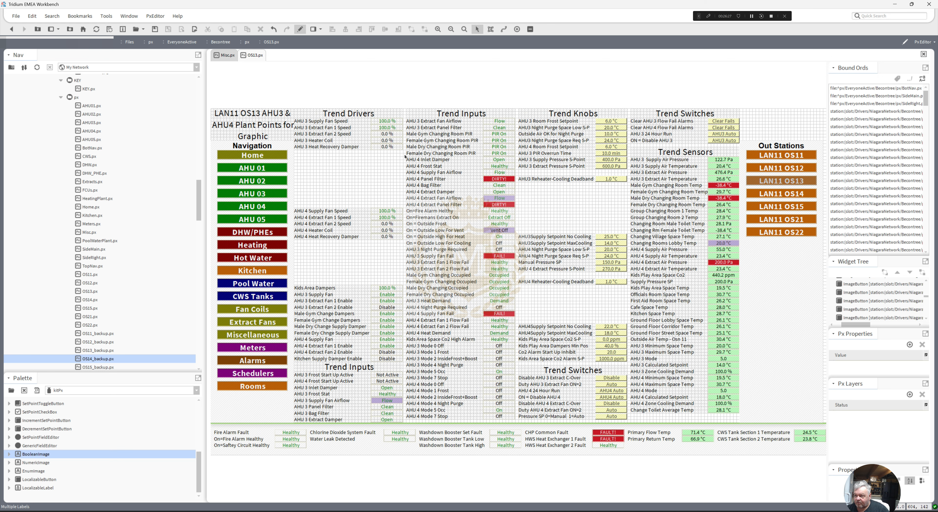
left_click_drag(405, 154, 288, 116)
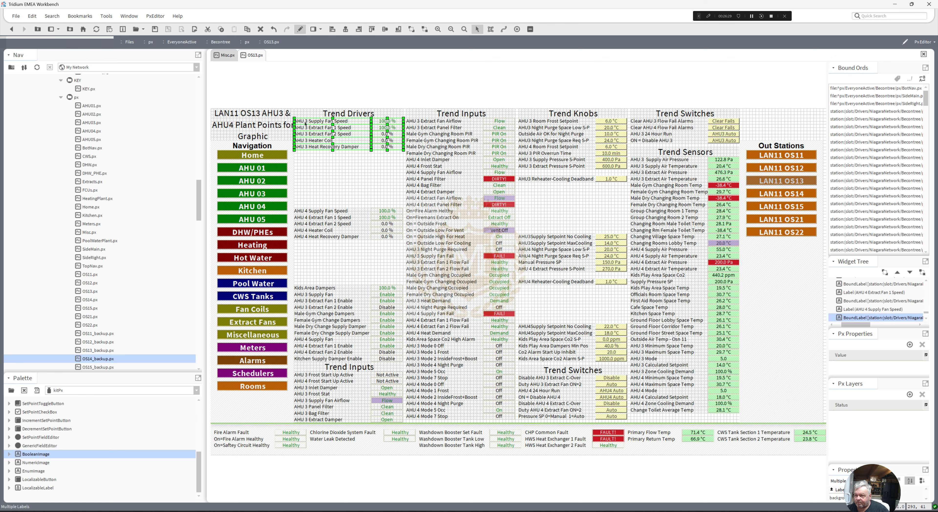
right_click(305, 122)
left_click(317, 139)
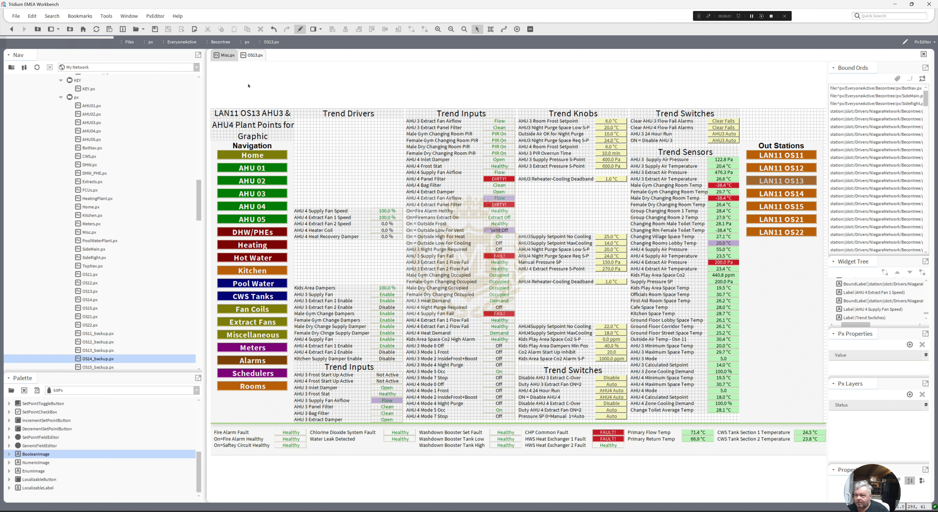
Open the AHU 03 page in place of Miscellaneous Plant, and paste the cut AHU 3 drivers below AHU 3 Night Purge Scheduler.
left_click(227, 56)
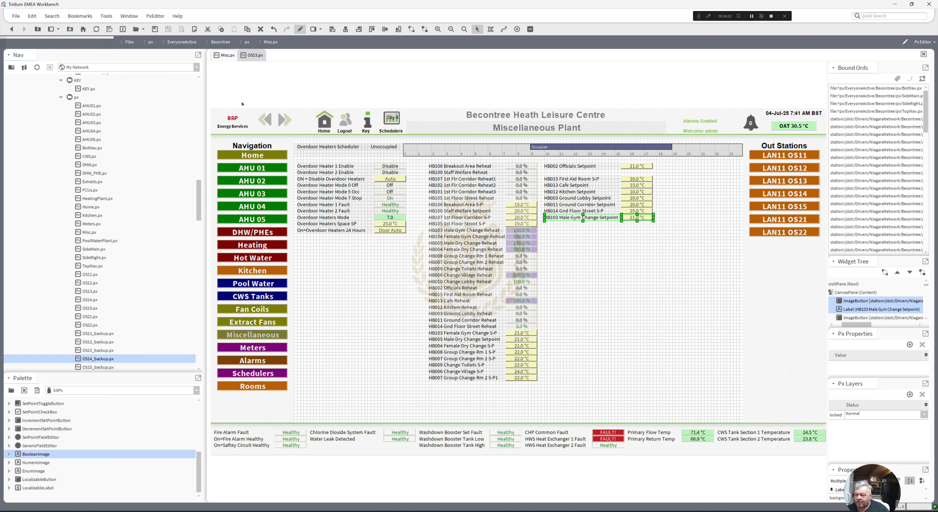
left_click(299, 29)
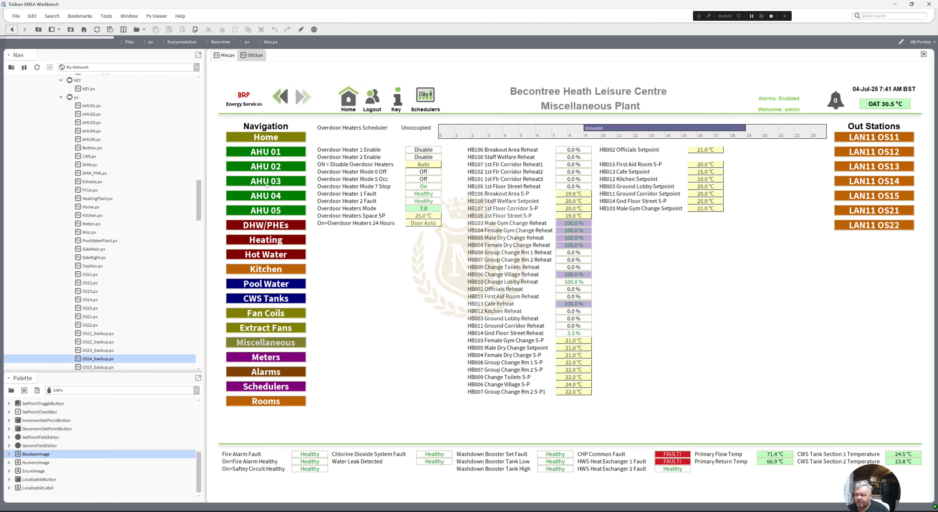
left_click(267, 181)
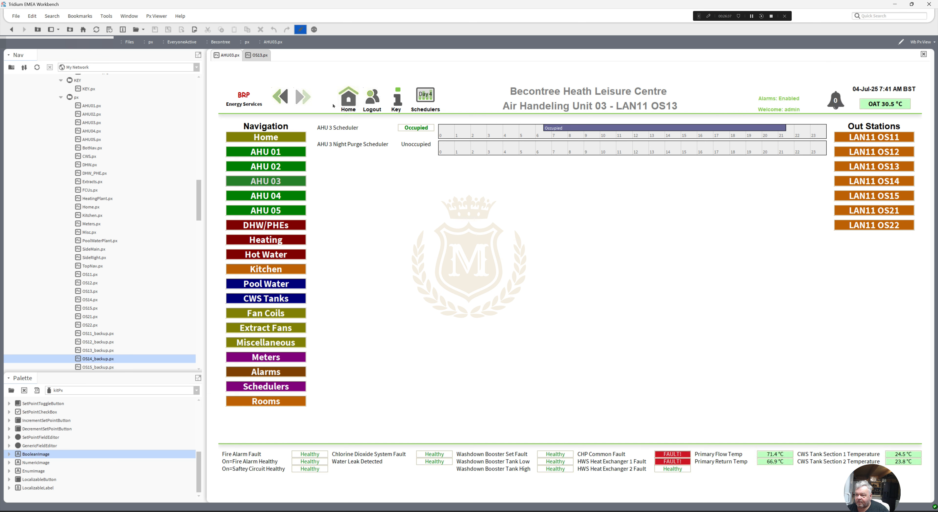
left_click(301, 30)
right_click(343, 200)
left_click(368, 234)
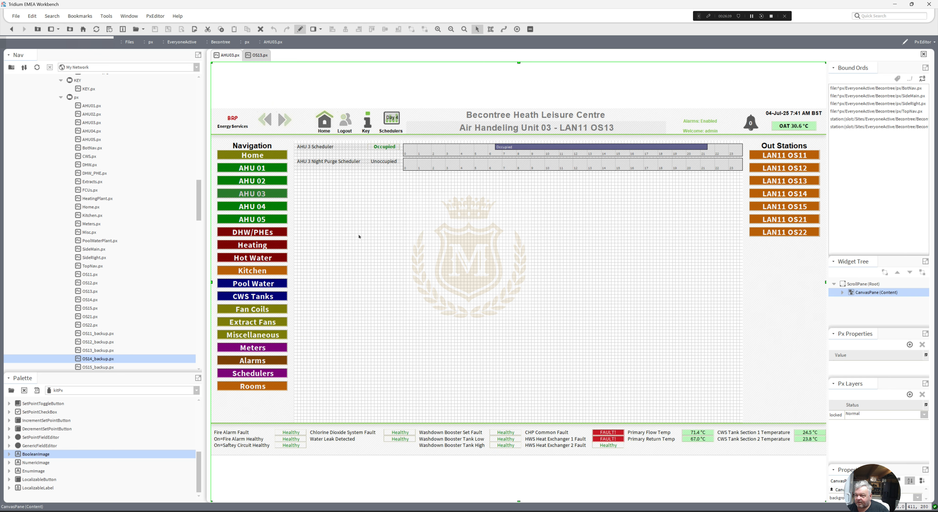
left_click_drag(372, 206, 323, 180)
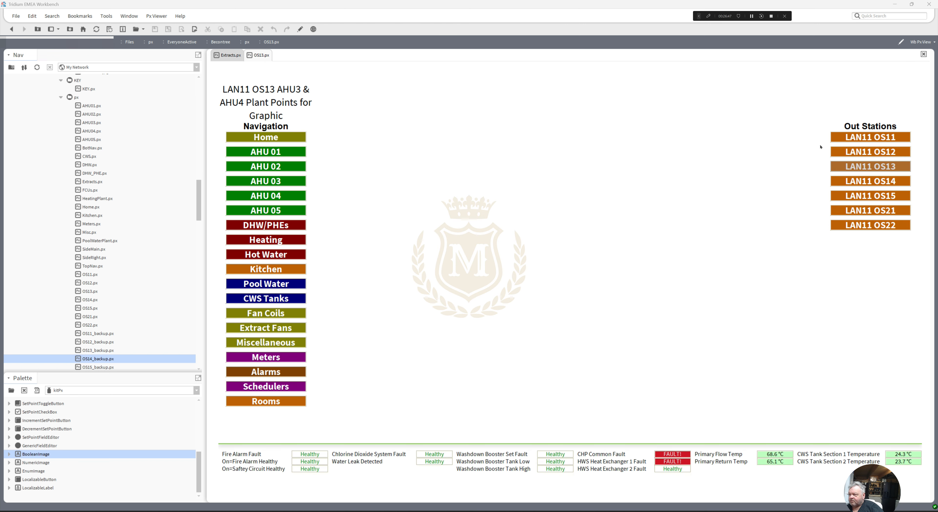
Check the LAN11 OS14, OS15, OS21 and OS22 outstation pages for points still left on them.
left_click(862, 179)
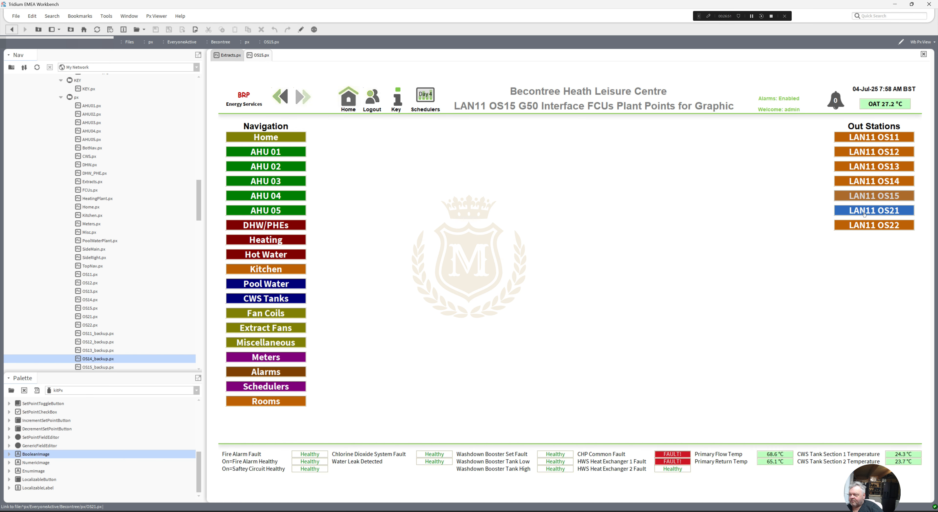
left_click(864, 211)
left_click(866, 226)
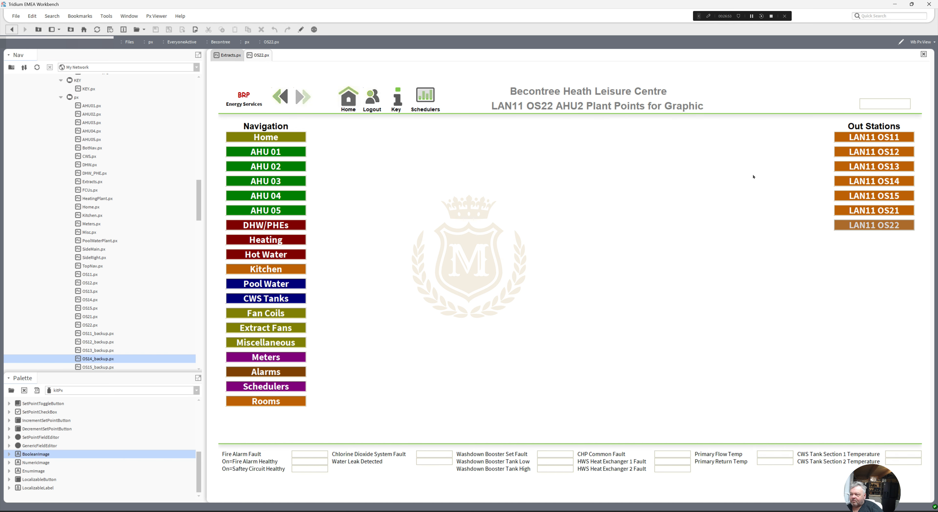
left_click(864, 182)
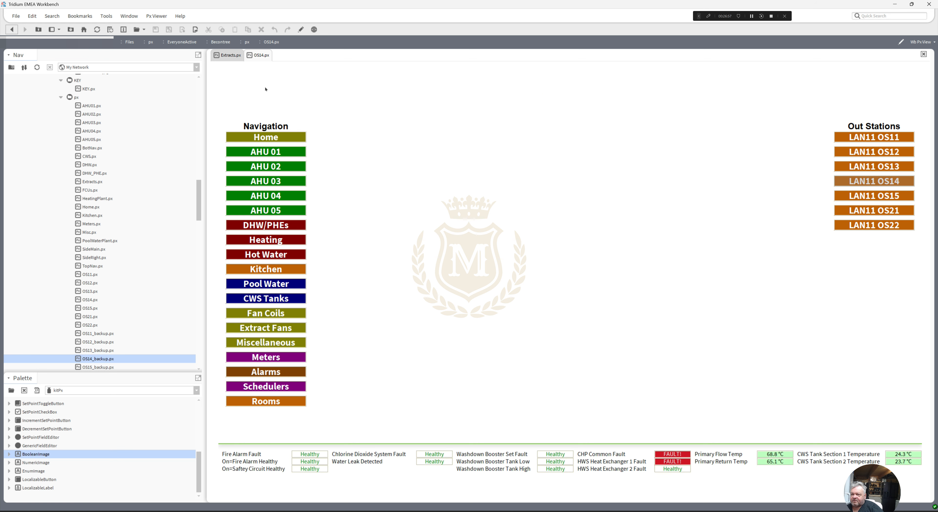
Review the point layouts on the Extract Fans page and the AHU 01 to AHU 05 pages.
left_click(231, 57)
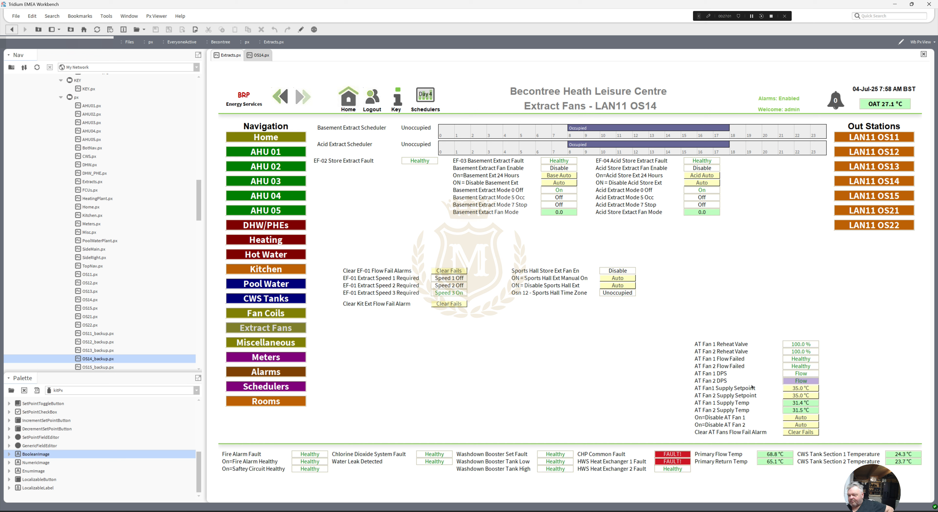
left_click(800, 410)
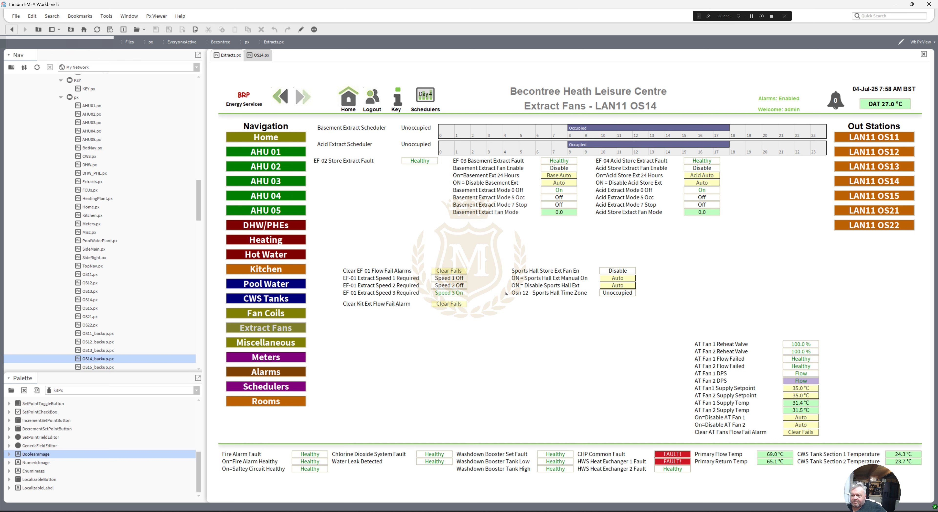
left_click(267, 198)
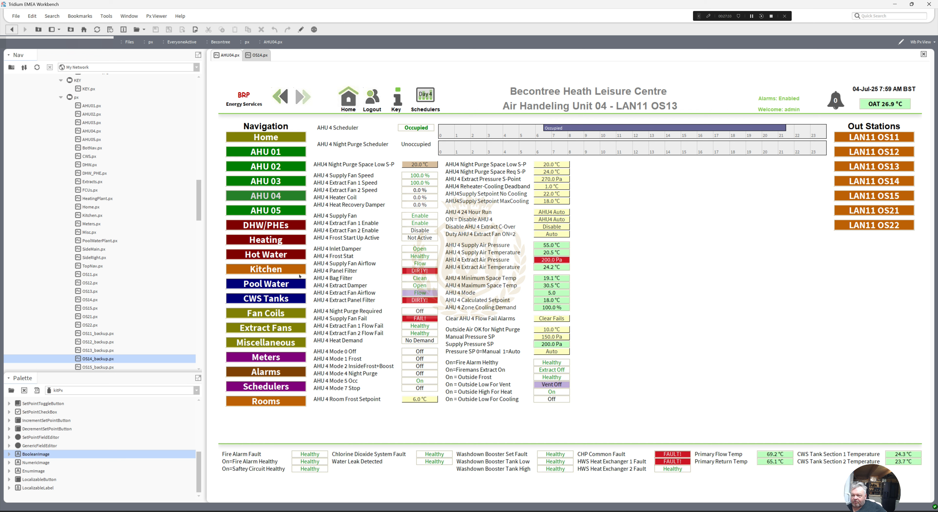
left_click(272, 182)
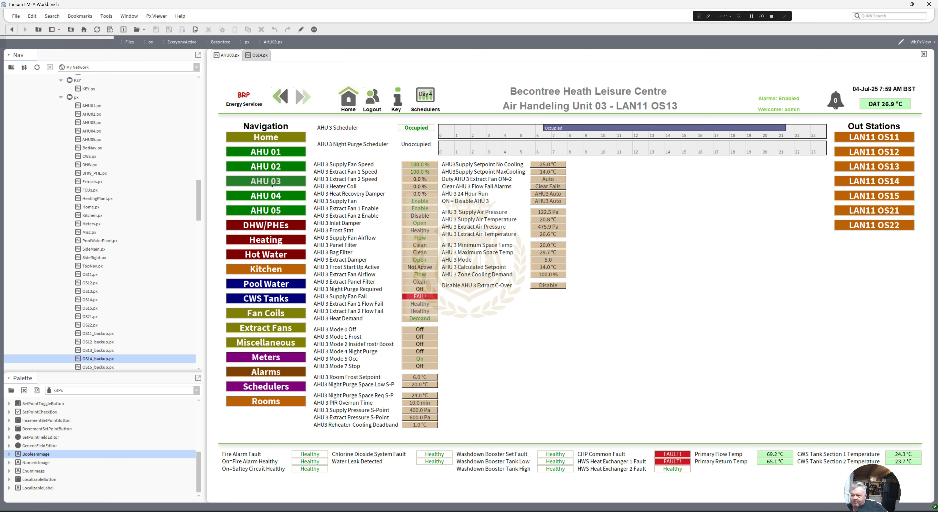
left_click(267, 168)
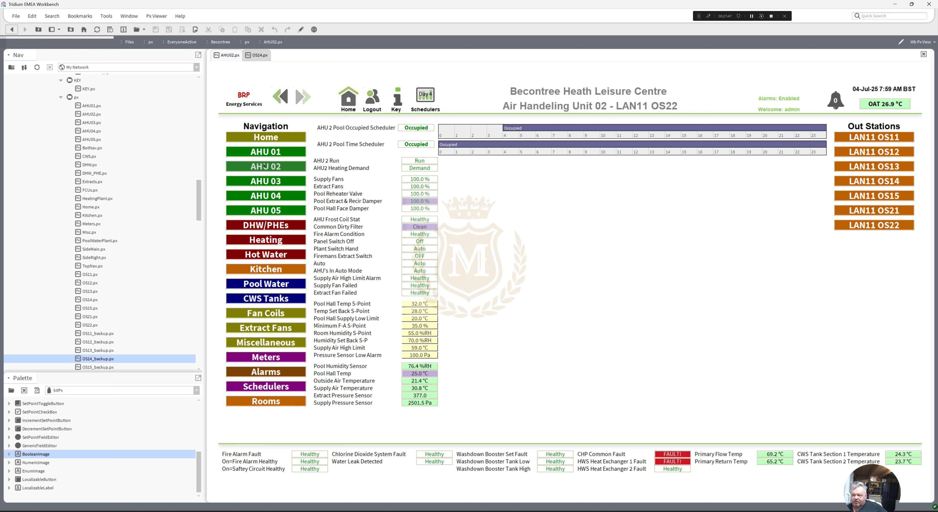
left_click(262, 152)
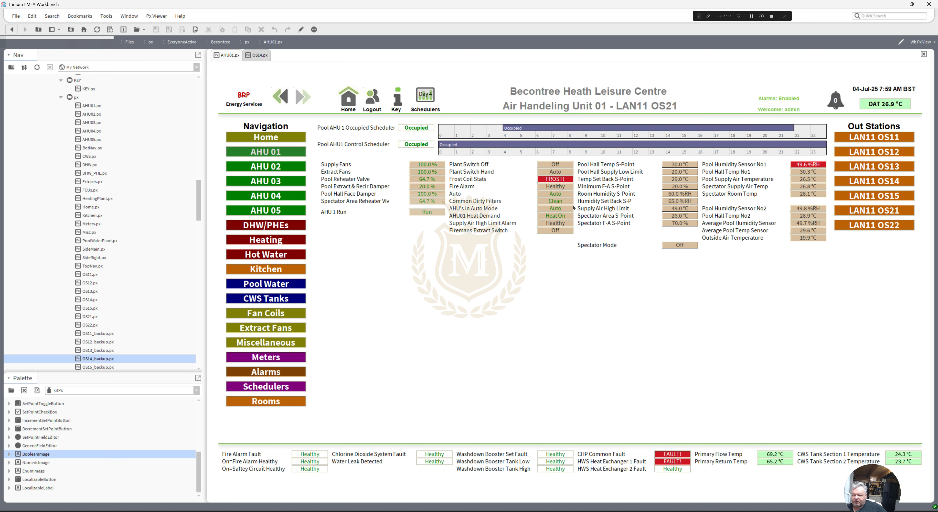
left_click(268, 175)
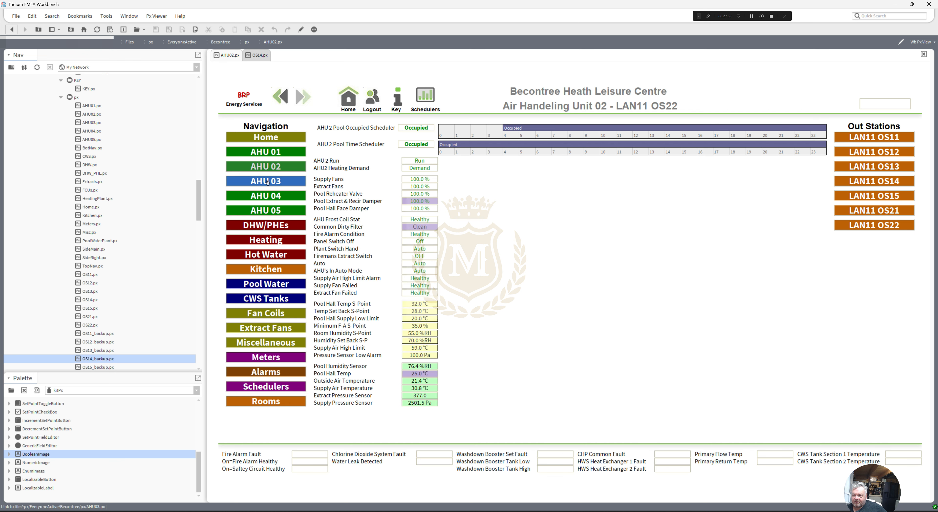
left_click(268, 181)
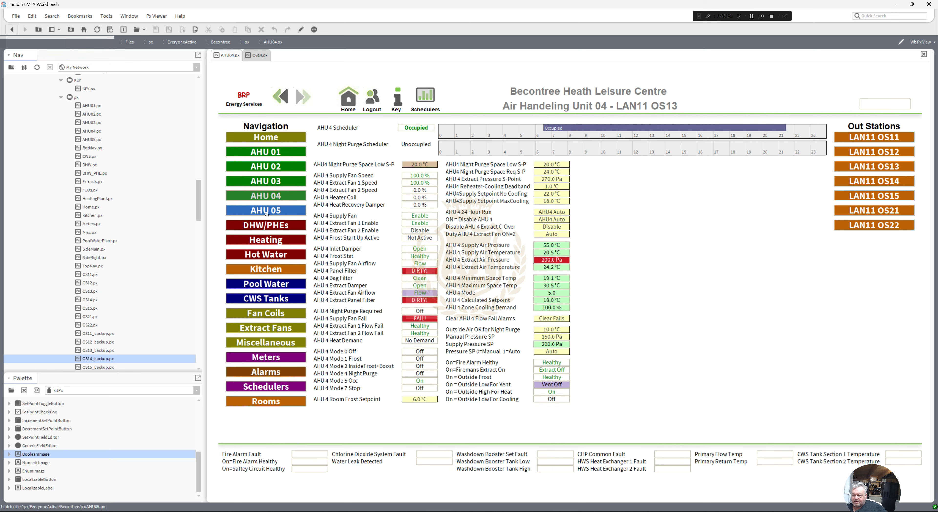
left_click(267, 211)
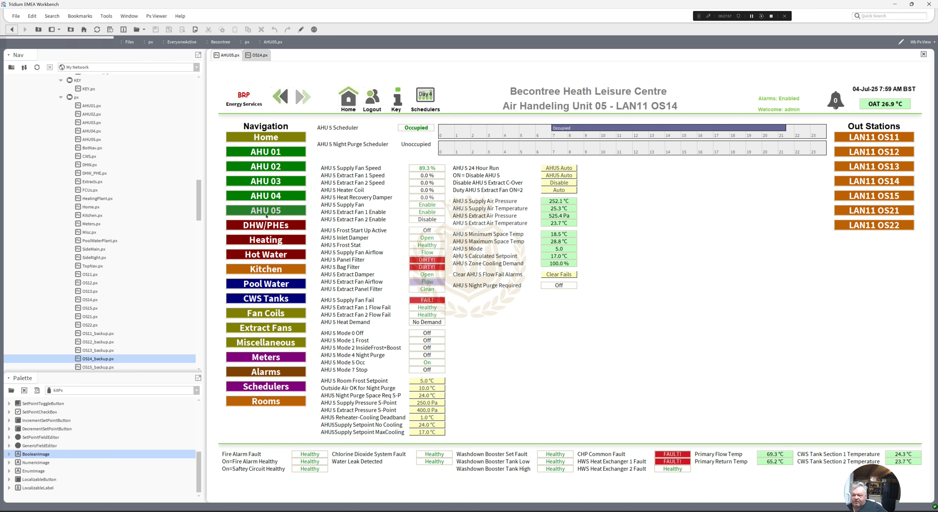
Review the Heating, Hot Water, Kitchen, CWS Tanks, Fan Coils, Extract Fans and Miscellaneous pages.
left_click(266, 242)
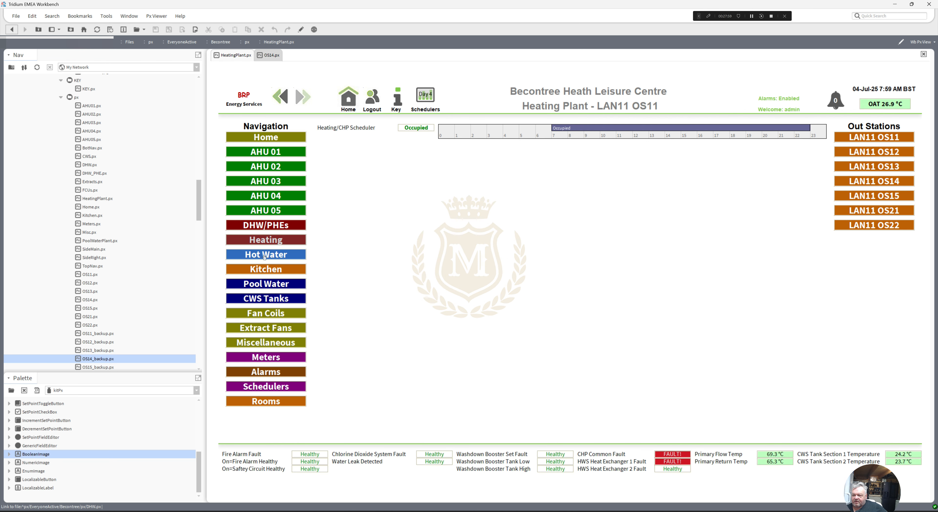
left_click(265, 255)
left_click(266, 269)
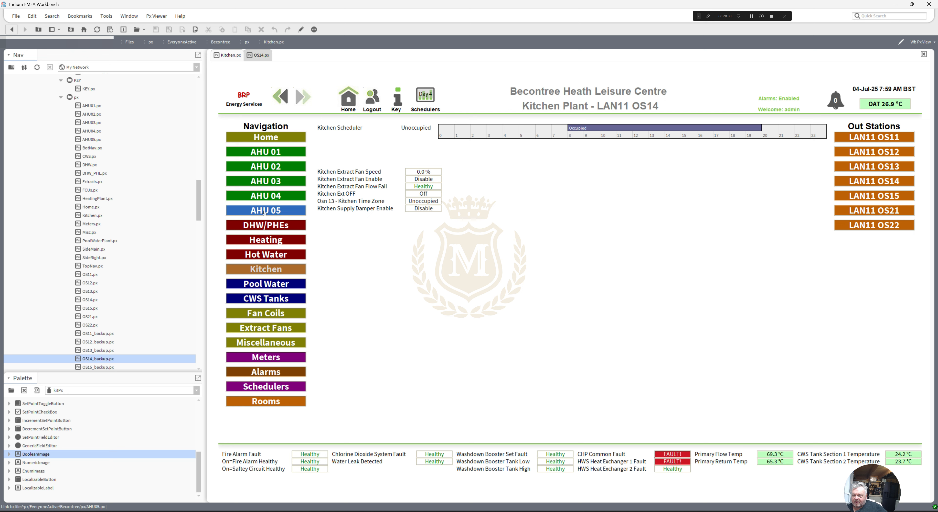
left_click(271, 304)
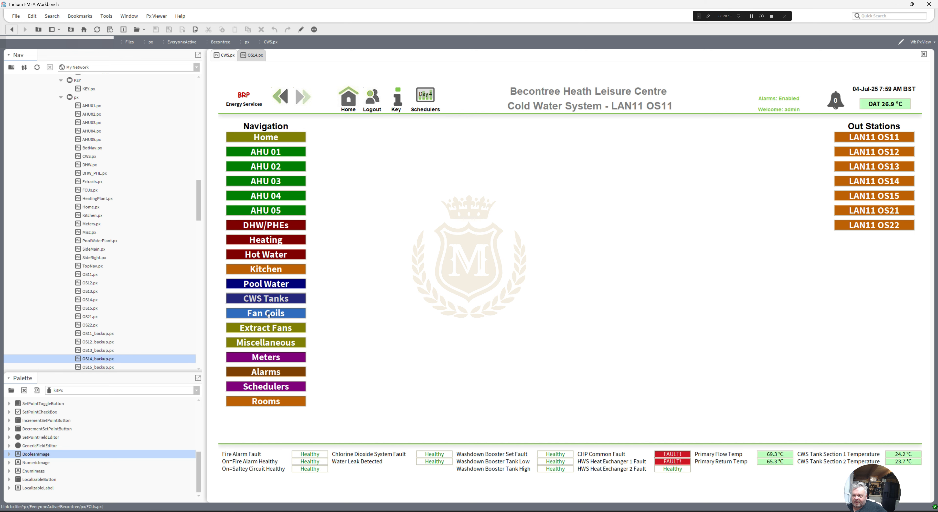
left_click(268, 313)
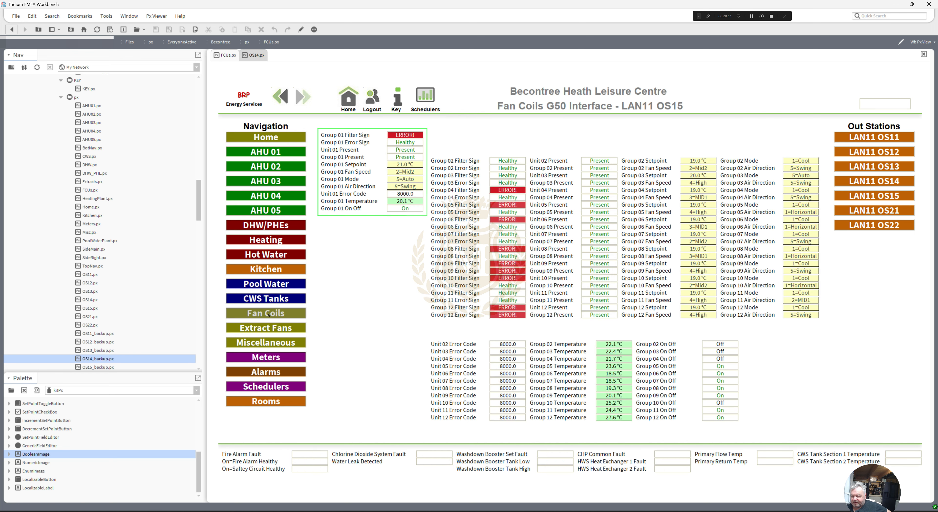
left_click(268, 328)
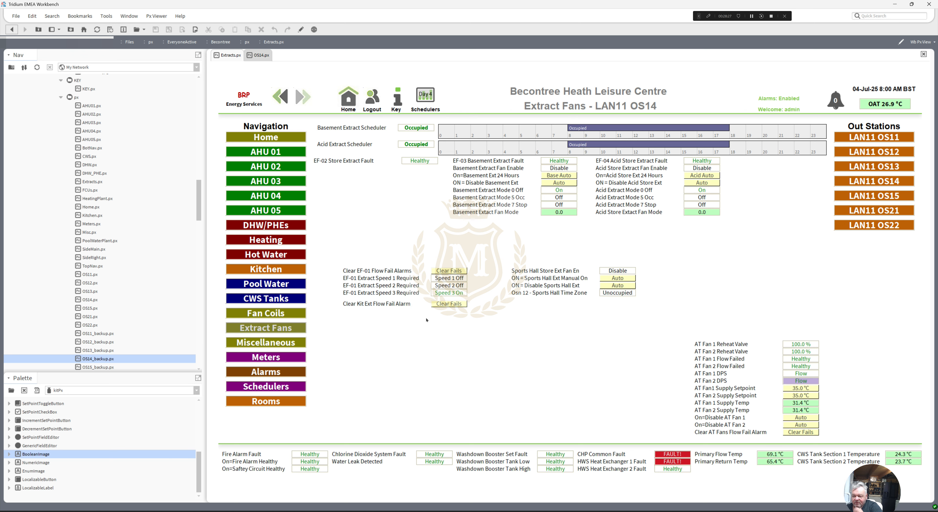
left_click(272, 345)
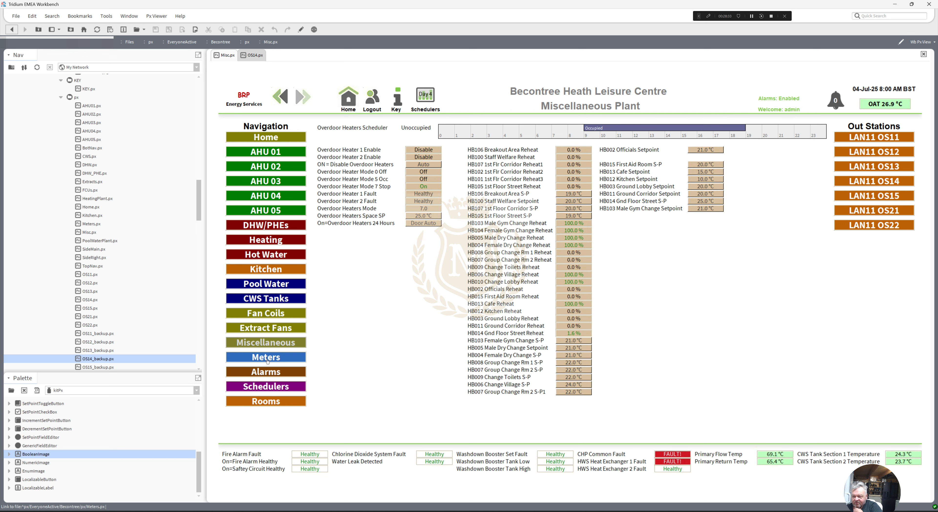
Open the Rooms page for editing and copy the Cafe Space Temp and Kitchen Space Temp labels with their value fields.
left_click(269, 401)
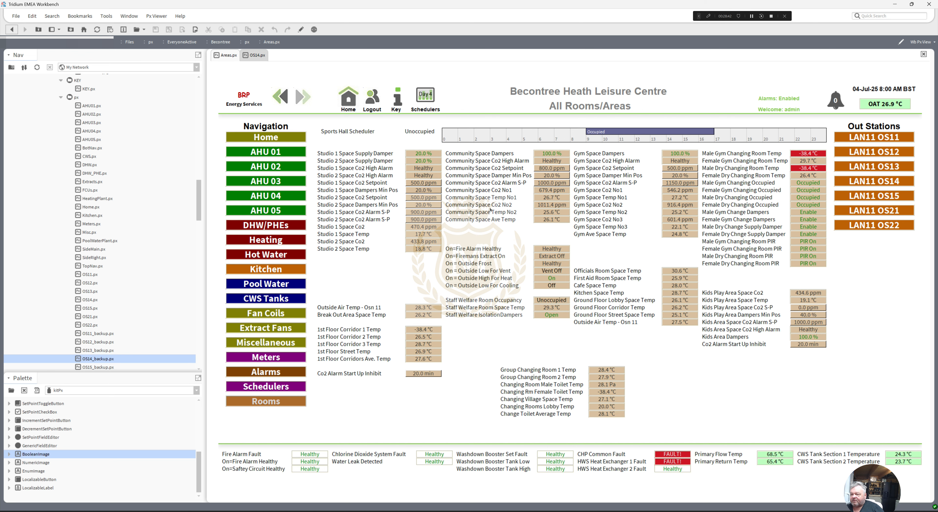
left_click(299, 31)
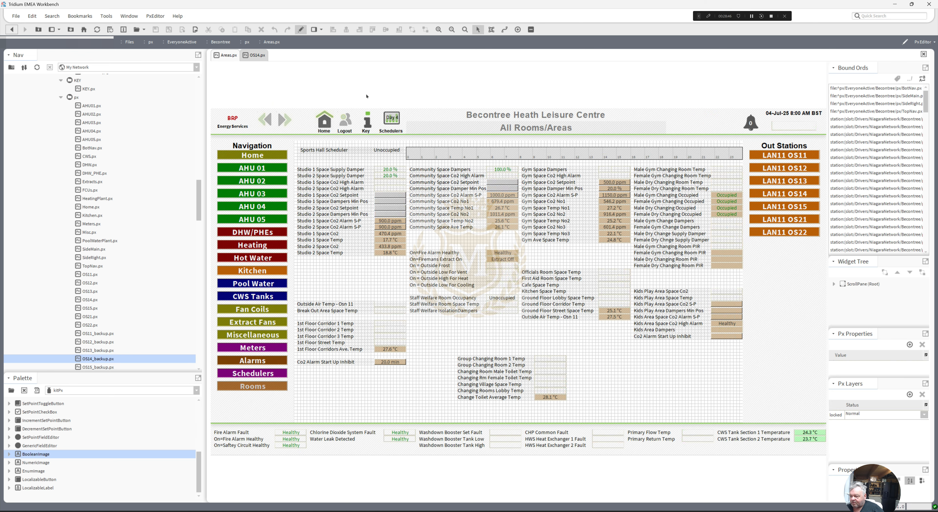
left_click(540, 290)
left_click(543, 285, "ctrl")
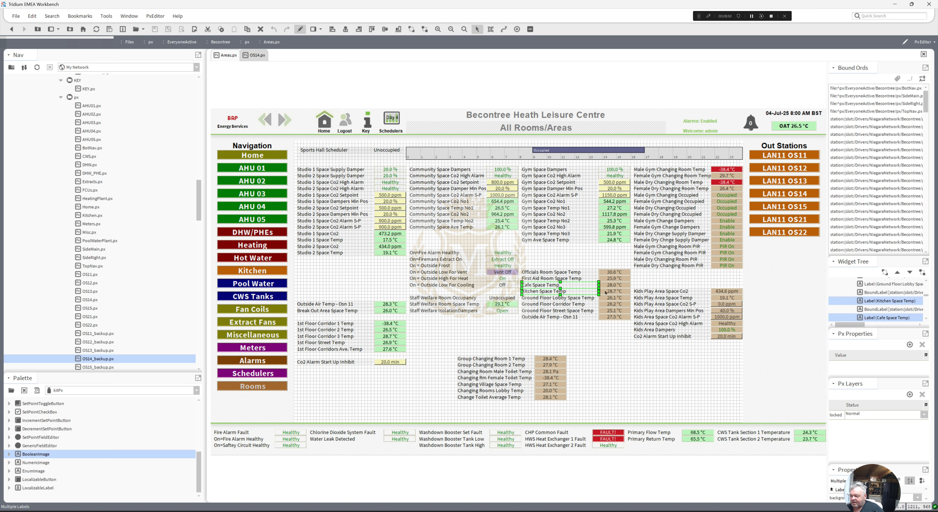
left_click(615, 291, "ctrl")
left_click(608, 285, "ctrl")
right_click(608, 286)
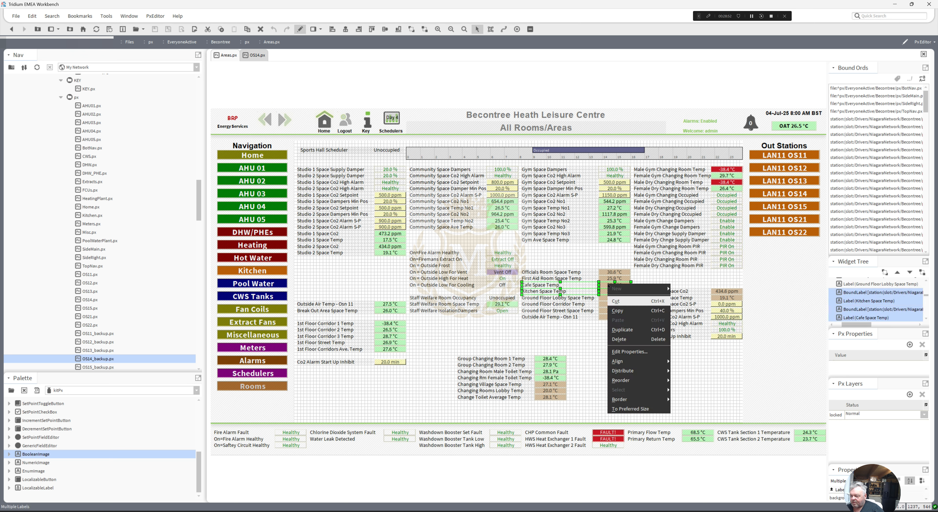
left_click(619, 310)
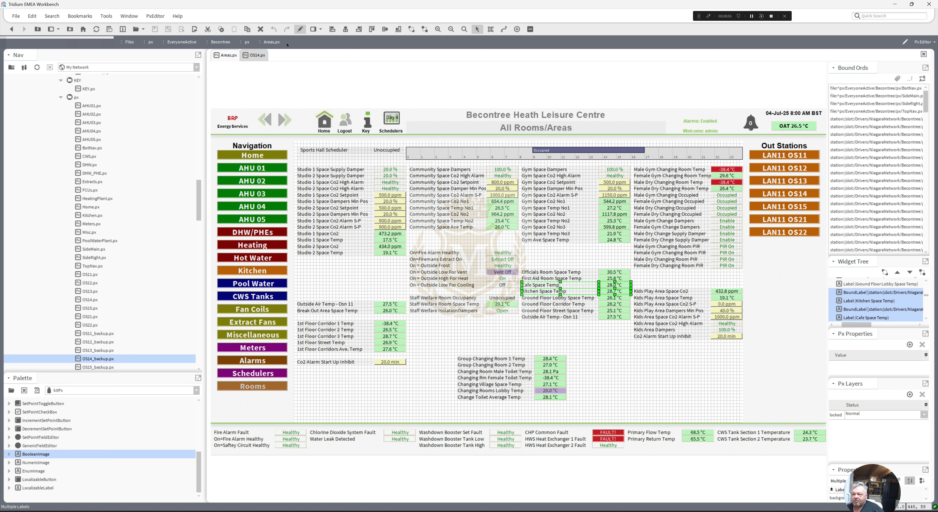
Paste the copied cafe and kitchen temperature points onto the Kitchen page below the Kitchen Supply Damper Enable row, and finish editing.
left_click(300, 30)
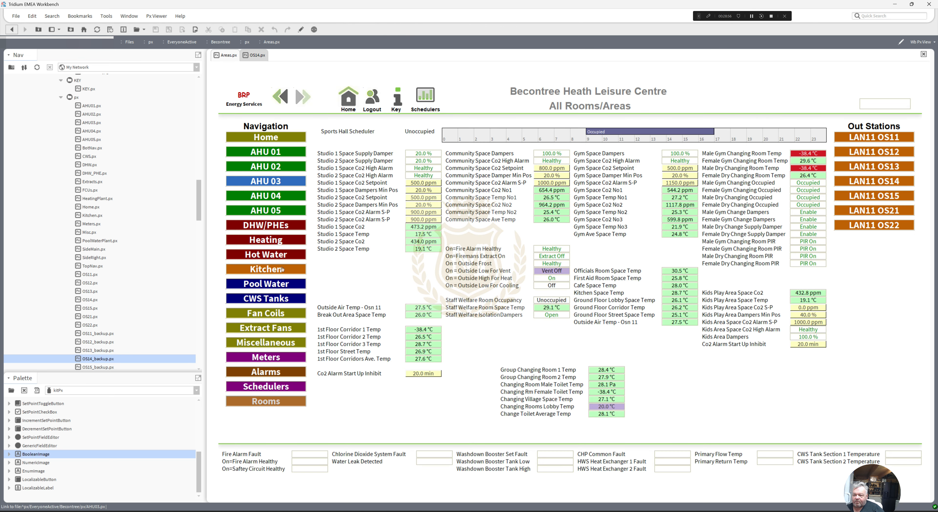
left_click(268, 270)
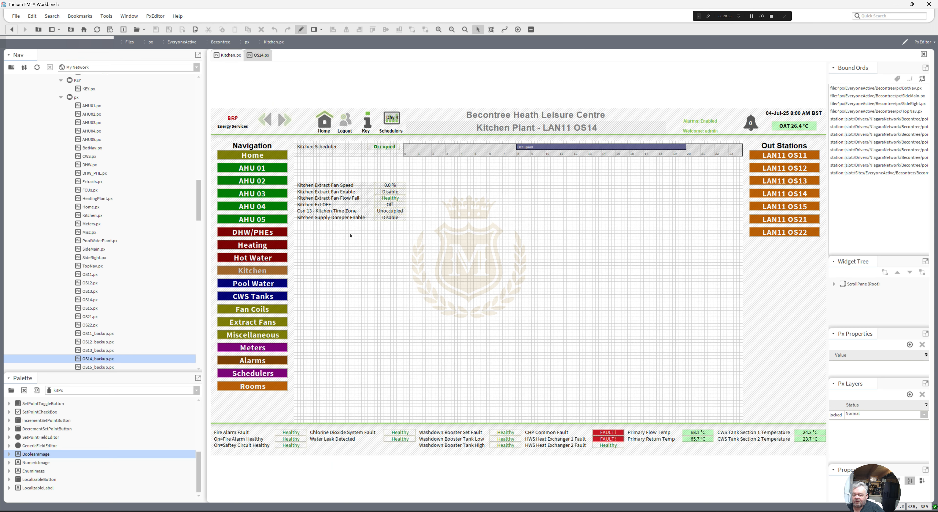
right_click(351, 233)
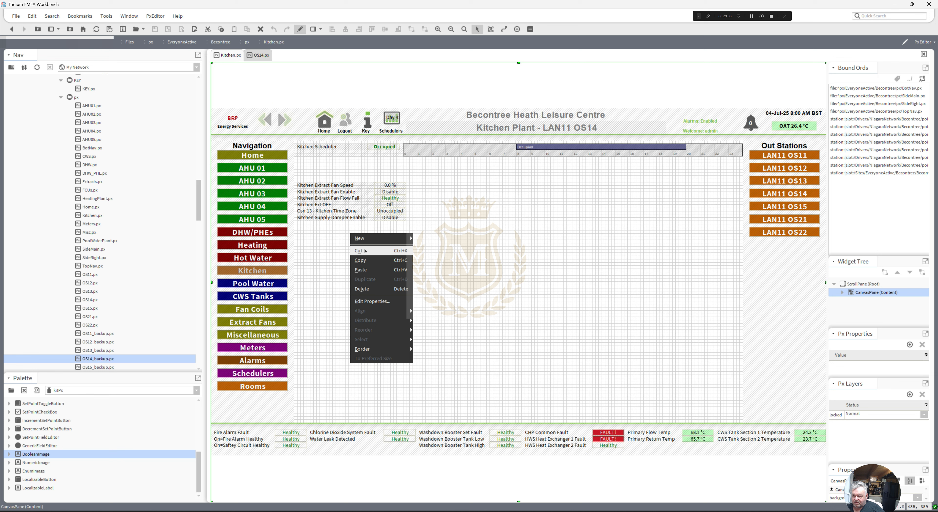
left_click(368, 269)
left_click_drag(370, 238, 316, 228)
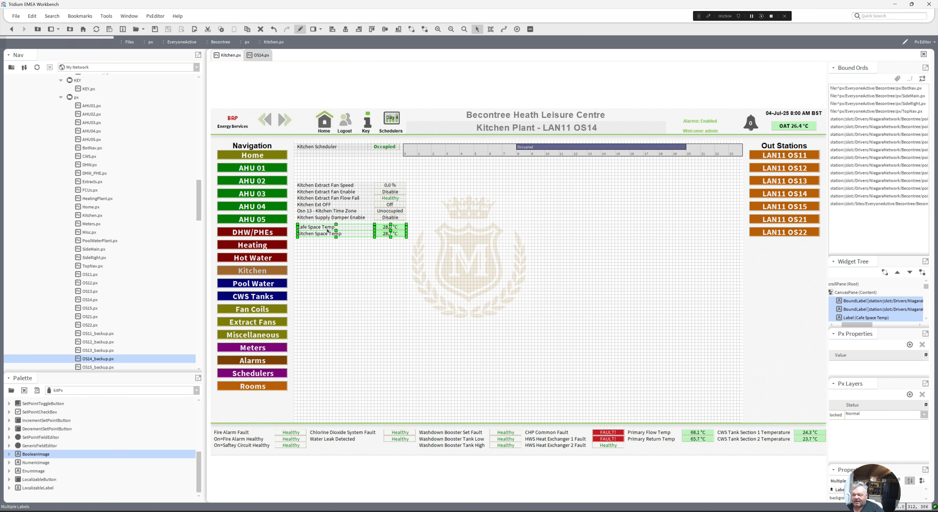
left_click(300, 29)
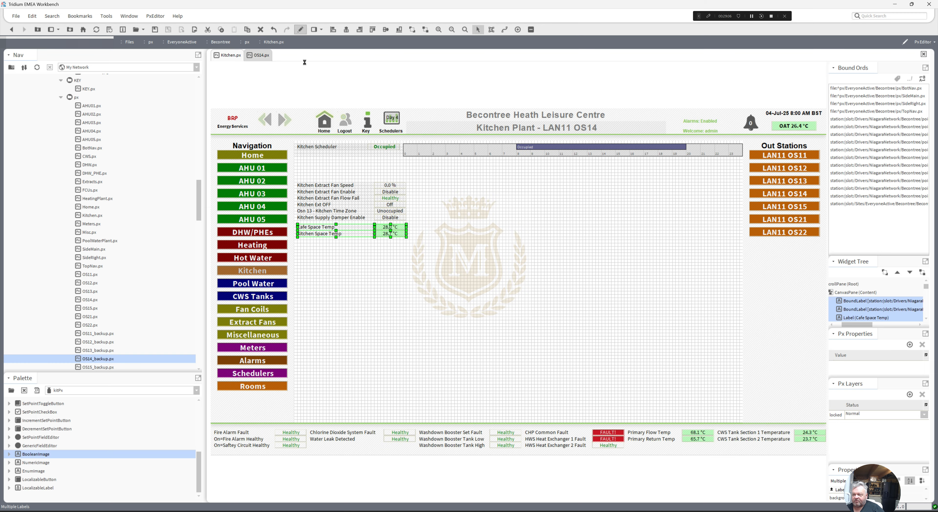
Check the Rooms page and the LAN11 OS13 and OS12 outstation pages for points still to sort.
left_click(272, 401)
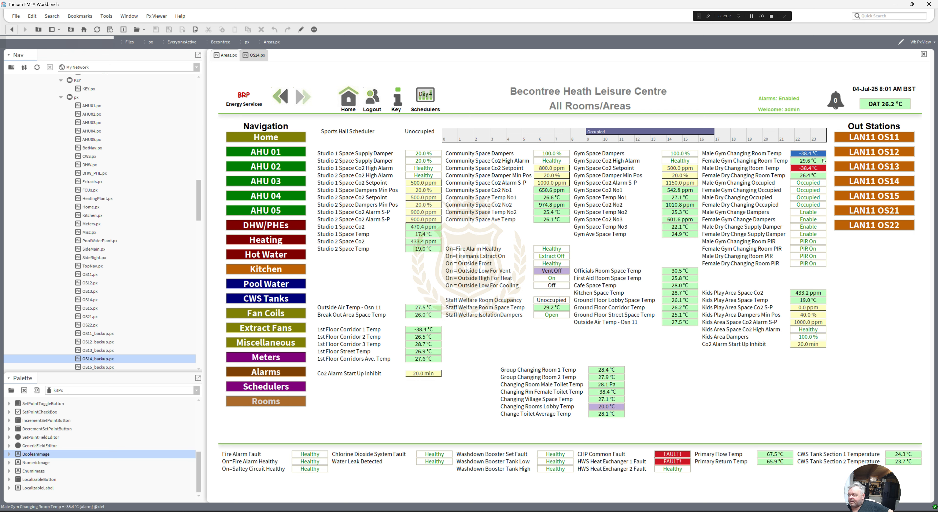
left_click(868, 164)
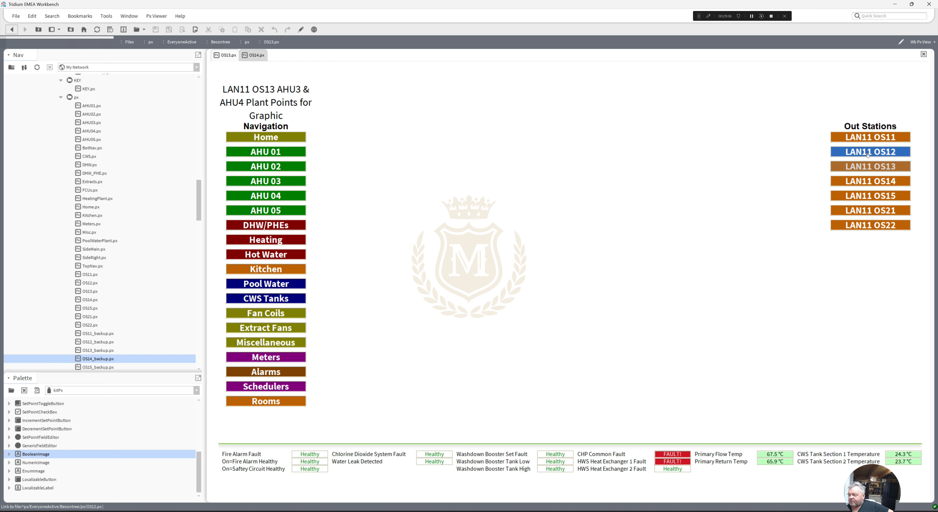
left_click(868, 154)
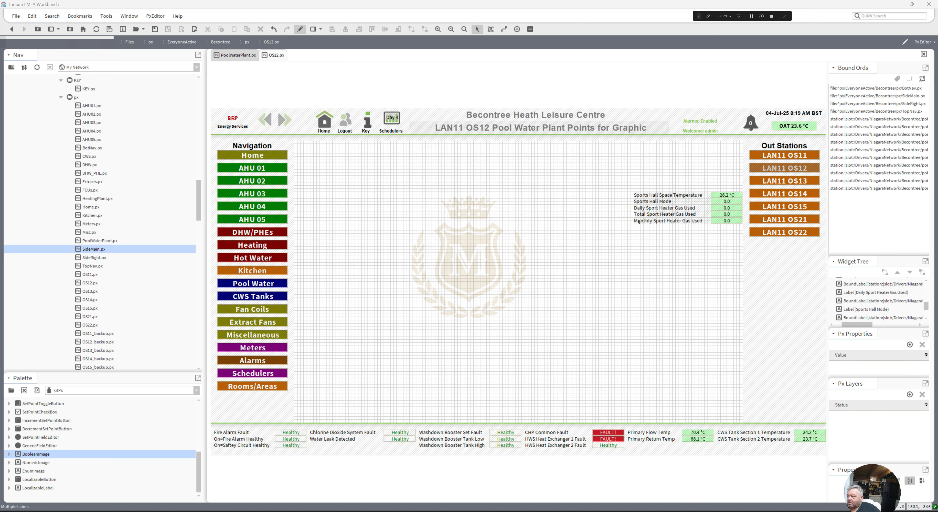
Cut the Sports Hall temperature, mode and sport heater gas usage labels and values from the OS12 page.
left_click_drag(613, 248, 732, 195)
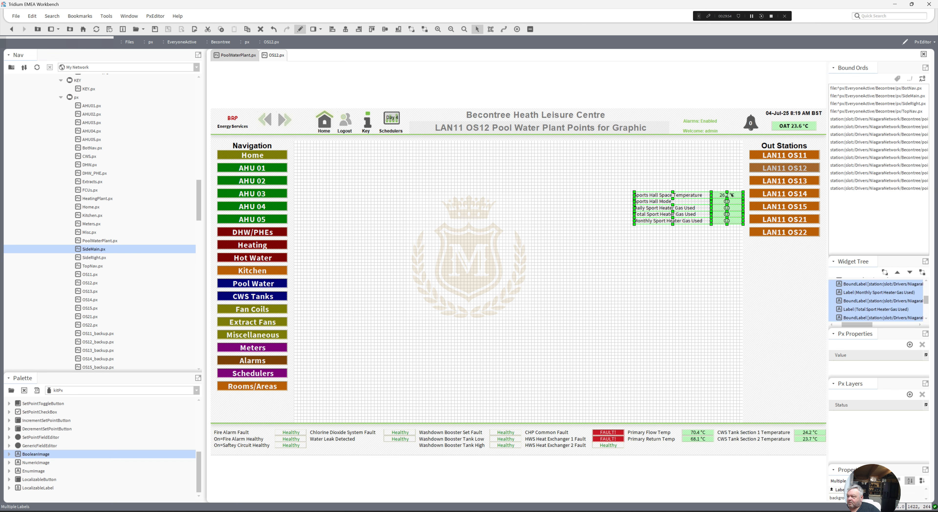
right_click(731, 196)
left_click(739, 212)
Paste the cut Sports Hall temperature, mode and heater gas usage points onto the Miscellaneous page, aligned below the Reset Total Sport Gas Used row.
left_click(243, 55)
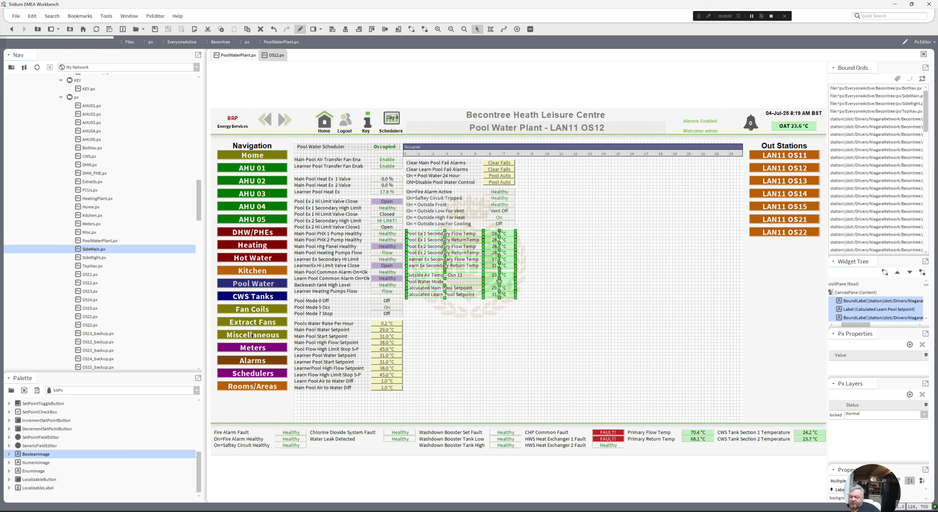
left_click(300, 29)
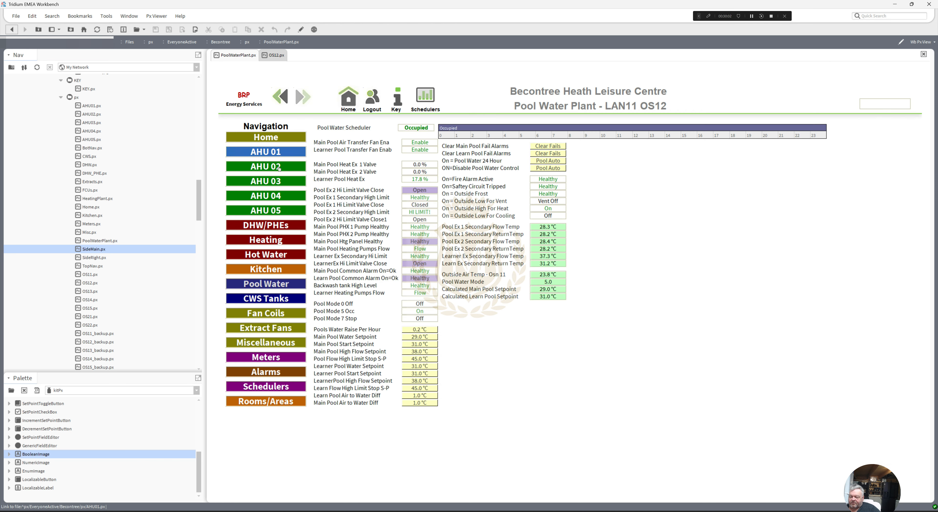
left_click(263, 342)
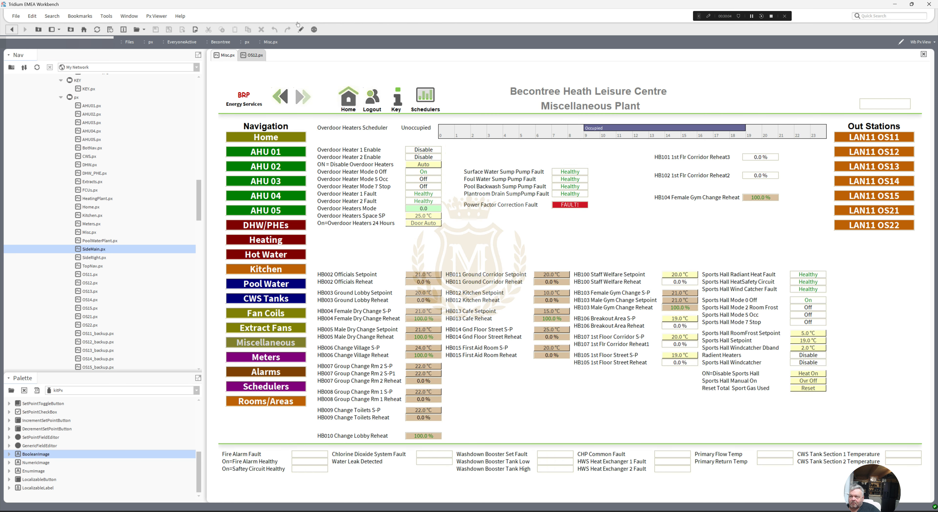
left_click(300, 29)
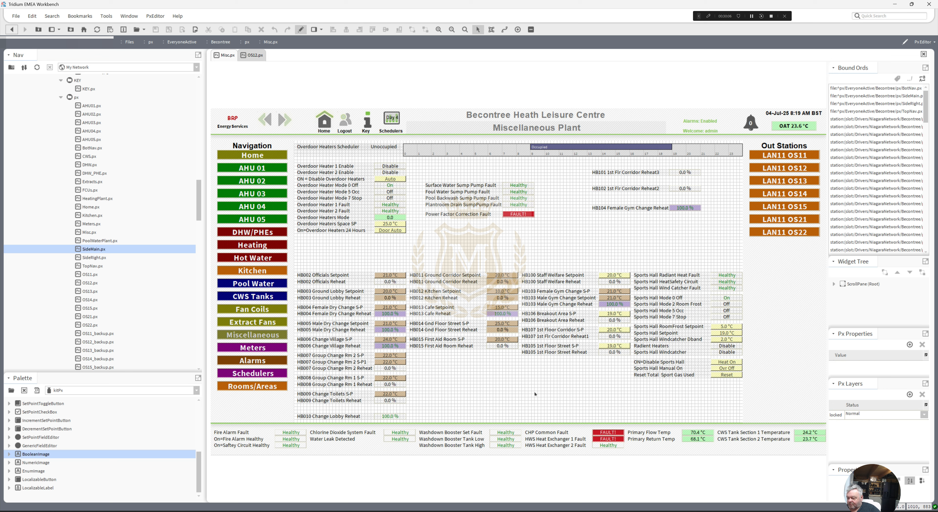
right_click(536, 382)
left_click(546, 417)
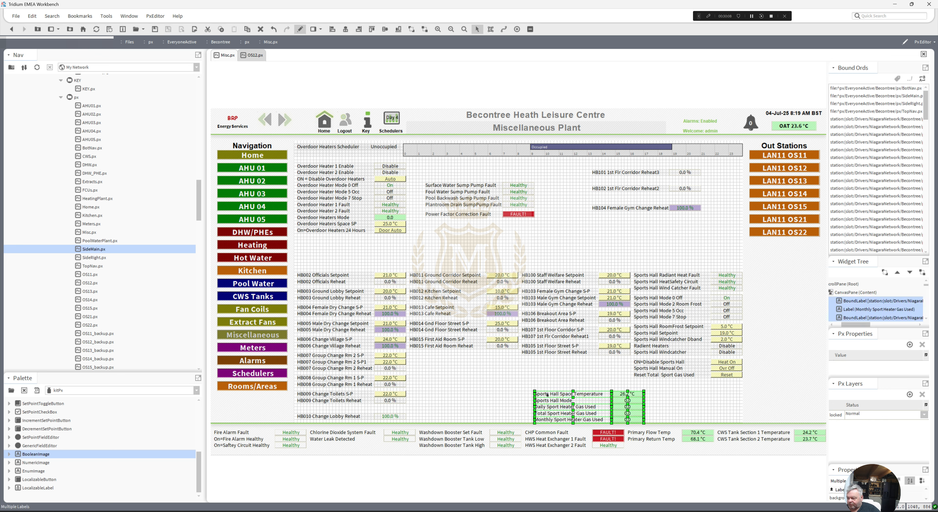
left_click_drag(581, 389, 684, 379)
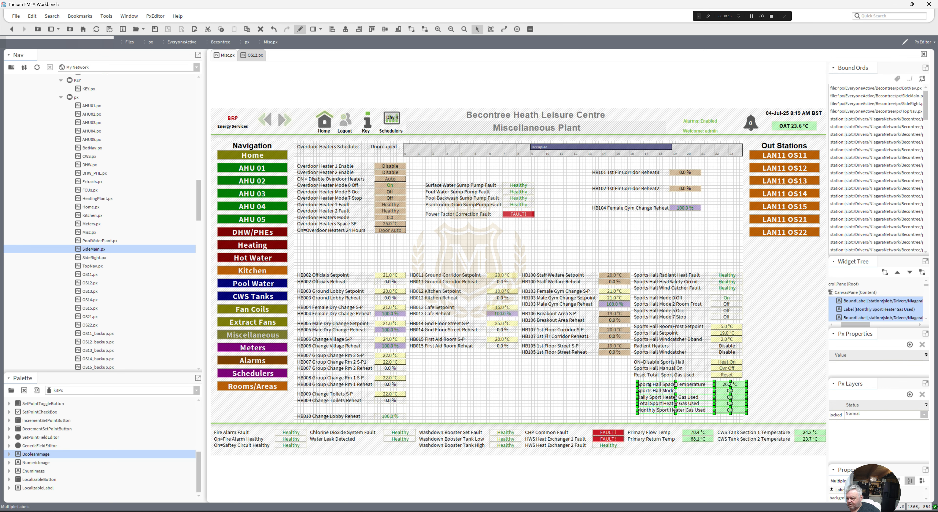
left_click(649, 384)
left_click_drag(623, 377, 772, 425)
left_click_drag(684, 385, 682, 385)
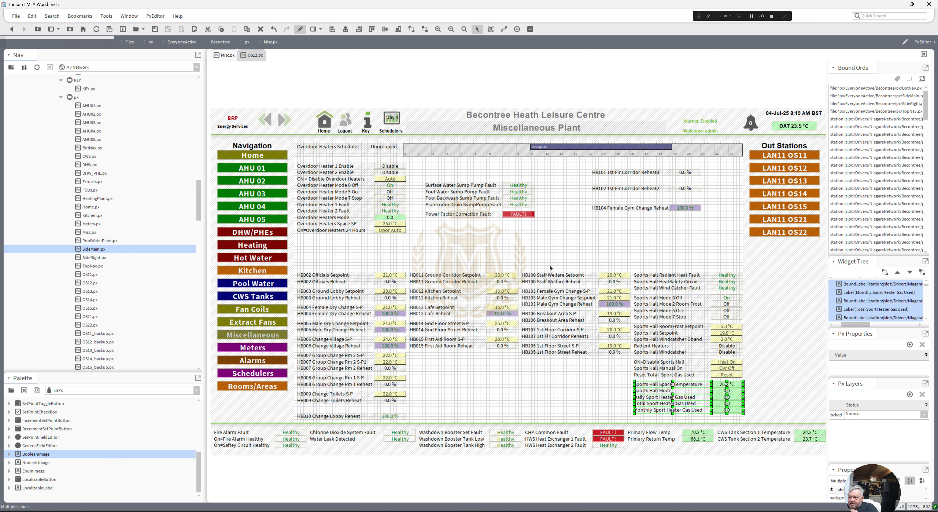
Check the stray HB104 Female Gym Change, HB102 and HB101 1st Flr Corridor reheat labels and values on the Miscellaneous page.
left_click(622, 208)
left_click(683, 208)
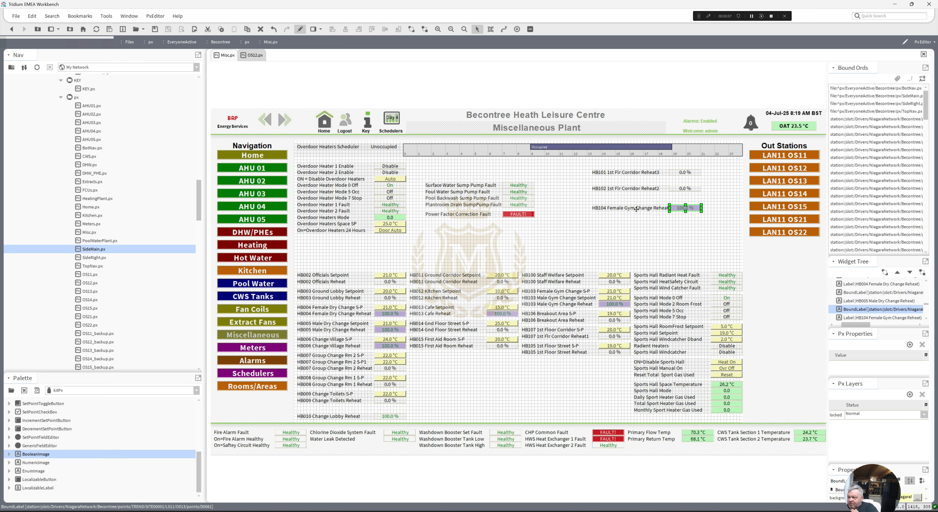
left_click(615, 208)
left_click(620, 188)
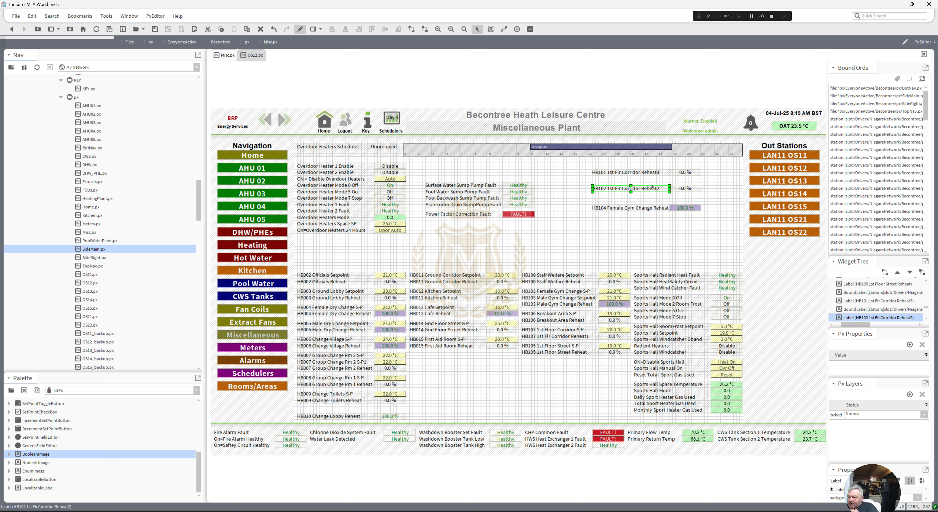
left_click(680, 189)
left_click(625, 173)
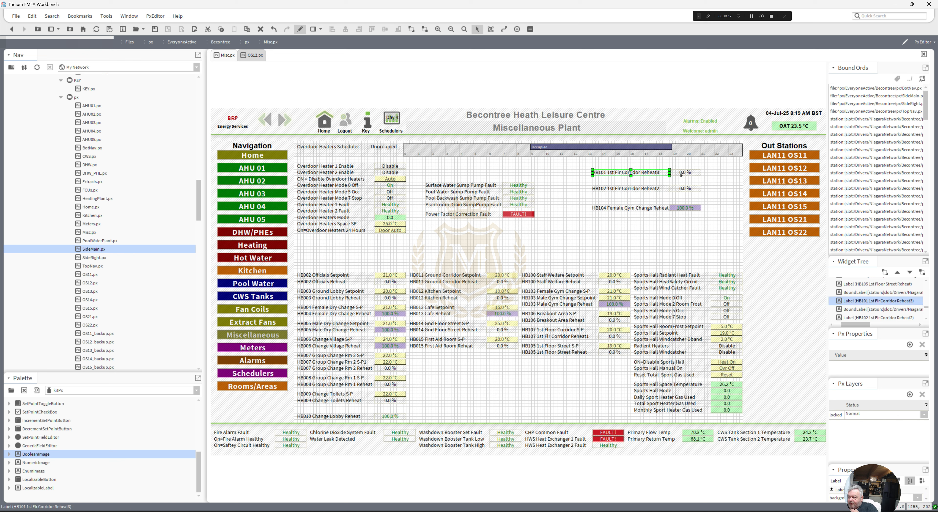
left_click(684, 173)
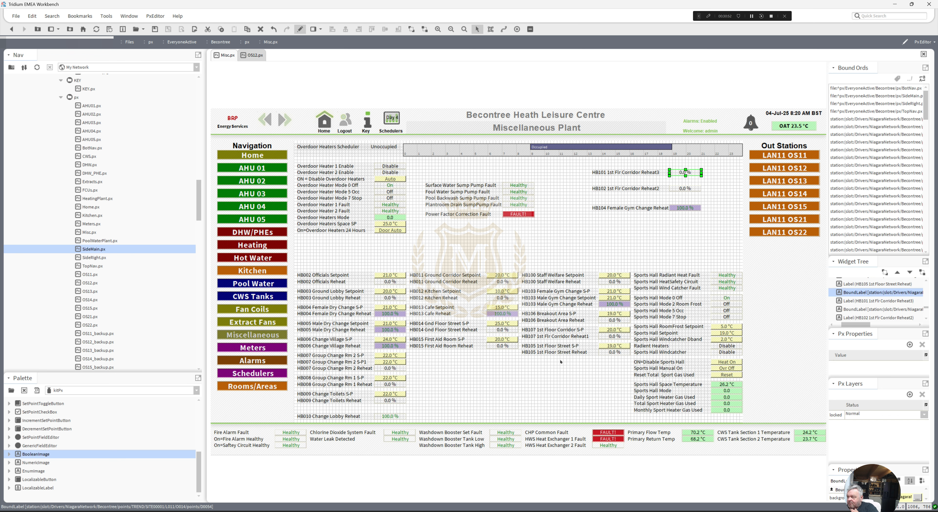
Finish editing the emptied OS12 page and review the points on the LAN11 OS11 outstation page.
left_click(254, 55)
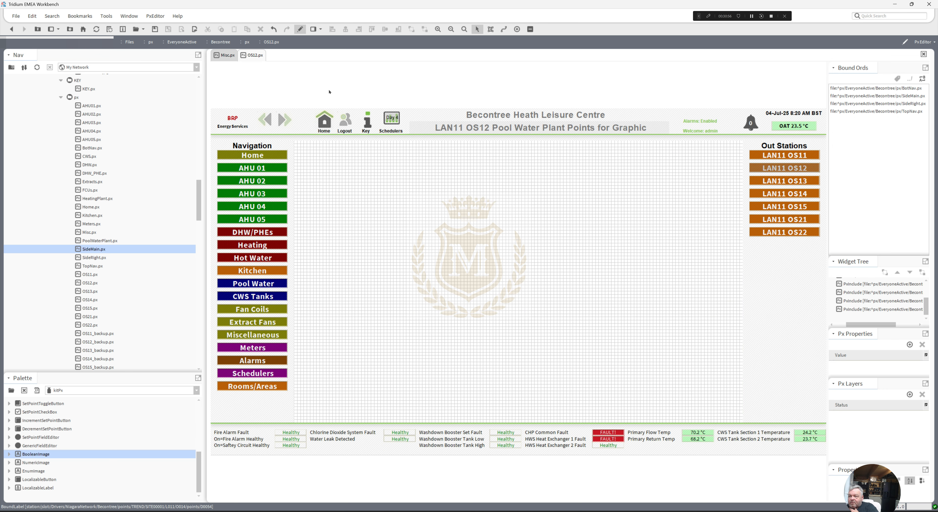
left_click(300, 30)
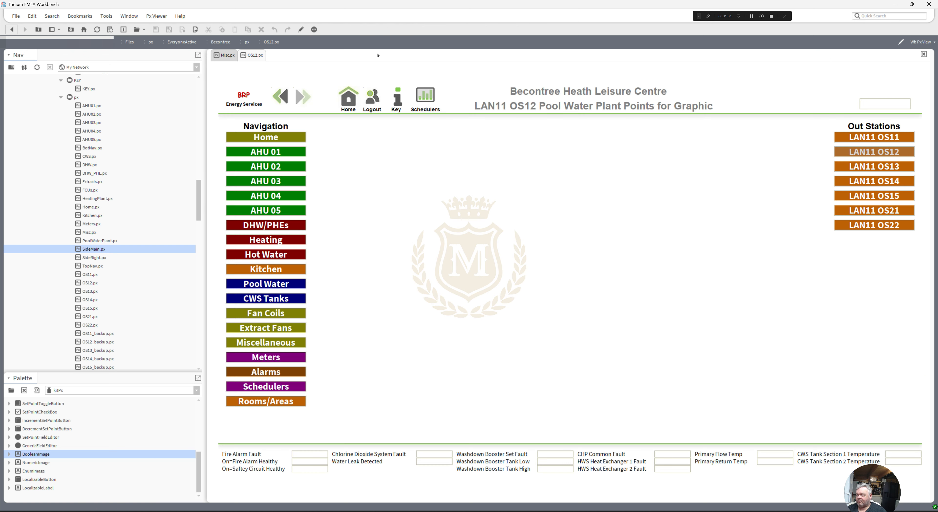
left_click(860, 138)
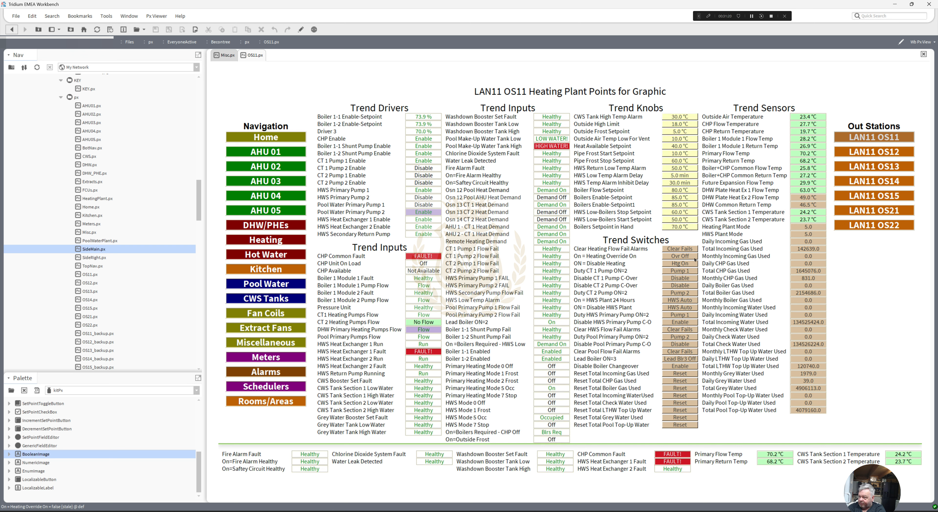
Edit the Miscellaneous page, placing the HB102 and HB101 corridor reheats below HB107 Reheat1 and the HB105 1st Floor Street pair beneath them.
left_click(269, 346)
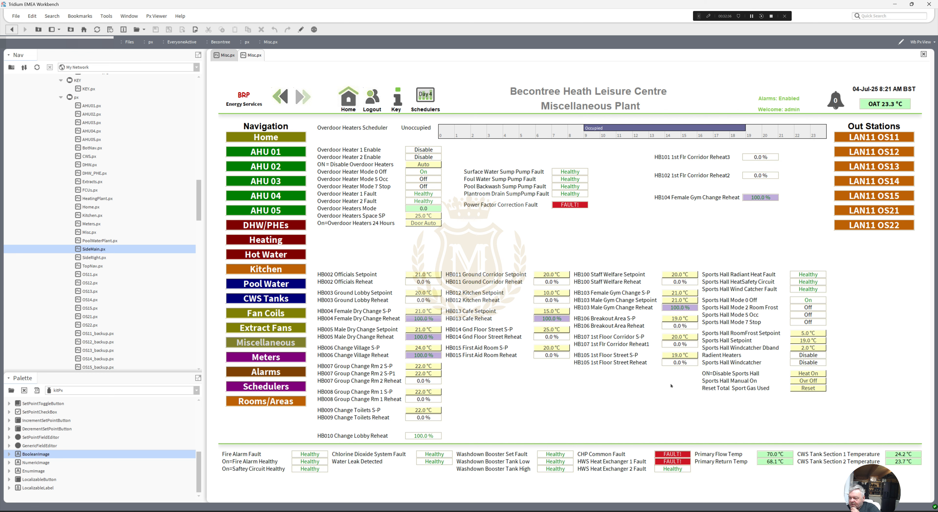
left_click(301, 29)
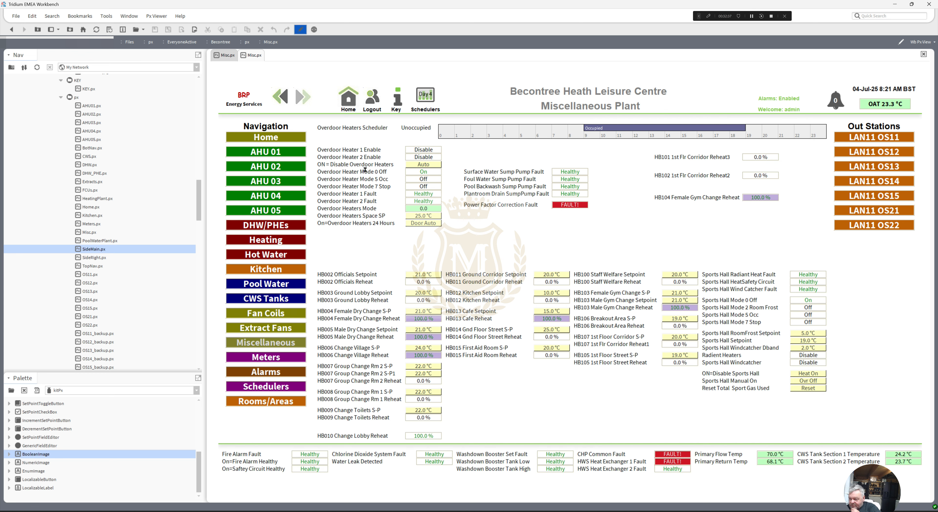
left_click_drag(512, 378, 613, 380)
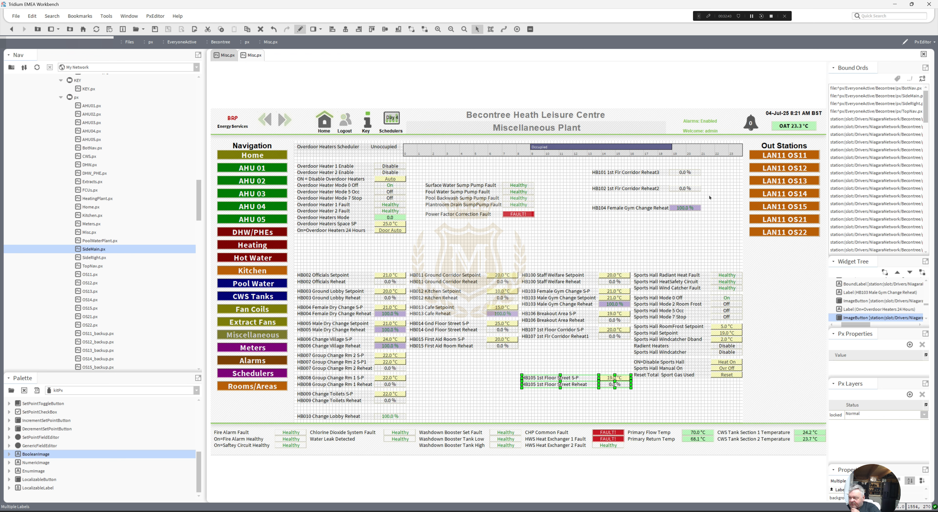
left_click_drag(709, 198, 539, 343)
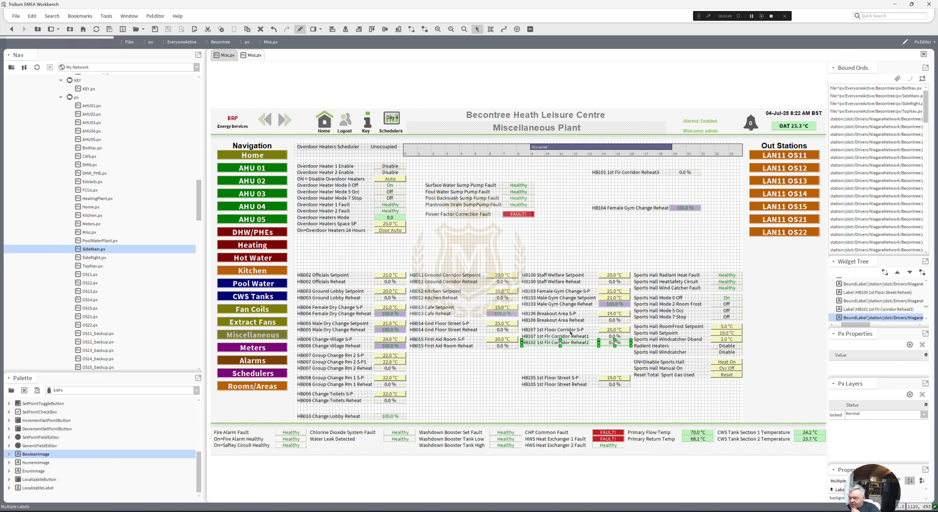
left_click_drag(704, 182, 565, 153)
left_click_drag(621, 174, 549, 351)
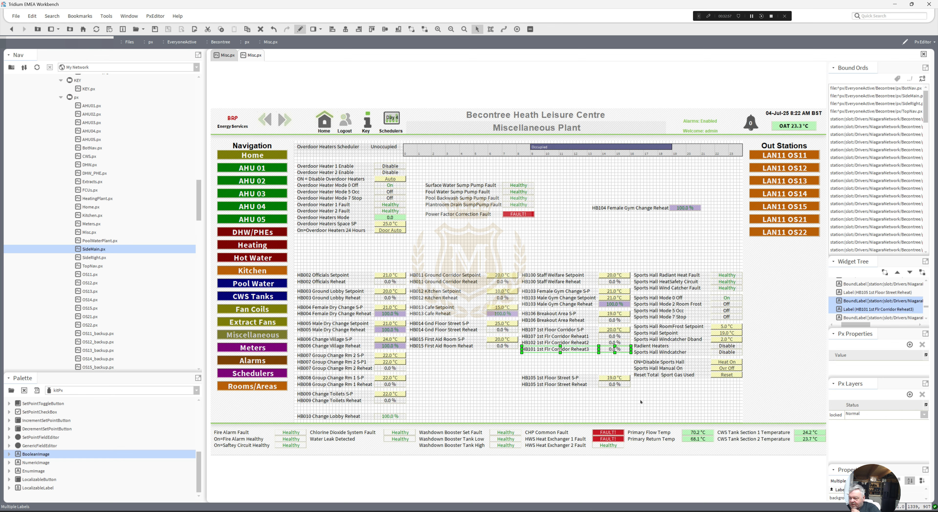
left_click_drag(641, 400, 540, 358)
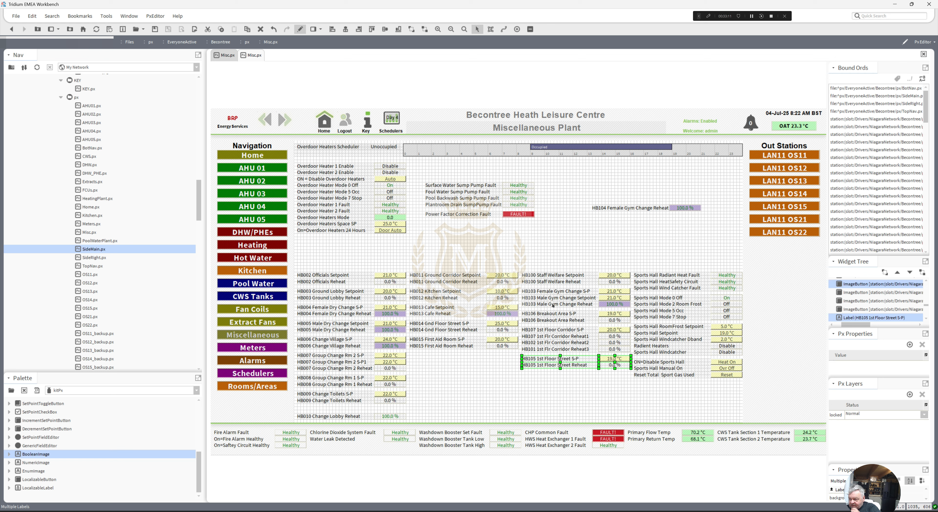
Place HB104 Female Gym Change Reheat below HB103 Male Gym Change Reheat, shift the HB106 to HB105 rows down to fit, and finish editing.
left_click_drag(514, 388, 617, 329)
left_click_drag(574, 220, 712, 191)
left_click_drag(662, 258, 619, 312)
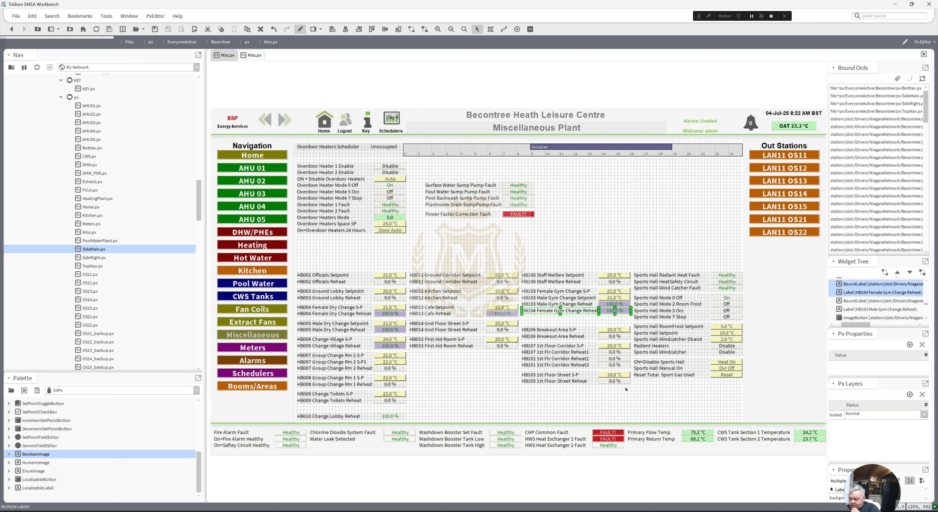
left_click_drag(641, 396, 512, 324)
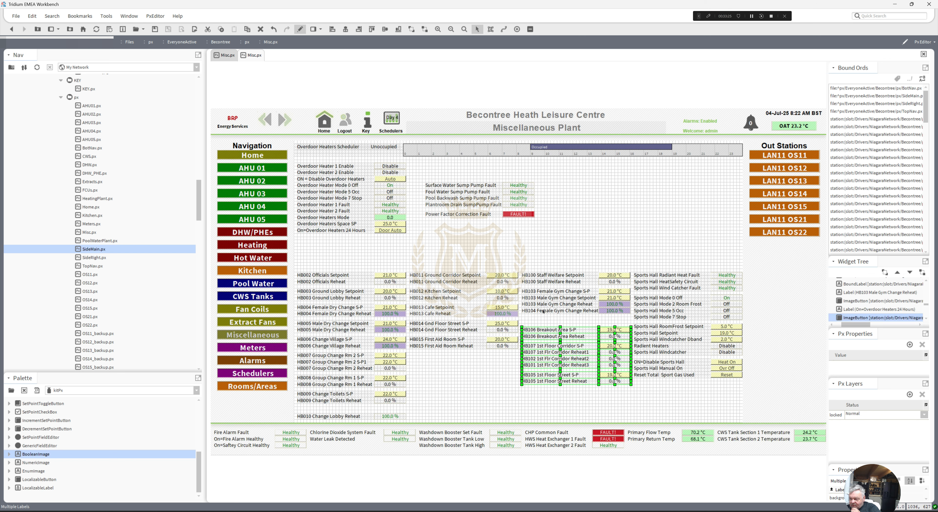
left_click_drag(548, 330, 546, 321)
left_click(303, 86)
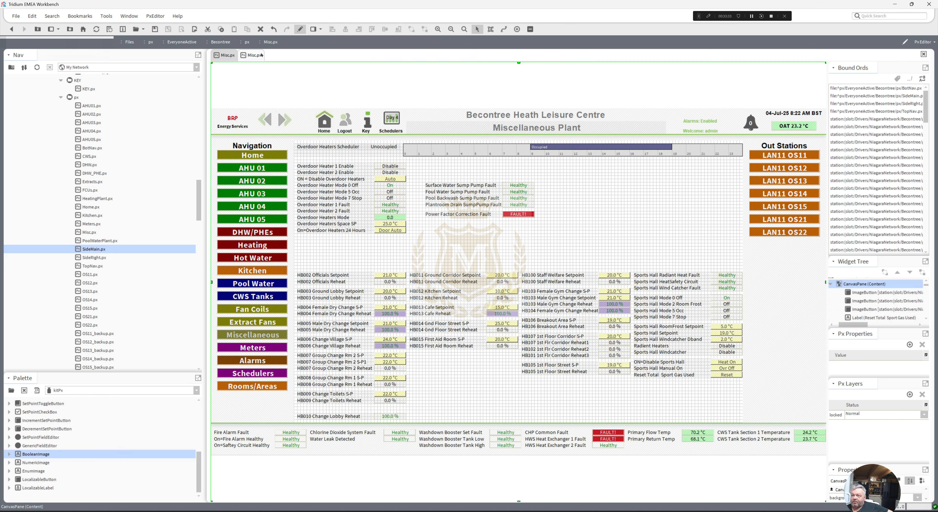
left_click(300, 30)
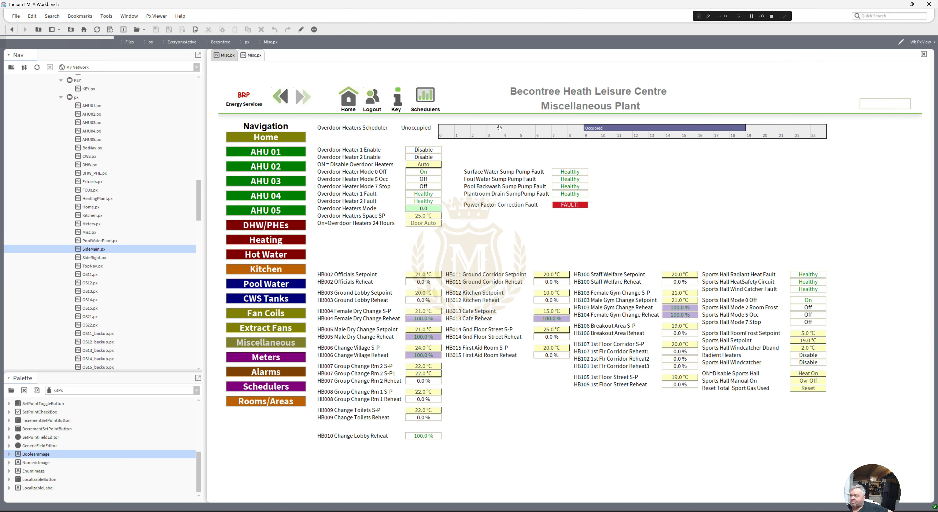
Cut the HWS settings, switches, DHW temperatures and HWS Plant Mode labels and values from the OS11 page.
left_click(859, 137)
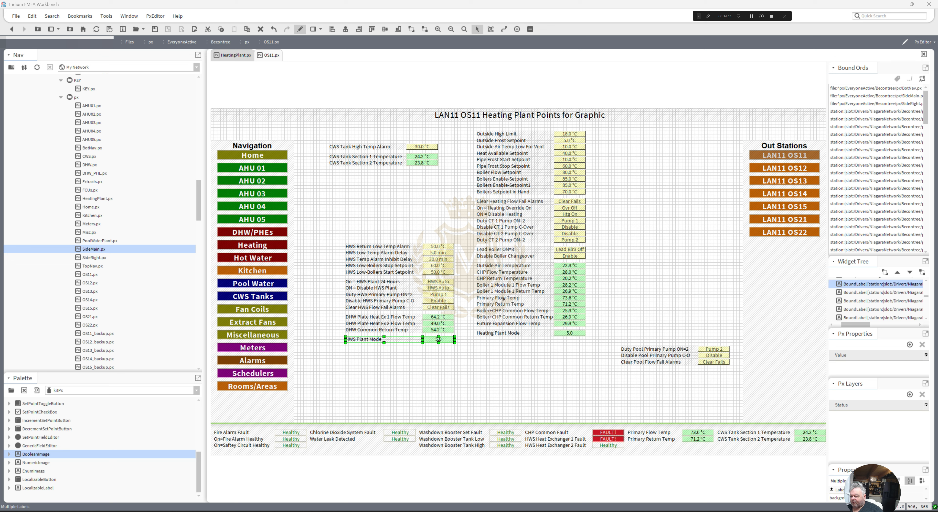
left_click_drag(461, 354, 351, 246)
right_click(360, 251)
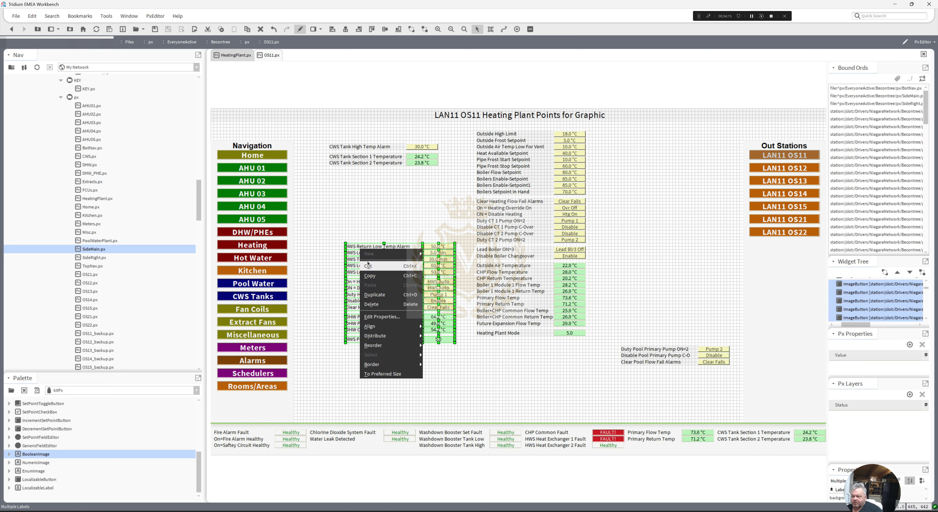
left_click(368, 266)
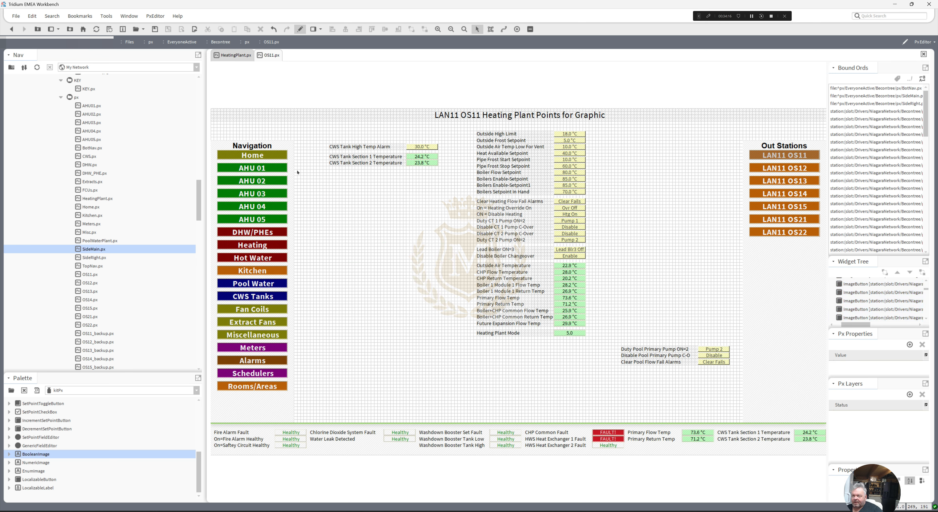
Paste the cut HWS and DHW points onto the Hot Water page, aligned below the HWS Mode 7 Stop row, and finish editing.
left_click(236, 56)
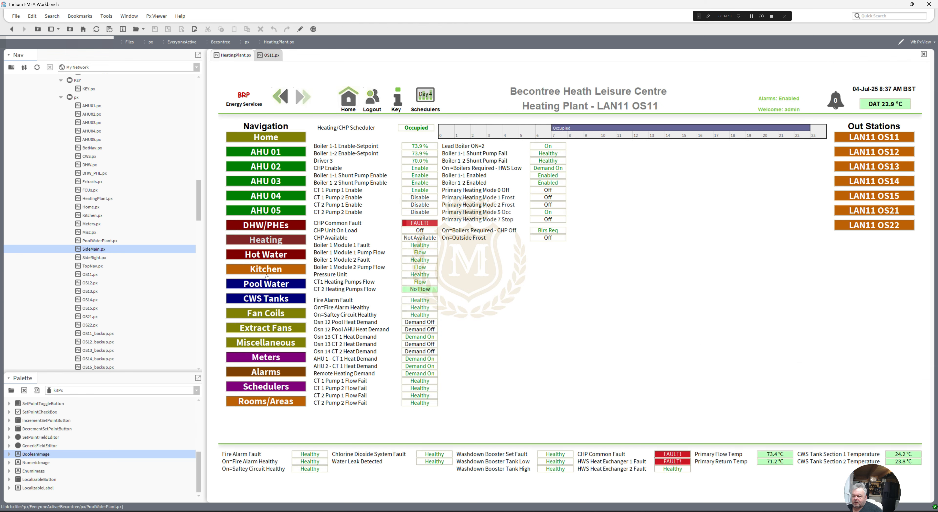
left_click(266, 255)
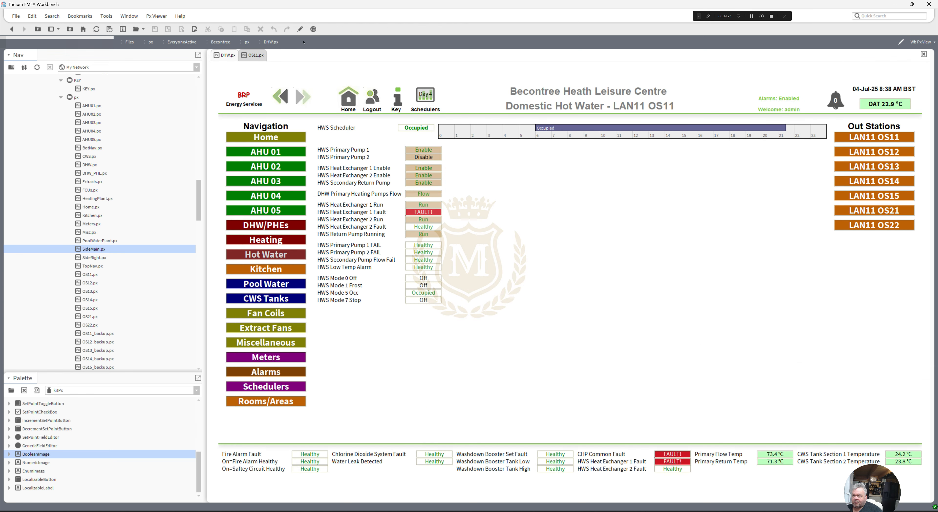
left_click(300, 29)
right_click(451, 230)
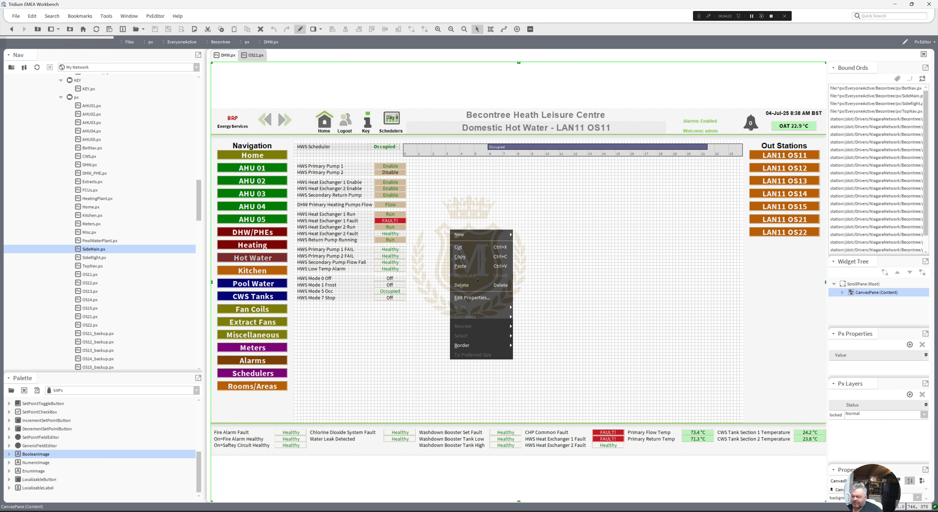
left_click(460, 265)
left_click_drag(466, 263, 312, 305)
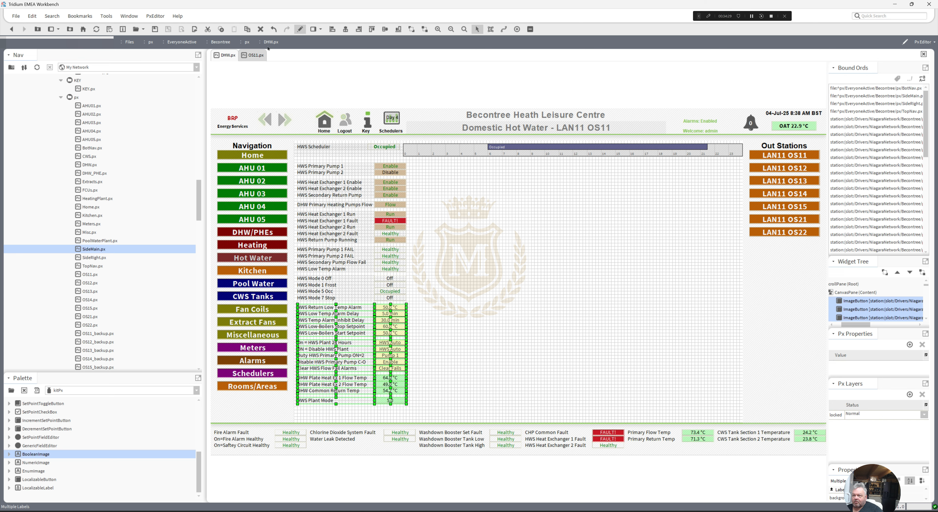
left_click(299, 31)
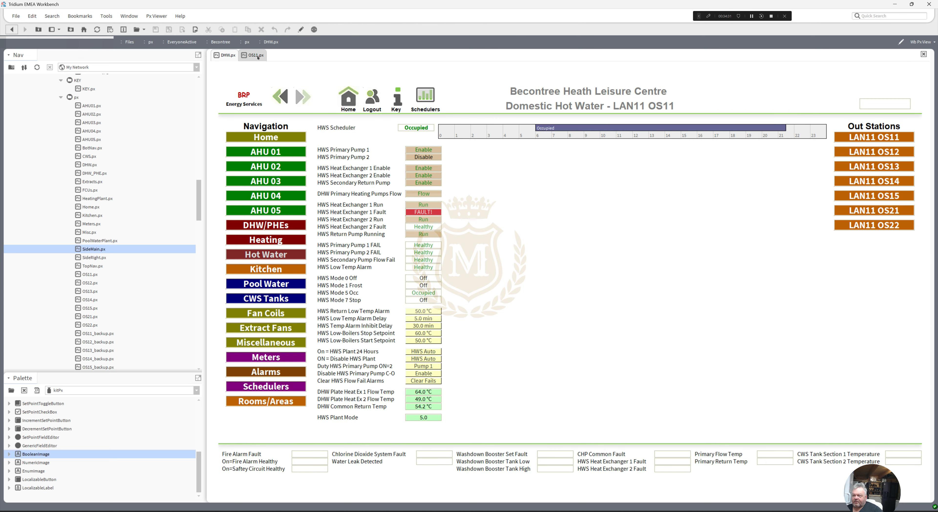
Cut the CWS Tank High Temp Alarm and Section 1 and 2 Temperature points from the OS11 page, and return to the Hot Water page.
left_click(255, 56)
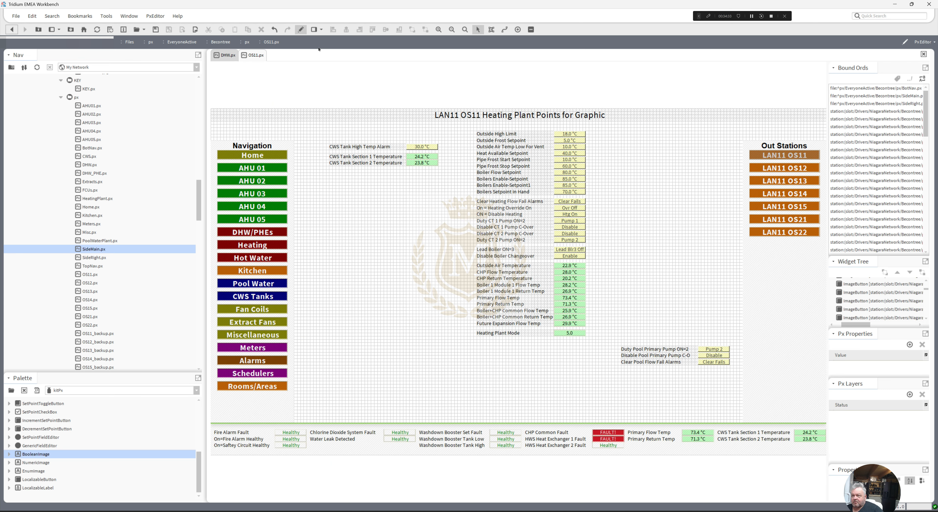
left_click_drag(446, 175, 306, 130)
right_click(349, 147)
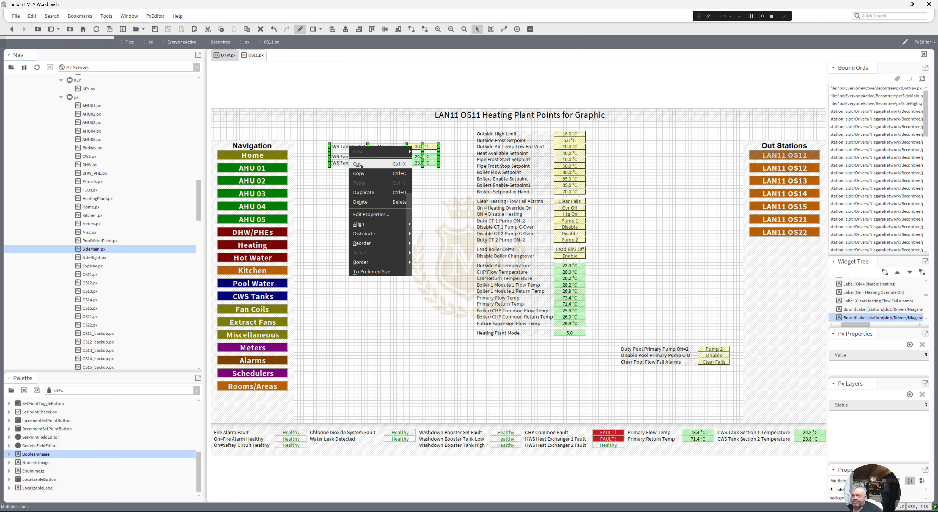
left_click(359, 164)
left_click(223, 55)
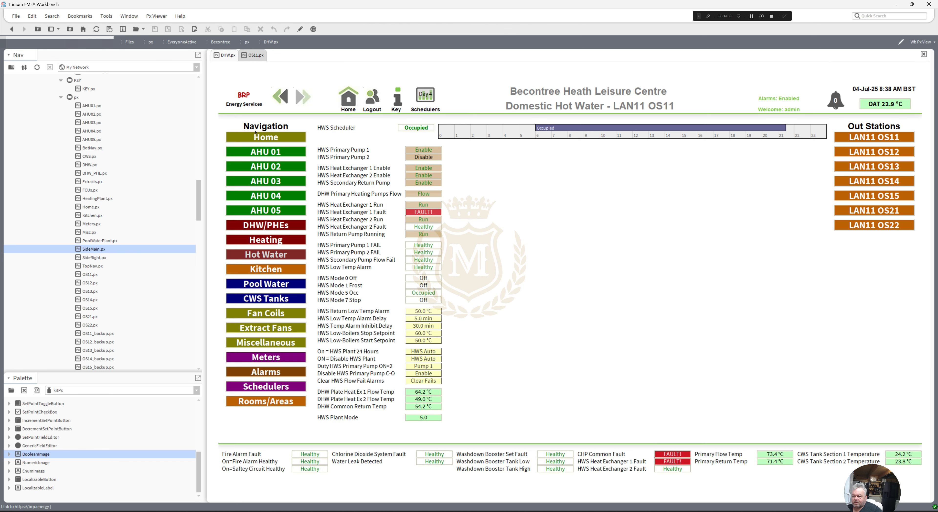
Paste the cut CWS points onto the CWS Tanks page, aligned below the Water Leak Detected row, and finish editing.
left_click(267, 297)
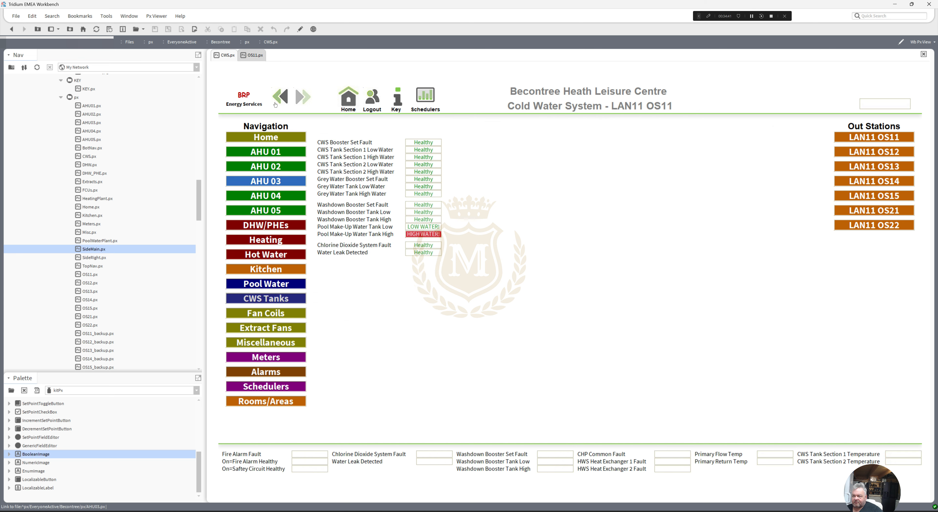
left_click(300, 29)
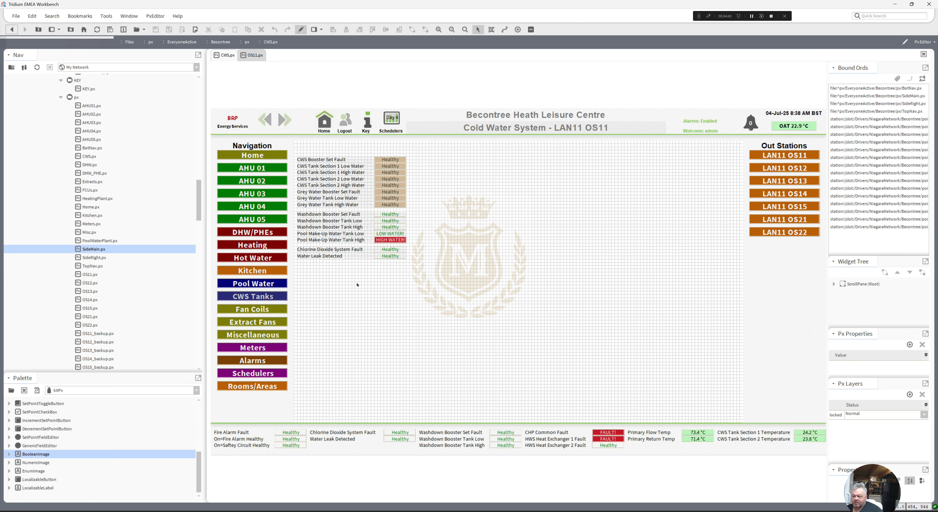
right_click(357, 285)
left_click(368, 310)
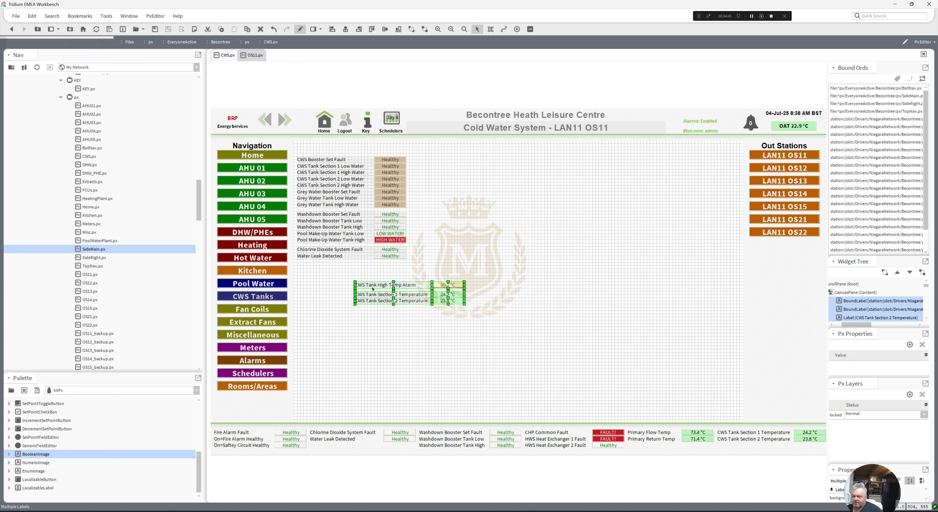
left_click_drag(372, 288, 314, 270)
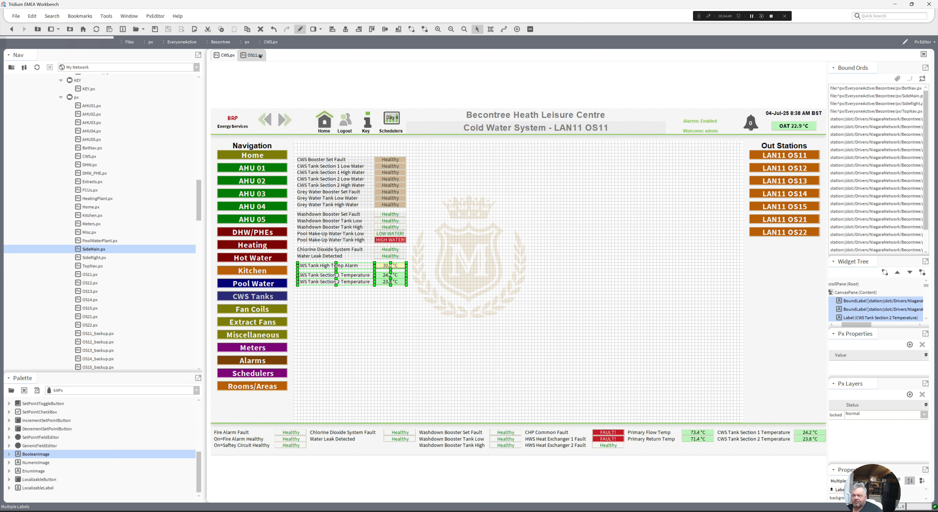
left_click(301, 29)
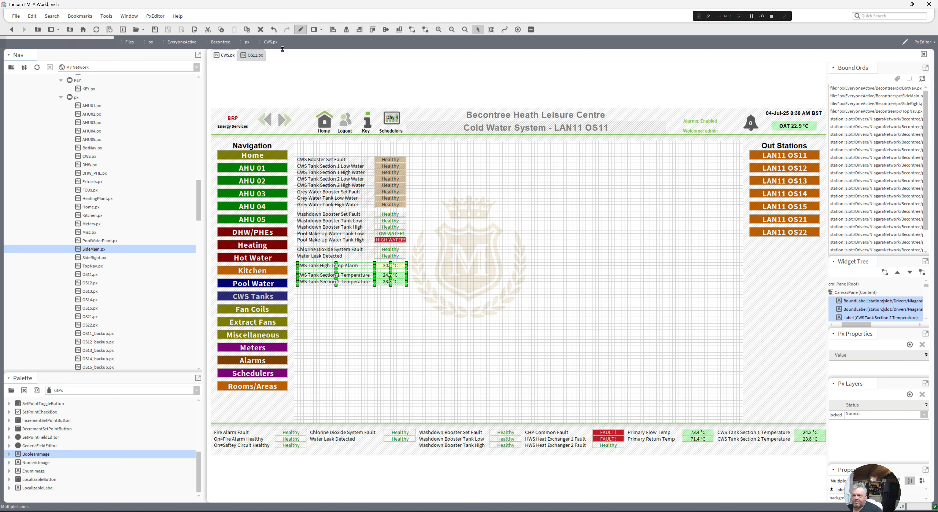
Cut the Duty Pool Primary Pump, Disable Pool Primary Pump C-O and Clear Pool Flow Fail Alarms points from the OS11 page.
left_click(254, 56)
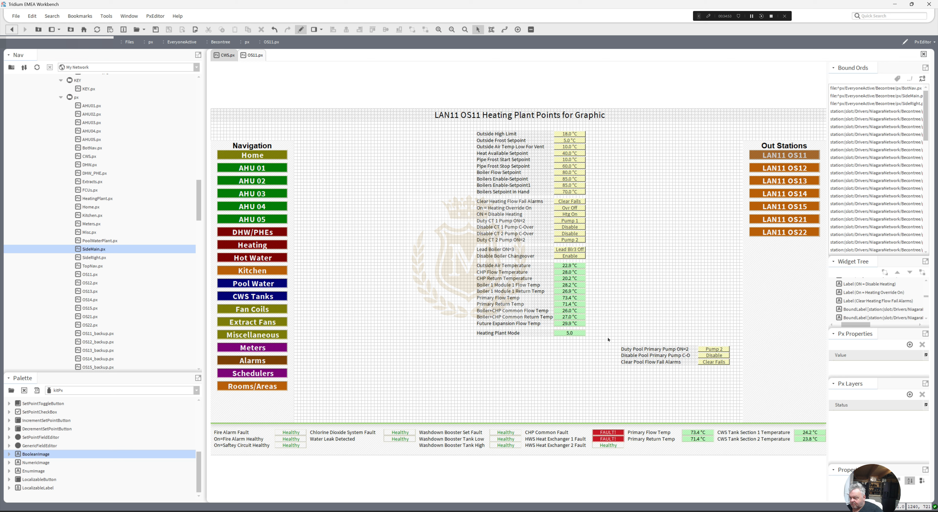
left_click_drag(609, 333, 762, 387)
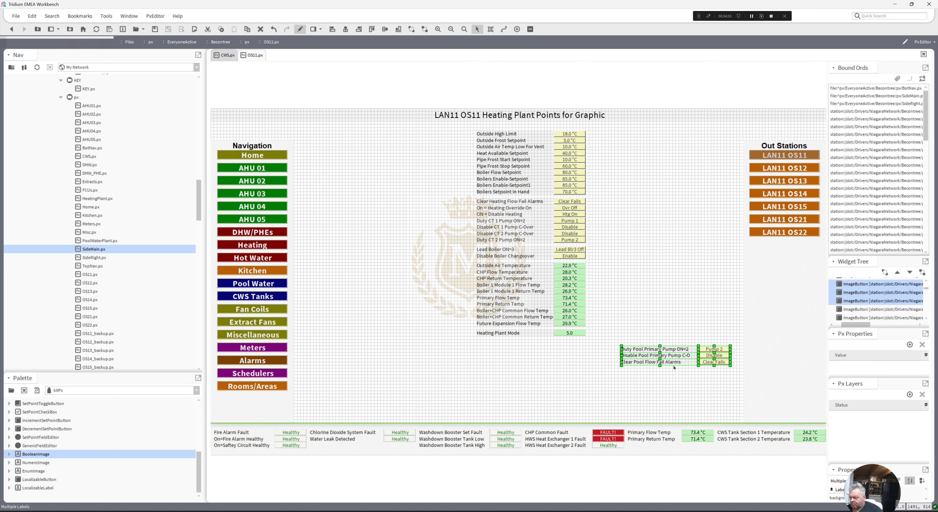
right_click(656, 351)
left_click(666, 364)
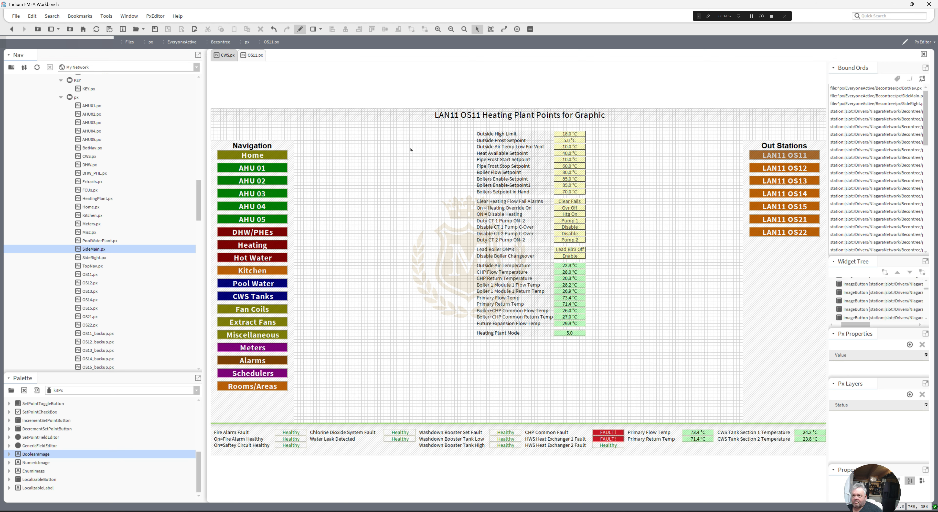
Paste the cut pool pump points onto the Pool Water page, aligned below the Pool Primary Pump 2 Flow Fail row.
left_click(232, 57)
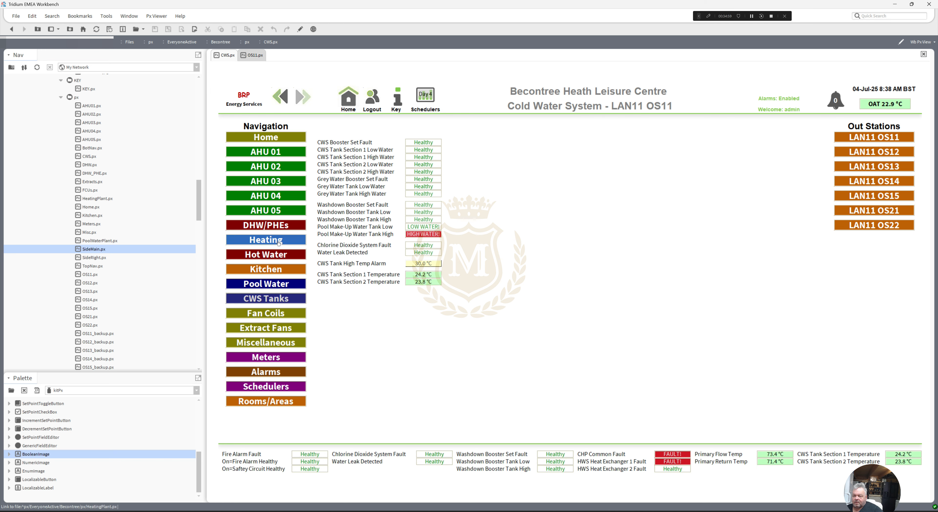
left_click(266, 283)
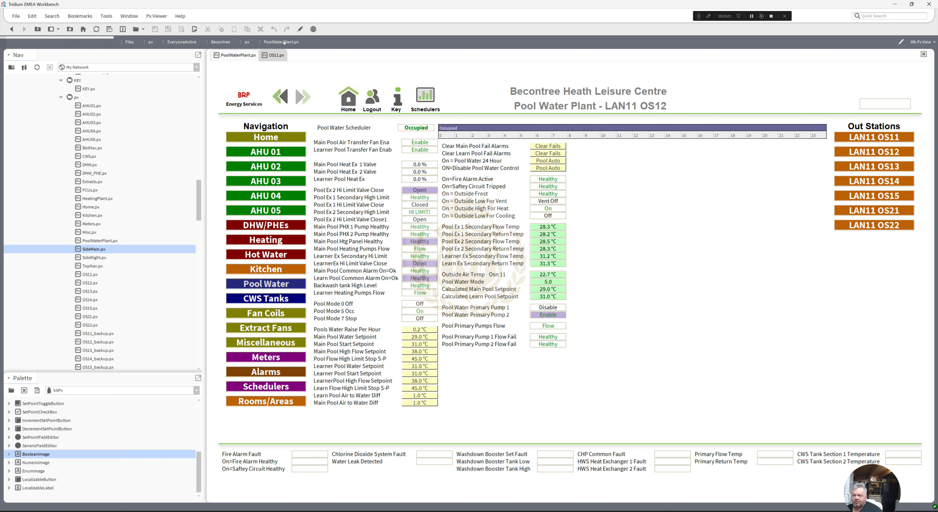
left_click(300, 29)
right_click(420, 356)
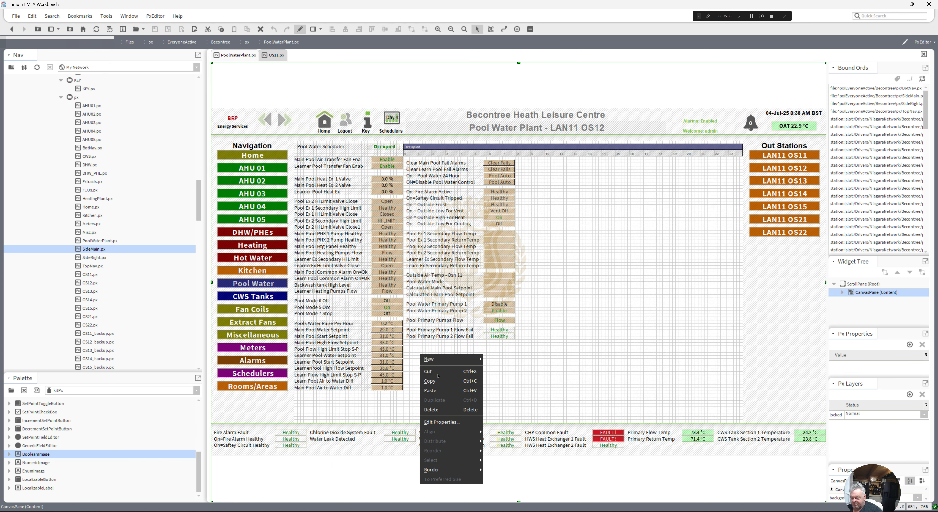
left_click(448, 359)
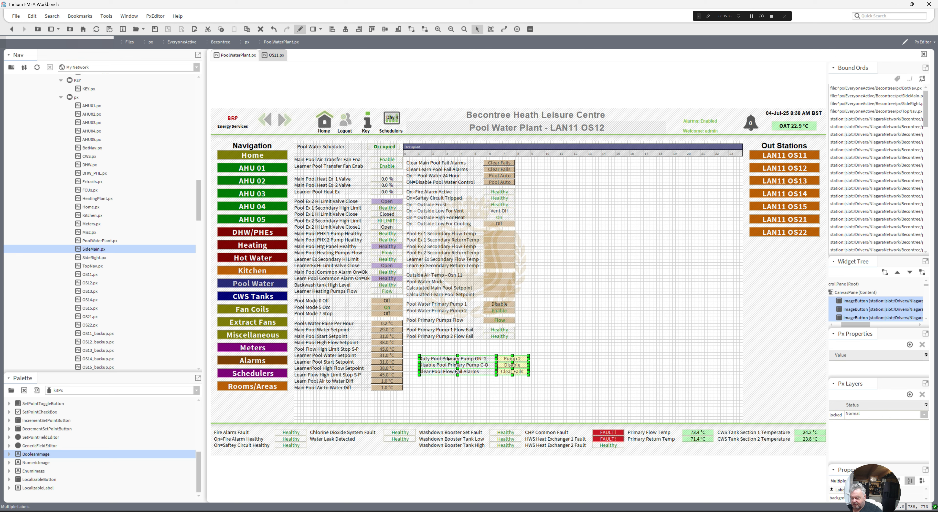
left_click_drag(448, 359, 437, 348)
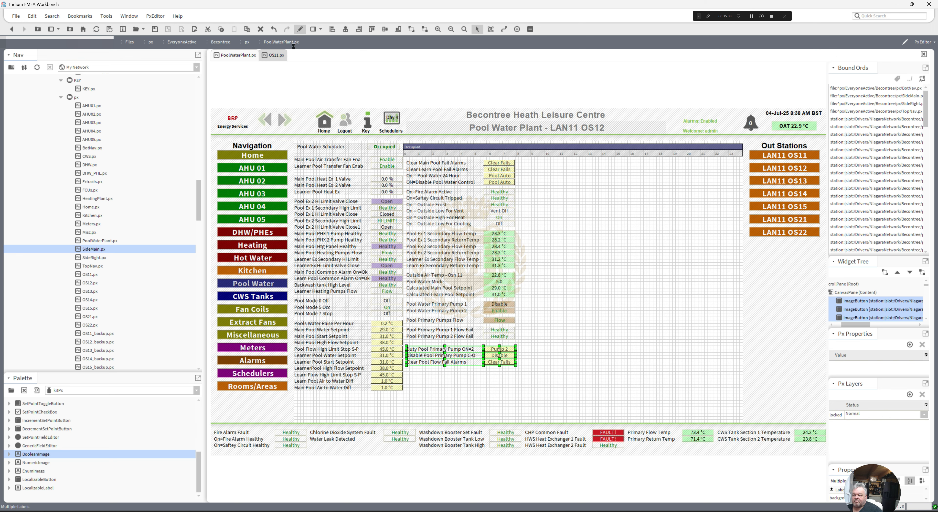
Cut all remaining heating setpoints, switches, temperatures and Heating Plant Mode points from the OS11 page.
left_click(276, 55)
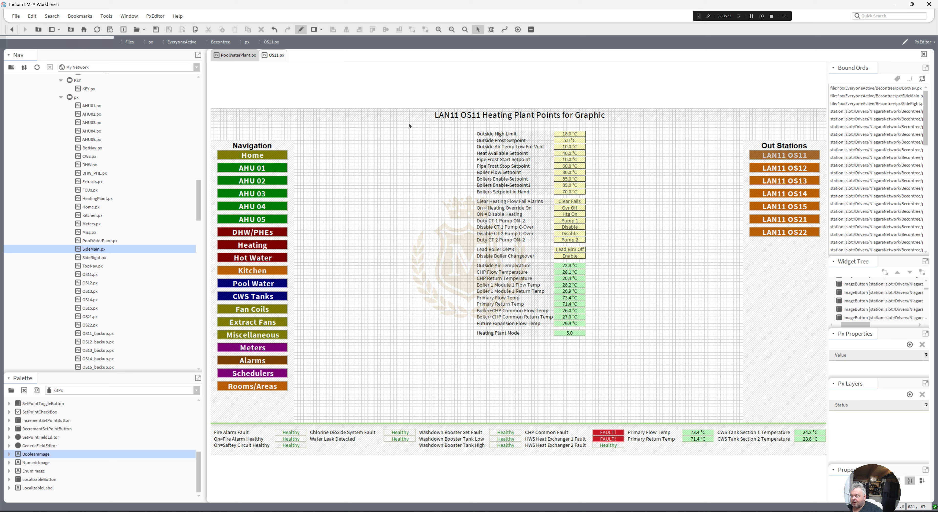
left_click_drag(610, 356, 461, 126)
right_click(488, 134)
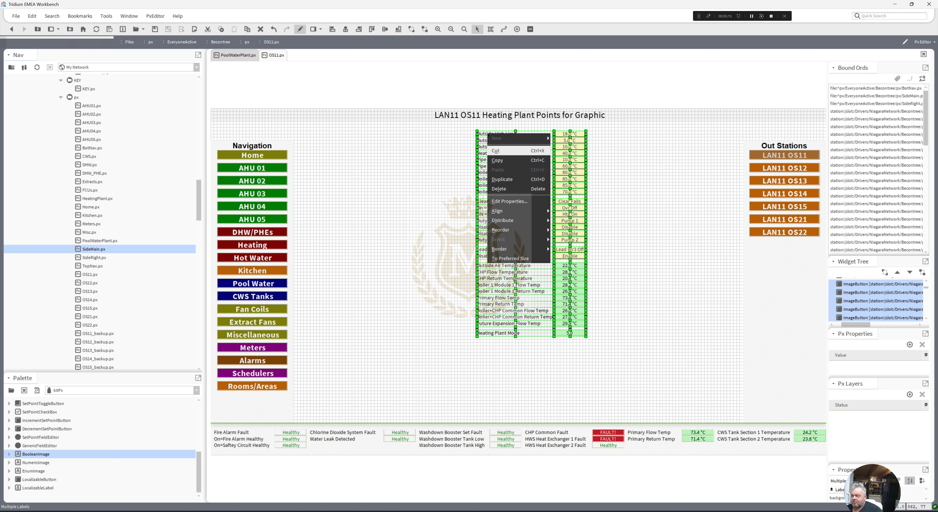
left_click(497, 151)
Paste the cut heating points onto the Heating page as a third column, starting level with the Lead Boiler ON=2 row.
left_click(241, 54)
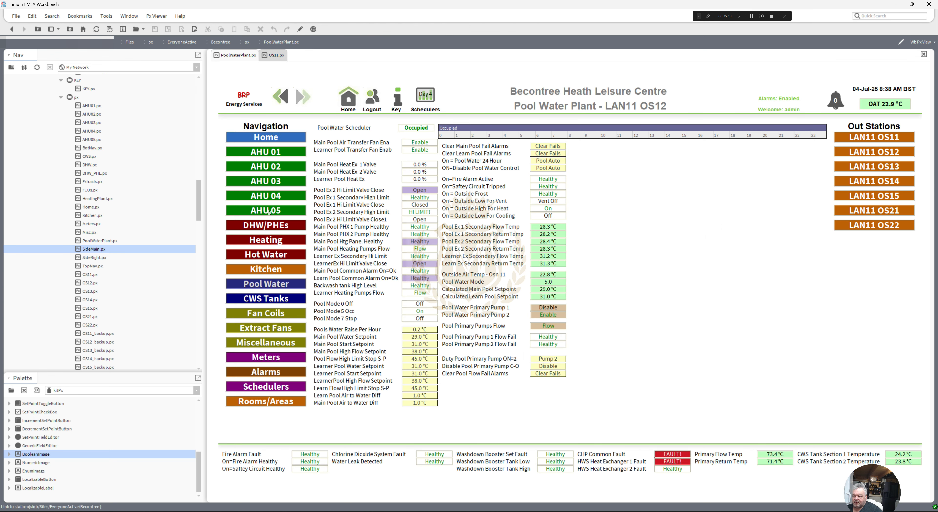
left_click(288, 178)
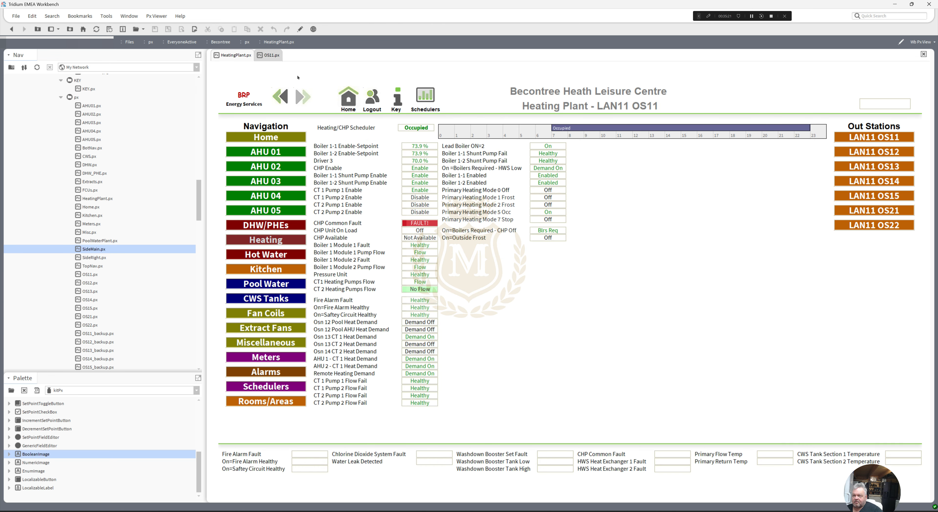
left_click(300, 29)
right_click(500, 287)
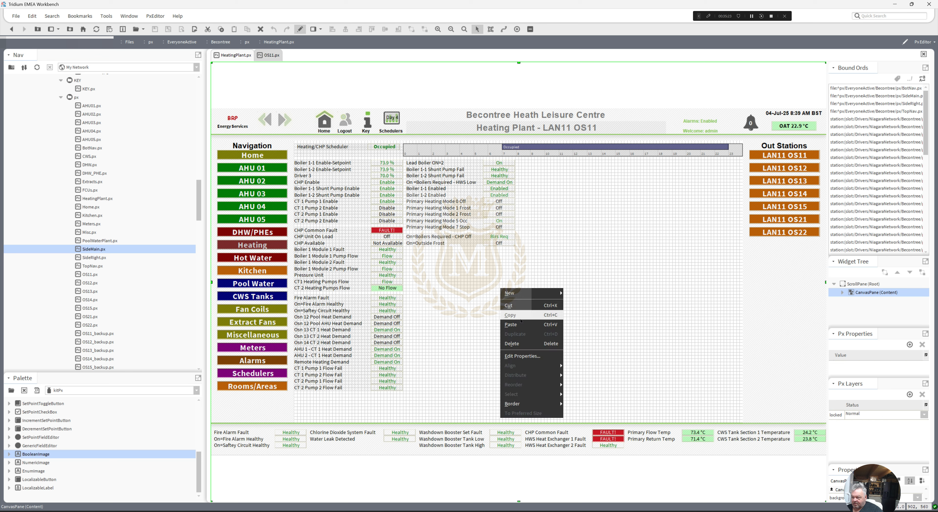
left_click(517, 301)
left_click_drag(517, 301, 539, 163)
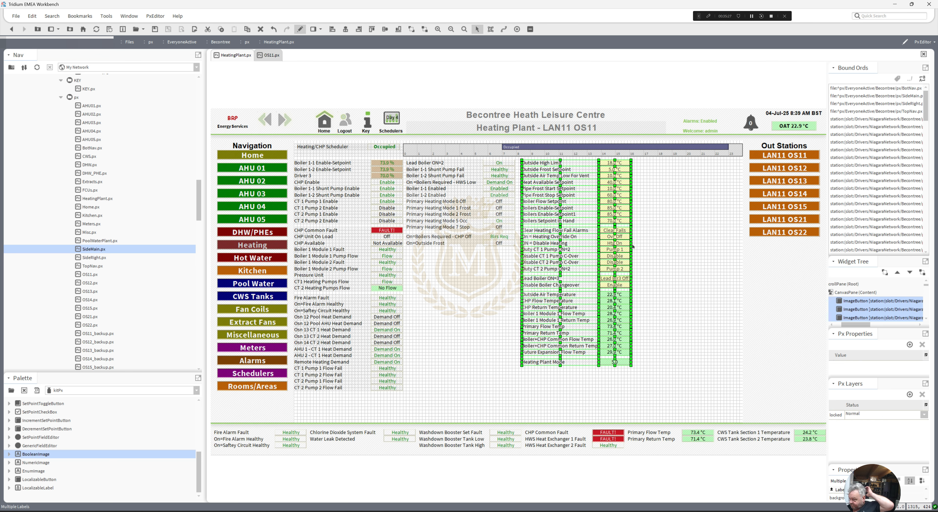
Finish editing the Heating page and the emptied OS11 page.
left_click(660, 262)
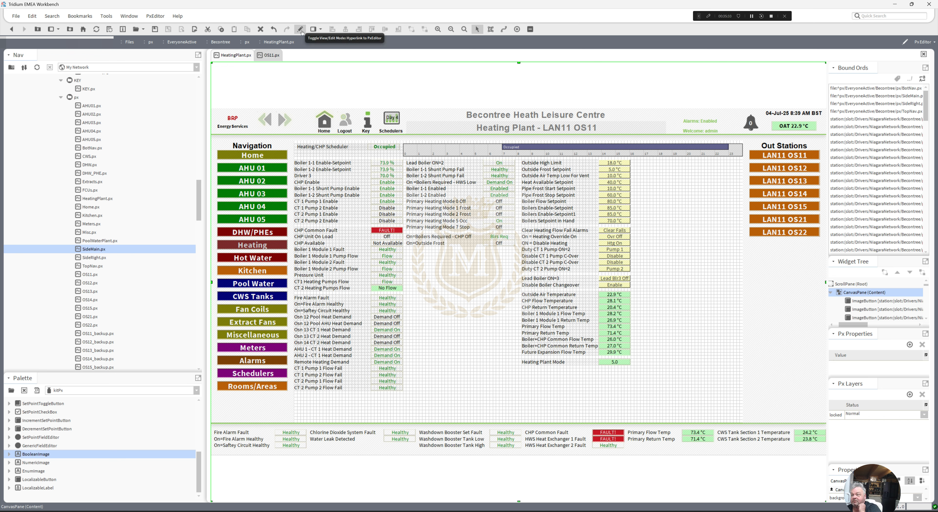
left_click(301, 29)
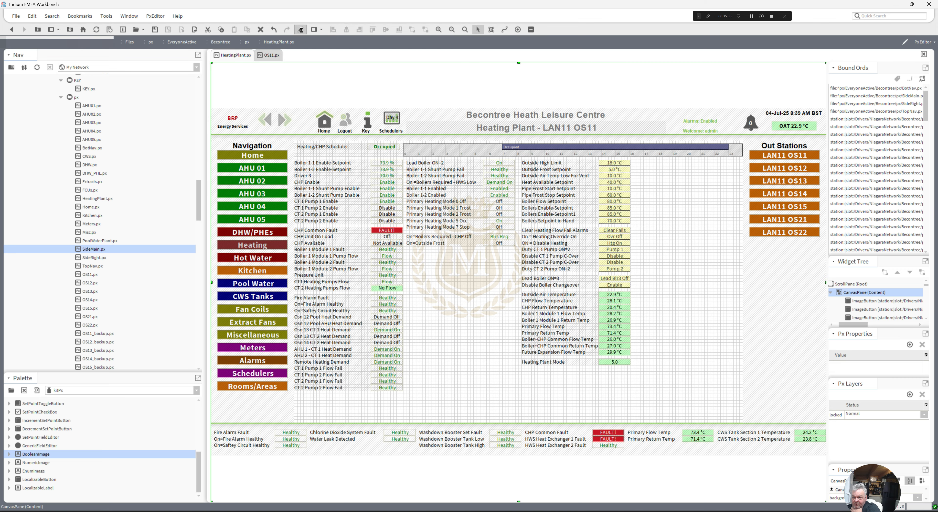
left_click(272, 55)
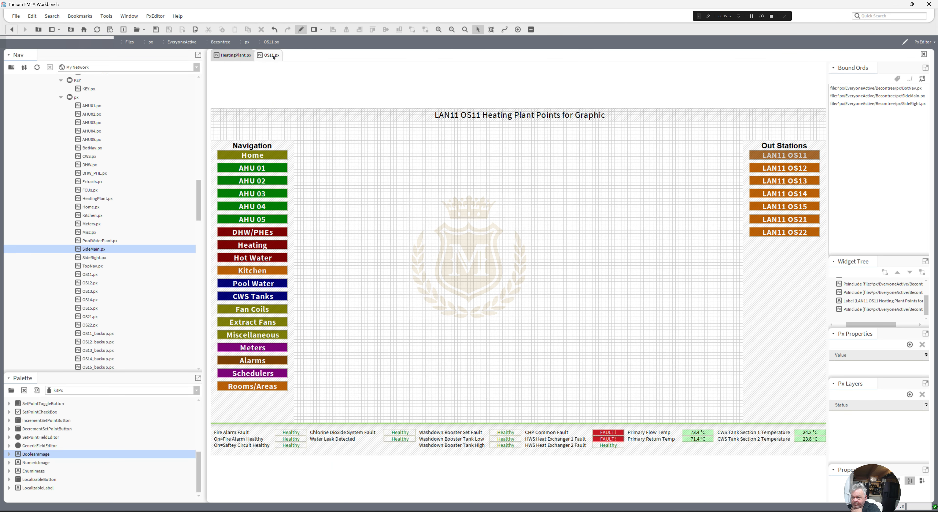
left_click(300, 30)
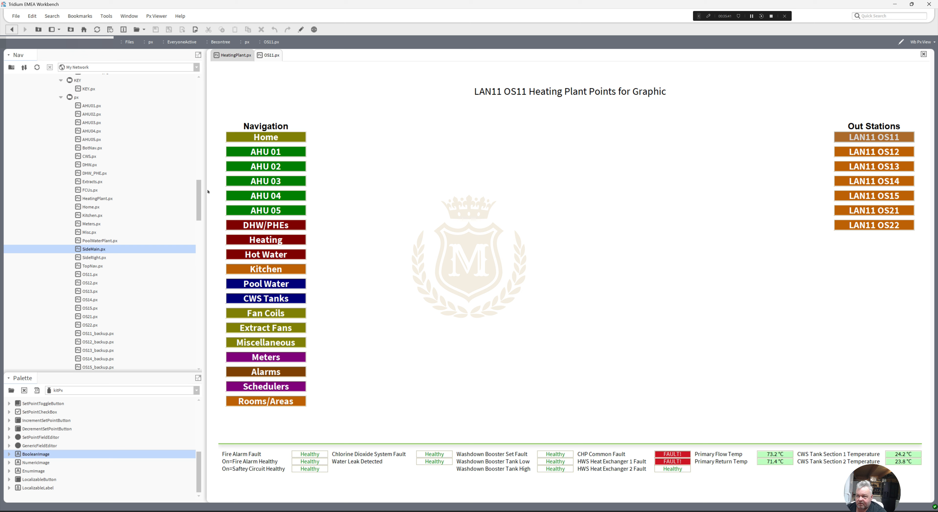
Check the OS12, OS13, OS14, OS15, OS21 and OS22 outstation pages for points still left on them.
left_click(859, 151)
left_click(858, 166)
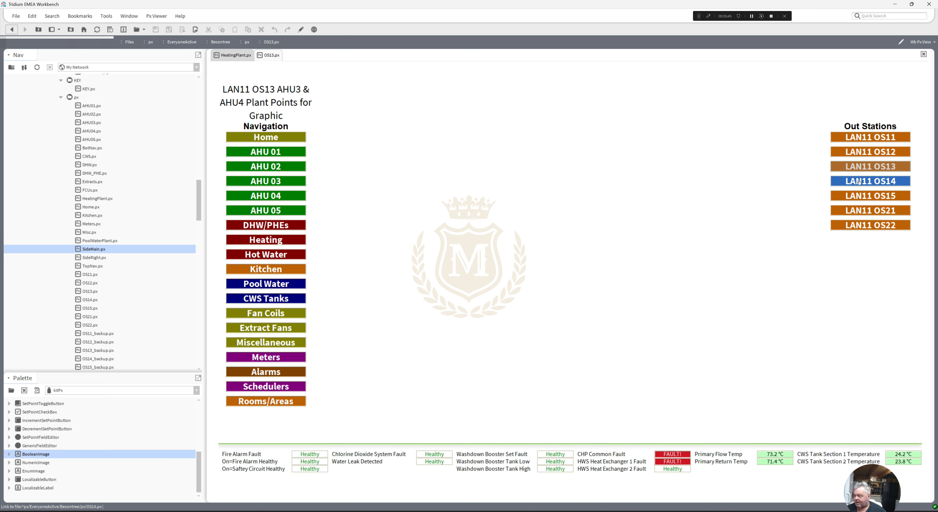
left_click(859, 184)
left_click(859, 195)
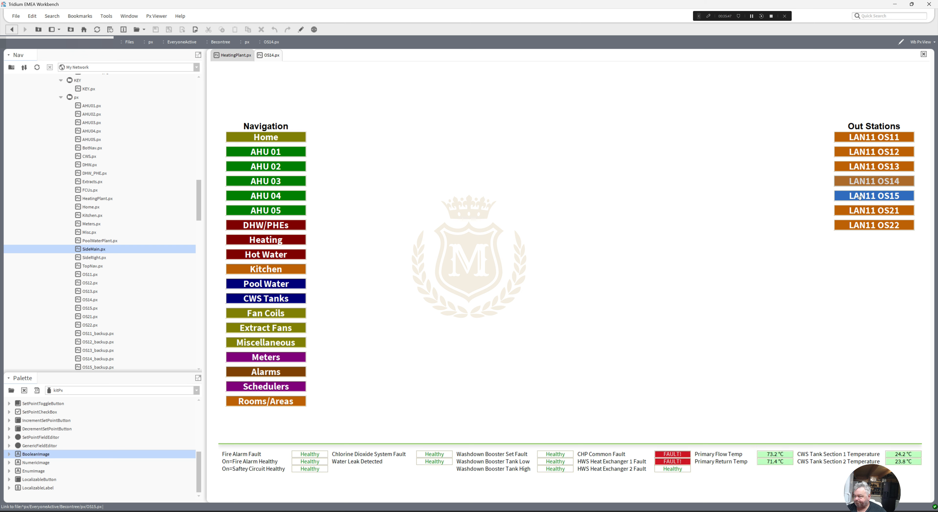
left_click(859, 212)
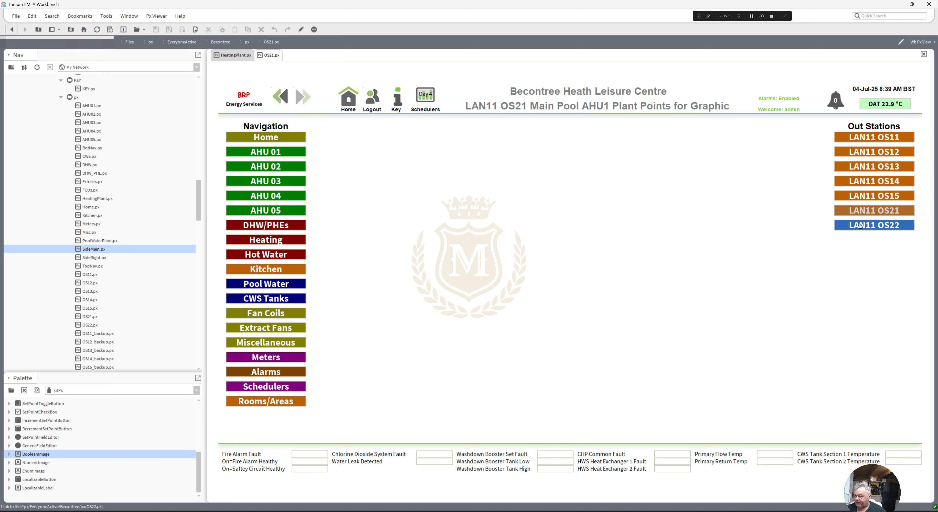
left_click(859, 224)
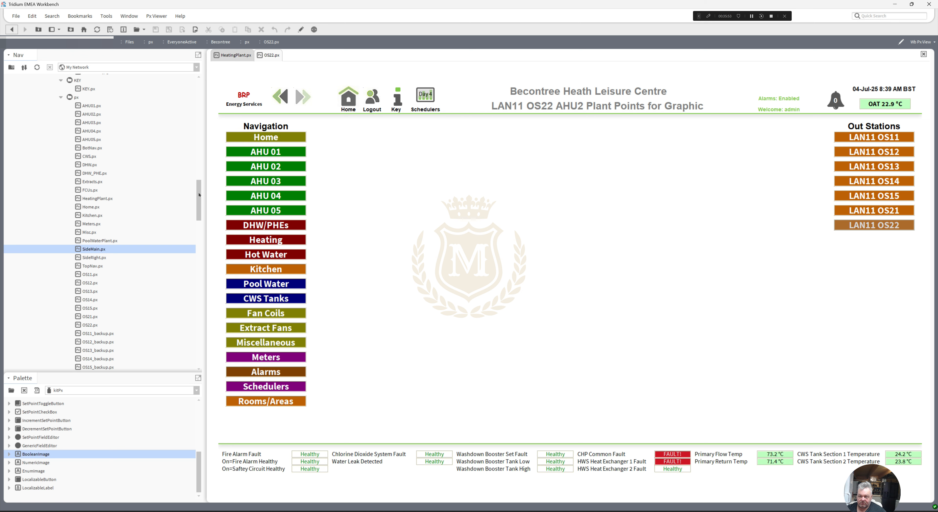
Delete the outstation files from OS11.px to OS22.px in the px folder, keeping their backup copies.
mouse_move(199, 196)
left_mouse_down()
mouse_move(200, 210)
mouse_move(200, 202)
left_mouse_up()
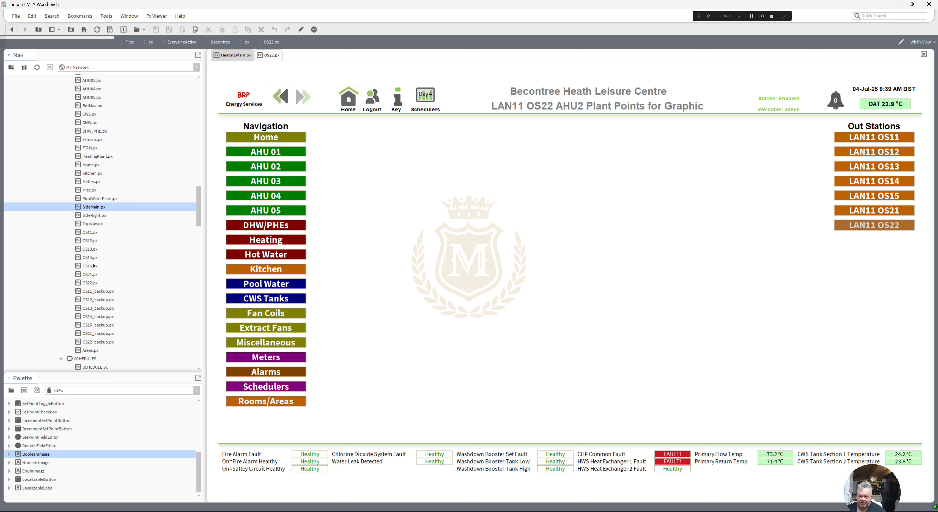
left_click(92, 282)
left_click(89, 232, "shift")
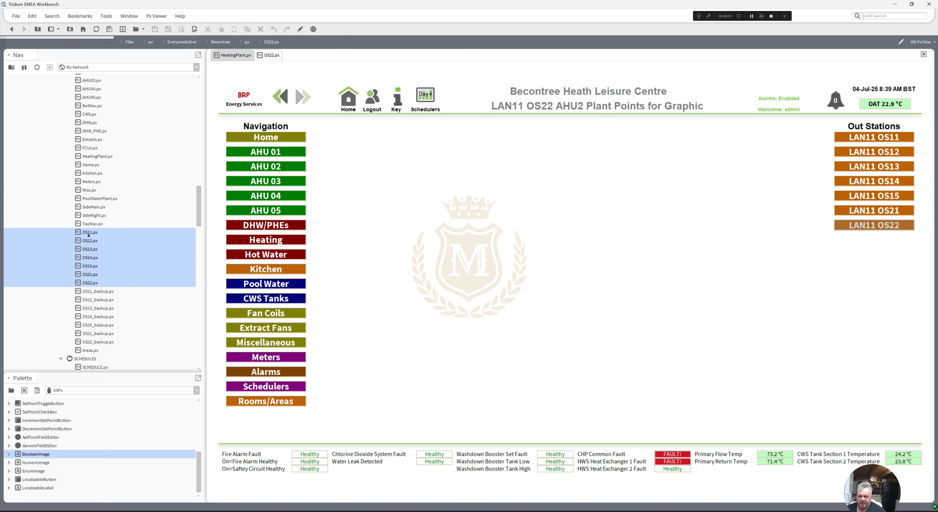
right_click(88, 235)
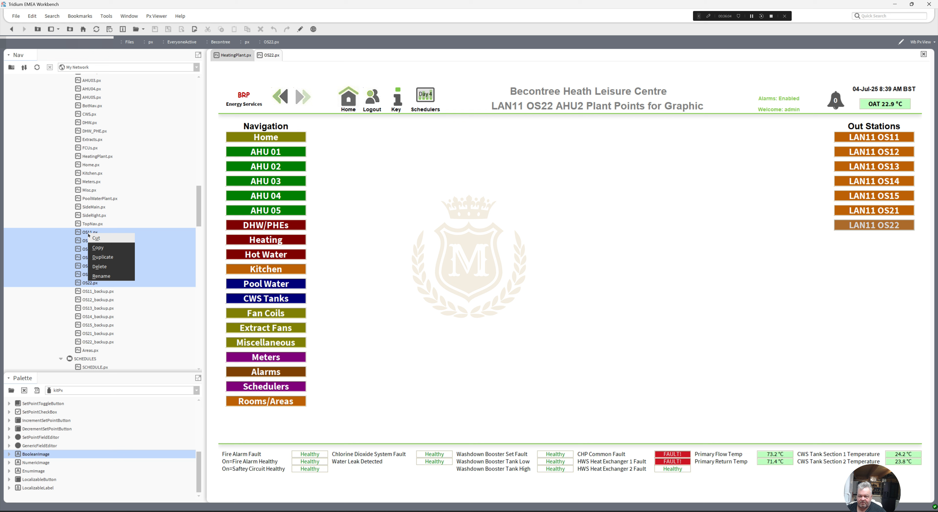
left_click(100, 262)
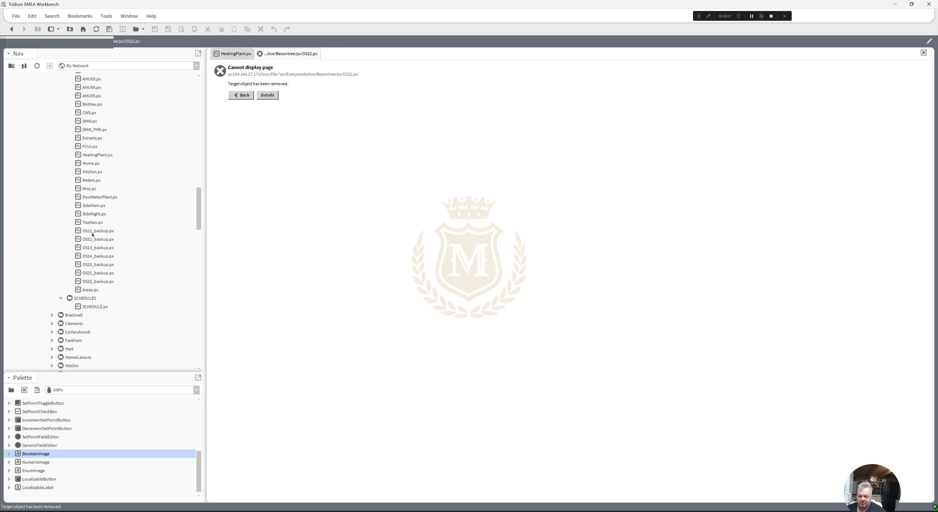
Rename OS11_backup.px as OS11.px.
left_click_drag(198, 221, 199, 213)
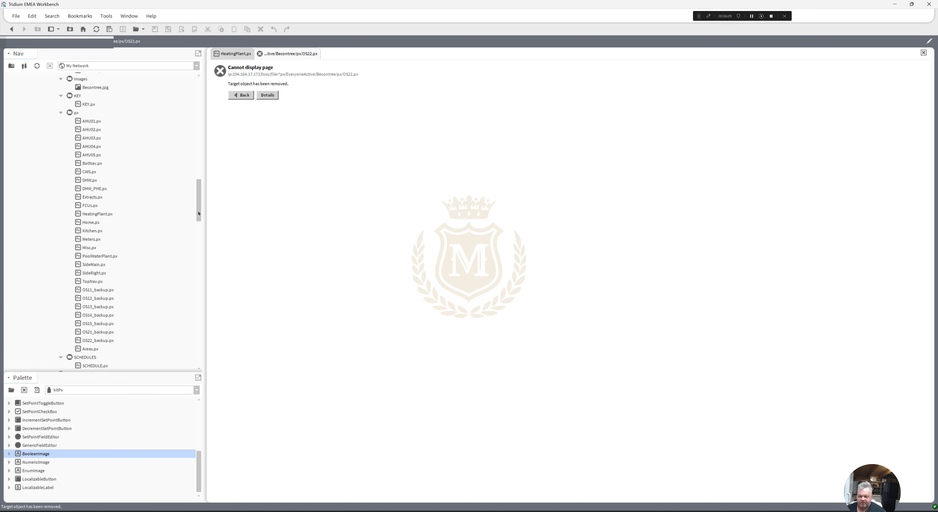
right_click(99, 289)
left_click(116, 349)
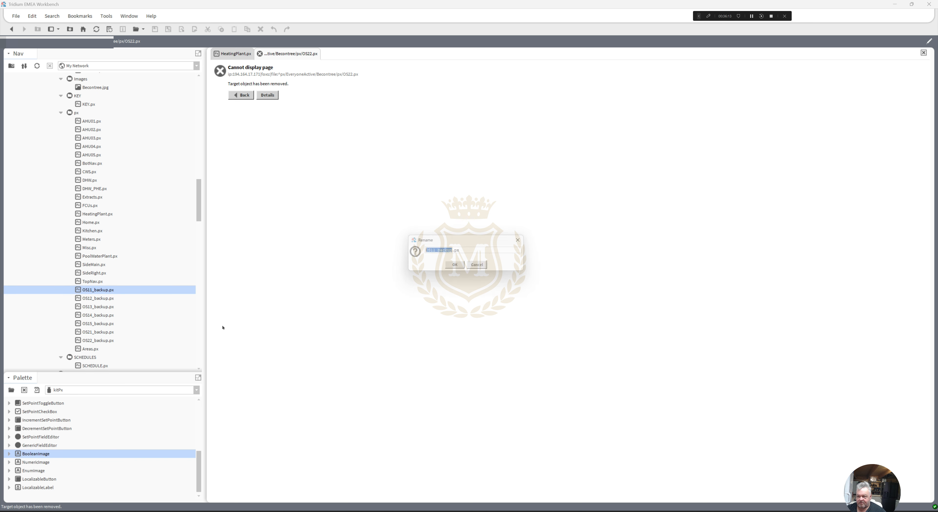
left_click_drag(436, 251, 455, 251)
key("BackSpace")
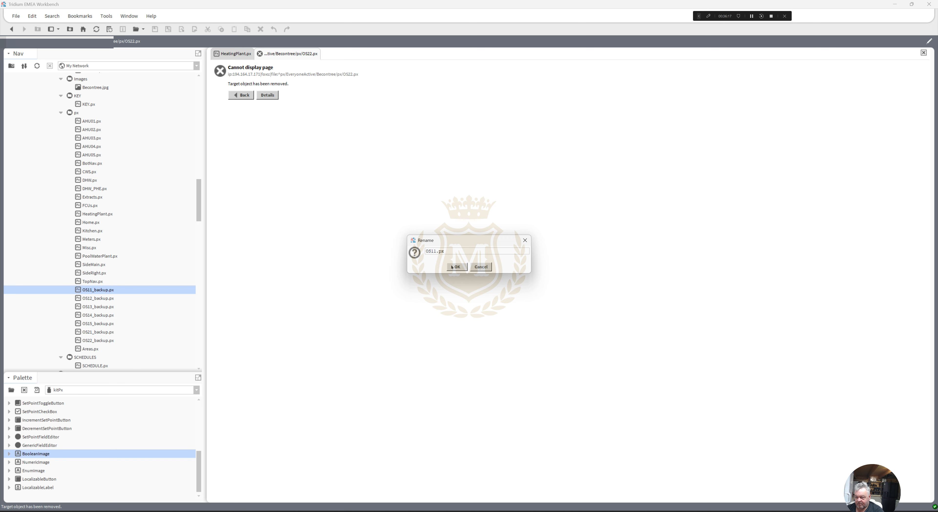
left_click(453, 266)
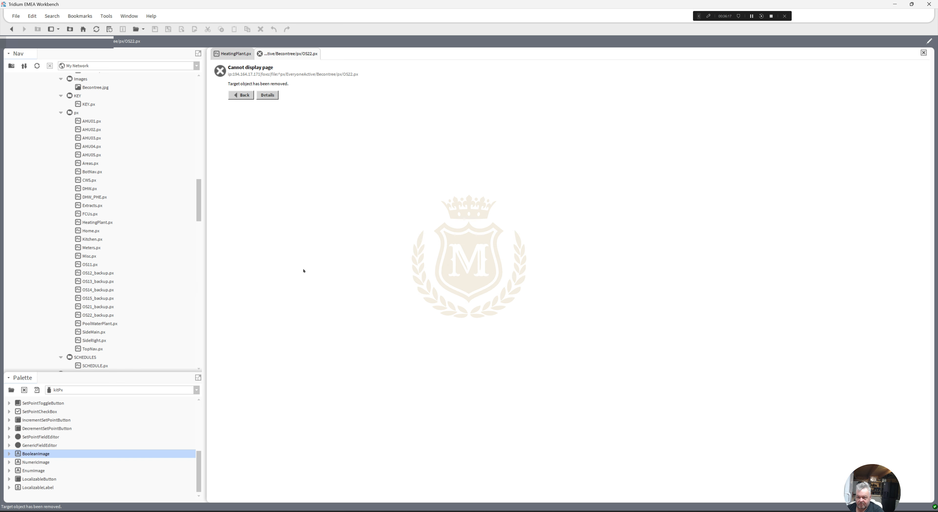
Rename OS12_backup.px in the px folder as OS12.px.
right_click(104, 273)
left_click(130, 334)
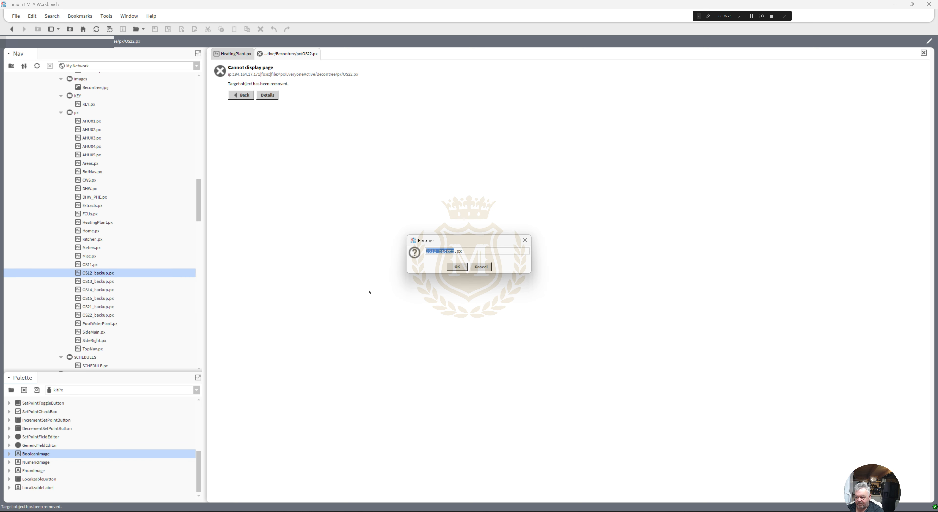
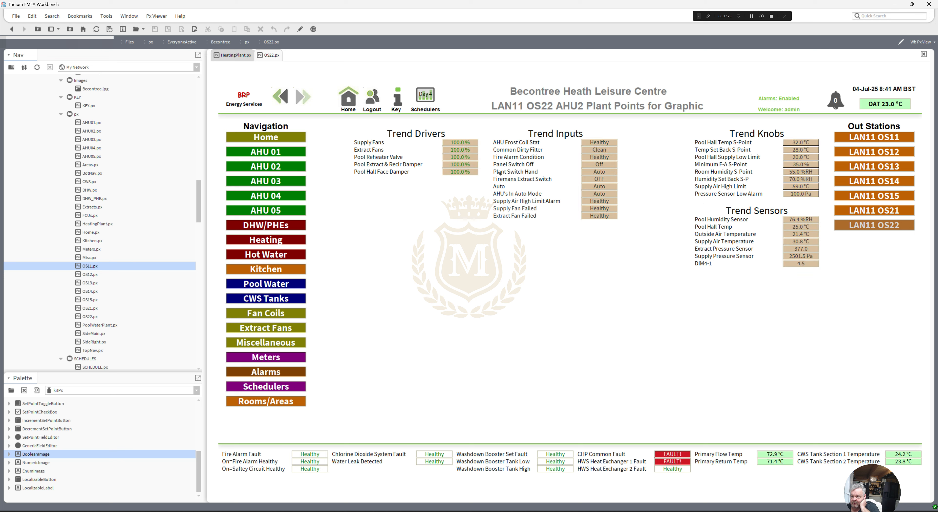
Check the points on the AHU 01 to AHU 05 graphic pages one after another.
left_click(278, 151)
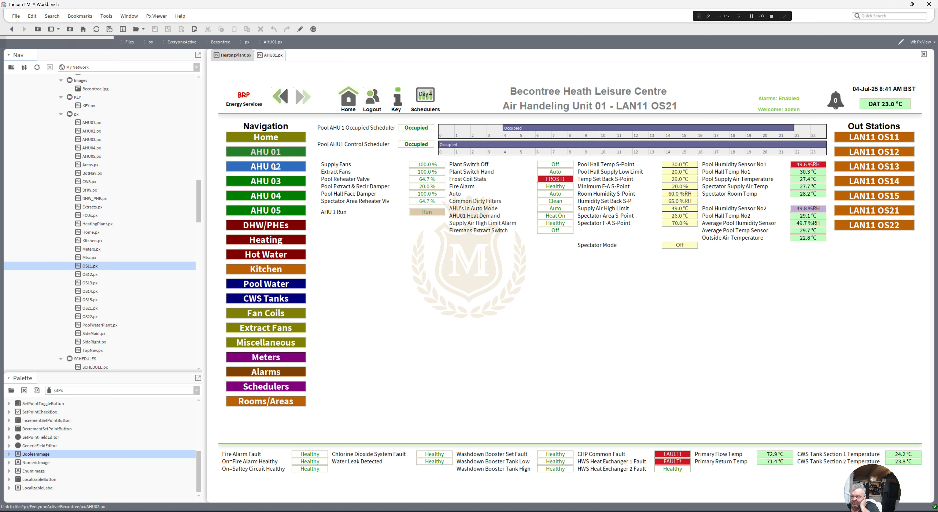
left_click(278, 166)
left_click(275, 182)
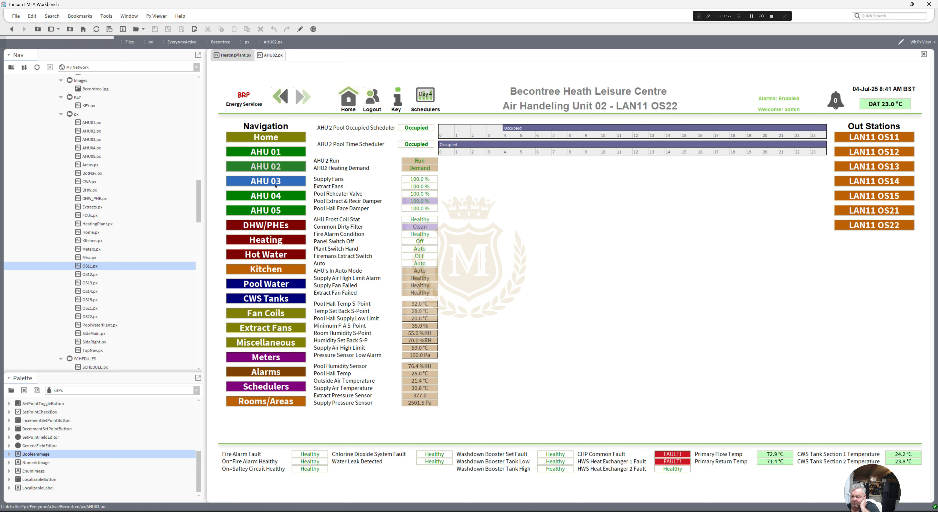
left_click(273, 195)
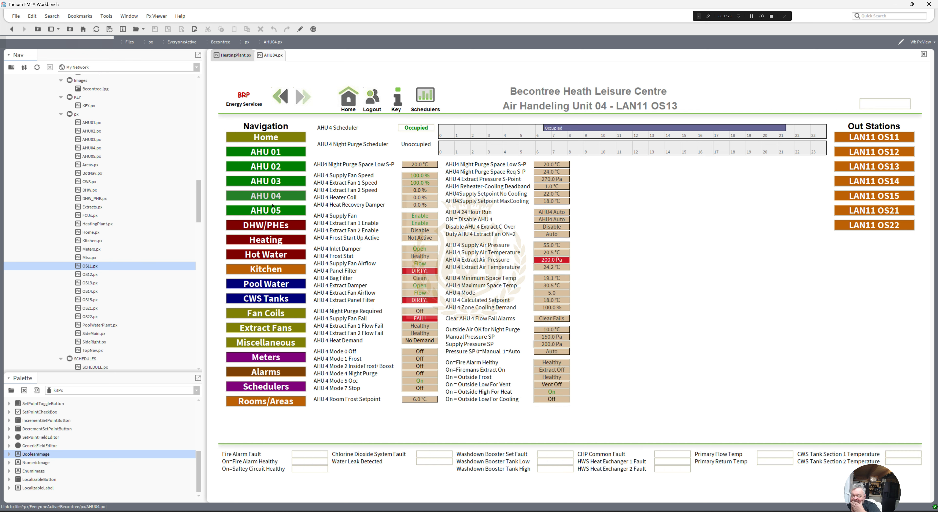
left_click(273, 210)
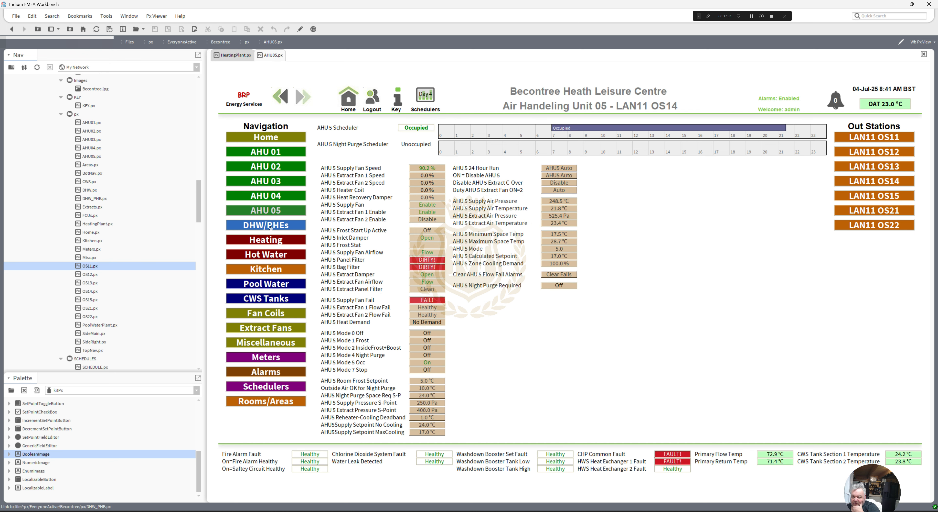
Review the points on the Heating, DHW/PHEs, Hot Water, Kitchen, Pool Water, CWS Tanks, Fan Coils and Extract Fans pages.
left_click(267, 240)
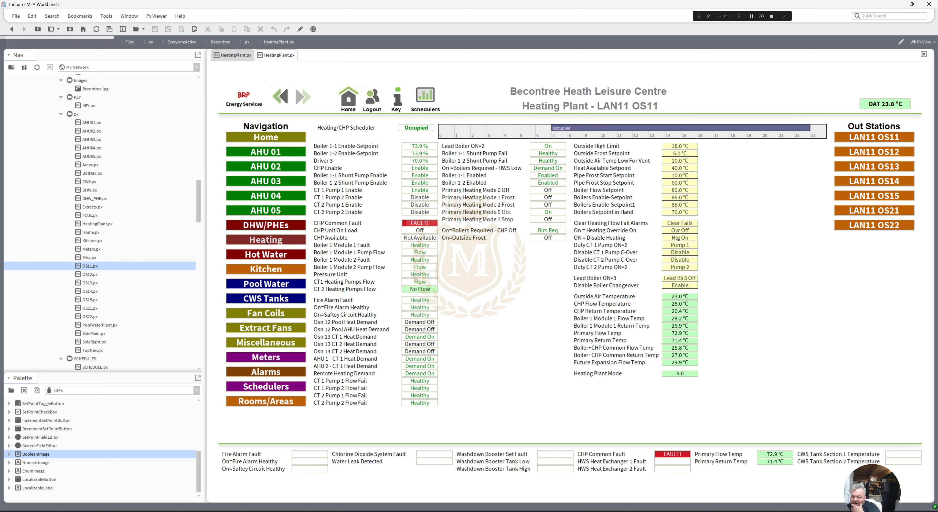
left_click(268, 255)
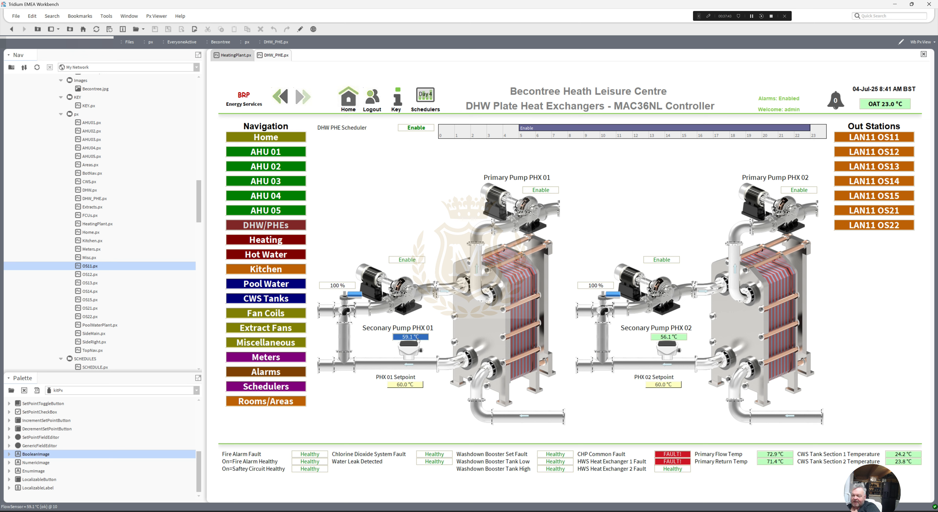
left_click(264, 242)
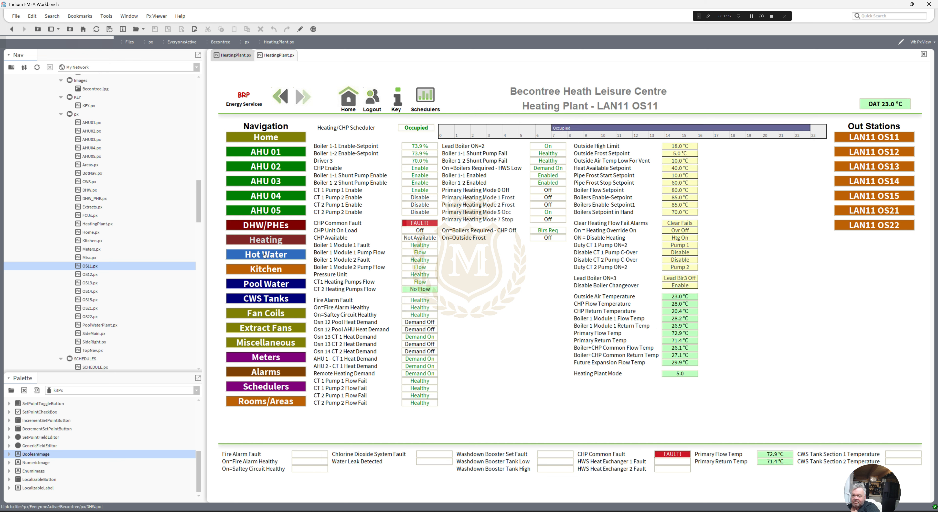
left_click(266, 254)
left_click(266, 270)
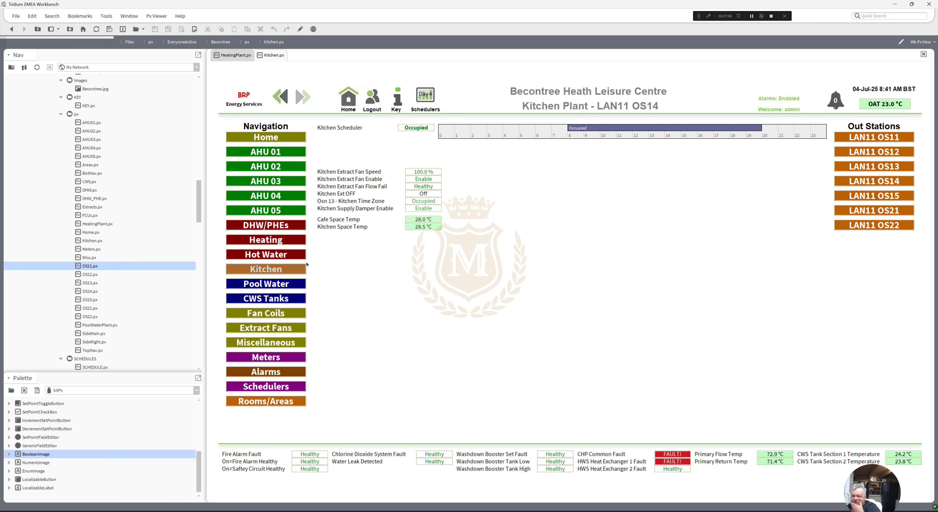
left_click(273, 285)
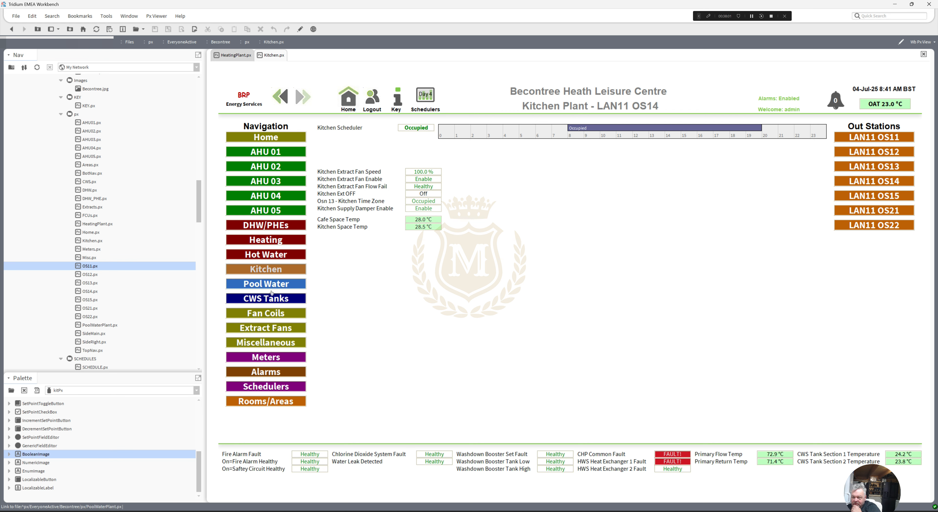
left_click(270, 298)
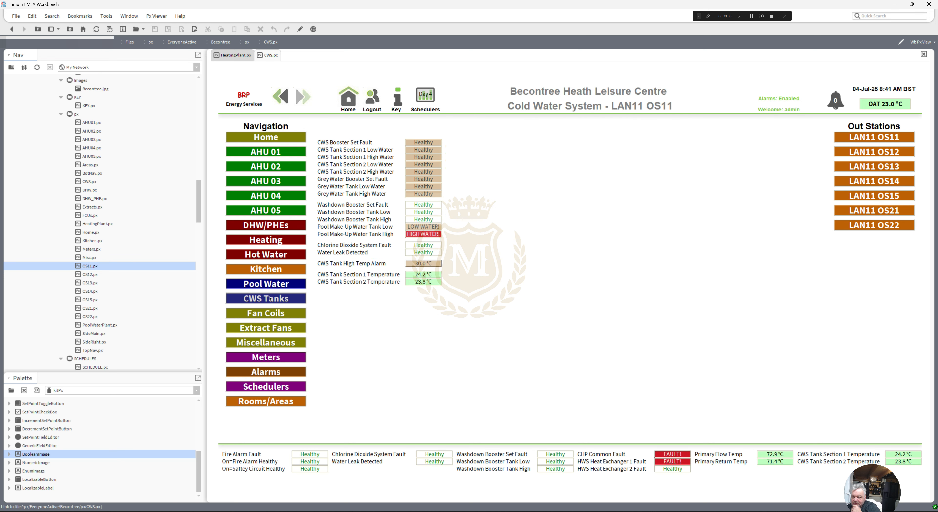
left_click(270, 314)
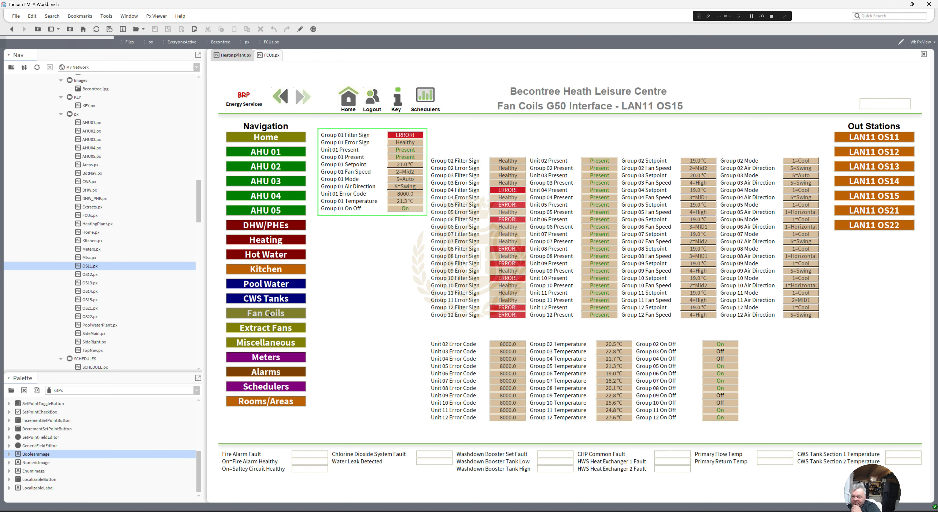
left_click(269, 328)
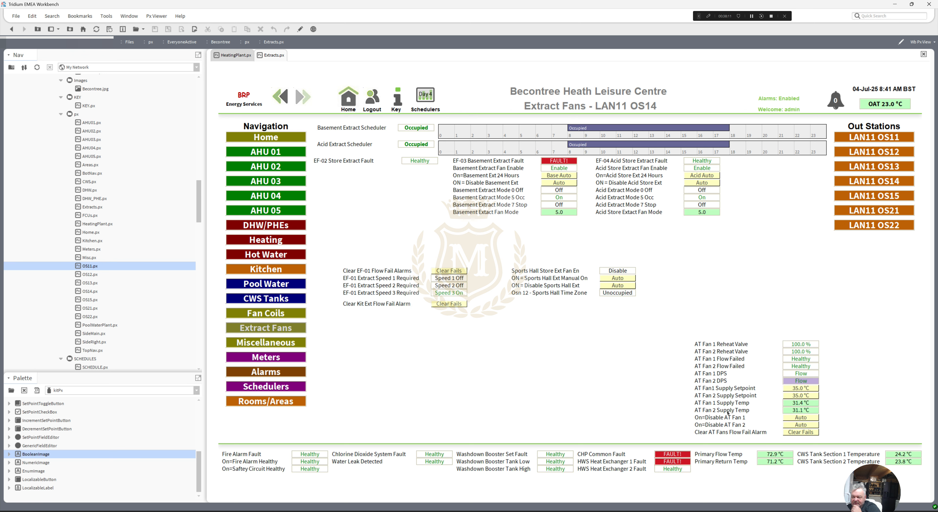
Edit the Miscellaneous page to place HB104 Female Gym Change Reheat beneath HB103 Male Gym Change Reheat, with the HB106 and HB107 points closed up below.
left_click(268, 342)
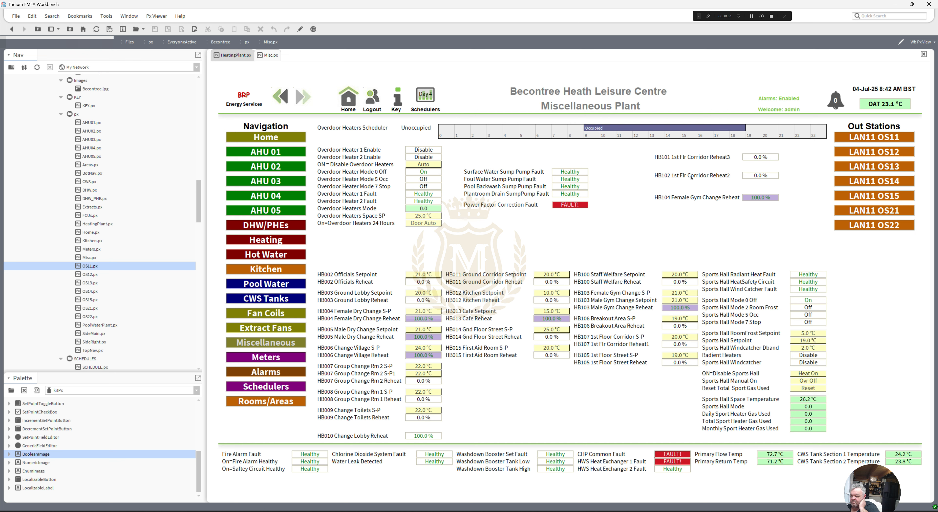
left_click(300, 32)
left_click_drag(572, 224, 707, 201)
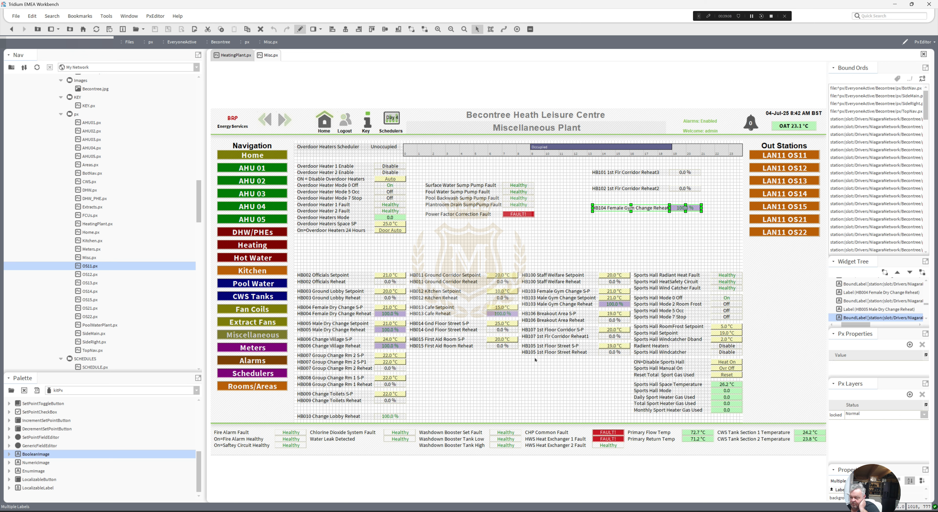
left_click_drag(508, 367, 624, 335)
left_click_drag(581, 217, 614, 326)
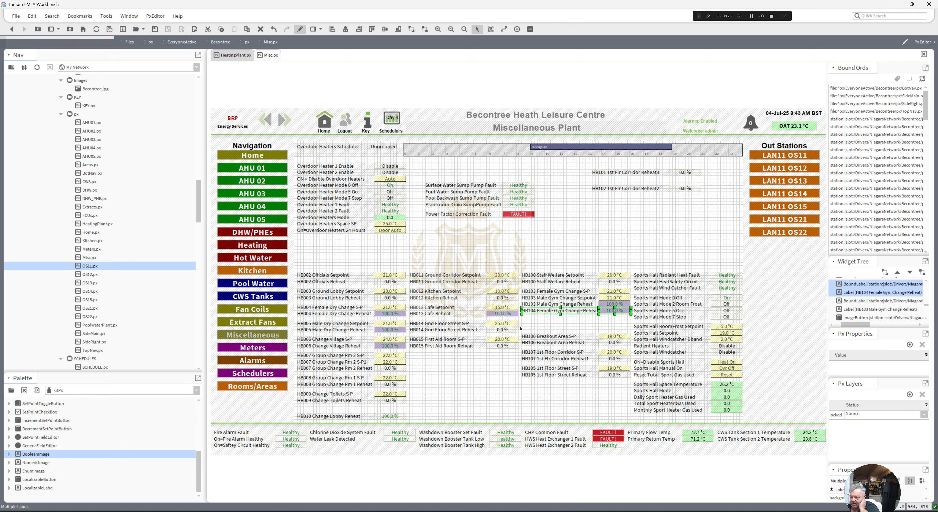
left_click_drag(521, 328, 640, 368)
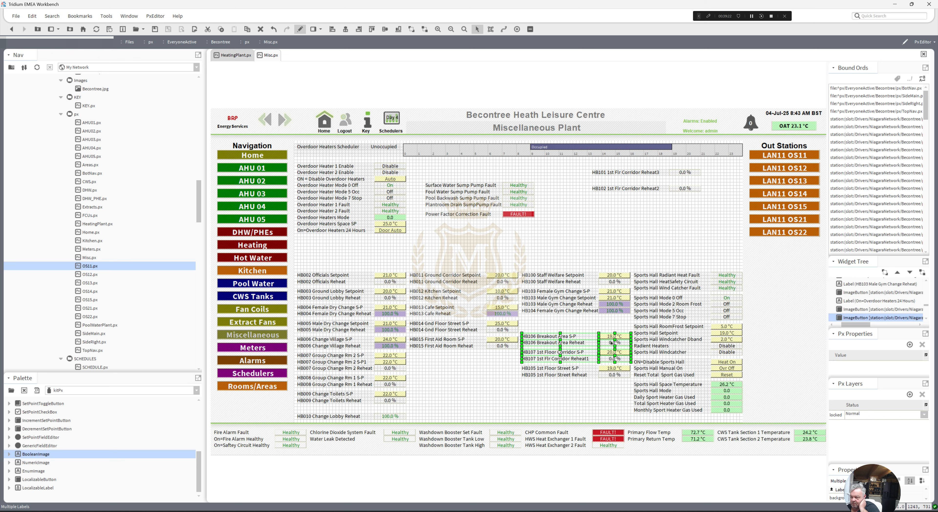
left_click_drag(614, 339, 614, 324)
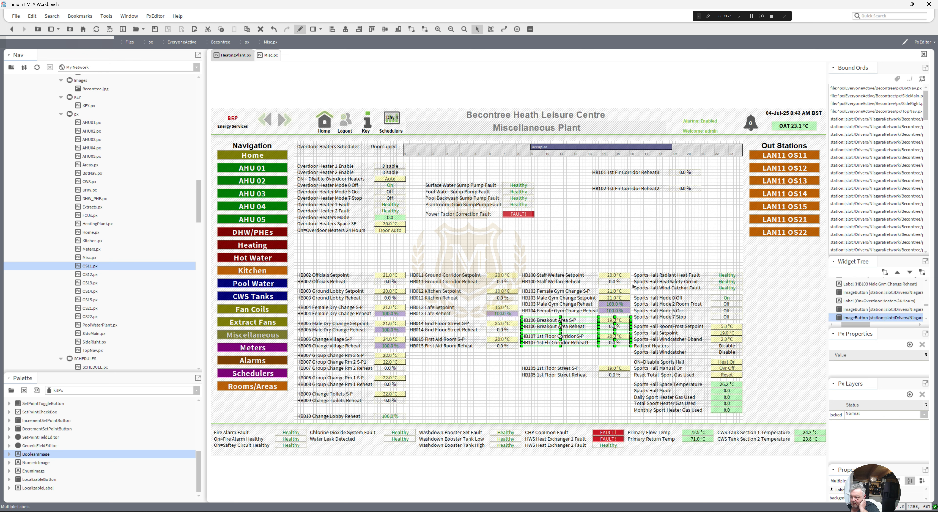
Stack the HB102 and HB101 1st Flr Corridor Reheat points beneath HB107 Reheat1, close up the HB105 points, and finish editing the Miscellaneous page.
left_click_drag(708, 198, 582, 179)
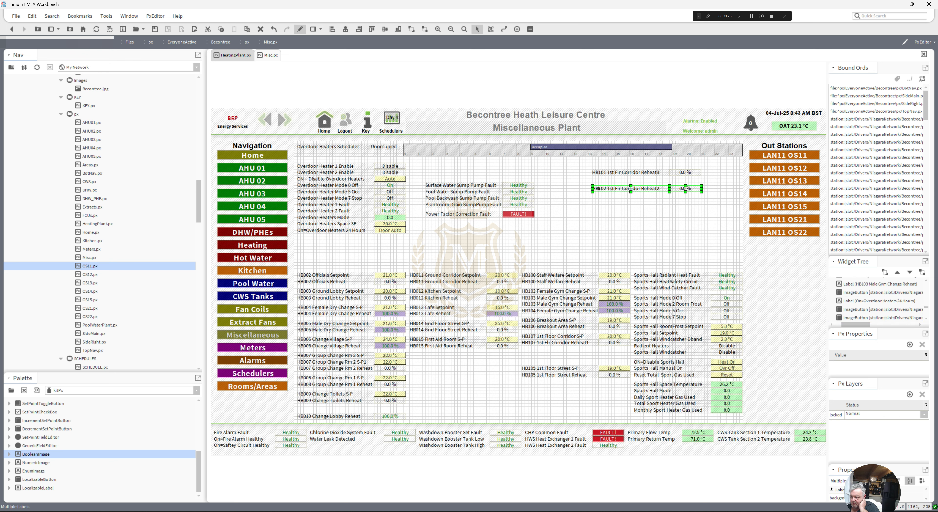
left_click_drag(593, 247, 542, 350)
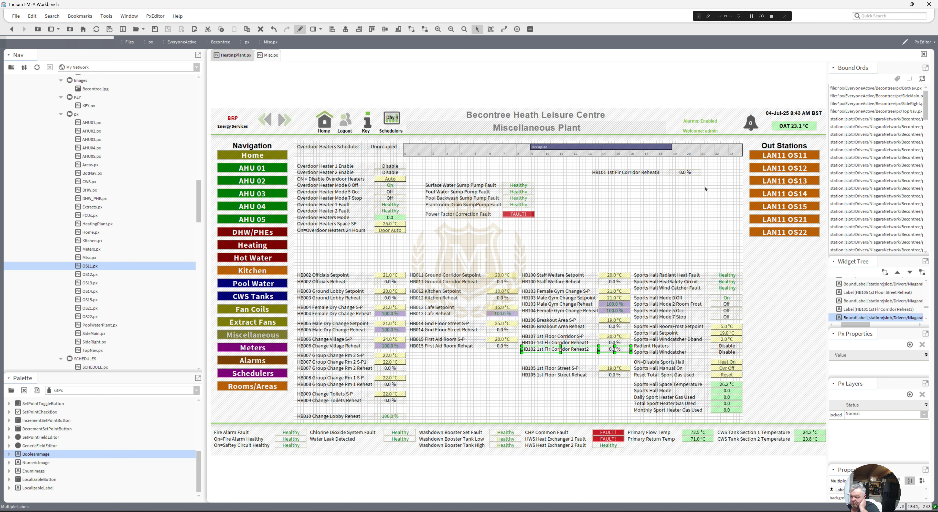
left_click_drag(705, 189, 623, 366)
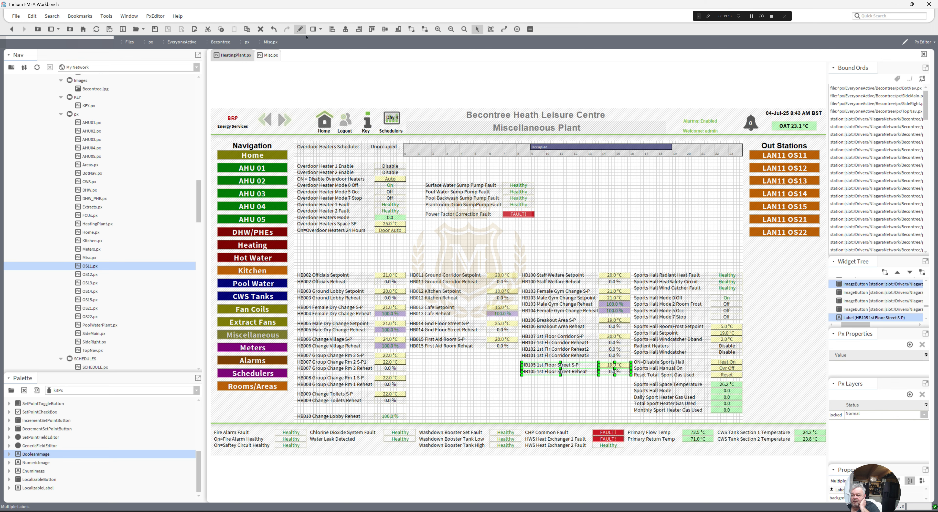
left_click(300, 30)
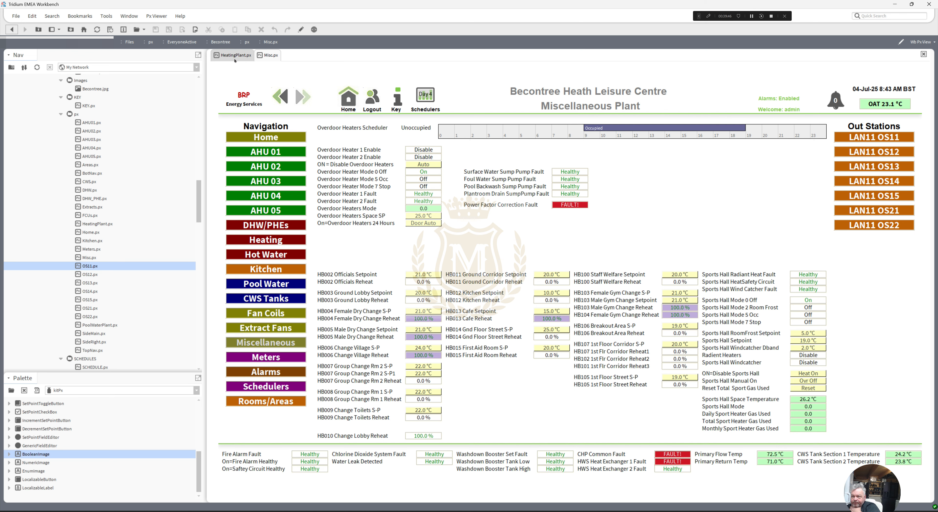
Review the Heating, Meters, Schedulers and Extract Fans pages.
left_click(234, 55)
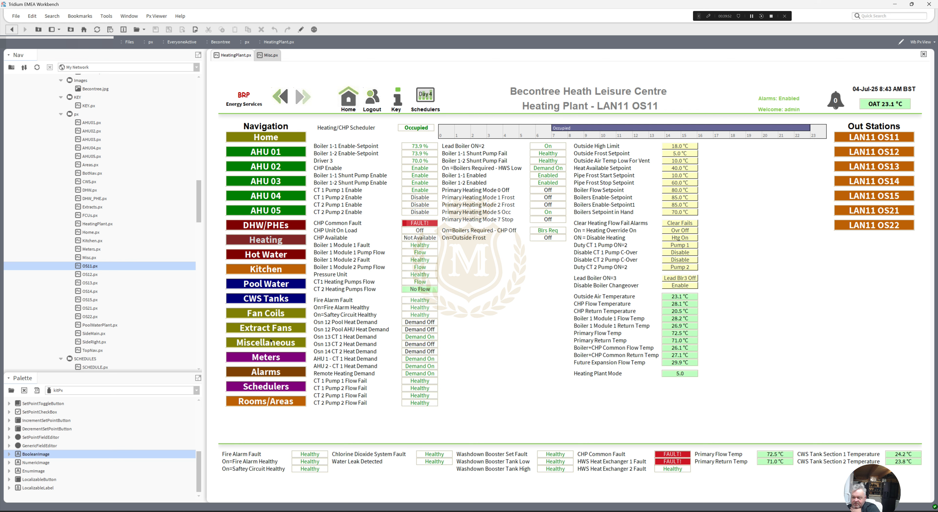
left_click(268, 358)
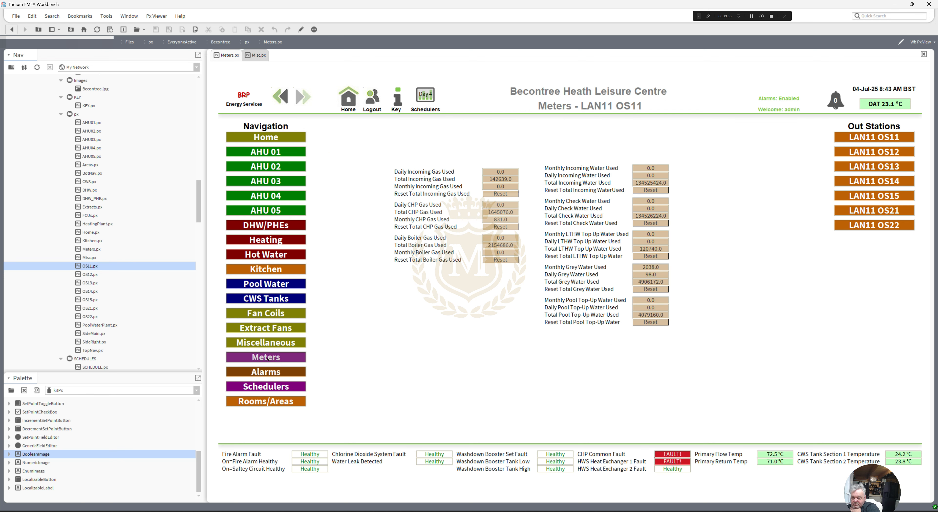
left_click(267, 387)
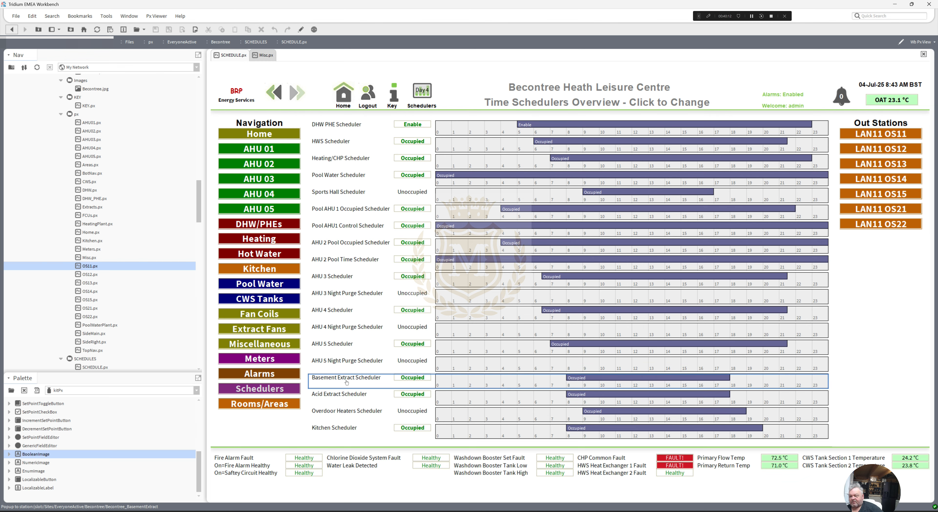
left_click(263, 328)
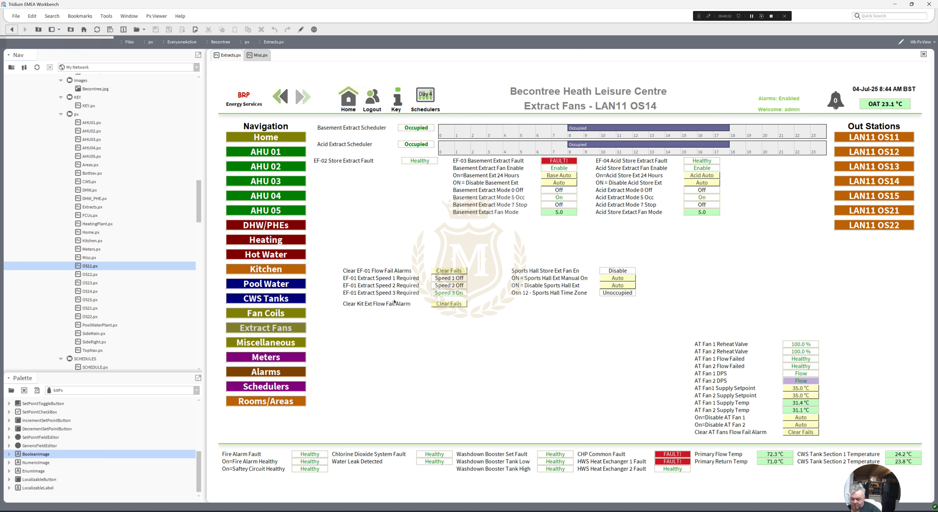
Open the Rooms/Areas page for editing and move the changing room temperature block up beside the 1st Floor Corridor temperatures.
left_click(278, 402)
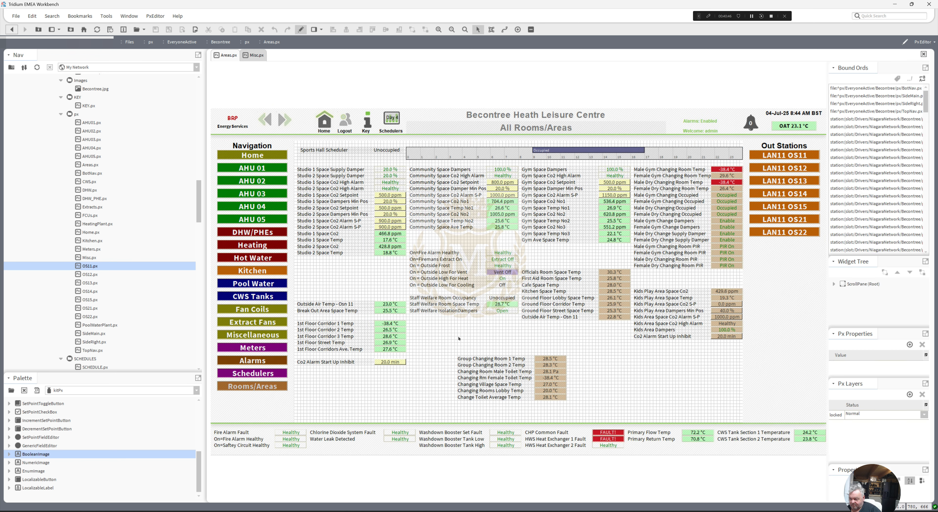
left_click_drag(447, 346, 583, 414)
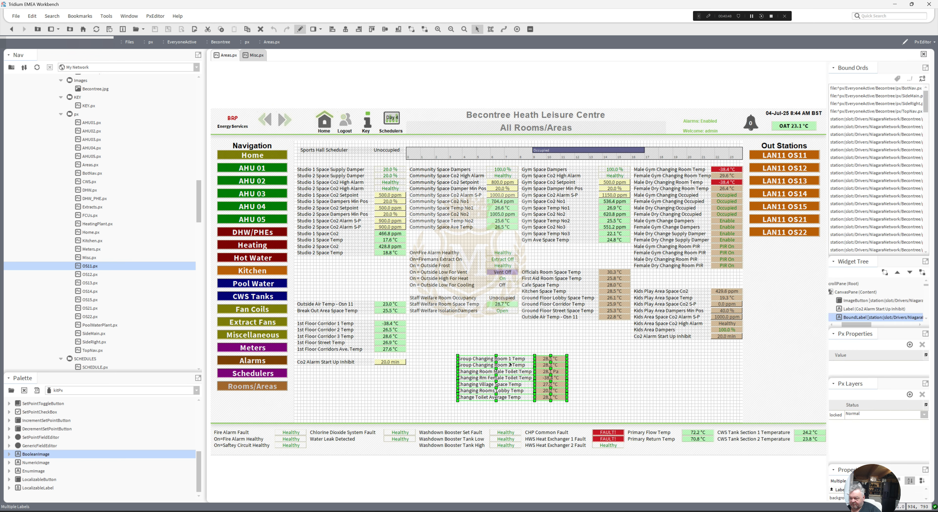
left_click_drag(509, 362, 490, 330)
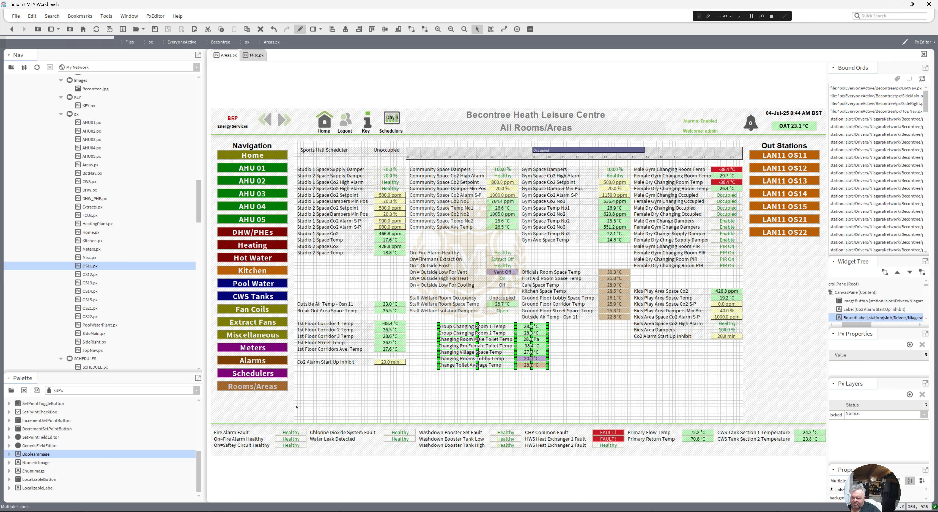
Move the Sports Hall Scheduler and all area points down together, clearing space beneath the All Rooms/Areas heading.
left_click_drag(295, 407, 749, 139)
left_click_drag(717, 165, 714, 216)
left_click(485, 159)
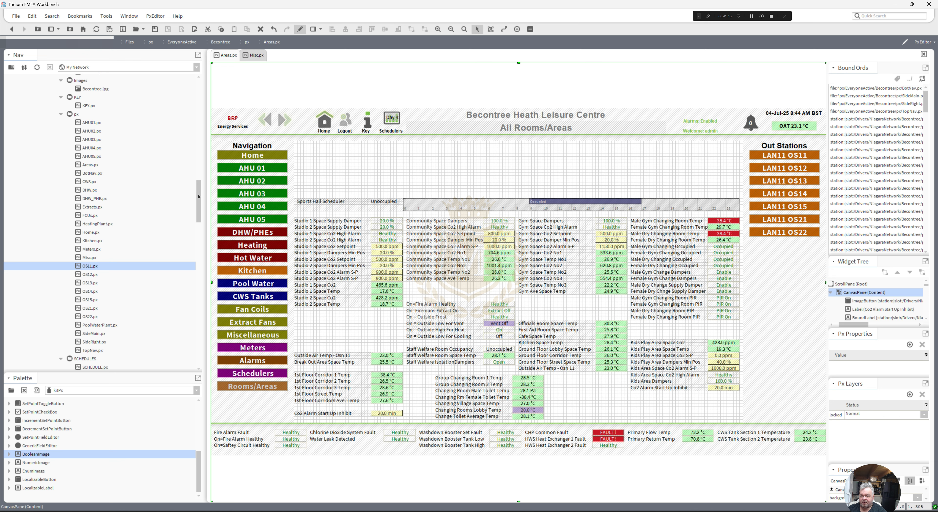
Create a new Px file named AreasHeader.px in the px folder.
right_click(75, 115)
mouse_move(94, 129)
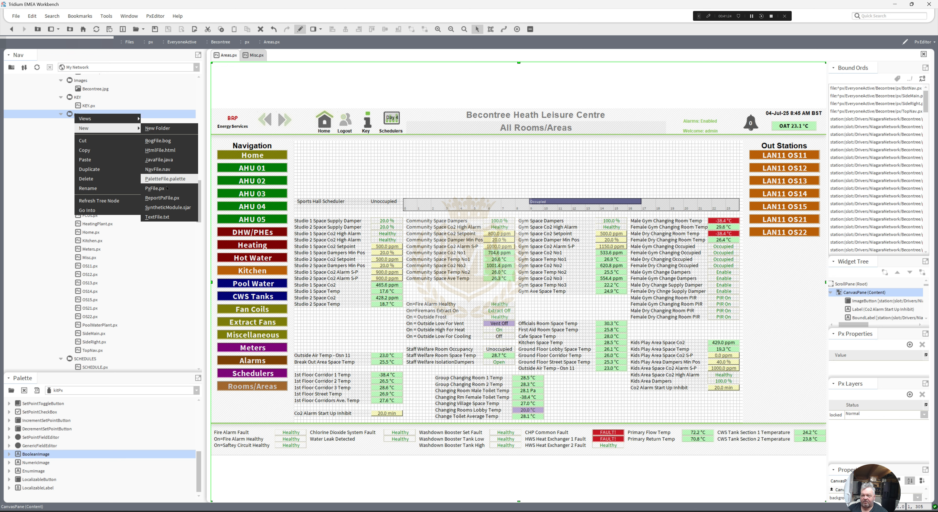
left_click(155, 189)
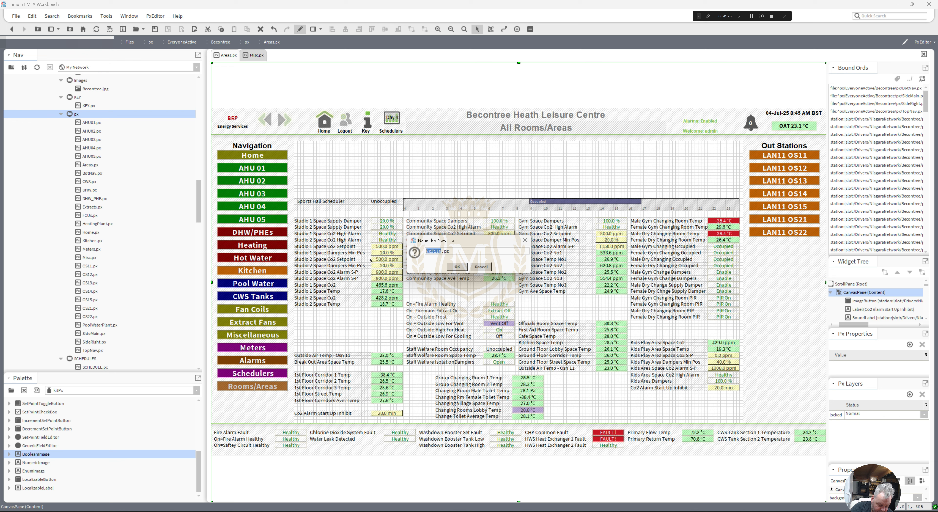
type("AreasHeader")
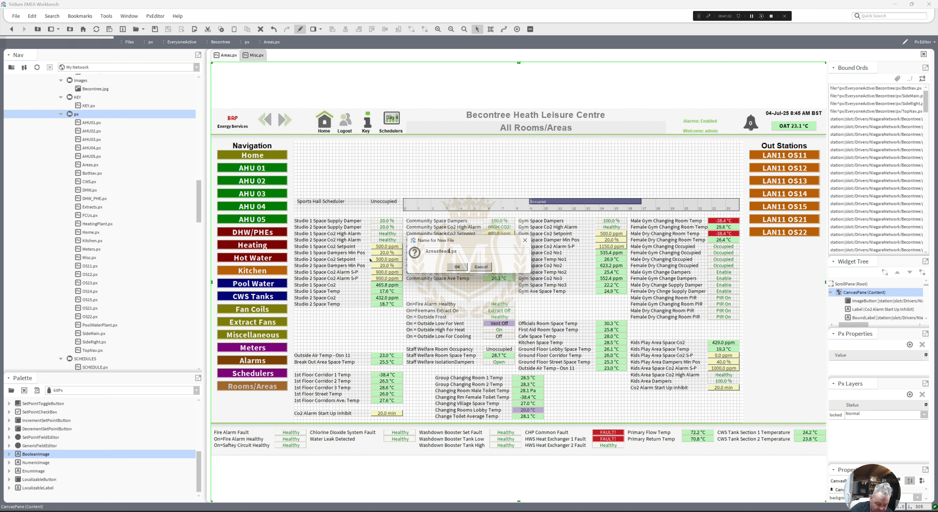
left_click(457, 267)
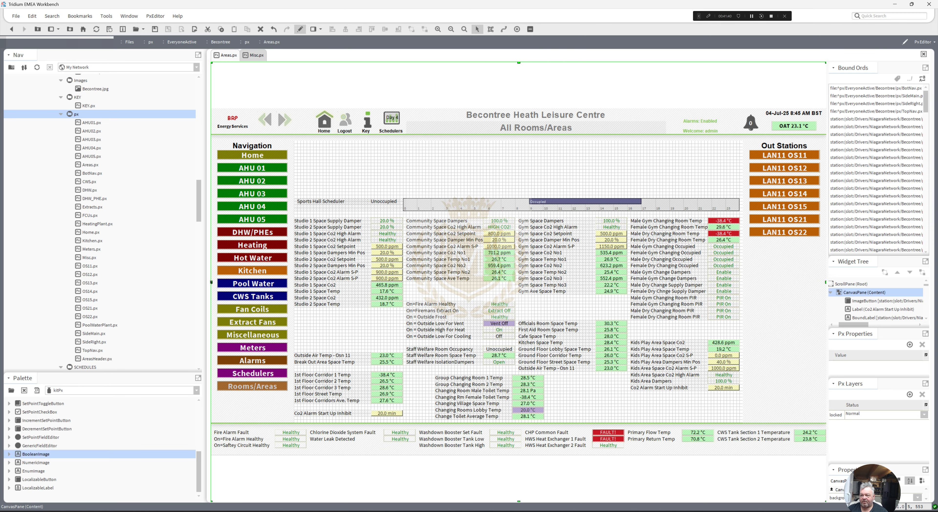
Open AreasHeader.px for editing and set its canvas view size to 1000 wide by 100 high.
double_click(96, 359)
left_click(300, 30)
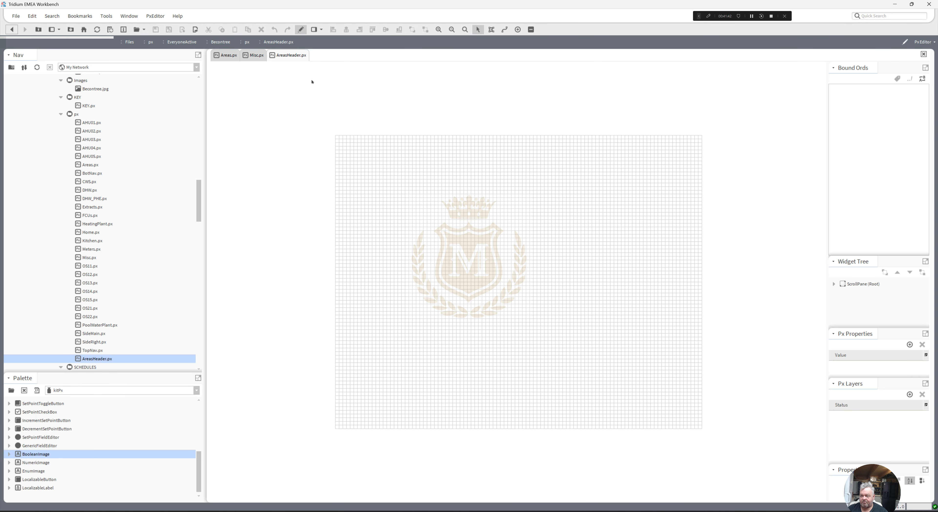
right_click(404, 251)
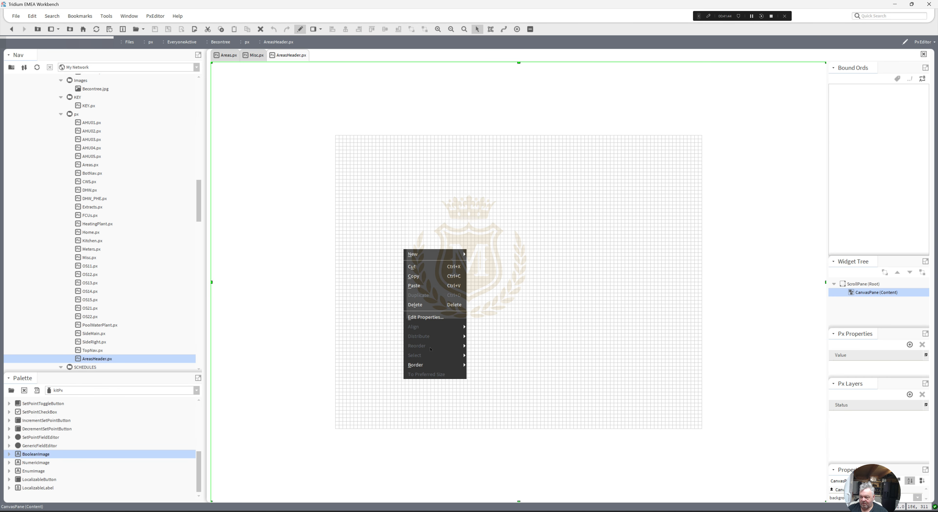
left_click(426, 317)
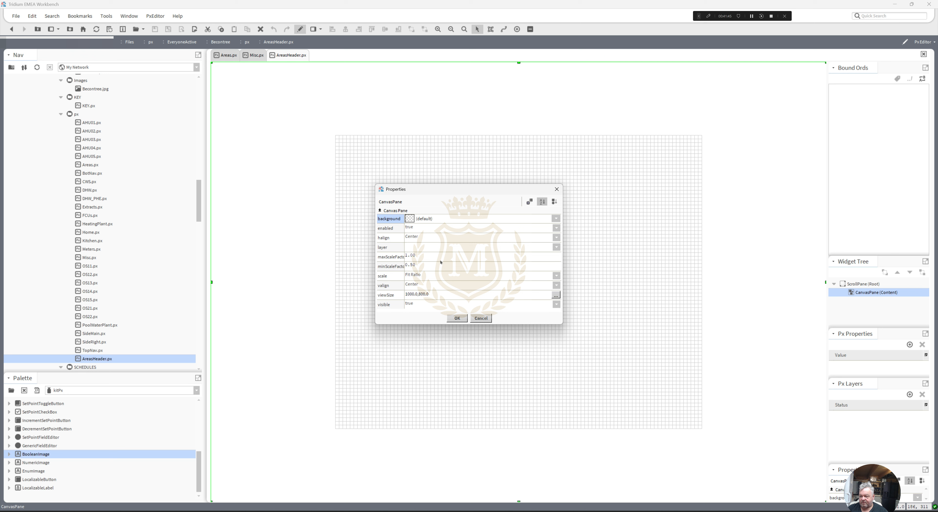
double_click(436, 294)
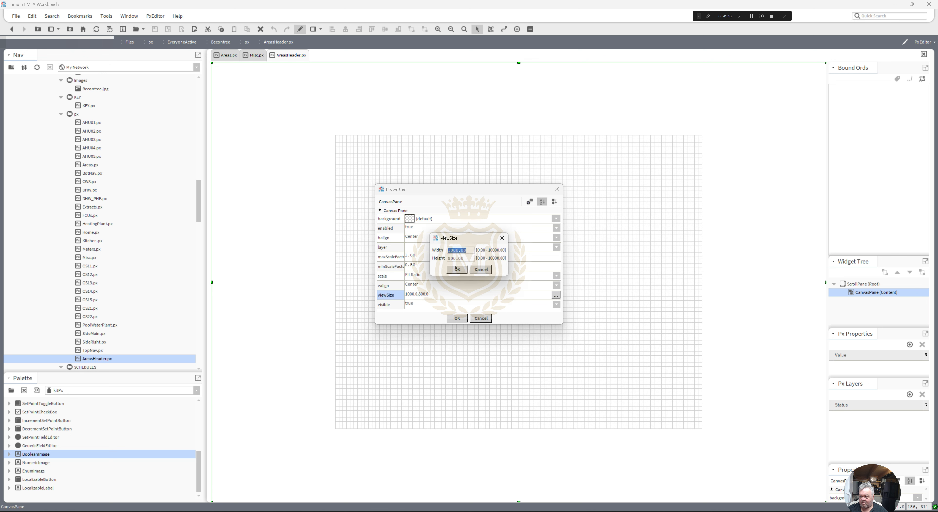
left_click_drag(453, 258, 448, 258)
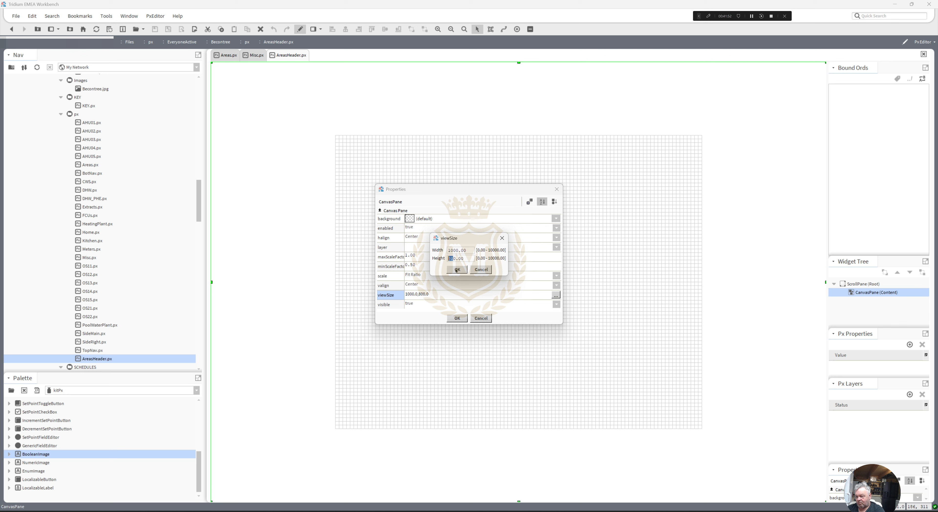
type("1")
left_click(457, 269)
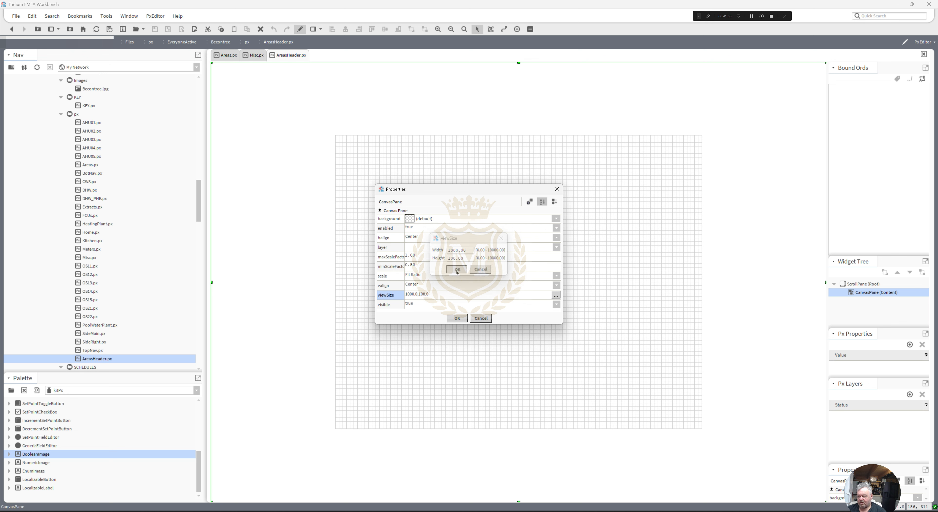
left_click(458, 317)
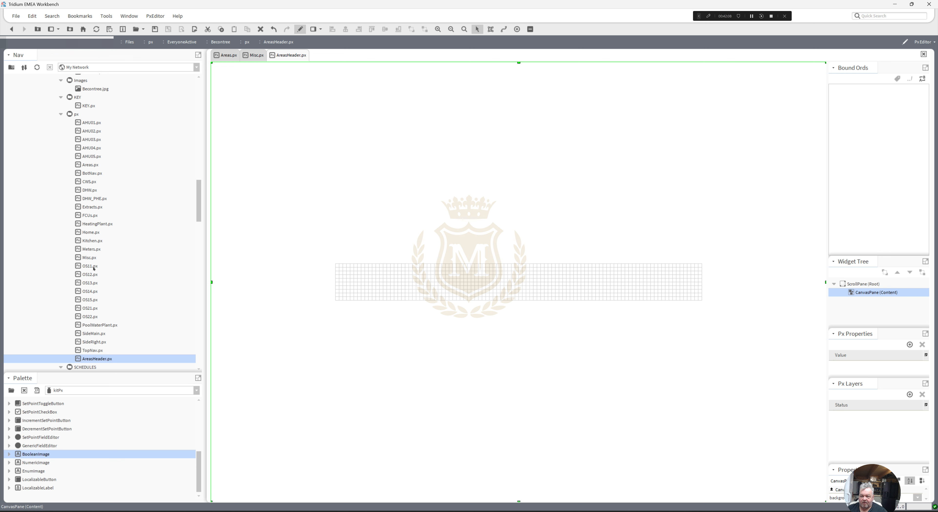
Open SideMain.px for editing and copy its Hot Water navigation button.
double_click(94, 333)
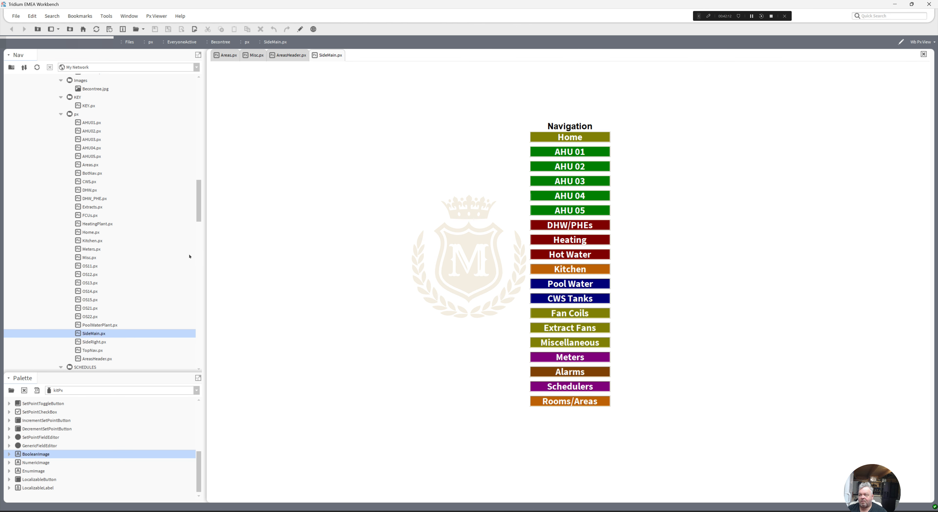
left_click(300, 29)
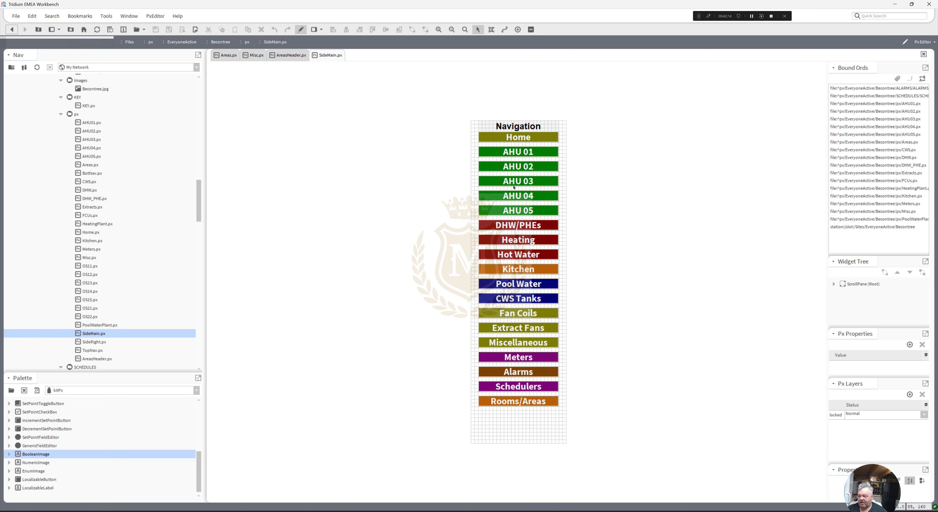
left_click_drag(574, 267, 460, 241)
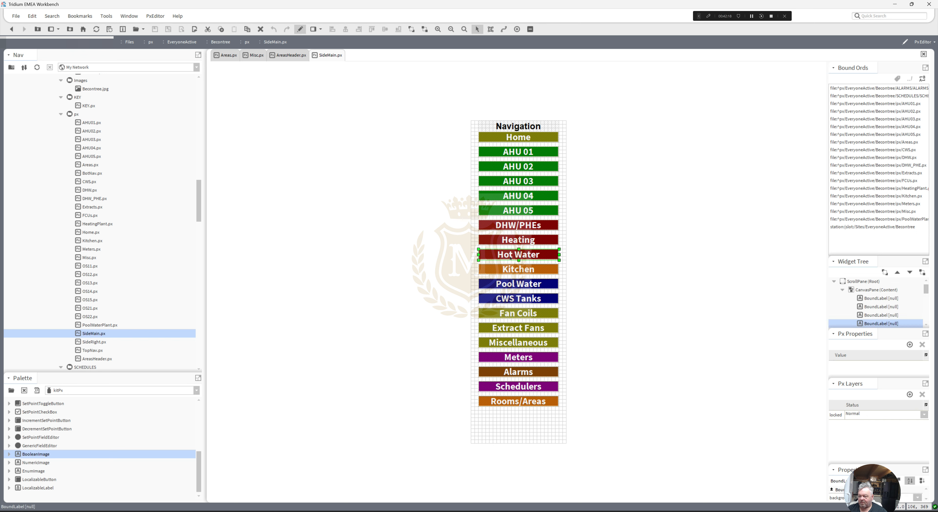
right_click(510, 258)
left_click(437, 210)
Paste the copied button at the left end of the AreasHeader.px canvas and open its properties.
left_click(287, 56)
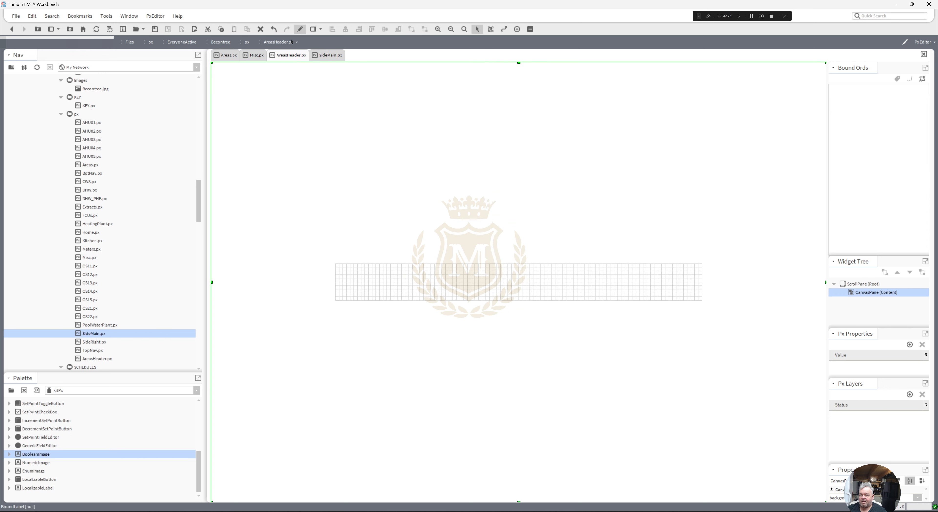
right_click(383, 274)
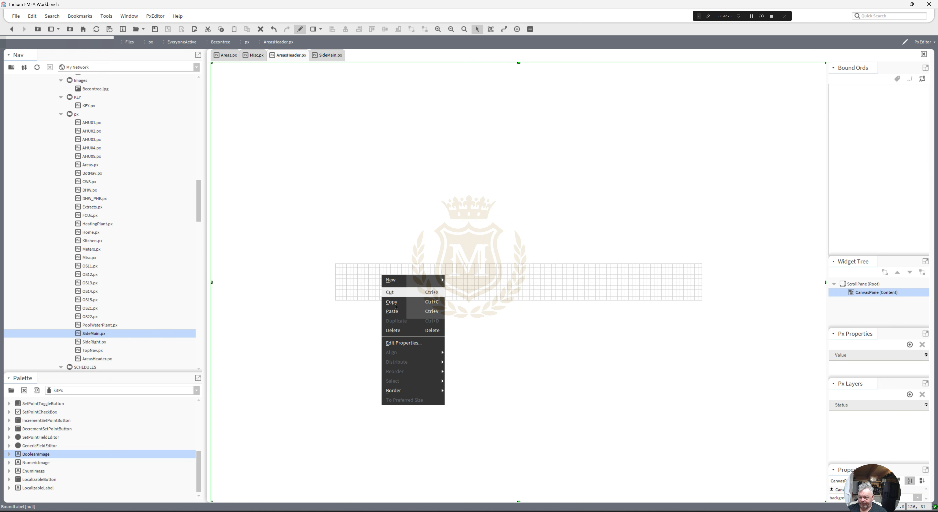
left_click(401, 310)
left_click_drag(402, 282, 358, 275)
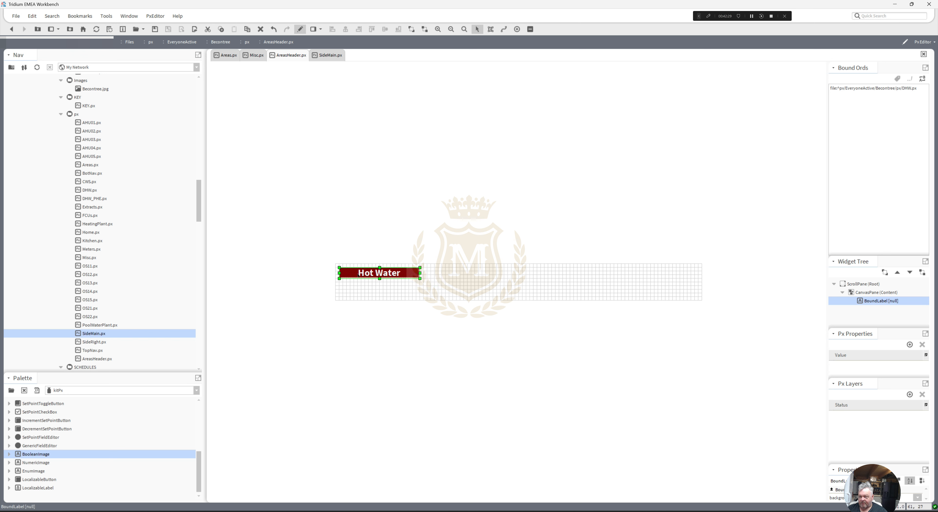
double_click(358, 276)
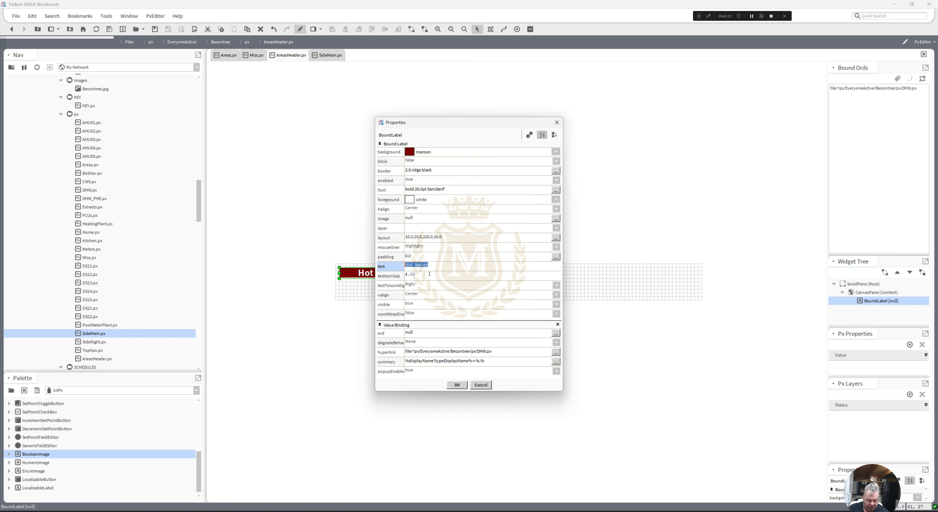
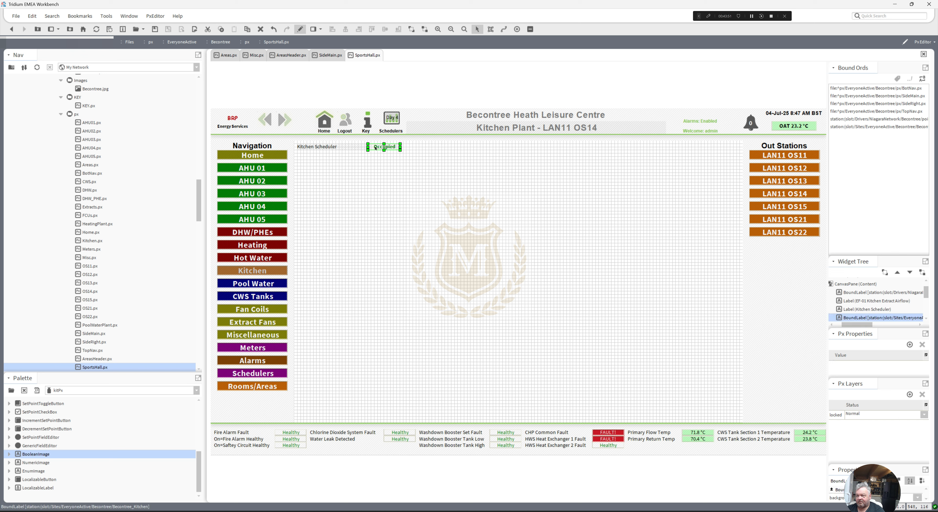
Delete the Kitchen Scheduler label and its occupancy status from the SportsHall.px page.
key("Delete")
left_click(356, 147)
key("Delete")
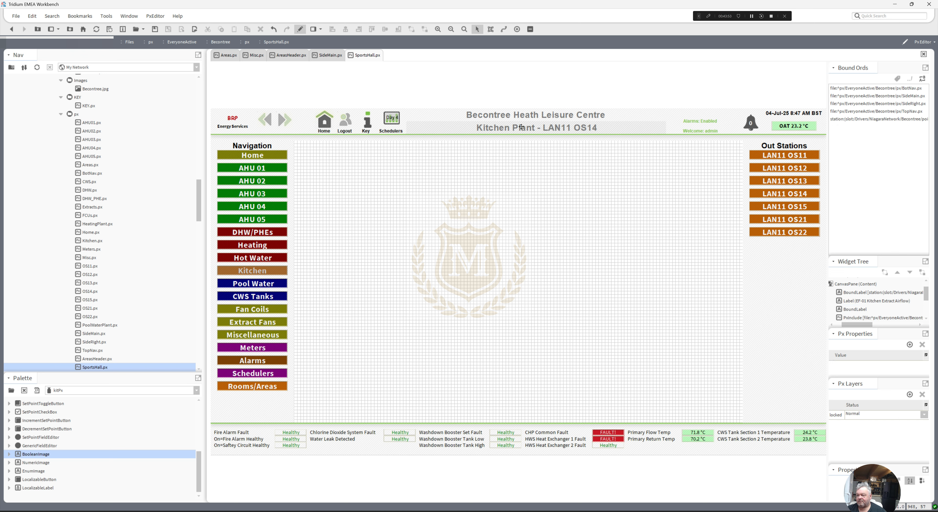
Change the SportsHall.px page heading to "Sports Hall" and leave edit mode.
double_click(522, 127)
type("Sp")
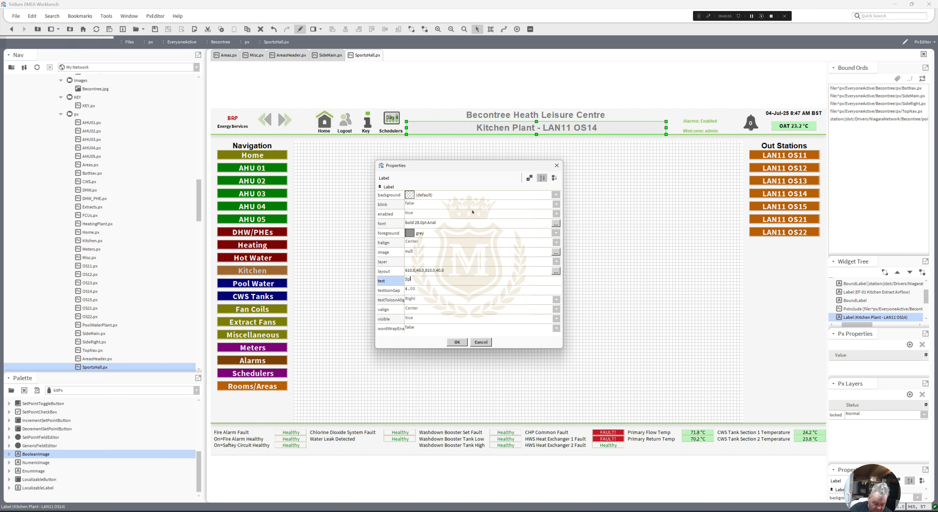
type("orts Hall")
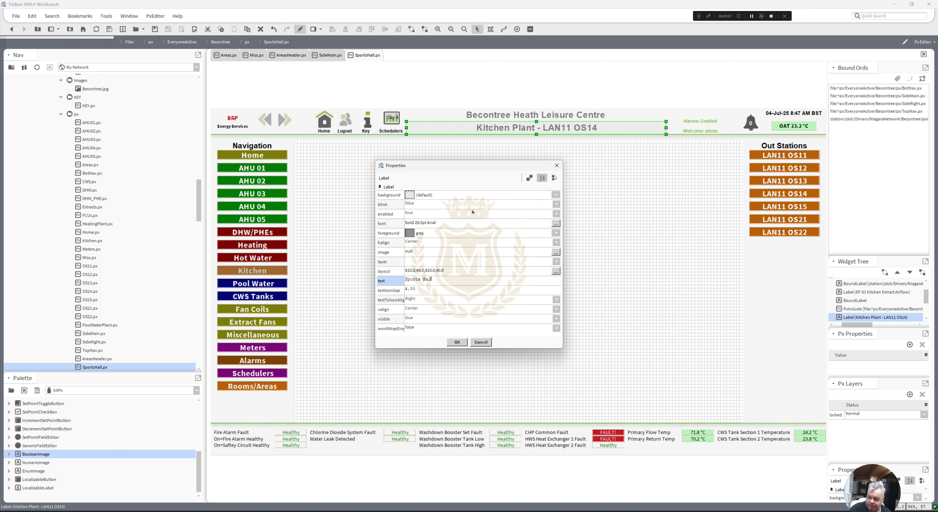
left_click(458, 342)
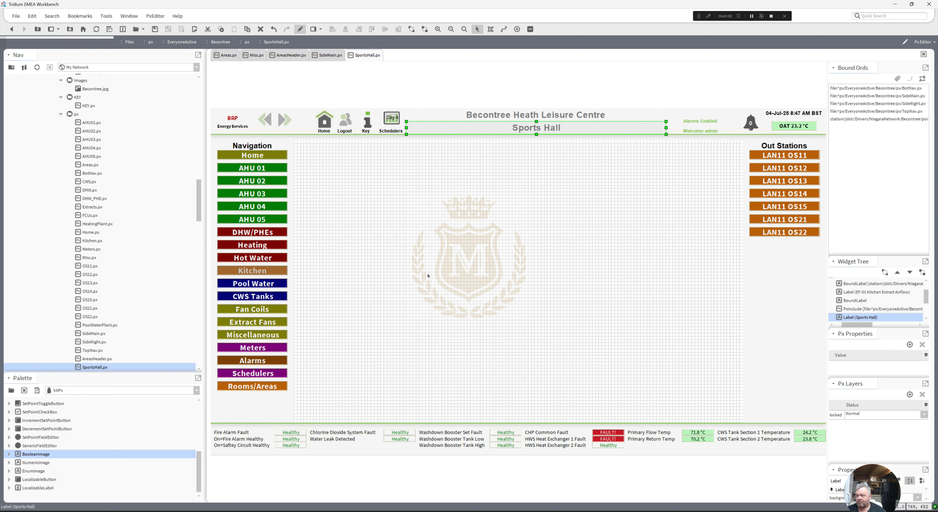
left_click(300, 30)
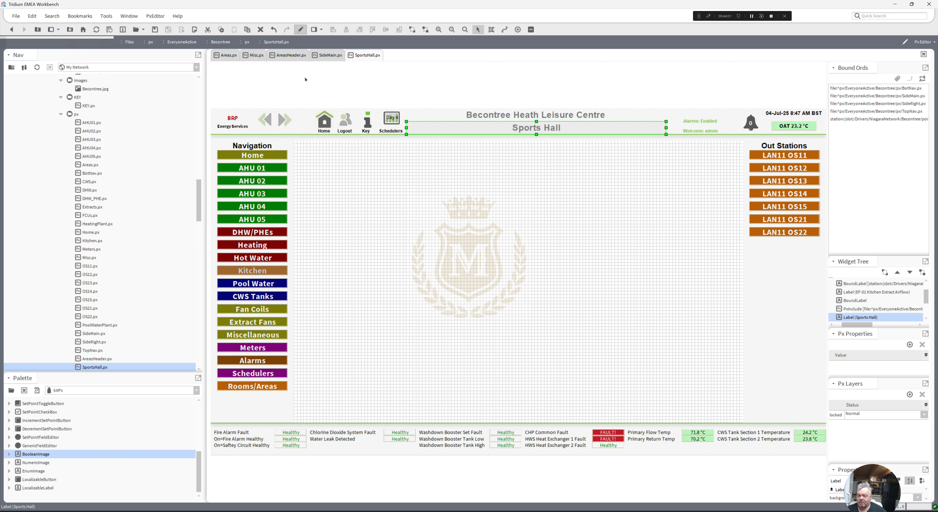
Switch AreasHeader.px to view mode, test its Sports Hall button link and return to the header.
left_click(291, 55)
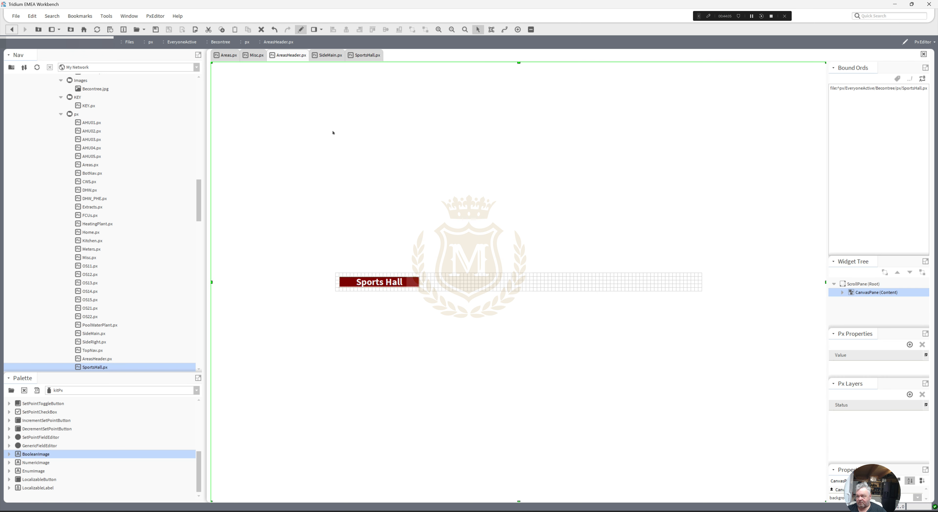
left_click(301, 30)
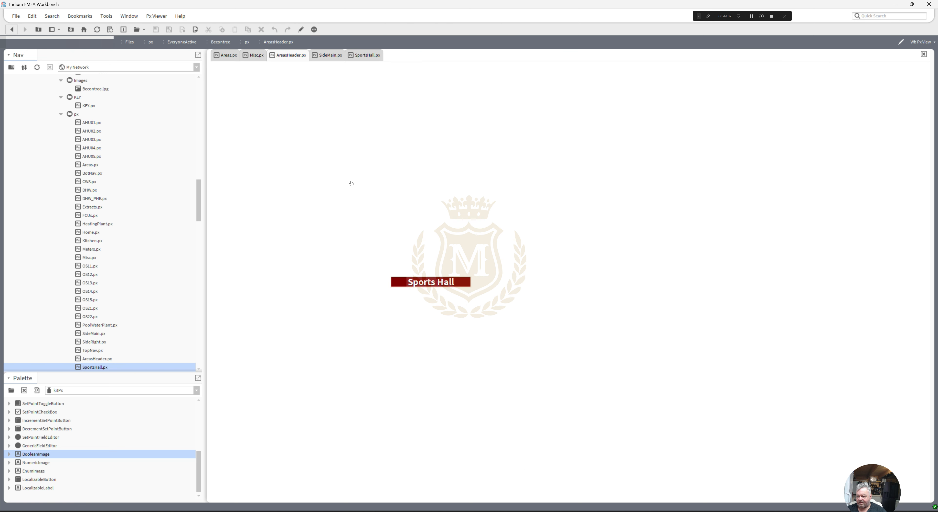
left_click(426, 283)
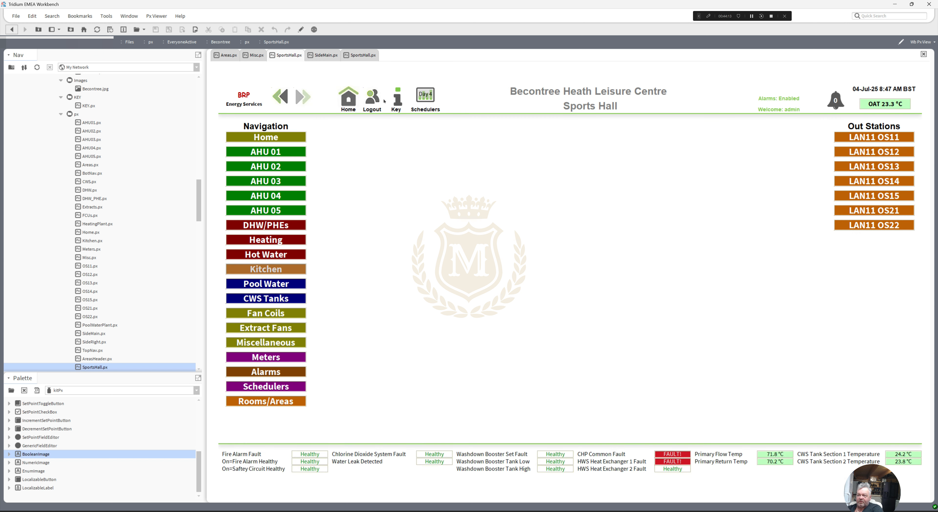
left_click(12, 30)
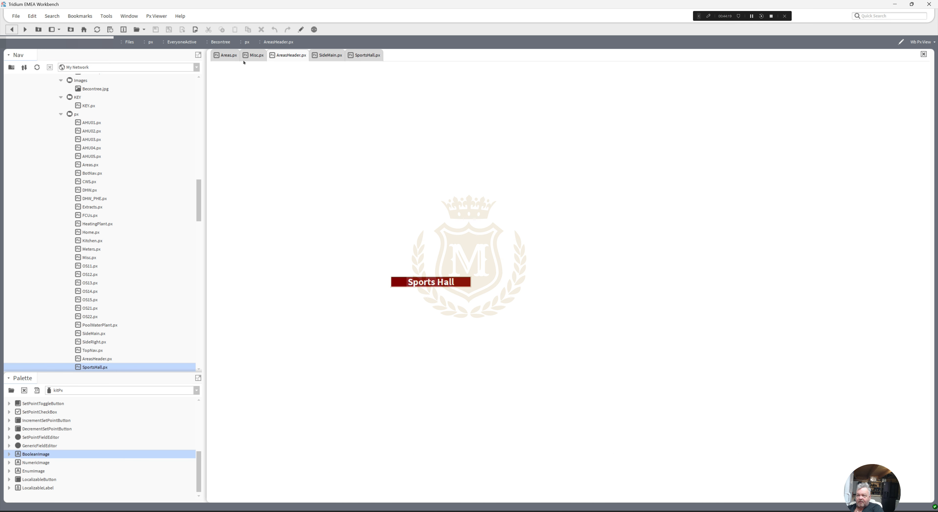
Try placing AreasHeader.px beneath the All Rooms/Areas heading on Areas.px, and delete it again.
left_click(231, 56)
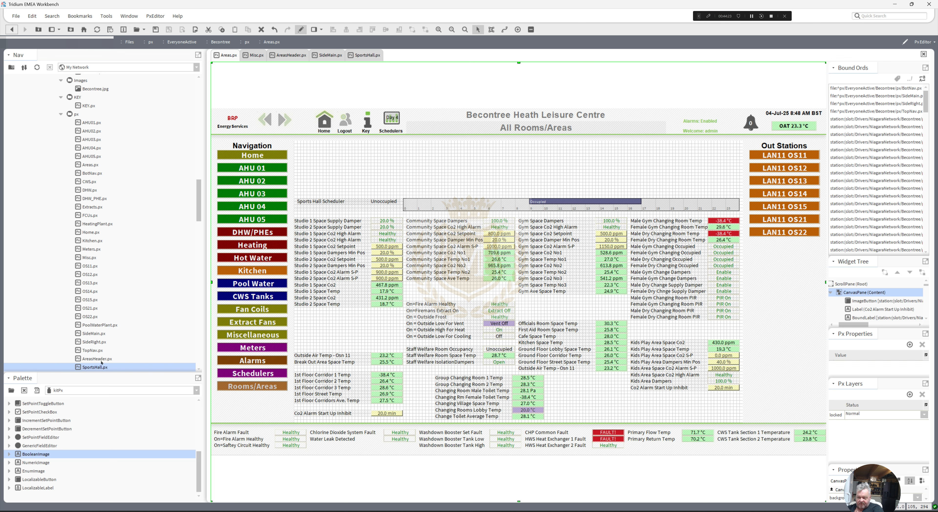
left_click_drag(99, 359, 311, 154)
left_click(615, 153)
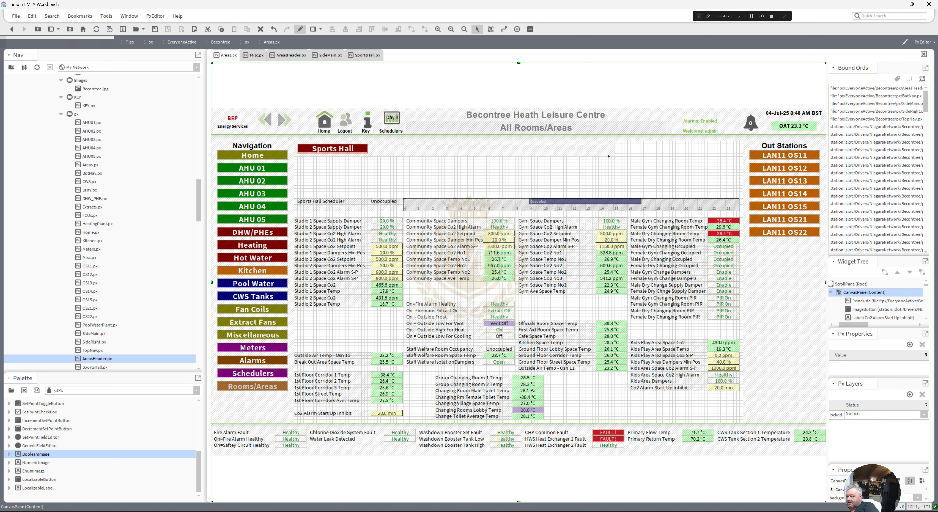
left_click(517, 156)
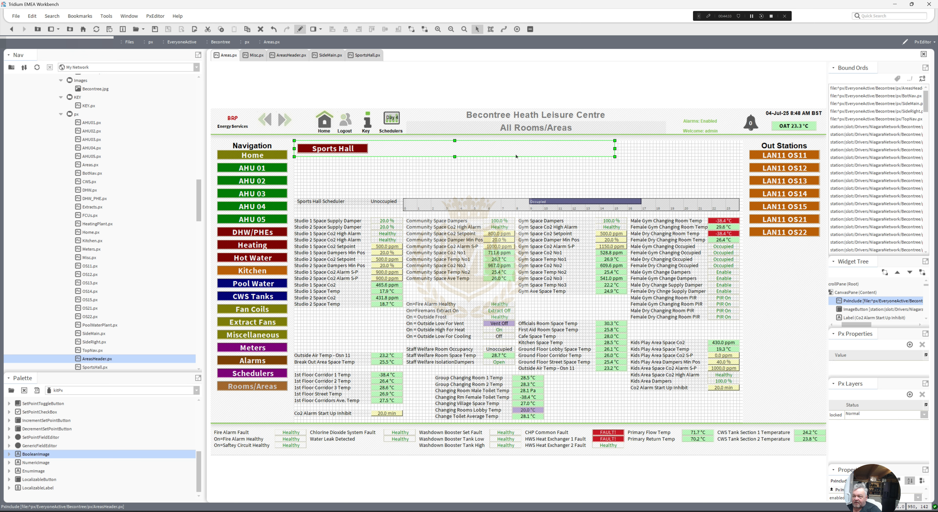
key("Delete")
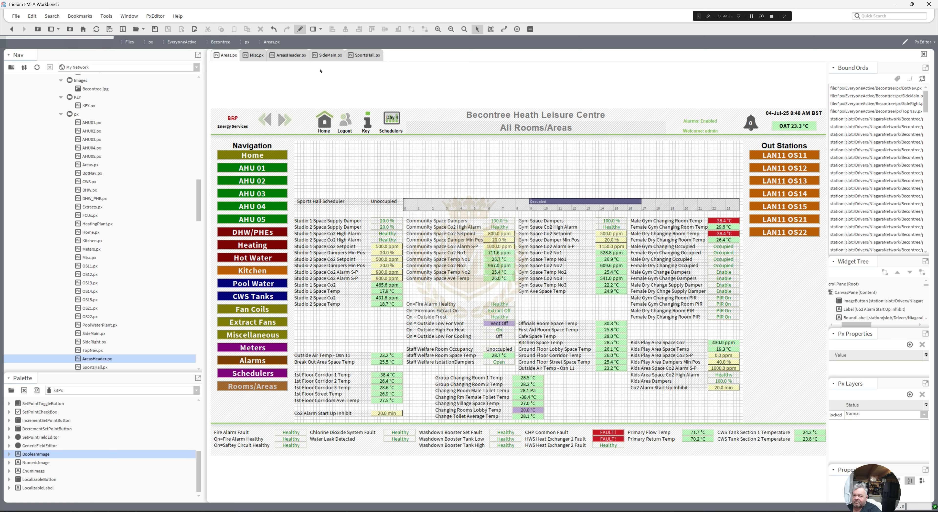
Set the AreasHeader.px canvas view width to 1400 and return the header to view mode.
left_click(291, 56)
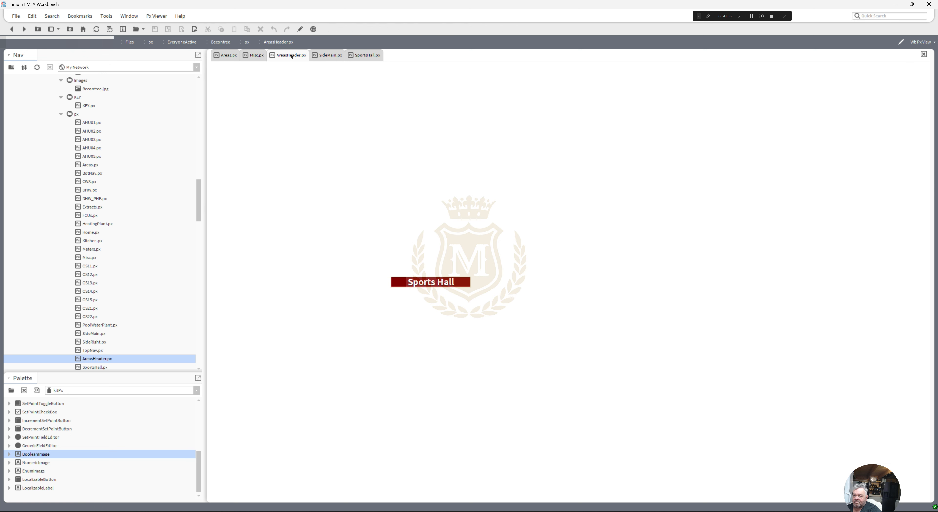
left_click(301, 29)
right_click(467, 282)
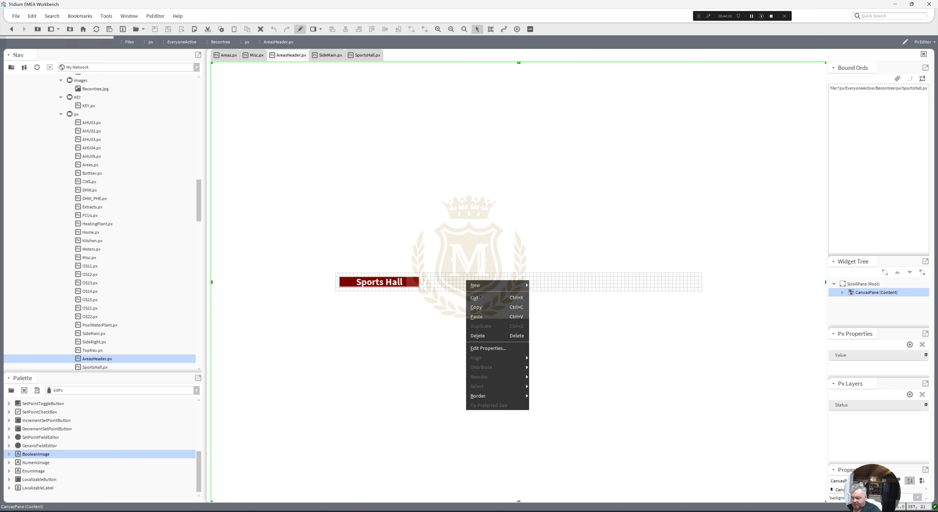
left_click(487, 347)
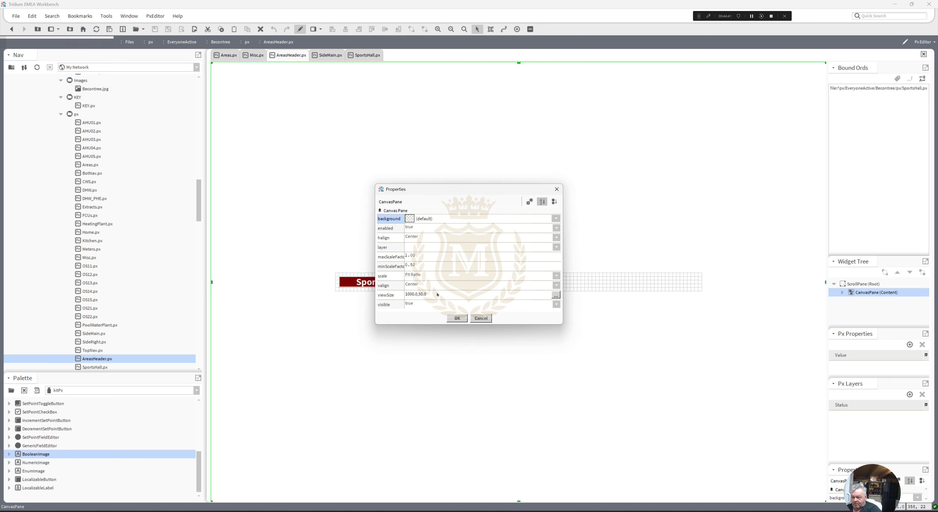
double_click(425, 295)
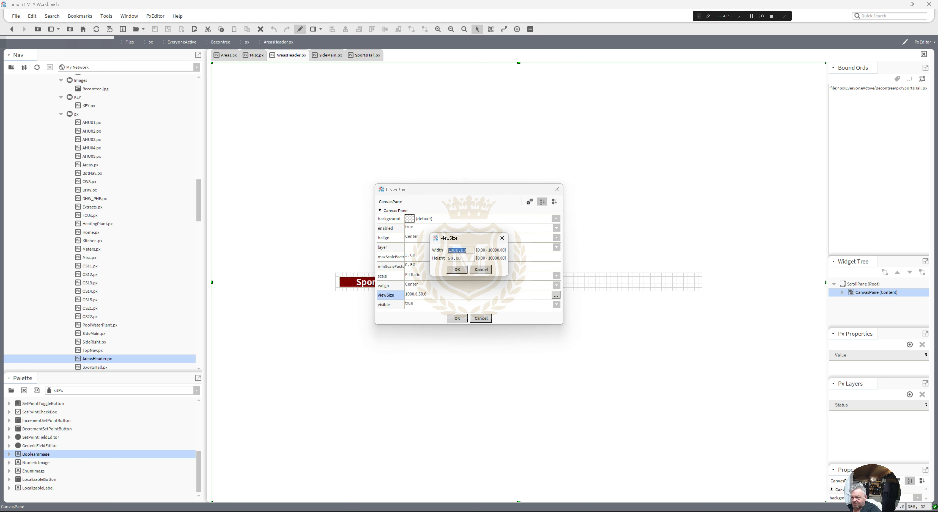
left_click_drag(451, 250, 453, 257)
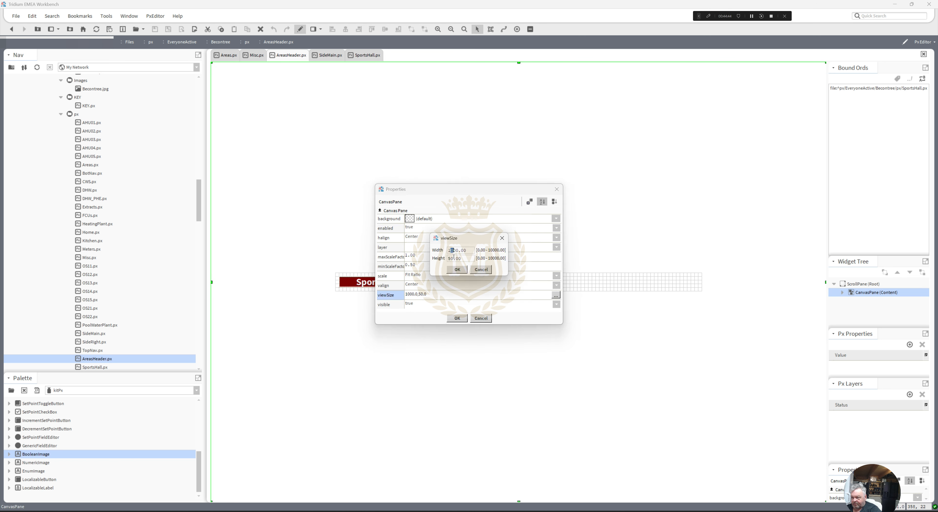
left_click(458, 269)
left_click(457, 318)
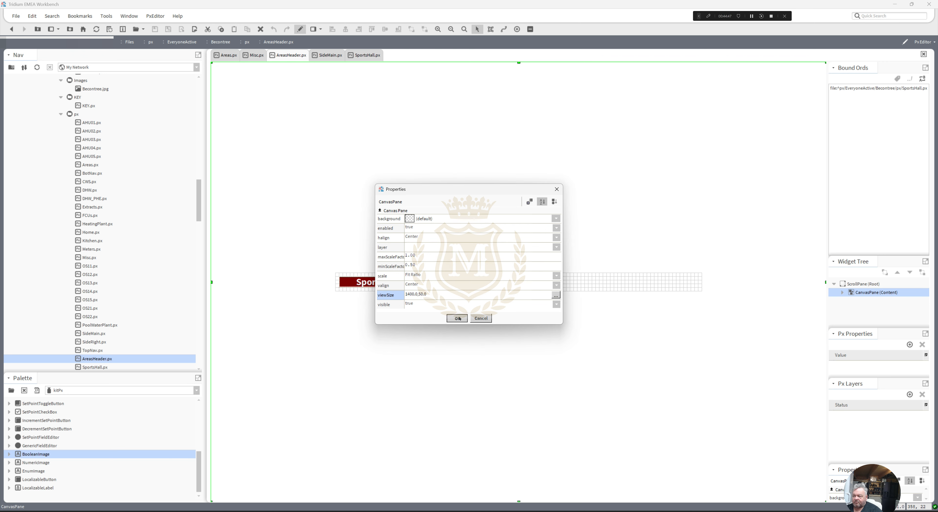
left_click(300, 29)
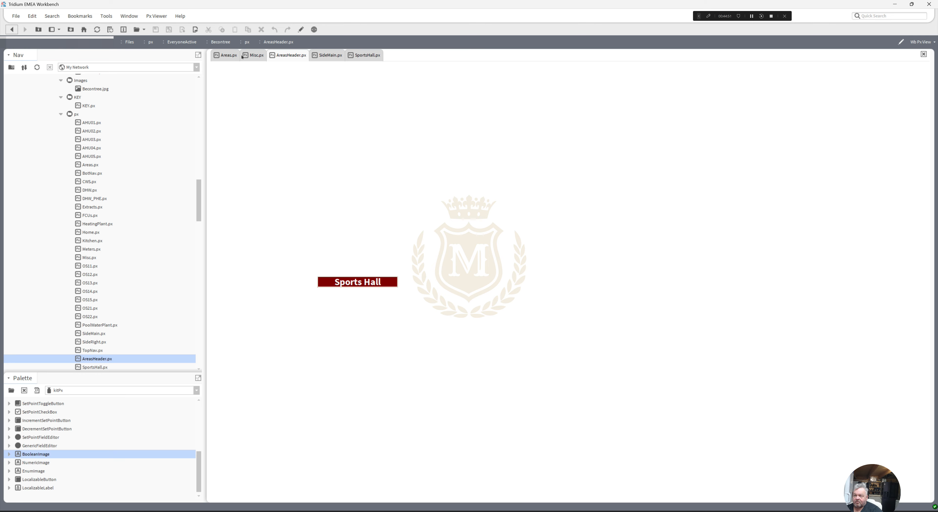
Try the resized AreasHeader.px below the top banner on Areas.px, check its extent and delete it from the page.
left_click(228, 55)
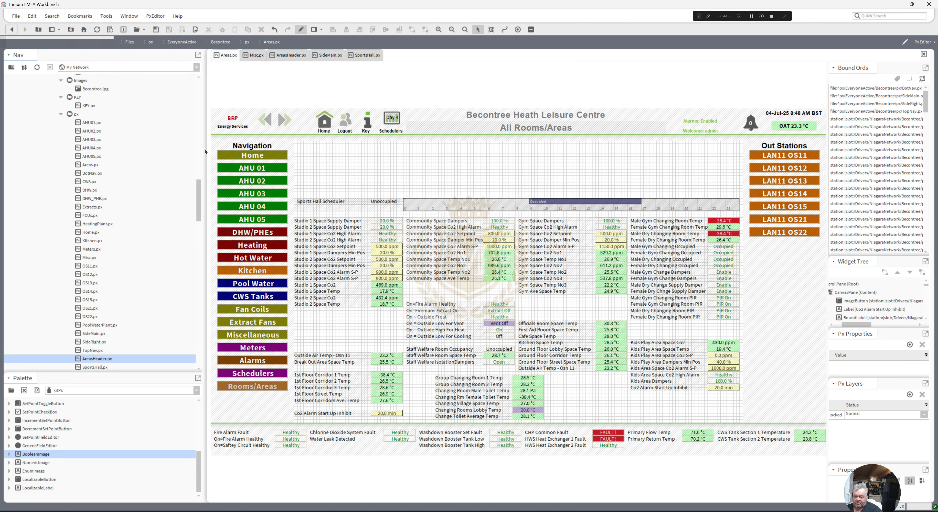
left_click_drag(103, 359, 307, 147)
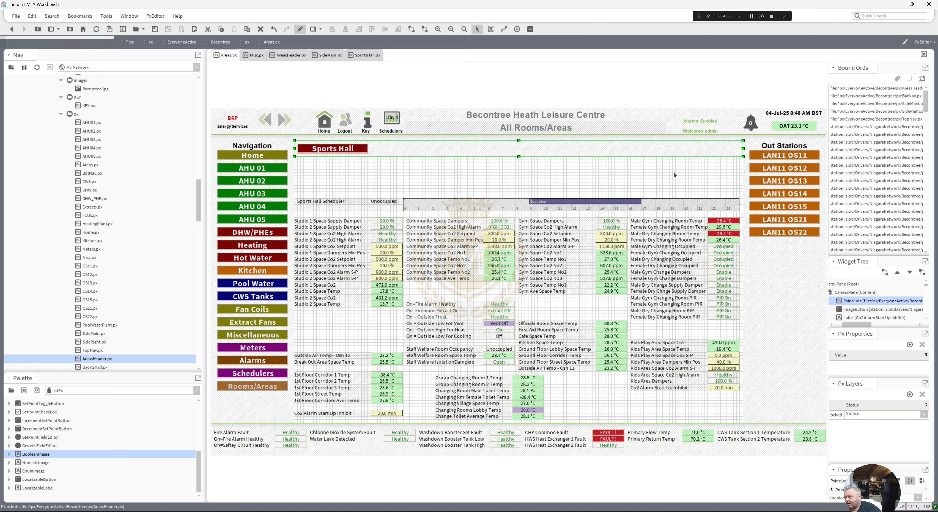
left_click(740, 155)
left_click(732, 151)
left_click(461, 162)
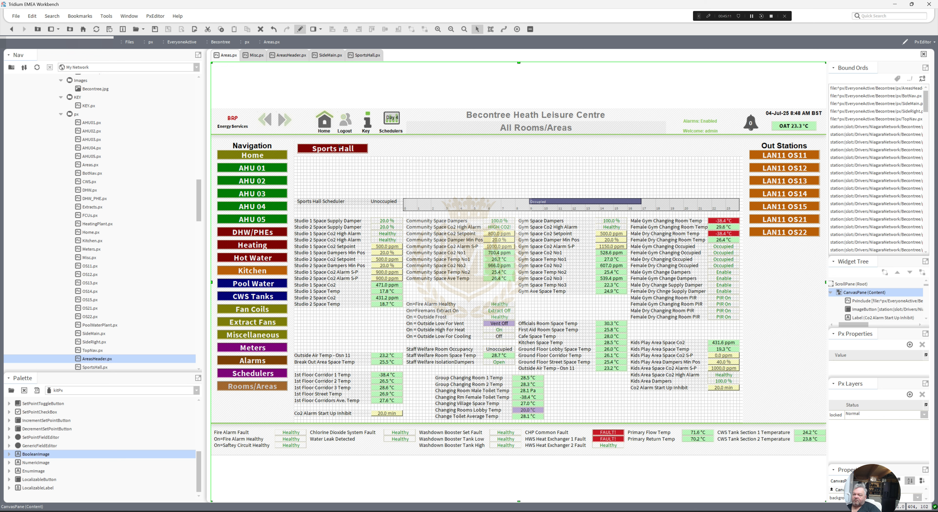
left_click(383, 151)
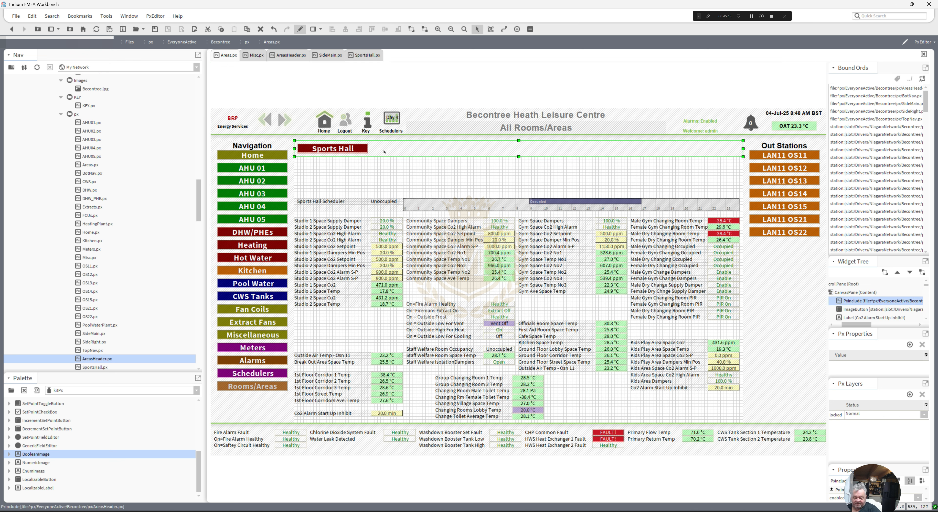
key("Delete")
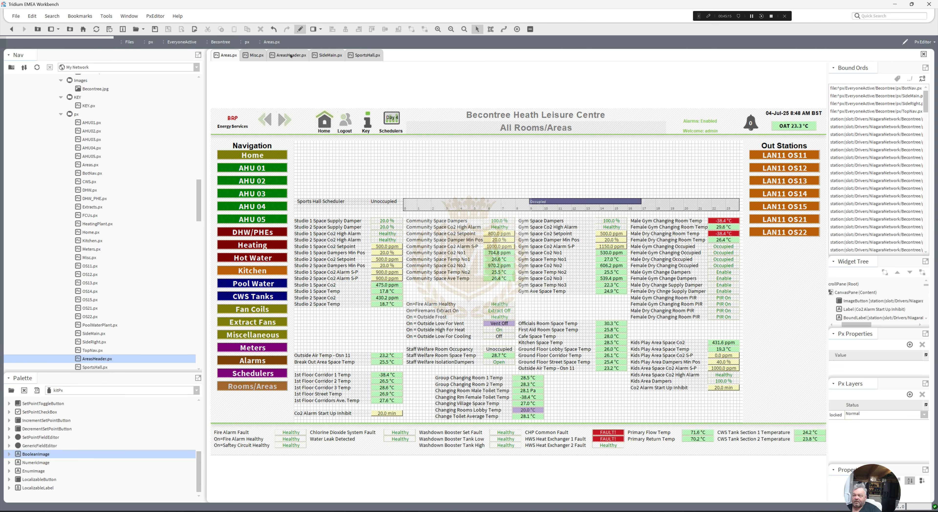
Move the Sports Hall button up in AreasHeader.px, set the canvas view height to 40 and return to view mode.
left_click(291, 55)
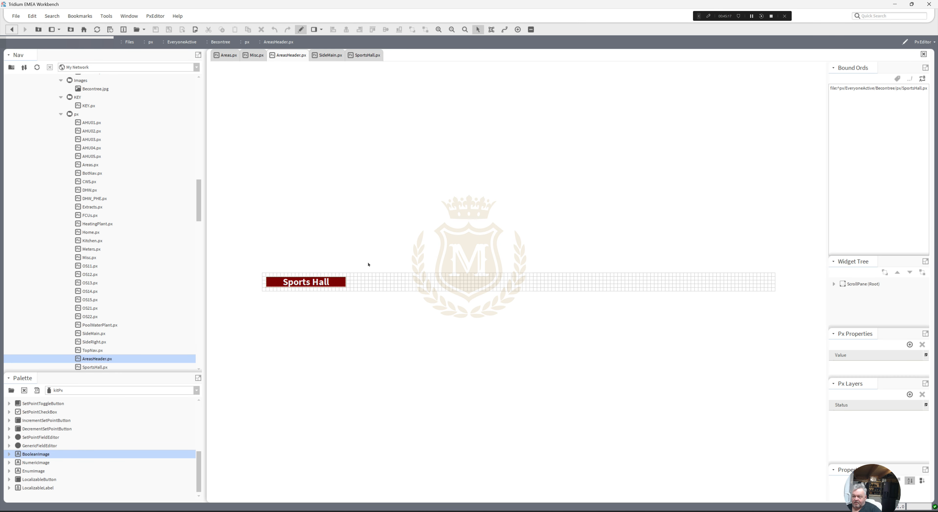
left_click_drag(368, 326, 285, 274)
right_click(363, 285)
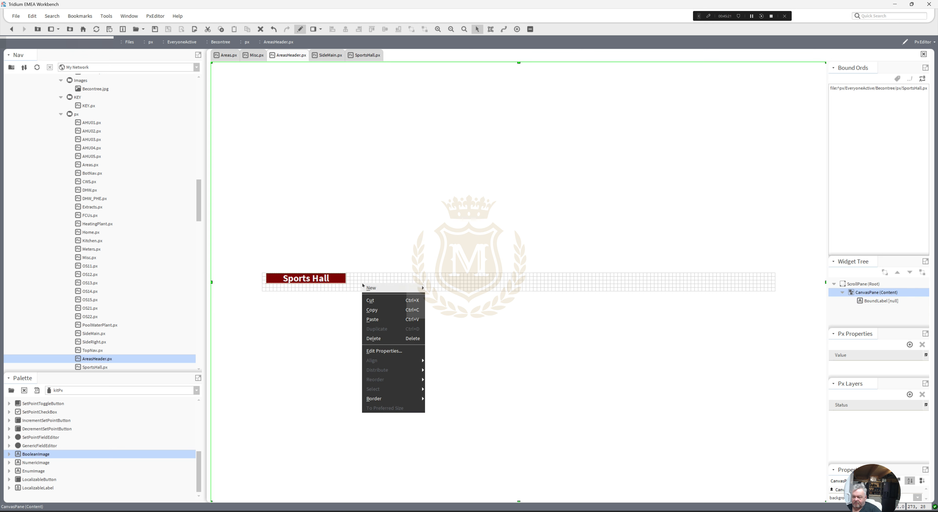
left_click(382, 343)
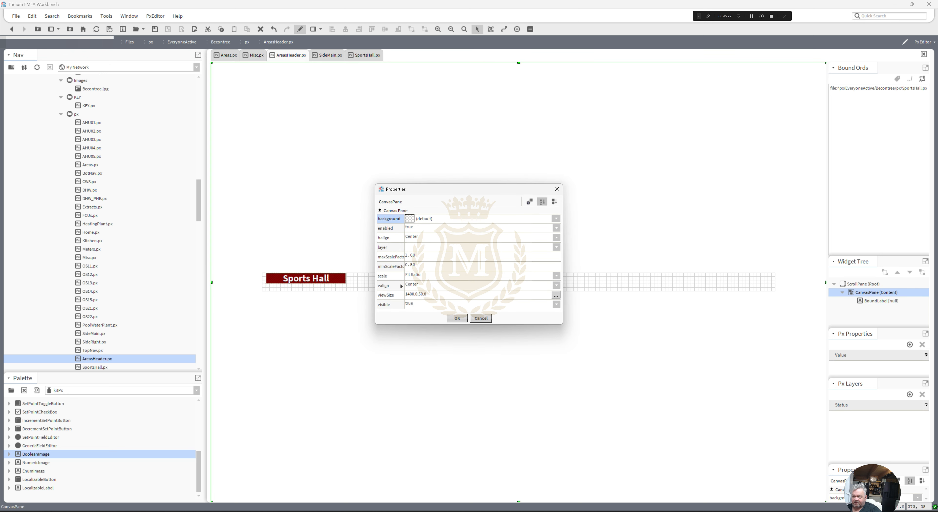
left_click(428, 294)
left_click(450, 258)
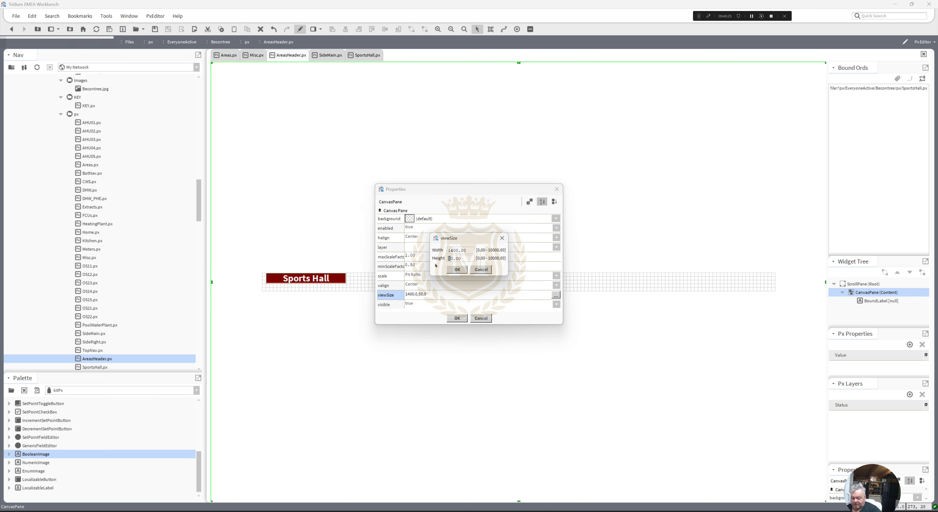
left_click(452, 270)
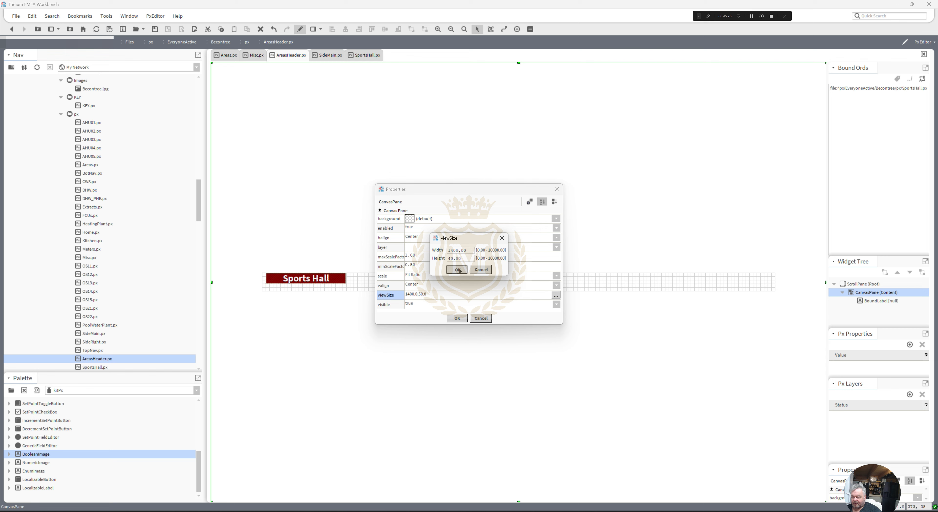
left_click(458, 318)
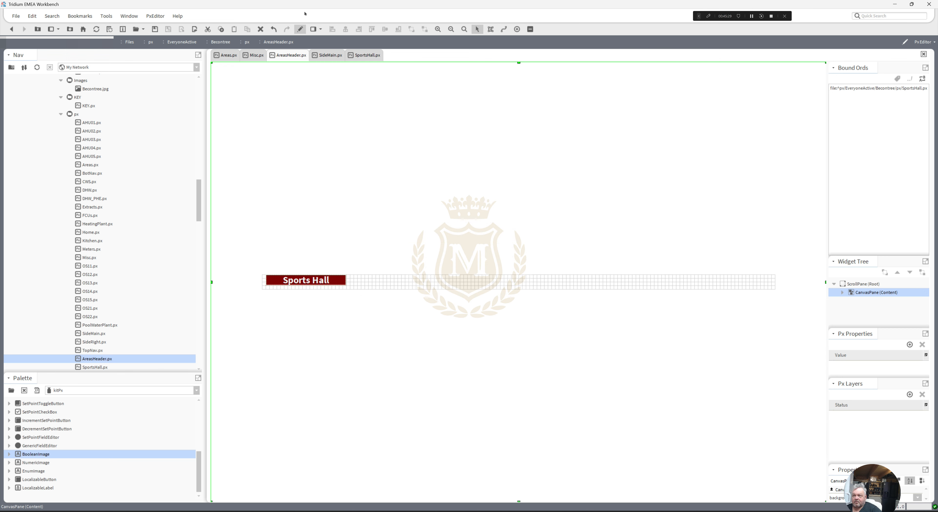
left_click(300, 29)
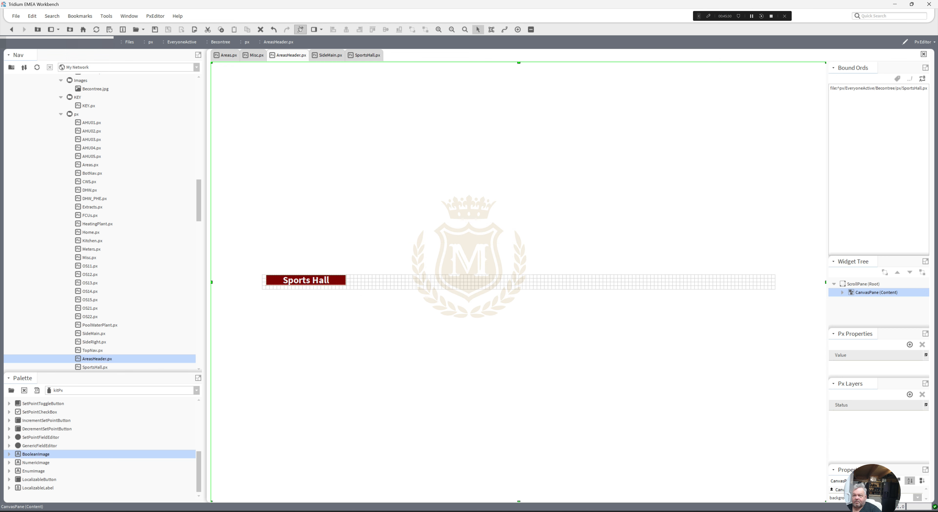
Place AreasHeader.px on Areas.px directly beneath the All Rooms/Areas heading, between the two navigation columns.
left_click(225, 55)
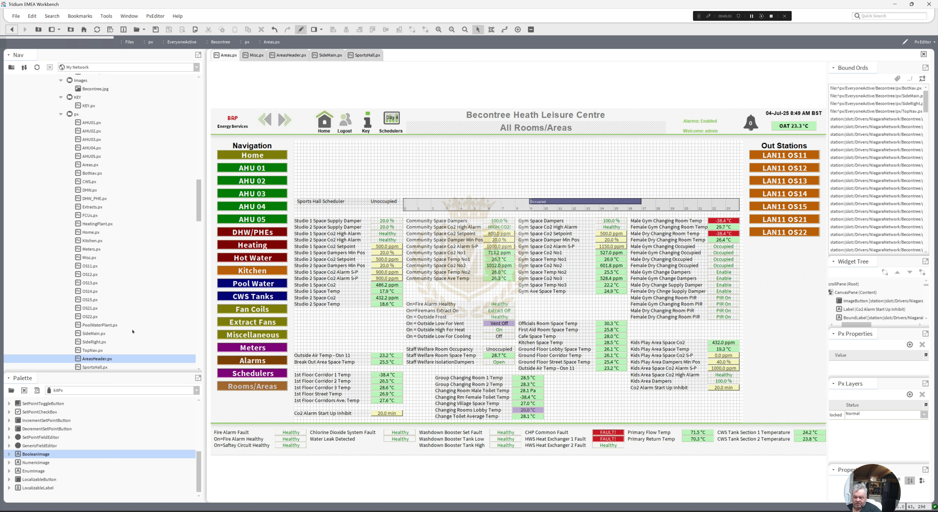
left_click_drag(97, 358, 296, 142)
left_click(331, 166)
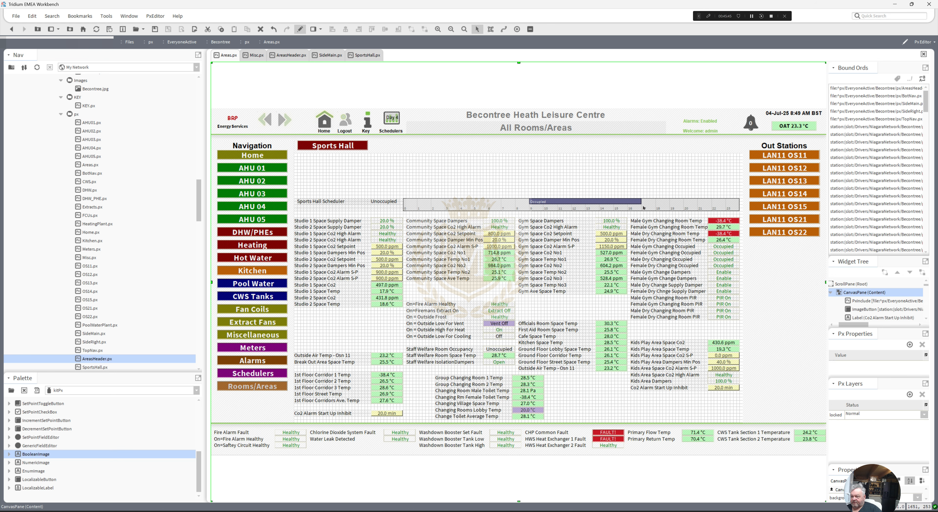
Move the Sports Hall Scheduler row up to just beneath the area header on Areas.px, and switch the page to view mode.
left_click_drag(741, 189, 328, 161)
left_click(333, 185)
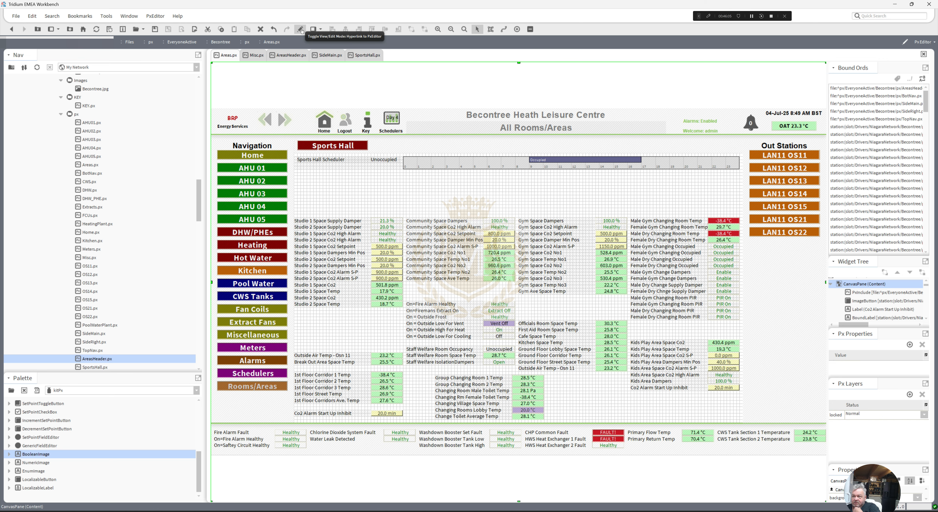
left_click(301, 30)
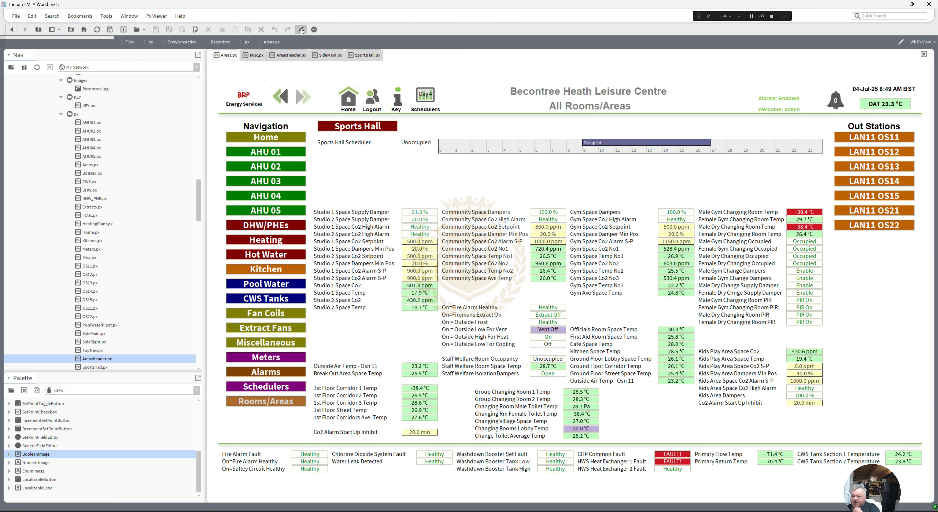
Place AreasHeader.px beneath the heading on SportsHall.px, and check the page, Miscellaneous and Rooms/Areas in view mode.
left_click(357, 56)
left_click(301, 35)
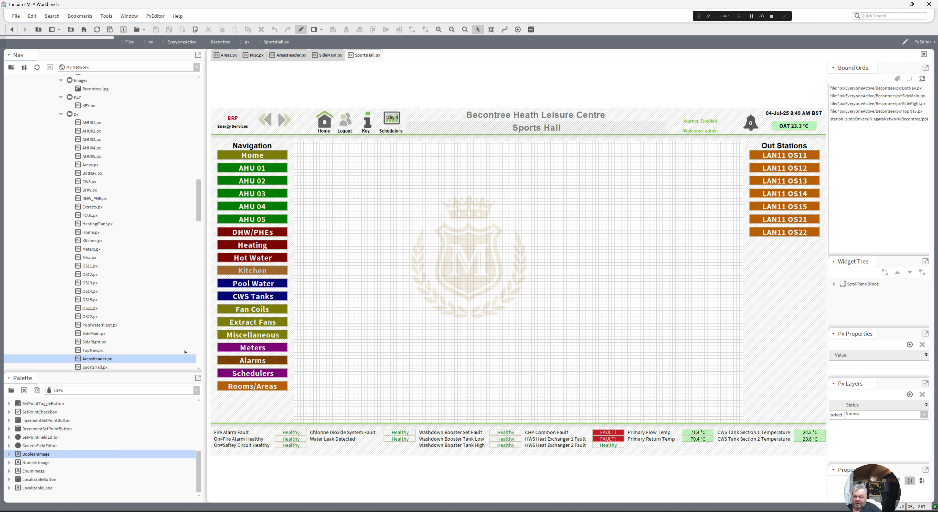
left_click_drag(185, 358, 317, 147)
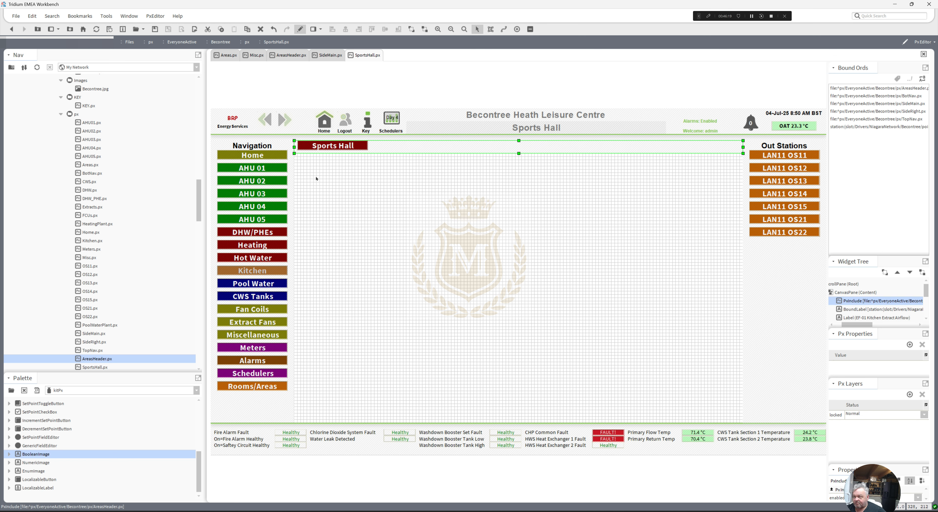
left_click(300, 29)
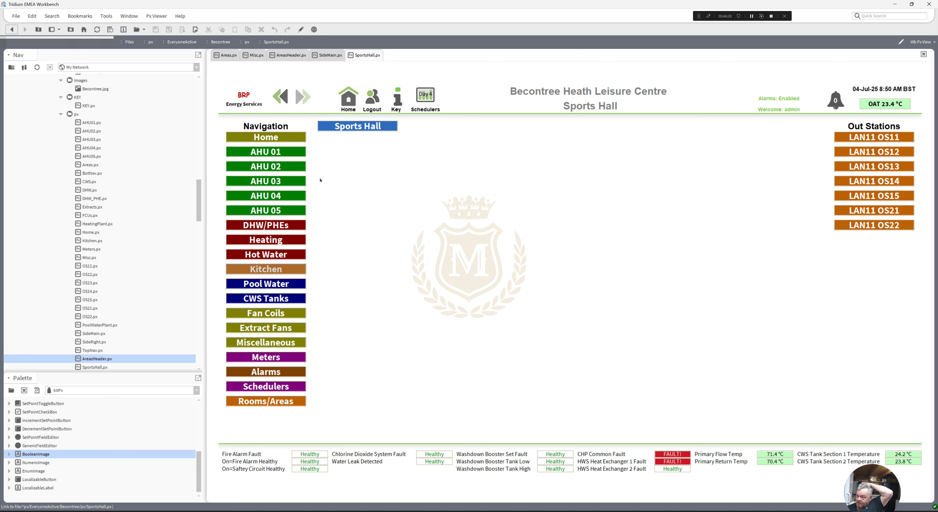
left_click(270, 342)
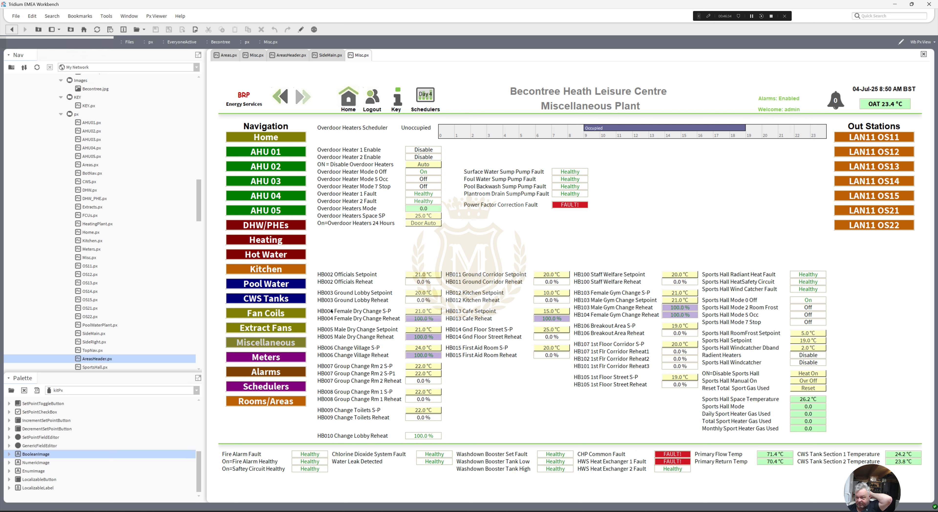
left_click(280, 400)
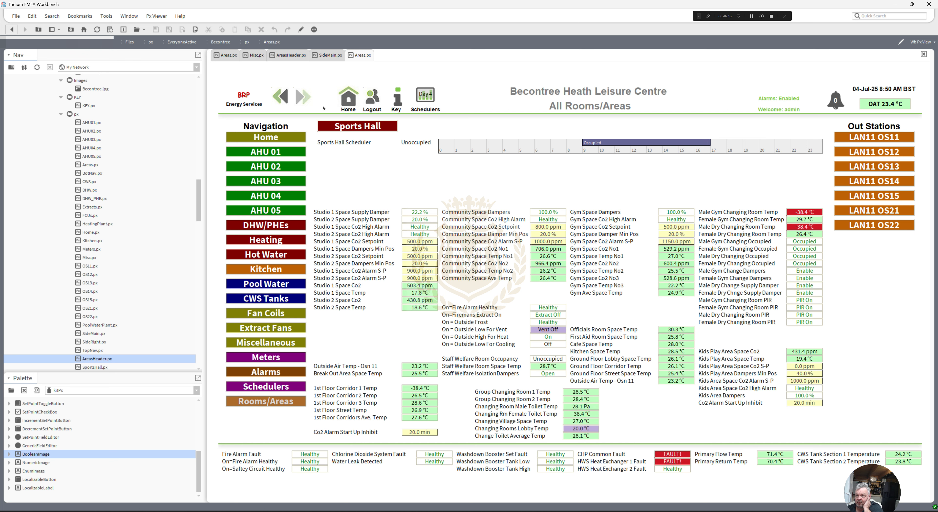
Duplicate the Sports Hall button in AreasHeader.px and place the copy directly beside the original in the same row.
left_click(288, 56)
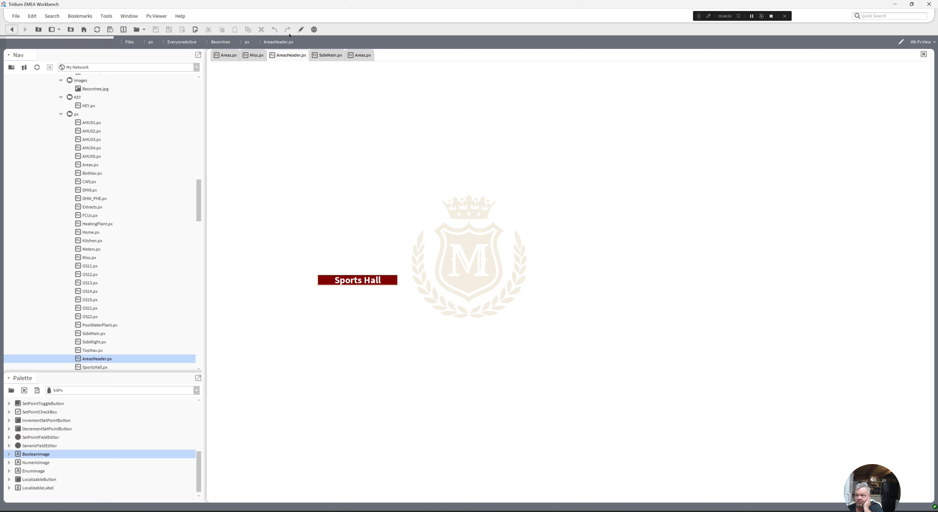
left_click(300, 29)
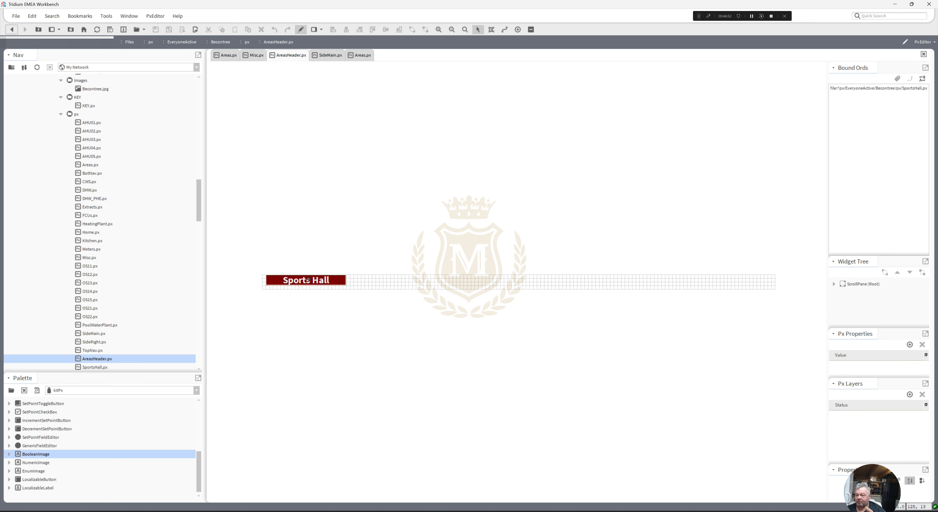
right_click(309, 279)
left_click(321, 305)
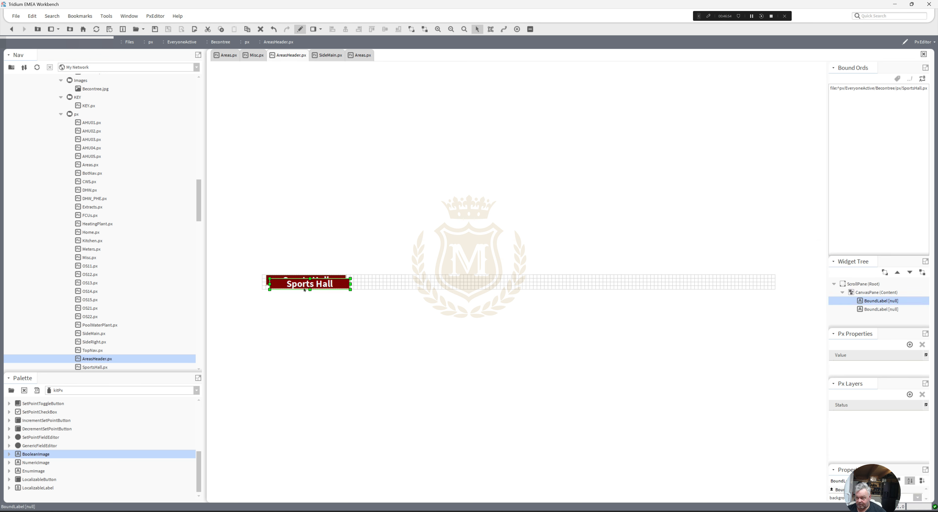
left_click_drag(302, 280, 384, 279)
Set the copied button's text to "Studios" and its hyperlink to file:^px/EveryoneActive/Becontree/px/Studios.px.
double_click(384, 280)
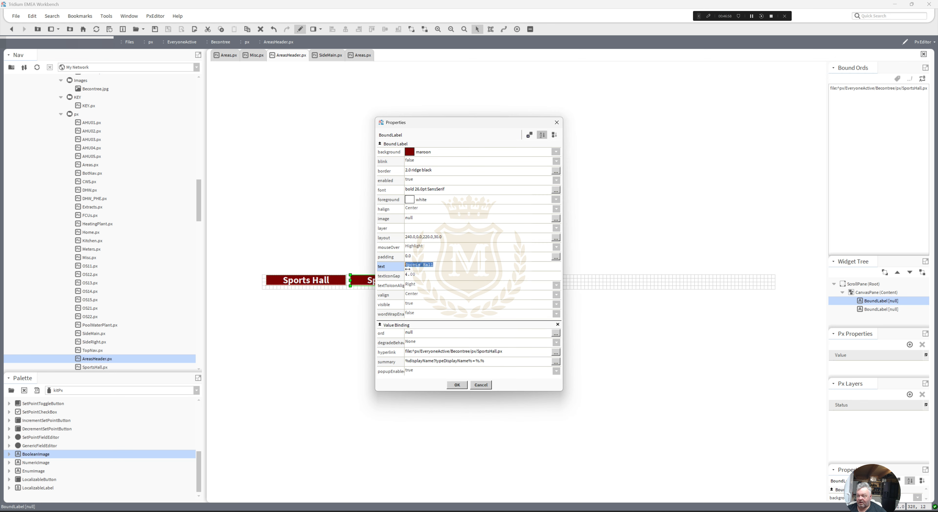
type("Stu")
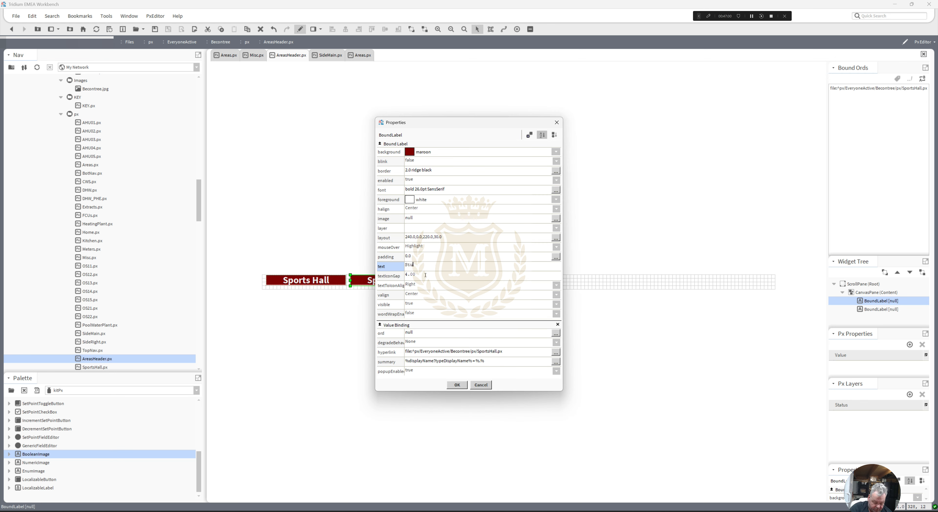
type("dioa")
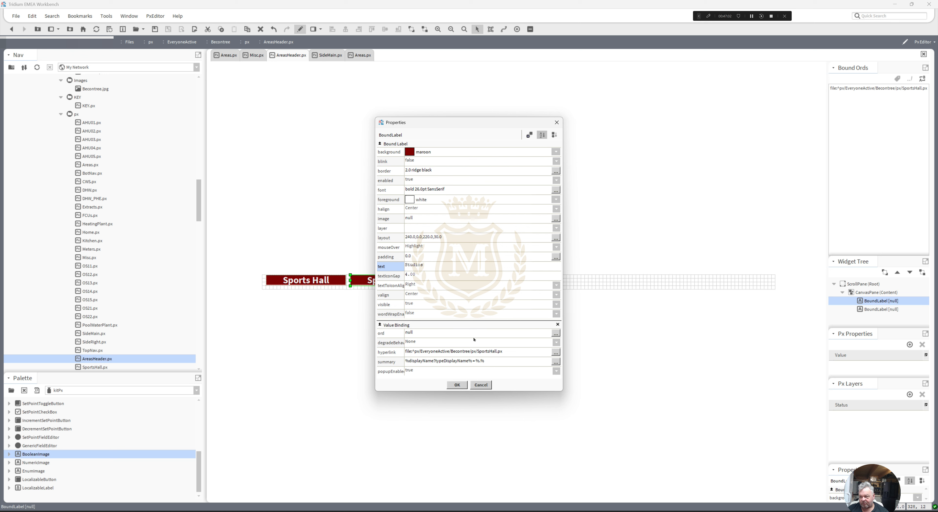
double_click(479, 353)
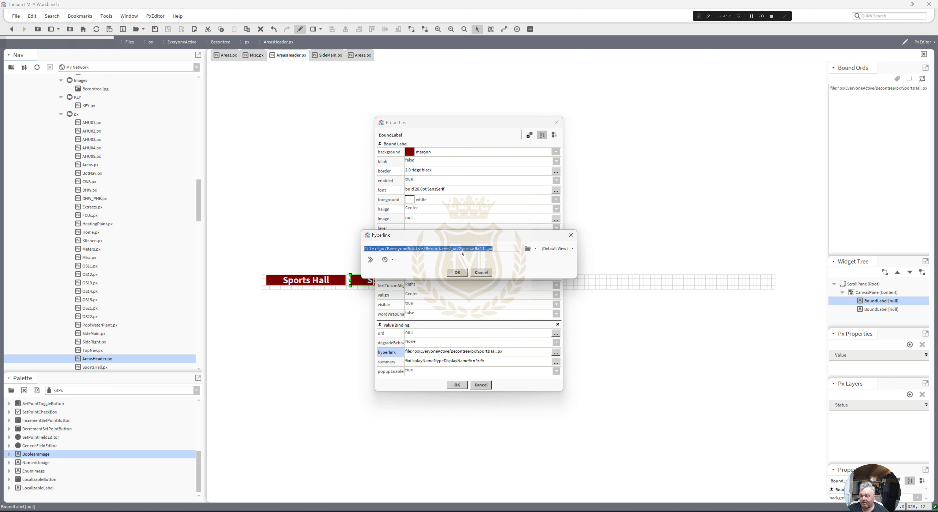
left_click_drag(461, 248, 484, 249)
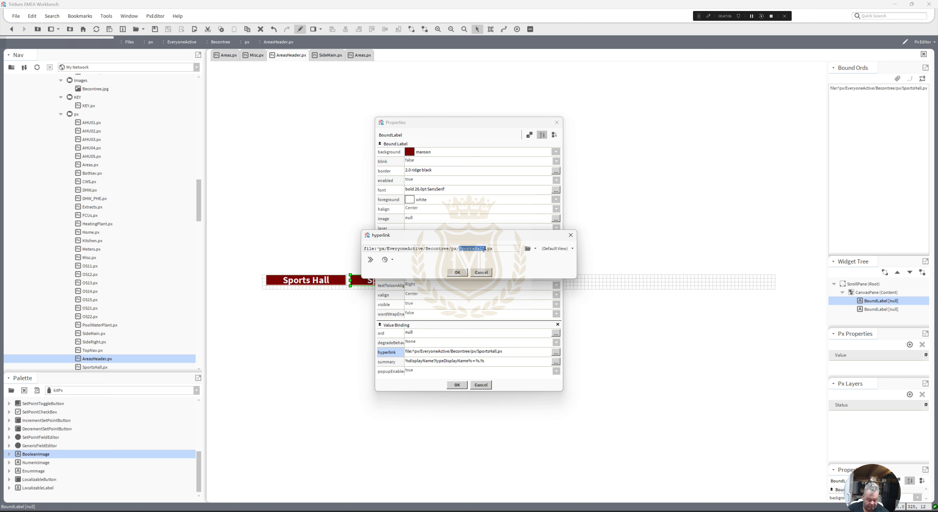
type("Studios")
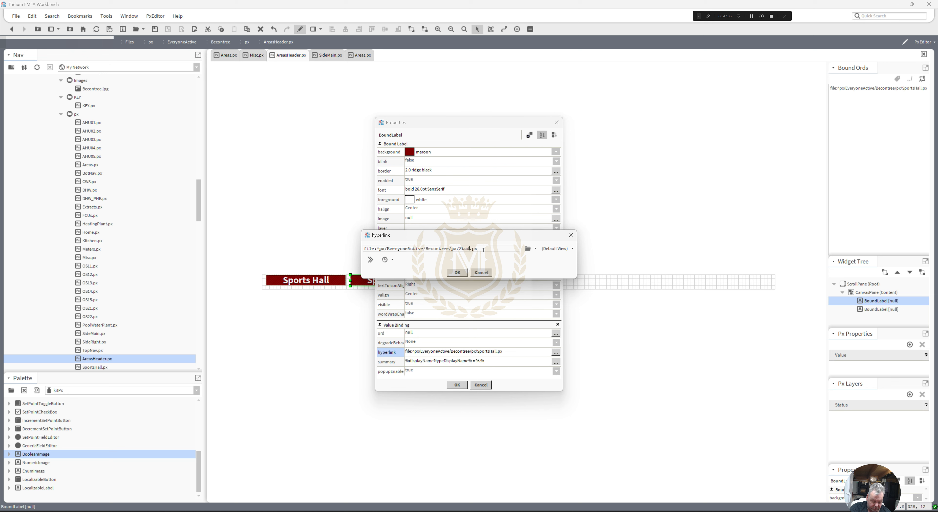
left_click(458, 272)
left_click(457, 384)
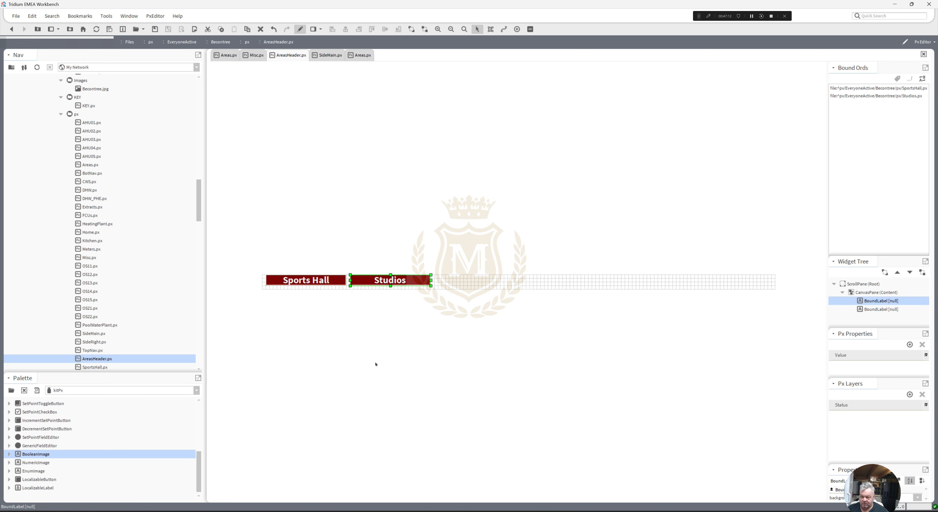
Duplicate SportsHall.px in the px folder as a new page file for the Studios button.
right_click(102, 367)
left_click(160, 393)
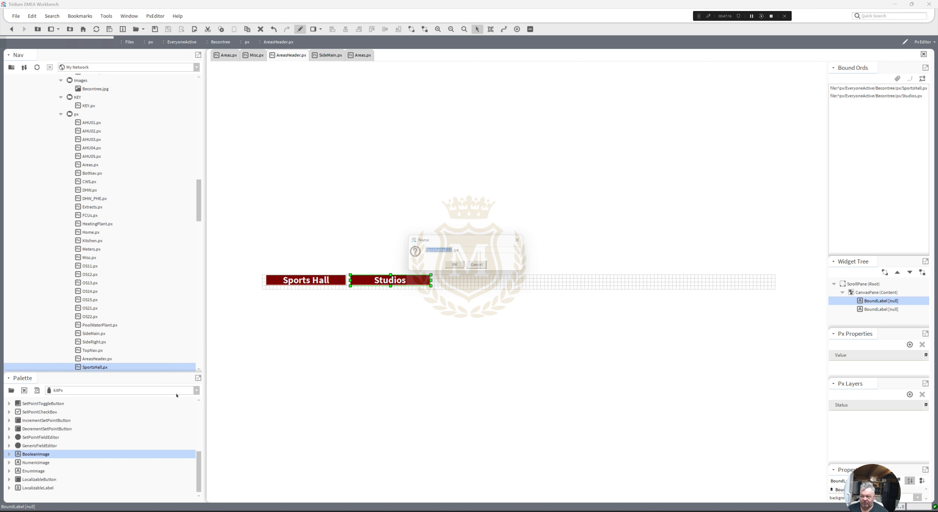
type("S")
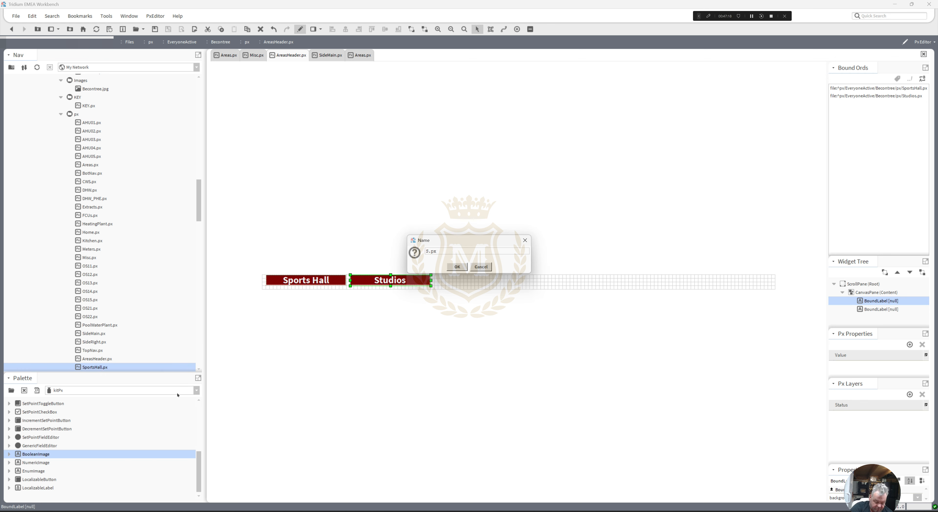
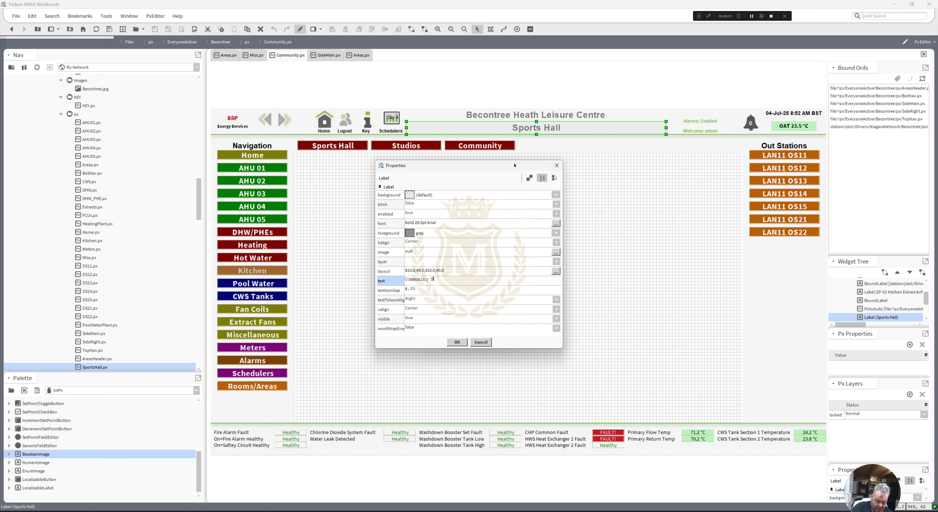
Set the second heading line on Community.px to "Community Space".
type("ace")
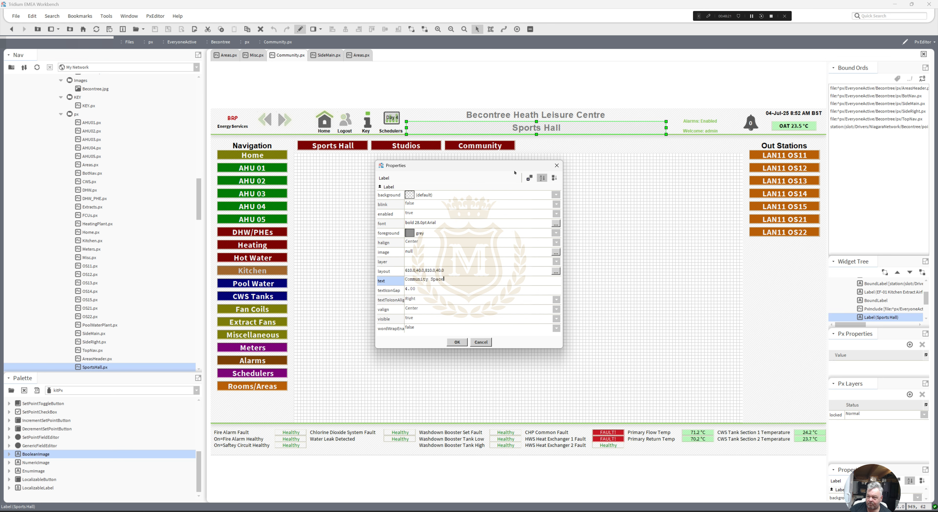
left_click(458, 342)
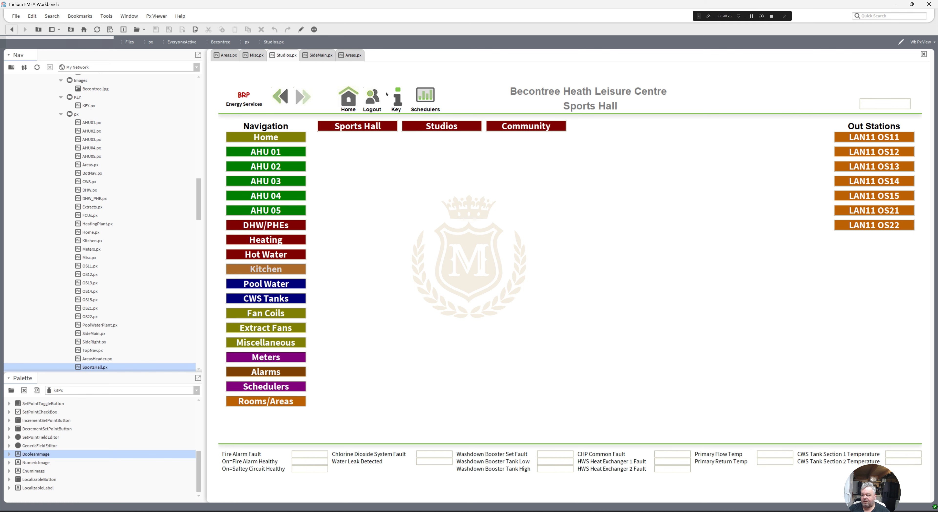
Set the second heading line on Studios.px to "Sudios 1 and 2" and return the page to view mode.
left_click(300, 30)
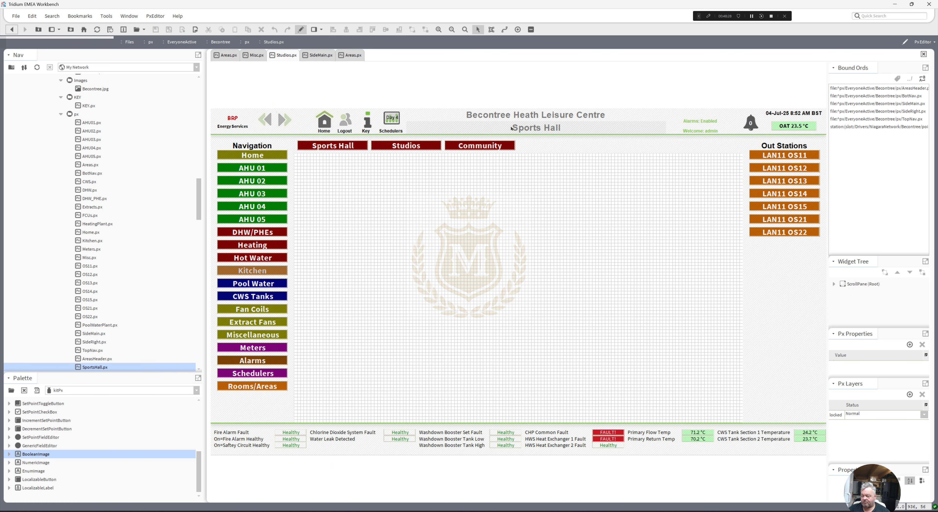
double_click(512, 128)
type("S")
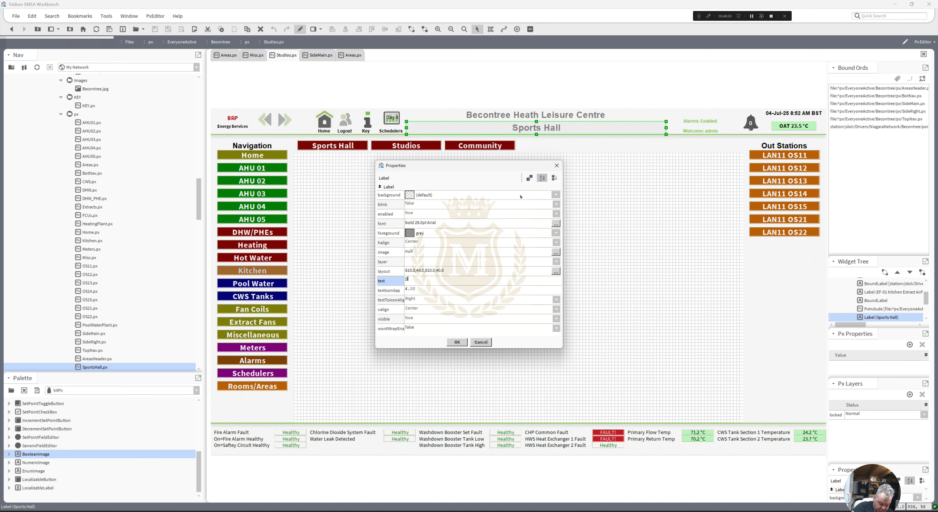
type("tud")
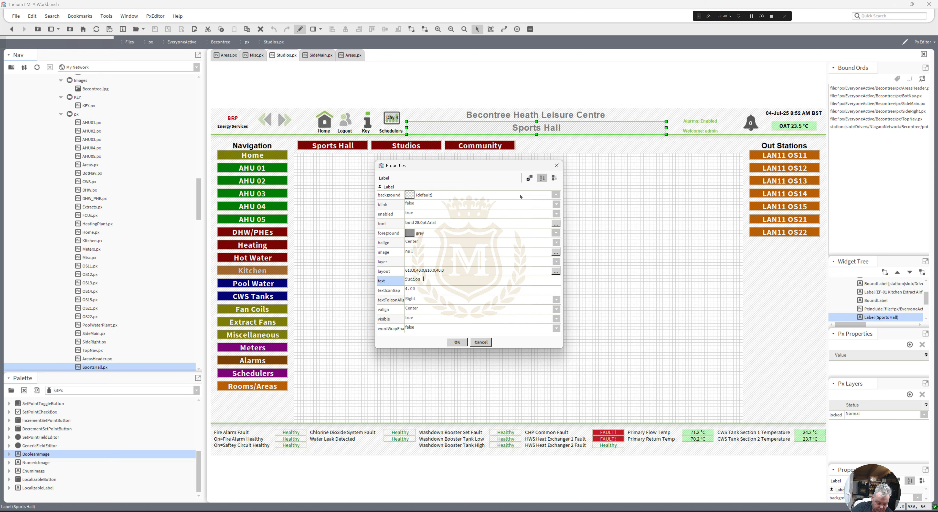
type("ios 1 and 2")
left_click(458, 342)
left_click(300, 29)
Check the Sports Hall, Studios and Community header links by opening their pages in view mode.
left_click(359, 128)
left_click(470, 130)
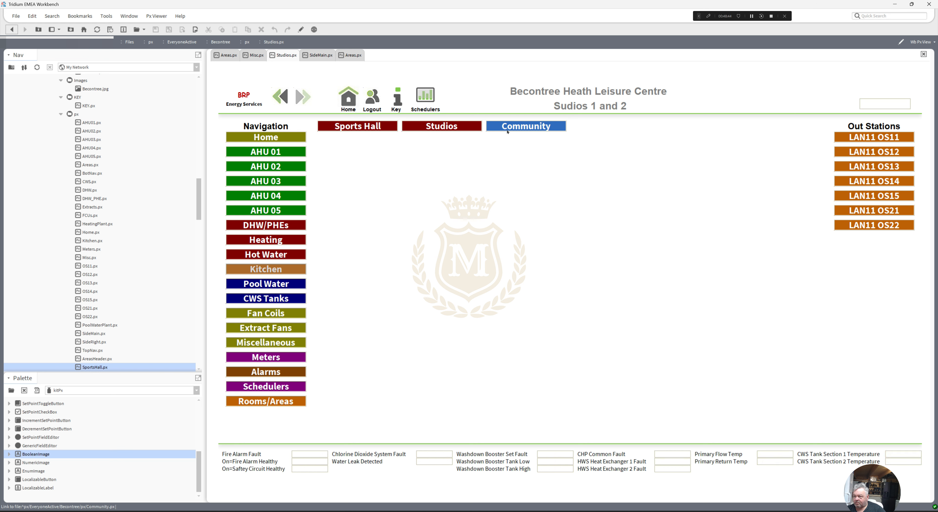
left_click(509, 130)
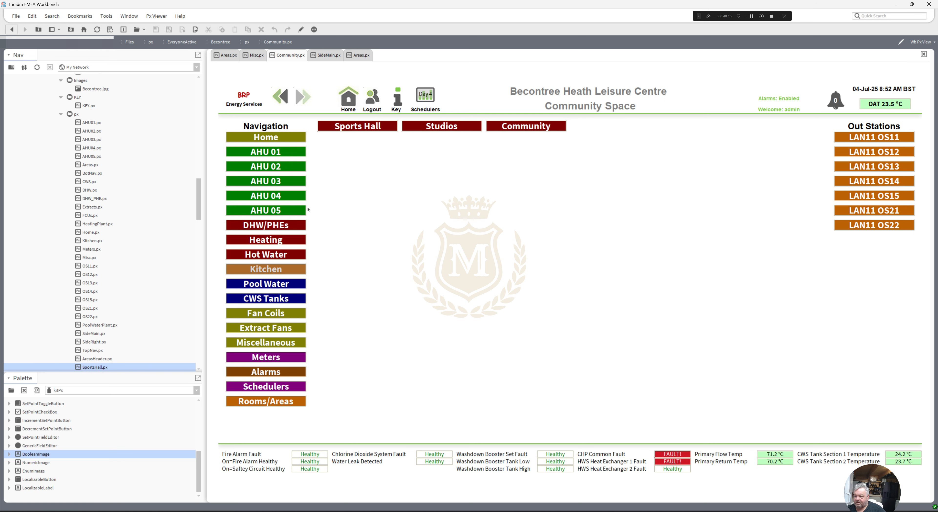
Copy the semi-transparent overlay label that greys out the DHW/PHEs navigation button on DHW_PHE.px.
left_click(282, 225)
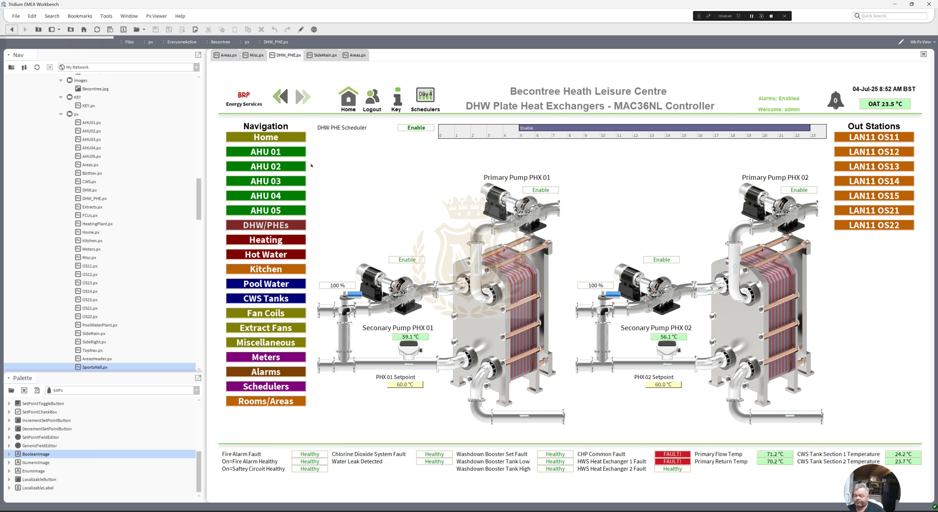
left_click(301, 29)
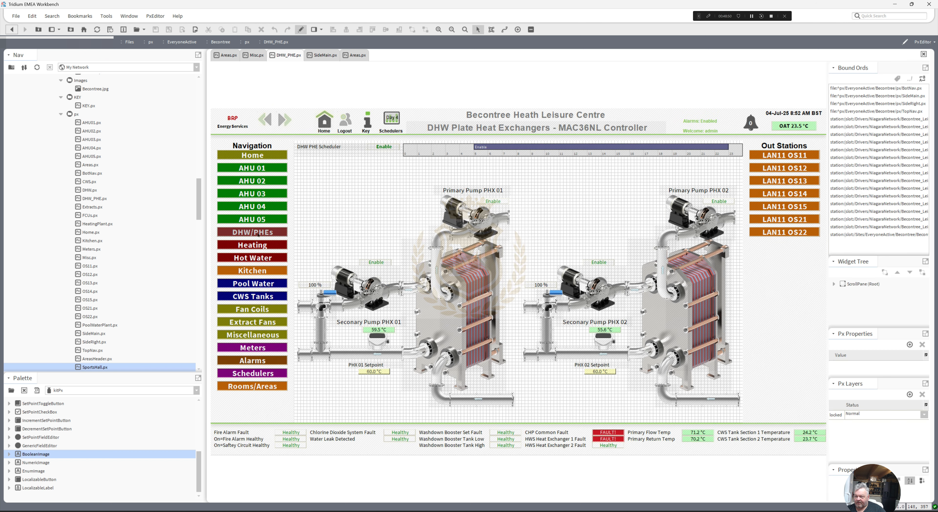
left_click(256, 232)
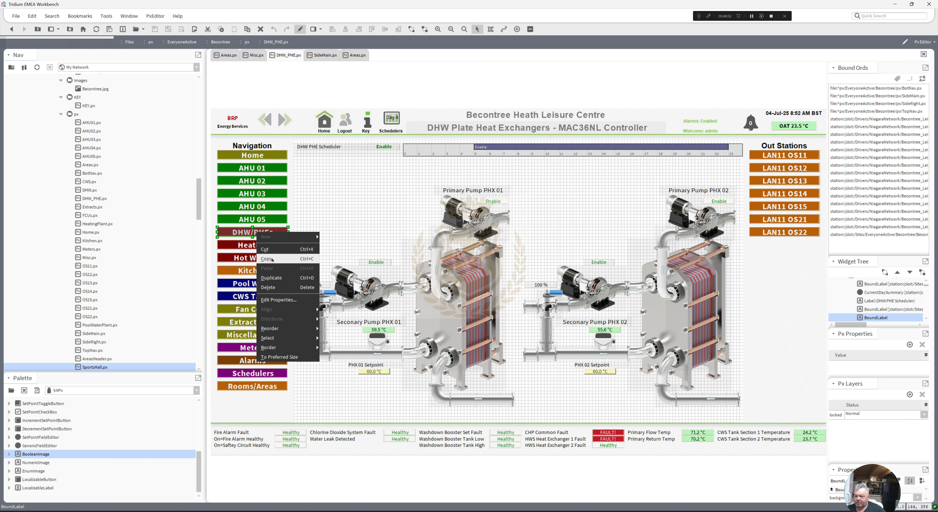
left_click(273, 259)
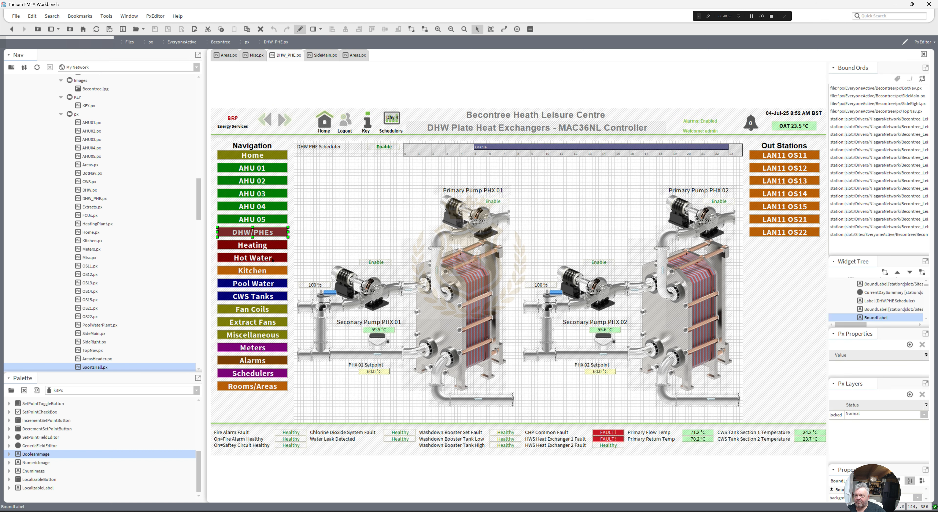
left_click(301, 29)
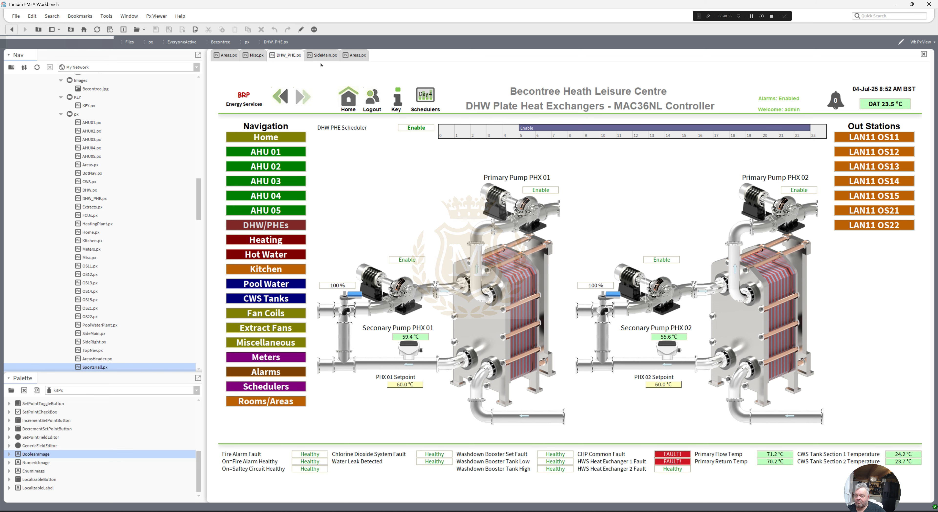
Paste the overlay label onto SportsHall.px and place it exactly over the Sports Hall header button.
left_click(286, 400)
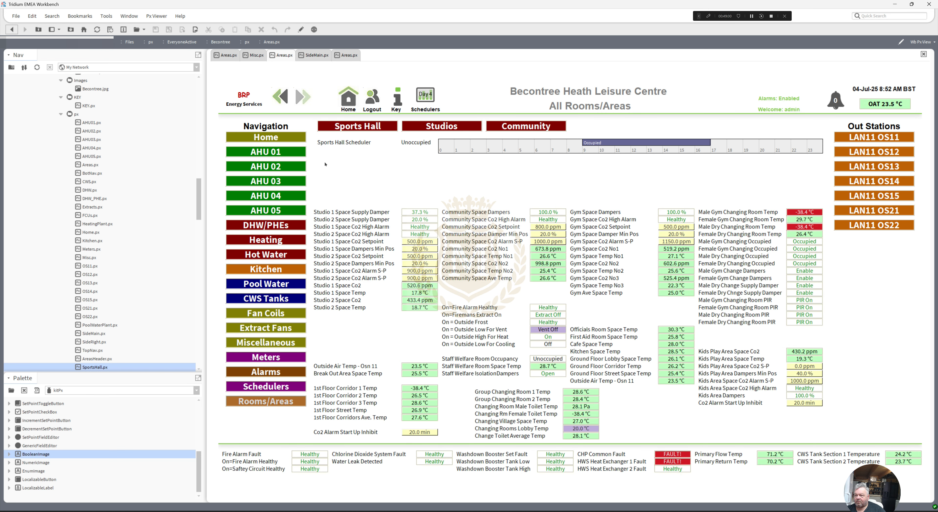
left_click(342, 126)
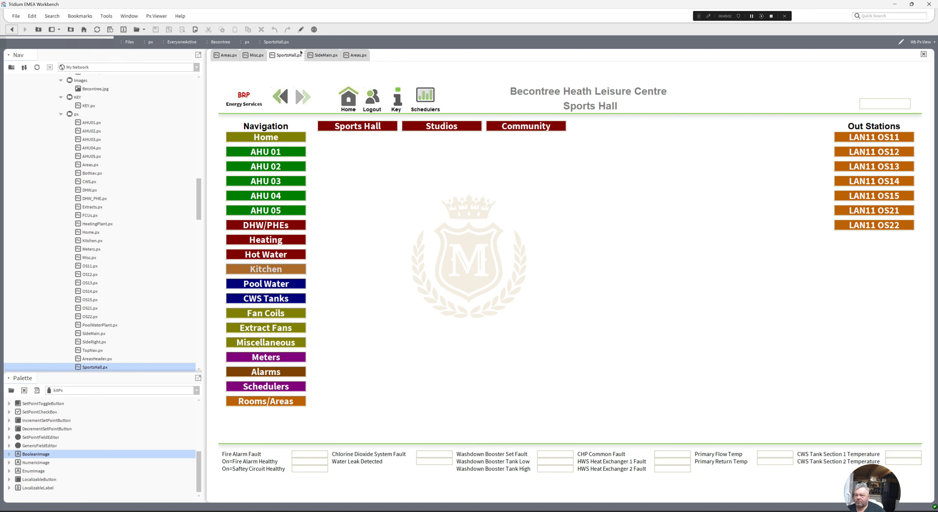
left_click(301, 29)
right_click(350, 179)
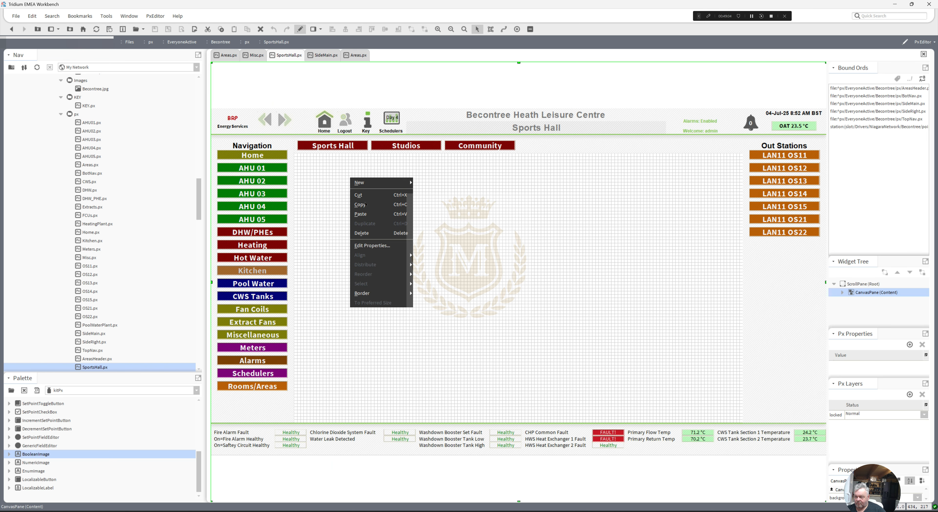
left_click(362, 213)
left_click_drag(372, 185, 319, 147)
Copy the overlay from SportsHall.px, paste it over the Studios header button on Studios.px and return to view mode.
right_click(319, 147)
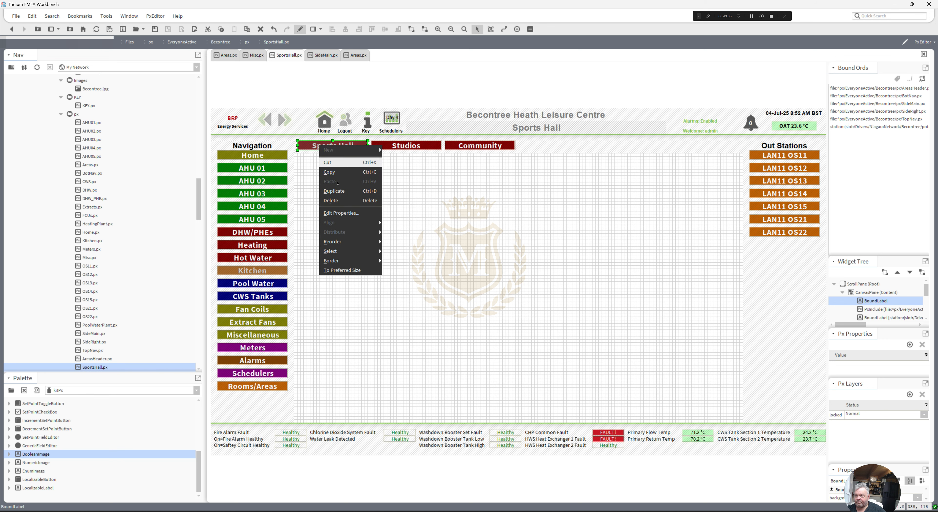
left_click(336, 172)
left_click(301, 30)
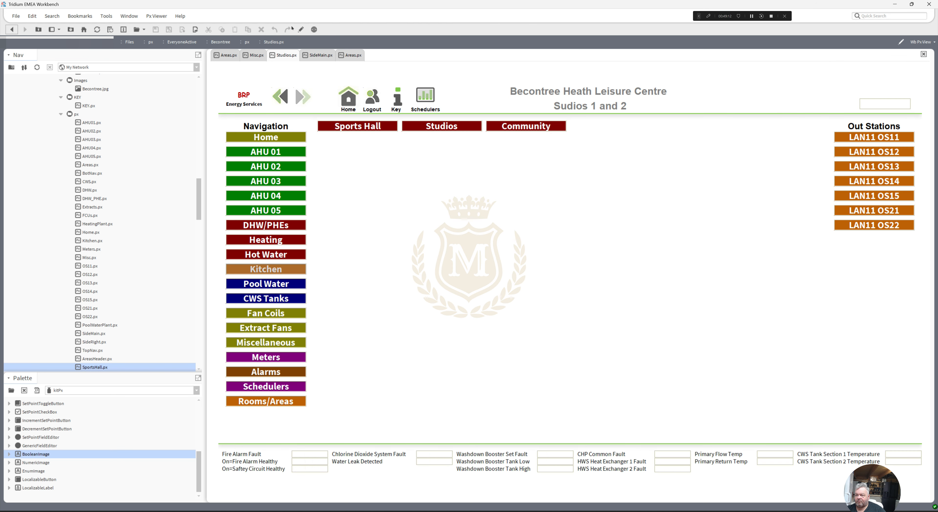
left_click(300, 30)
right_click(362, 194)
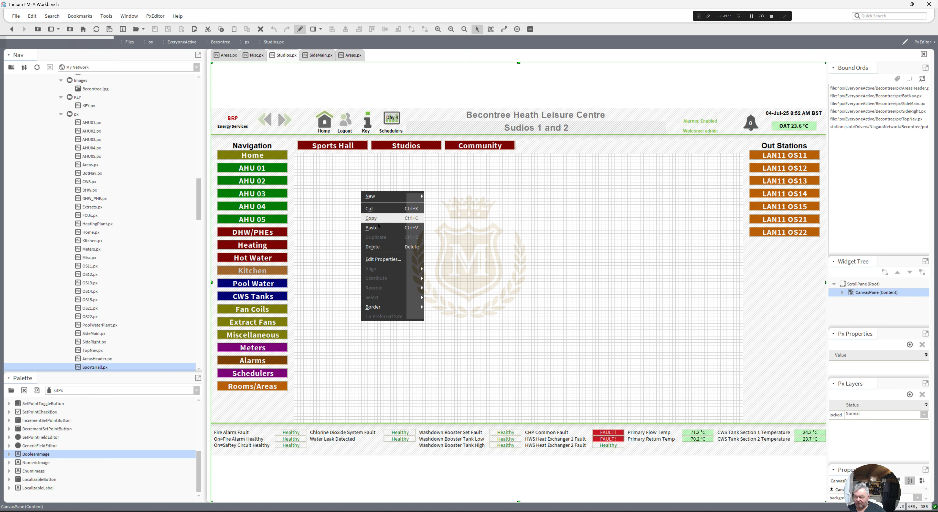
left_click(395, 201)
left_click_drag(394, 193, 403, 147)
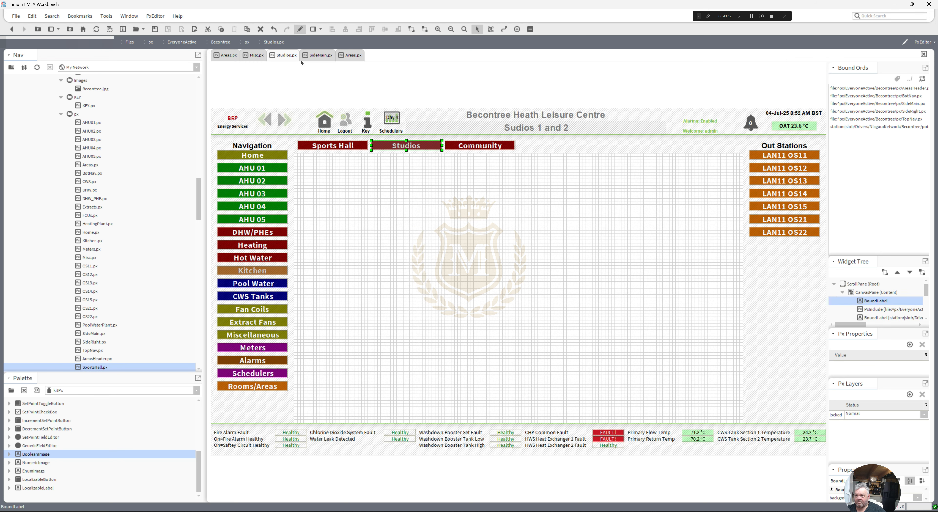
left_click(300, 29)
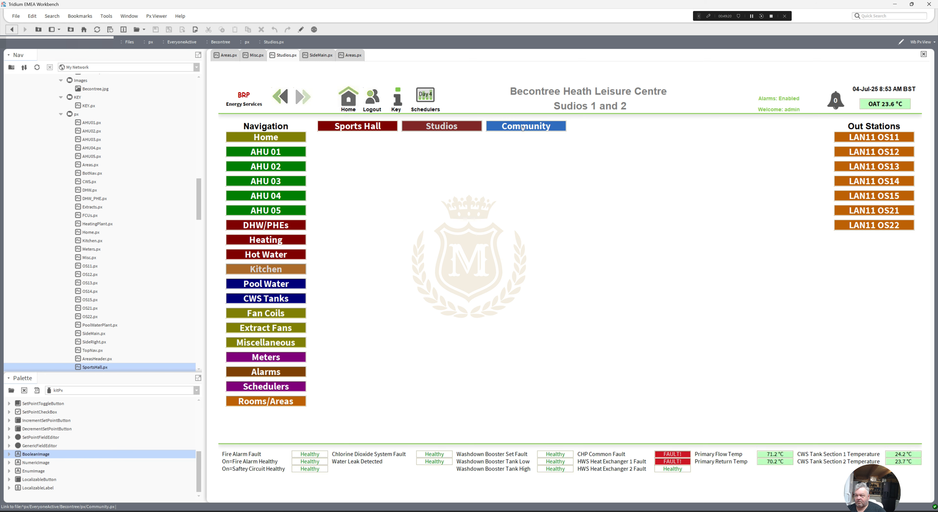
Paste the same overlay onto Community.px, place it over the Community header button and return to view mode.
left_click(522, 127)
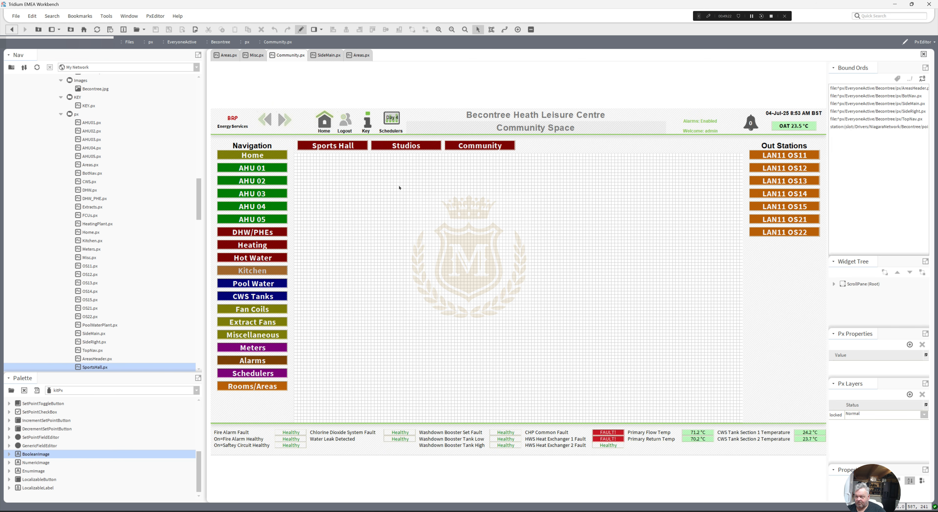
right_click(399, 186)
left_click(409, 222)
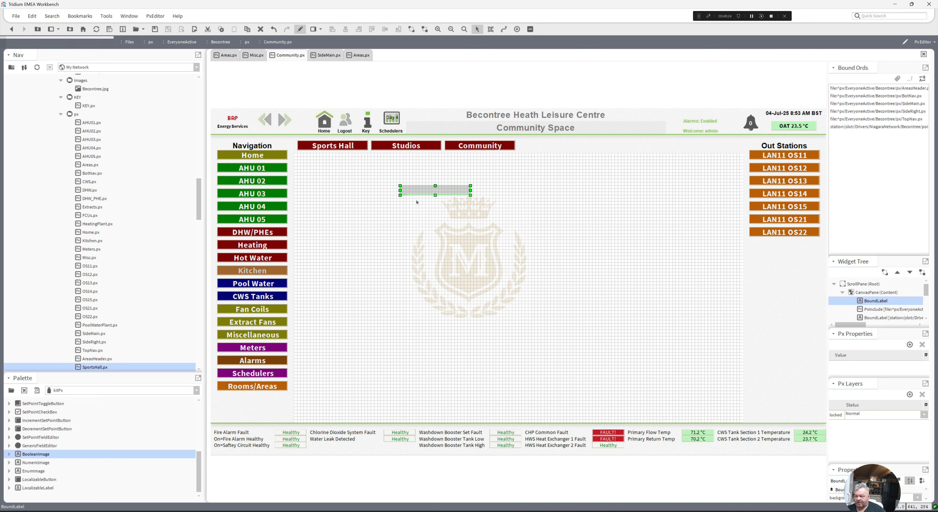
left_click_drag(418, 192, 464, 149)
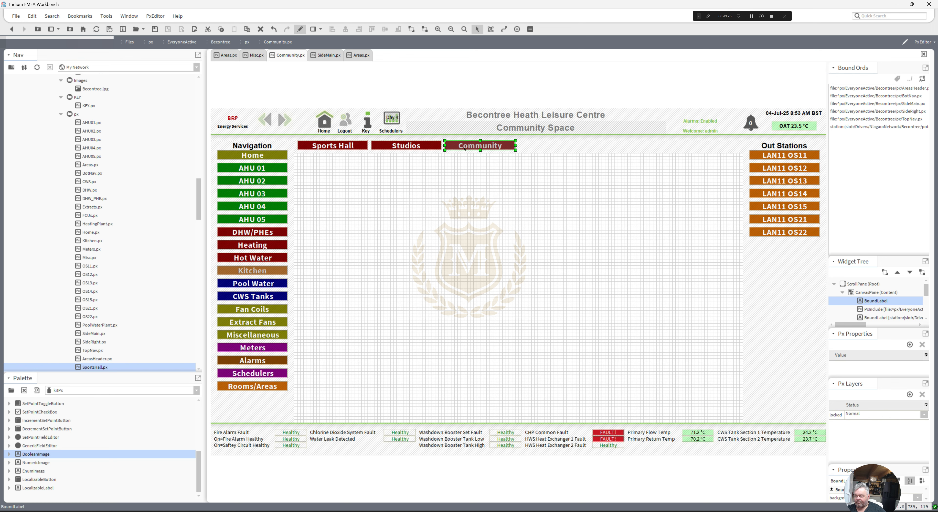
left_click(300, 29)
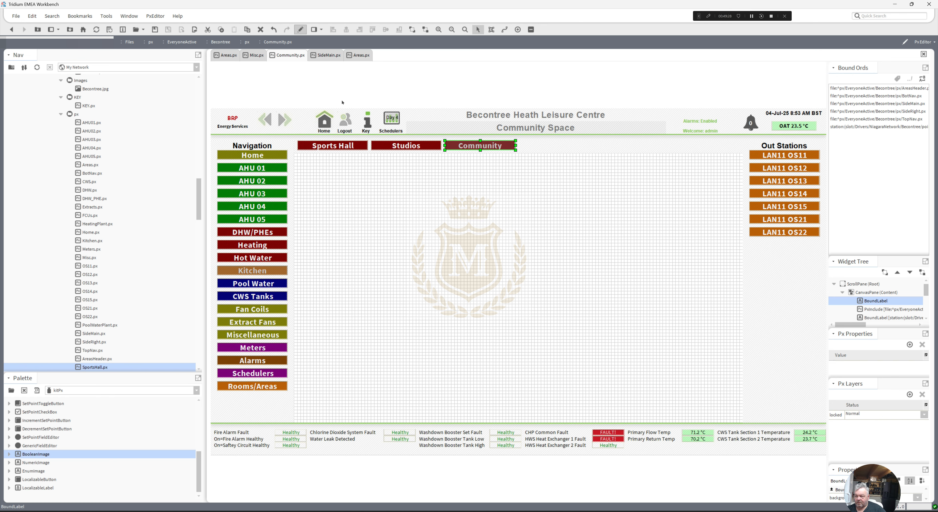
left_click(301, 29)
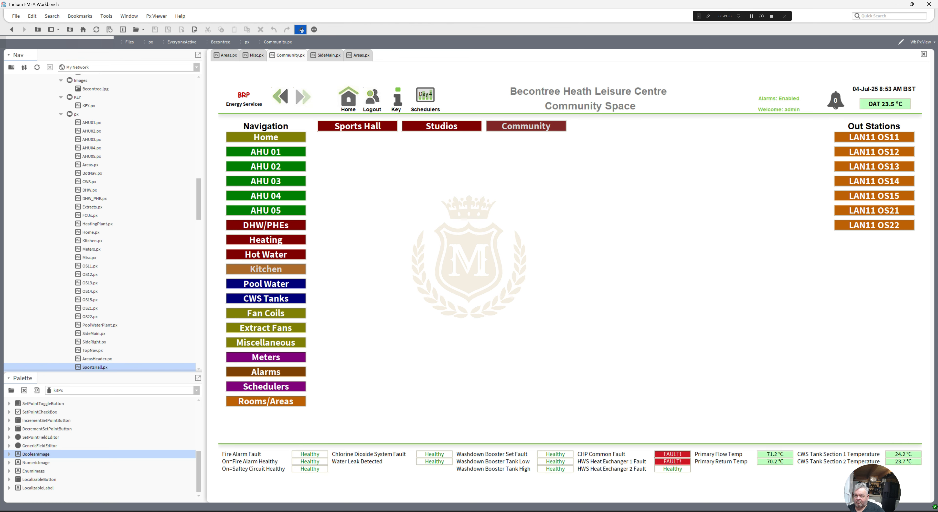
Cut the whole block of Community Space labels and values from the Rooms/Areas page, Areas.px.
left_click(258, 55)
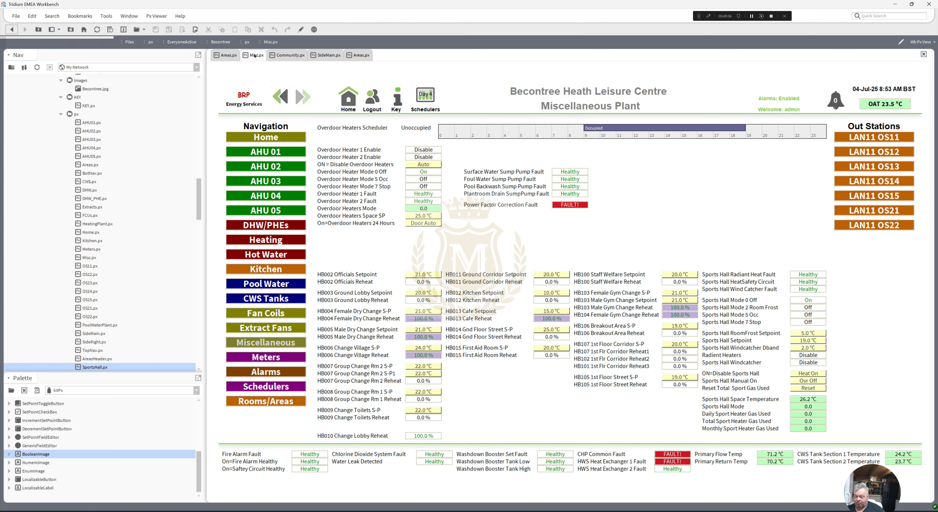
left_click(263, 401)
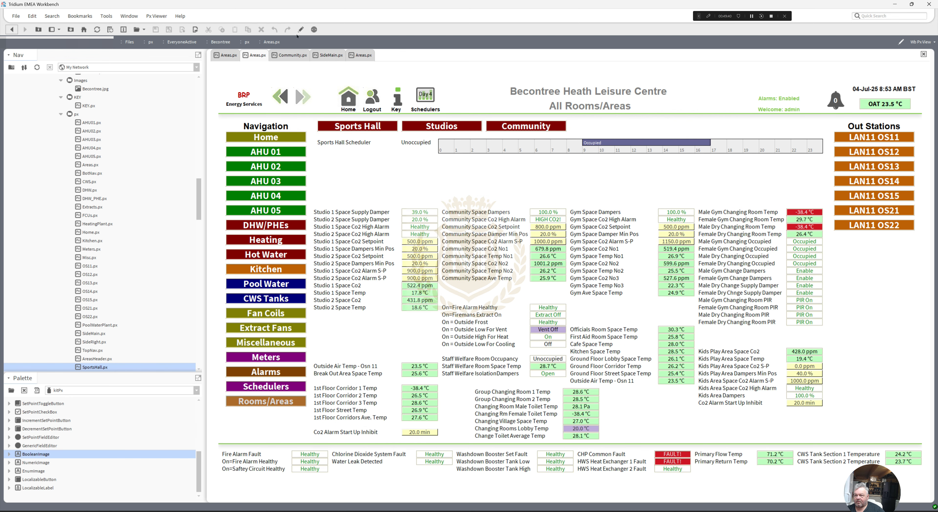
left_click(301, 29)
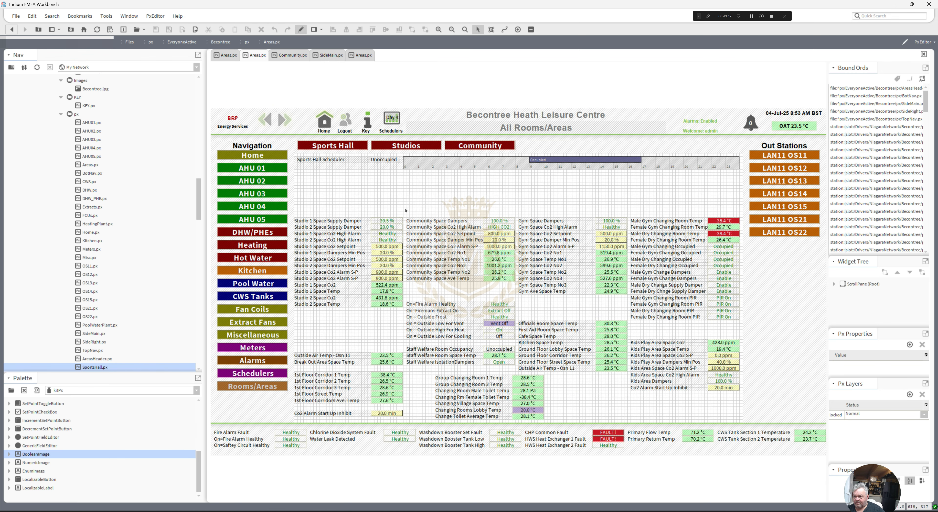
left_click_drag(406, 210, 525, 303)
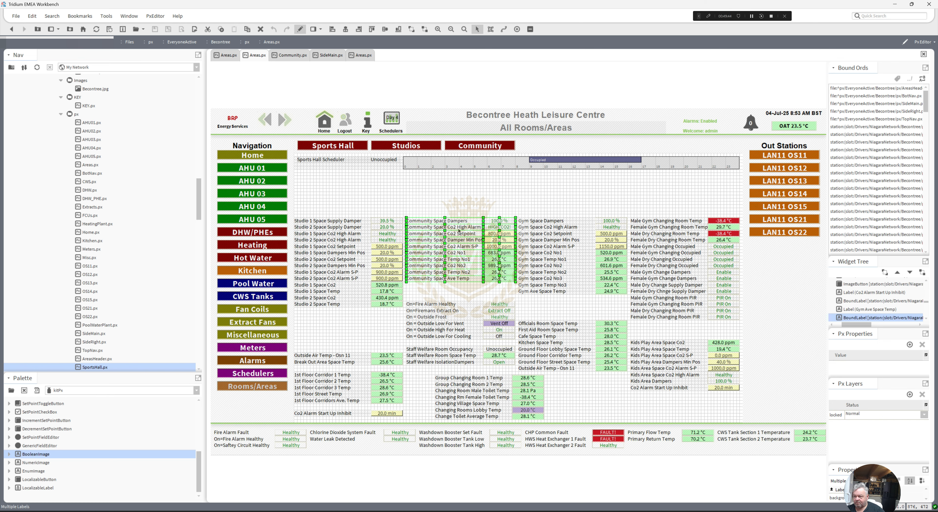
right_click(449, 222)
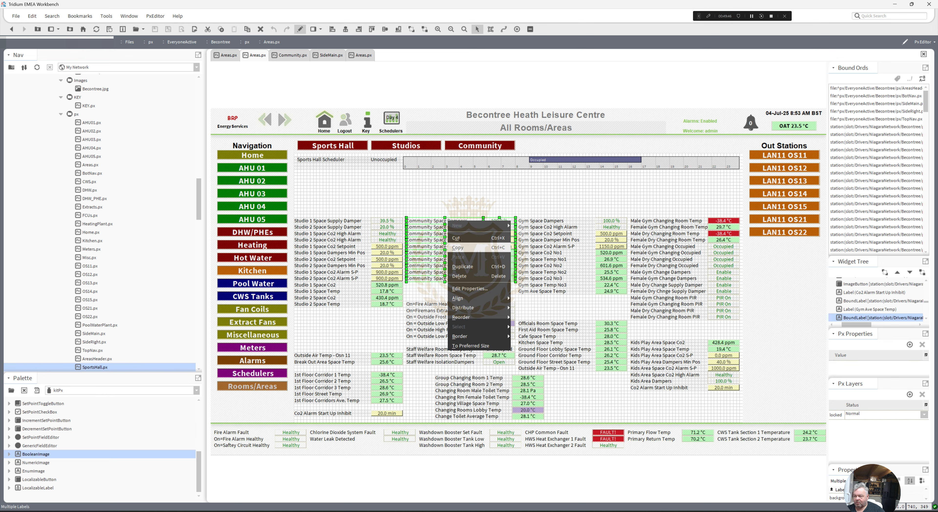
left_click(457, 238)
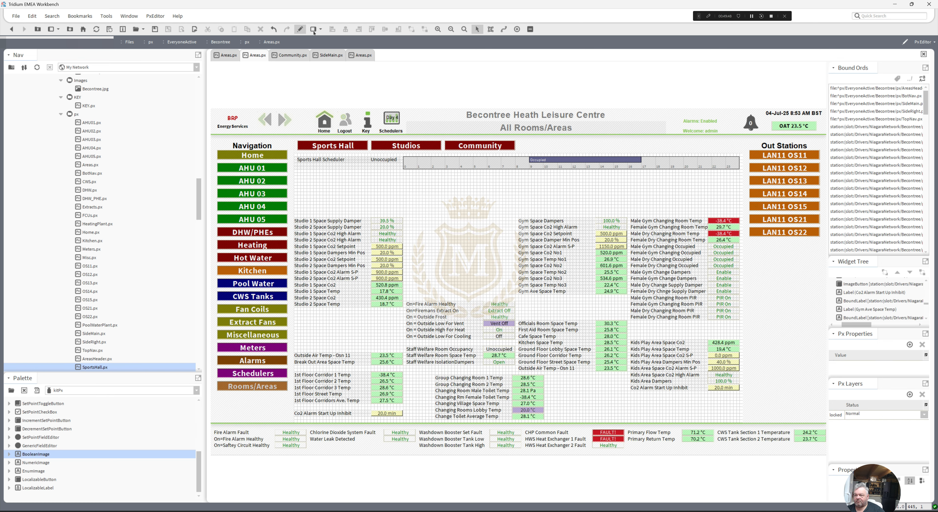
left_click(301, 28)
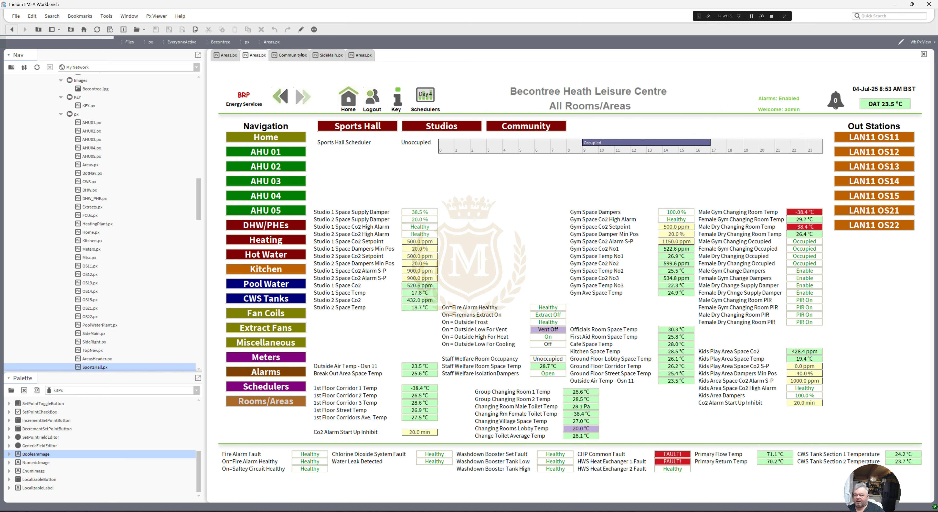
Paste the Community Space block onto Community.px and position it directly beneath the Sports Hall header button.
left_click(301, 54)
right_click(356, 187)
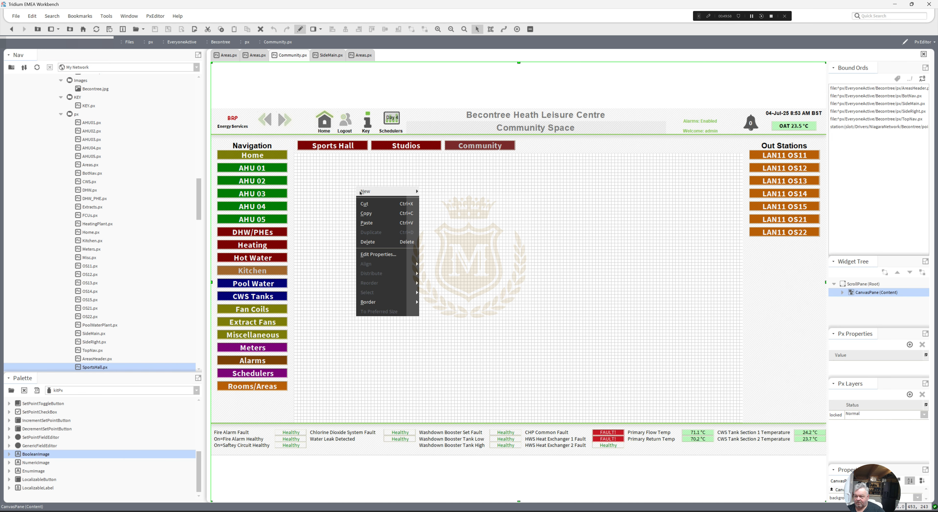
left_click(396, 208)
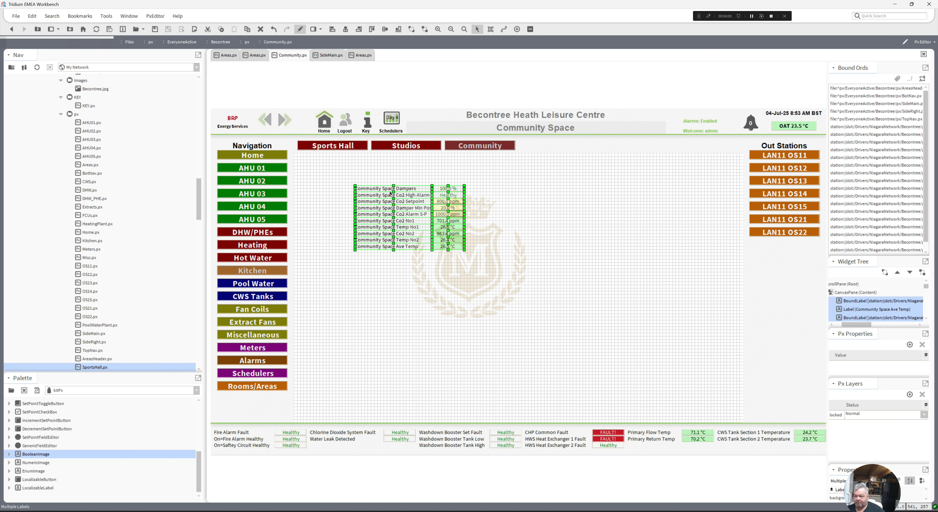
left_click_drag(388, 190, 330, 159)
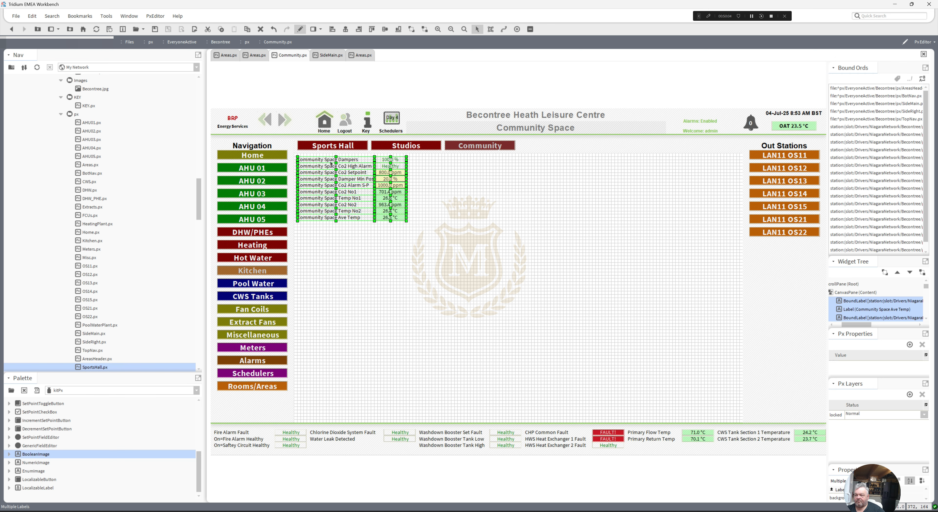
Return Community.px and SideMain.px to view mode.
left_click(300, 30)
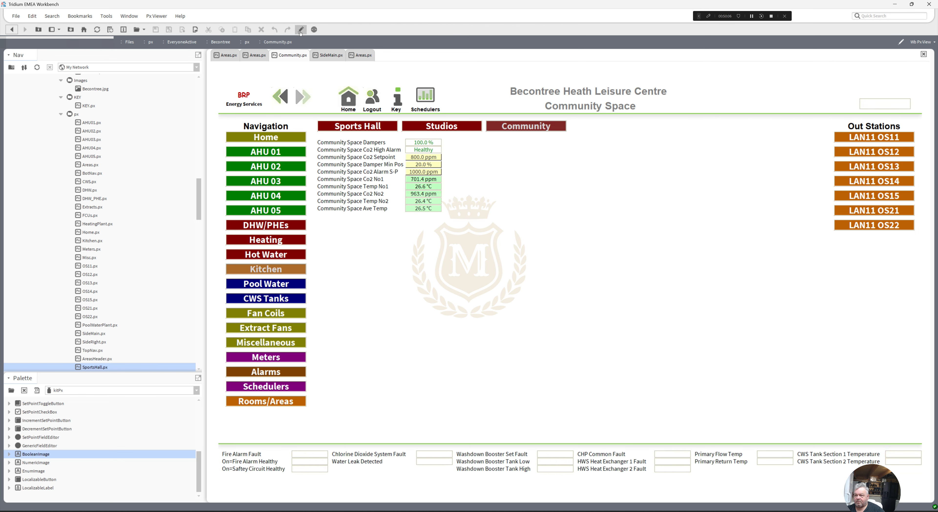
left_click(258, 56)
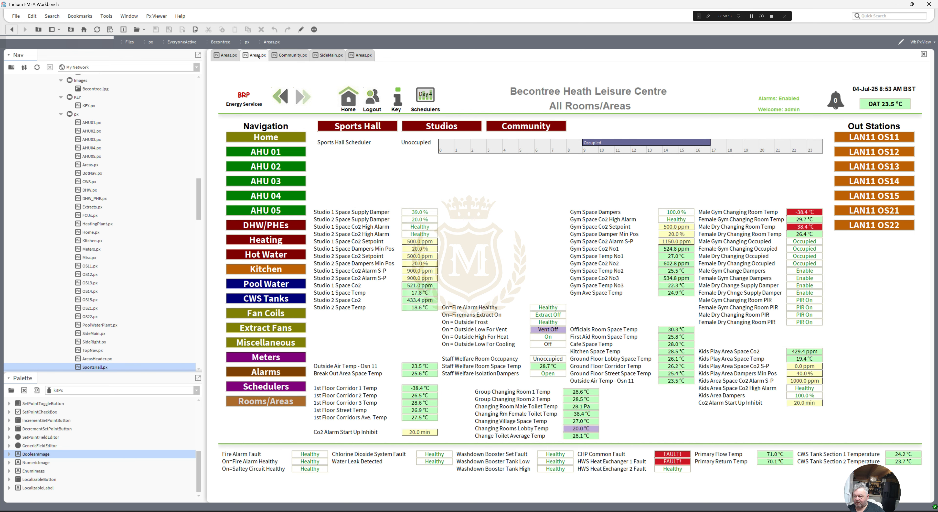
left_click(231, 55)
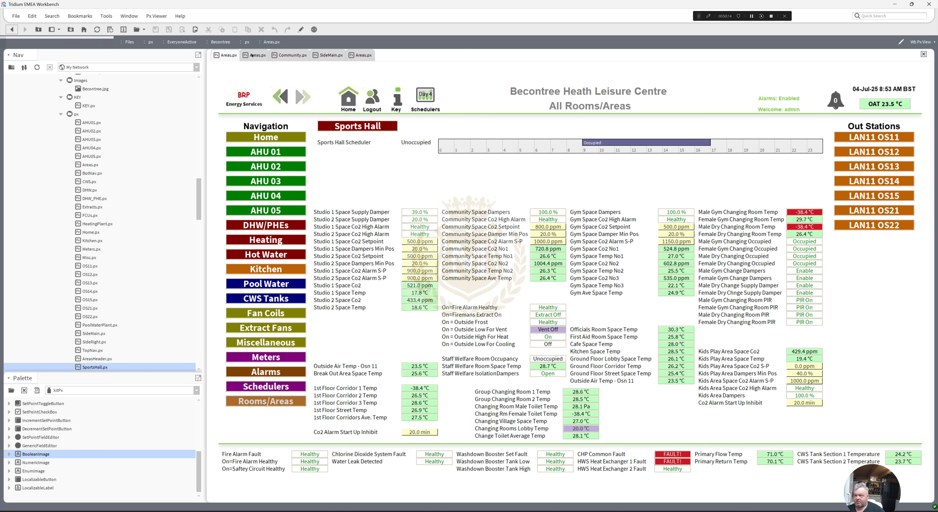
left_click(326, 56)
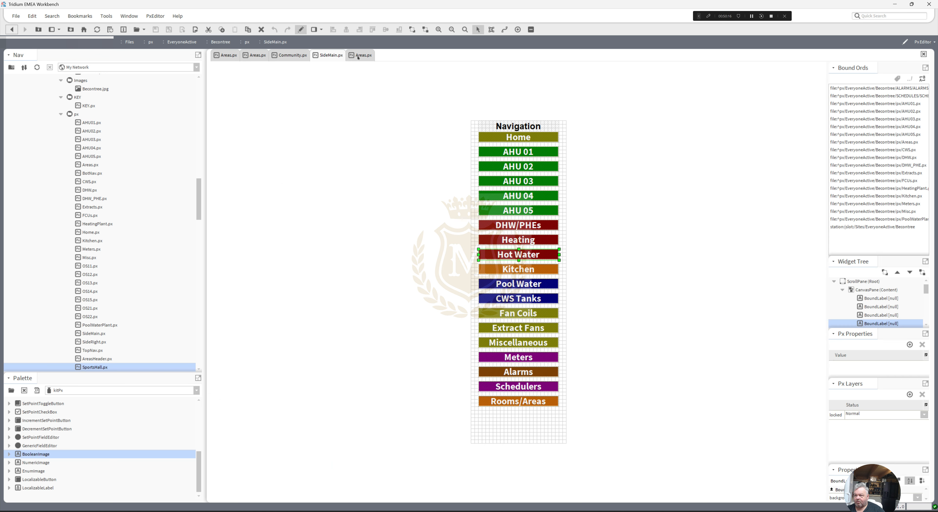
left_click(300, 29)
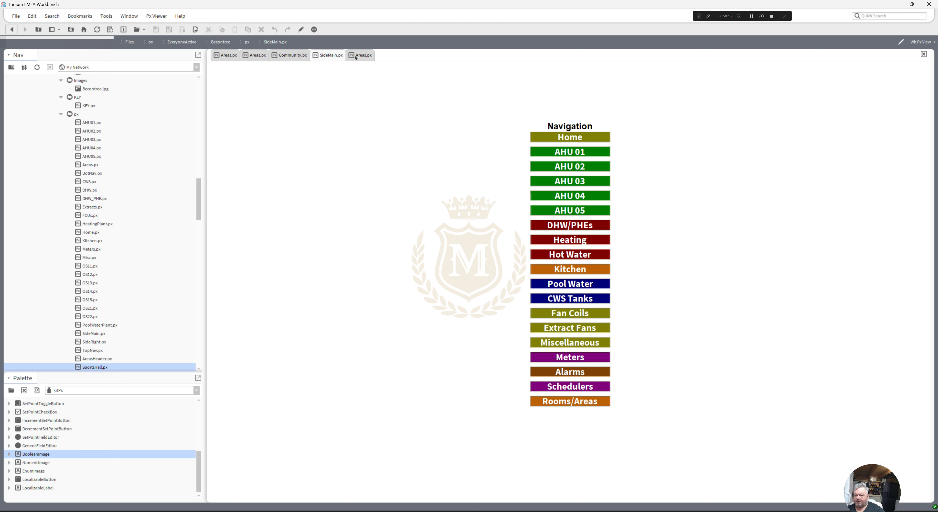
Compare the open Areas.px tabs and close the two redundant copies.
left_click(363, 57)
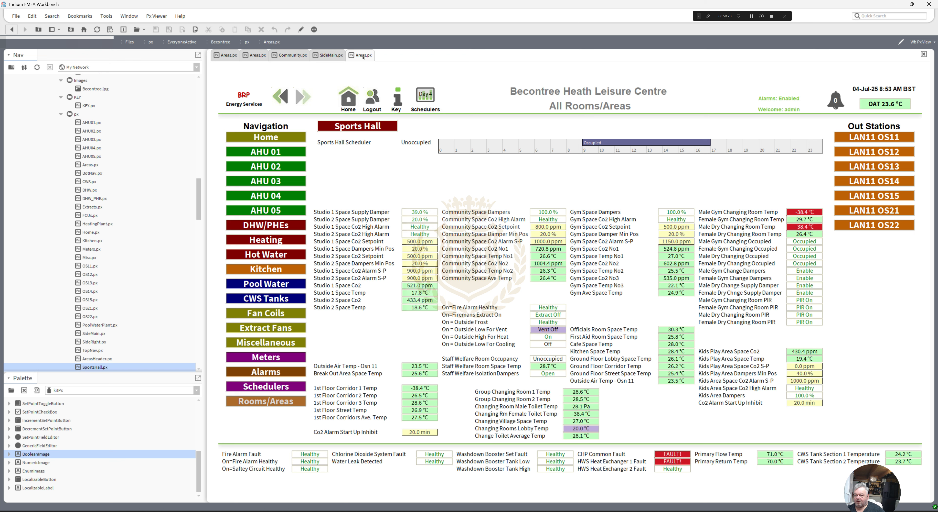
left_click(261, 55)
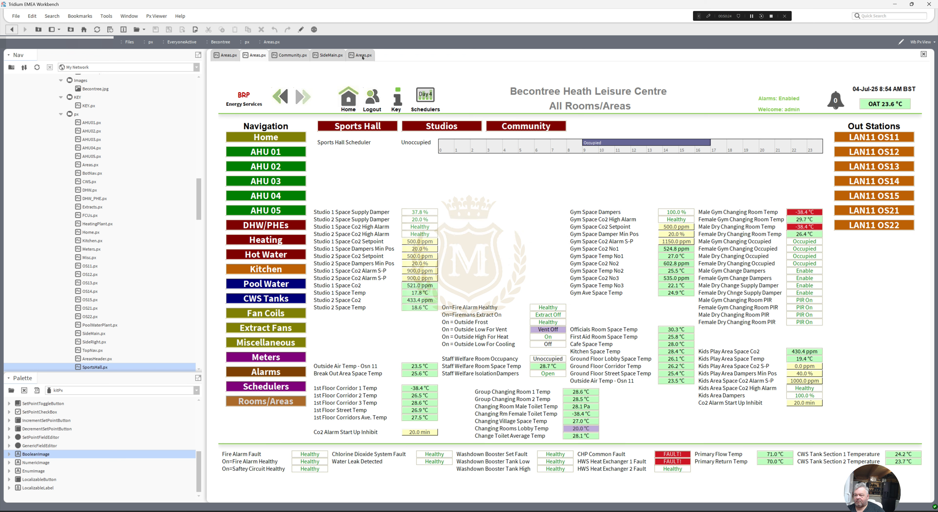
left_click(363, 56)
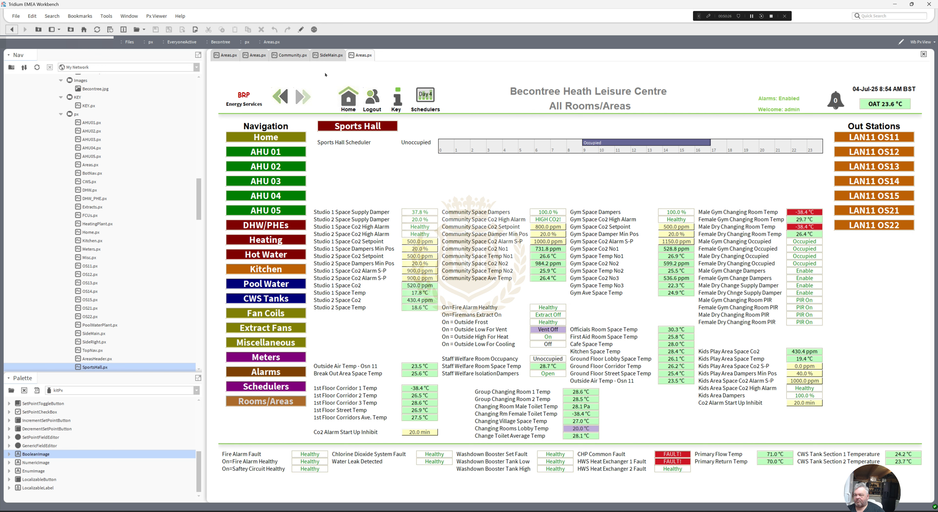
left_click(924, 54)
left_click(259, 57)
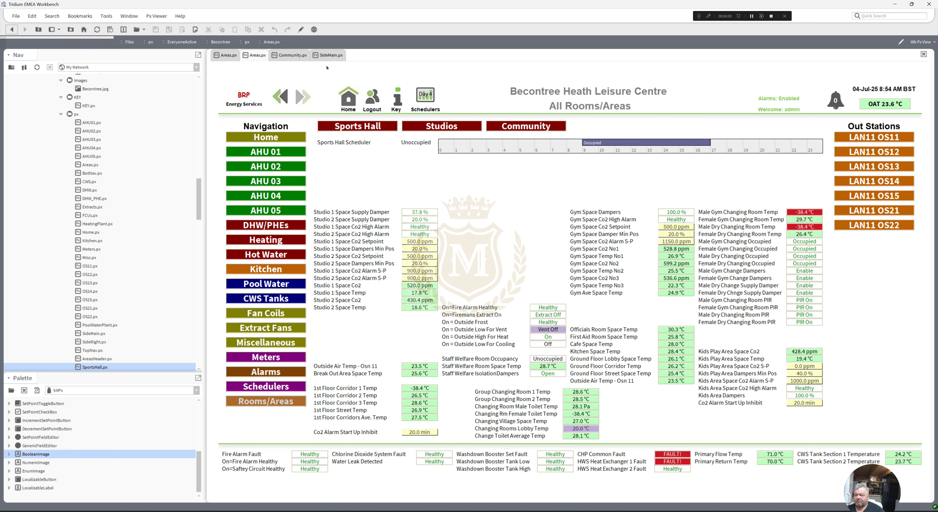
left_click(924, 54)
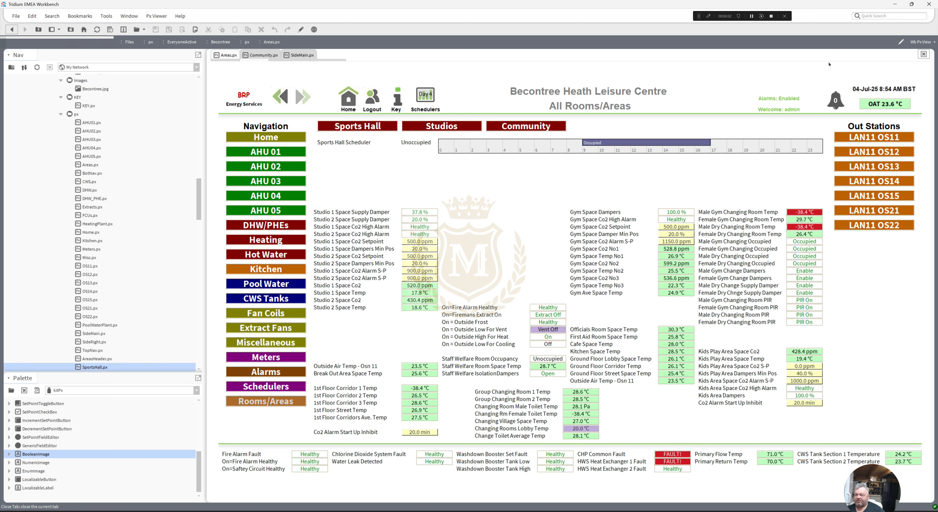
Open Studios.px through the Community page header and cut the whole Studio 1 and Studio 2 block of labels and values from Areas.px.
left_click(261, 57)
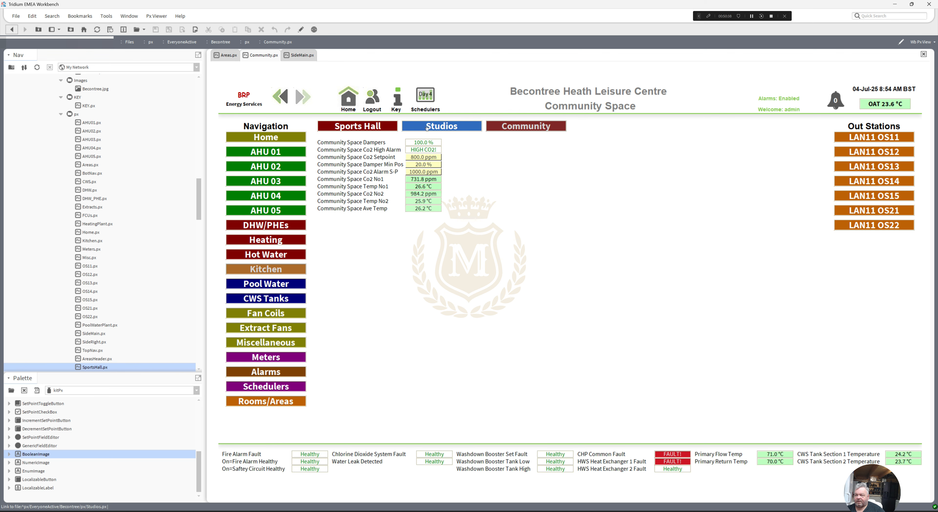
left_click(417, 126)
left_click(225, 58)
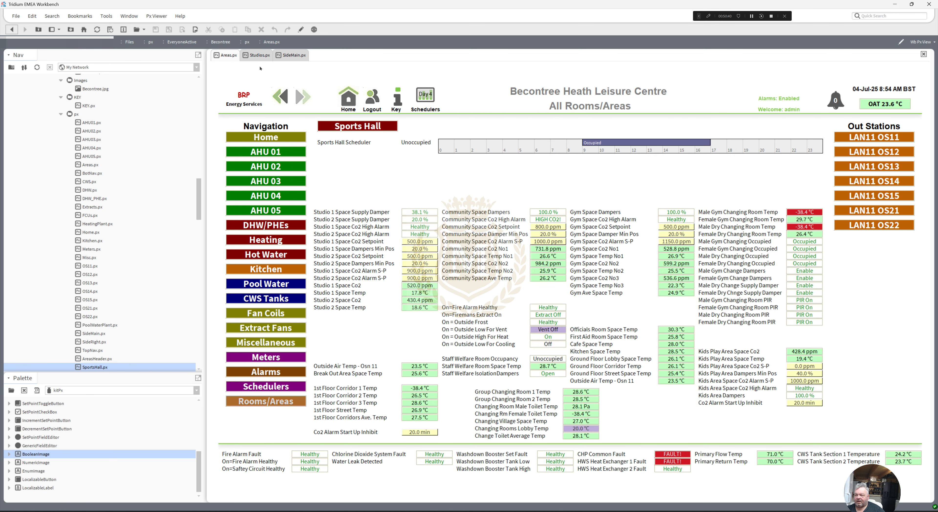
left_click(300, 30)
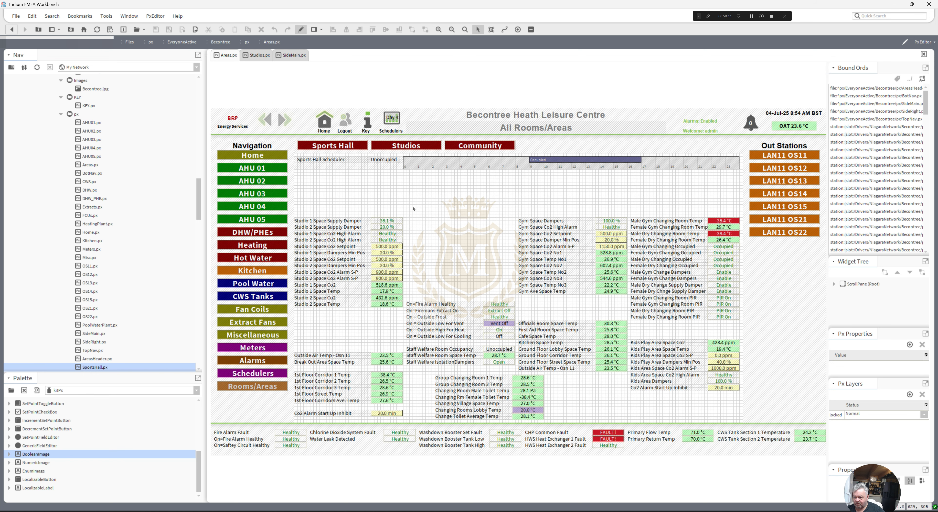
left_click_drag(413, 207, 287, 326)
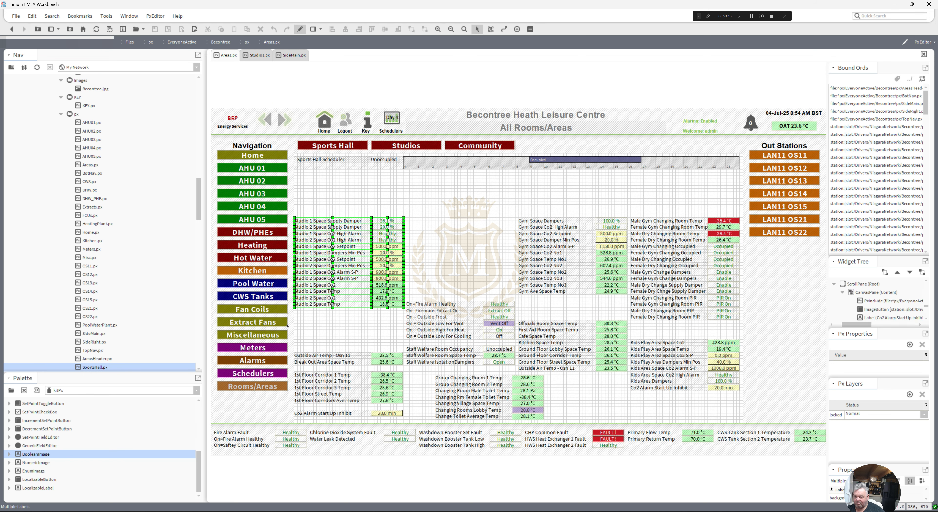
right_click(330, 221)
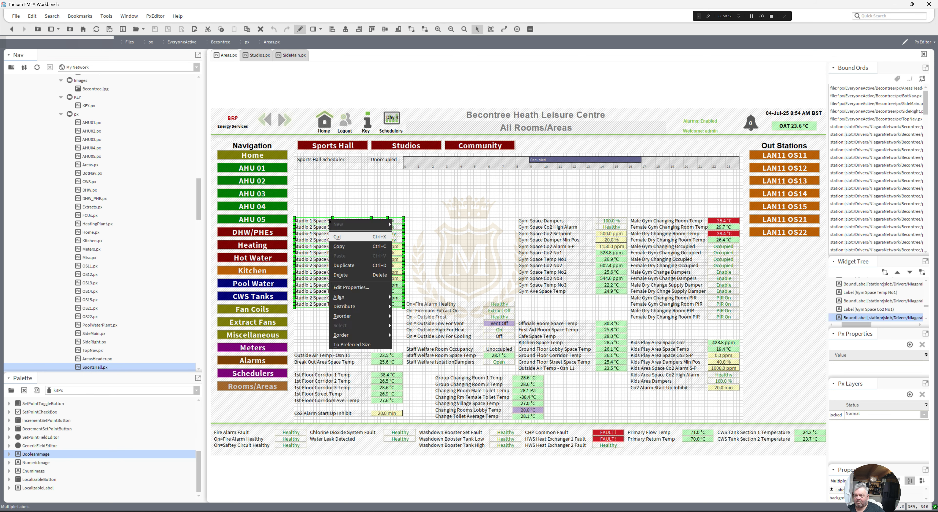
left_click(342, 236)
Paste the Studio block onto Studios.px, position it directly beneath the Sports Hall header button and return to view mode.
left_click(268, 55)
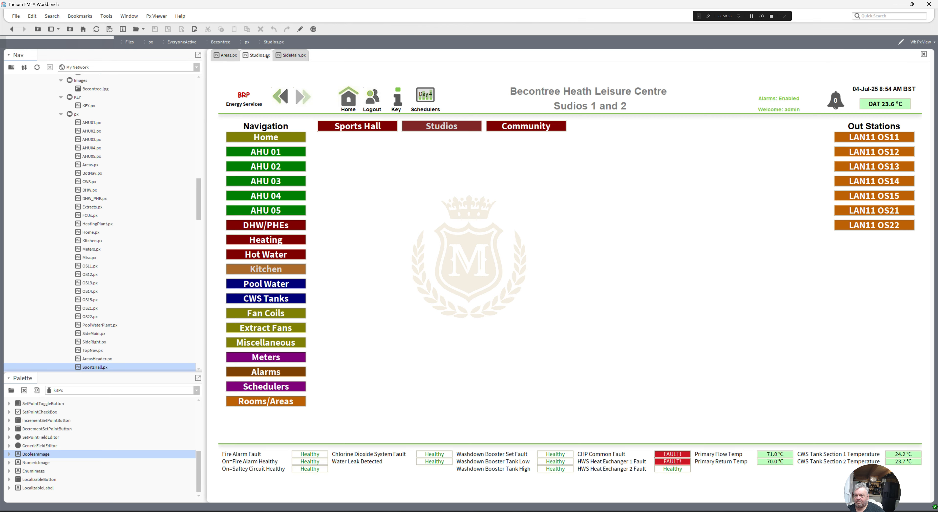
left_click(300, 29)
right_click(330, 186)
left_click(348, 220)
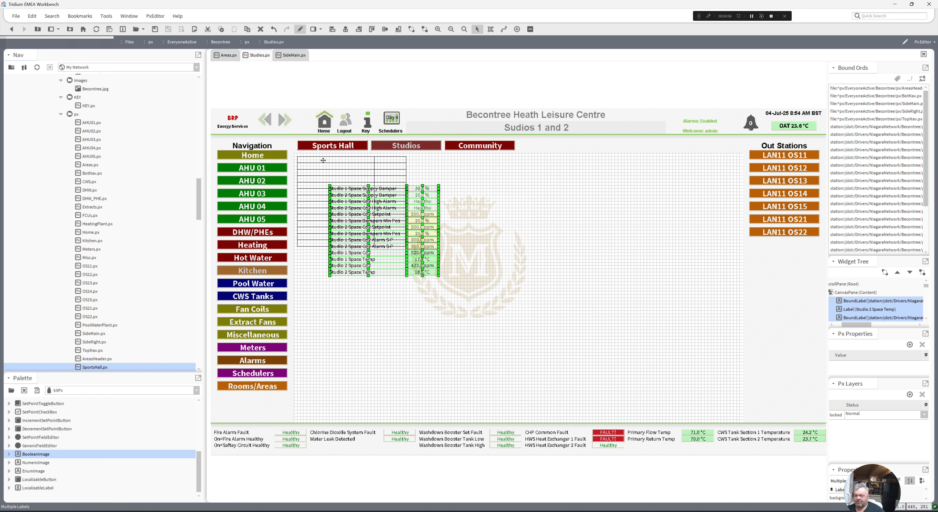
left_click(321, 160)
left_click(301, 30)
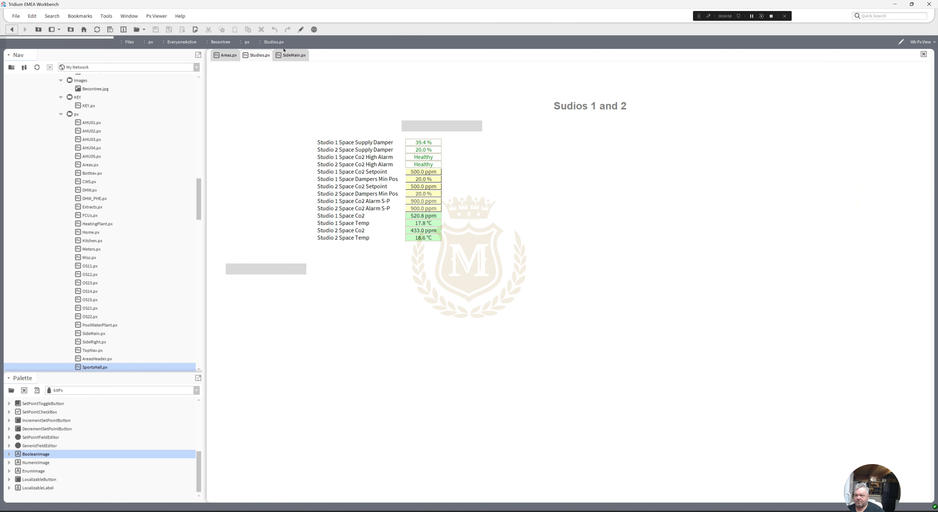
Open SportsHall.px through the Studios page header and cut the Sports Hall Scheduler label, status and timeline from Areas.px.
left_click(228, 56)
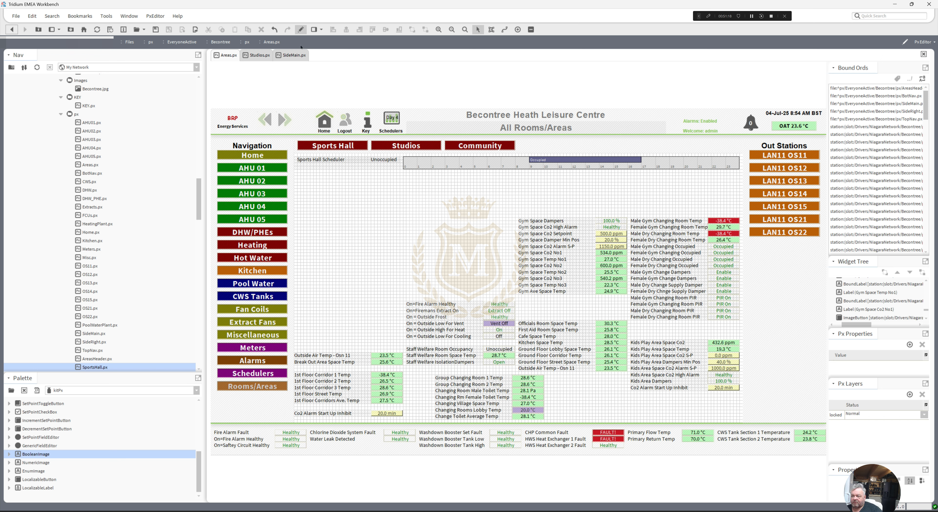
left_click(259, 55)
left_click(352, 129)
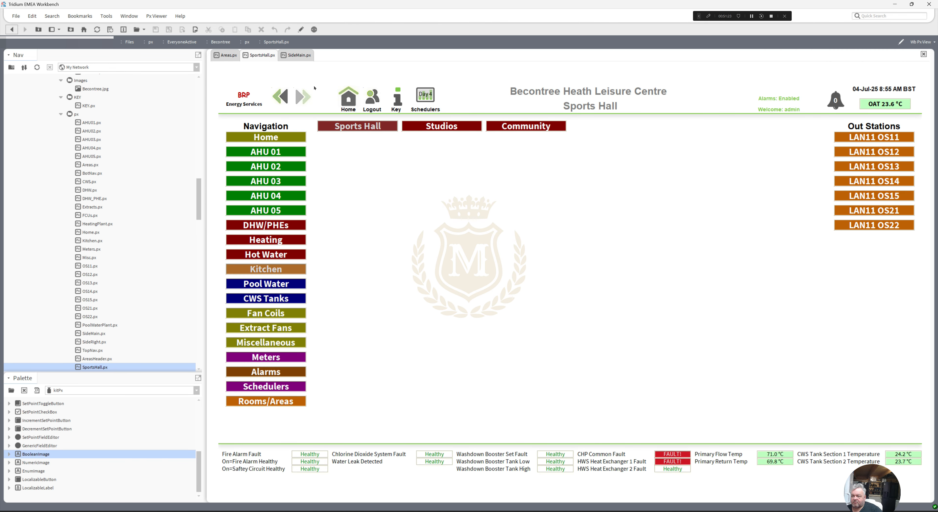
left_click(226, 55)
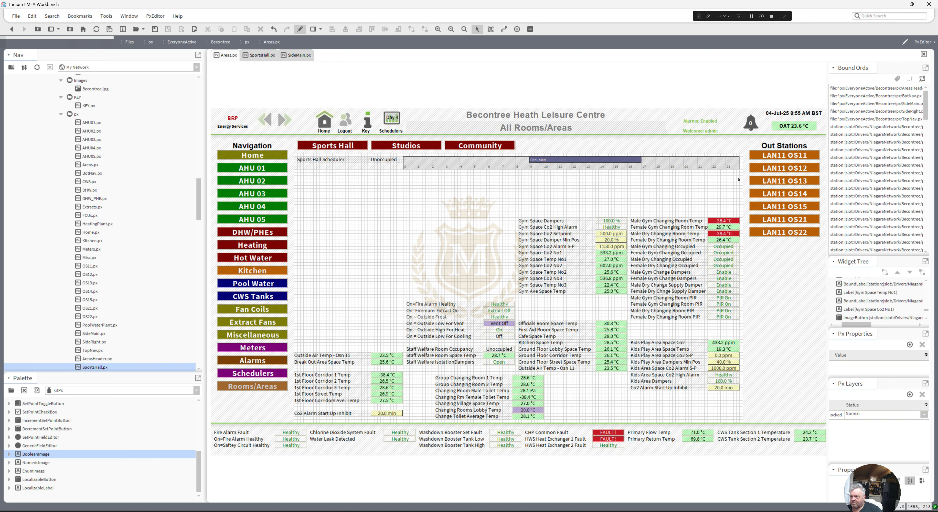
left_click_drag(742, 179, 293, 150)
right_click(337, 163)
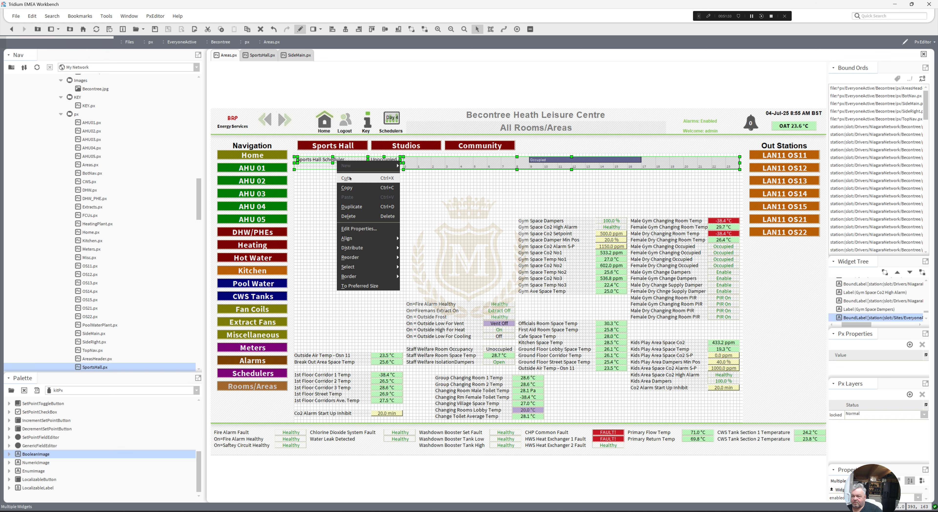
left_click(346, 178)
Paste the Sports Hall Scheduler row onto SportsHall.px, place it directly beneath the header buttons and return to view mode.
left_click(262, 55)
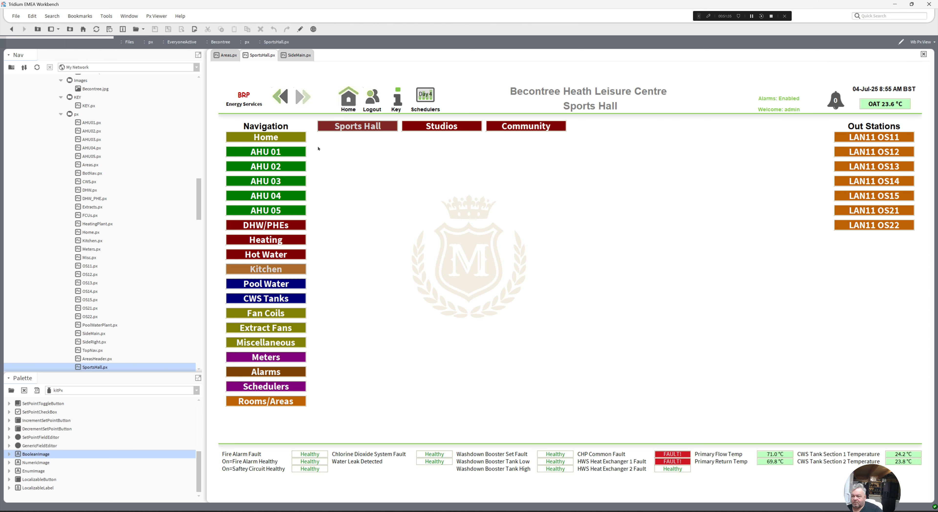
left_click(300, 29)
right_click(337, 180)
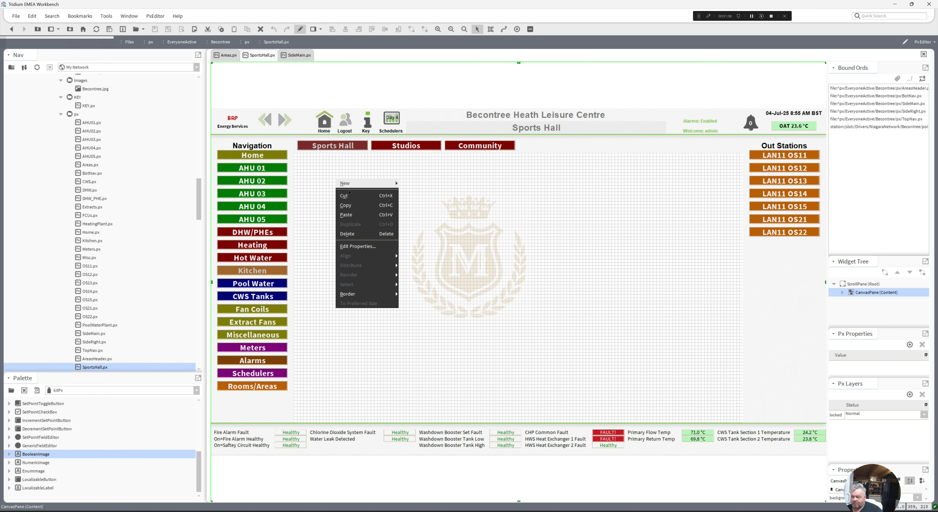
left_click(348, 214)
left_click_drag(383, 184, 344, 160)
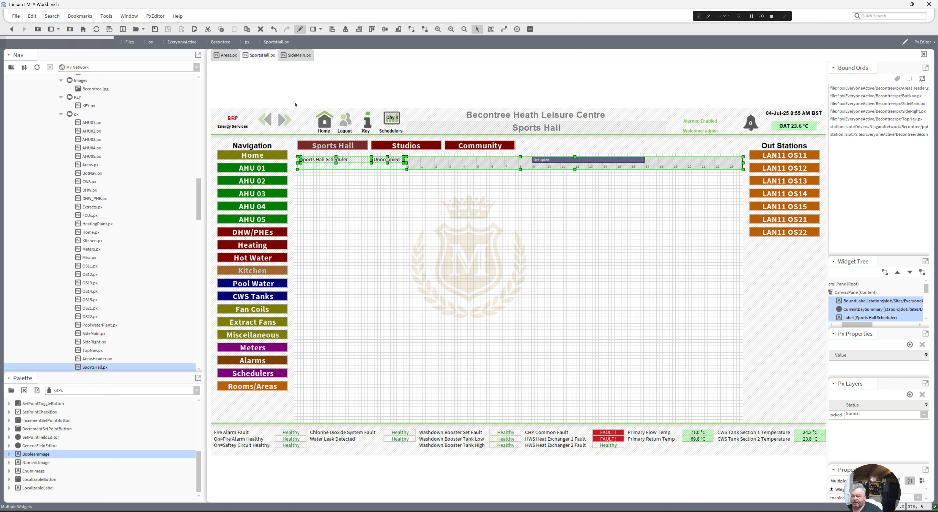
left_click(299, 29)
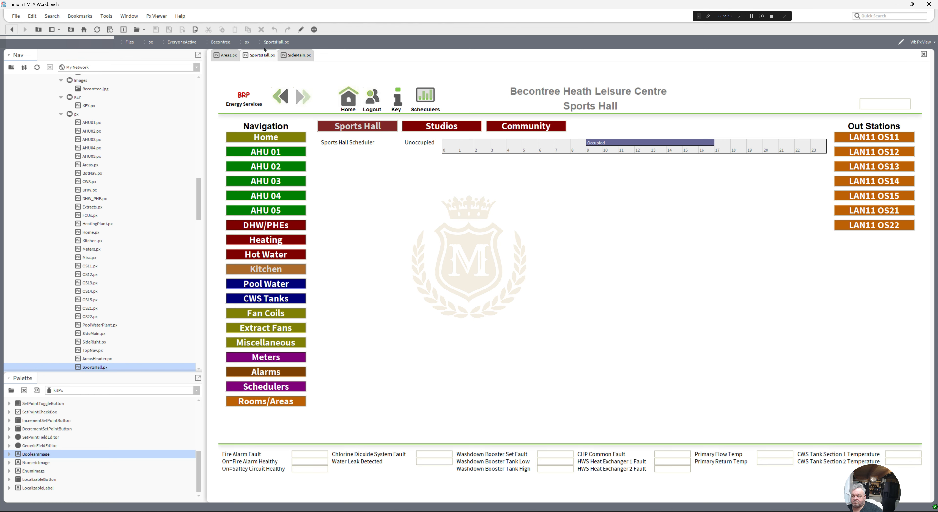
Open AreasHeader.px for editing and duplicate the Community button, placing the copy beside it at the end of the row.
left_click(224, 55)
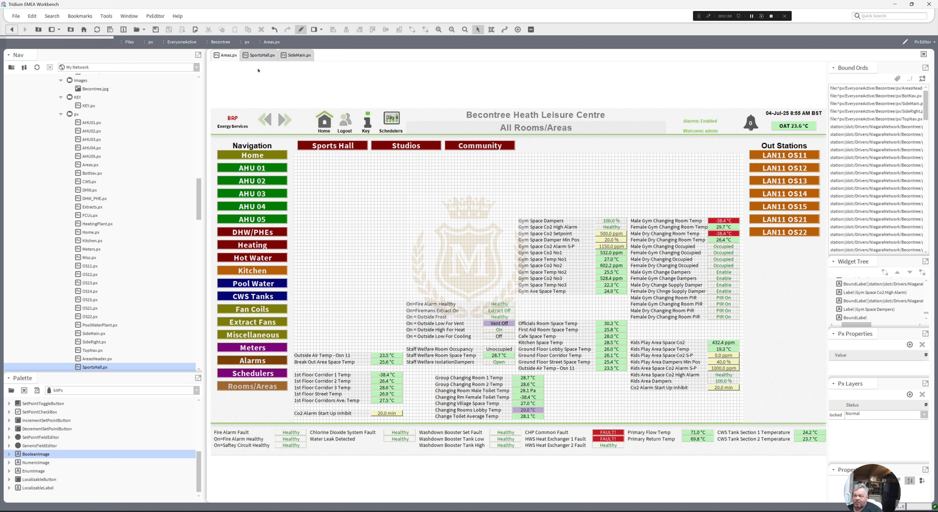
left_click(293, 56)
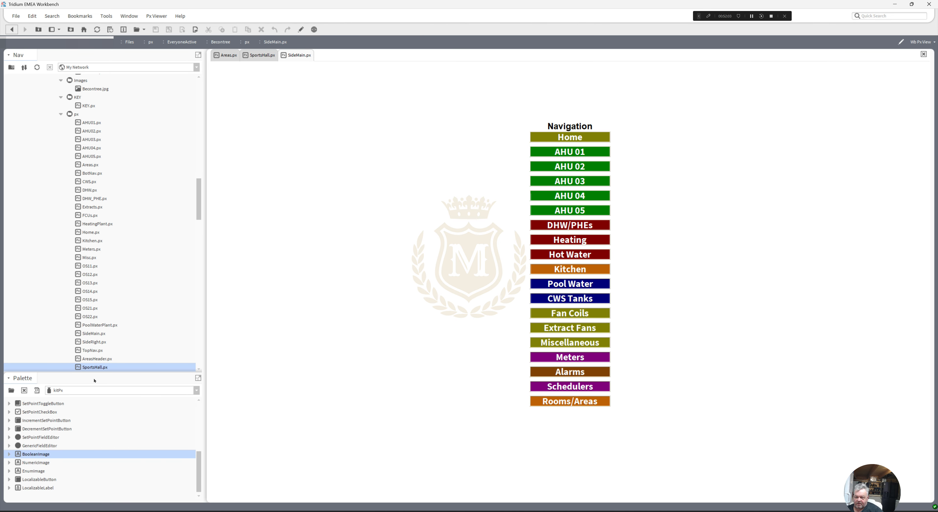
double_click(93, 359)
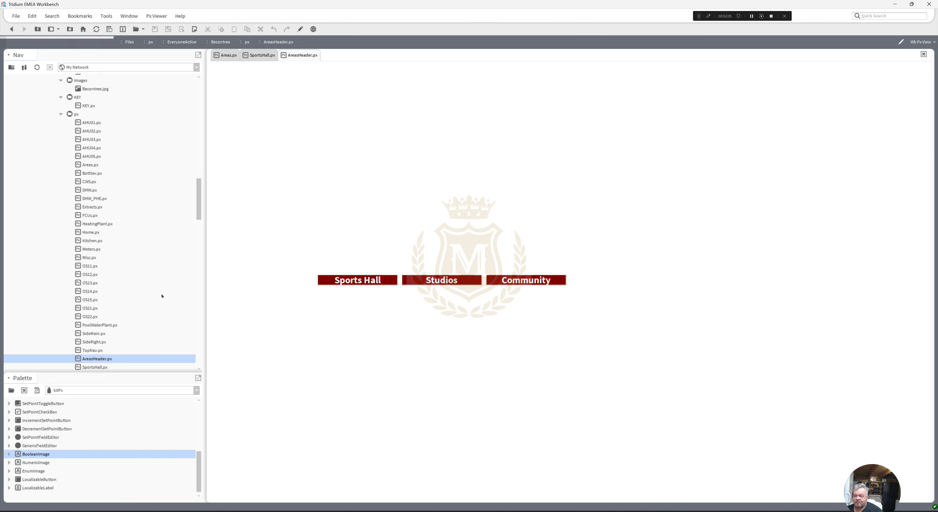
left_click(300, 29)
mouse_move(540, 302)
left_mouse_down()
mouse_move(439, 256)
mouse_move(542, 281)
left_mouse_up()
right_click(459, 279)
left_click(493, 327)
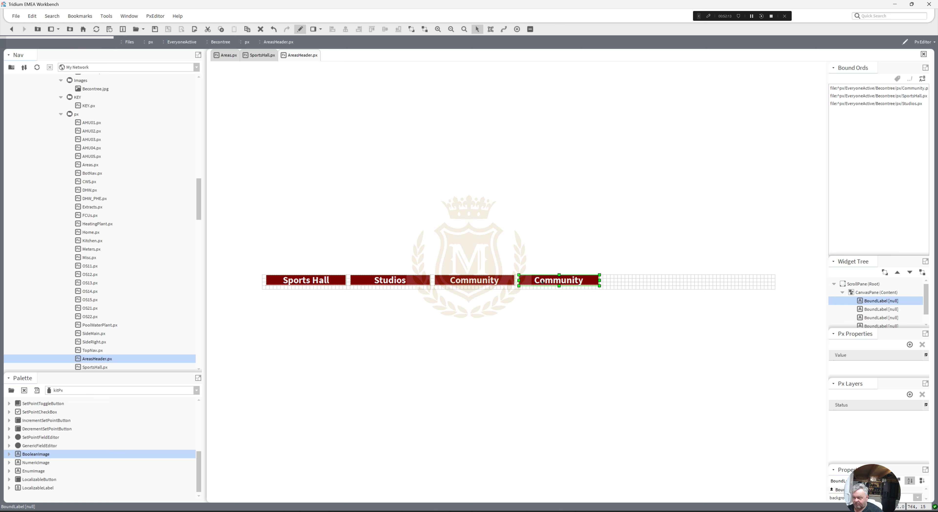
Set the copied header button's text to Changing and its hyperlink to file:^px/EveryoneActive/Becontree/px/Change.px.
double_click(541, 281)
type("C")
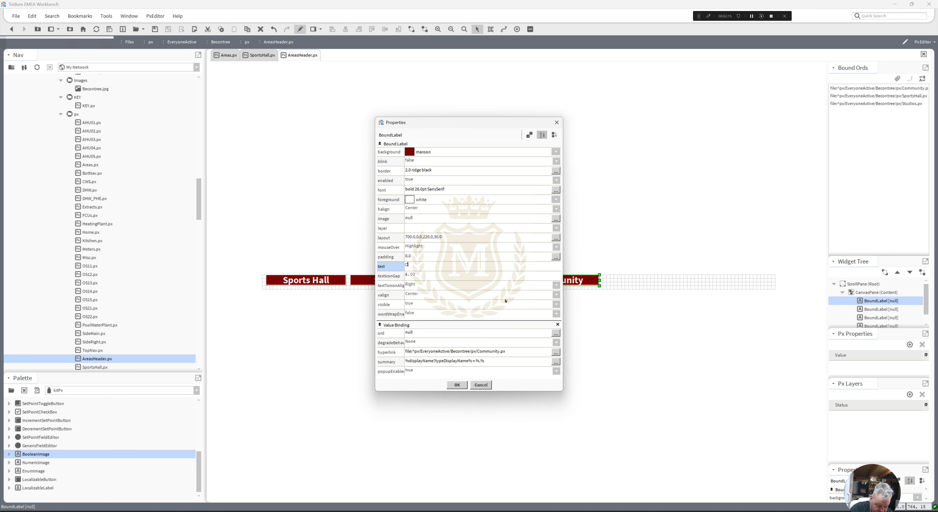
type("hanging")
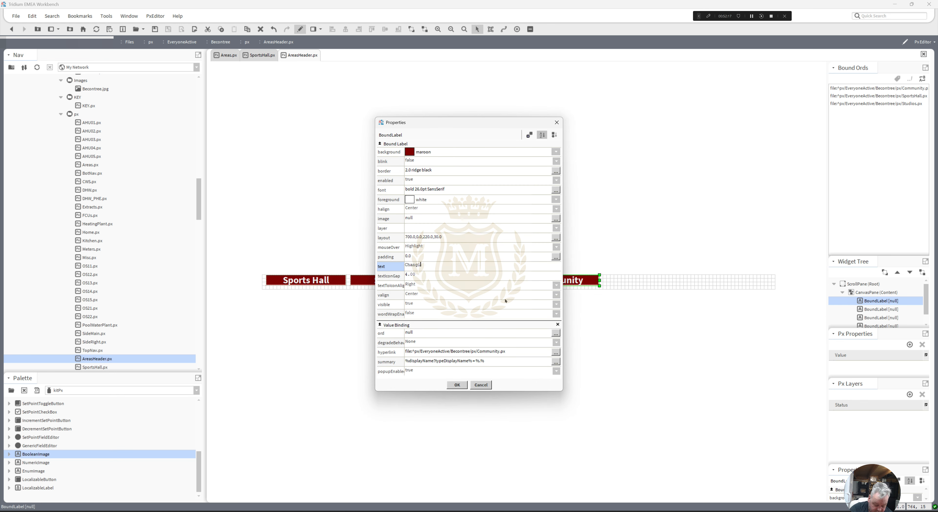
left_click(497, 352)
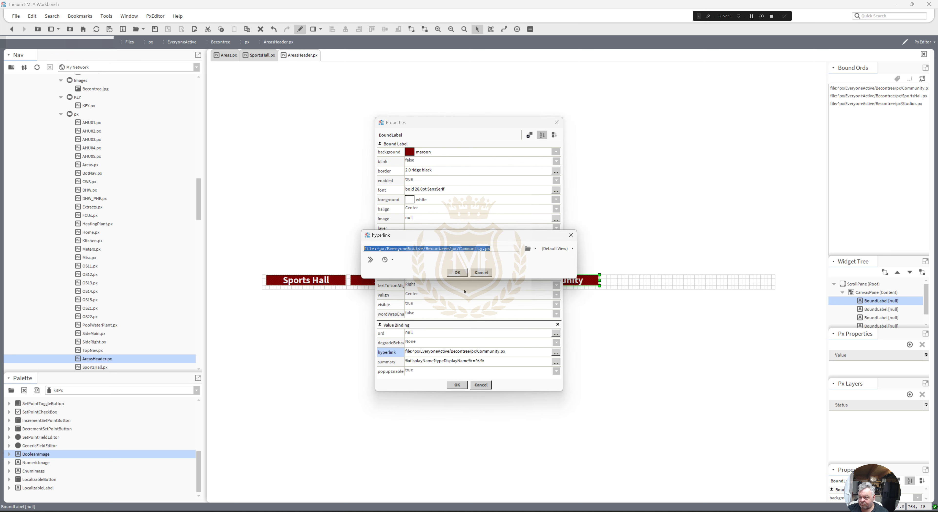
left_click_drag(459, 248, 483, 248)
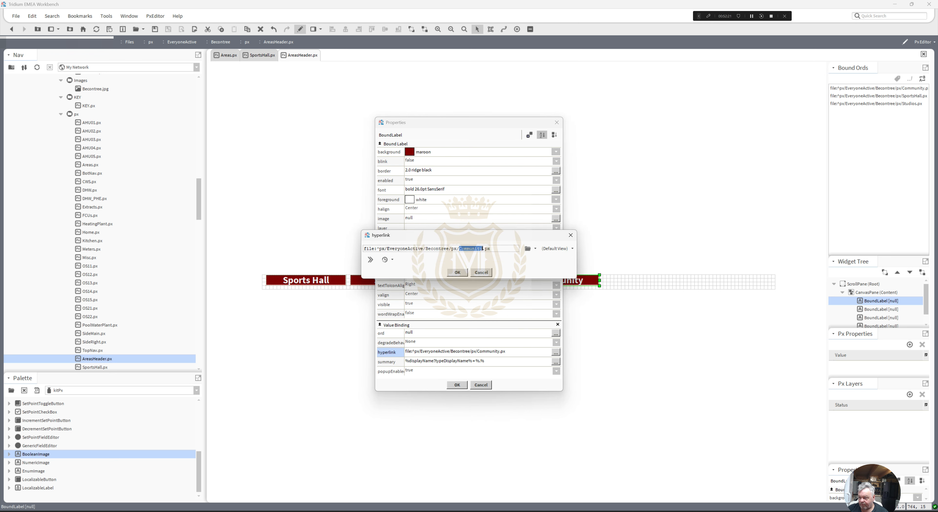
type("C")
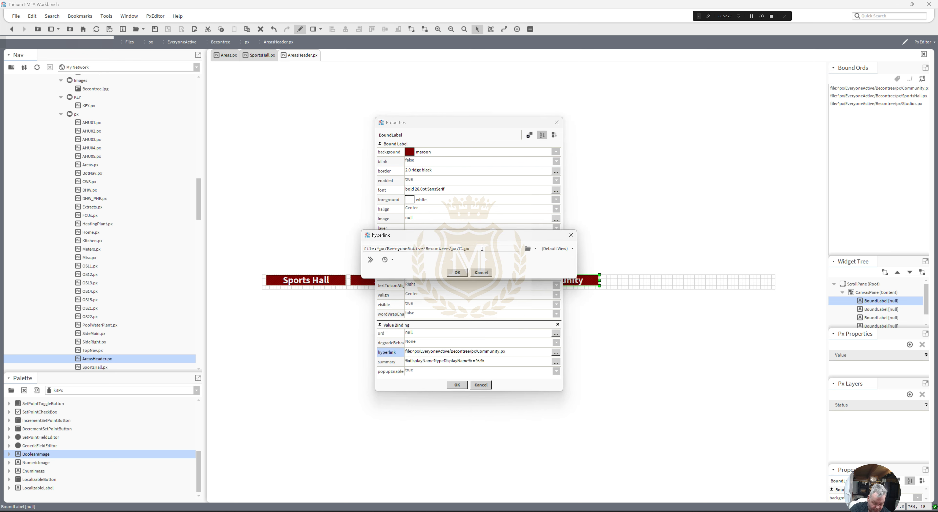
type("hang")
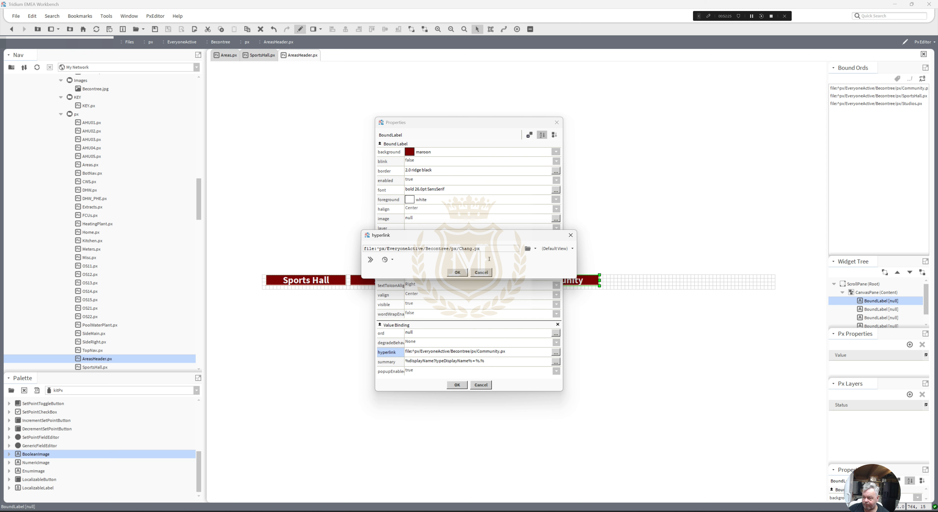
type("e")
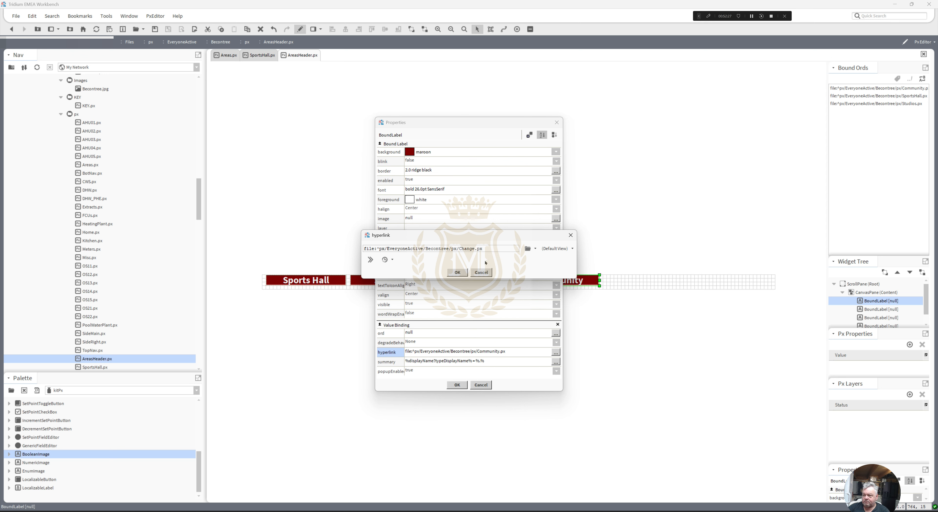
left_click(458, 272)
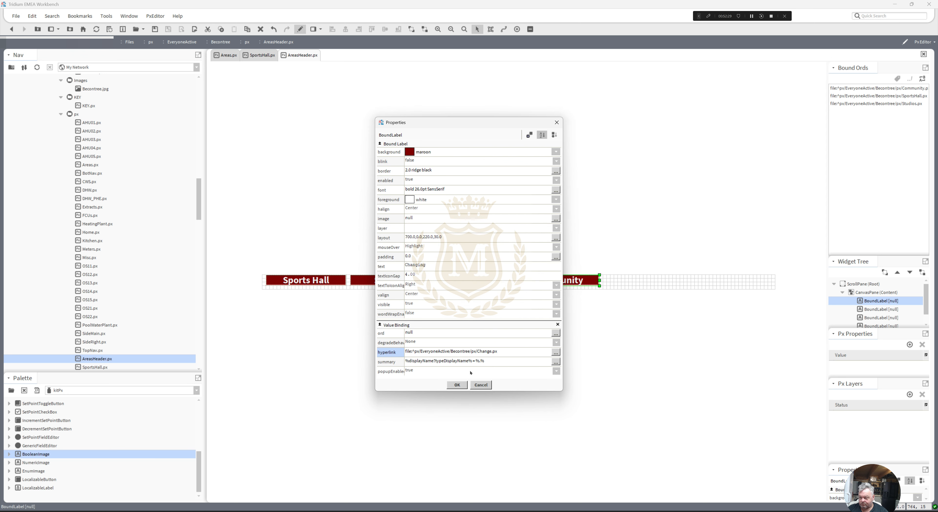
left_click(458, 385)
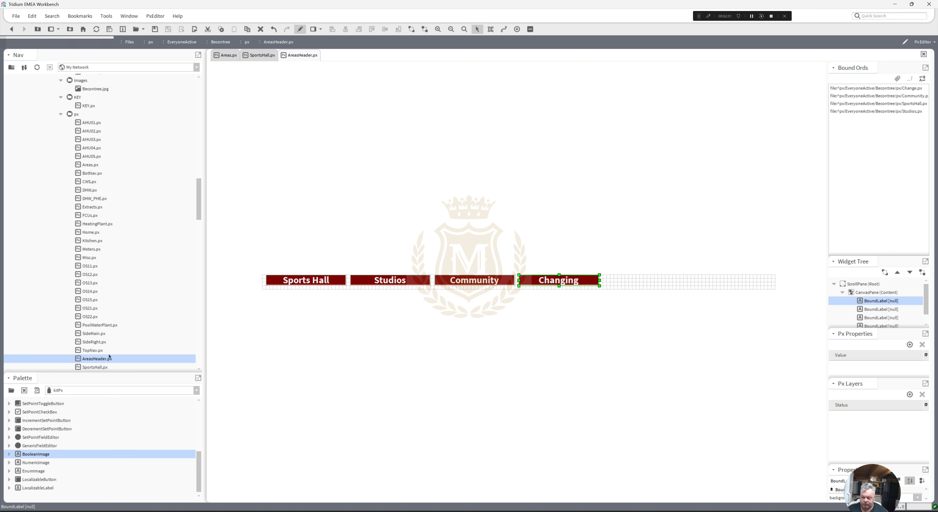
Duplicate SportsHall.px as Change.px and return AreasHeader.px to view mode.
right_click(98, 367)
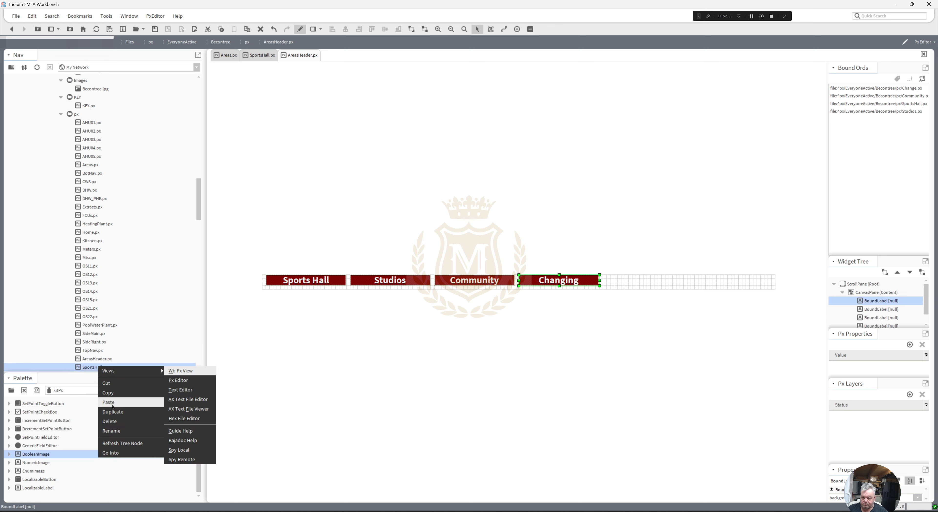
left_click(111, 430)
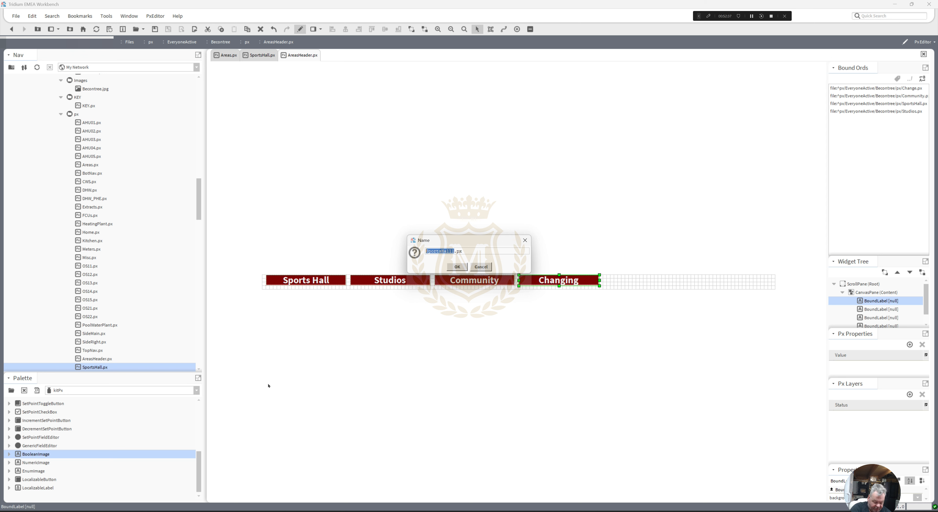
type("Change")
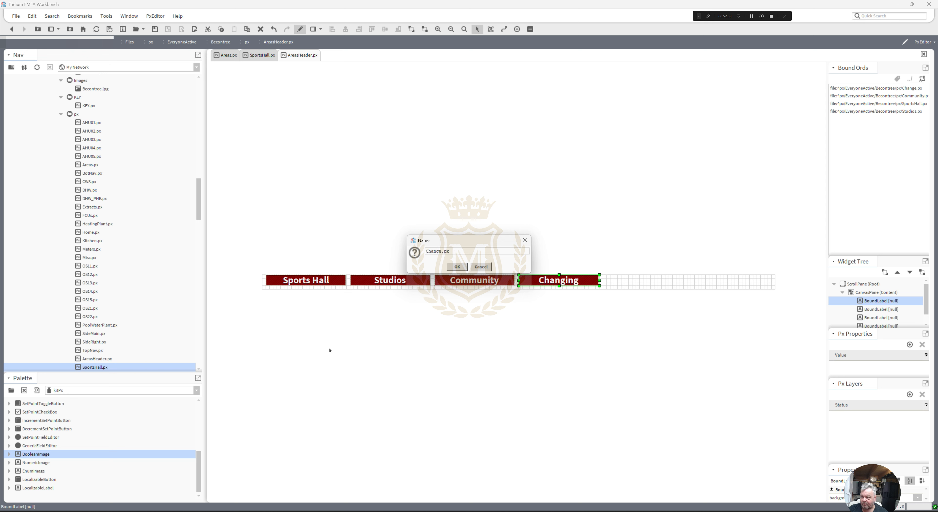
left_click(461, 265)
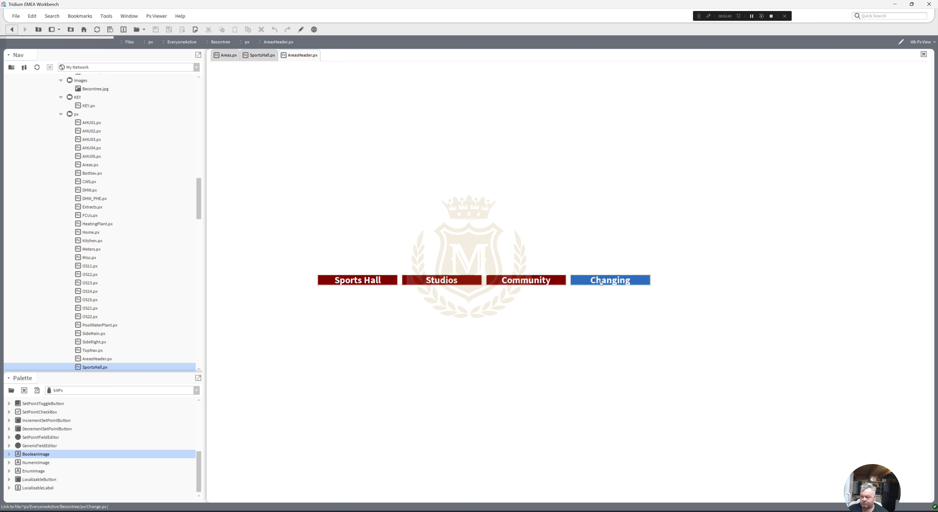
Open Change.px through the Changing header button, switch to editing and delete its Sports Hall Scheduler row.
left_click(601, 281)
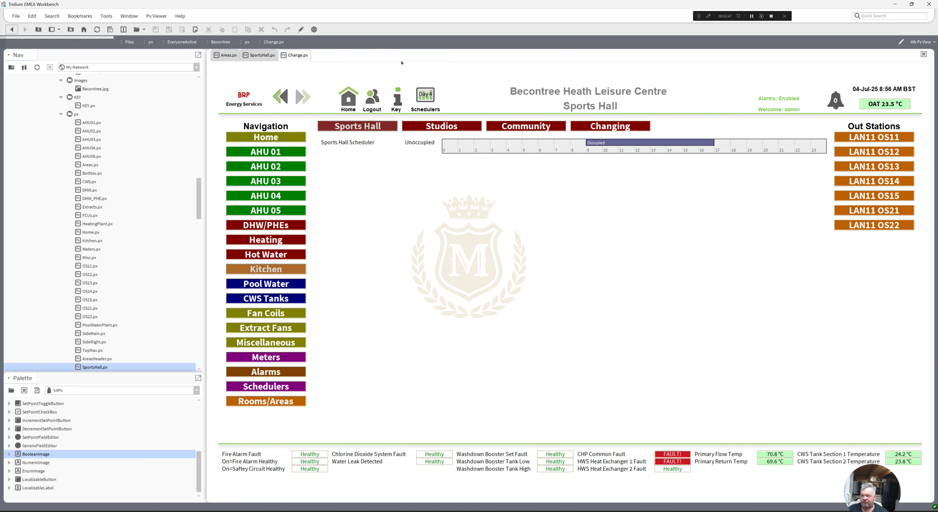
left_click(303, 31)
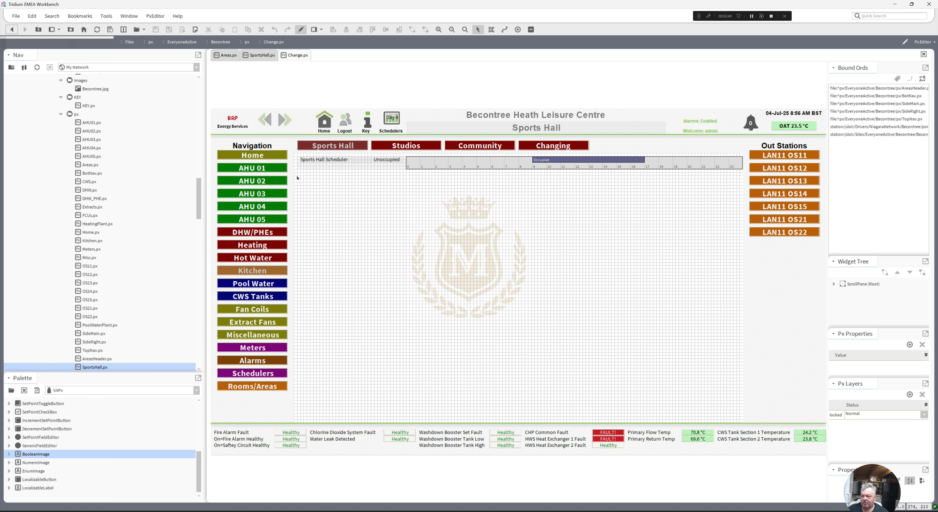
left_click_drag(296, 177, 751, 154)
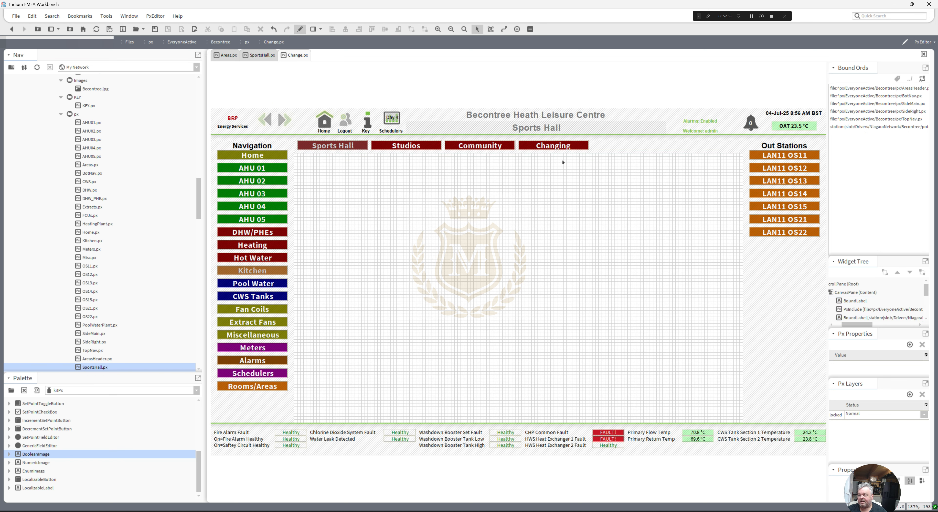
key("Delete")
Cut the block from Group Changing Room 1 Temp to Change Toilet Average Temp from Areas.px.
left_click(227, 55)
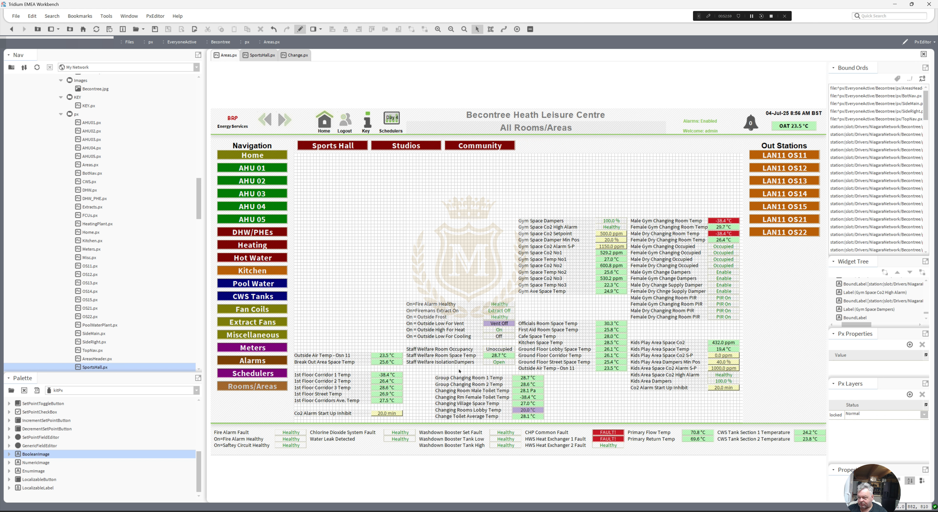
left_click_drag(426, 370, 568, 433)
right_click(482, 380)
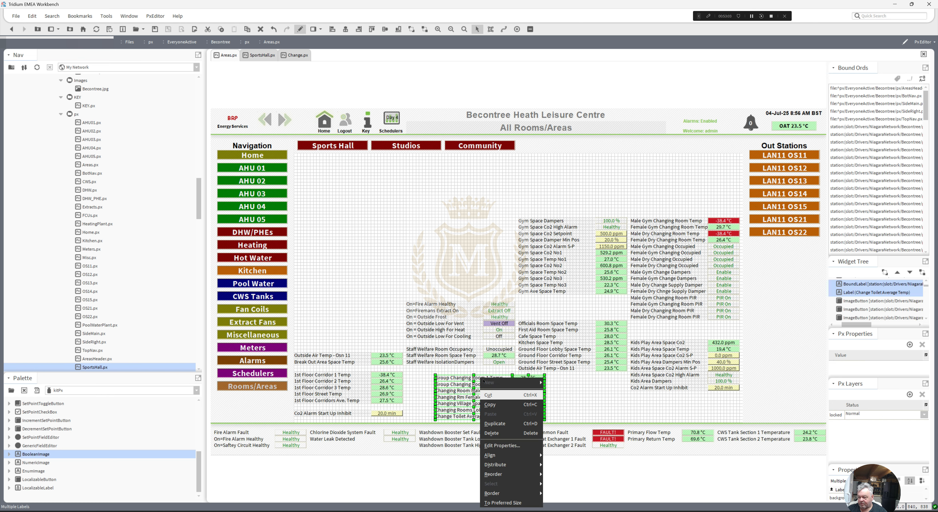
left_click(488, 394)
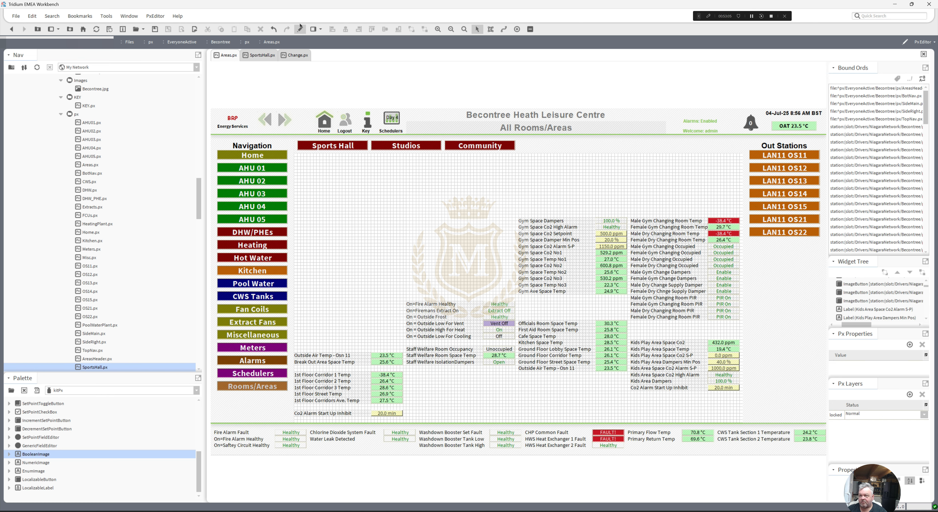
Paste the changing room temperatures beneath the header on Change.px, move the highlight overlay onto the Changing button and return to view mode.
left_click(298, 55)
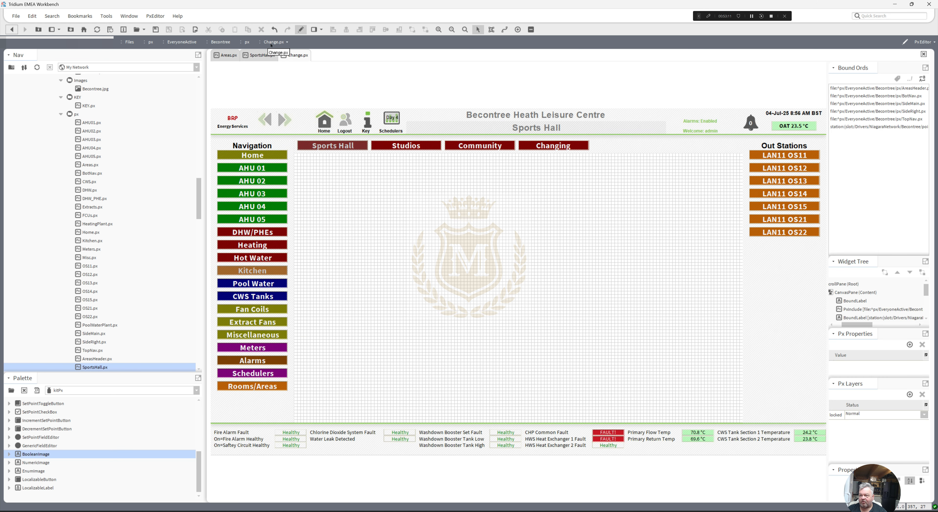
right_click(335, 177)
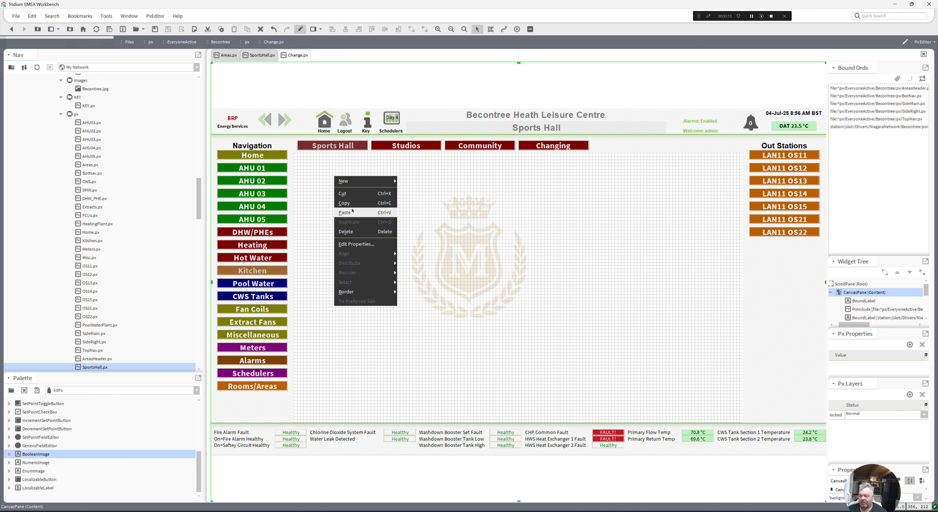
left_click(345, 212)
left_click_drag(363, 182, 543, 144)
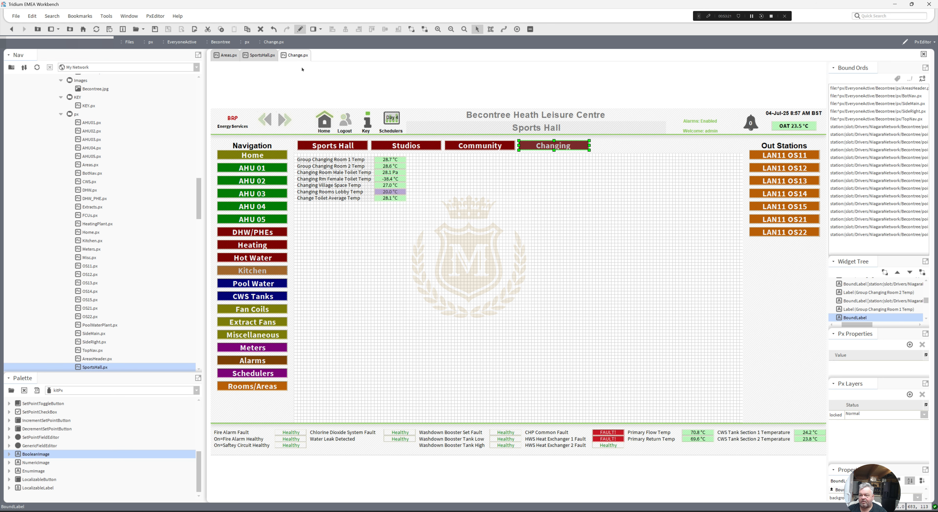
left_click(300, 30)
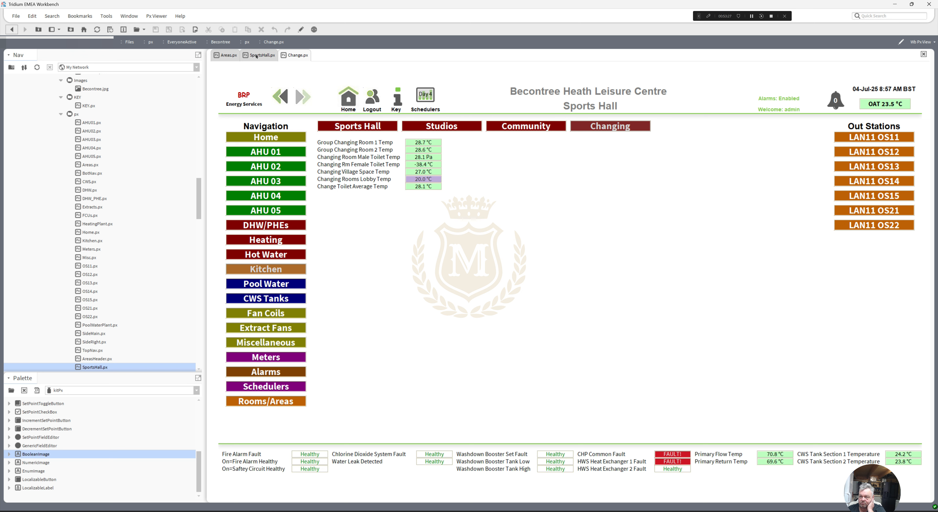
Refresh the header on SportsHall.px by entering and leaving edit mode, and close that page.
left_click(257, 55)
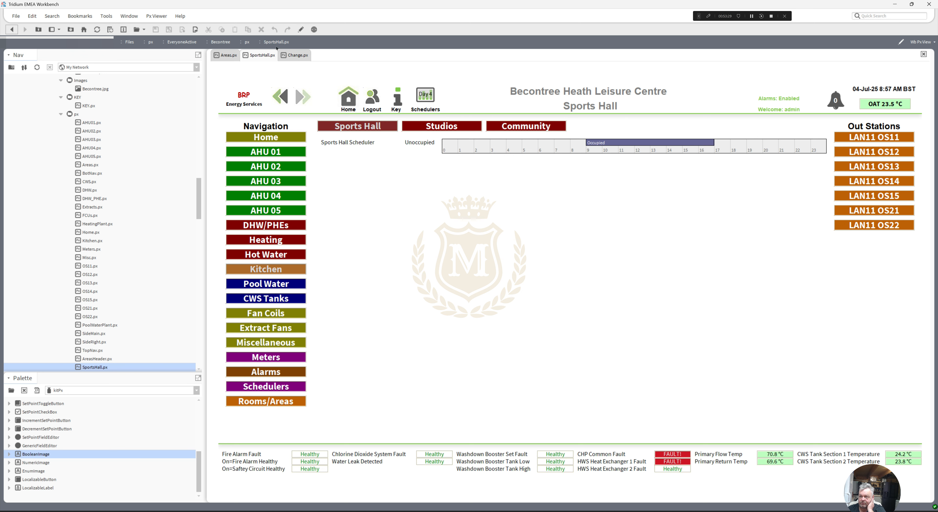
left_click(300, 30)
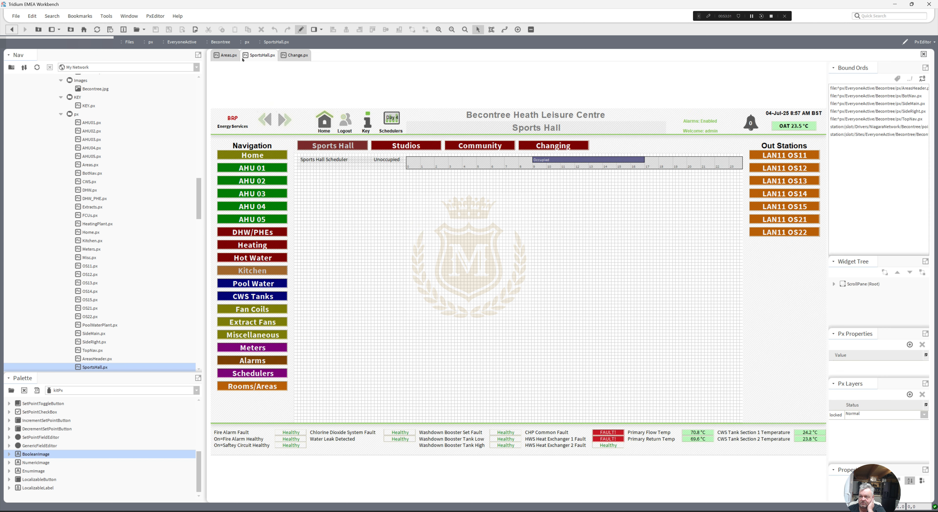
left_click(299, 30)
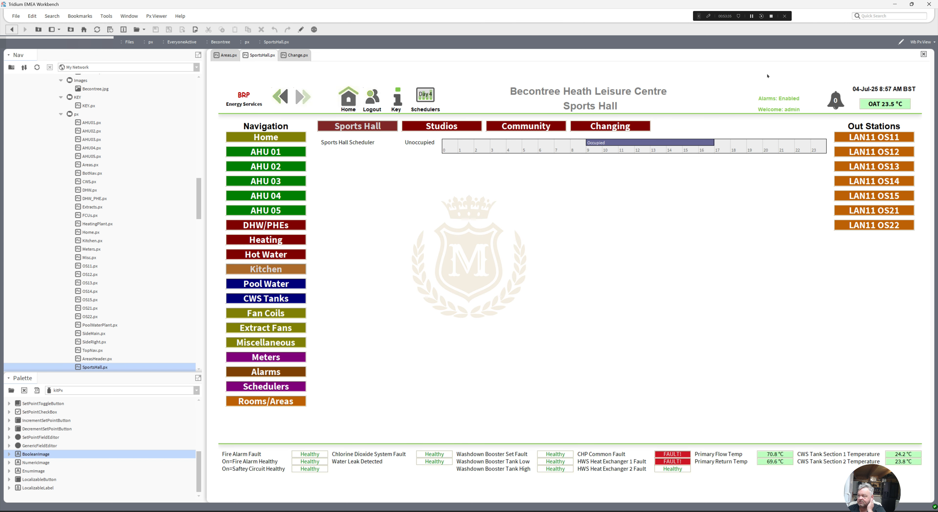
left_click(924, 54)
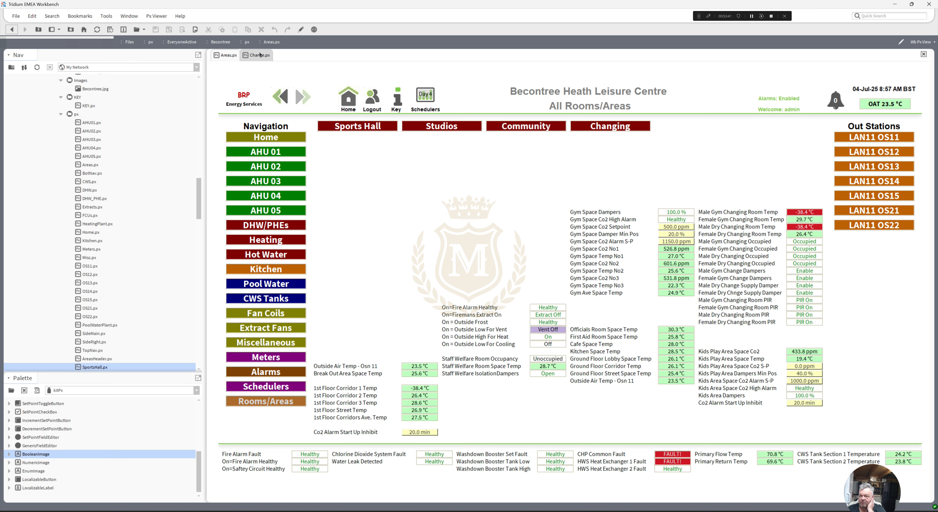
Cut the Male and Female Gym and Dry Changing points from Areas.px and return the page to view mode.
left_click(260, 55)
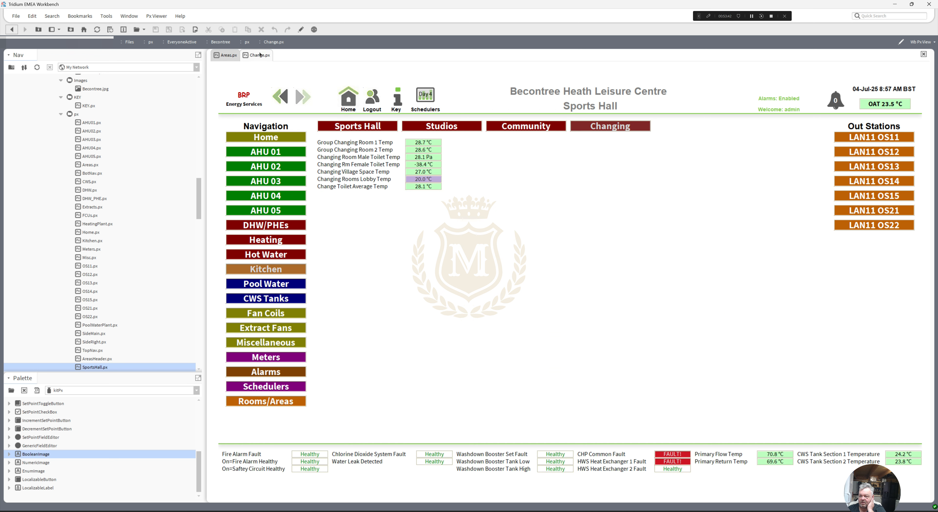
left_click(231, 55)
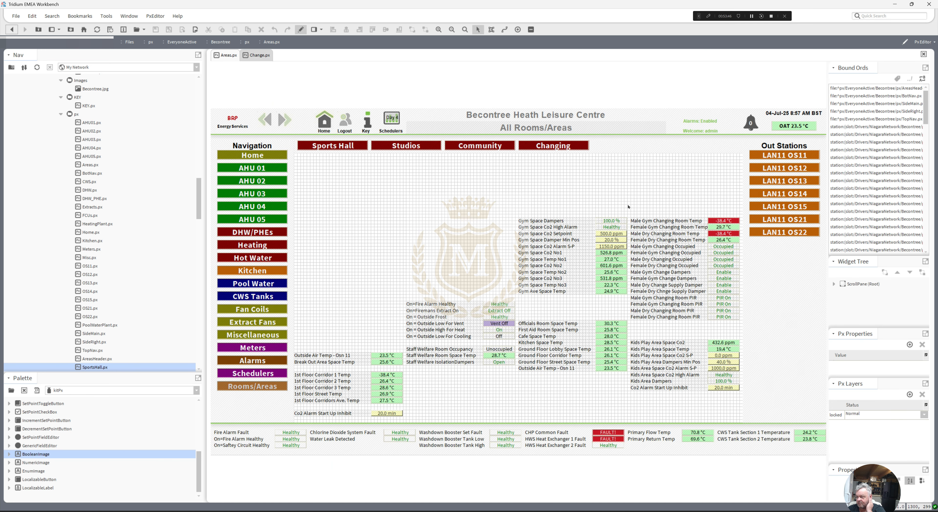
left_click_drag(629, 206, 746, 327)
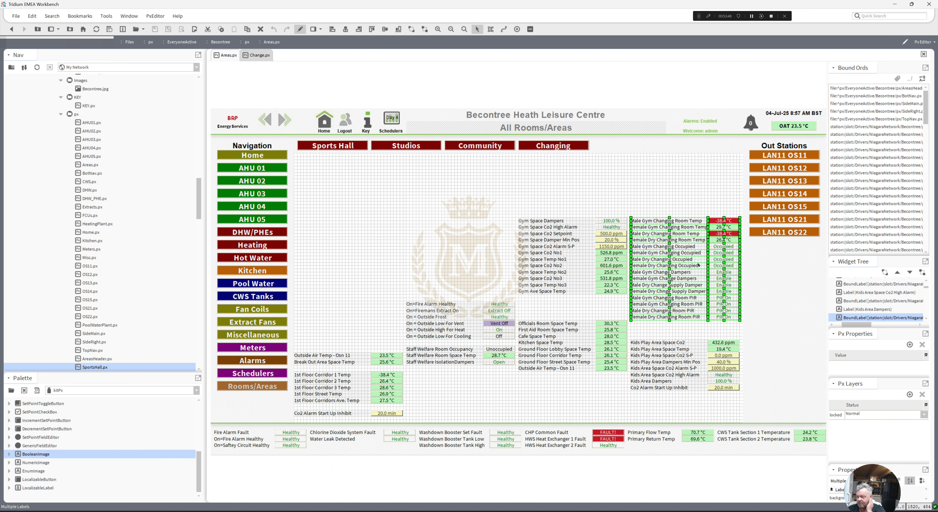
right_click(657, 222)
left_click(668, 238)
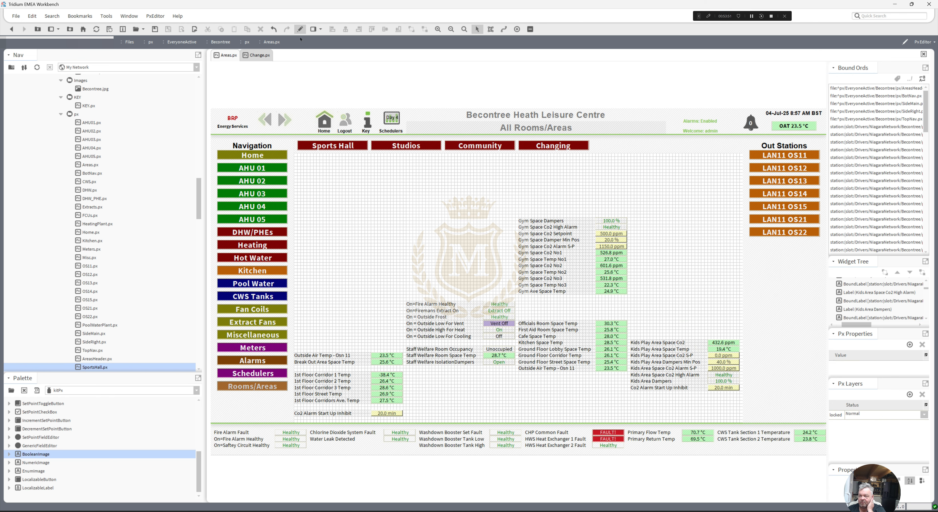
left_click(300, 30)
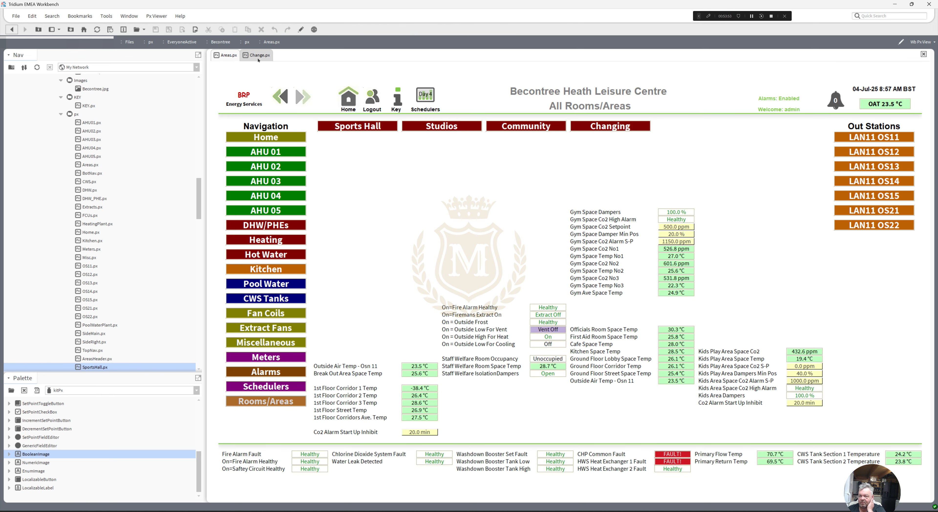
Paste the Gym and Dry Changing points onto Change.px and align them below the existing changing room temperatures.
left_click(256, 56)
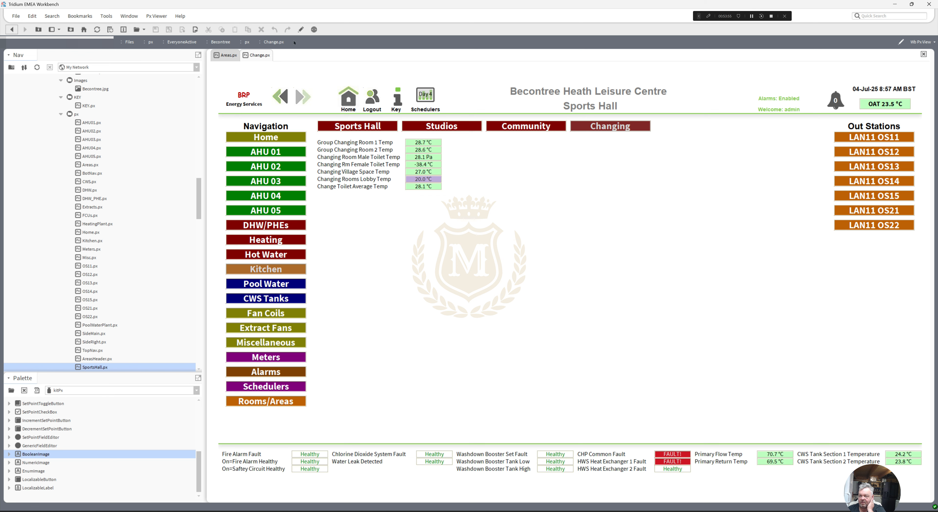
left_click(301, 30)
right_click(358, 229)
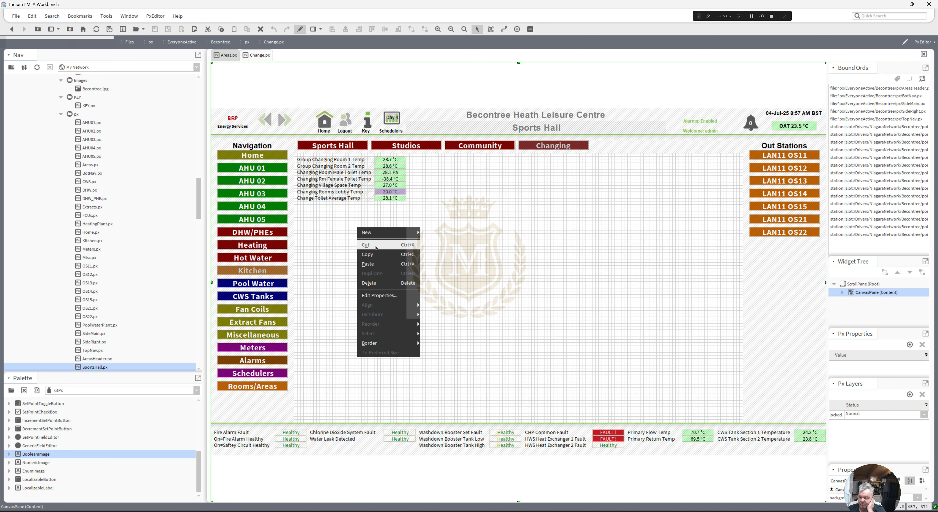
left_click(376, 263)
left_click_drag(378, 227, 318, 204)
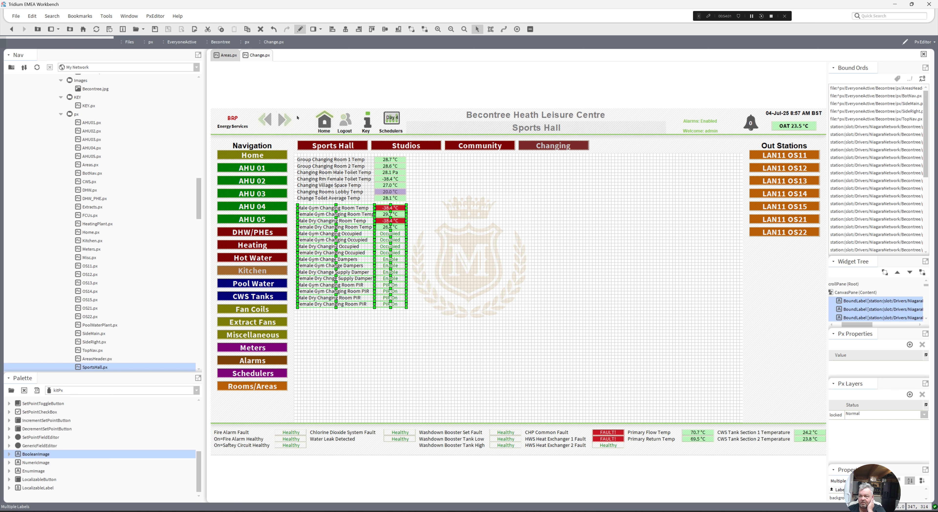
Return Change.px to view mode and test the header links between the Sports Hall and Changing pages.
left_click(300, 31)
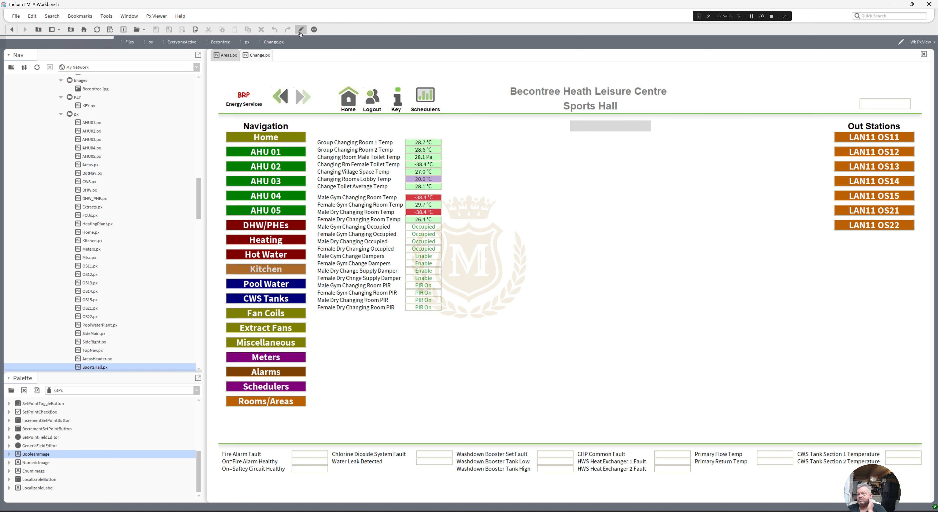
left_click(515, 128)
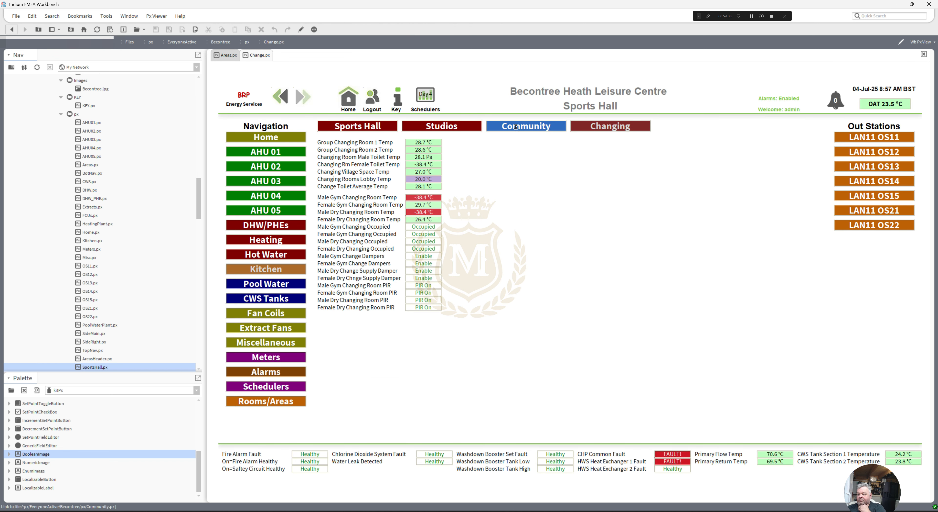
left_click(367, 127)
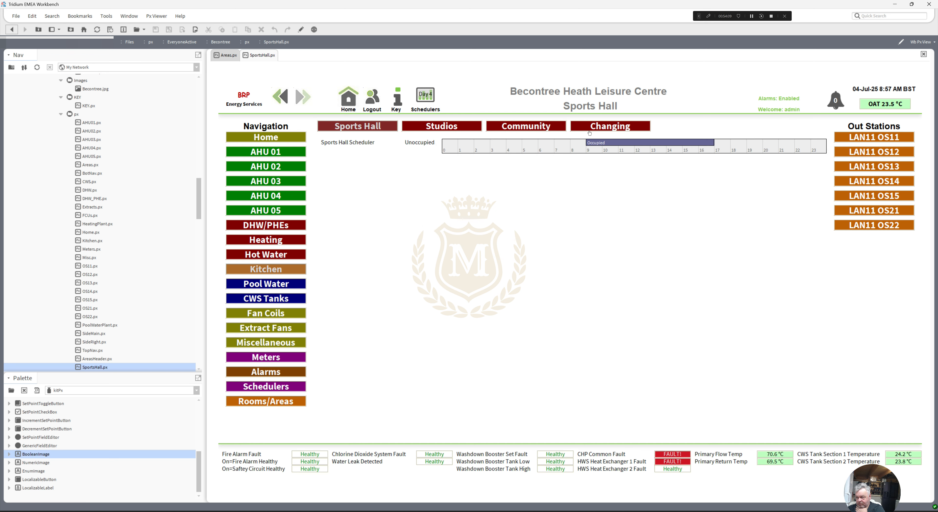
left_click(595, 130)
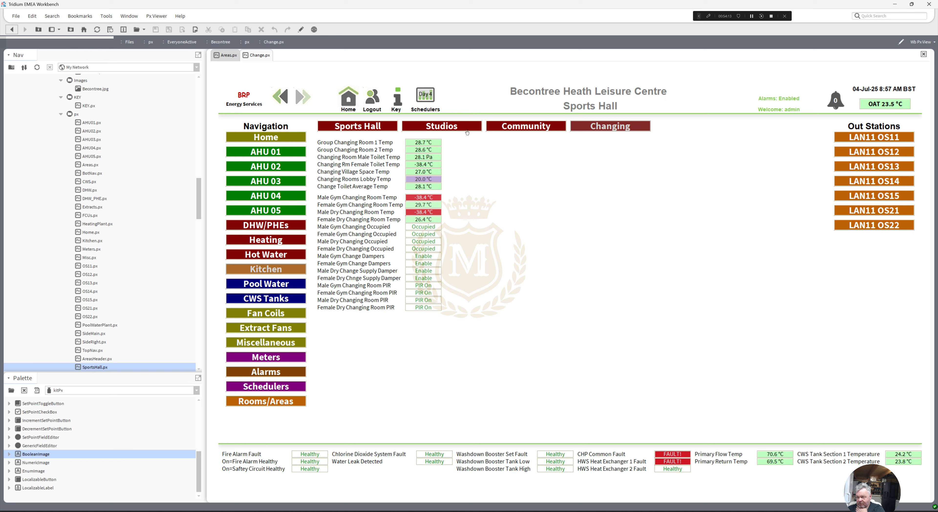
left_click(373, 127)
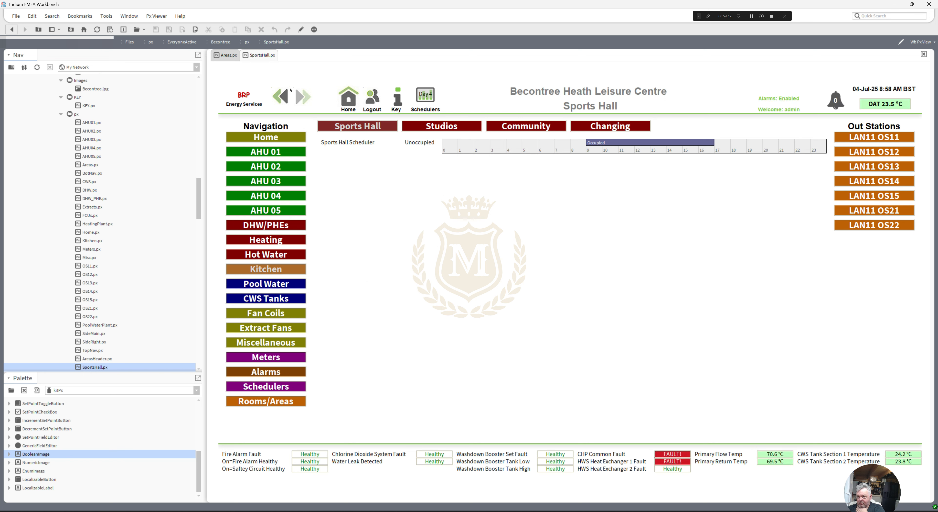
Open AreasHeader.px in its own tab, keeping Areas.px open, and put it into edit mode.
left_click(225, 57)
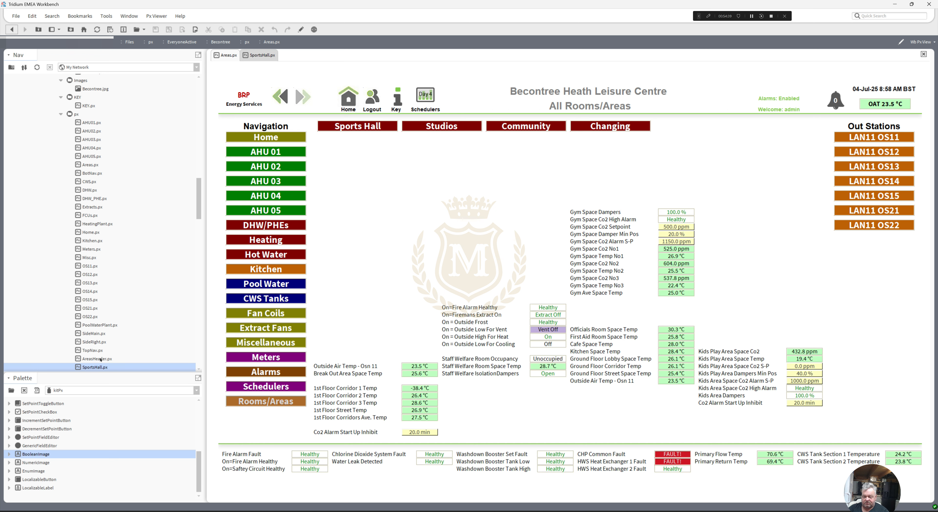
left_click(101, 359)
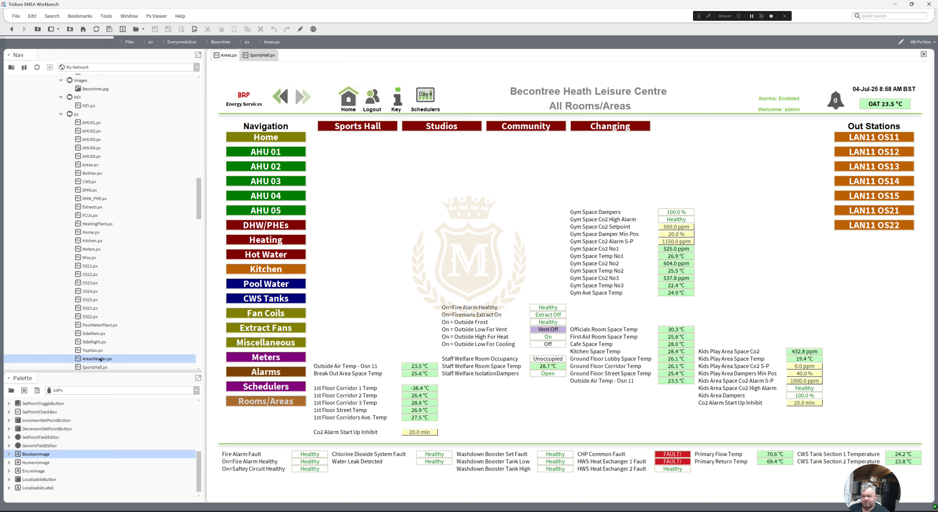
double_click(100, 359)
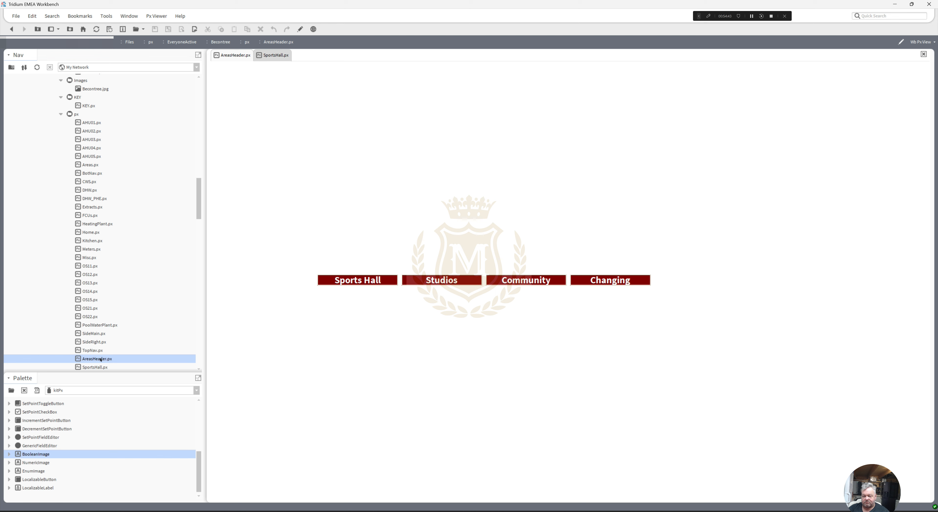
left_click(11, 29)
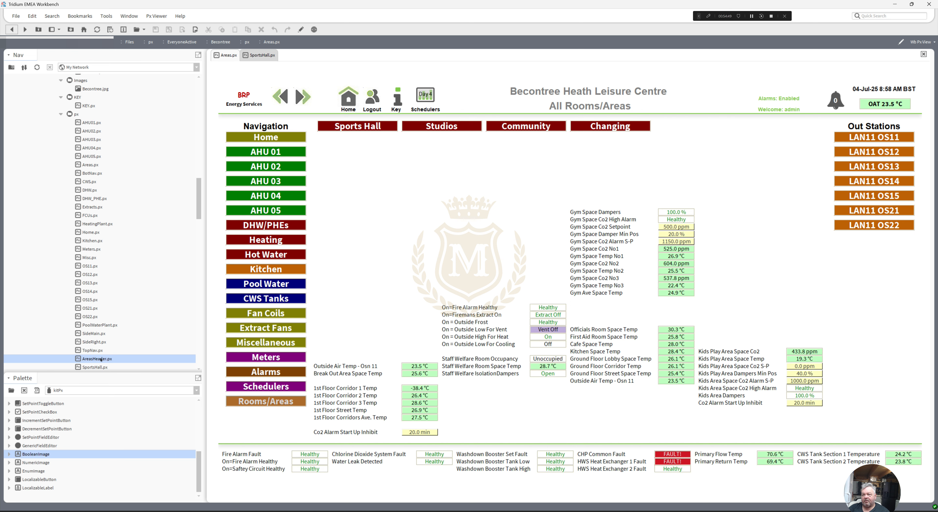
double_click(100, 359)
left_click(300, 29)
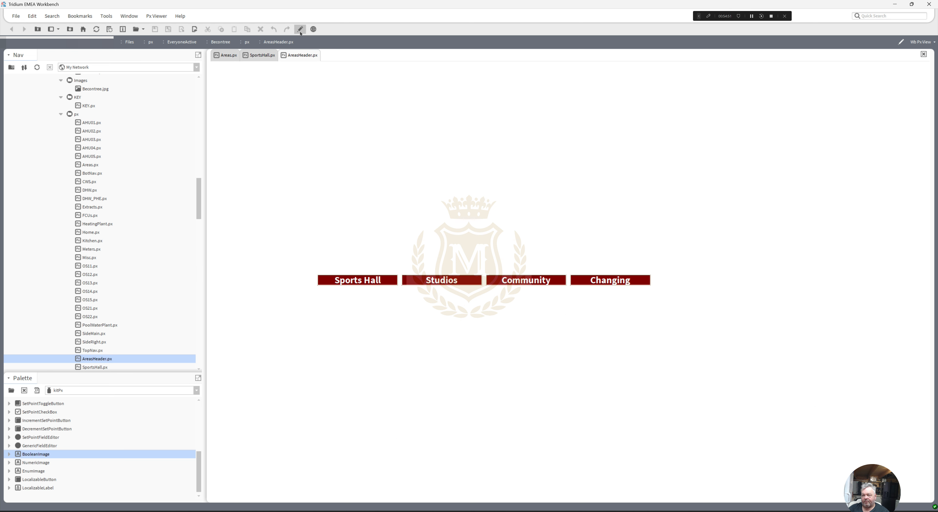
Change the text of the Changing button in AreasHeader.px to "Changing Areas".
left_click_drag(617, 302, 568, 334)
double_click(556, 281)
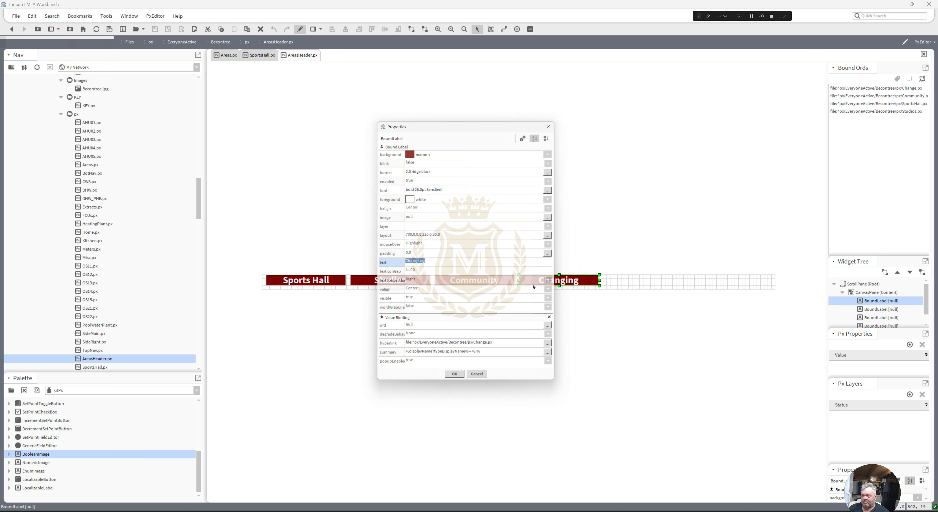
left_click(433, 266)
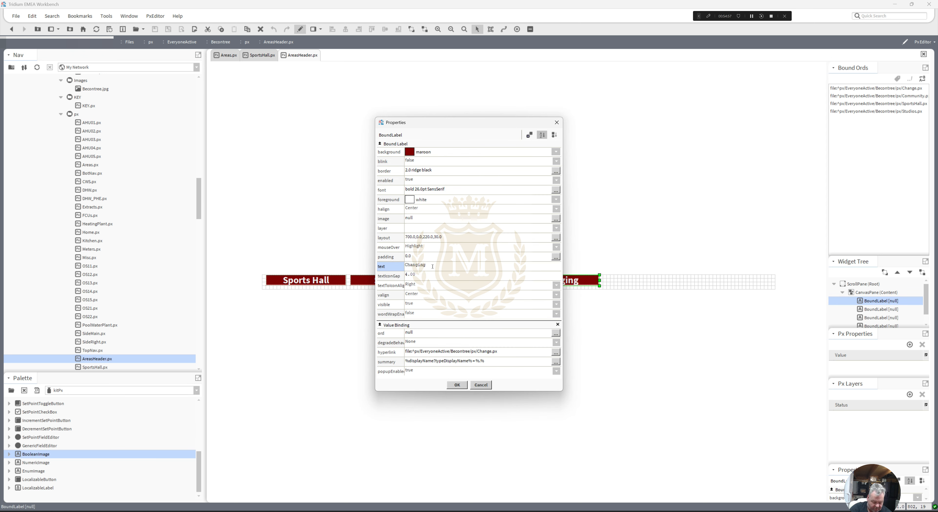
type("Areas")
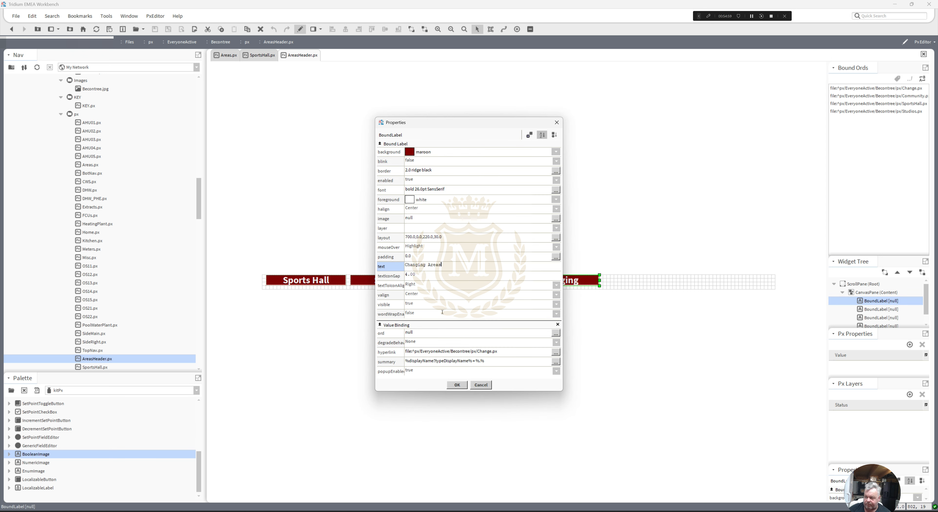
left_click(457, 384)
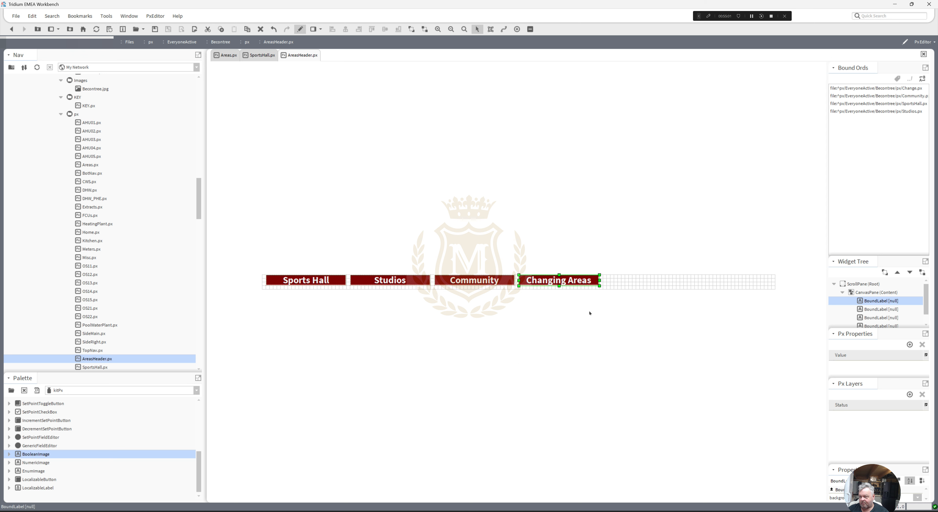
Change the text of the Community button in AreasHeader.px to "Community Area".
left_click_drag(608, 296, 515, 261)
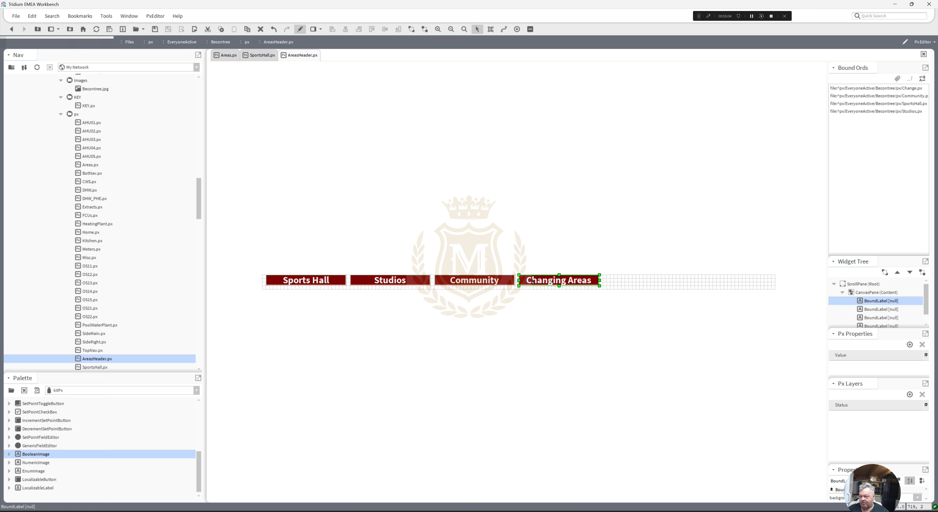
left_click(493, 282)
double_click(492, 282)
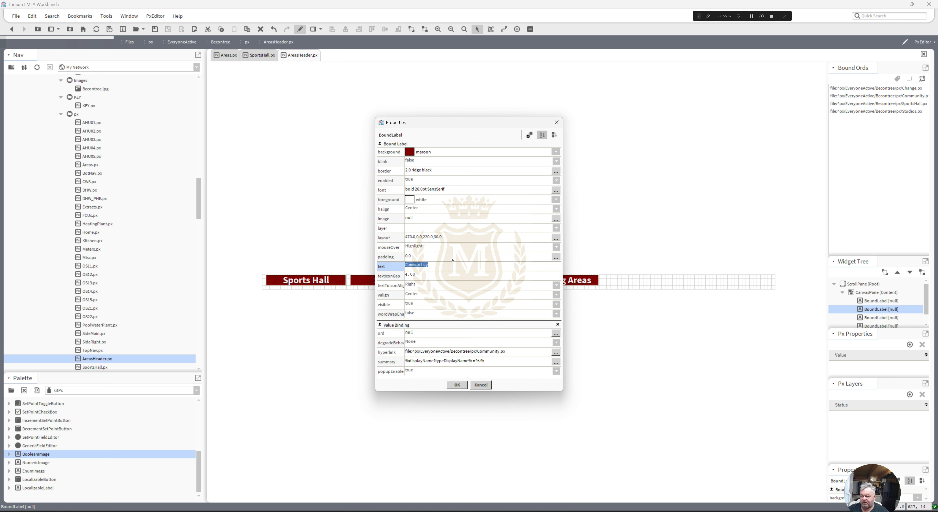
left_click(443, 264)
type("A")
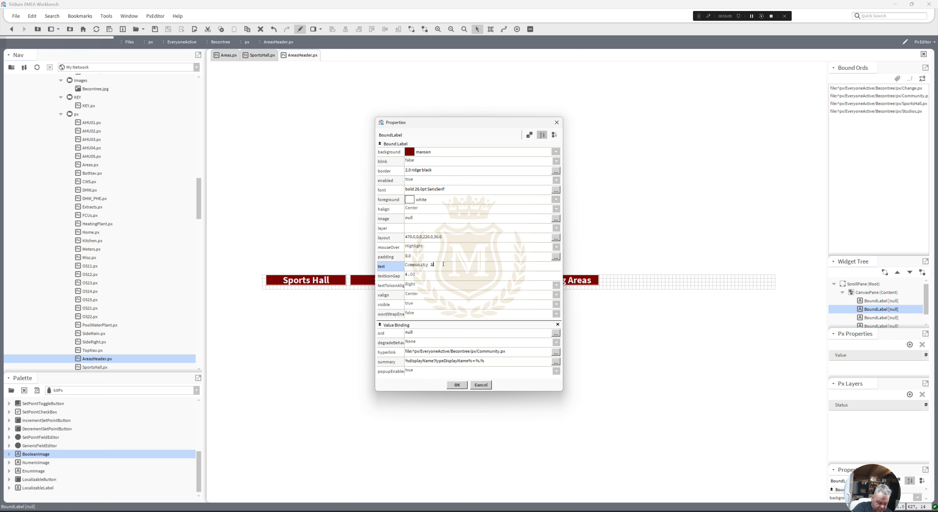
type("rea")
left_click(458, 384)
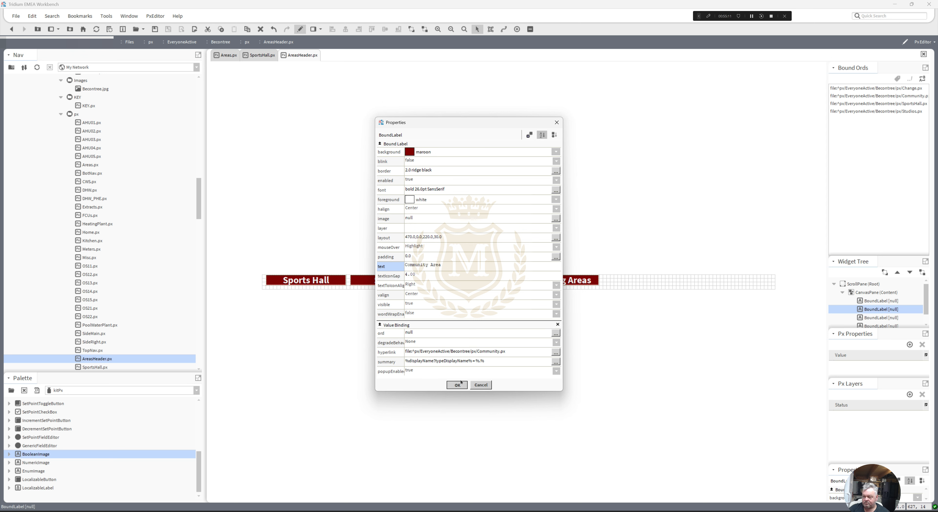
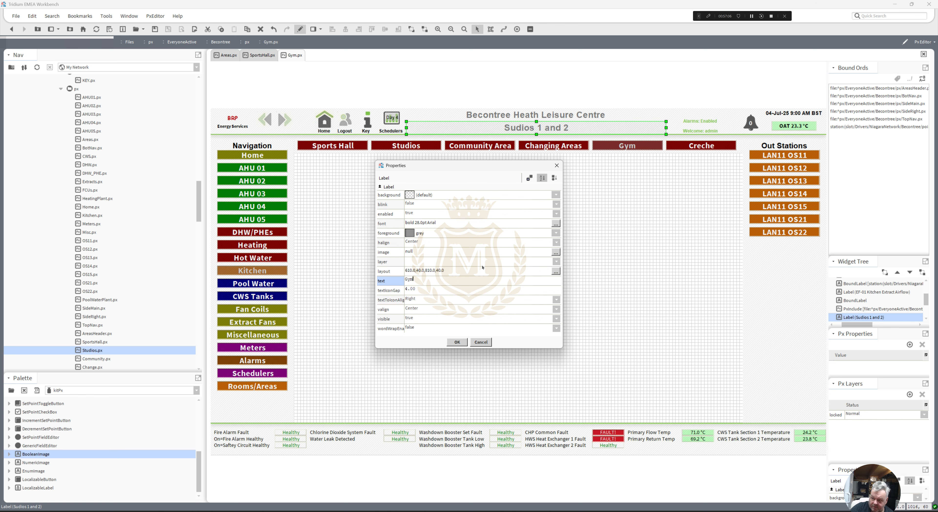
Apply "Gym" as the page title on Gym.px and return the page to view mode.
left_click(458, 342)
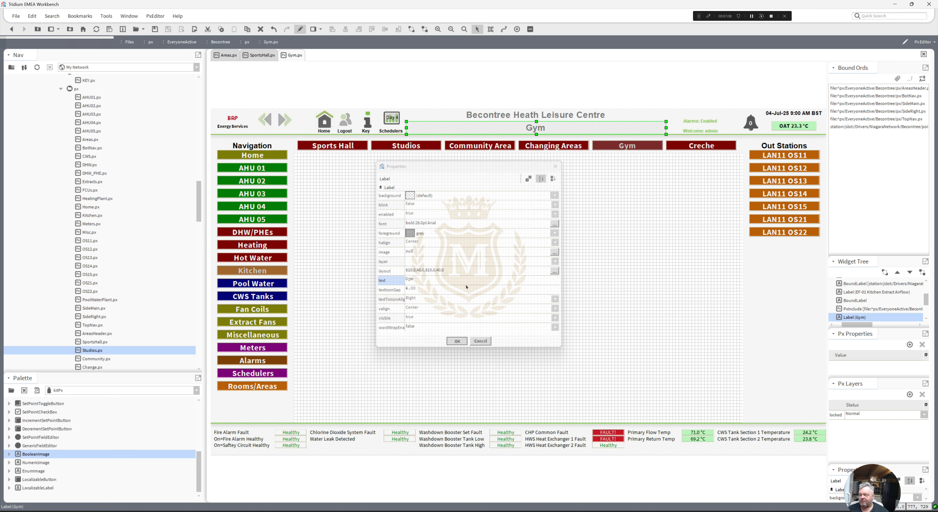
left_click(301, 30)
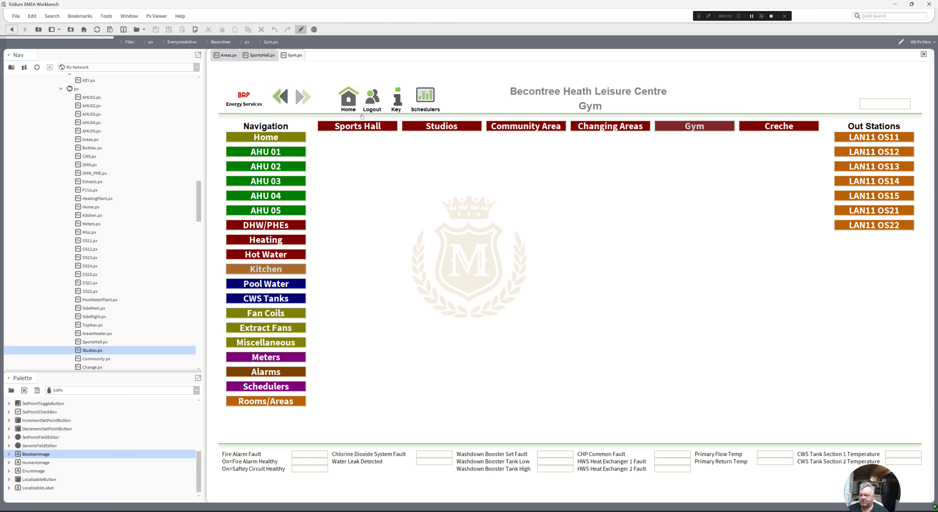
Correct the page title on Studios.px to "Studios 1 and 2" and return the page to view mode.
left_click(431, 125)
left_click(301, 30)
double_click(522, 127)
left_click_drag(420, 279, 373, 278)
type("Studi")
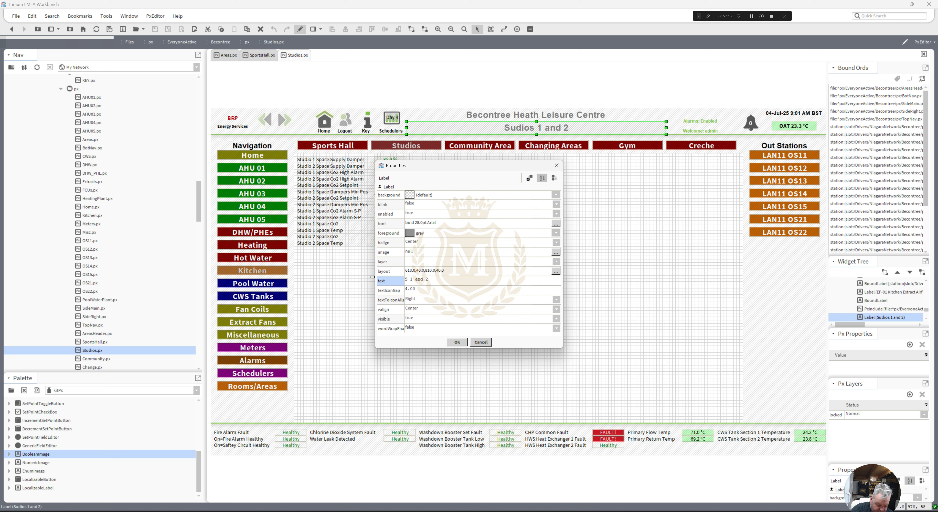
type("os")
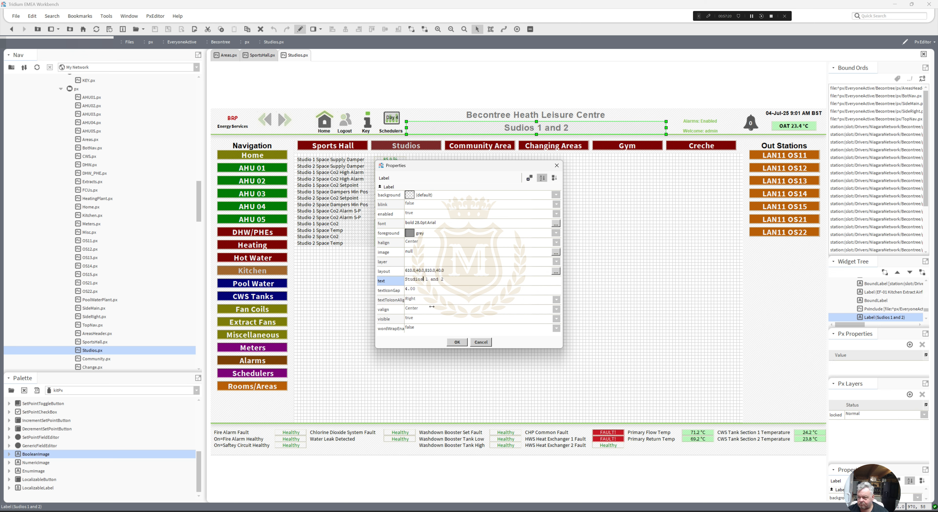
left_click(456, 341)
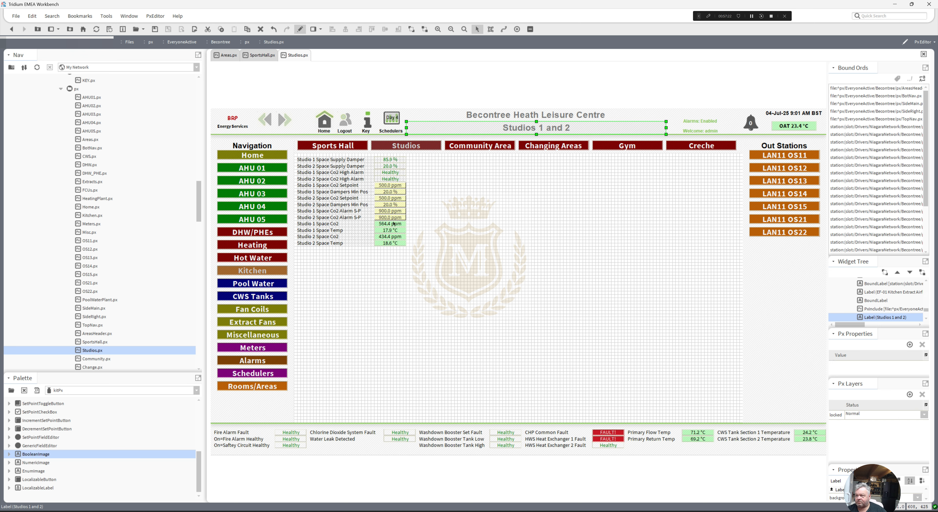
left_click(300, 29)
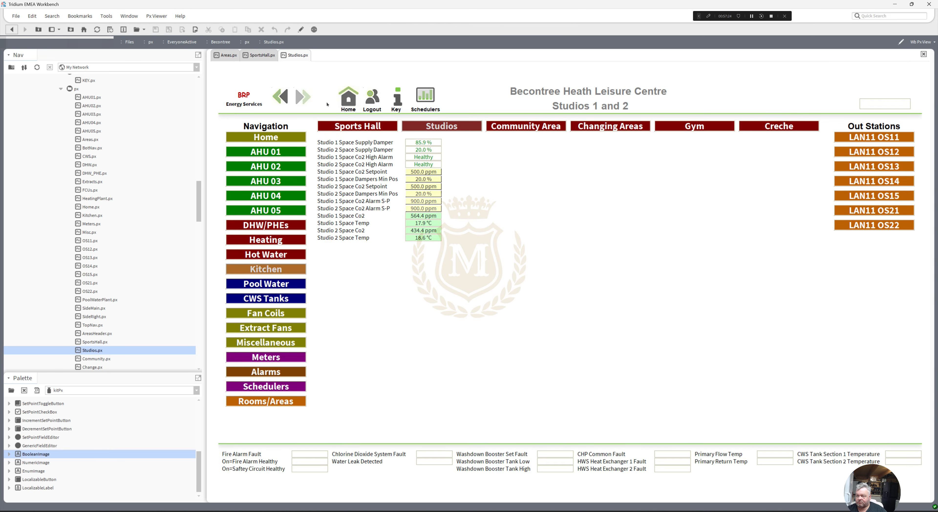
Open the Gym page, and cut the Gym Space damper, Co2 and temperature points from Areas.px.
left_click(676, 129)
left_click(225, 55)
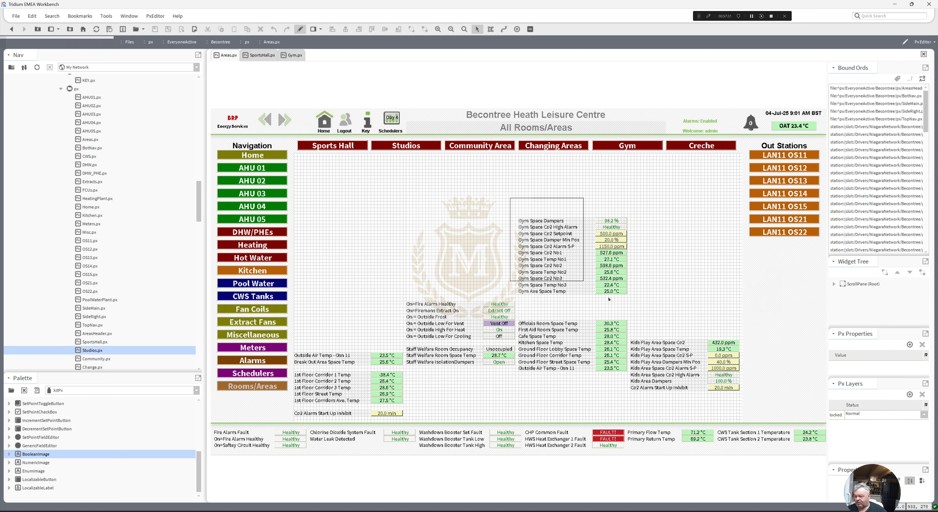
left_click_drag(609, 298, 640, 302)
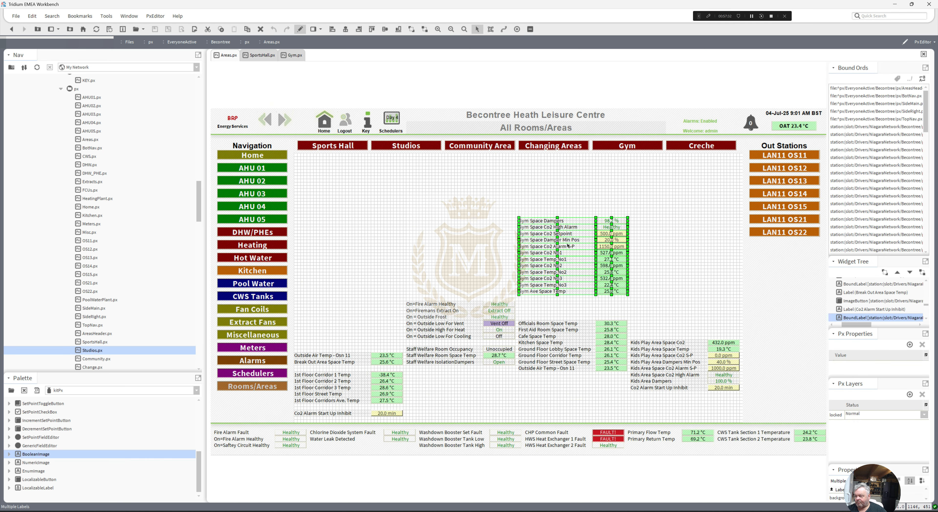
right_click(557, 224)
left_click(567, 240)
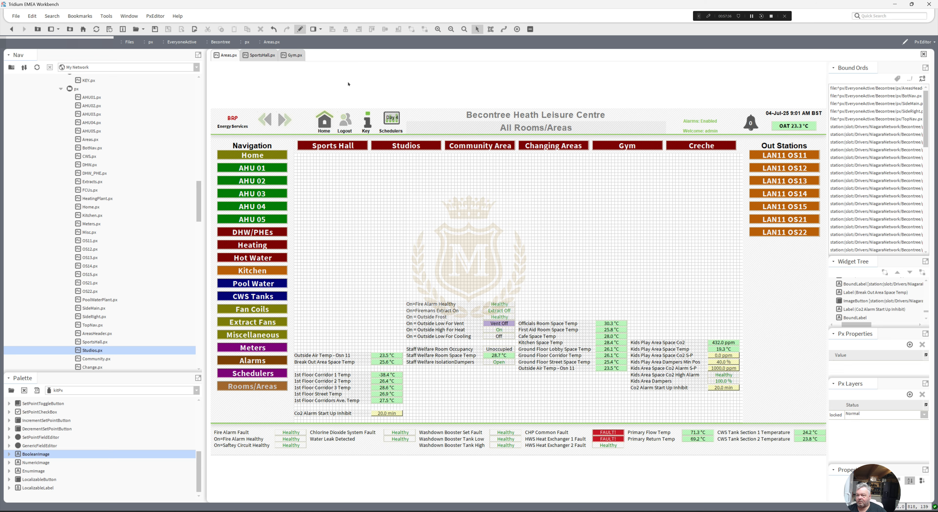
Paste the Gym Space points onto Gym.px, place them just beneath the Sports Hall button and return to view mode.
left_click(294, 55)
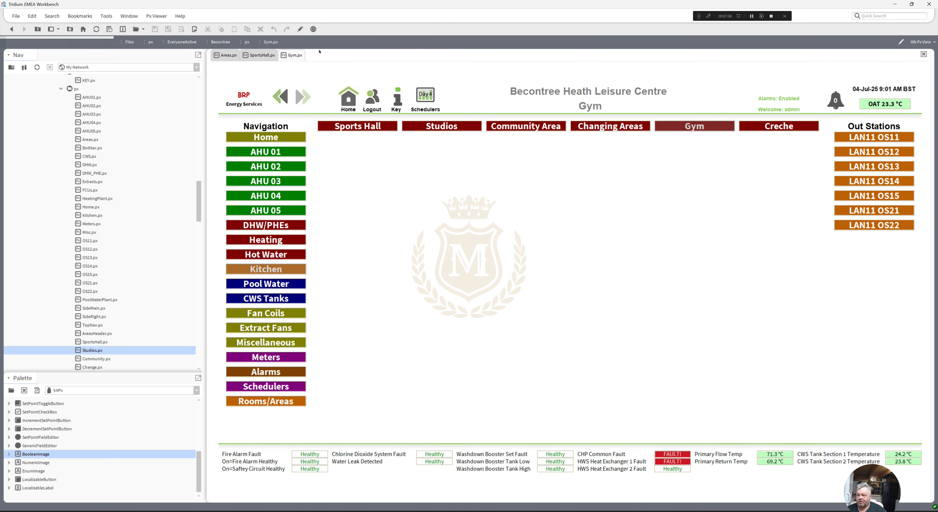
left_click(300, 29)
right_click(358, 189)
mouse_move(366, 197)
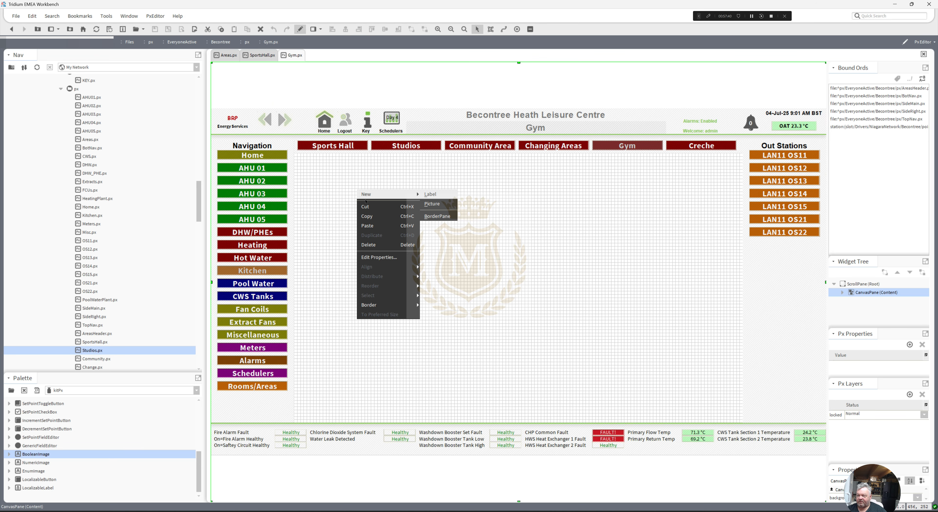
left_click(367, 226)
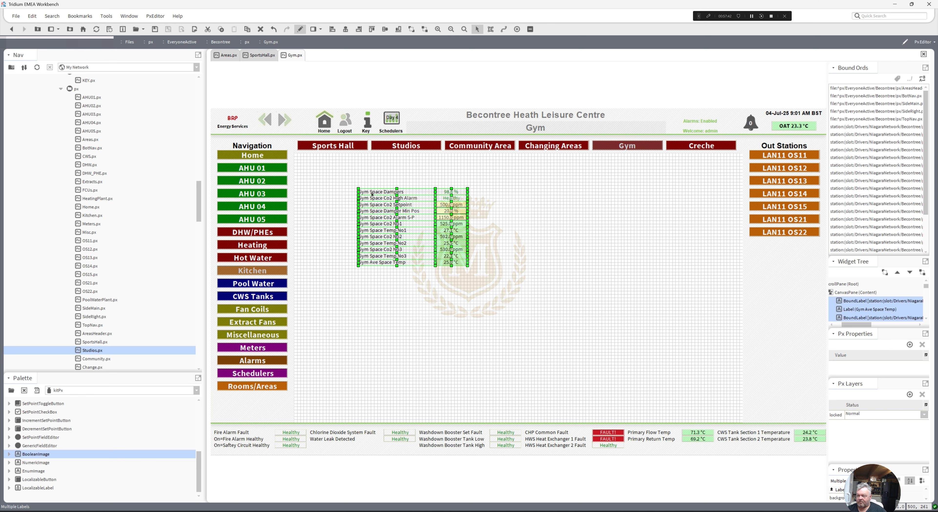
left_click_drag(372, 195, 311, 163)
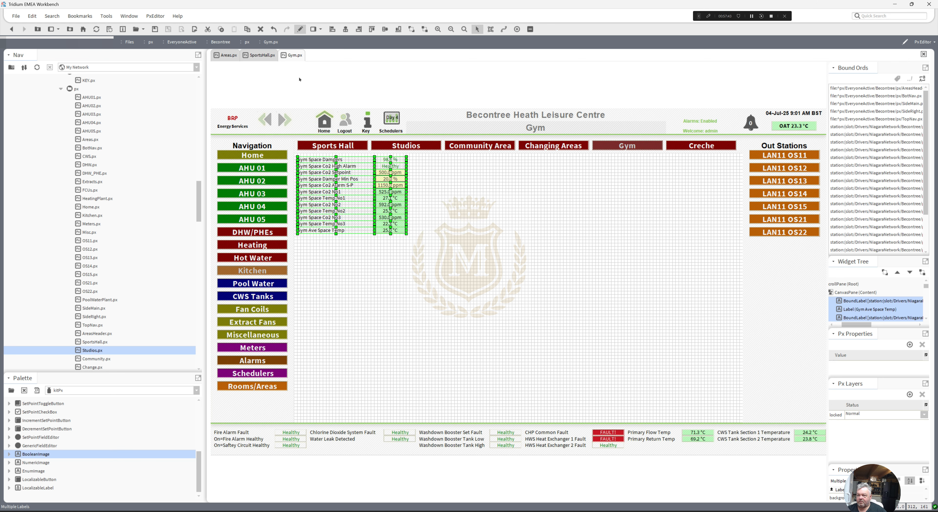
left_click(300, 30)
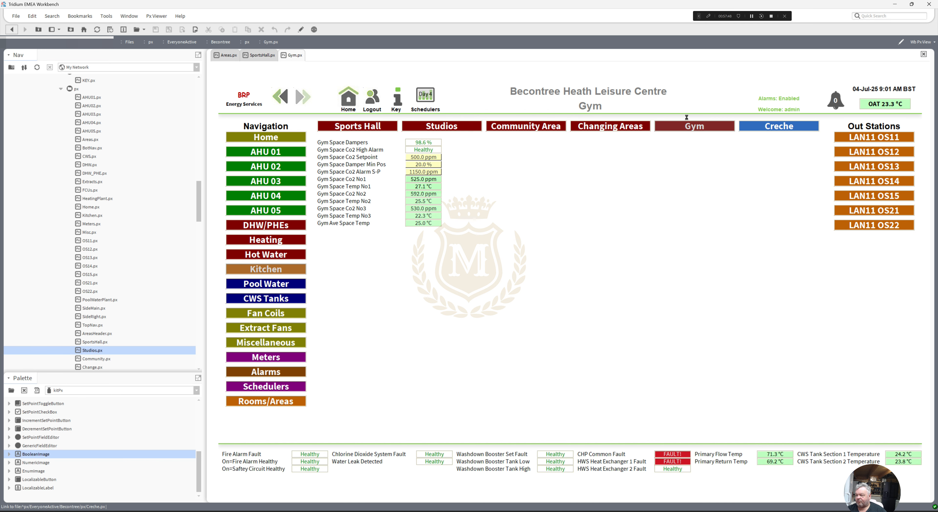
Put Creche.px into edit mode and delete all the Studio 1 and Studio 2 points from it.
left_click(300, 30)
left_click_drag(420, 267, 285, 149)
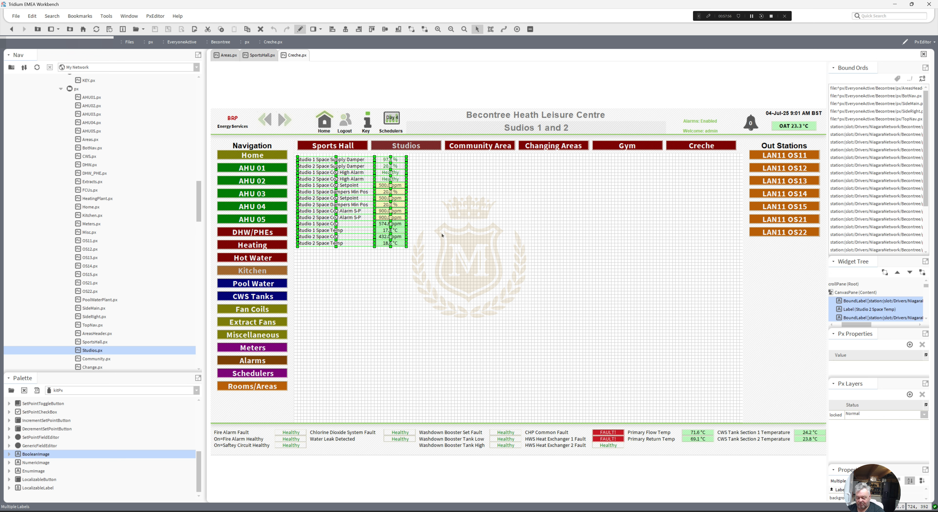
key("Delete")
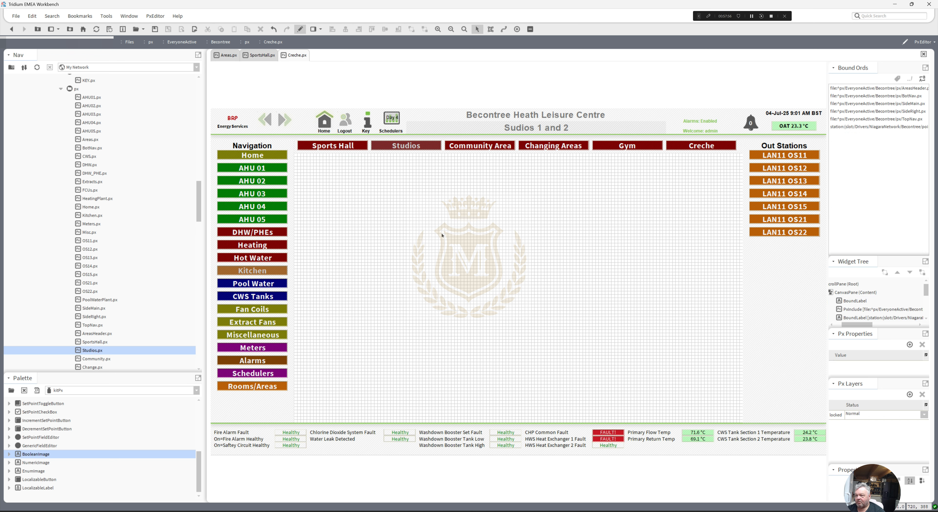
Change the page title on Creche.px to "Creche".
double_click(511, 129)
type("Cre")
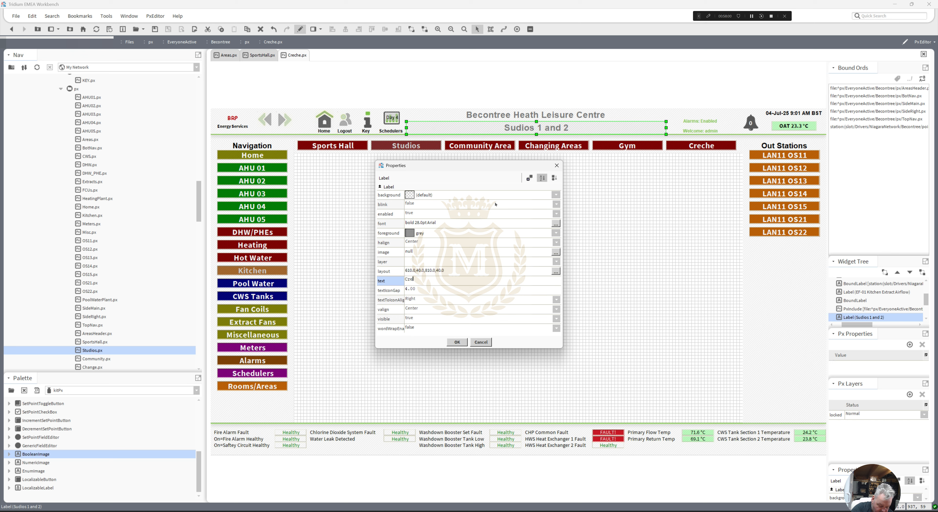
type("che")
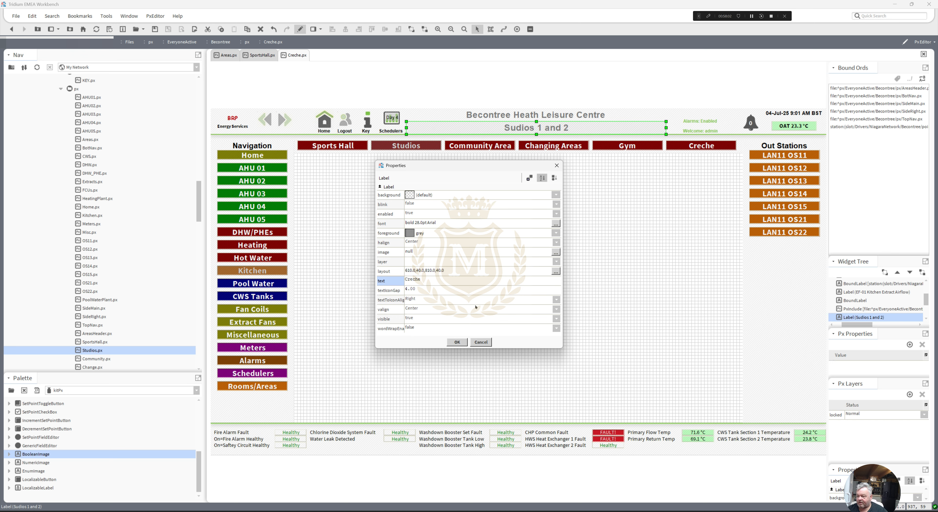
left_click(457, 341)
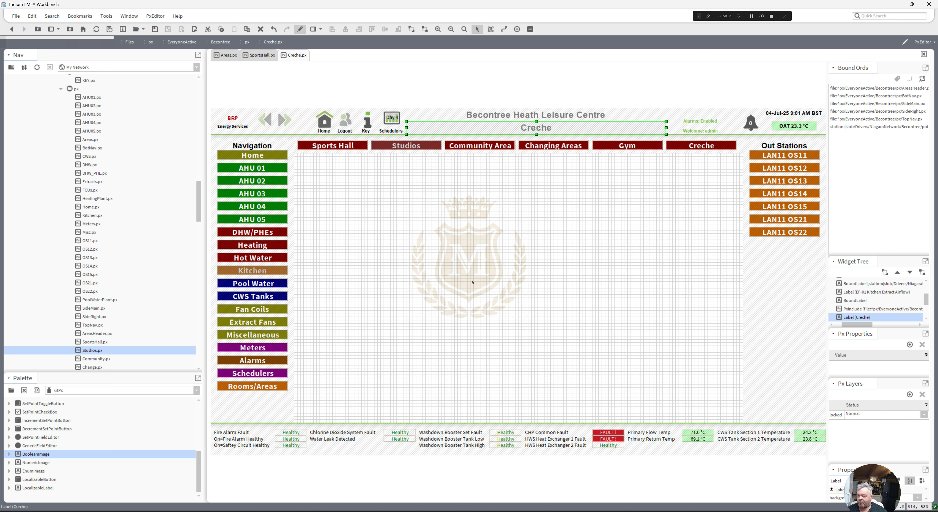
Check the area naming on Areas.px and extend the Creche.px page title to "Creche / Kids Play Area".
left_click(229, 55)
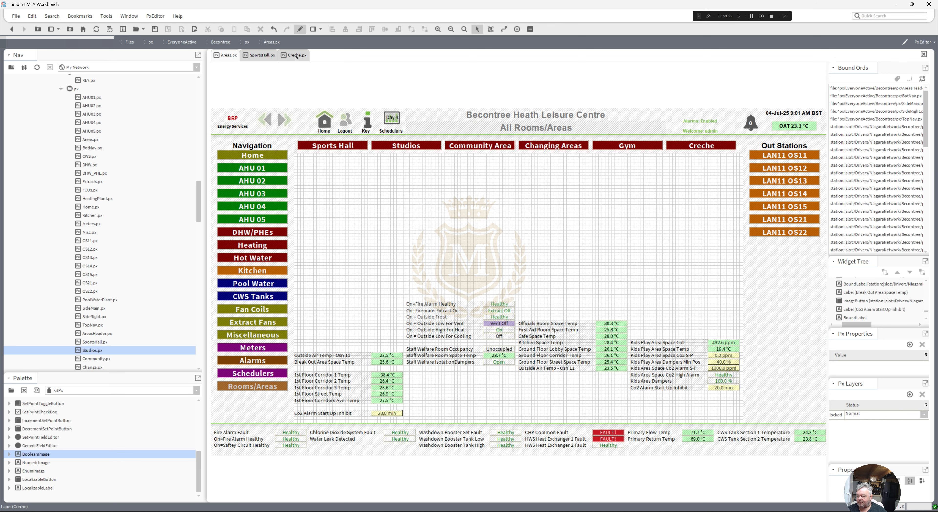
left_click(296, 55)
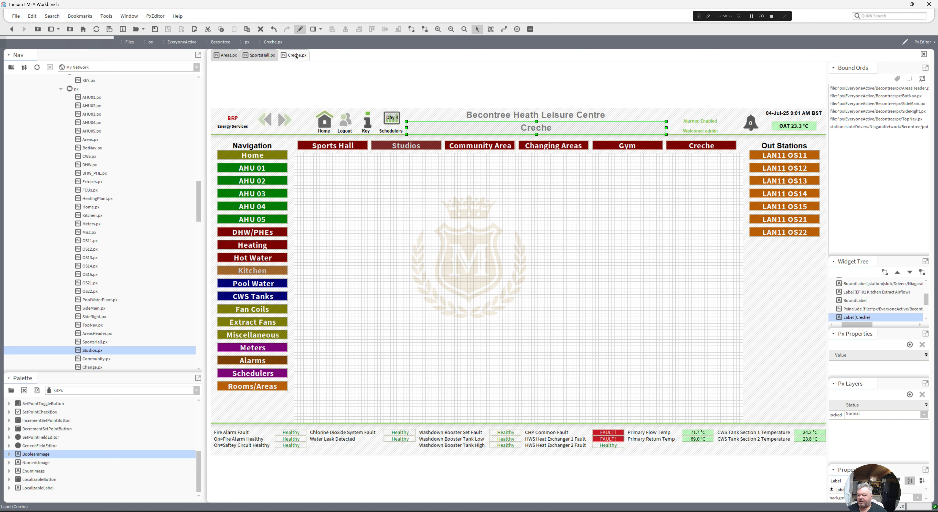
double_click(510, 132)
left_click(430, 277)
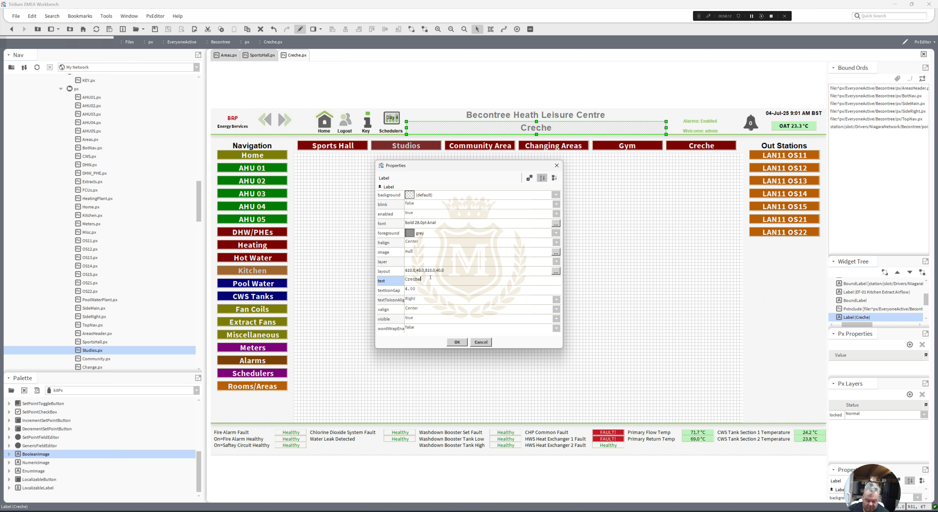
type("/ Kids ")
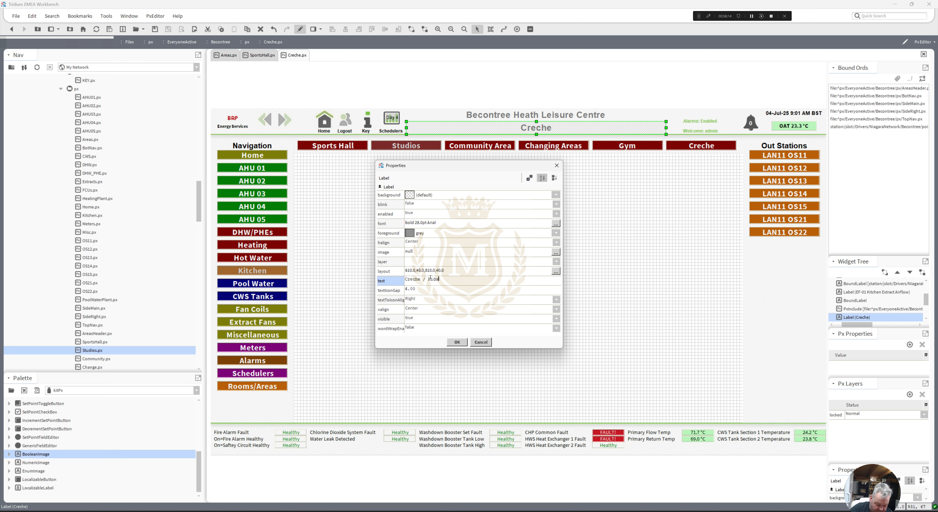
type("Play Area")
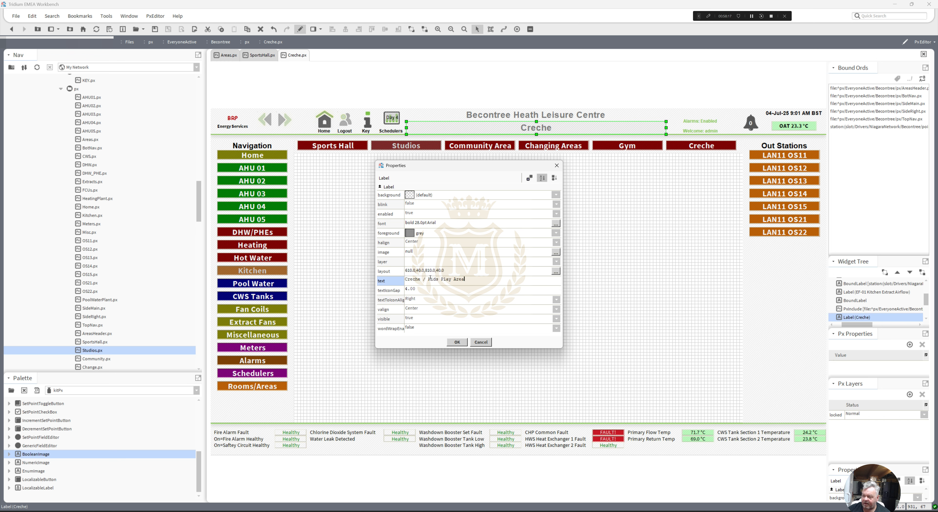
left_click(457, 342)
Cut all the Kids Play Area points, including the Co2 Alarm Start Up Inhibit beneath them, from Areas.px.
left_click(230, 55)
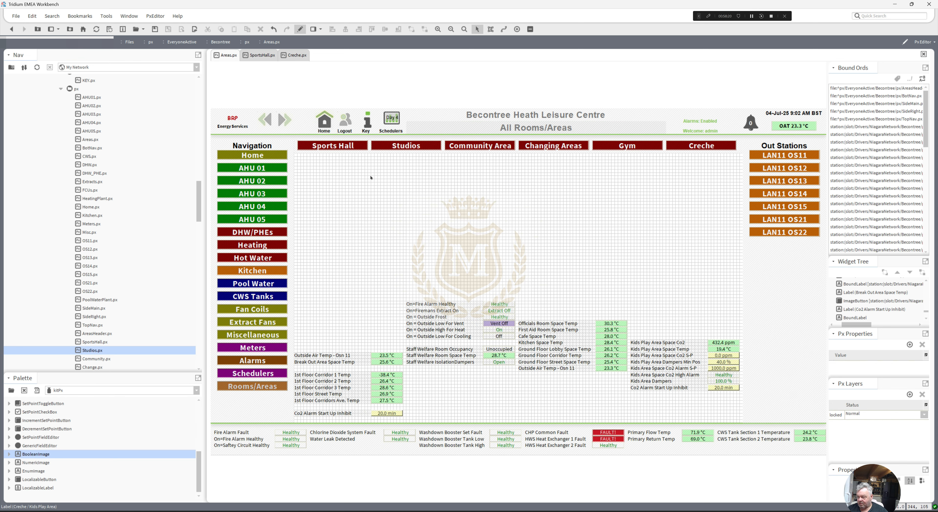
left_click_drag(624, 308, 753, 405)
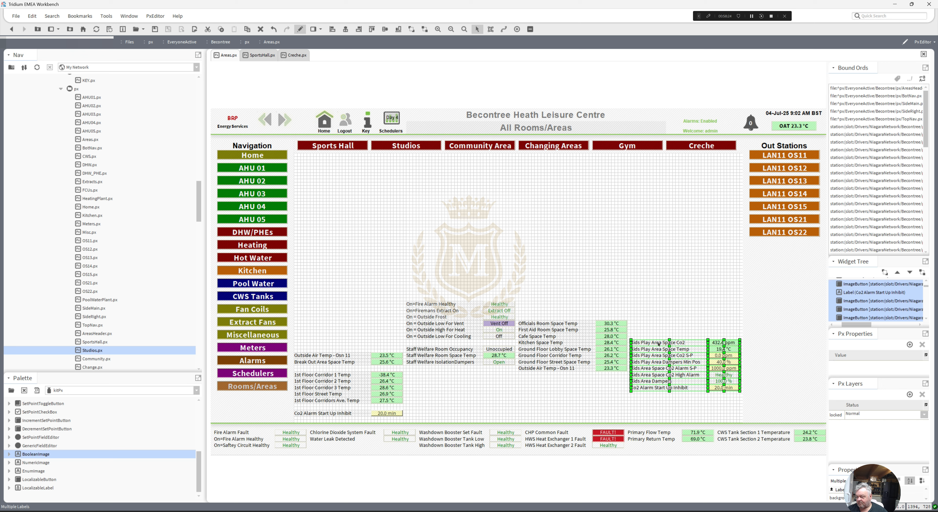
right_click(664, 350)
left_click(667, 359)
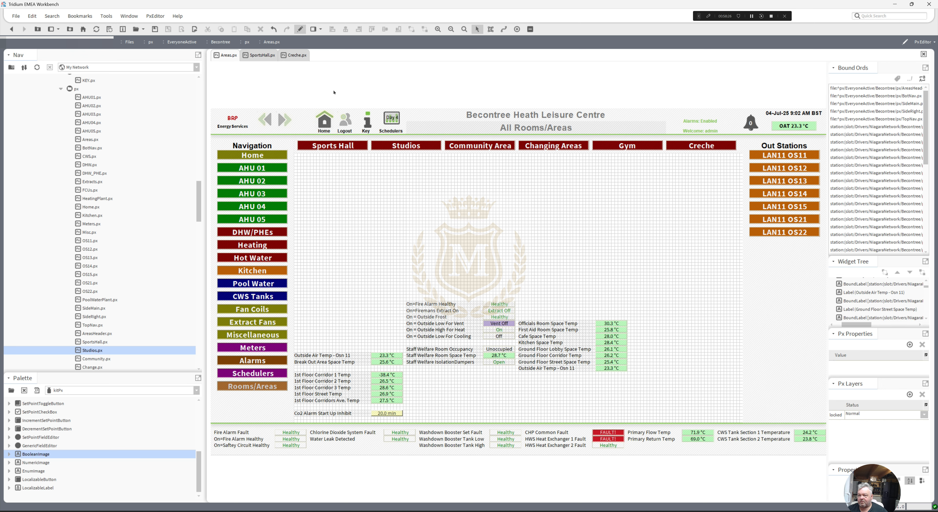
Paste the Kids Play Area points onto Creche.px, place them just beneath the Sports Hall button and return to view mode.
left_click(295, 55)
right_click(375, 216)
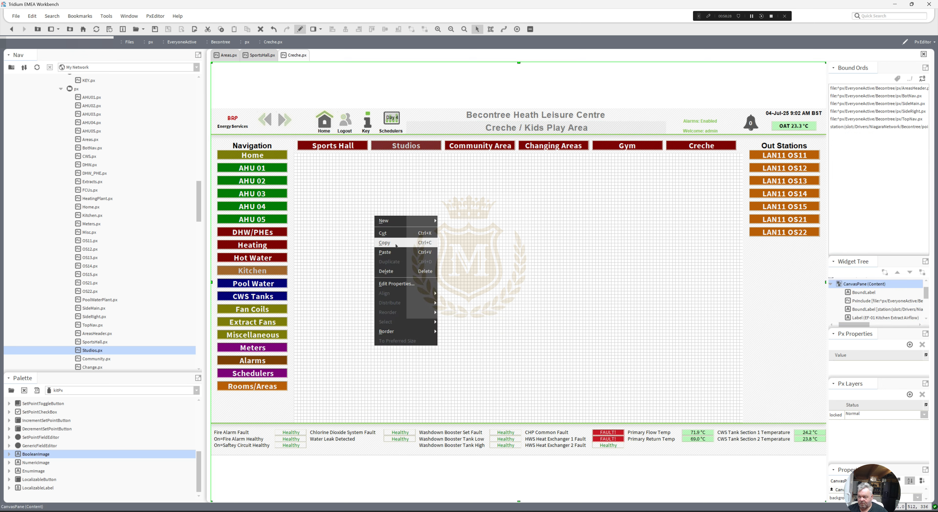
left_click(396, 251)
left_click_drag(419, 218, 338, 159)
left_click(299, 29)
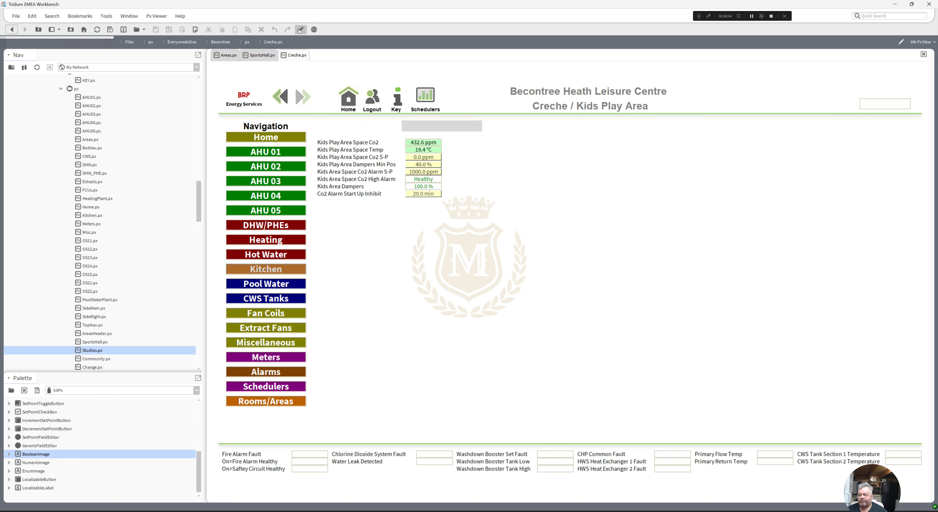
Close the already open SportsHall.px page and check the finished Creche page.
left_click(268, 56)
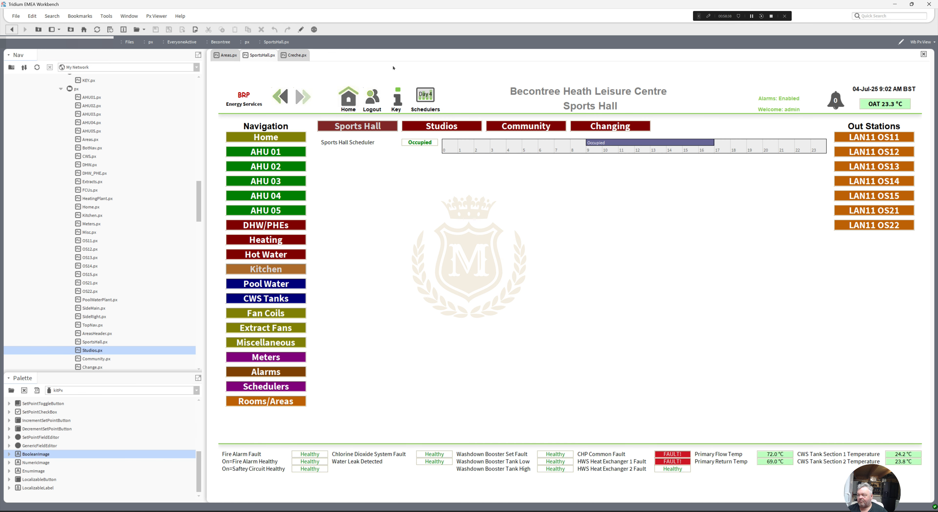
left_click(924, 54)
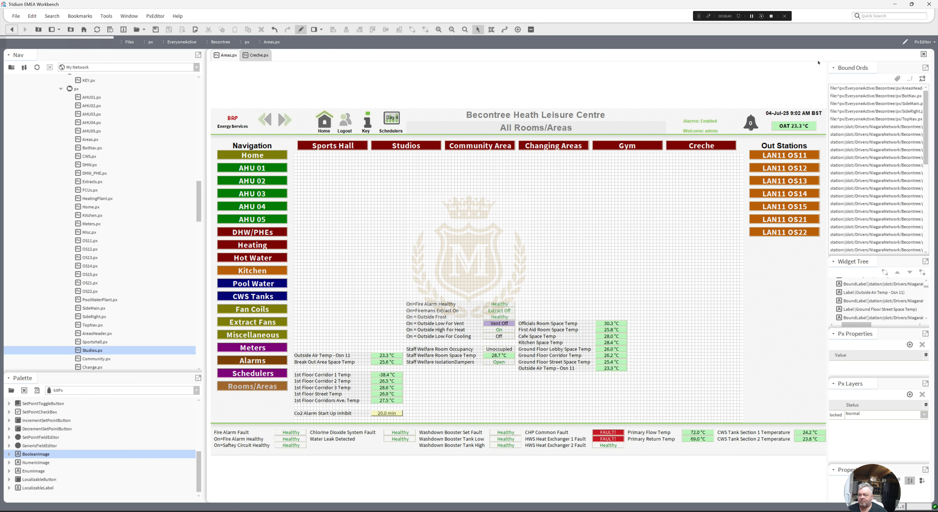
left_click(270, 55)
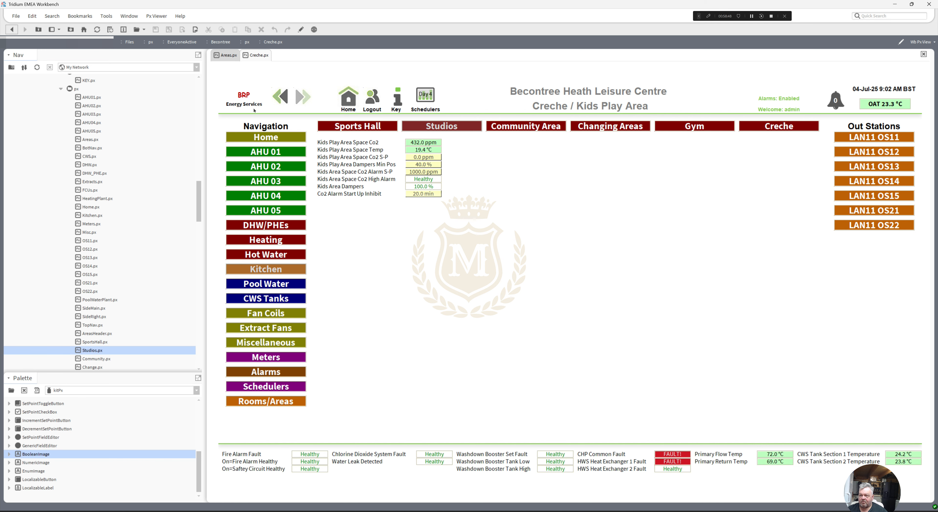
Rearrange the remaining points on Areas.px into three spaced columns with aligned top rows, and return to view mode.
left_click(228, 56)
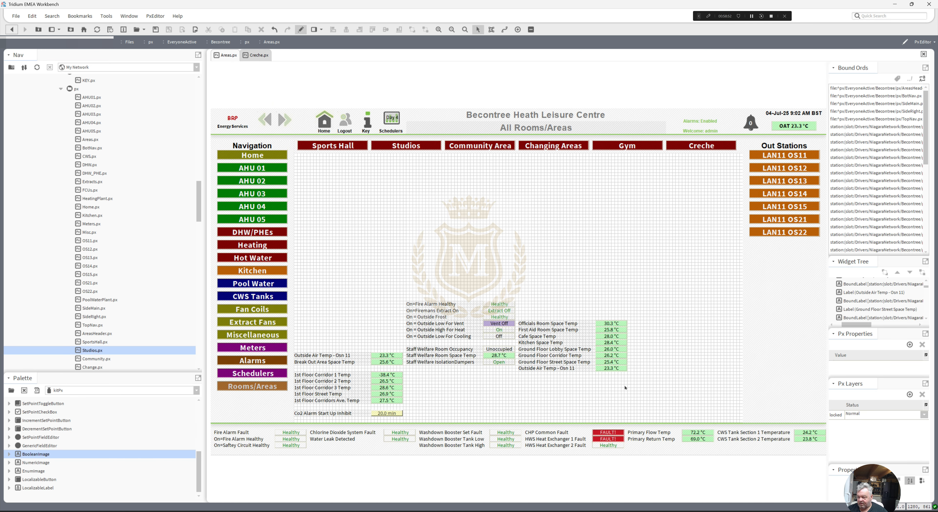
left_click_drag(632, 389, 567, 305)
left_click_drag(516, 377, 394, 288)
left_click_drag(441, 310, 463, 310)
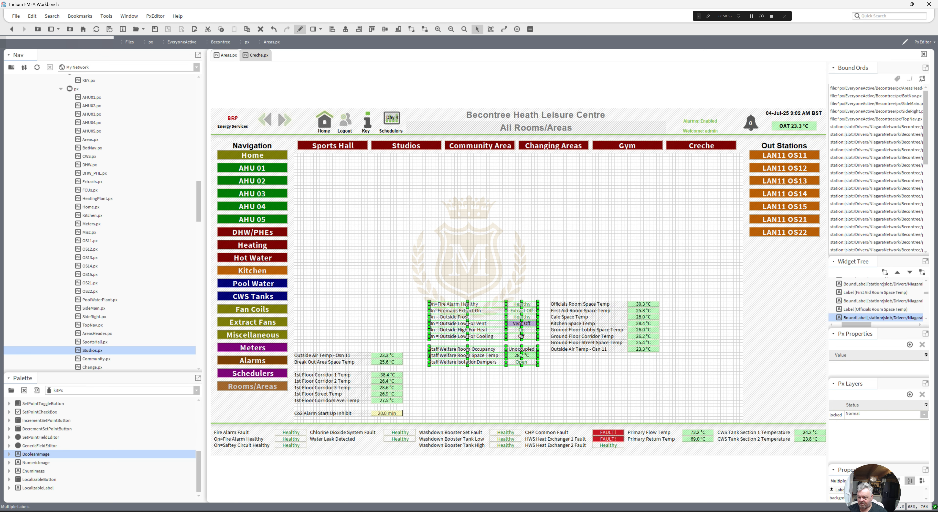
left_click_drag(412, 342, 289, 429)
left_click_drag(334, 362, 350, 311)
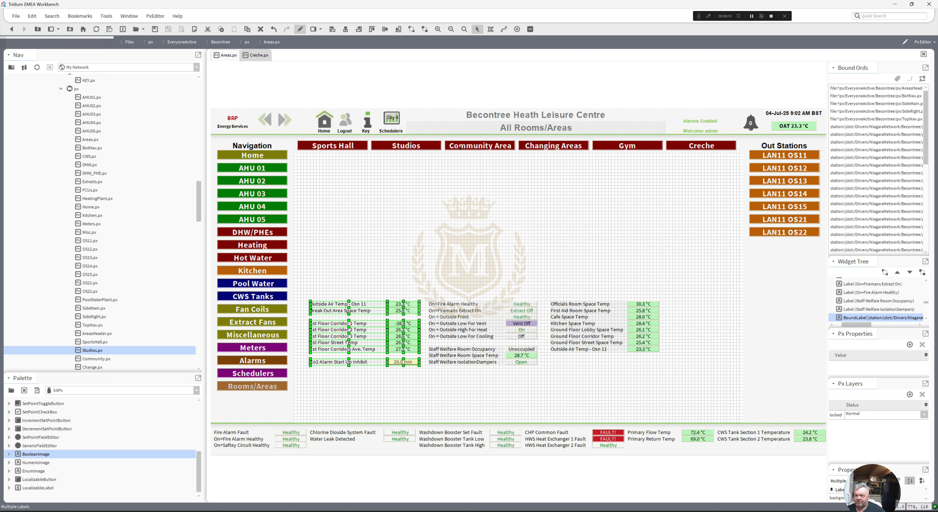
left_click(302, 31)
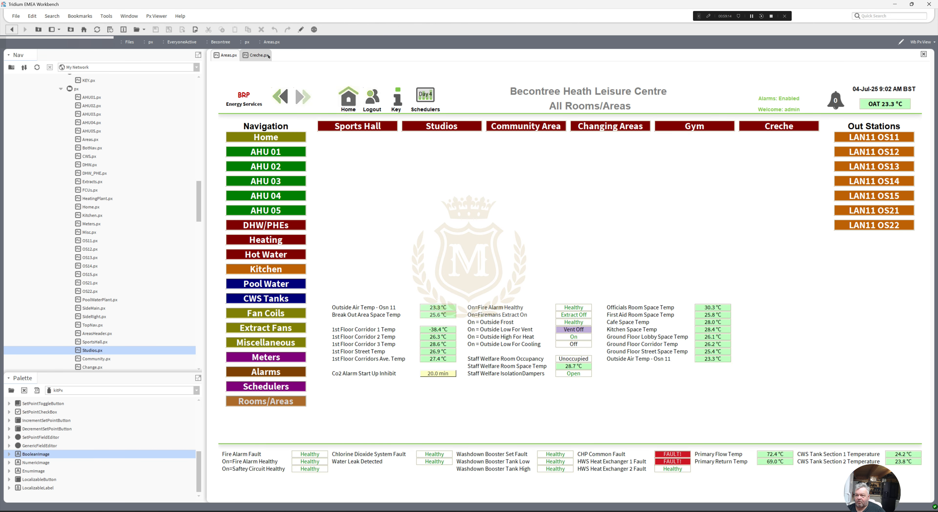
Open the Miscellaneous page, cut all the Sports Hall points from it and return to view mode.
left_click(262, 56)
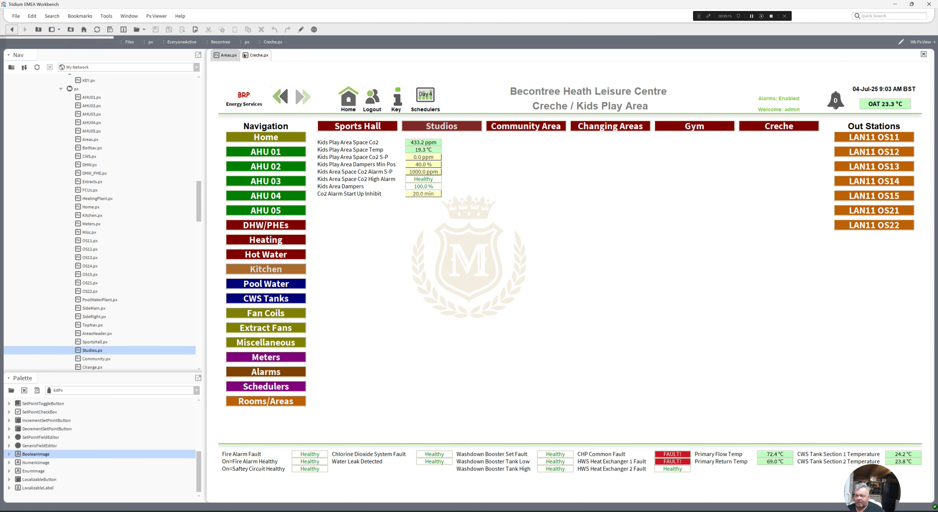
left_click(234, 55)
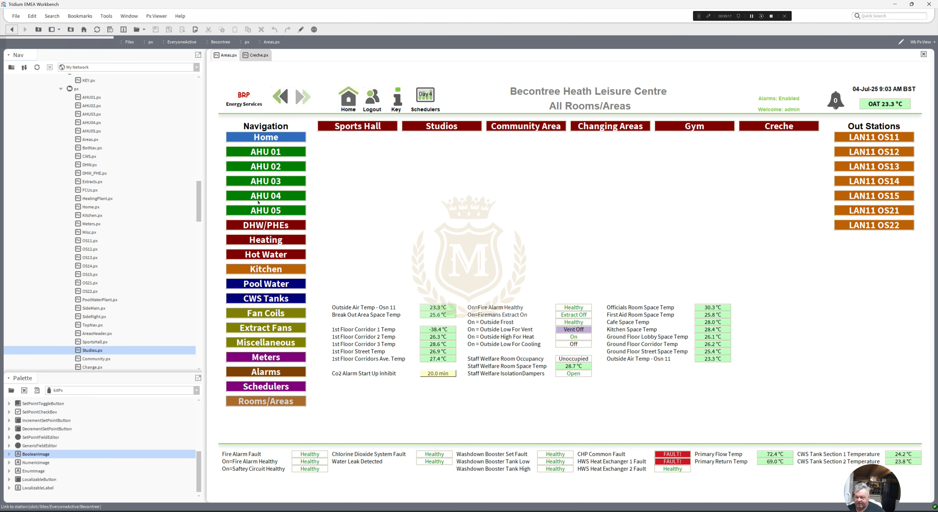
left_click(260, 341)
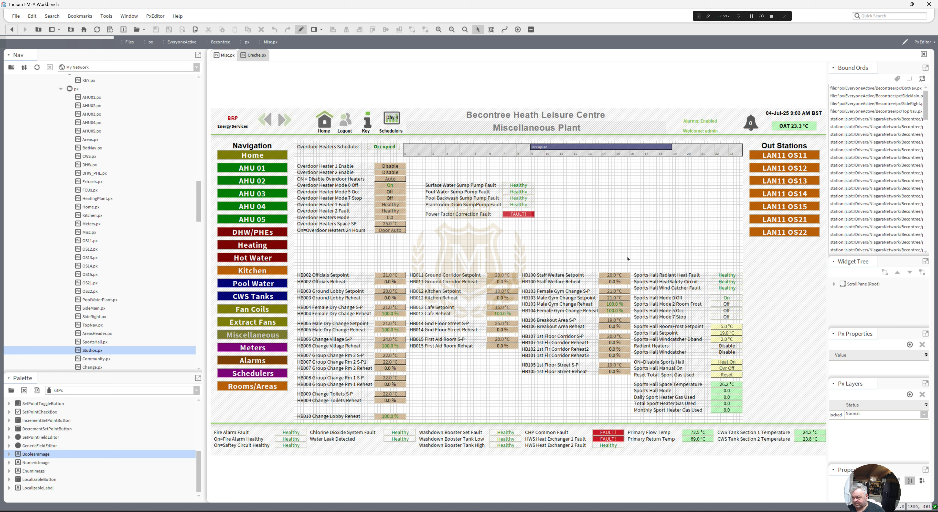
left_click_drag(627, 258, 773, 427)
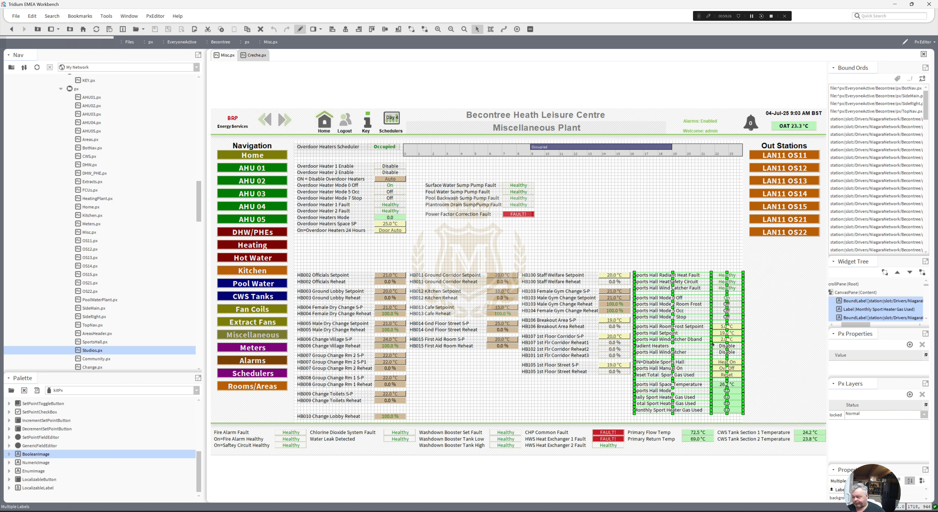
right_click(670, 273)
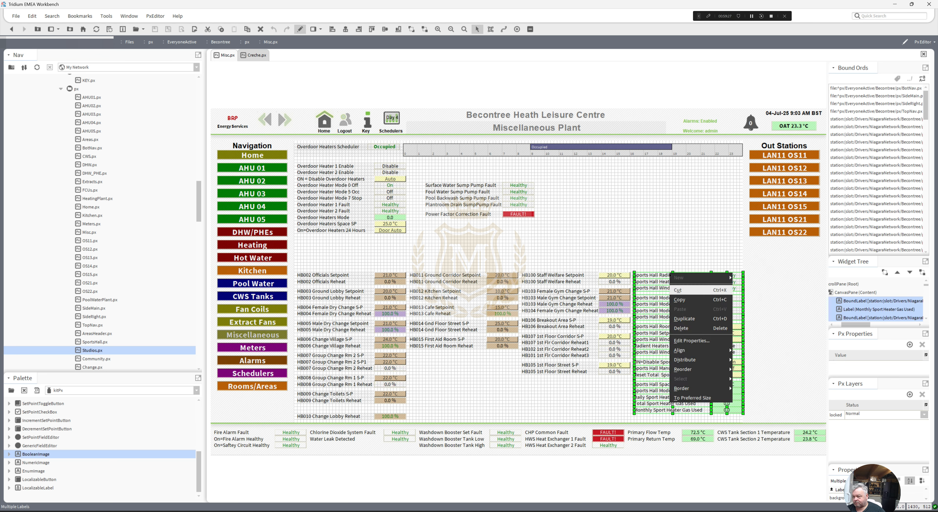
left_click(678, 290)
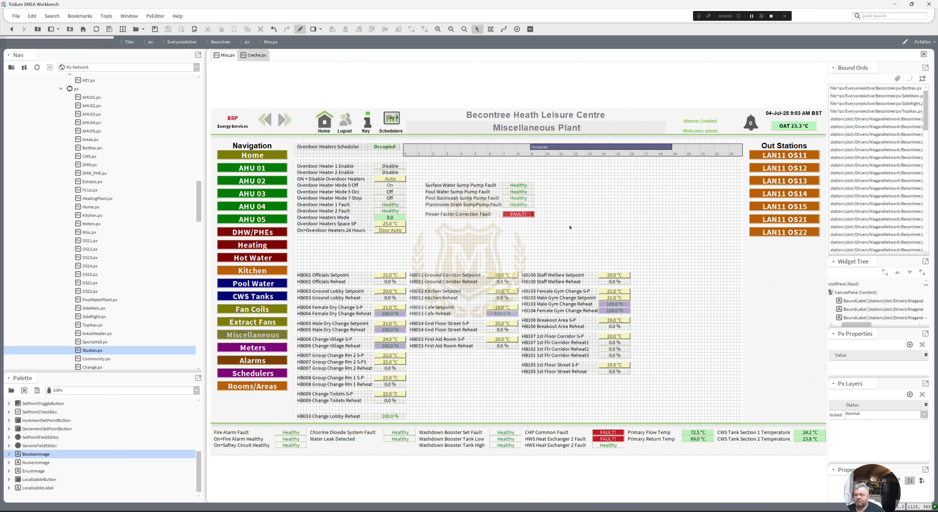
left_click(301, 30)
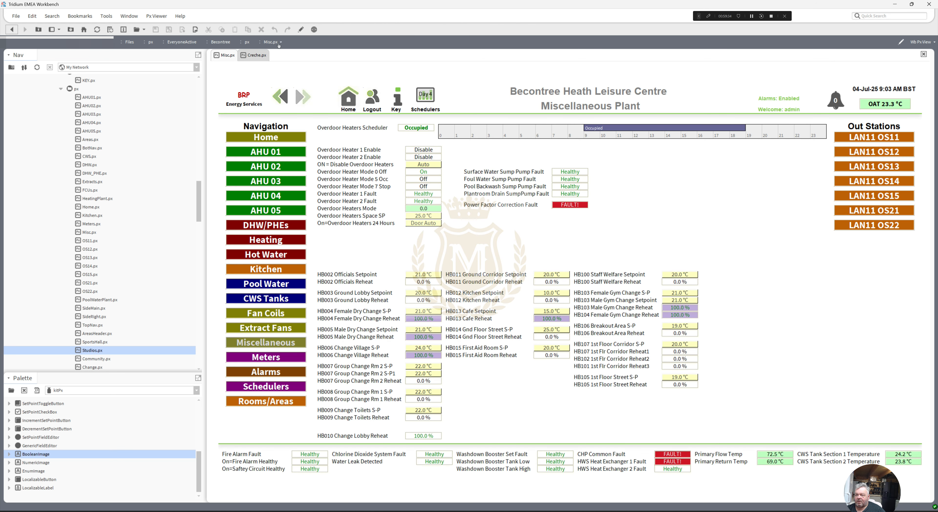
Open the Sports Hall page for editing, paste the cut Sports Hall points and place them beneath the Sports Hall Scheduler.
left_click(256, 55)
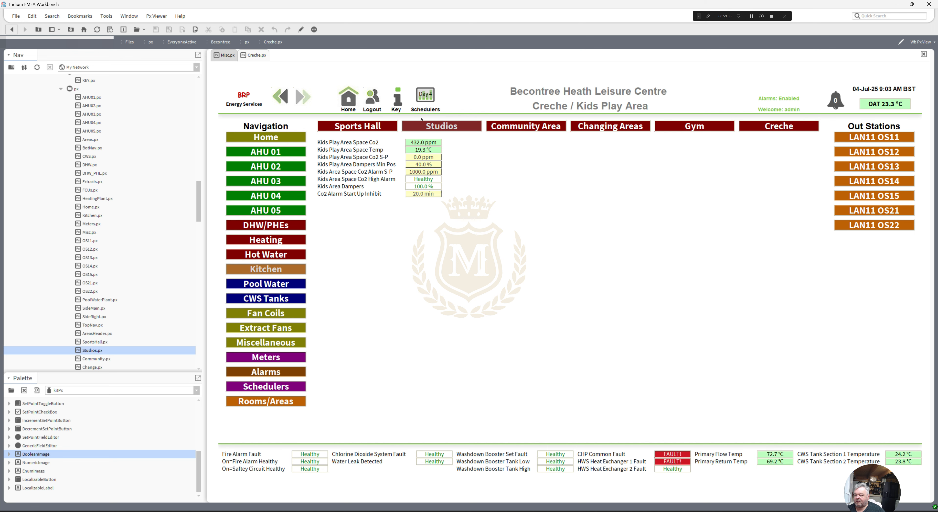
left_click(351, 125)
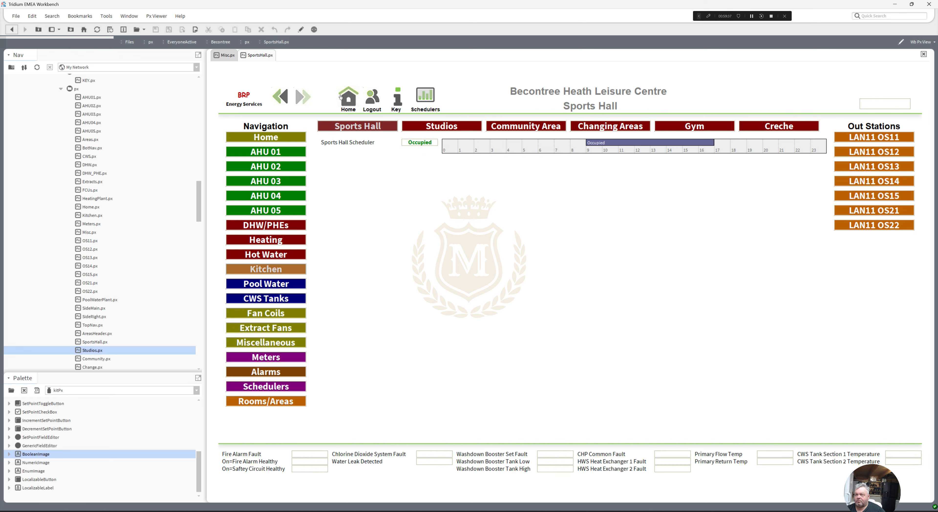
left_click(300, 29)
right_click(331, 212)
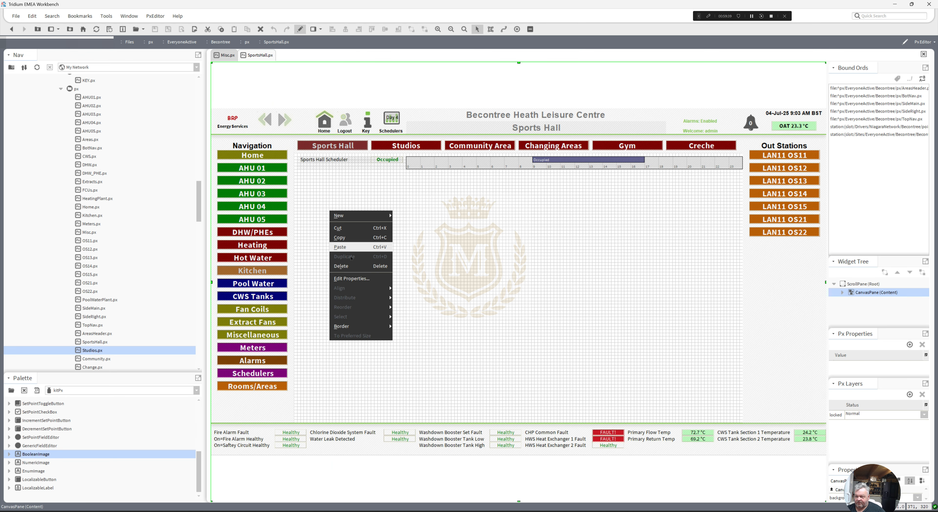
left_click(370, 250)
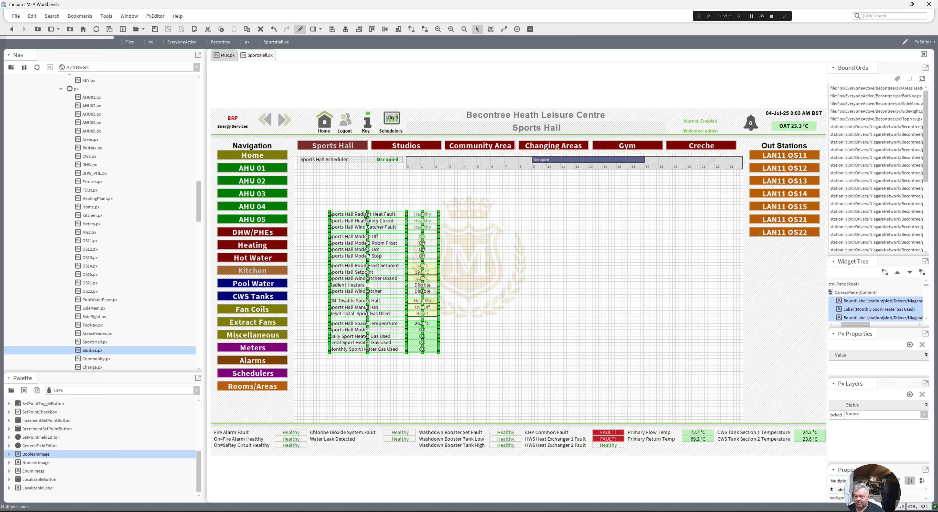
left_click_drag(365, 217, 332, 185)
Copy the Daily, Total and Monthly Sport Heater Gas Used points on SportsHall.px, return to view mode and switch to Misc.px.
left_click(392, 329)
left_click_drag(432, 333, 304, 309)
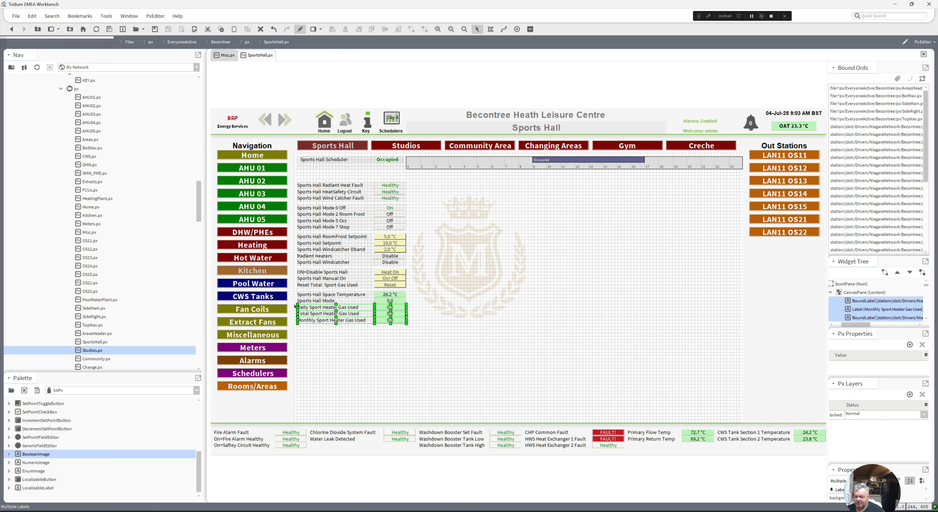
right_click(313, 311)
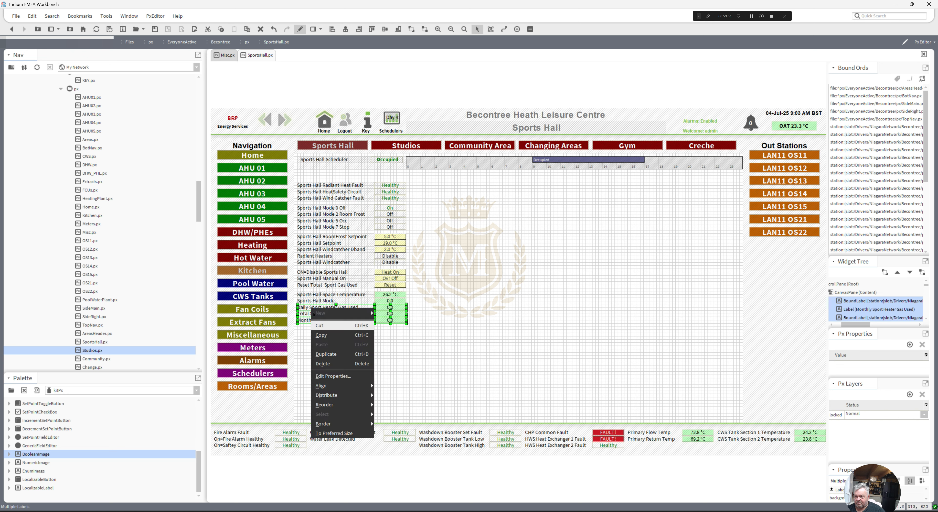
left_click(321, 334)
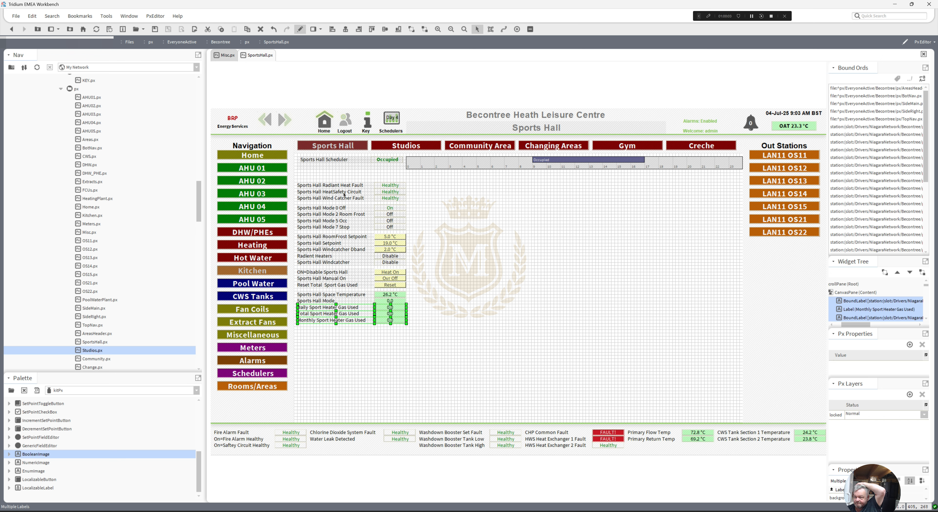
left_click(300, 29)
left_click(226, 54)
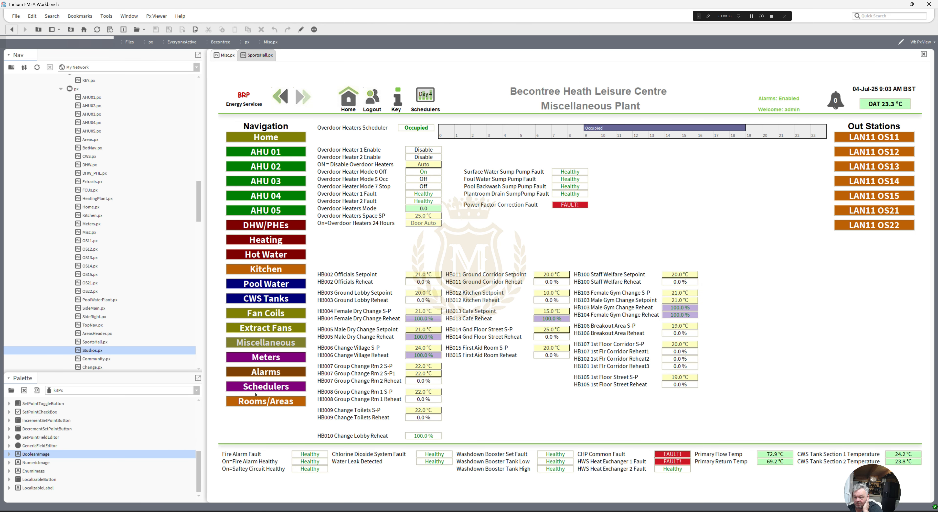
Paste the copied Sport Heater Gas Used points into Meters.px, place them directly beneath the Boiler Gas Used group, and return to view mode.
left_click(259, 356)
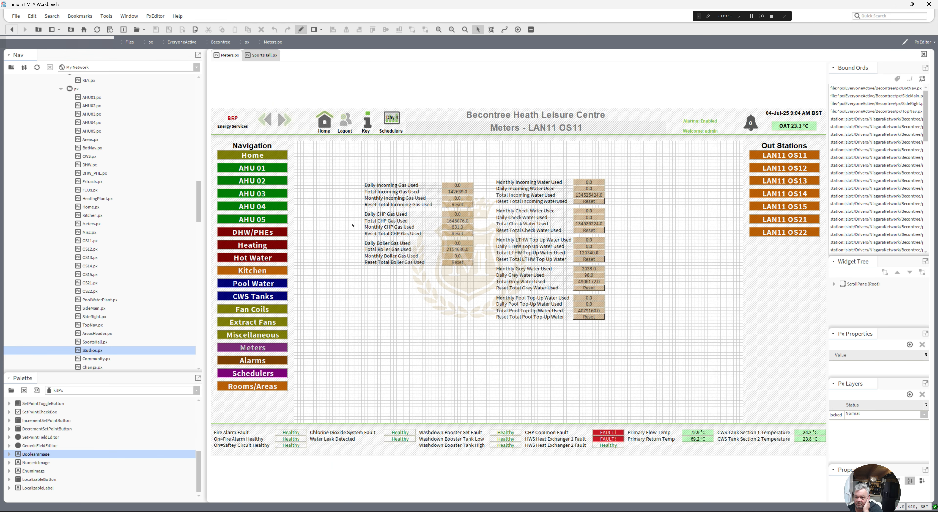
right_click(364, 294)
left_click(375, 328)
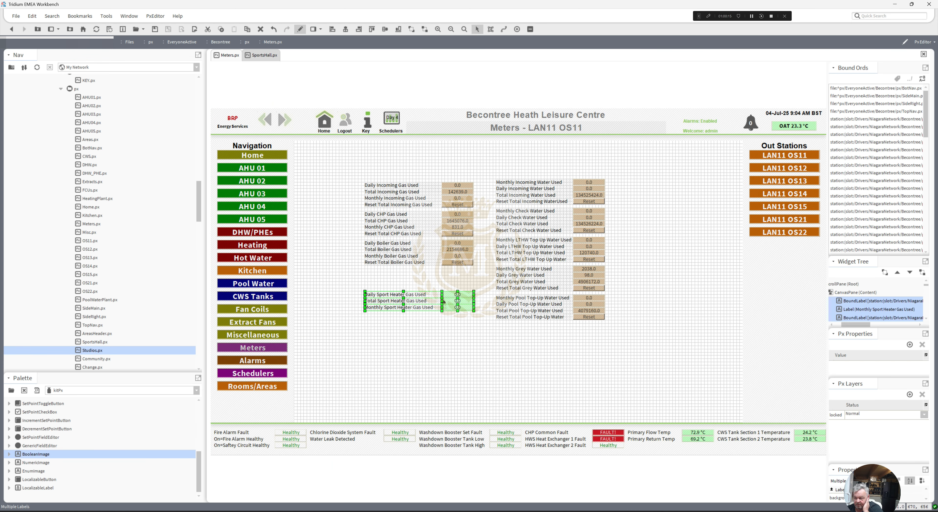
left_click_drag(451, 297, 450, 274)
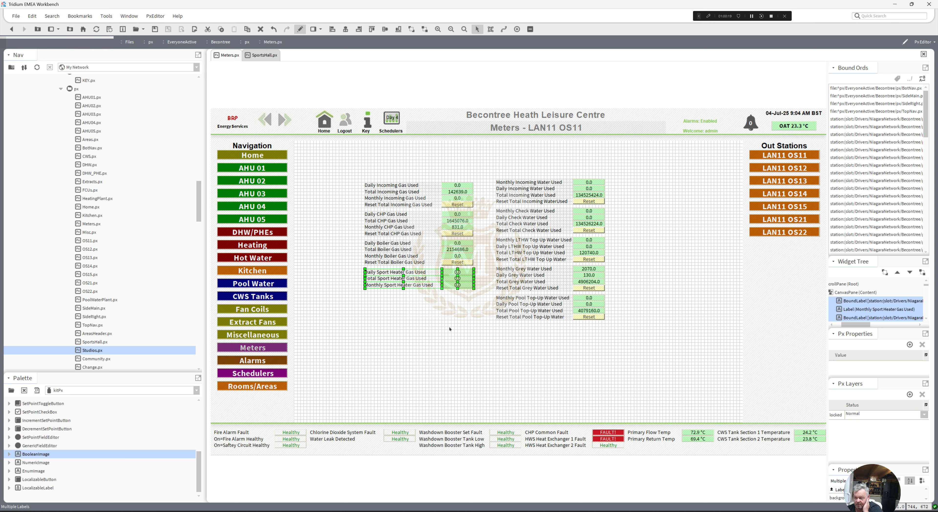
left_click(450, 329)
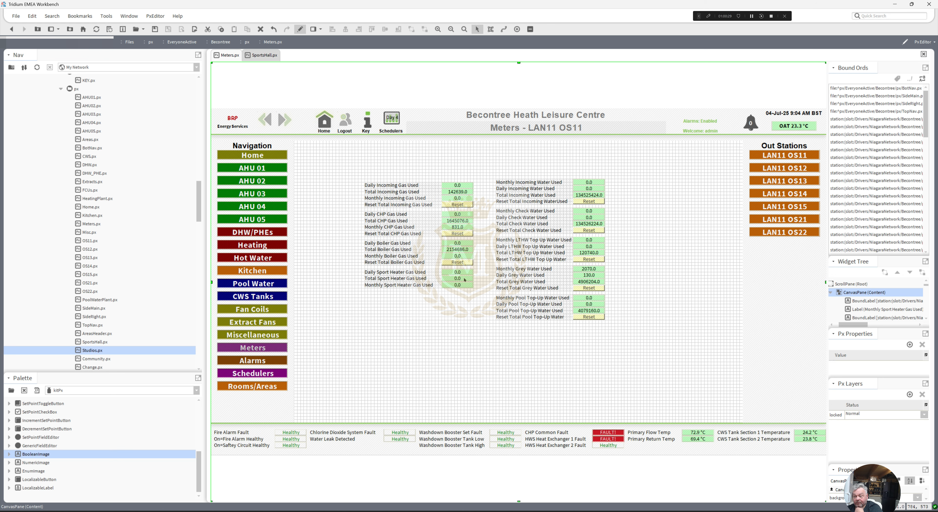
left_click(301, 32)
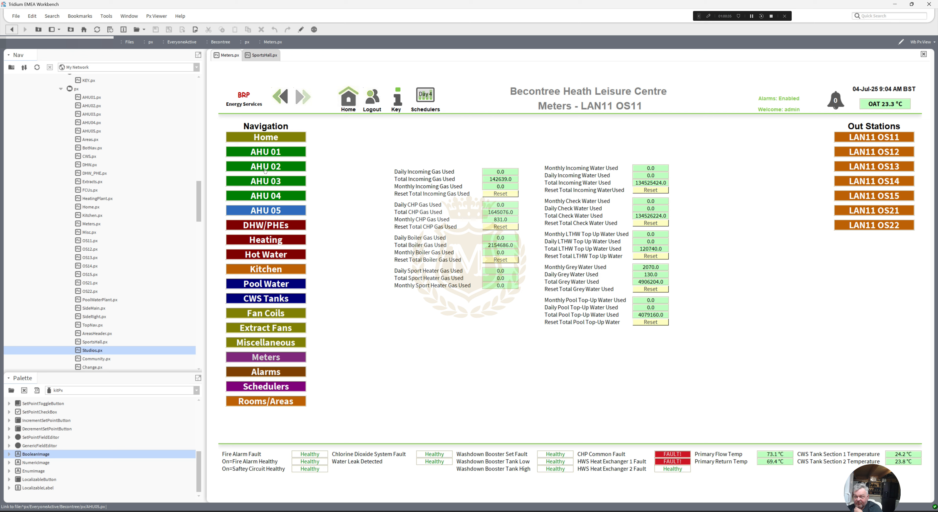
Open the Rooms/Areas page and check the Sports Hall, Studios, Community Area, Changing Areas, Gym and Creche pages through their header links.
left_click(273, 402)
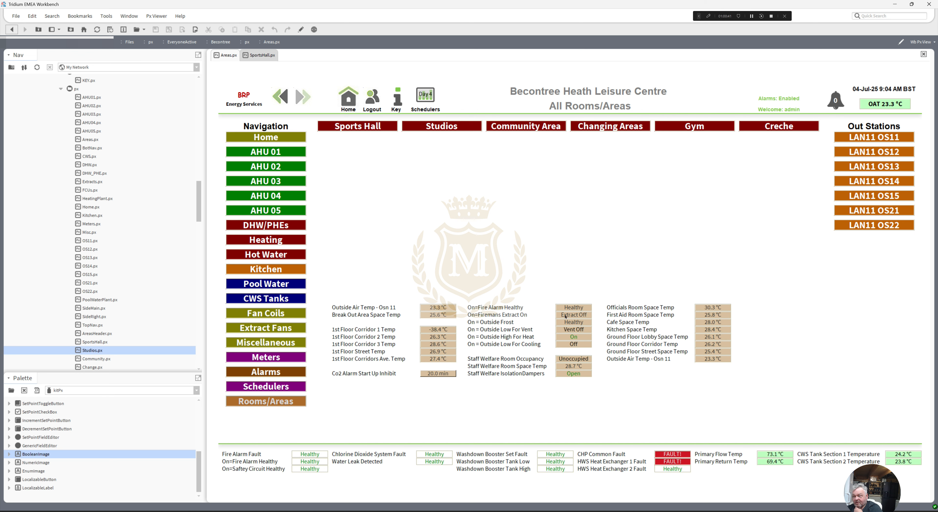
left_click(361, 126)
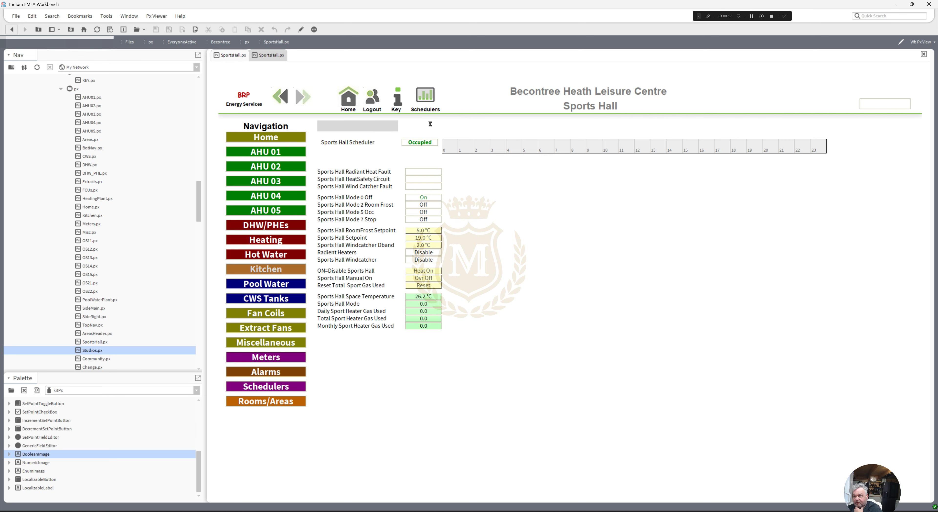
left_click(440, 126)
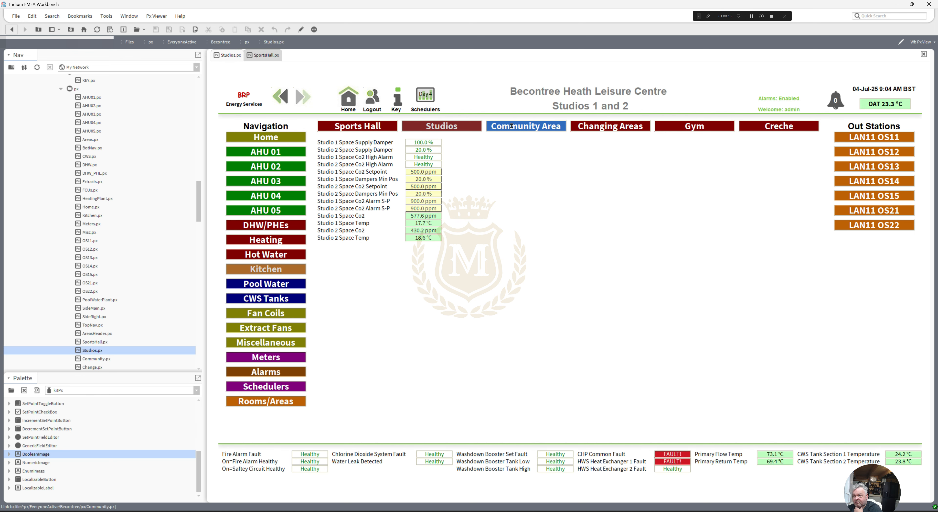
left_click(511, 126)
left_click(599, 130)
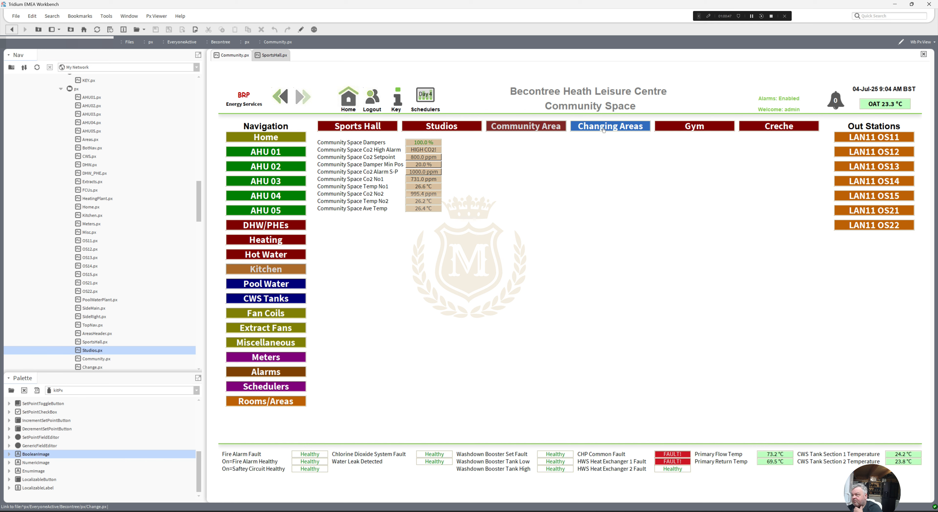
left_click(688, 129)
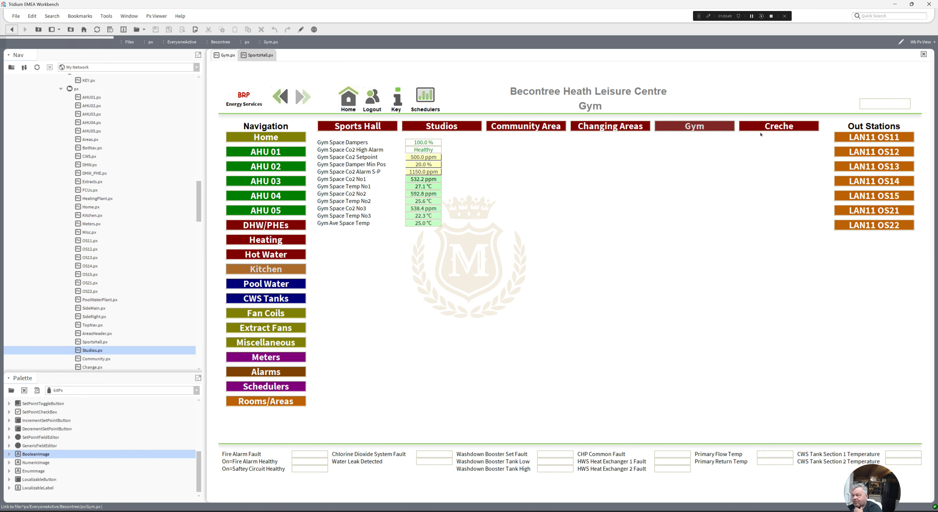
left_click(768, 127)
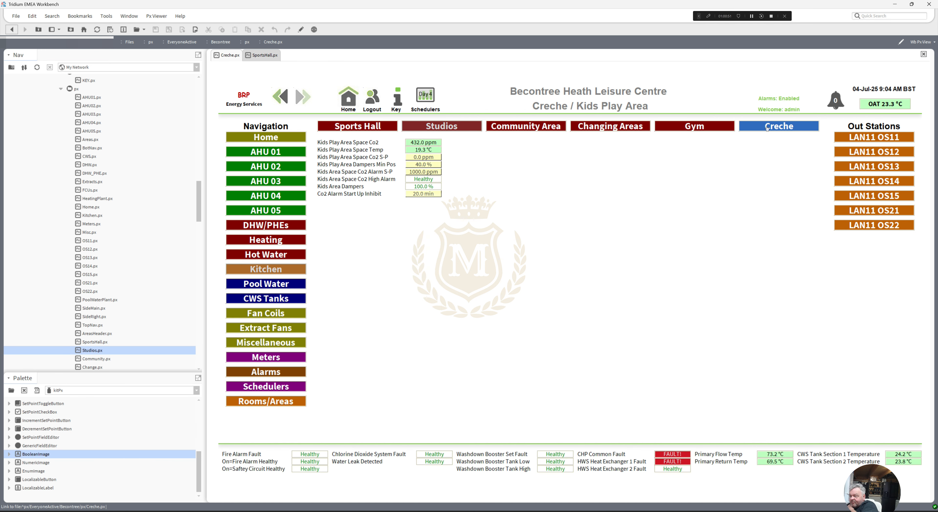